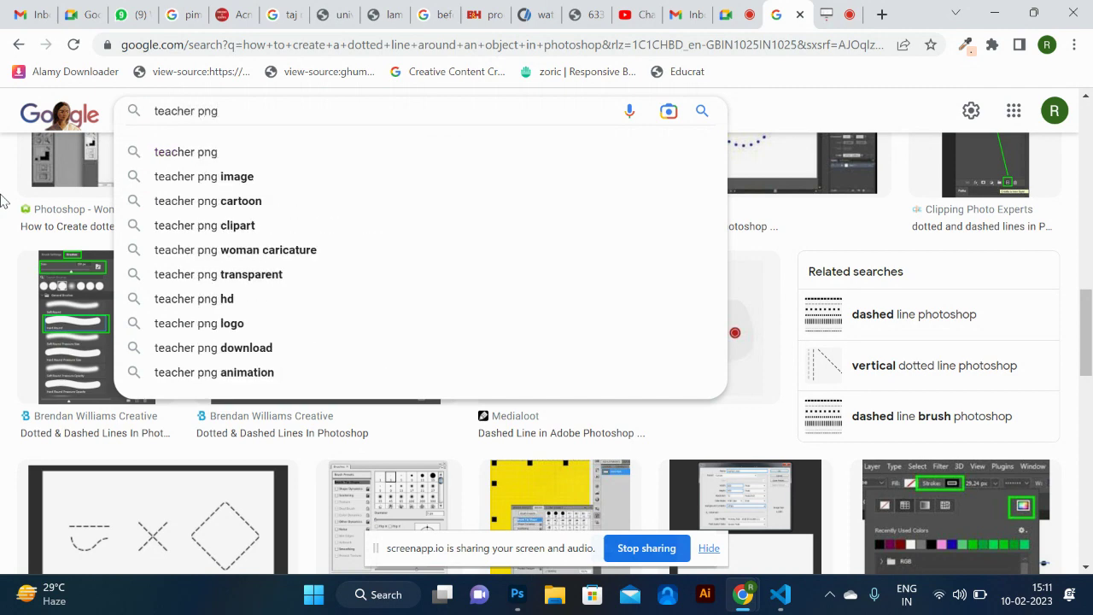
- Search Google Images for "teacher png" and preview the Freepik picture of a woman teacher
{"action": "key", "text": "Return"}
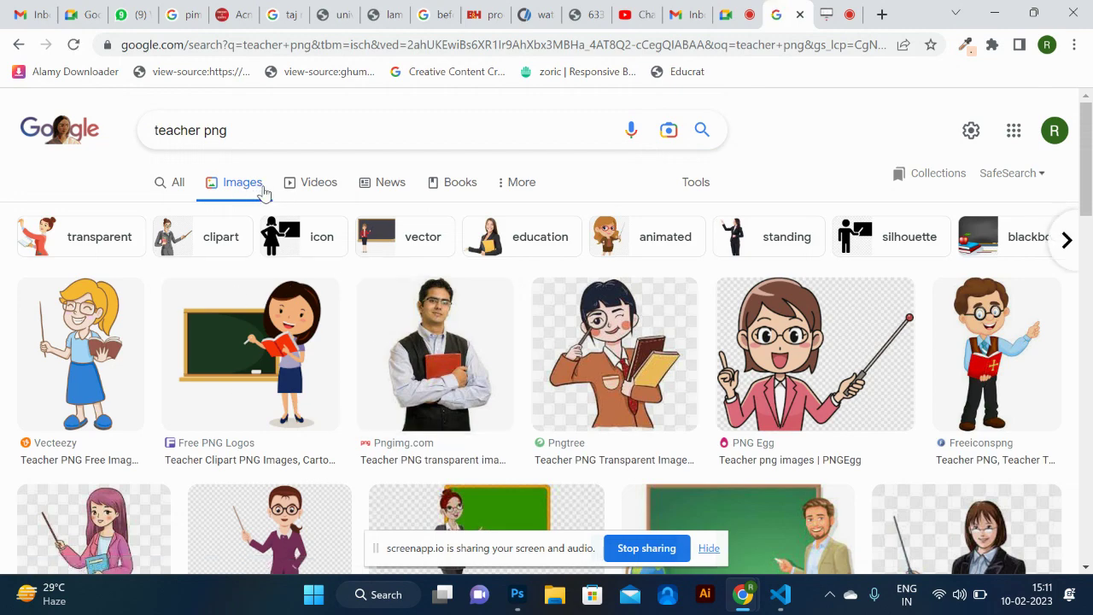
{"action": "scroll", "coordinate": [716, 357], "scroll_direction": "down", "scroll_amount": 7}
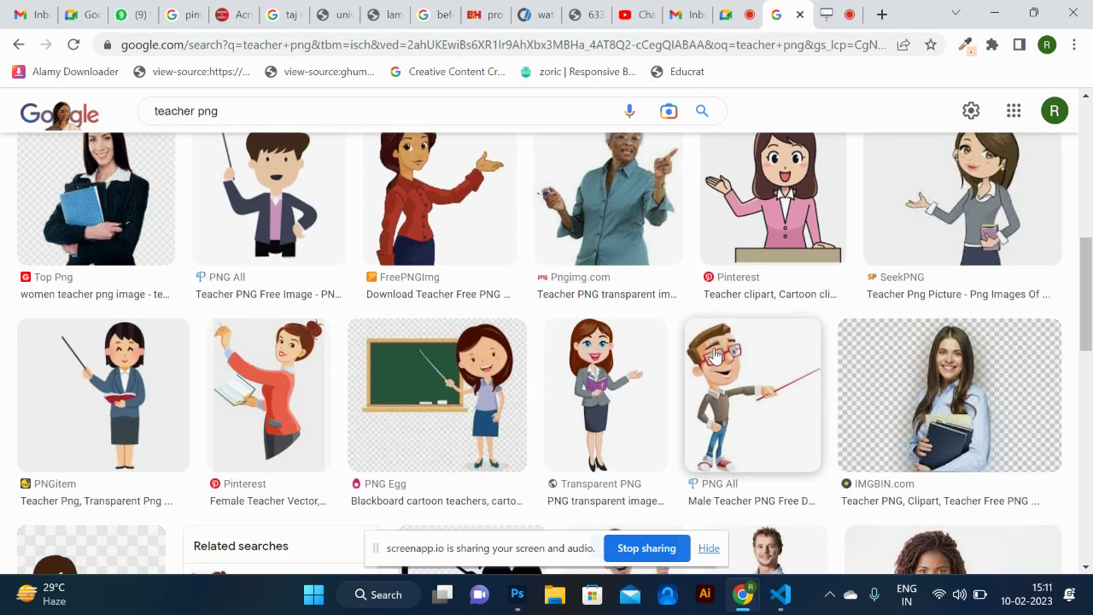
{"action": "scroll", "coordinate": [715, 357], "scroll_direction": "down", "scroll_amount": 4}
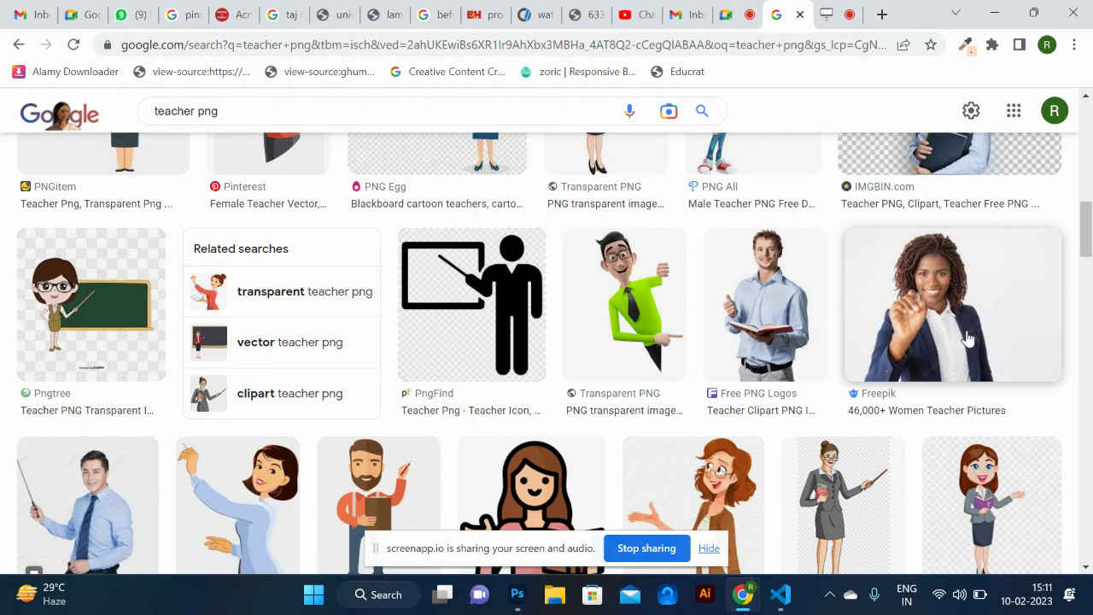
{"action": "left_click", "coordinate": [967, 339]}
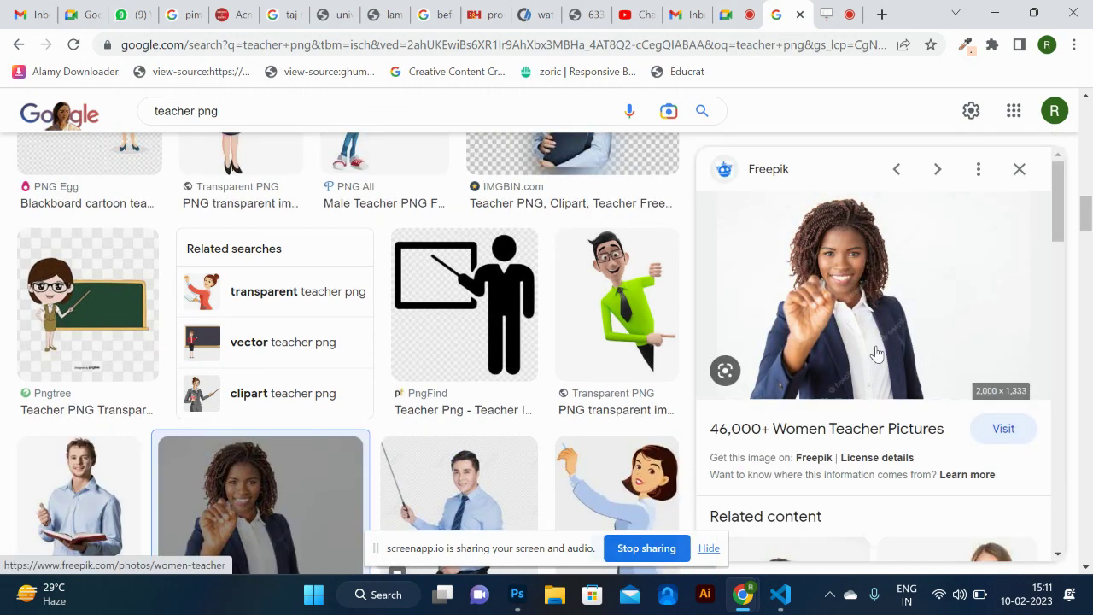
{"action": "scroll", "coordinate": [573, 285], "scroll_direction": "up", "scroll_amount": 10}
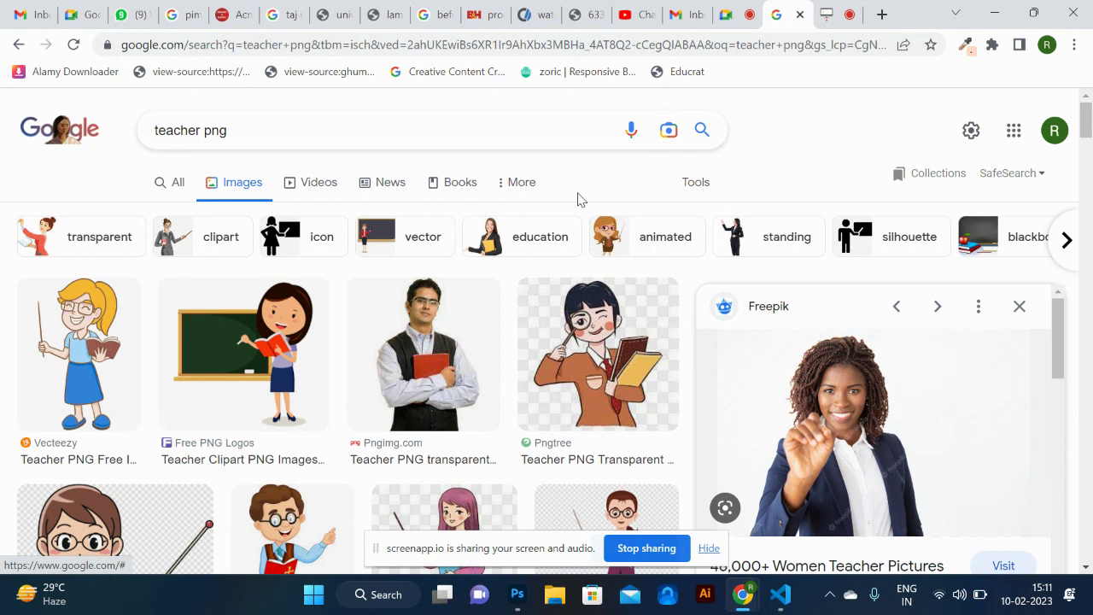
- Limit the teacher image results to transparent pictures with the colour filter
{"action": "left_click", "coordinate": [703, 185]}
{"action": "left_click", "coordinate": [225, 215]}
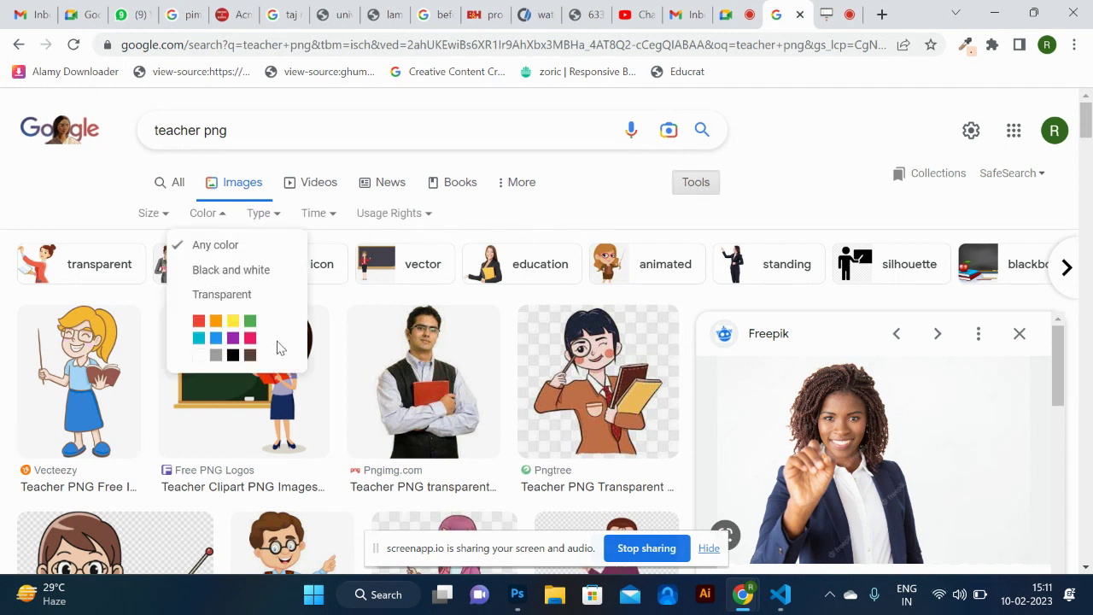
{"action": "left_click", "coordinate": [222, 295]}
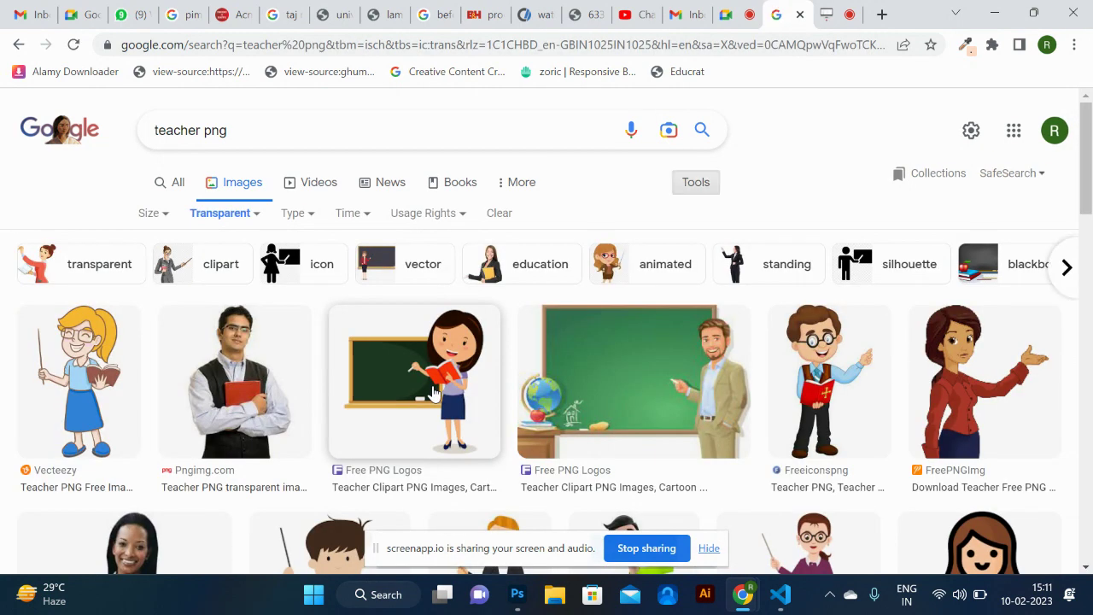
- Find the celtagranada.com photo of the teacher with crossed arms and open the full-size image in a new tab
{"action": "scroll", "coordinate": [832, 410], "scroll_direction": "down", "scroll_amount": 4}
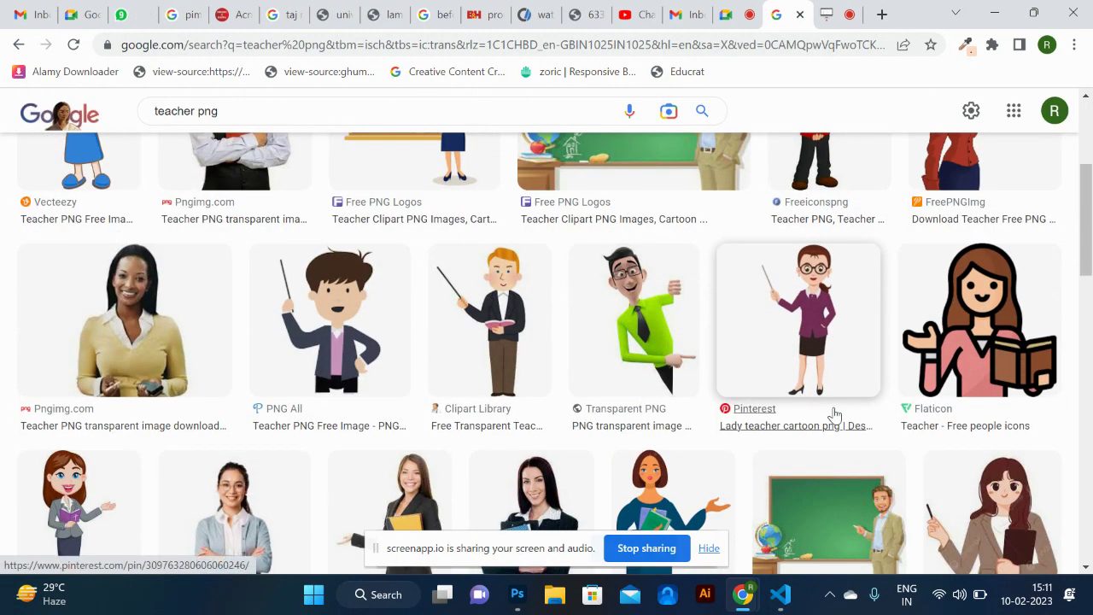
{"action": "scroll", "coordinate": [834, 416], "scroll_direction": "down", "scroll_amount": 3}
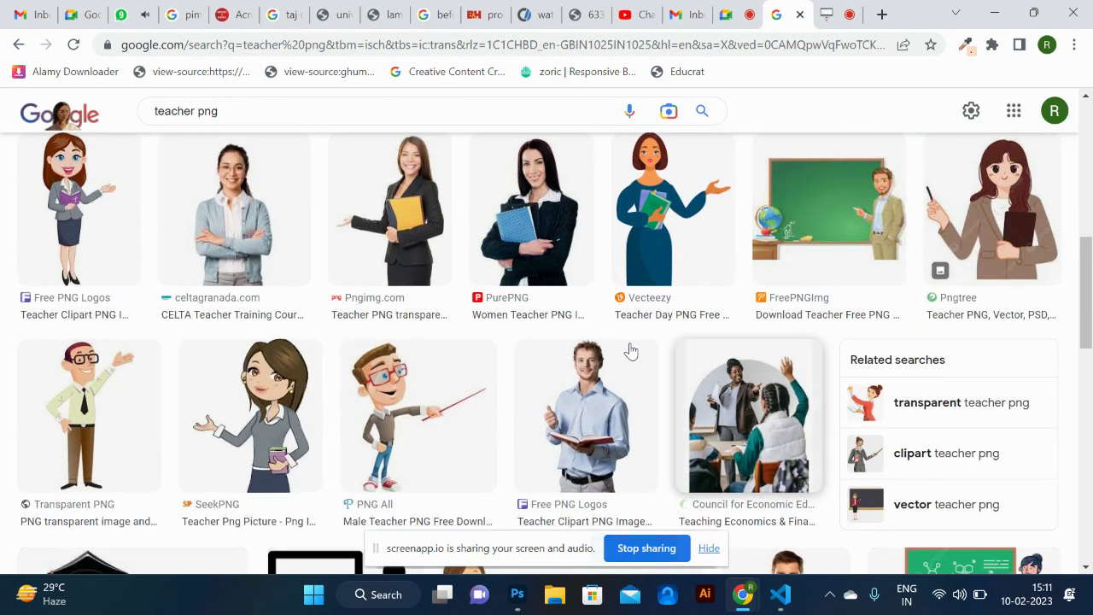
{"action": "left_click", "coordinate": [221, 242]}
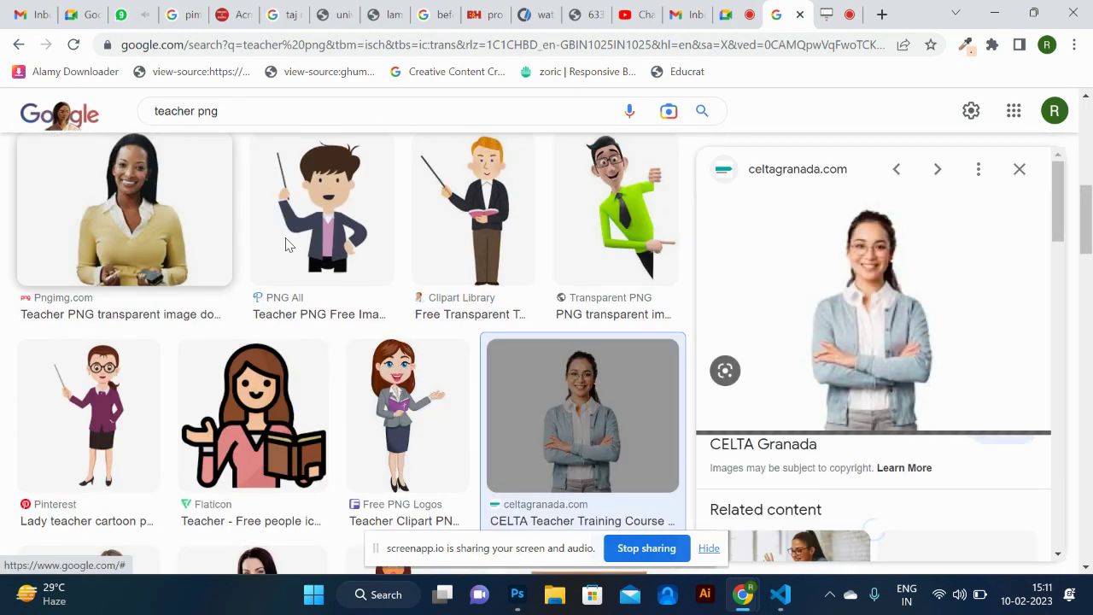
{"action": "right_click", "coordinate": [840, 313]}
{"action": "left_click", "coordinate": [935, 207]}
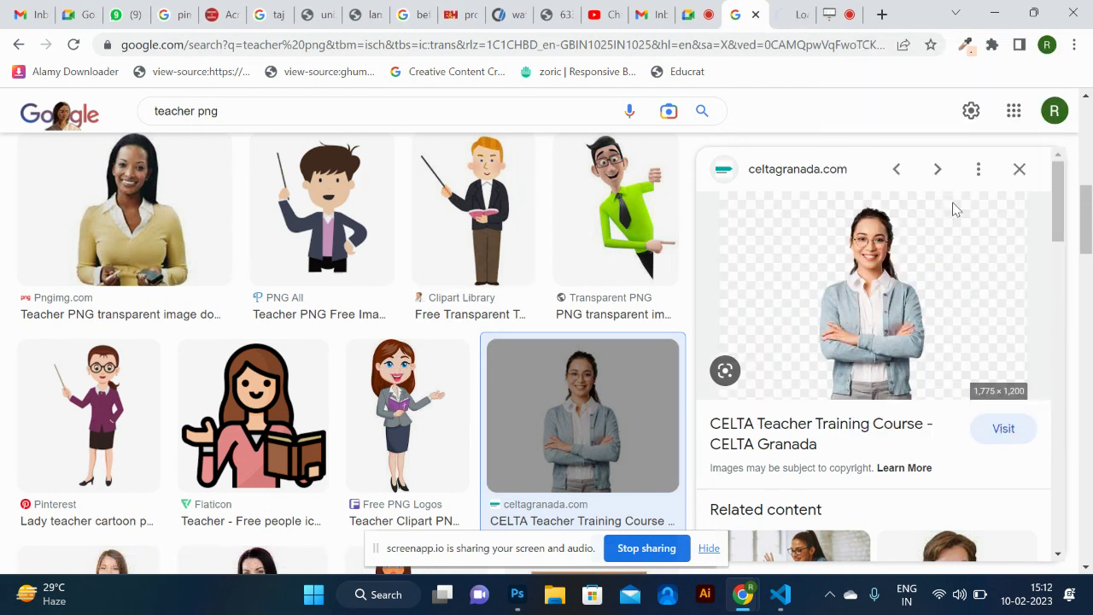
{"action": "left_click", "coordinate": [793, 15]}
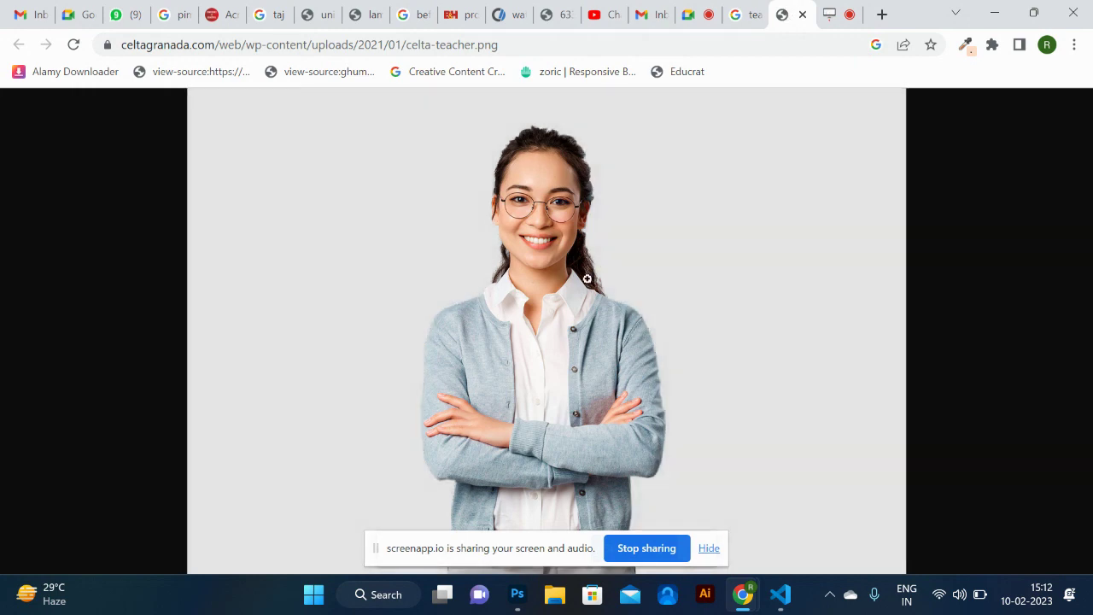
- Save the teacher photo as celta-teacher in PNG format in the Pictures folder and open it in Photoshop
{"action": "right_click", "coordinate": [590, 284]}
{"action": "left_click", "coordinate": [638, 320]}
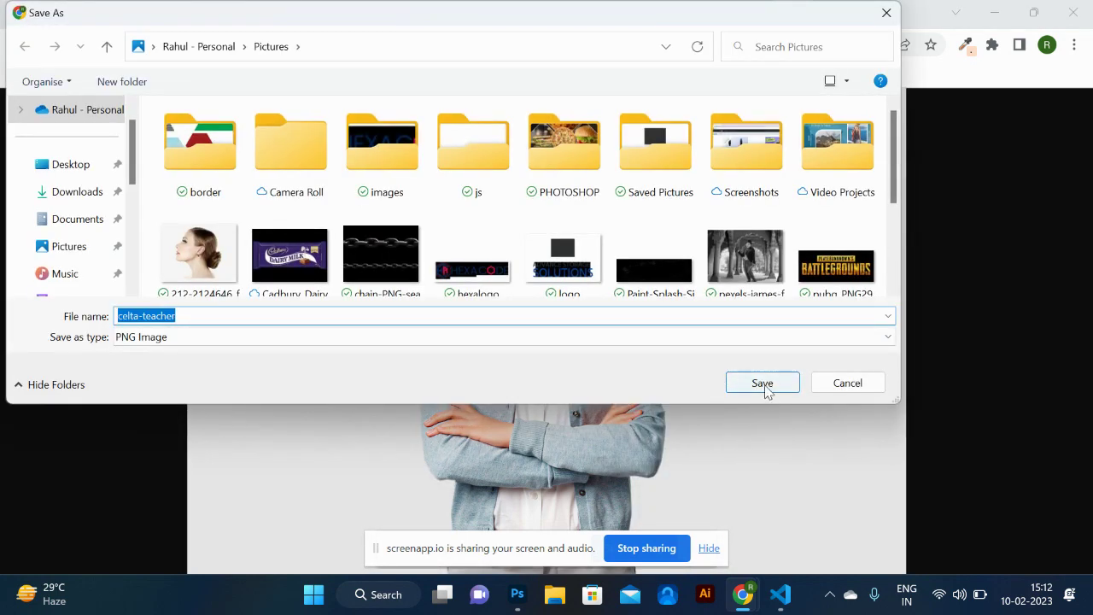
{"action": "left_click", "coordinate": [765, 387]}
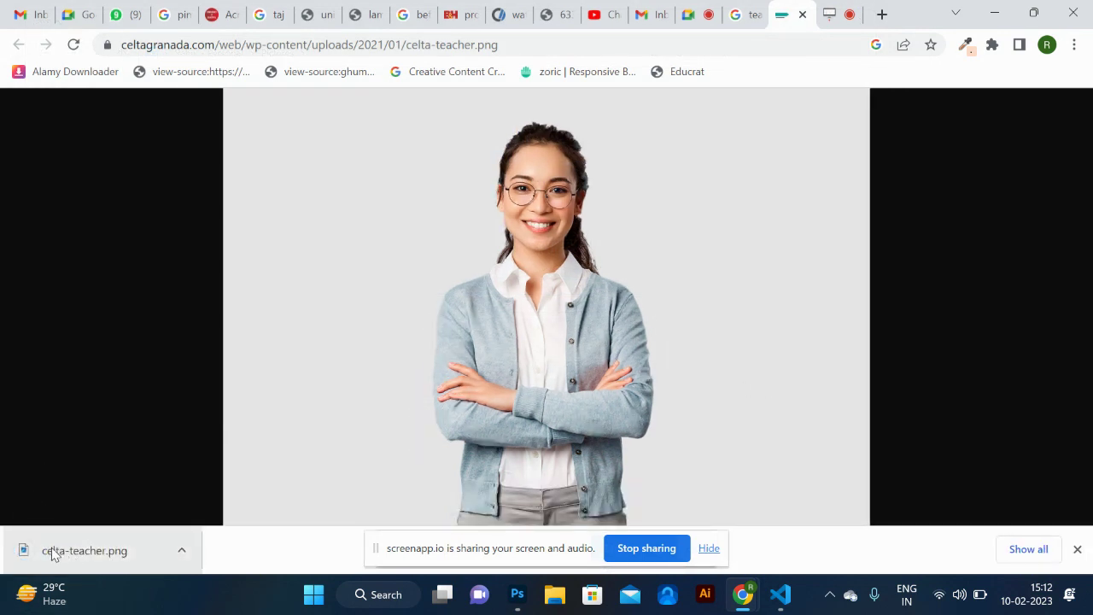
{"action": "left_click_drag", "start_coordinate": [52, 554], "coordinate": [361, 290]}
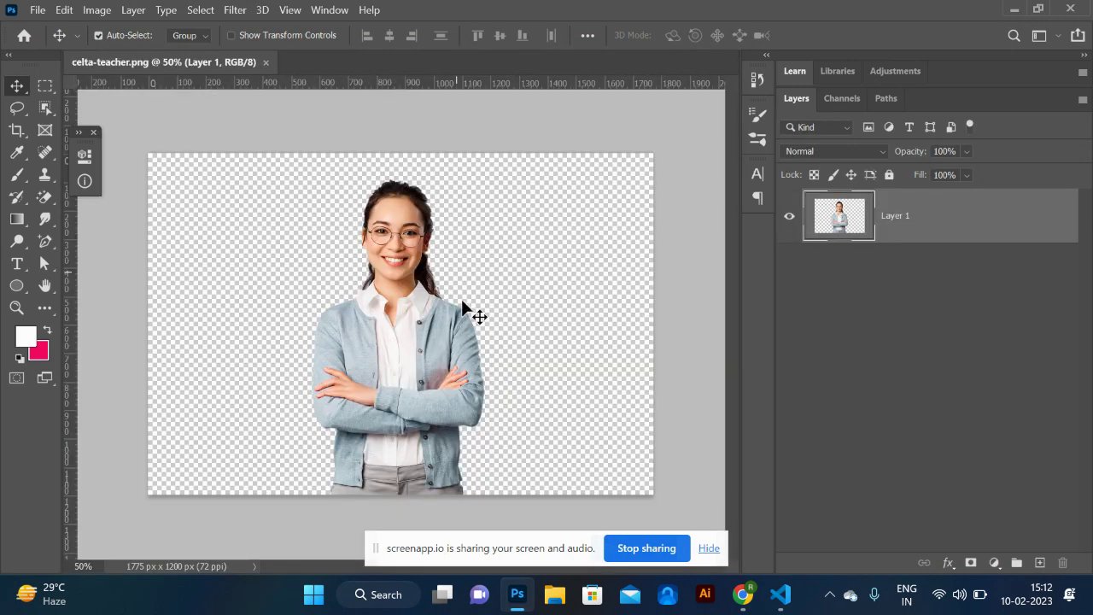
{"action": "key", "text": "ctrl+plus"}
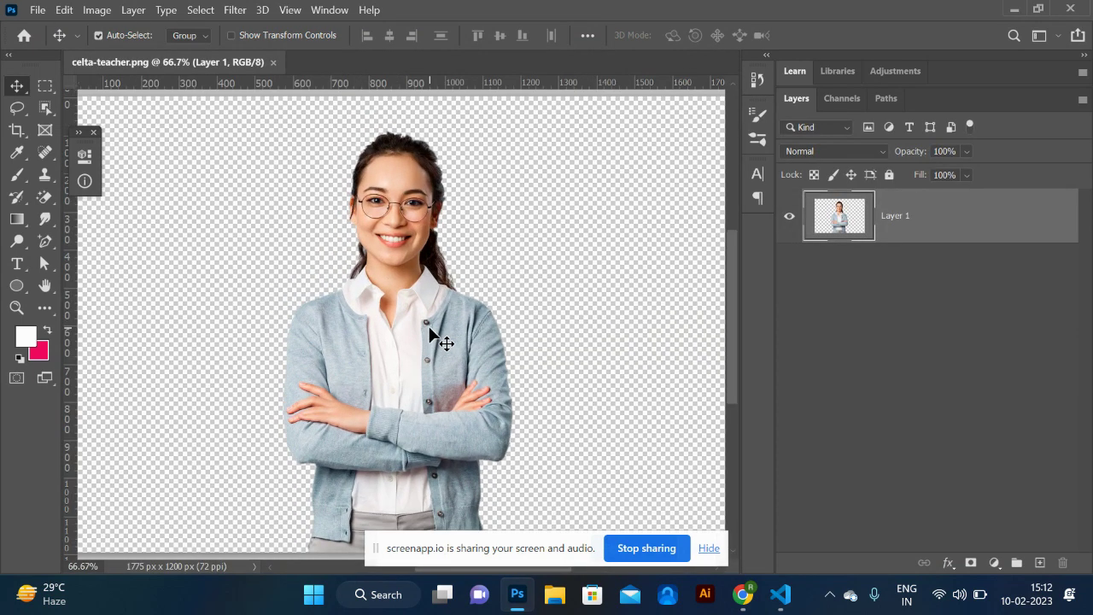
- Add a new layer beneath the teacher and fill it with the pink background colour
{"action": "left_click", "coordinate": [1040, 563]}
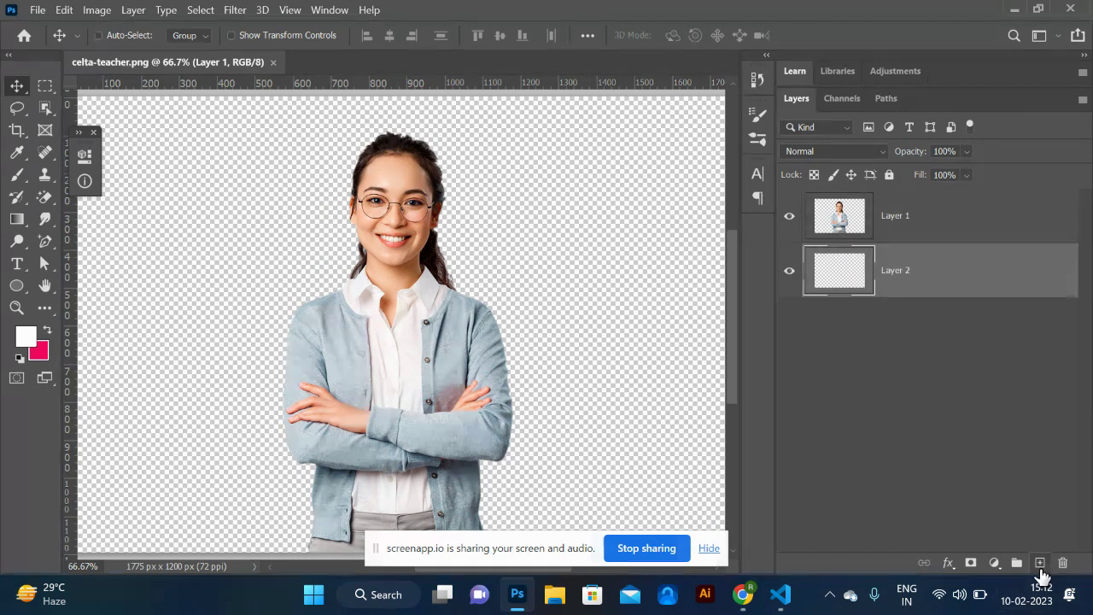
{"action": "key", "text": "ctrl+BackSpace"}
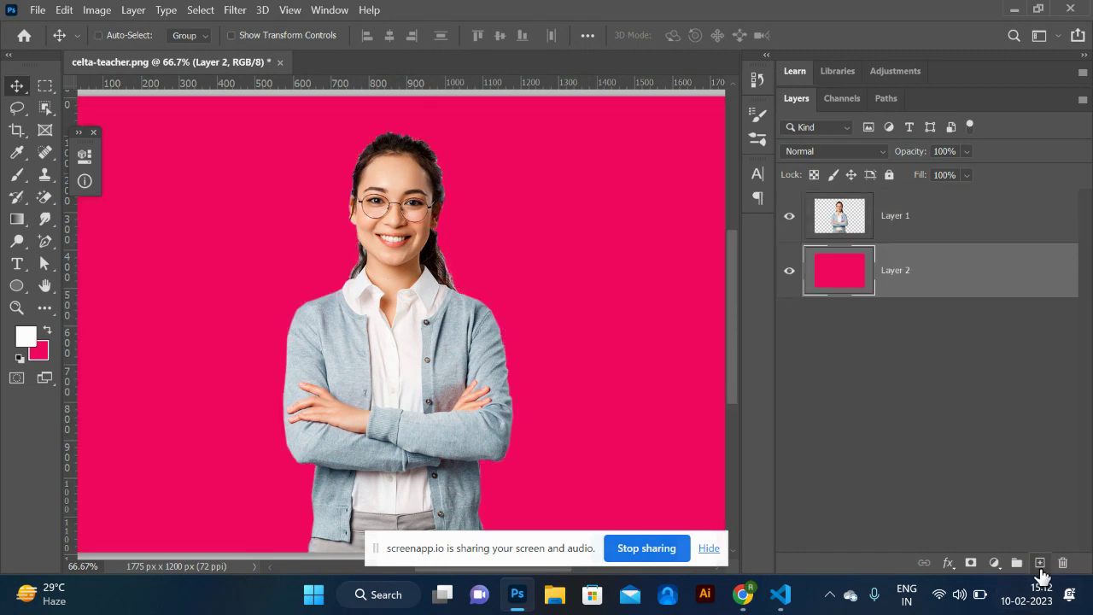
{"action": "key", "text": "ctrl+minus"}
{"action": "key", "text": "ctrl+plus"}
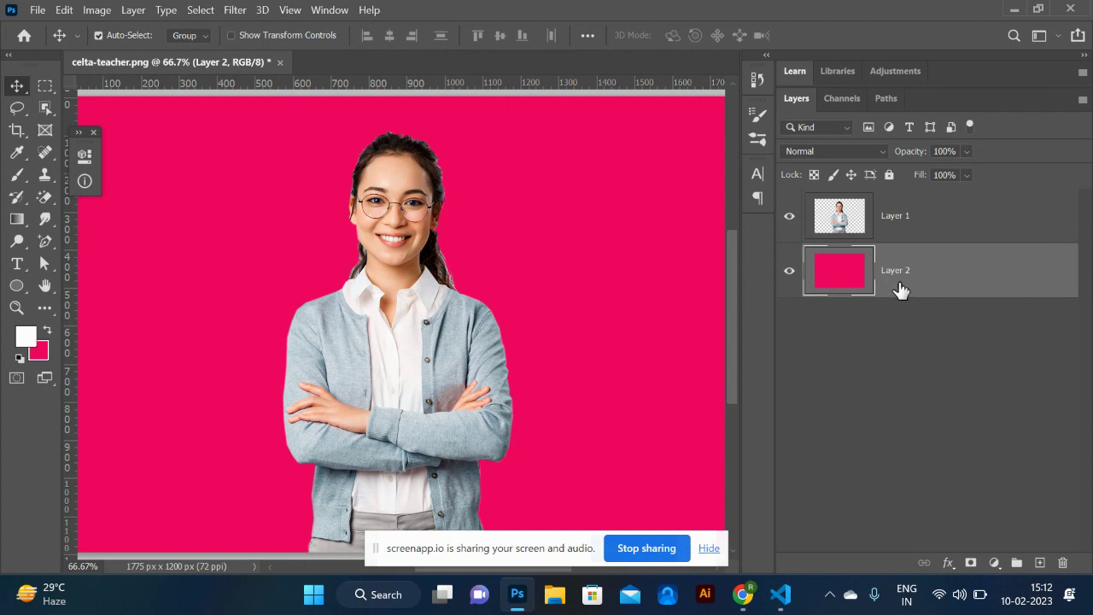
- Load the outline of the teacher on Layer 1 as a selection
{"action": "left_click", "coordinate": [842, 228]}
{"action": "left_click", "coordinate": [843, 223], "text": "ctrl"}
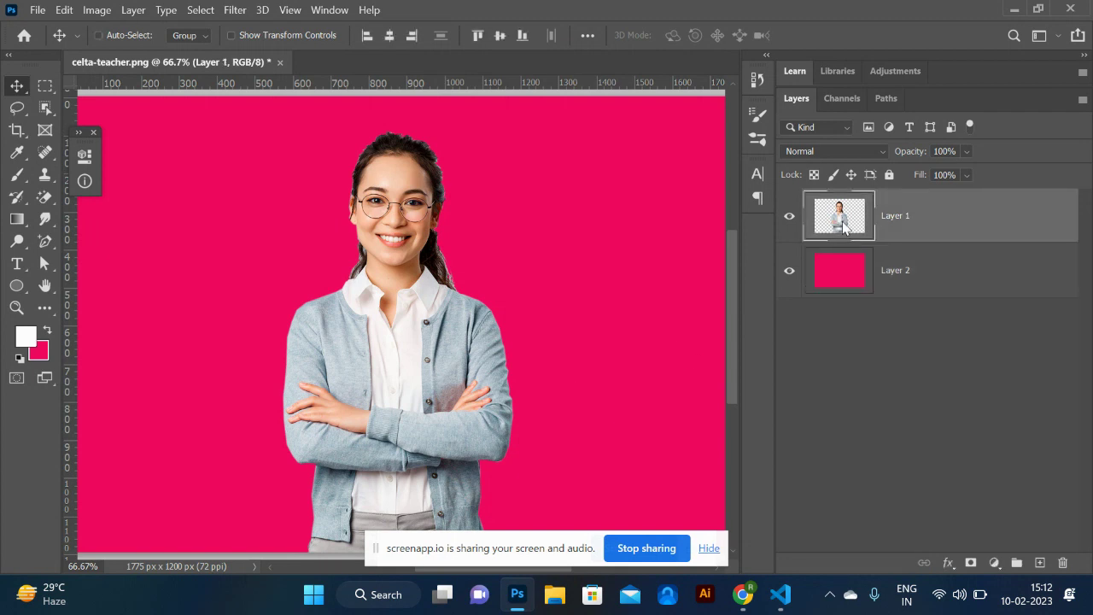
{"action": "left_click", "coordinate": [843, 224], "text": "ctrl"}
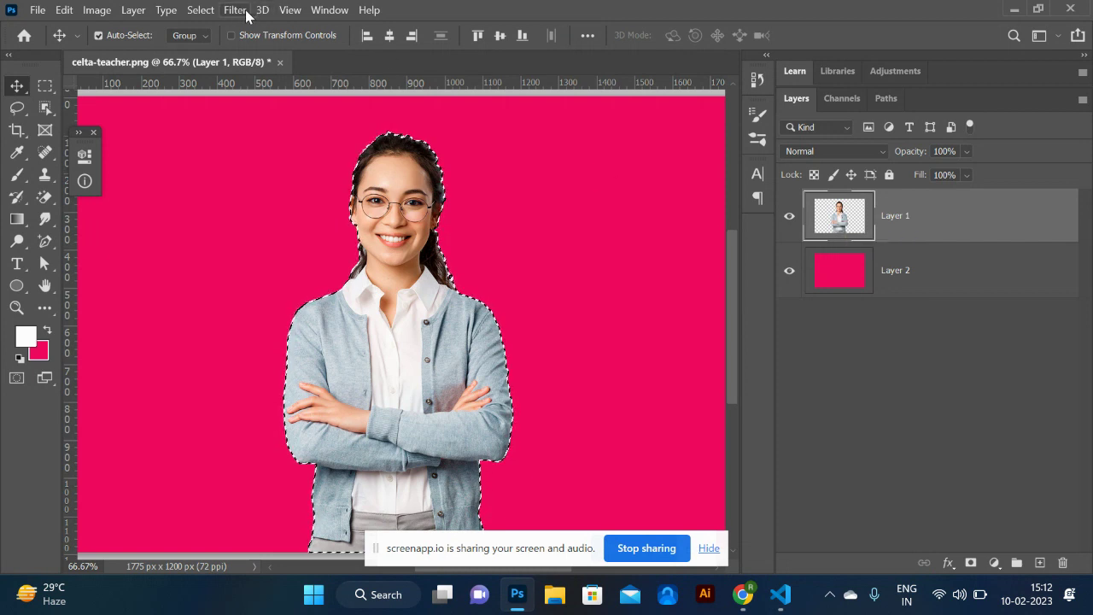
- Expand the selection around the teacher by 20 pixels
{"action": "left_click", "coordinate": [202, 10]}
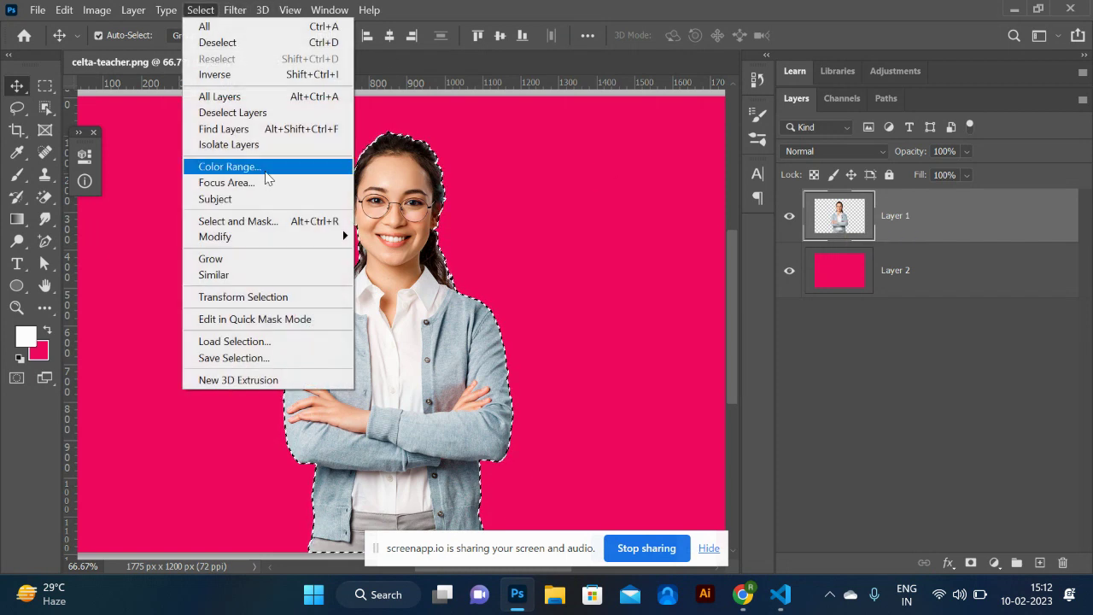
{"action": "mouse_move", "coordinate": [263, 240]}
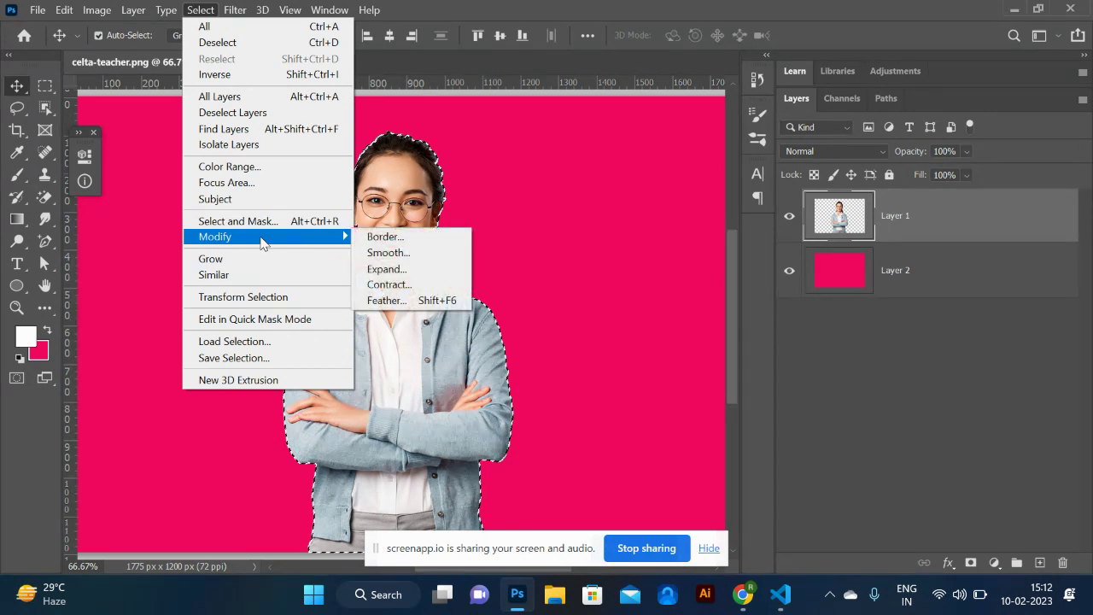
{"action": "left_click", "coordinate": [403, 272]}
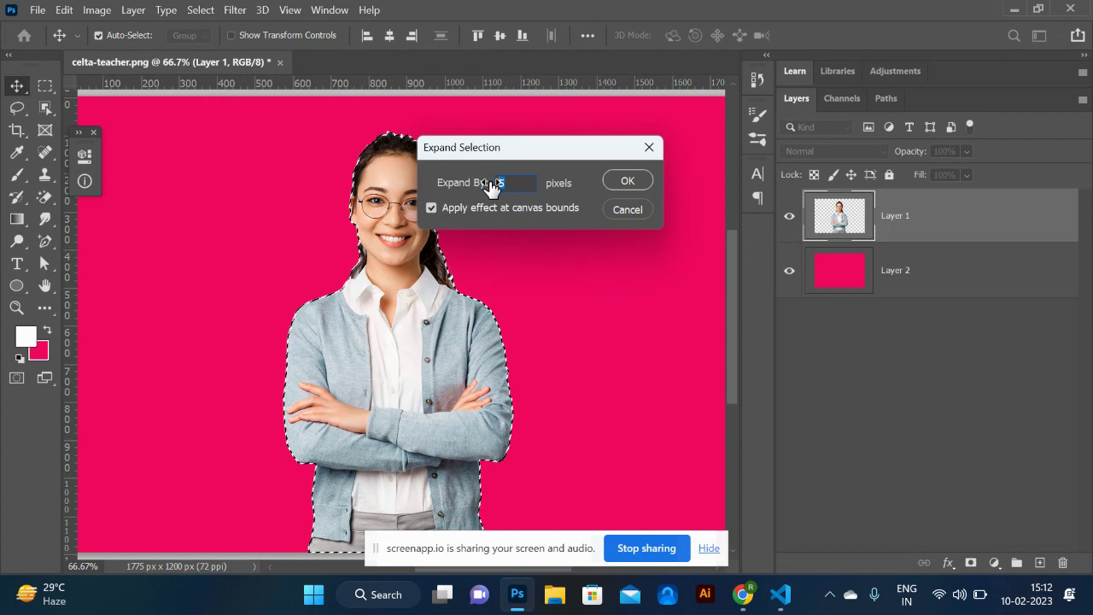
{"action": "type", "text": "20"}
{"action": "key", "text": "Return"}
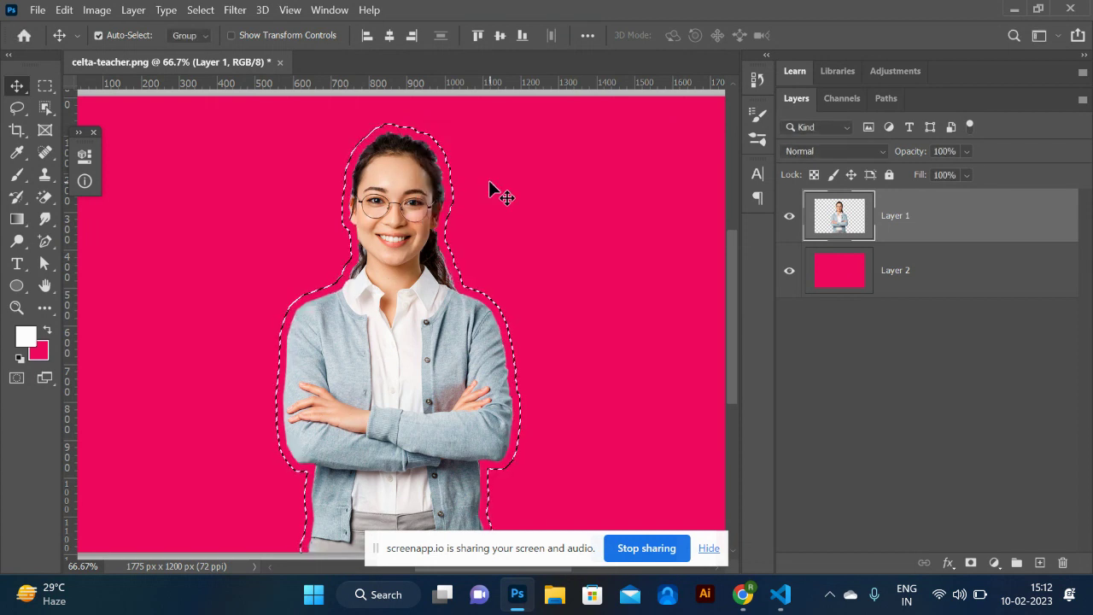
- Convert the expanded selection into a work path using the Rectangular Marquee tool
{"action": "left_click", "coordinate": [16, 289]}
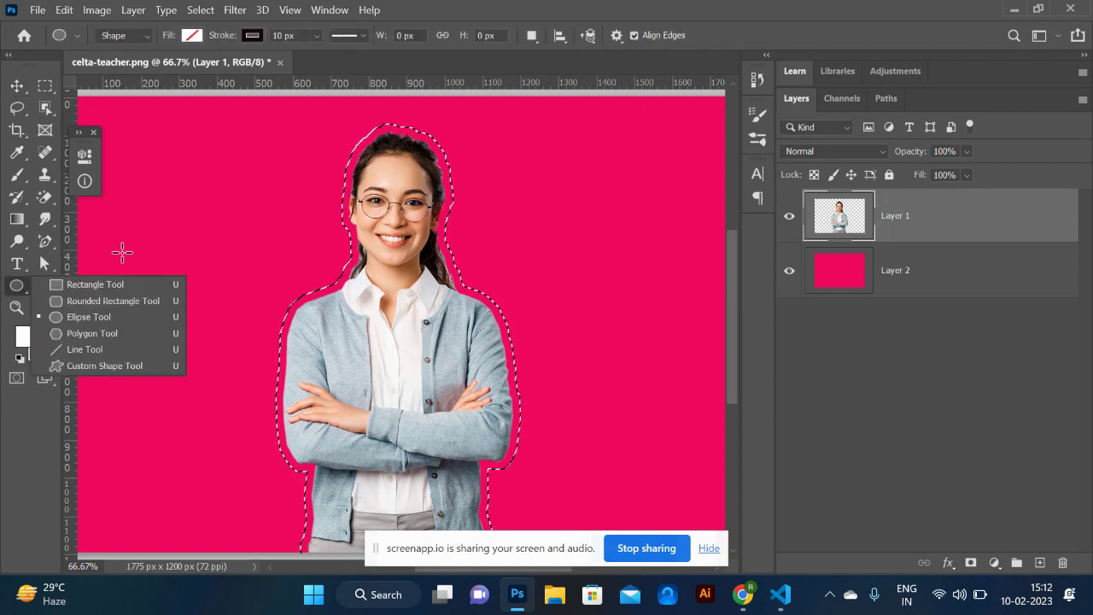
{"action": "left_click", "coordinate": [43, 89]}
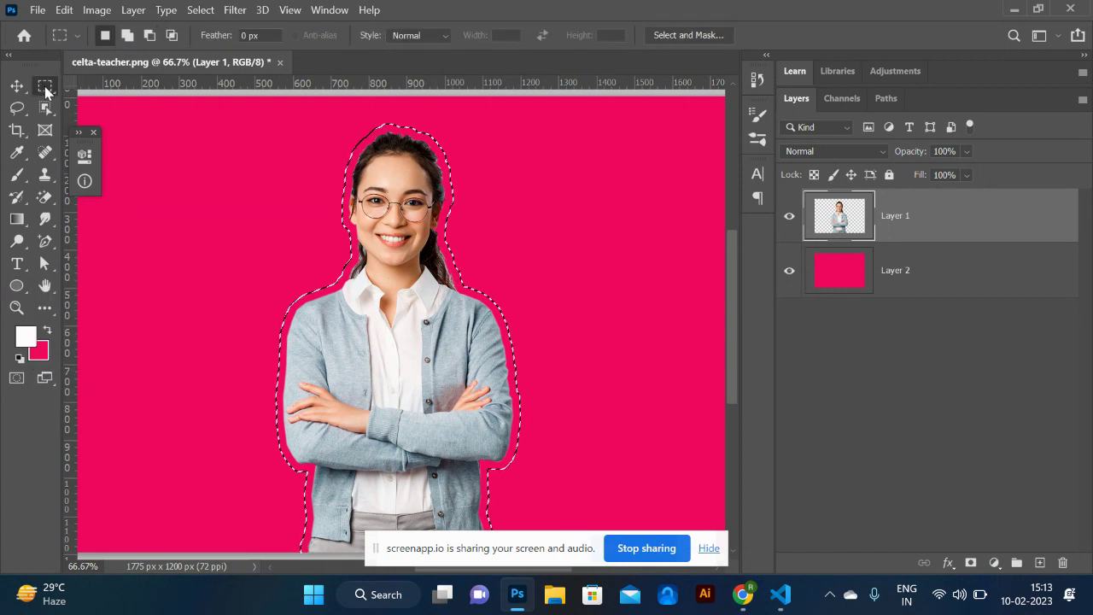
{"action": "right_click", "coordinate": [45, 86]}
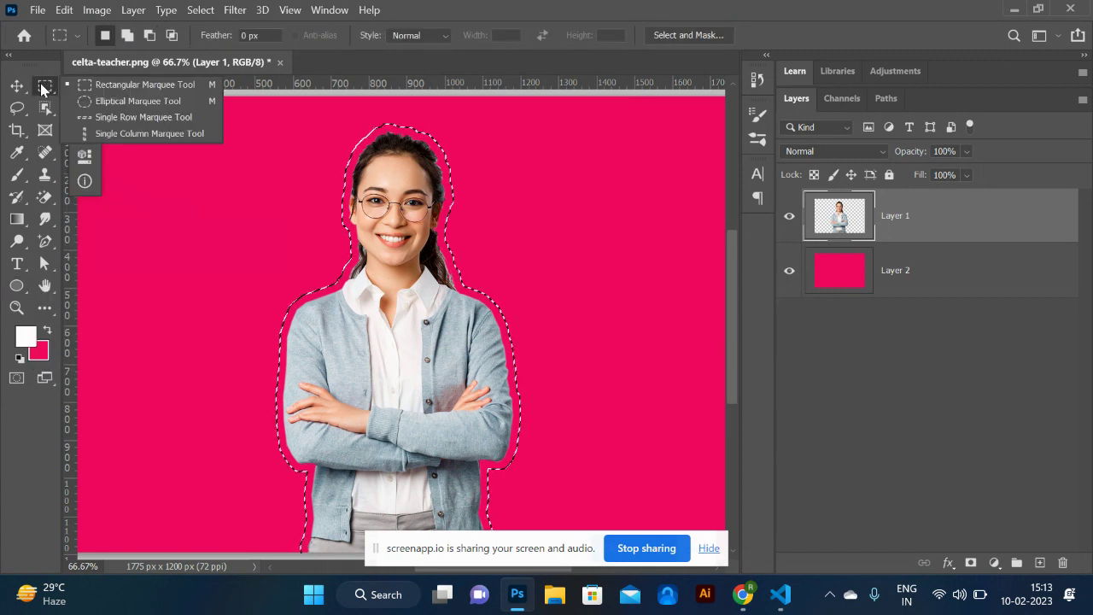
{"action": "left_click", "coordinate": [119, 85]}
{"action": "right_click", "coordinate": [388, 287]}
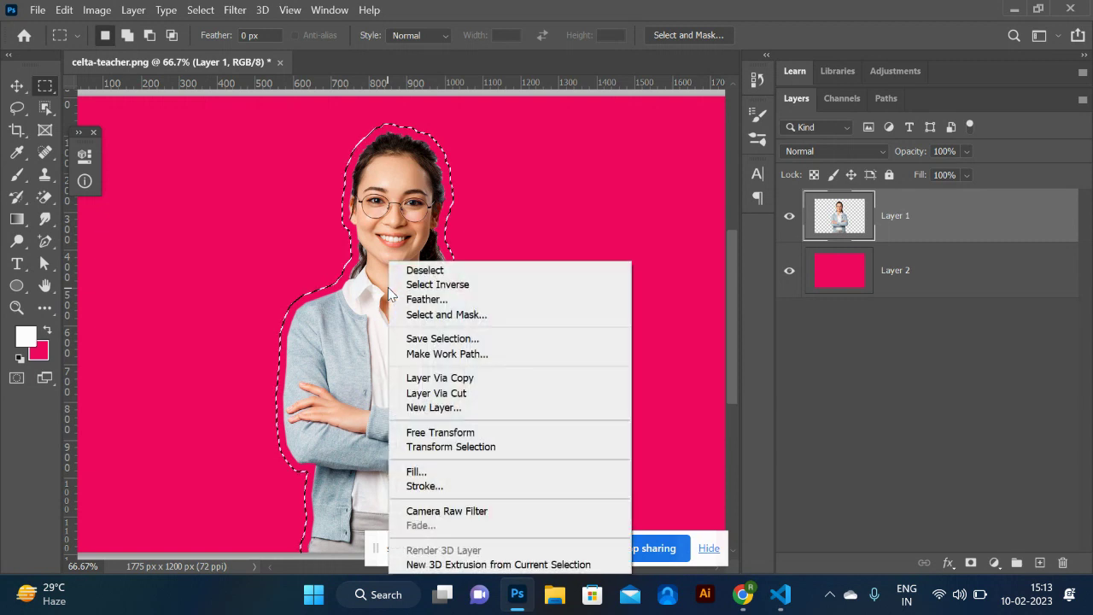
{"action": "left_click", "coordinate": [449, 356]}
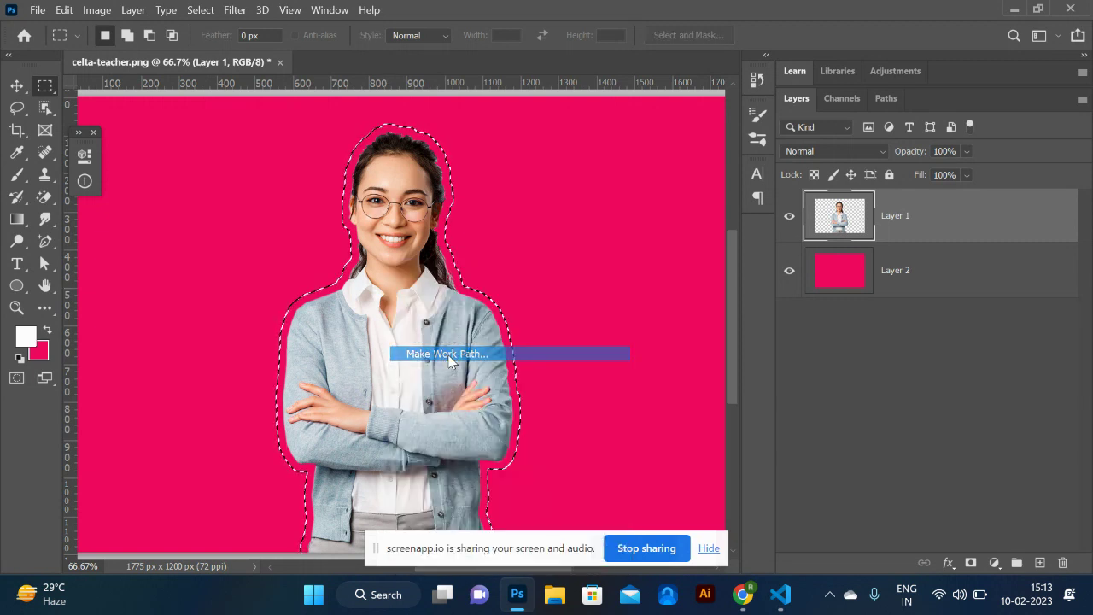
{"action": "left_click", "coordinate": [614, 178]}
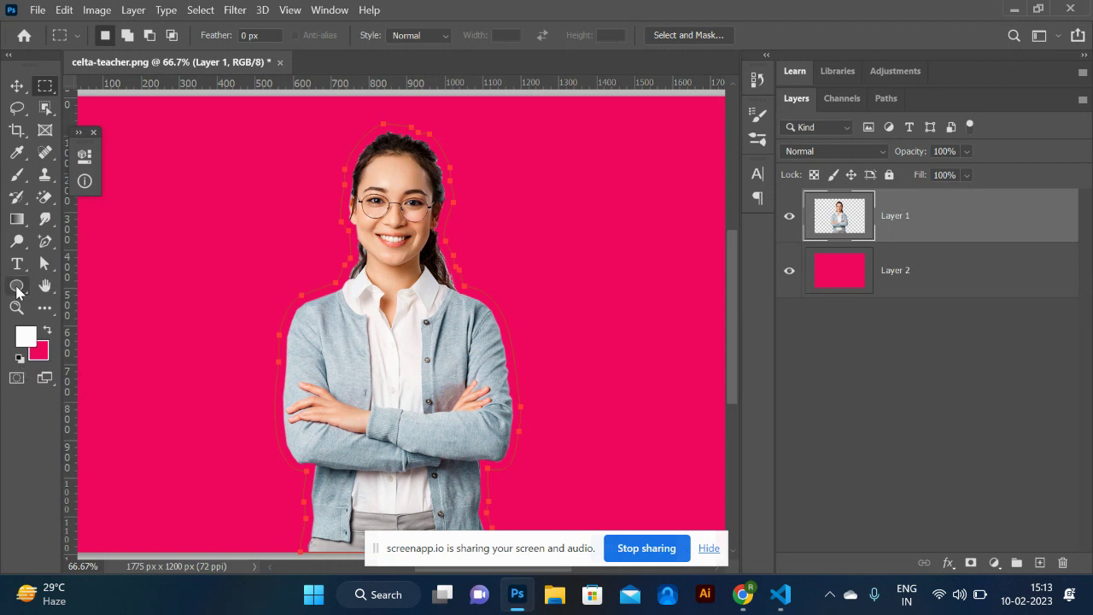
- Activate the Rectangle tool and display the document's paths
{"action": "left_click", "coordinate": [15, 288]}
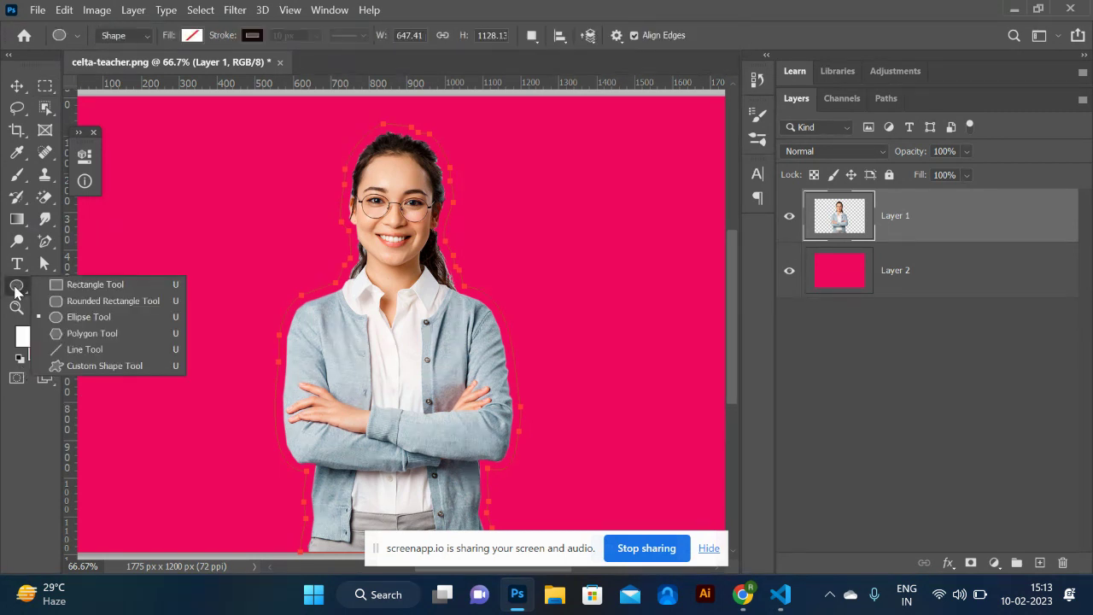
{"action": "left_click", "coordinate": [85, 284]}
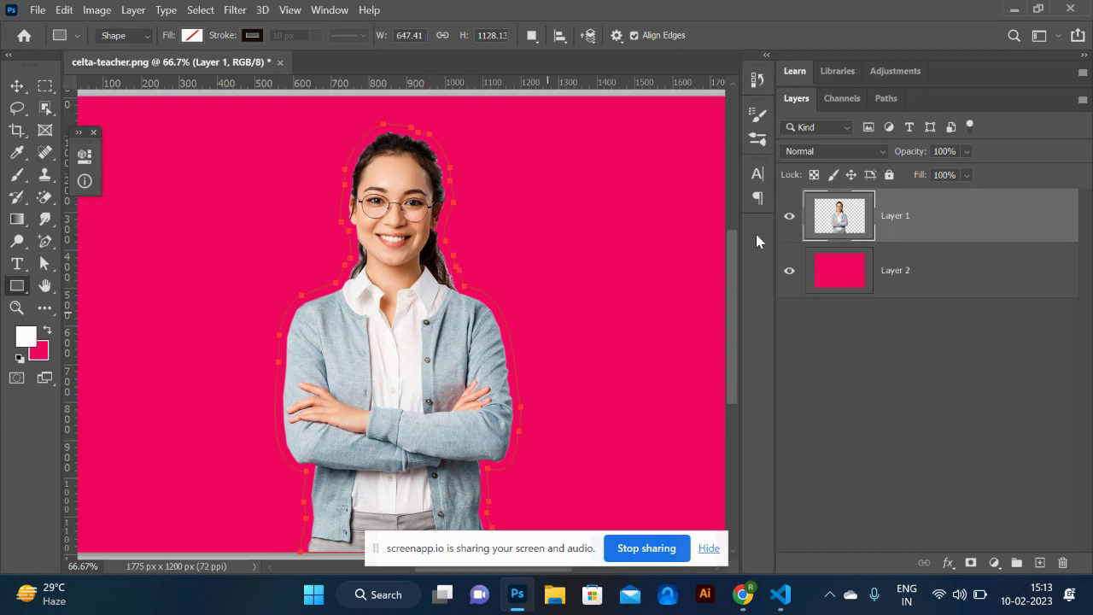
{"action": "left_click", "coordinate": [885, 99]}
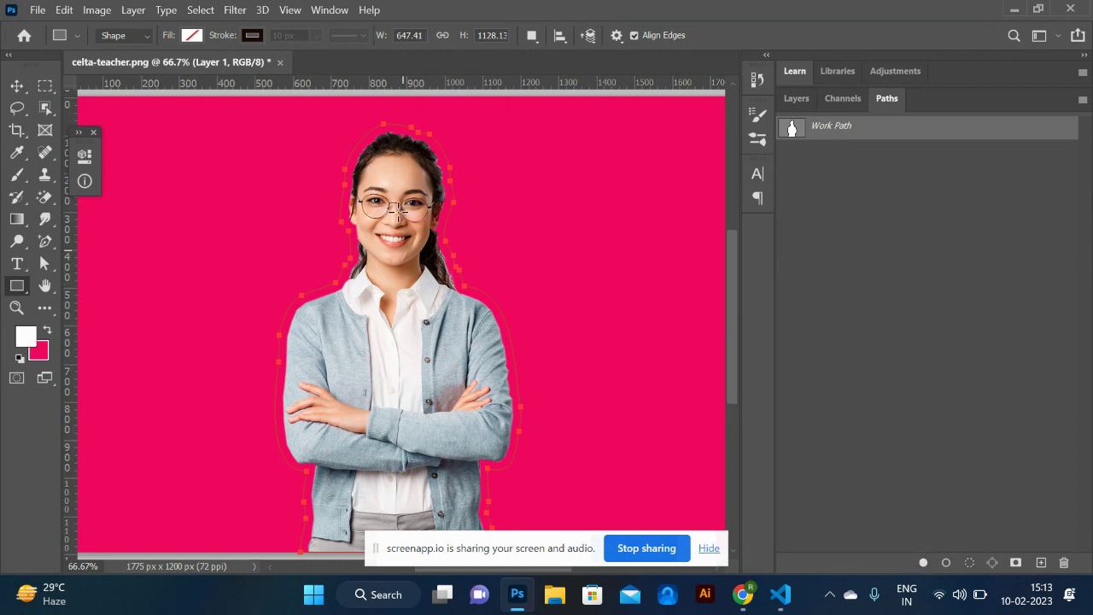
{"action": "left_click", "coordinate": [534, 36]}
{"action": "left_click", "coordinate": [538, 44]}
{"action": "left_click", "coordinate": [591, 36]}
{"action": "left_click", "coordinate": [597, 49]}
{"action": "left_click", "coordinate": [624, 37]}
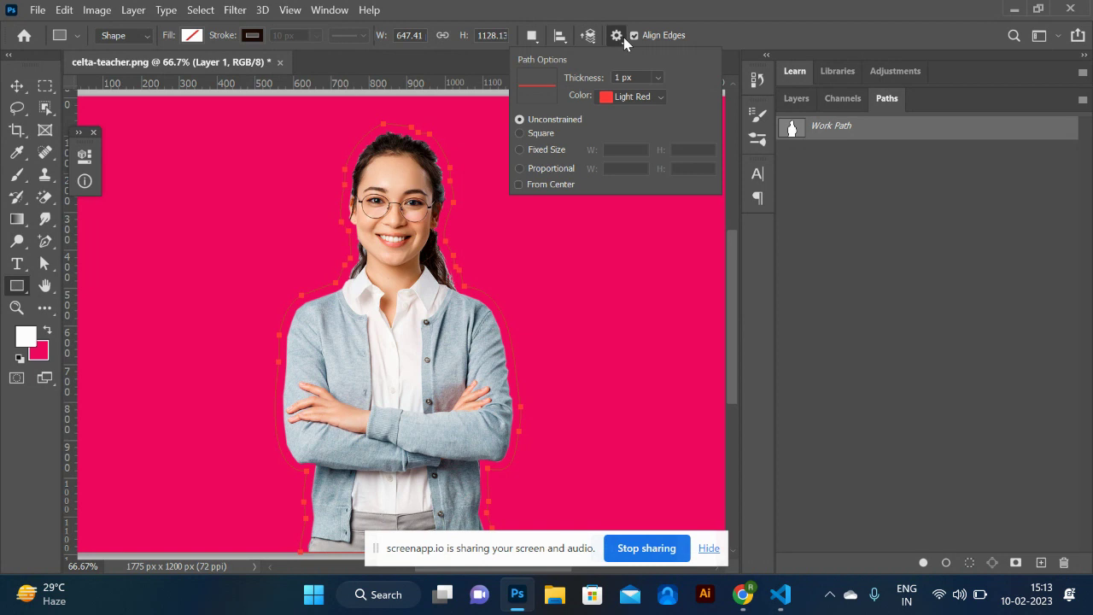
{"action": "left_click", "coordinate": [623, 37]}
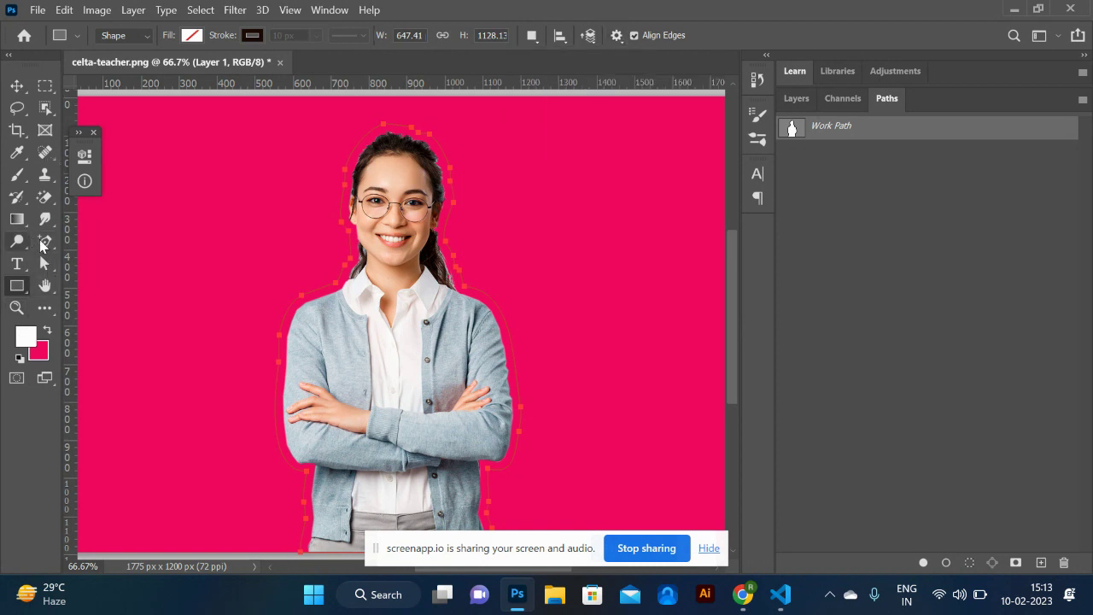
- Turn the work path around the teacher into a shape with the Pen tool
{"action": "left_click", "coordinate": [47, 244]}
{"action": "right_click", "coordinate": [47, 244]}
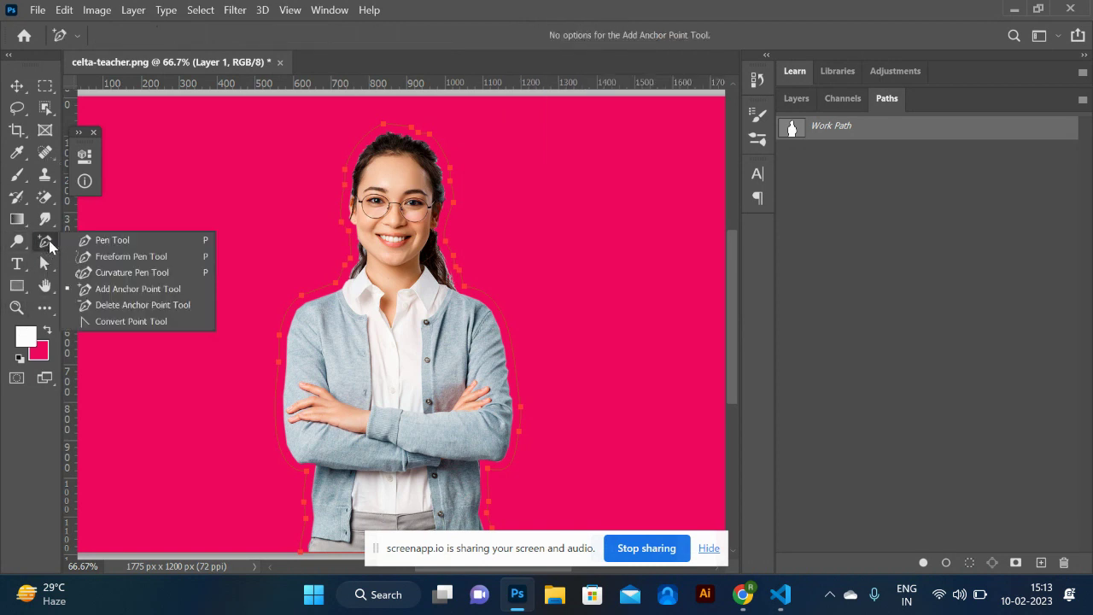
{"action": "left_click", "coordinate": [92, 238]}
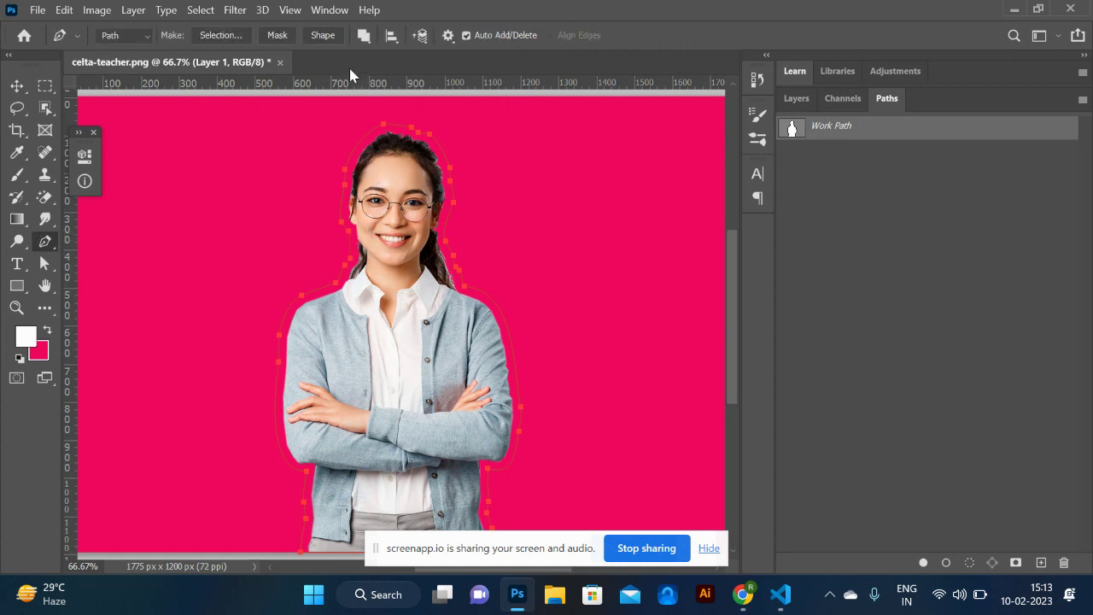
{"action": "left_click", "coordinate": [323, 36]}
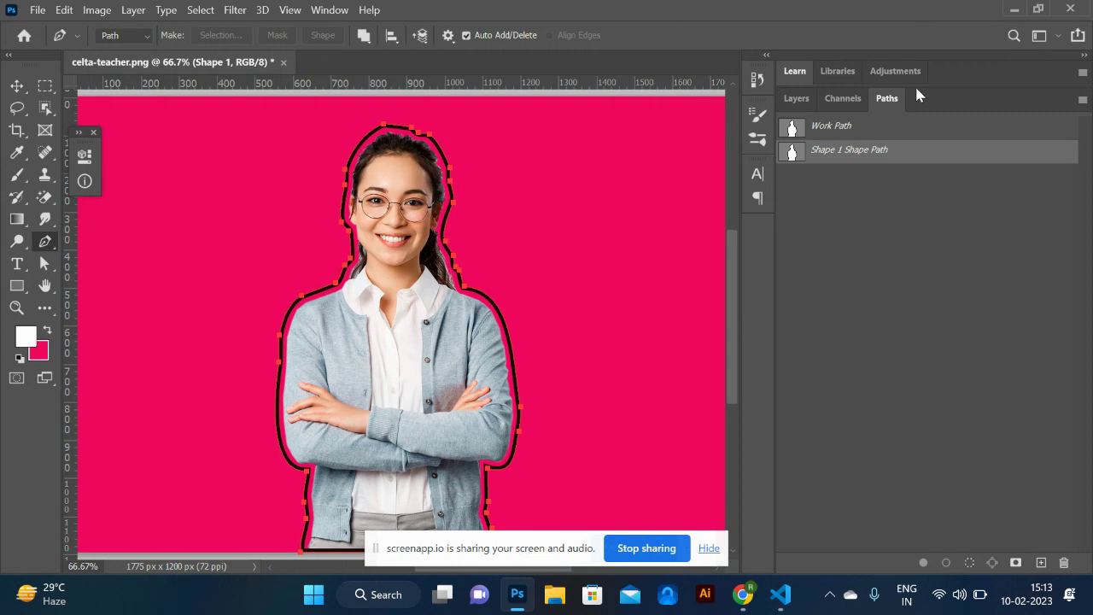
- Undo the outline shape and the work path, and display the document's layers
{"action": "key", "text": "ctrl+z"}
{"action": "key", "text": "ctrl+z"}
{"action": "left_click", "coordinate": [796, 100]}
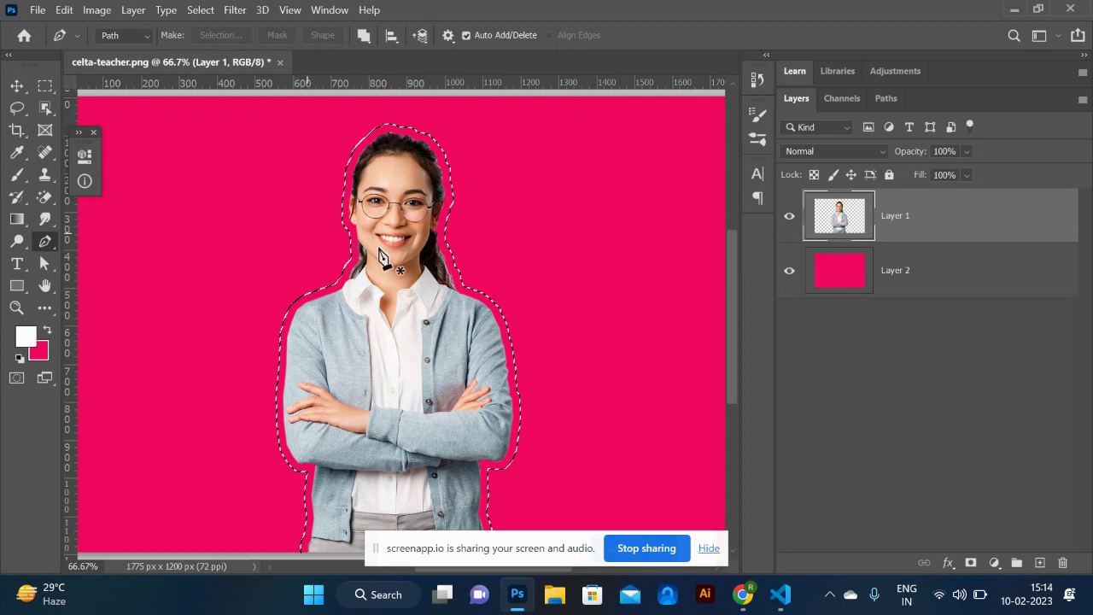
- Make a work path with a 2.0-pixel tolerance from the expanded selection and turn it into a shape with the Pen tool
{"action": "left_click", "coordinate": [42, 87]}
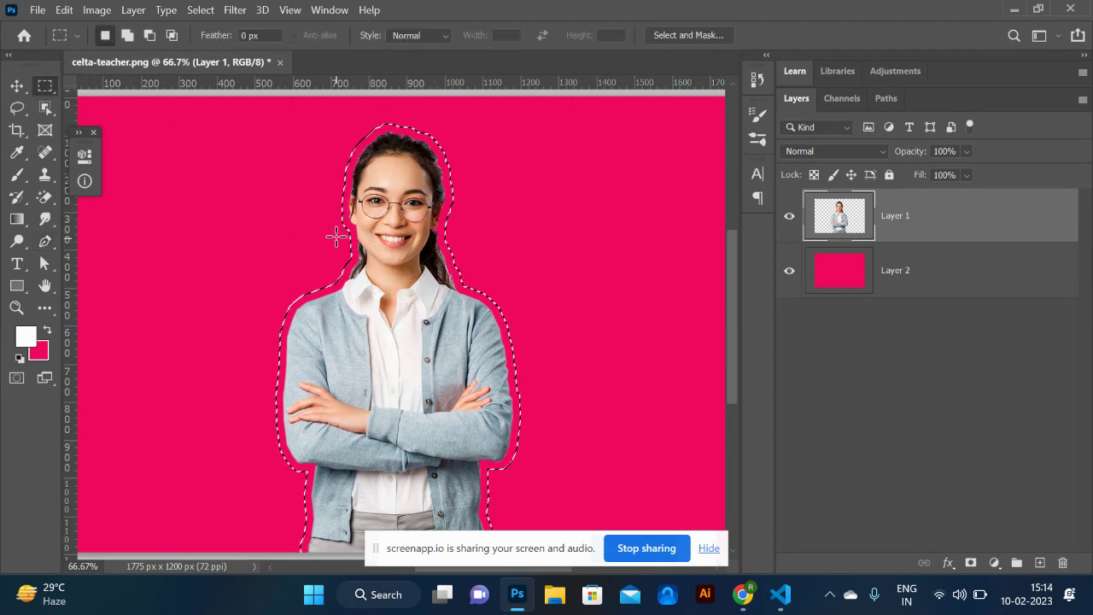
{"action": "right_click", "coordinate": [407, 244]}
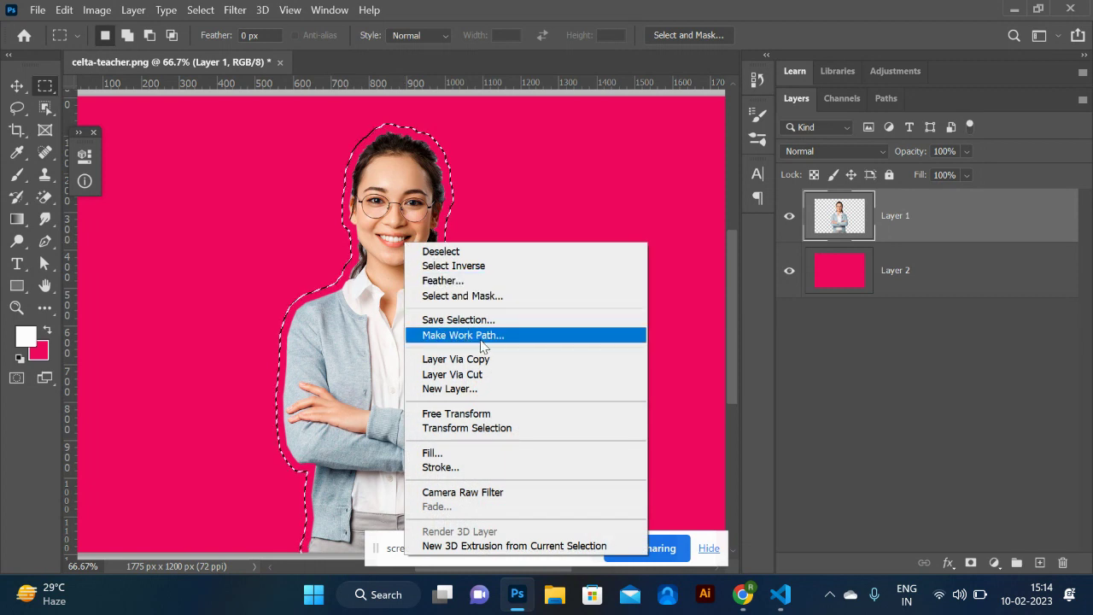
{"action": "left_click", "coordinate": [465, 334]}
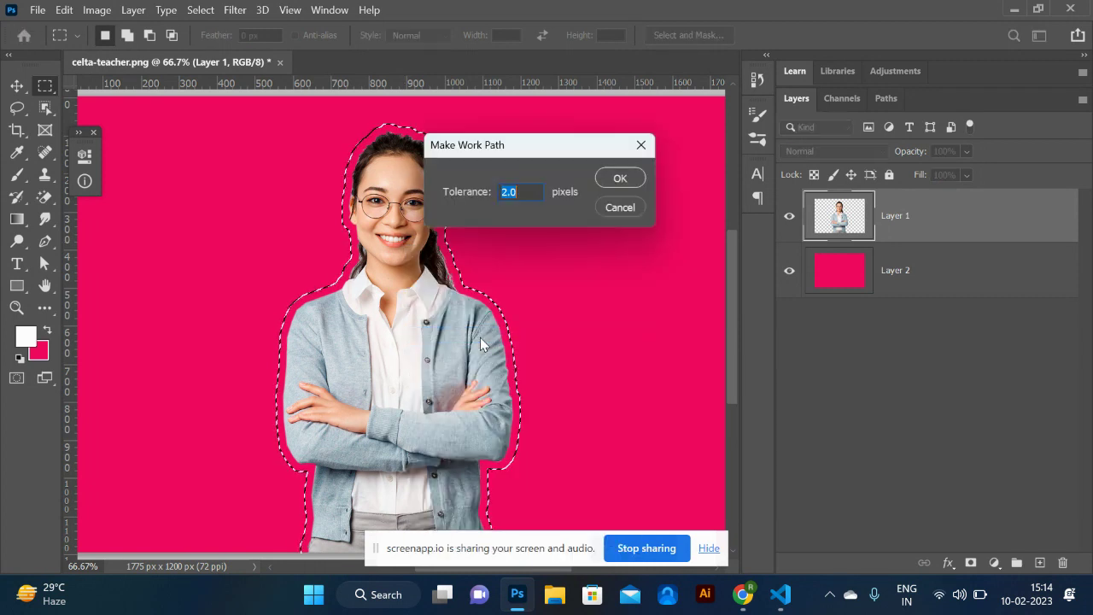
{"action": "left_click", "coordinate": [625, 177]}
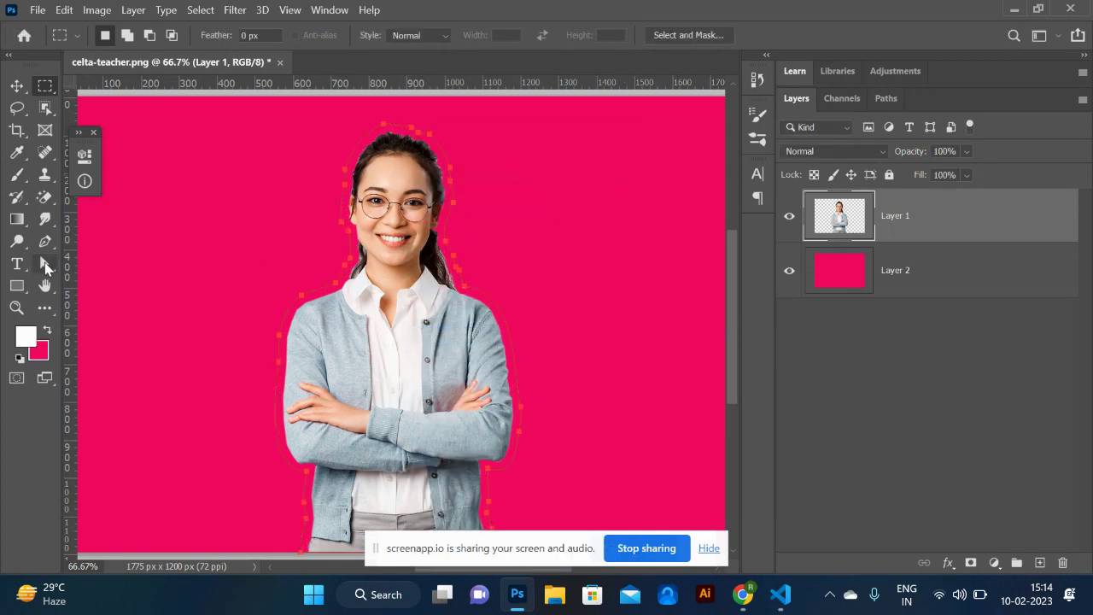
{"action": "left_click", "coordinate": [47, 242]}
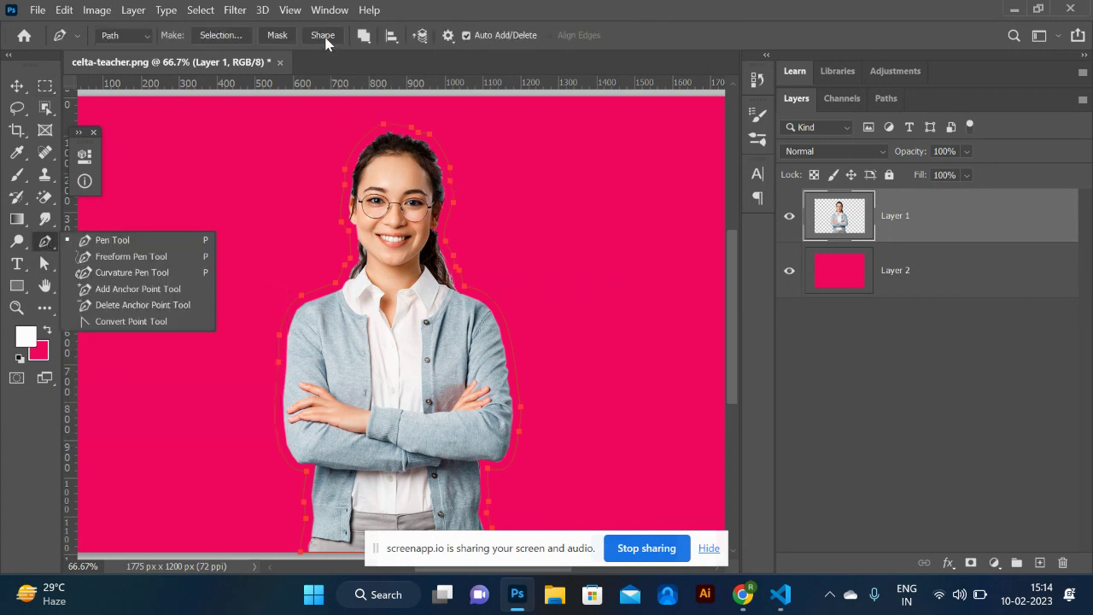
{"action": "left_click", "coordinate": [322, 35]}
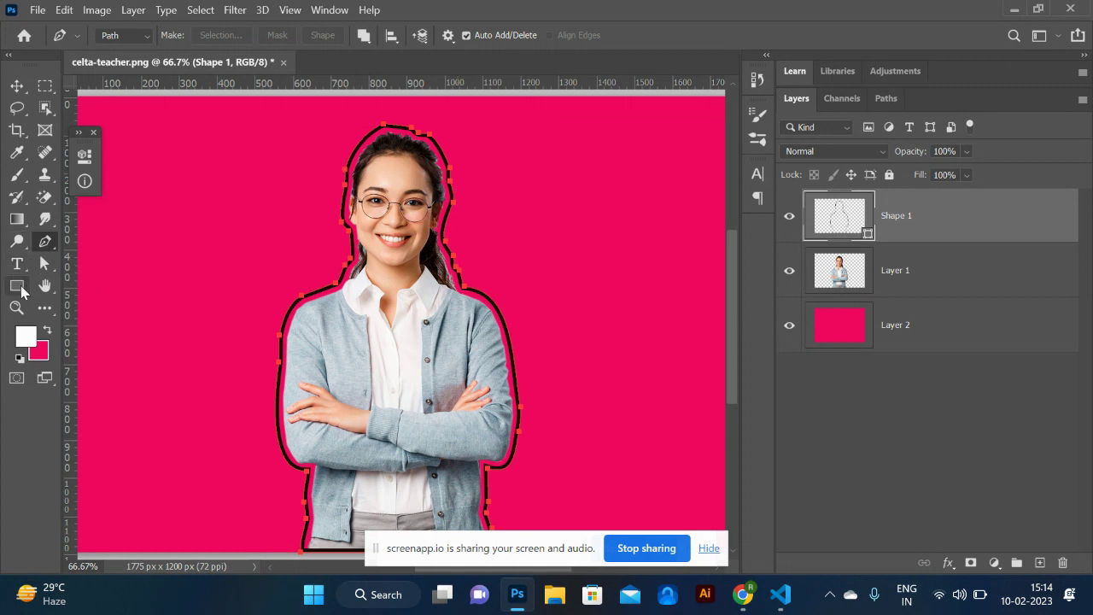
- Try the dashed and dotted stroke styles on the outline shape with the Rectangle tool active, settling on the dashed line
{"action": "left_click", "coordinate": [19, 288]}
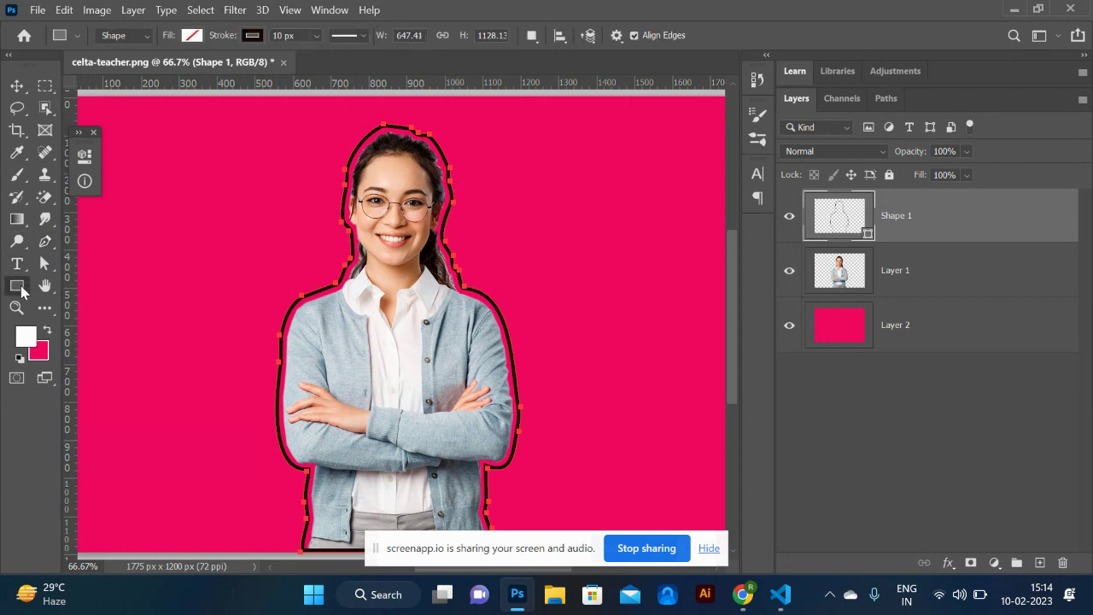
{"action": "left_click", "coordinate": [357, 38]}
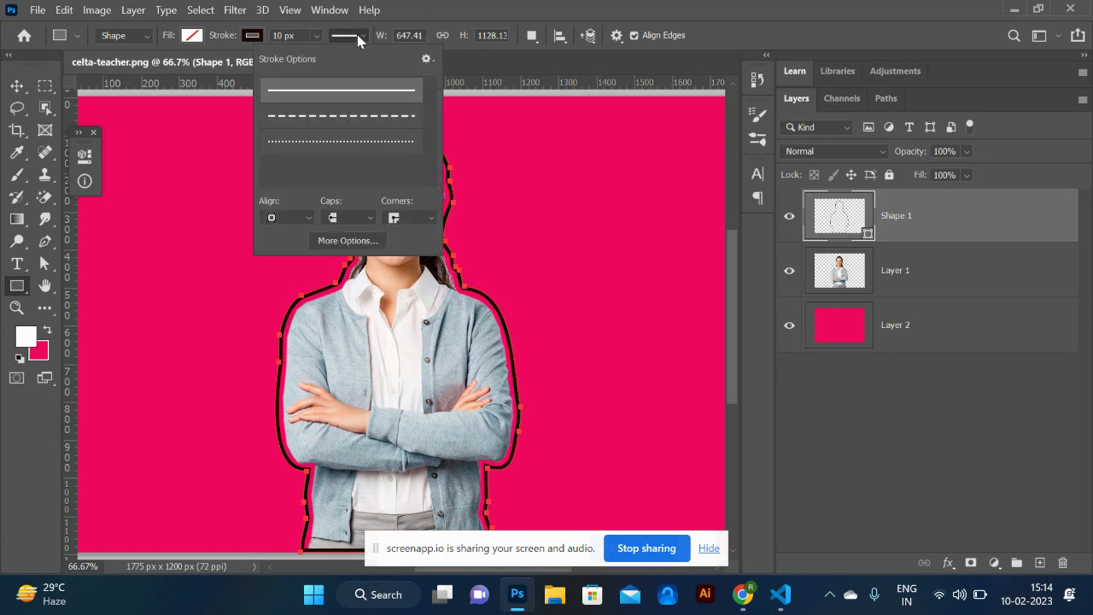
{"action": "left_click", "coordinate": [353, 117]}
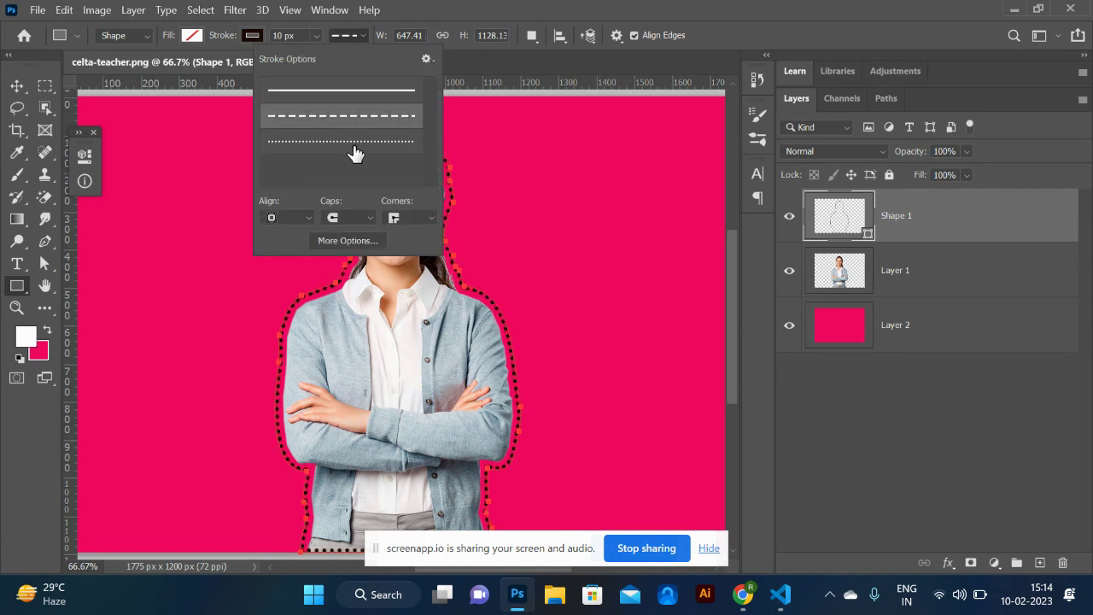
{"action": "left_click", "coordinate": [354, 147]}
{"action": "left_click", "coordinate": [357, 123]}
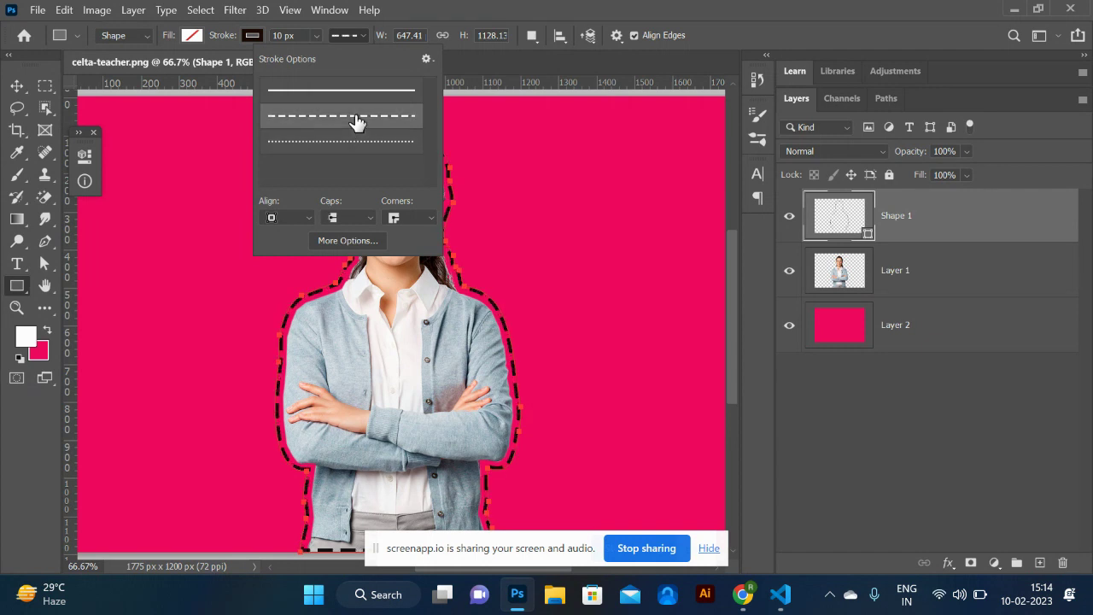
{"action": "left_click", "coordinate": [17, 85]}
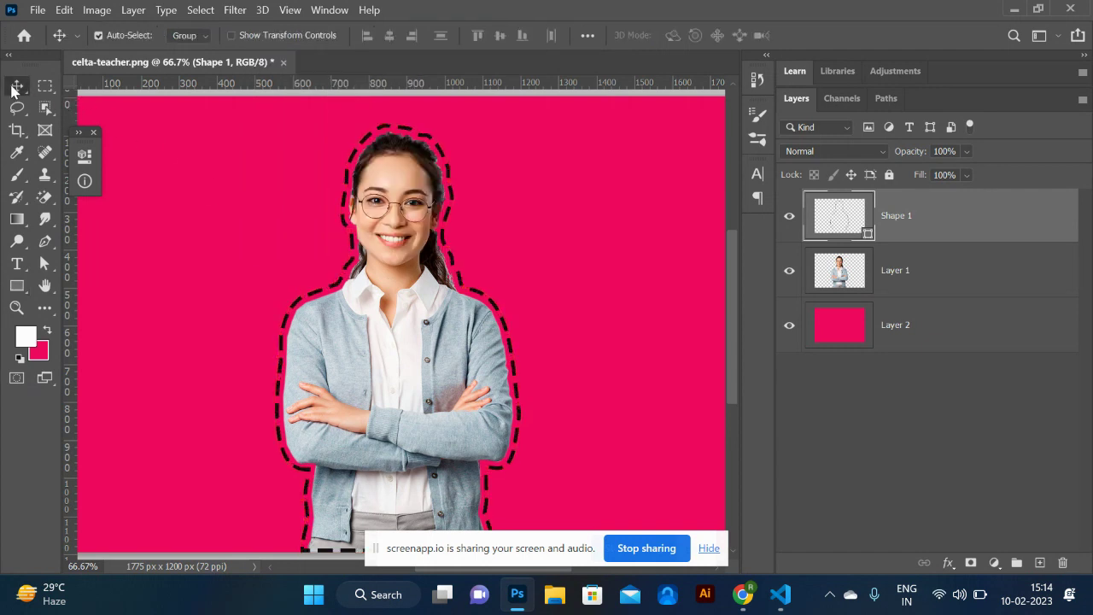
- Switch to the Google Meet call in Chrome, admit the waiting participant and return to Photoshop
{"action": "key", "text": "alt+Tab"}
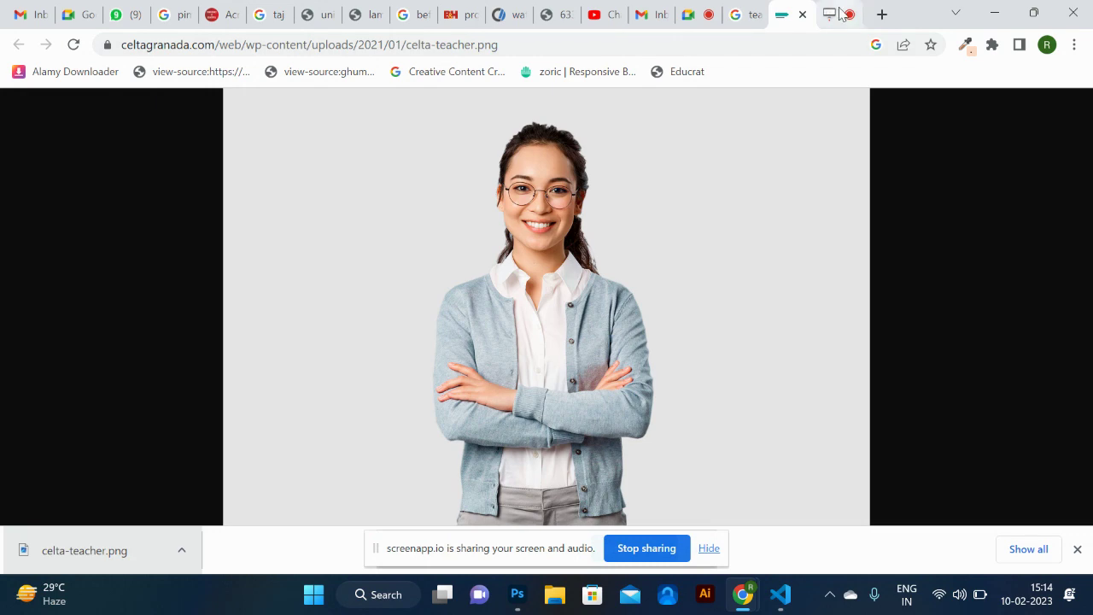
{"action": "left_click", "coordinate": [690, 15]}
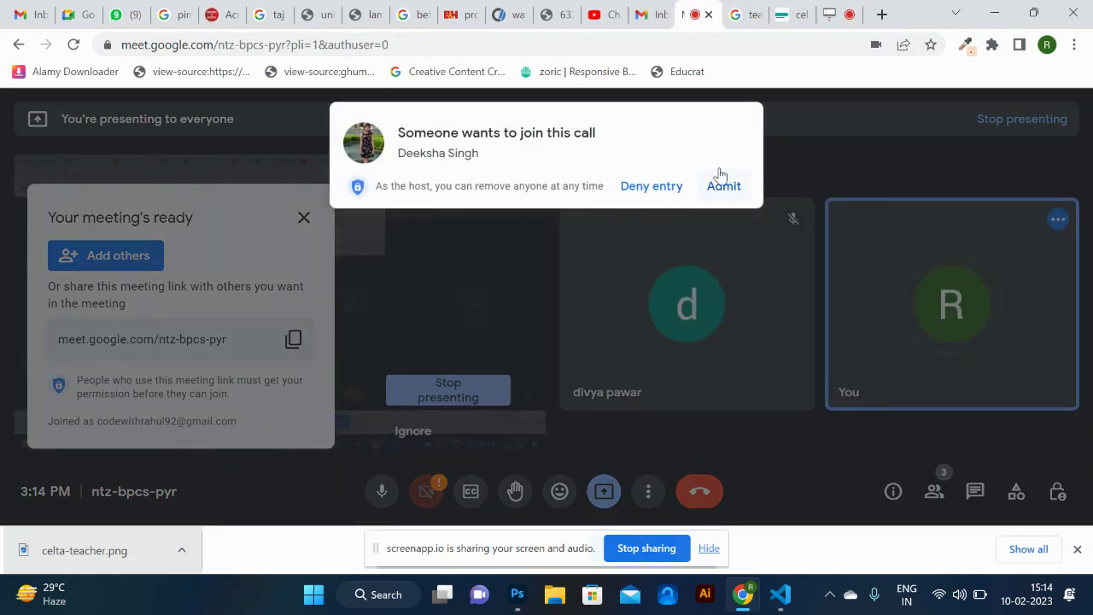
{"action": "left_click", "coordinate": [724, 186]}
{"action": "key", "text": "alt+Tab"}
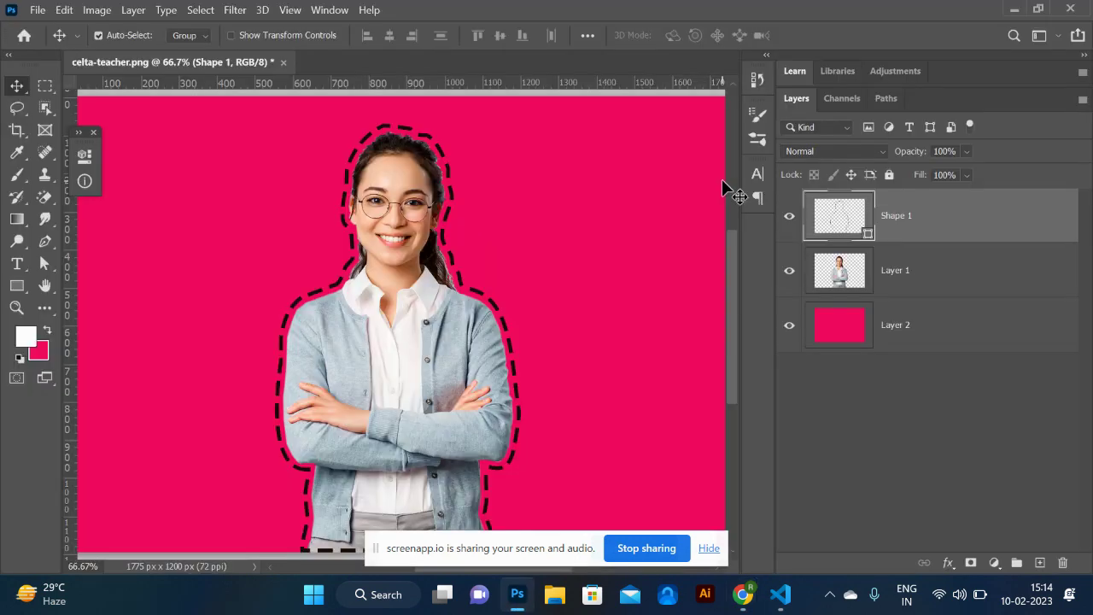
- Undo the dashed outline shape, the work path and the selection expansion around the teacher
{"action": "key", "text": "ctrl+minus"}
{"action": "key", "text": "ctrl+minus"}
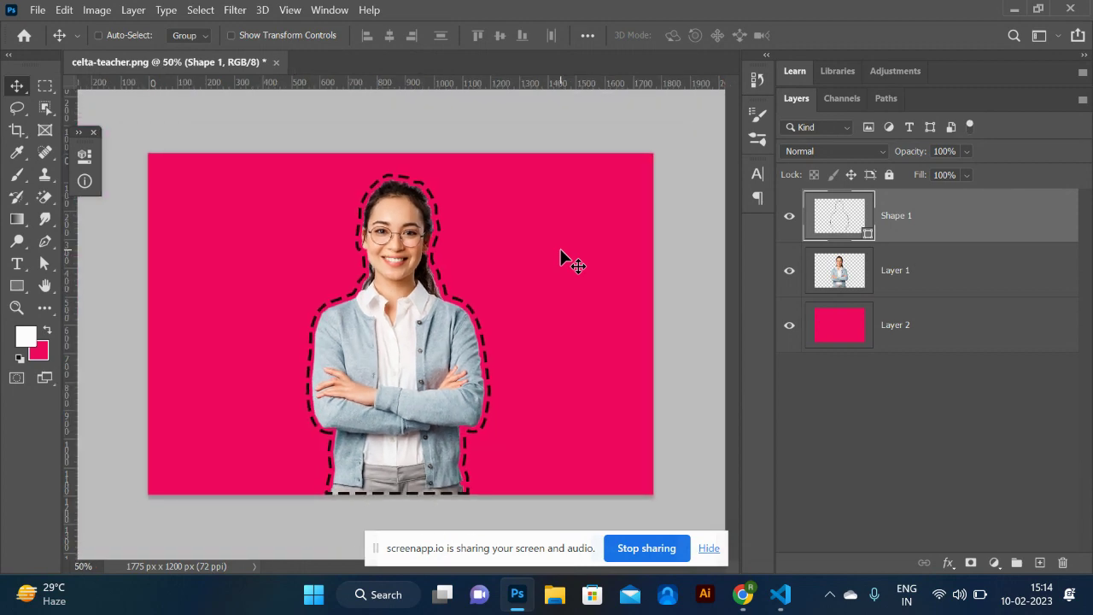
{"action": "key", "text": "ctrl+plus"}
{"action": "key", "text": "ctrl+plus"}
{"action": "key", "text": "ctrl+plus"}
{"action": "key", "text": "ctrl+minus"}
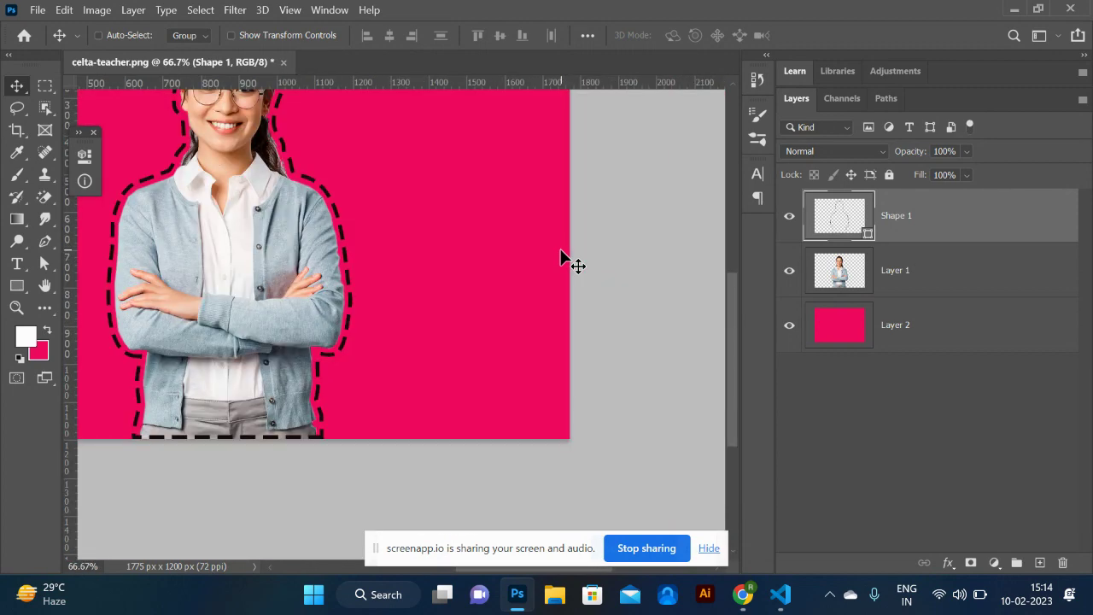
{"action": "key", "text": "ctrl+z"}
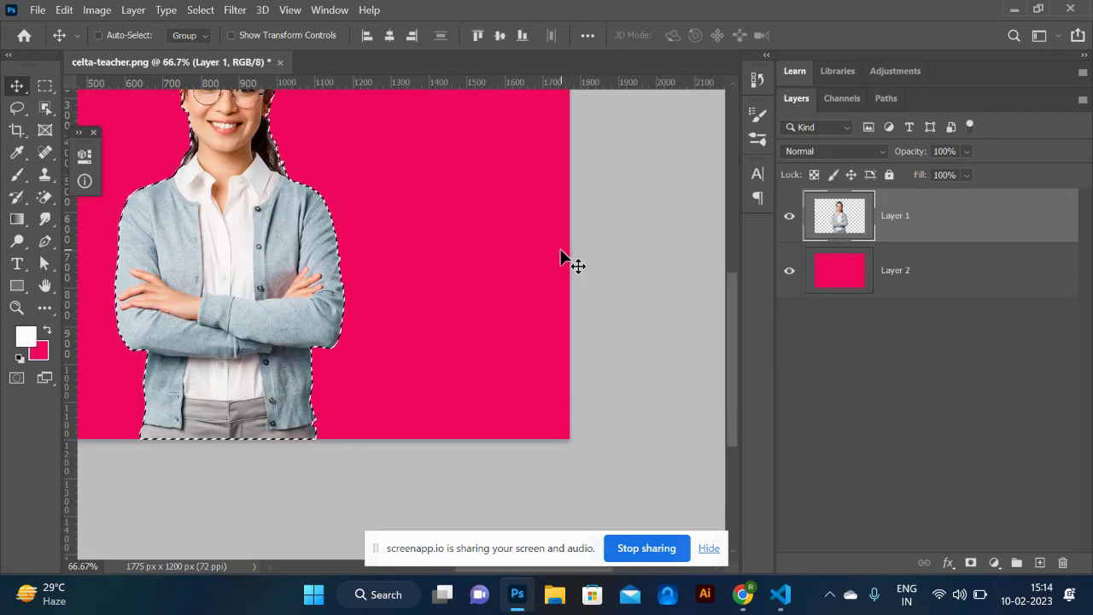
{"action": "key", "text": "ctrl+0"}
{"action": "key", "text": "ctrl+minus"}
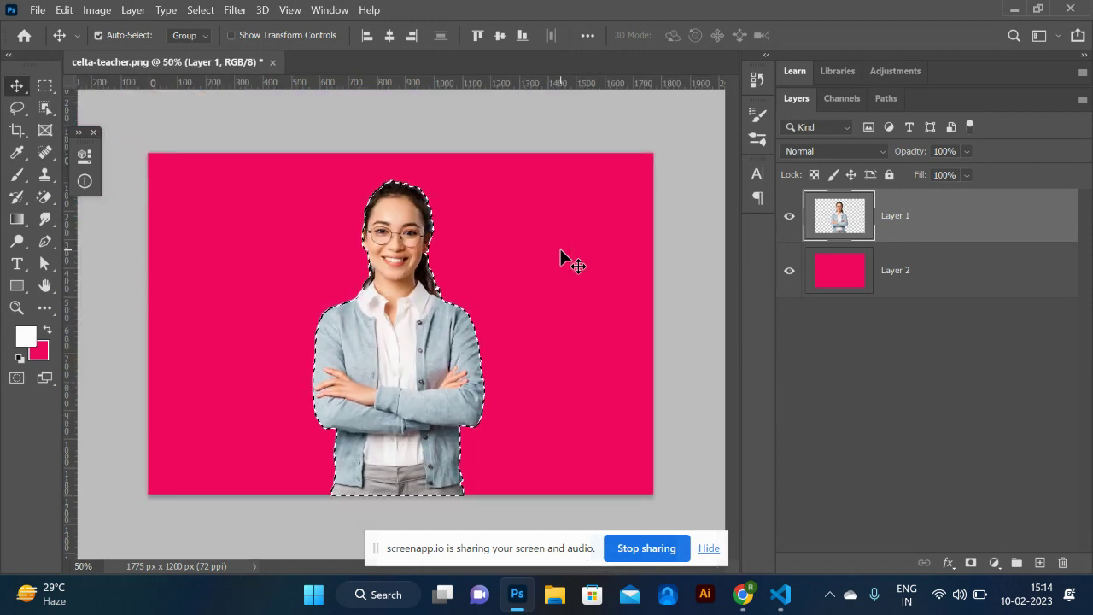
- Clear the current selection and reload the outline of the teacher on Layer 1 as a selection
{"action": "key", "text": "ctrl+d"}
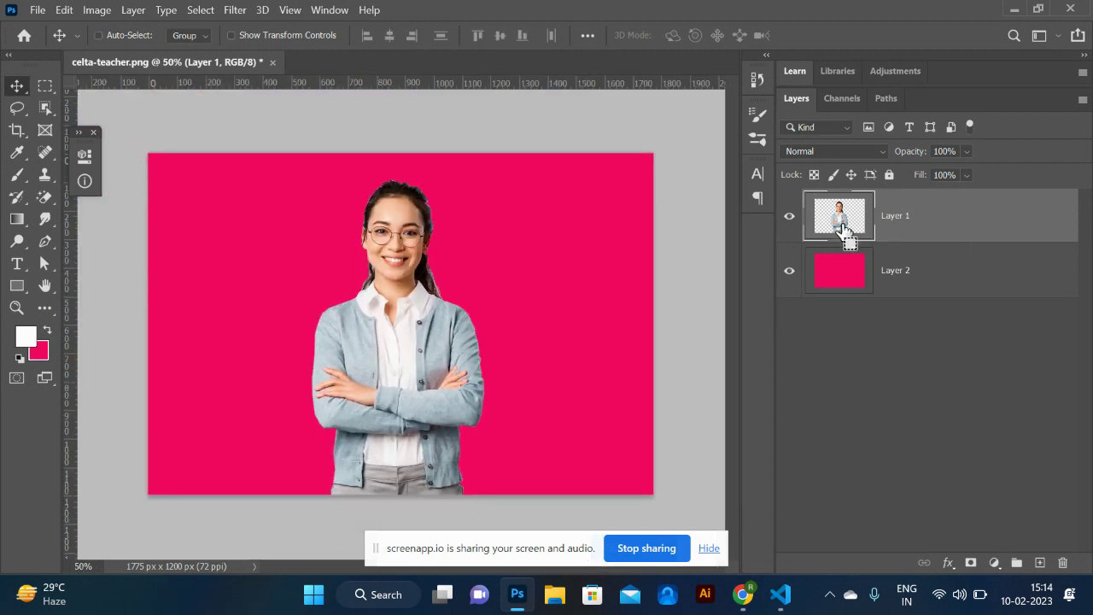
{"action": "left_click", "coordinate": [839, 226], "text": "ctrl"}
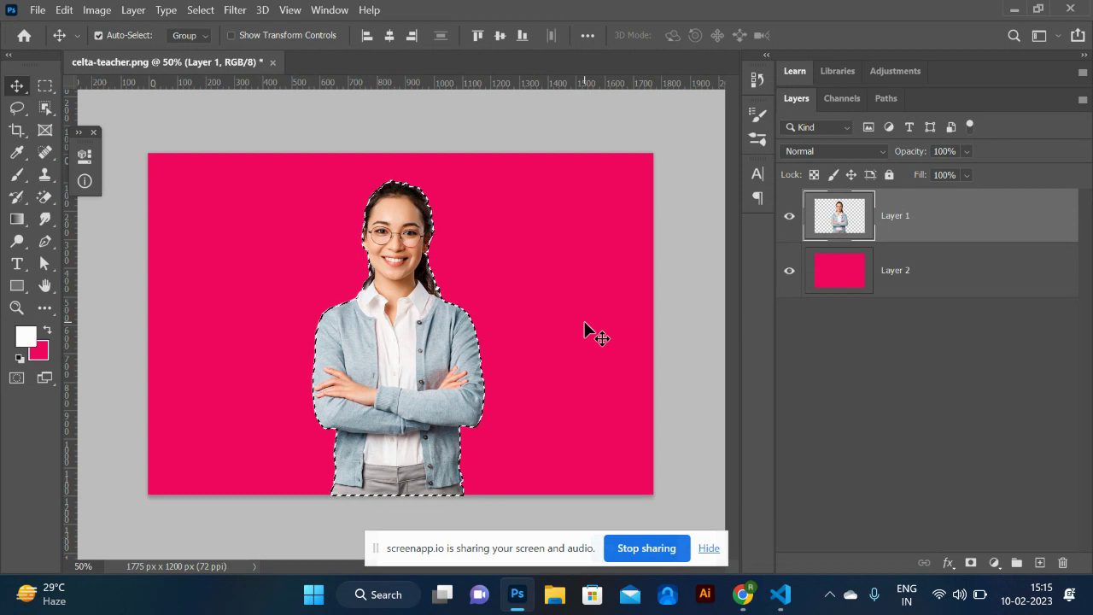
{"action": "left_click", "coordinate": [203, 10]}
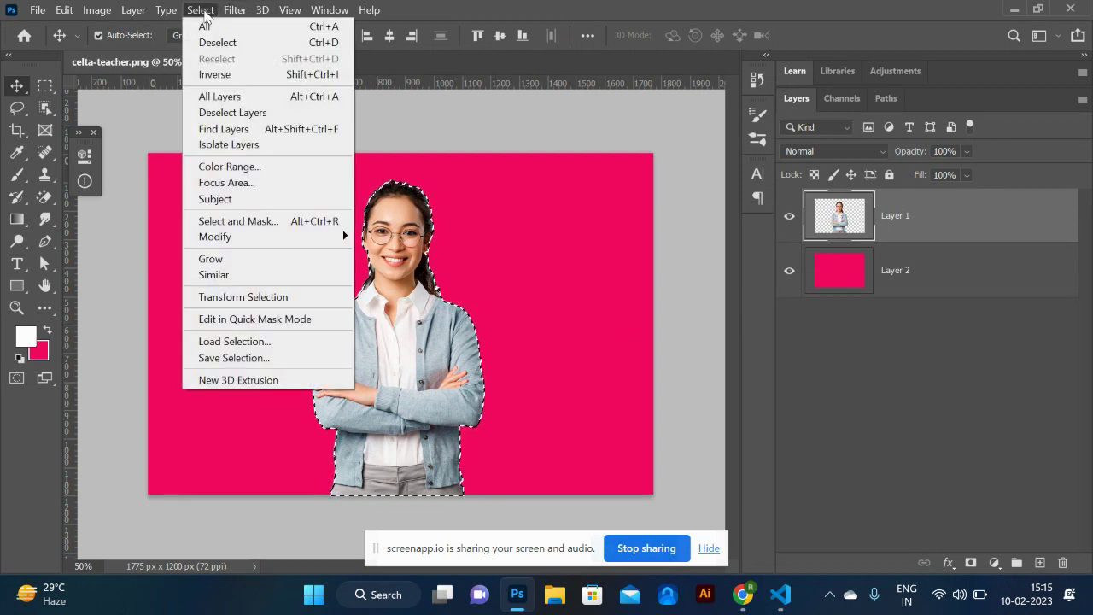
{"action": "left_click", "coordinate": [299, 220]}
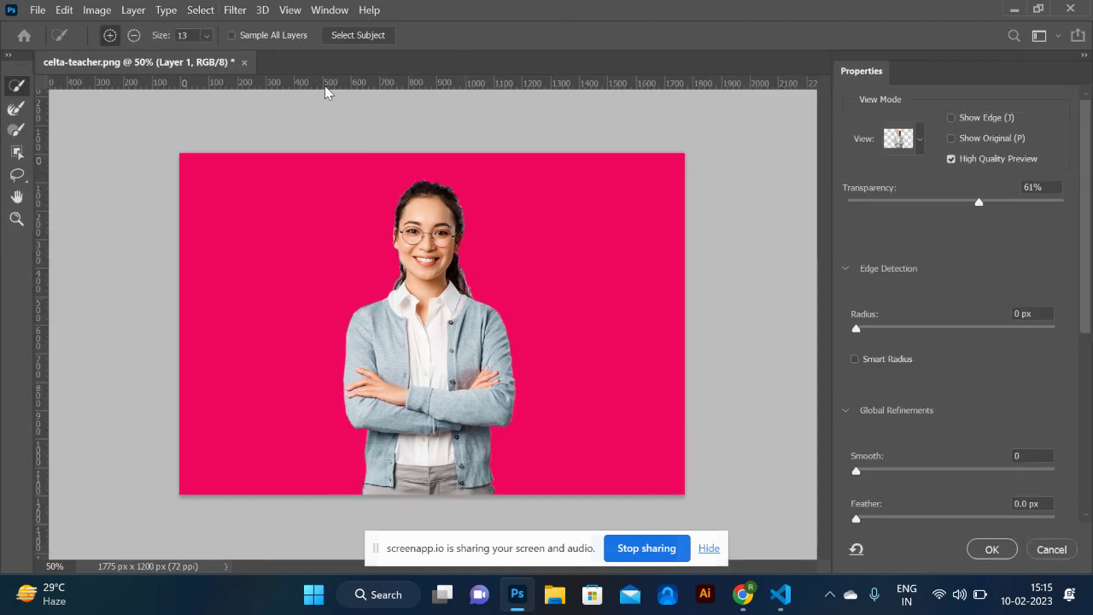
{"action": "left_click", "coordinate": [1052, 553]}
- Expand the teacher selection by 20 pixels with the effect applied at the canvas bounds
{"action": "left_click", "coordinate": [202, 9]}
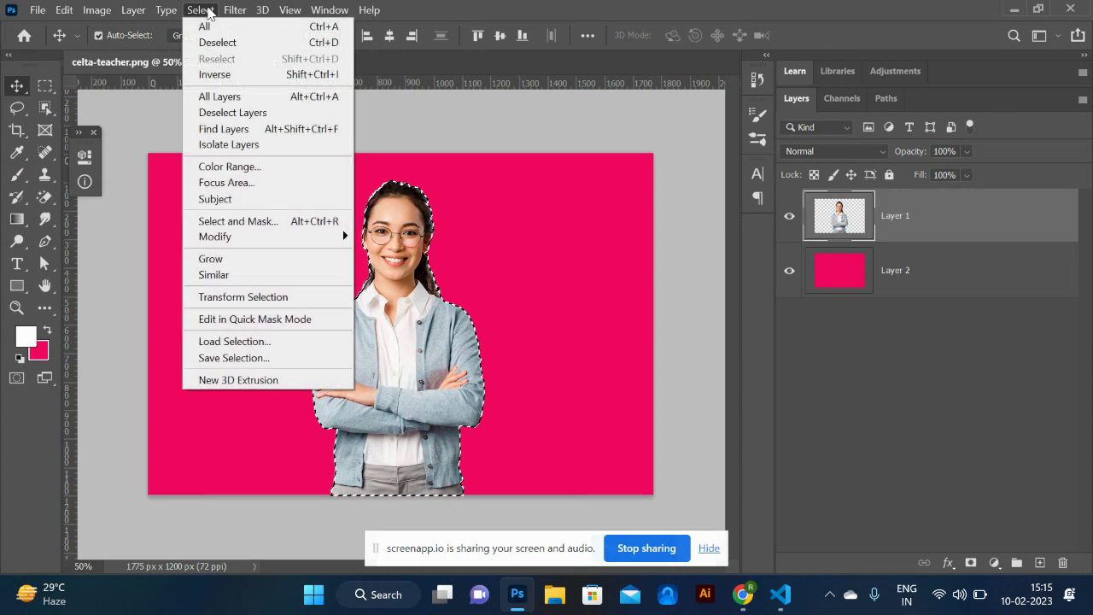
{"action": "mouse_move", "coordinate": [298, 242]}
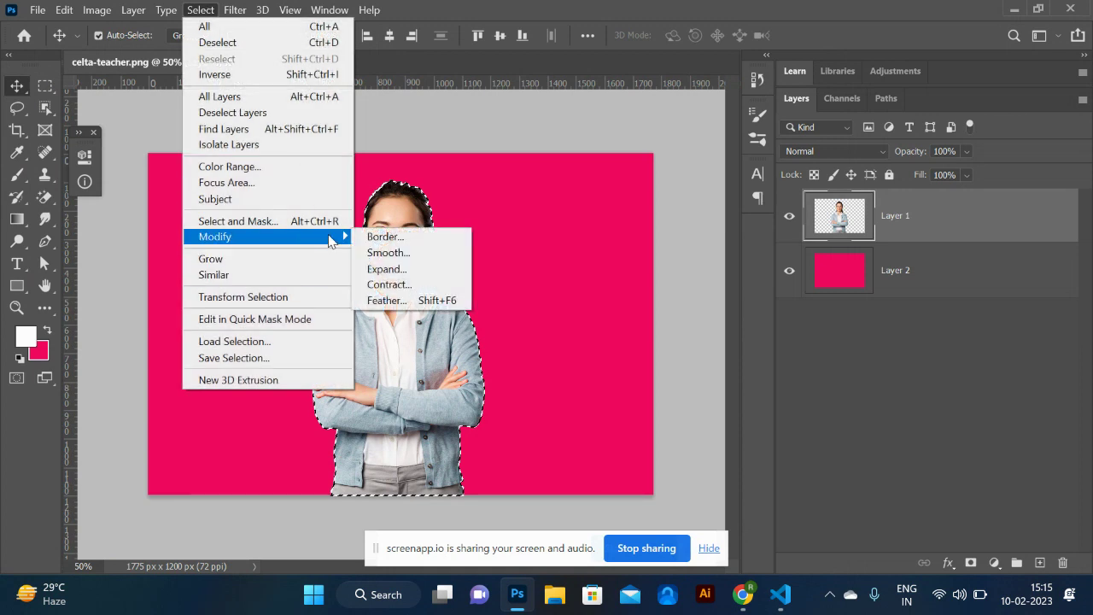
{"action": "left_click", "coordinate": [437, 273]}
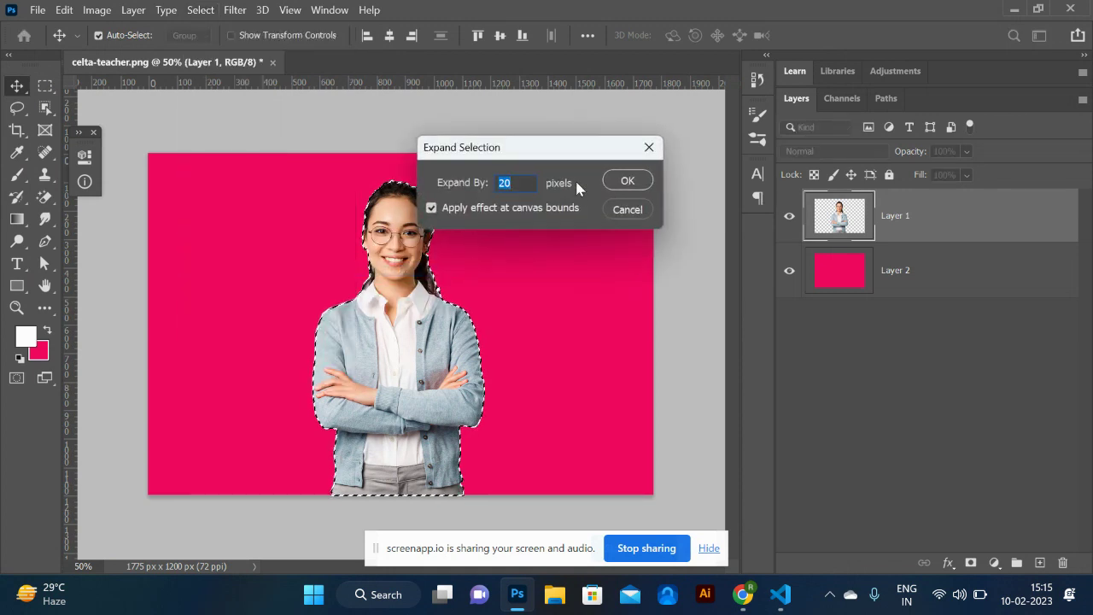
{"action": "left_click", "coordinate": [627, 180]}
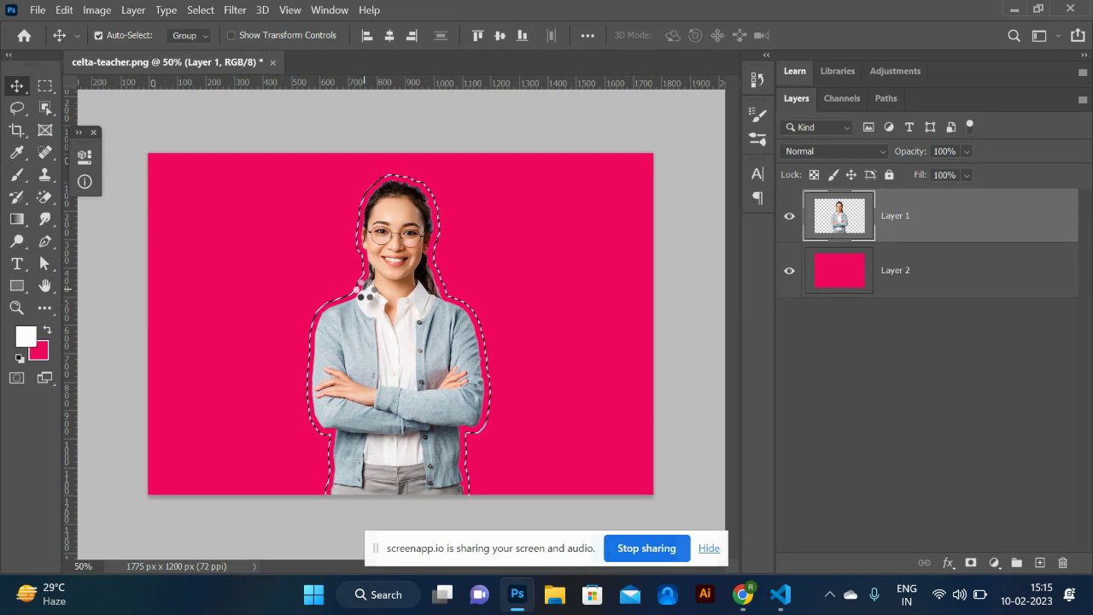
- Convert the expanded teacher selection into a work path with a tolerance of 2.0
{"action": "right_click", "coordinate": [362, 286]}
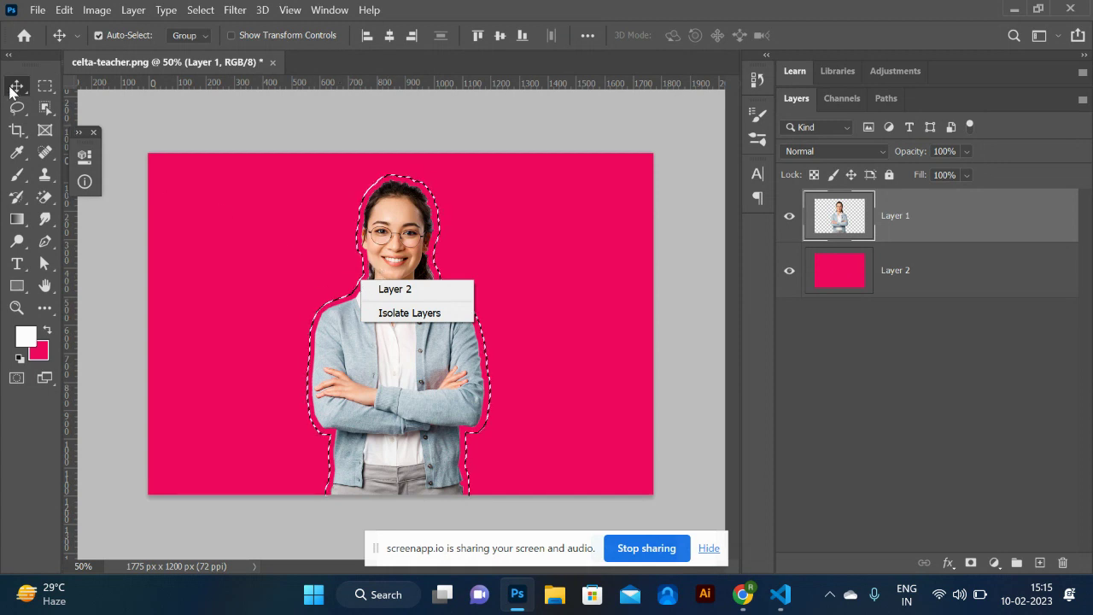
{"action": "left_click", "coordinate": [42, 93]}
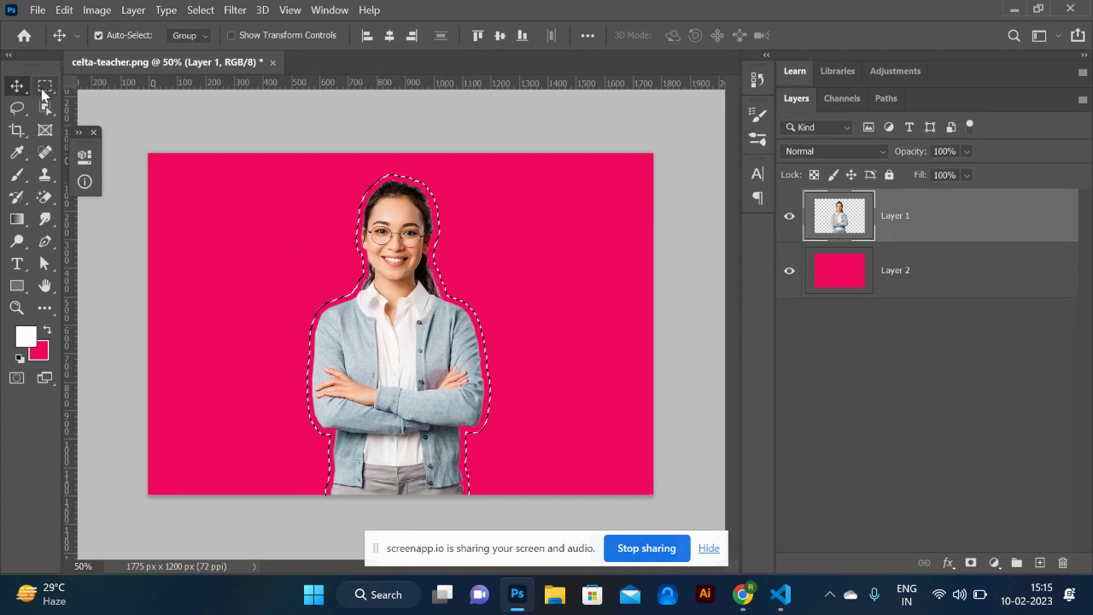
{"action": "left_click", "coordinate": [42, 92]}
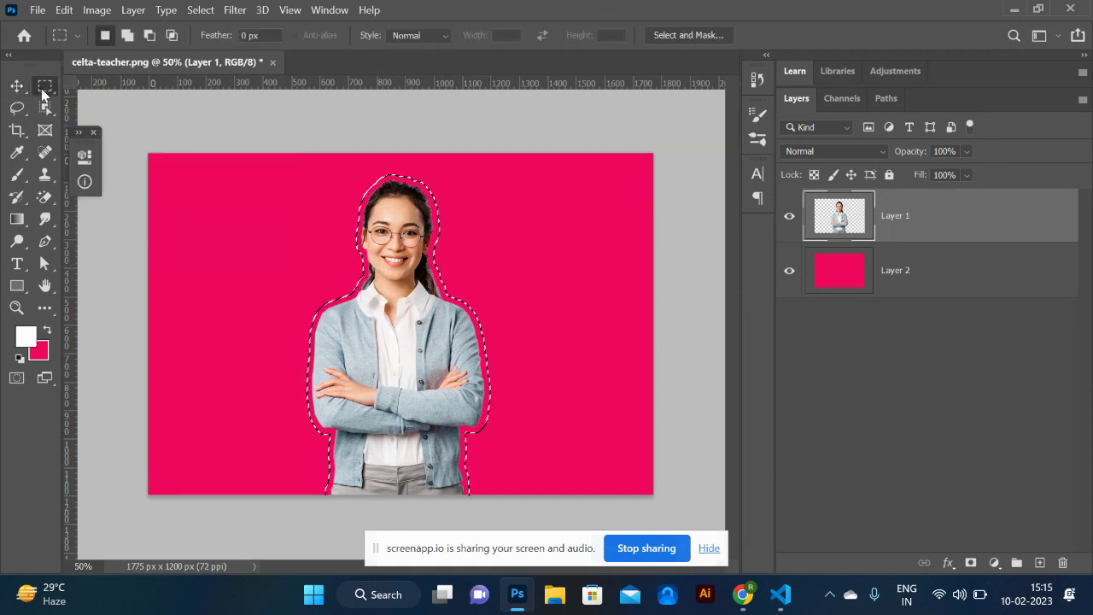
{"action": "right_click", "coordinate": [371, 275]}
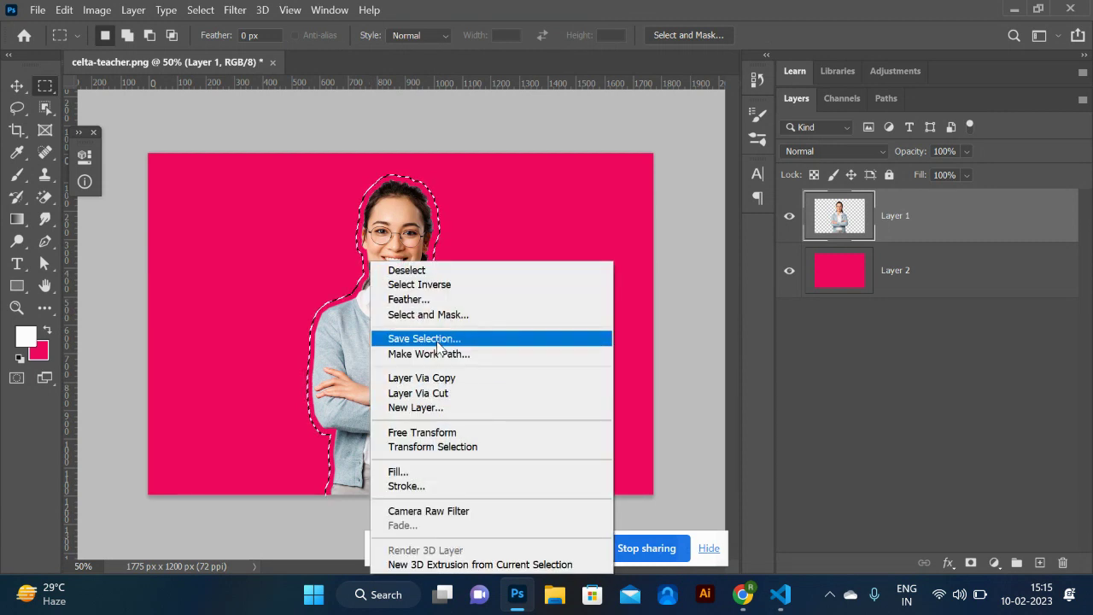
{"action": "left_click", "coordinate": [429, 354]}
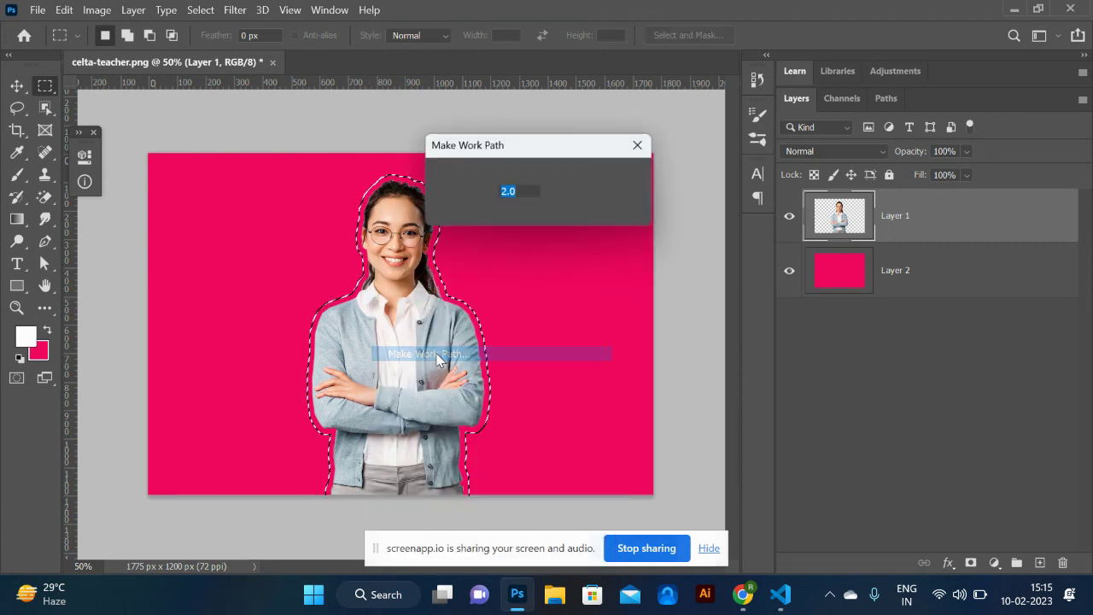
{"action": "left_click", "coordinate": [620, 178]}
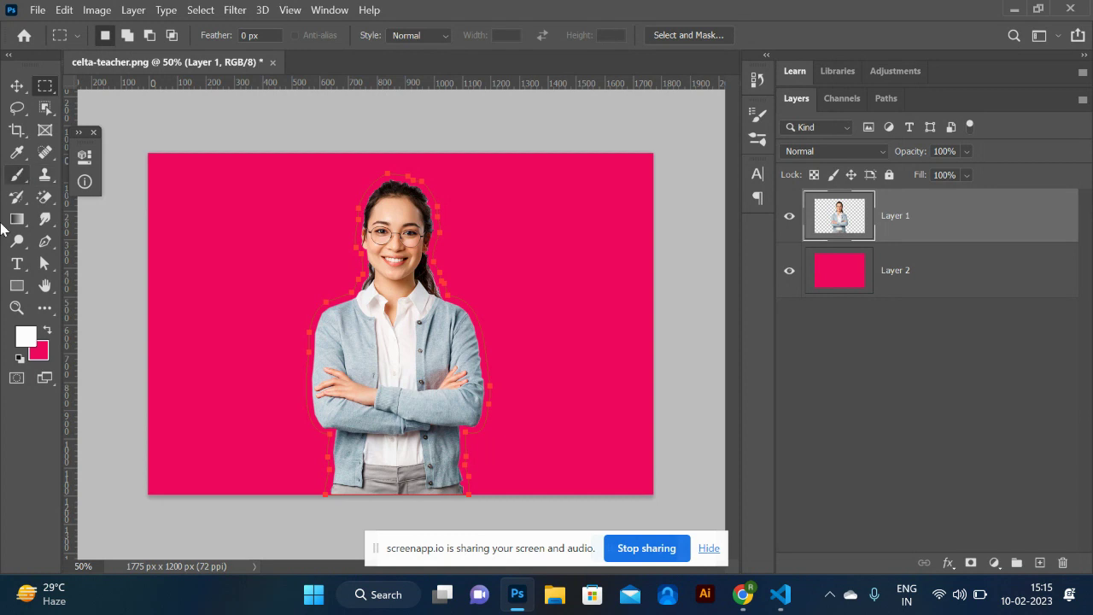
- With the Pen tool, try turning the work path into a new selection and into a layer mask on Layer 1
{"action": "left_click", "coordinate": [43, 244]}
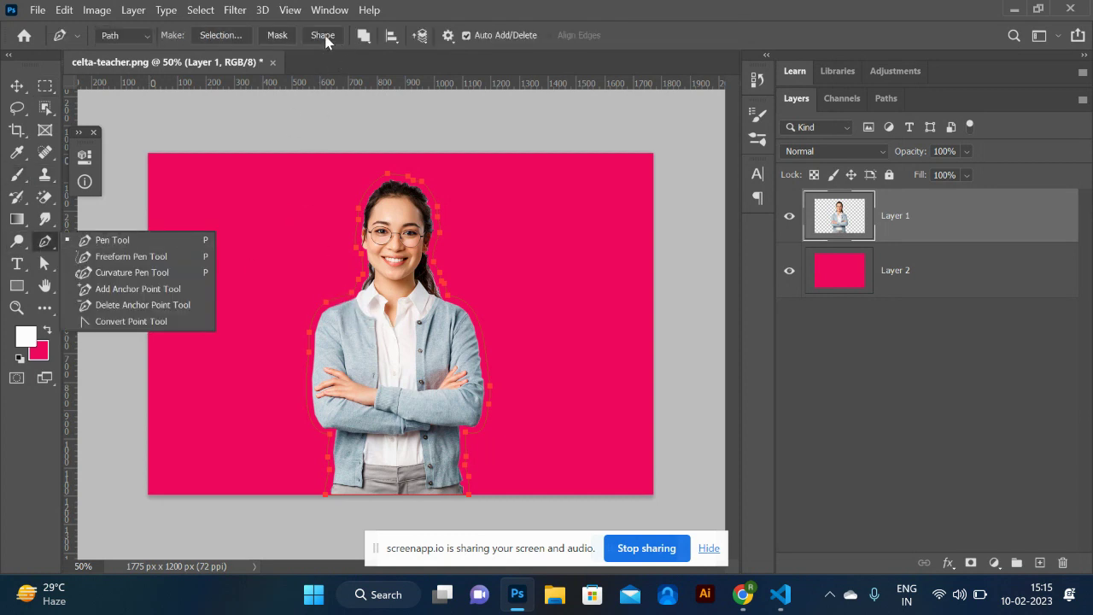
{"action": "left_click", "coordinate": [231, 34]}
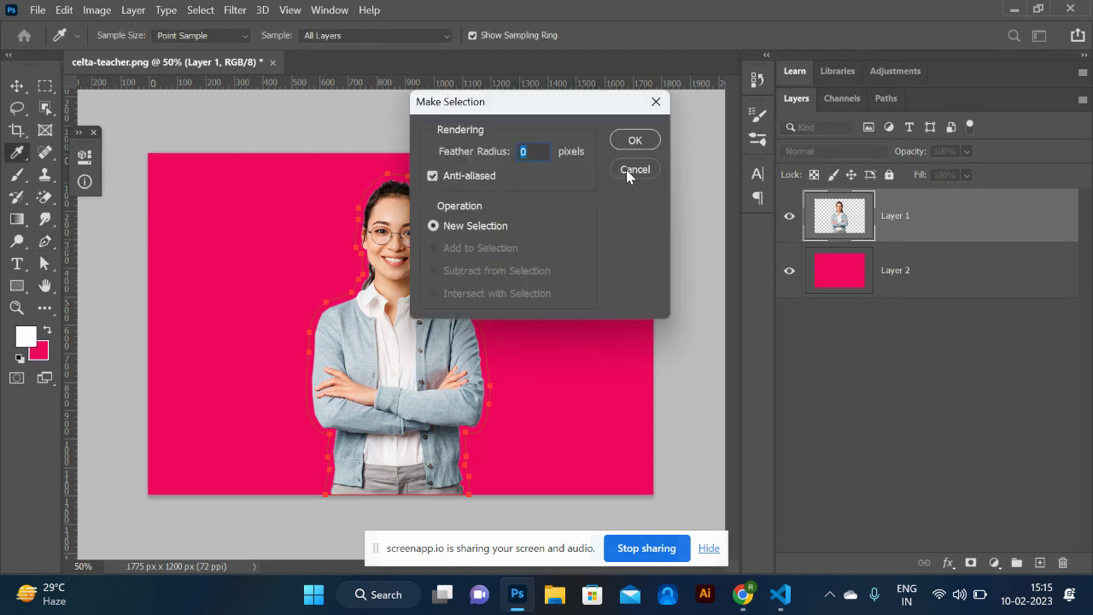
{"action": "left_click", "coordinate": [632, 142]}
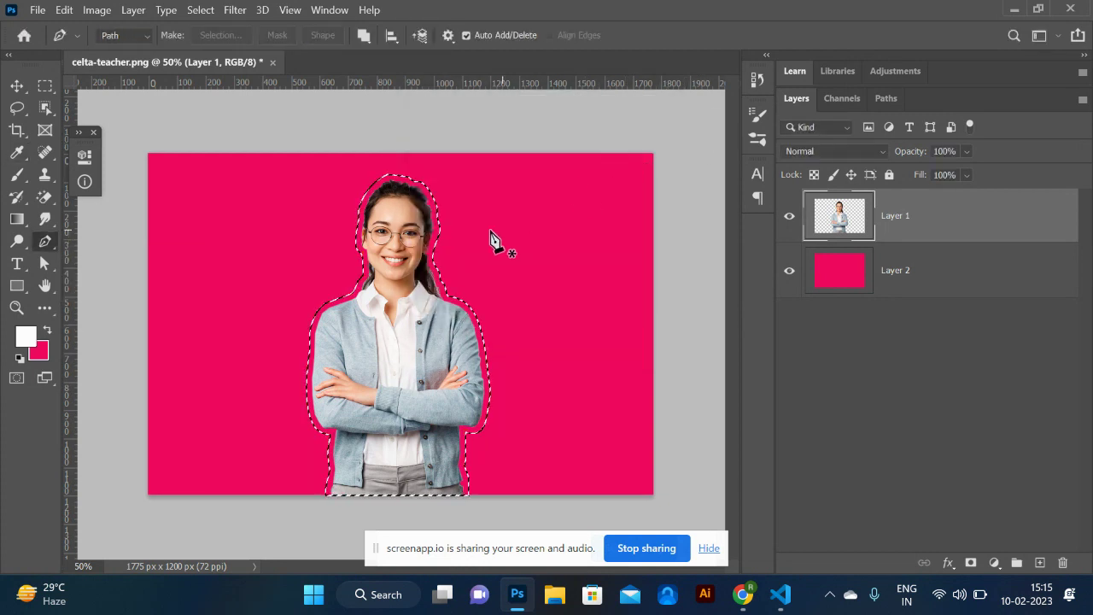
{"action": "key", "text": "ctrl+d"}
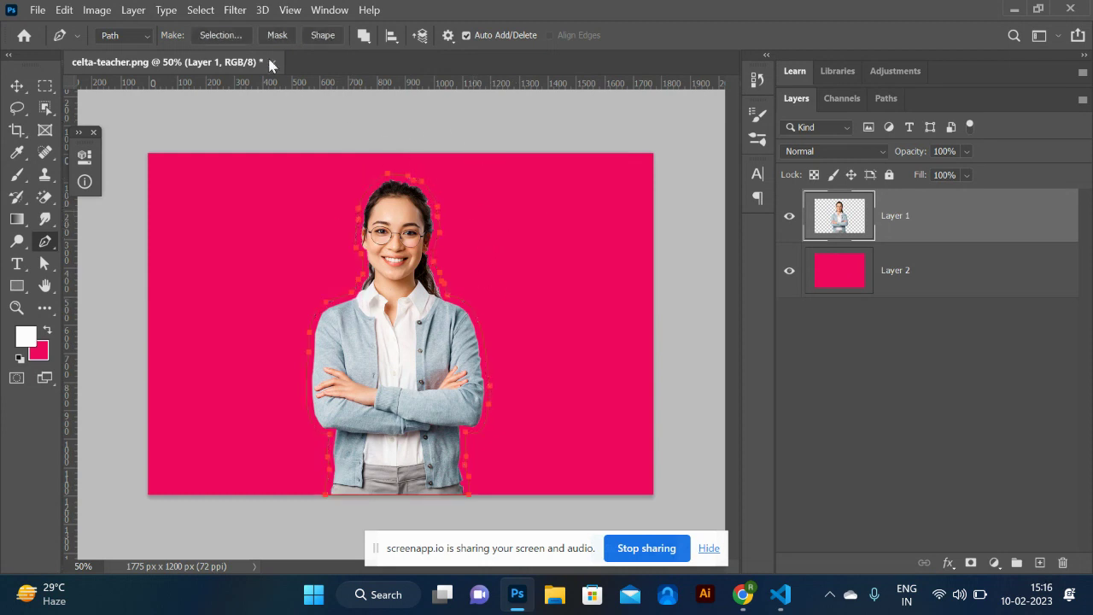
{"action": "left_click", "coordinate": [275, 36]}
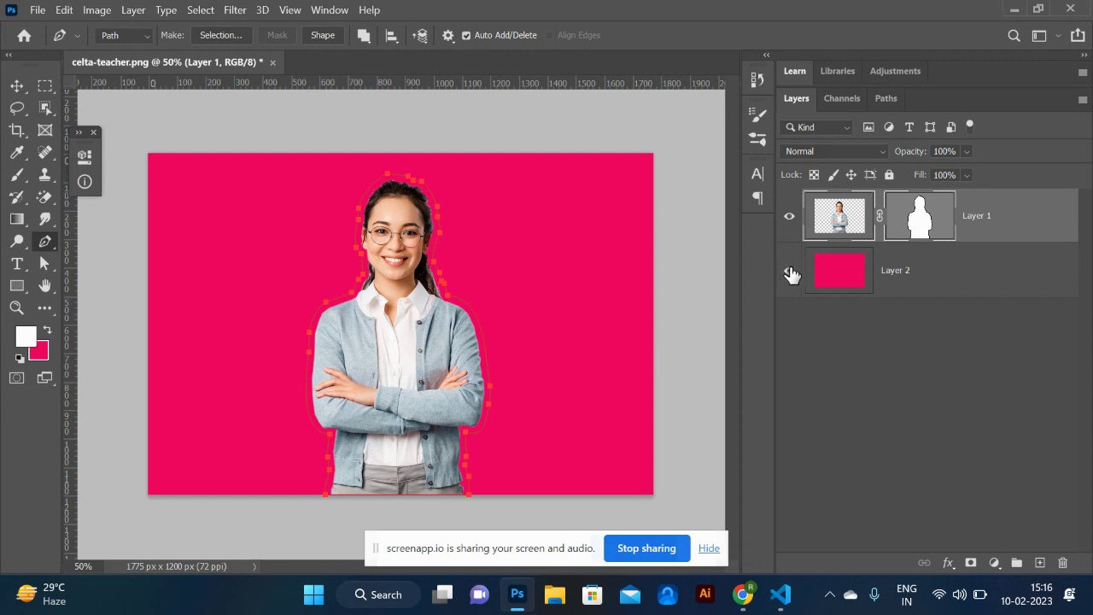
{"action": "key", "text": "ctrl+z"}
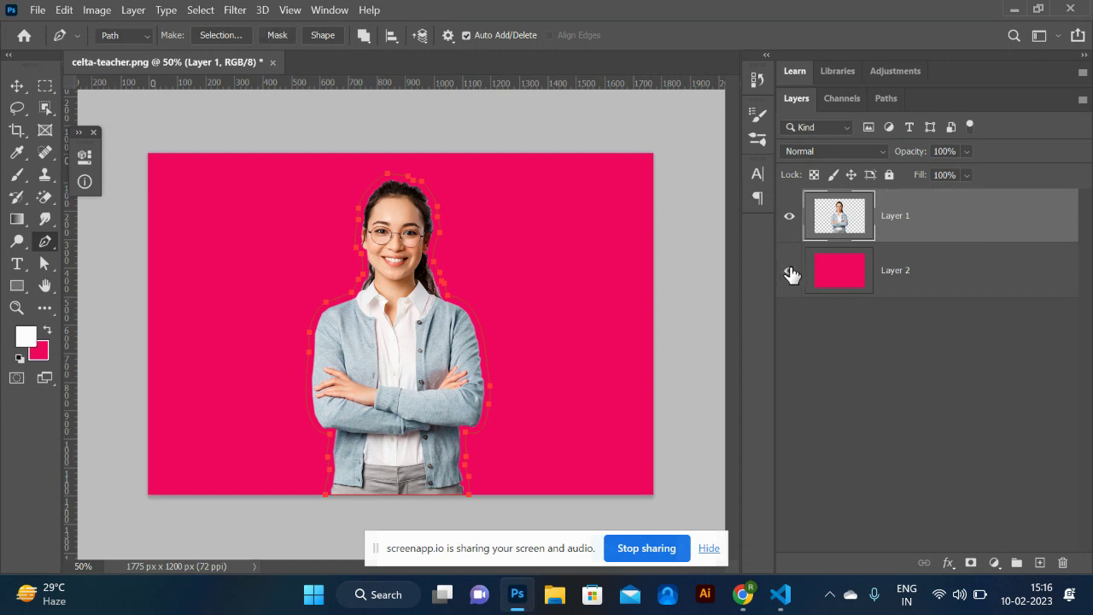
- Convert the work path into a shape layer and apply the dashed stroke preset to its outline
{"action": "left_click", "coordinate": [322, 35]}
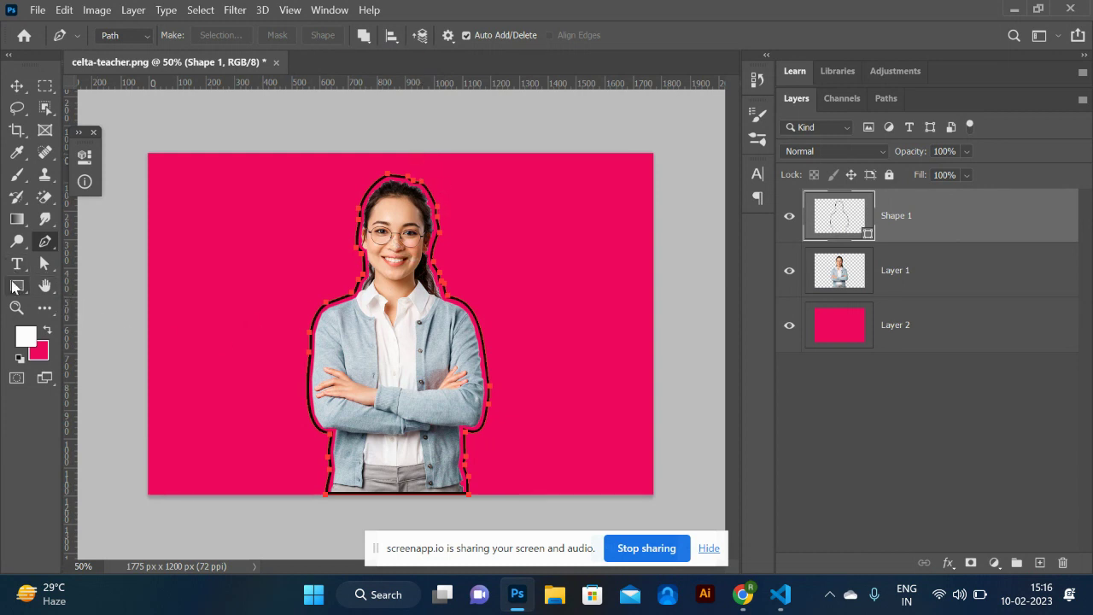
{"action": "left_click", "coordinate": [14, 287]}
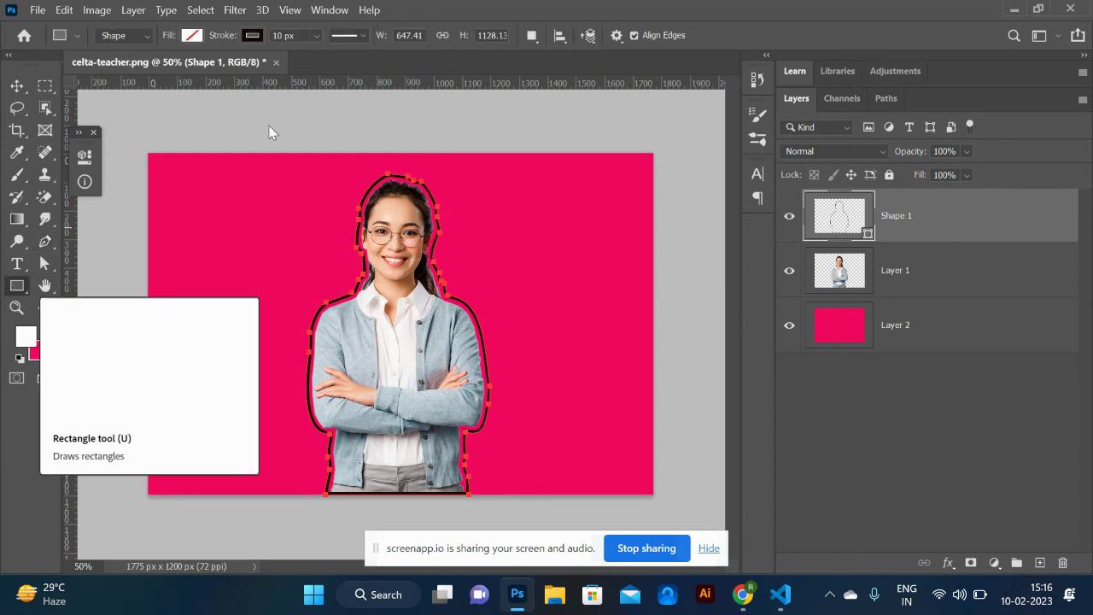
{"action": "left_click", "coordinate": [350, 36]}
{"action": "left_click", "coordinate": [350, 116]}
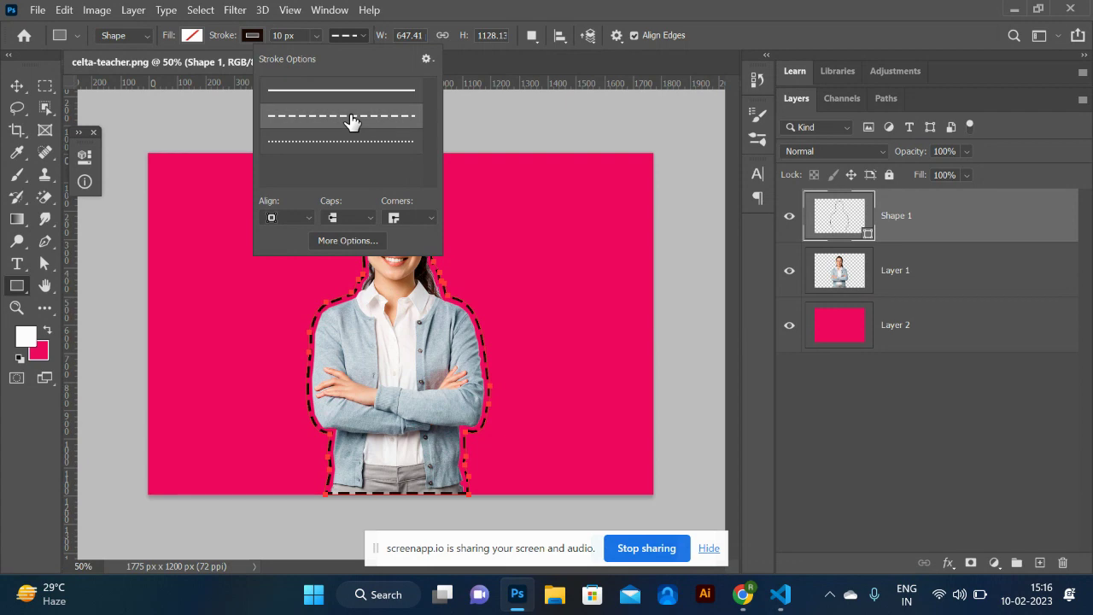
- Switch to Chrome, admit the person asking to join the Google Meet call and return to Photoshop
{"action": "key", "text": "alt+Tab"}
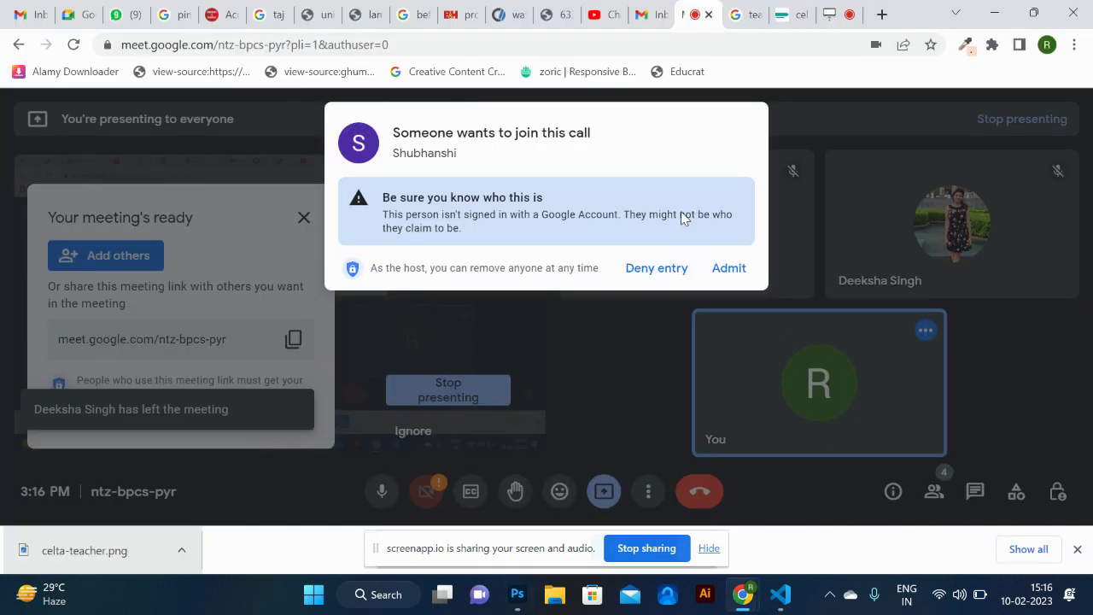
{"action": "left_click", "coordinate": [712, 273]}
{"action": "key", "text": "alt+Tab"}
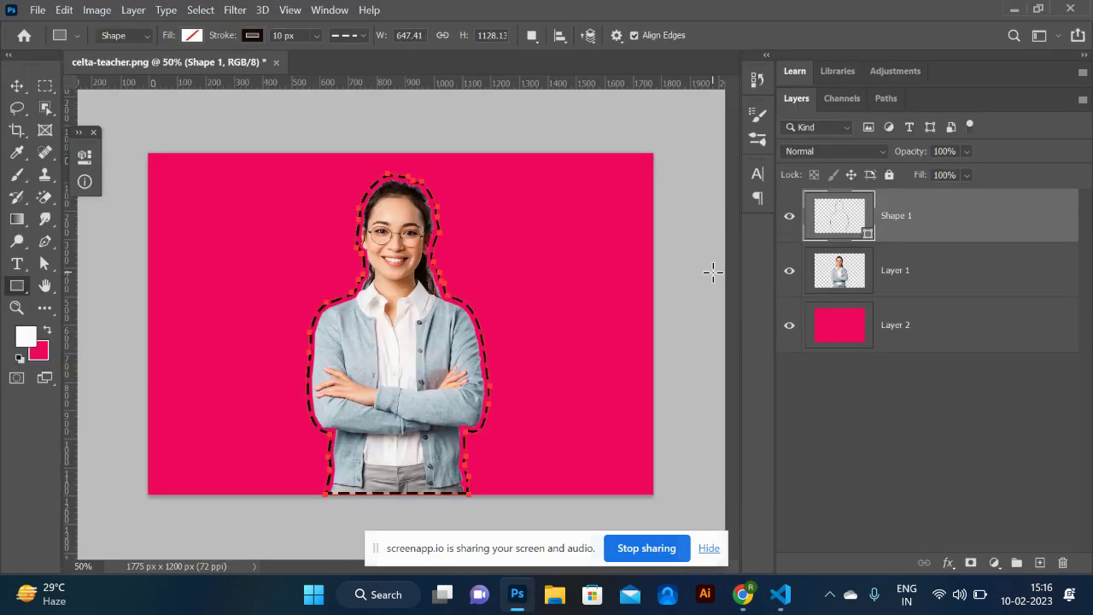
- Set the outline's dashed stroke to a dash of 2 and a gap of 4, aligned Outside
{"action": "scroll", "coordinate": [420, 265], "scroll_direction": "up", "scroll_amount": 2}
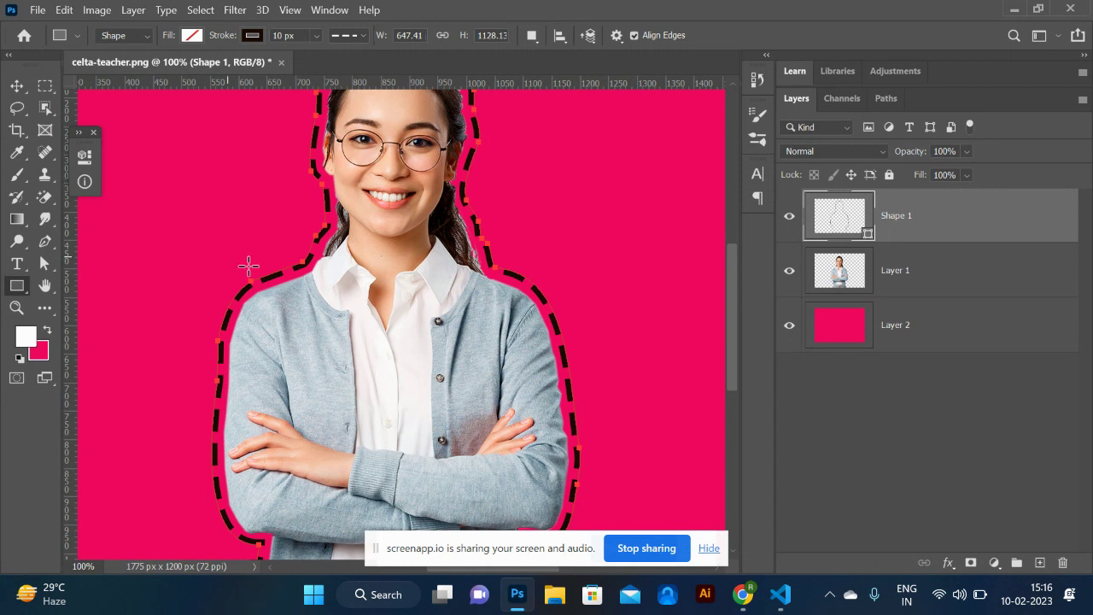
{"action": "left_click", "coordinate": [344, 39]}
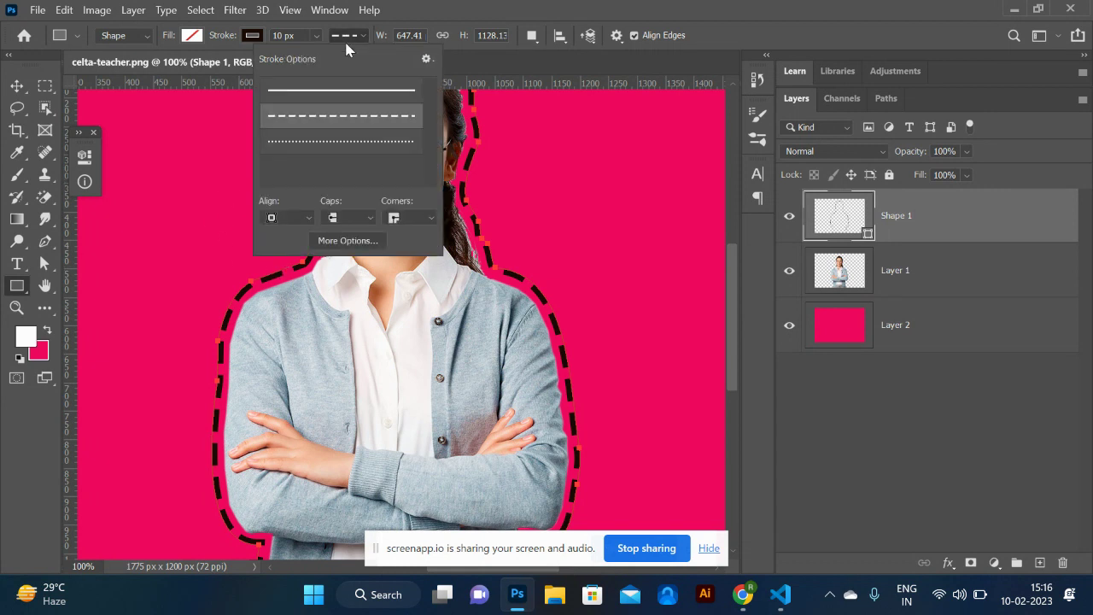
{"action": "left_click", "coordinate": [346, 240]}
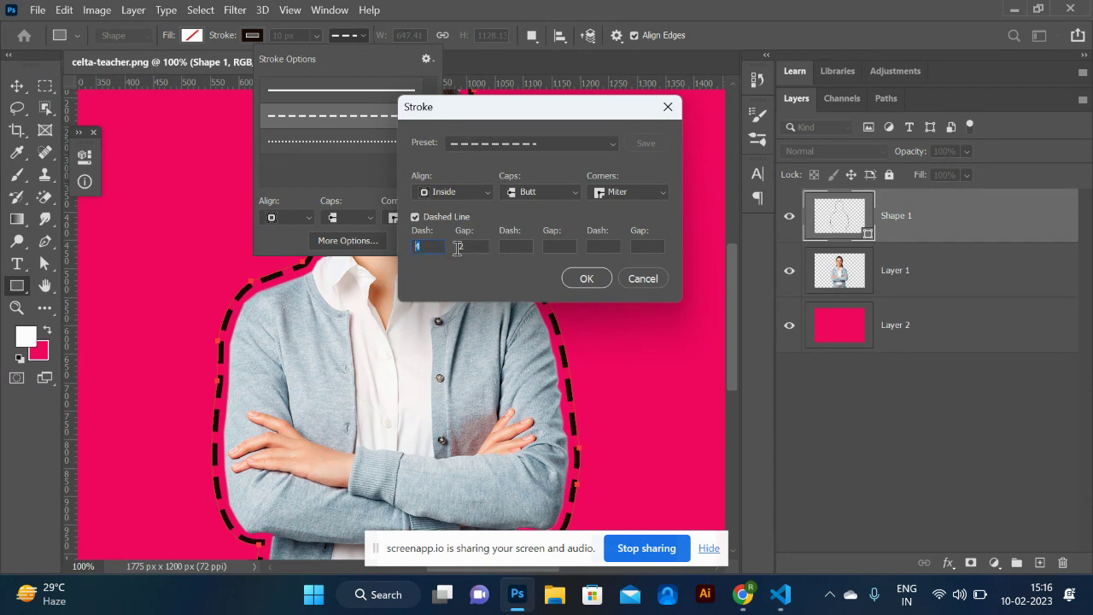
{"action": "type", "text": "2"}
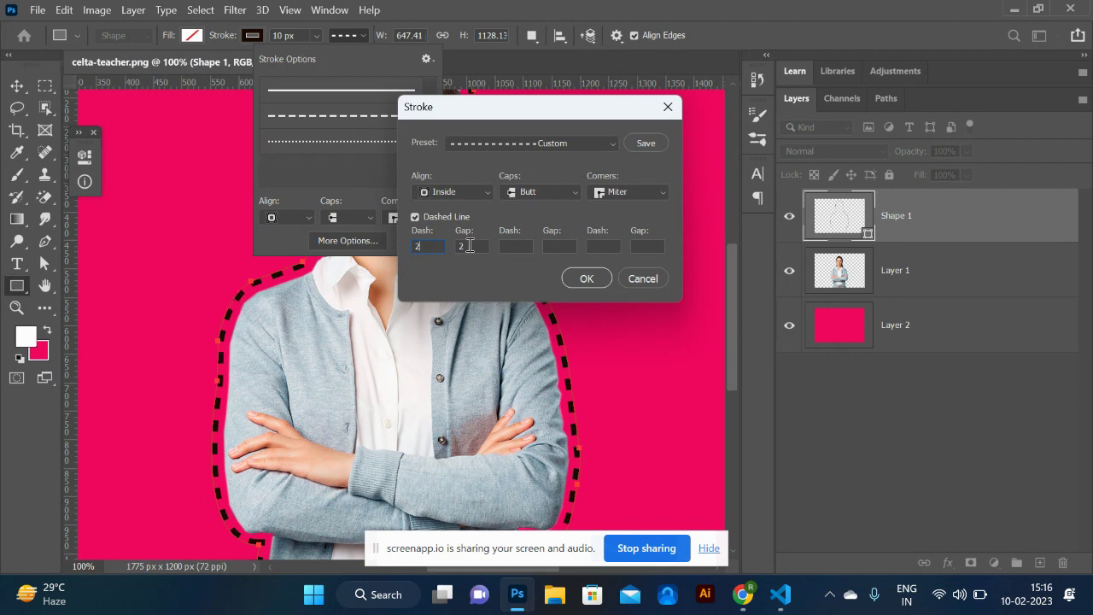
{"action": "type", "text": "4"}
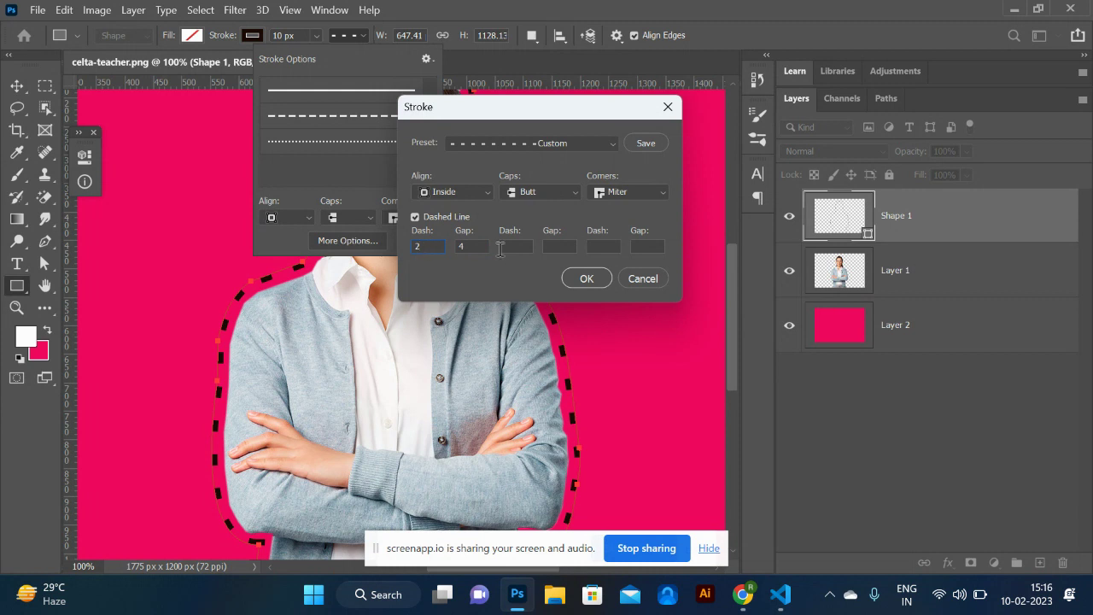
{"action": "left_click", "coordinate": [465, 198]}
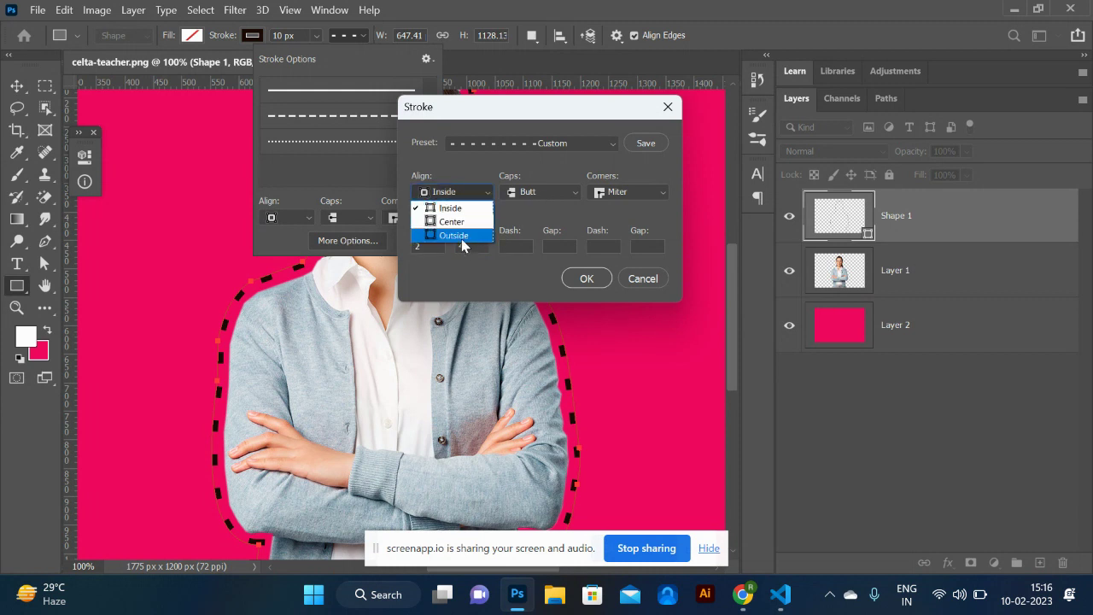
{"action": "left_click", "coordinate": [460, 236]}
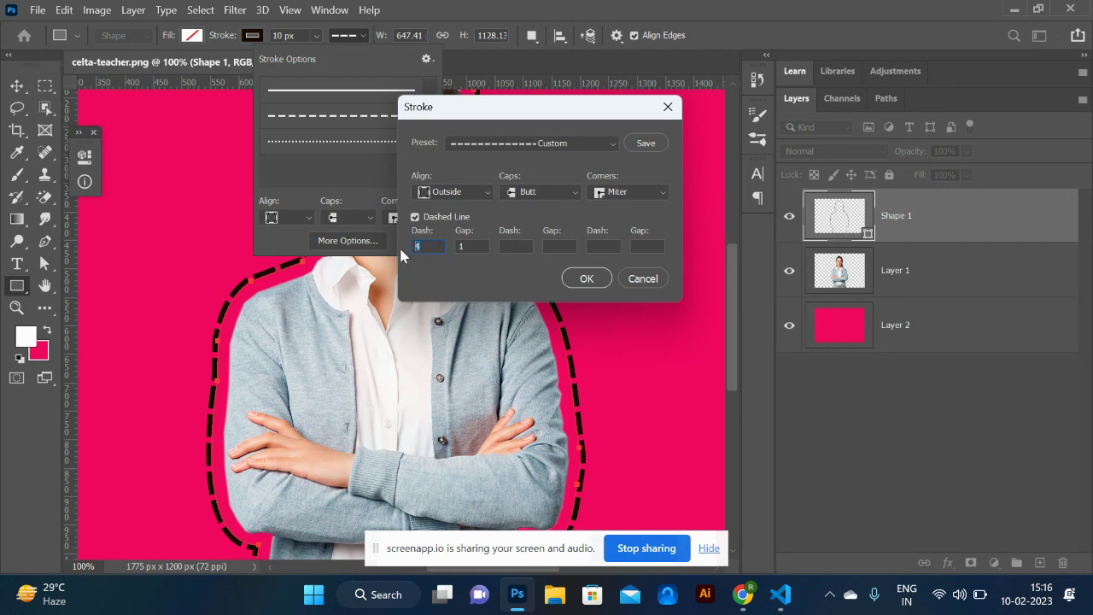
- Set the stroke's dash and gap both to 3, save it as a preset and apply it to the outline
{"action": "type", "text": "3"}
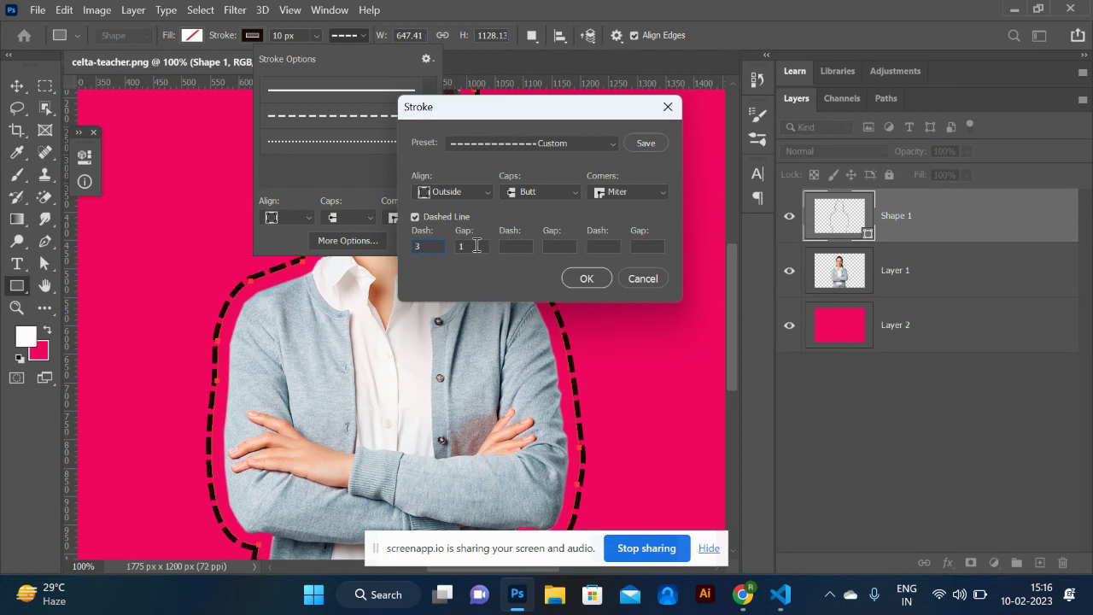
{"action": "type", "text": "7"}
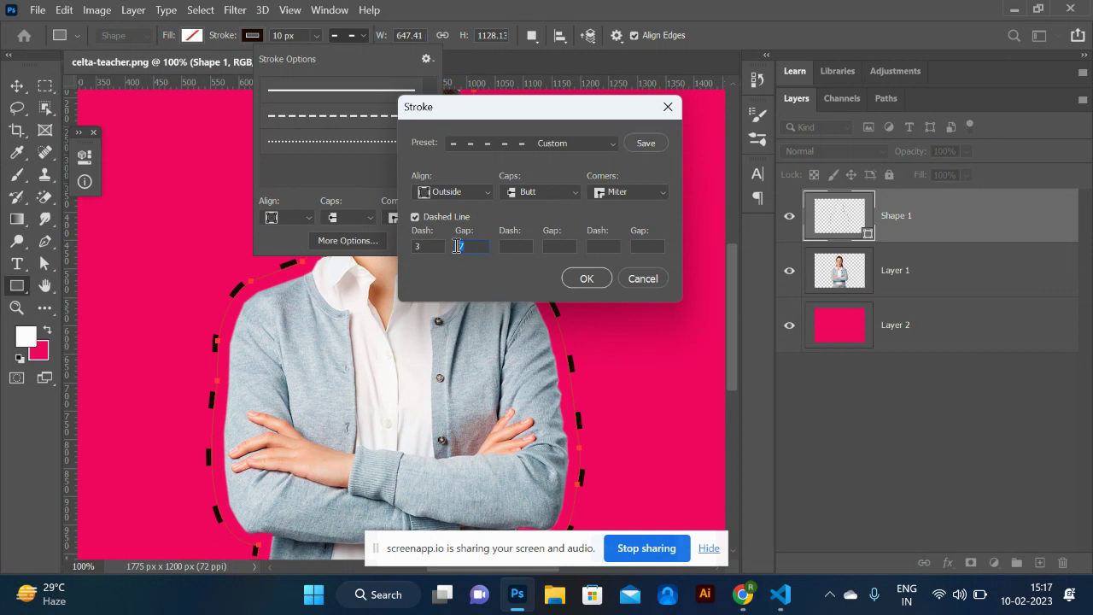
{"action": "type", "text": "3"}
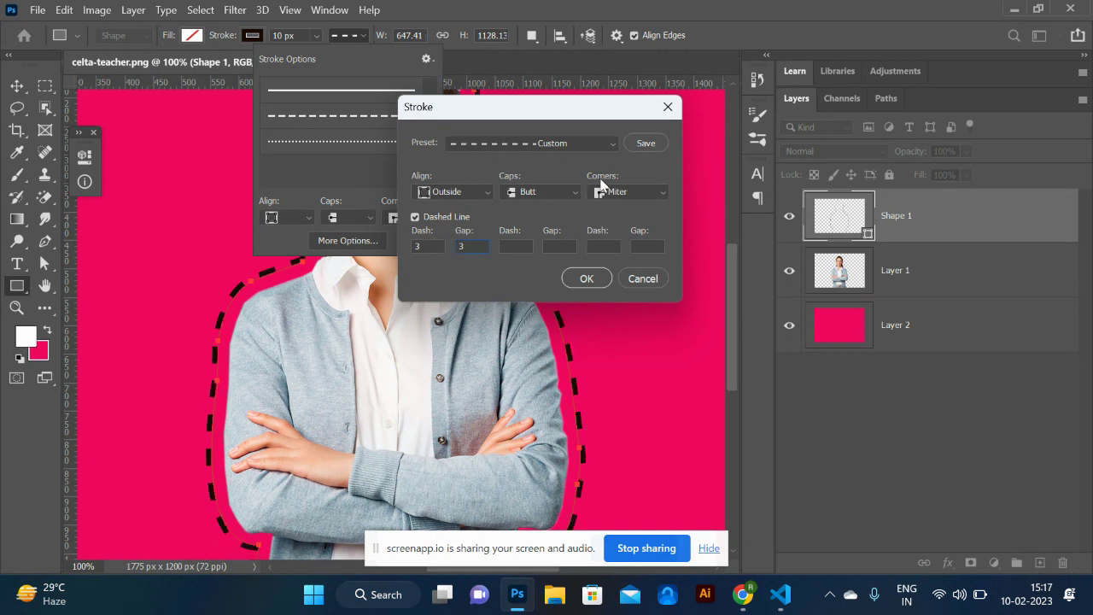
{"action": "left_click", "coordinate": [644, 144]}
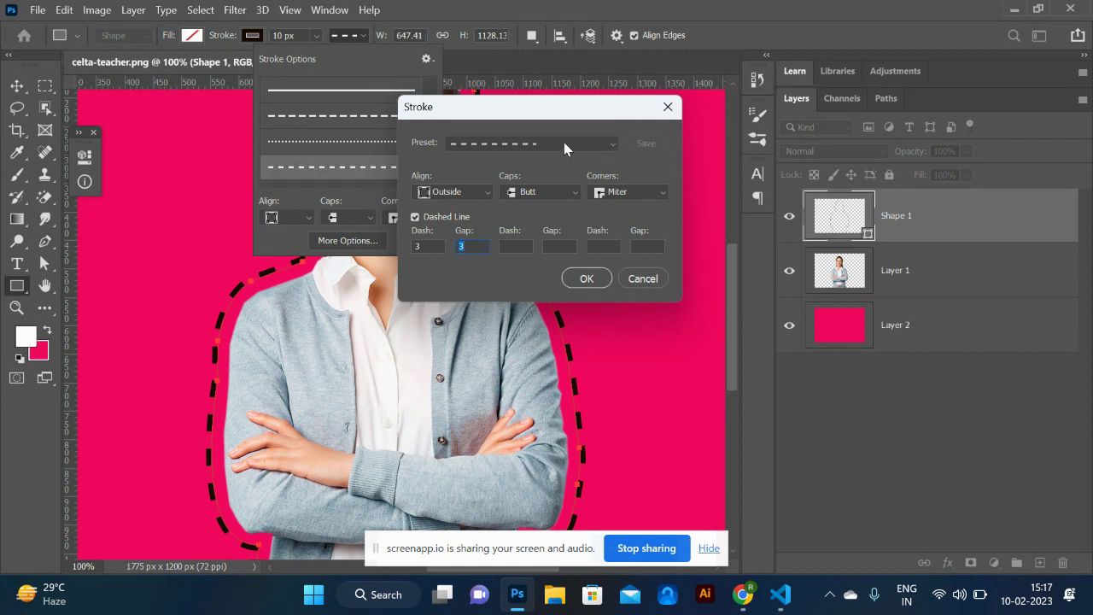
{"action": "left_click", "coordinate": [587, 280]}
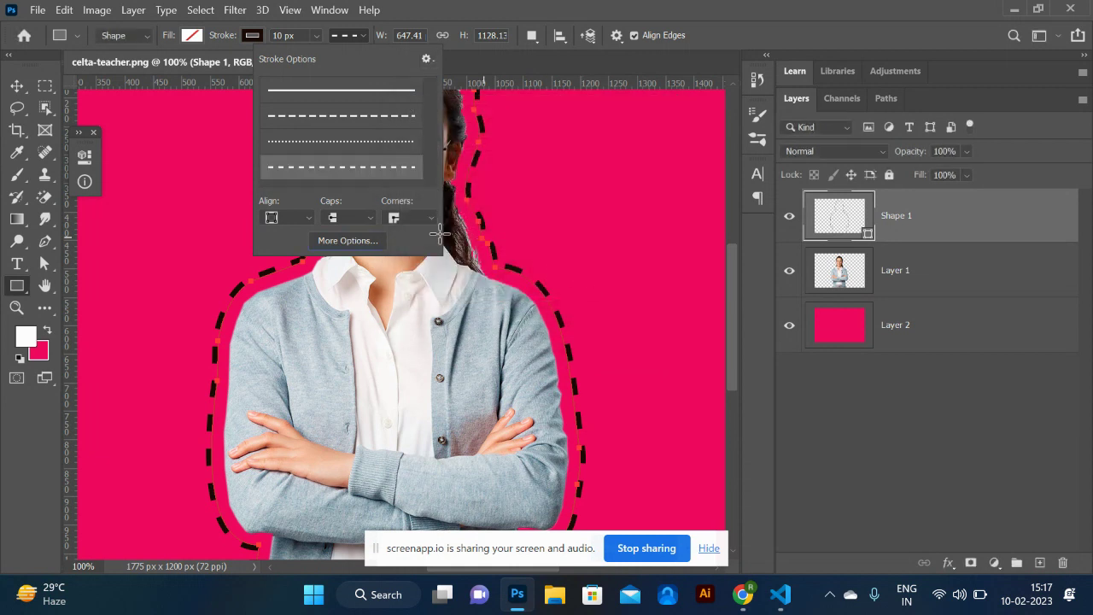
- Select the Layer 2 background and fill it with dark green 1b6529 as the foreground color
{"action": "left_click", "coordinate": [13, 87]}
{"action": "left_click", "coordinate": [180, 212]}
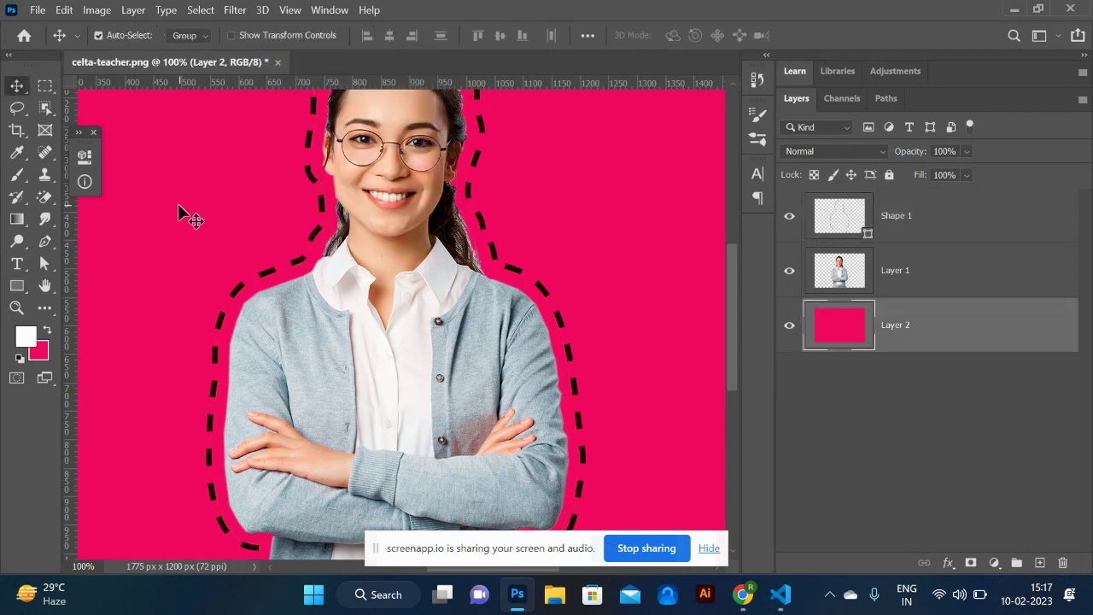
{"action": "key", "text": "ctrl+minus"}
{"action": "key", "text": "ctrl+minus"}
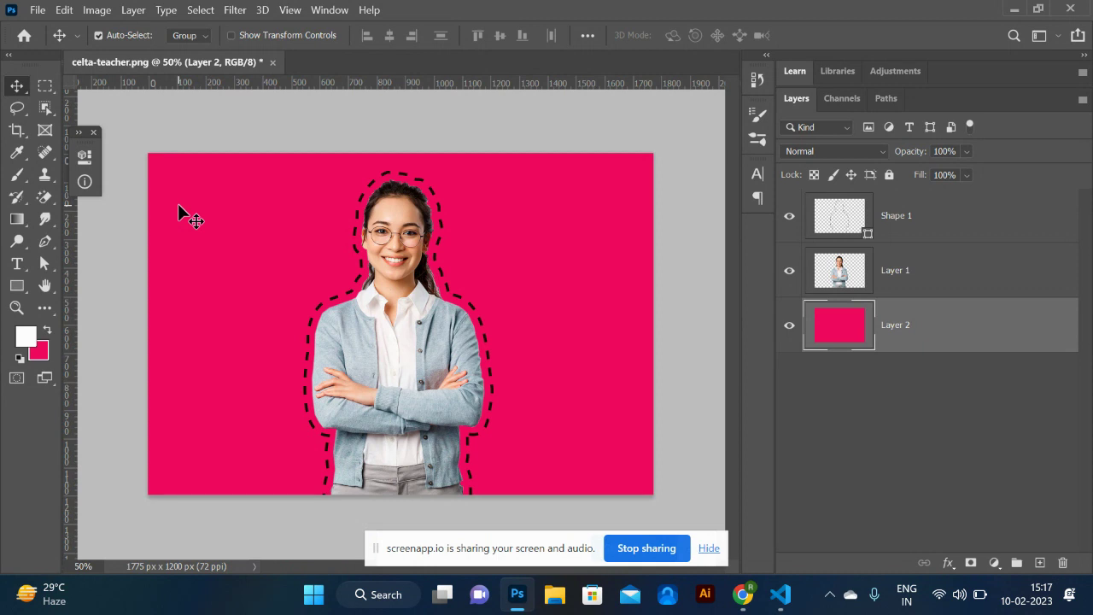
{"action": "left_click", "coordinate": [790, 325]}
{"action": "left_click", "coordinate": [790, 327]}
{"action": "left_click", "coordinate": [29, 339]}
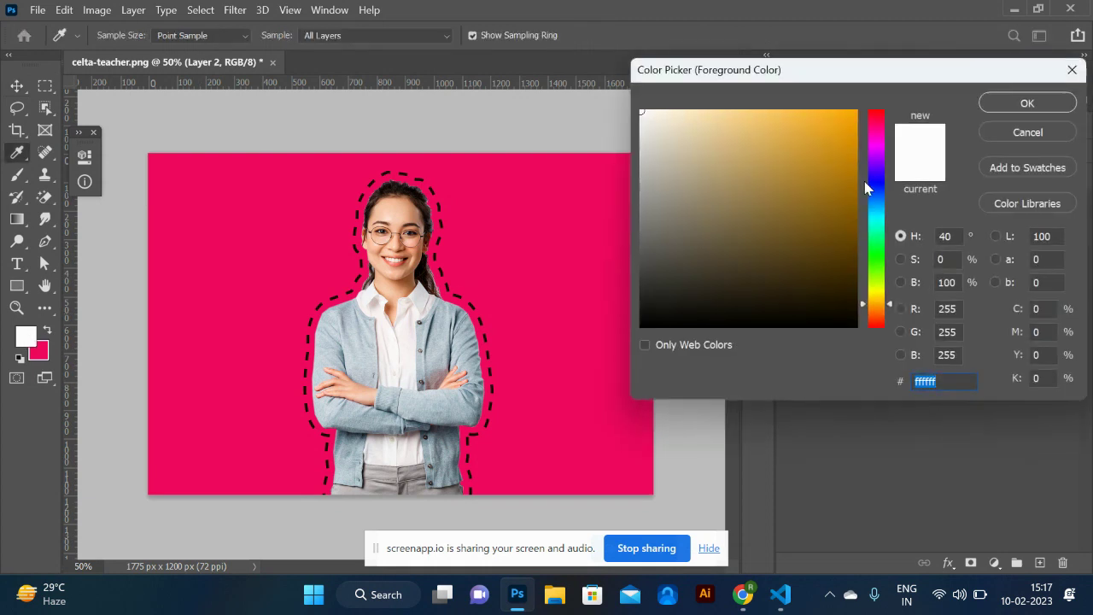
{"action": "left_click", "coordinate": [879, 248]}
{"action": "left_click", "coordinate": [800, 242]}
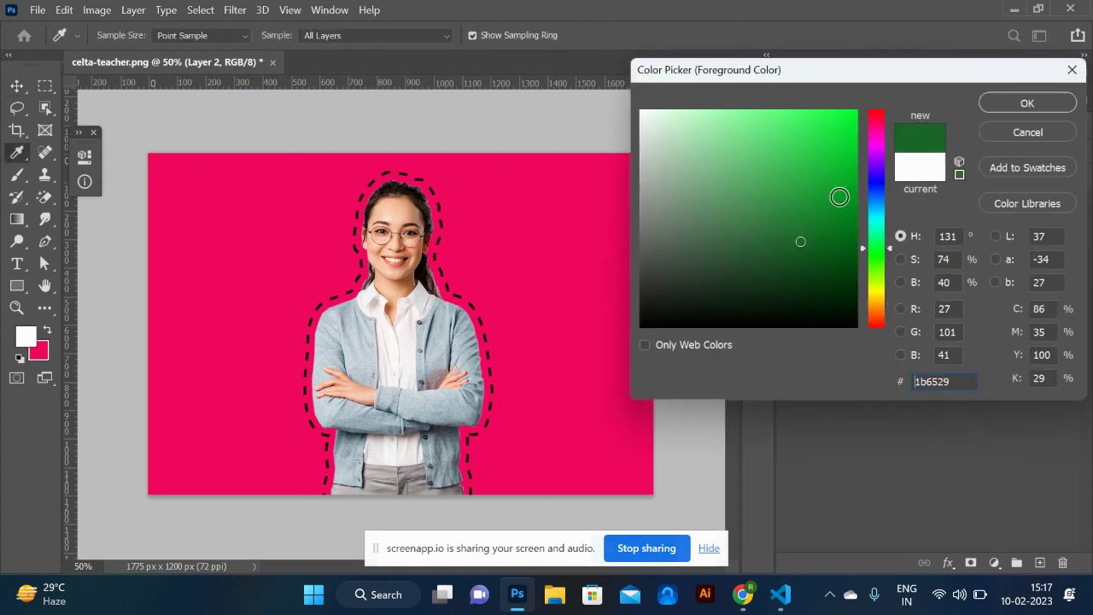
{"action": "left_click", "coordinate": [994, 103]}
{"action": "key", "text": "alt+BackSpace"}
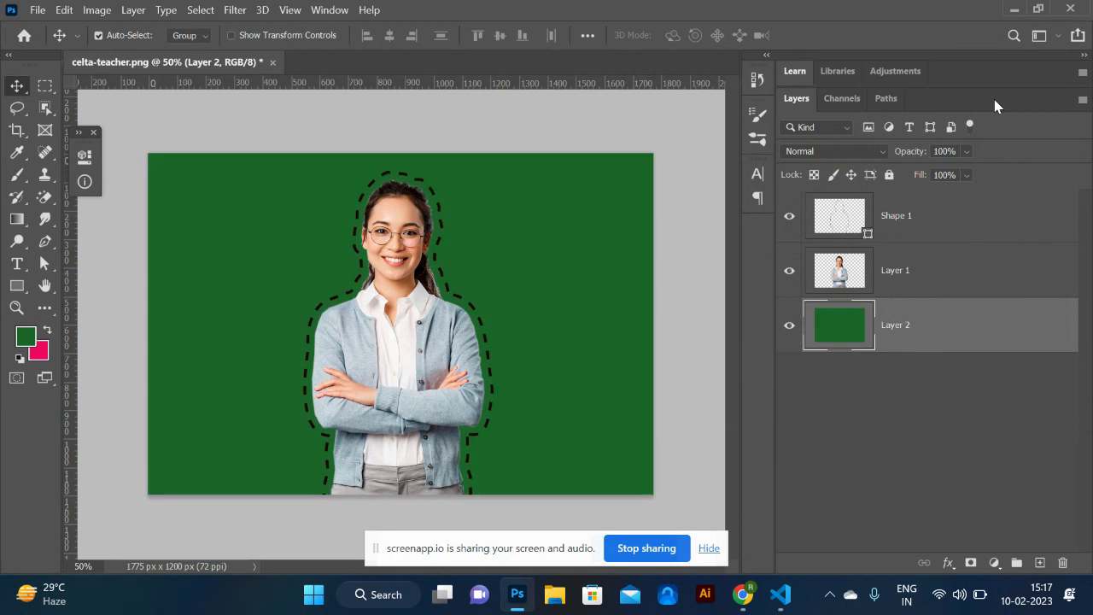
- Change the stroke color of the Shape 1 dashed outline to white and deselect the layer
{"action": "left_click", "coordinate": [841, 224]}
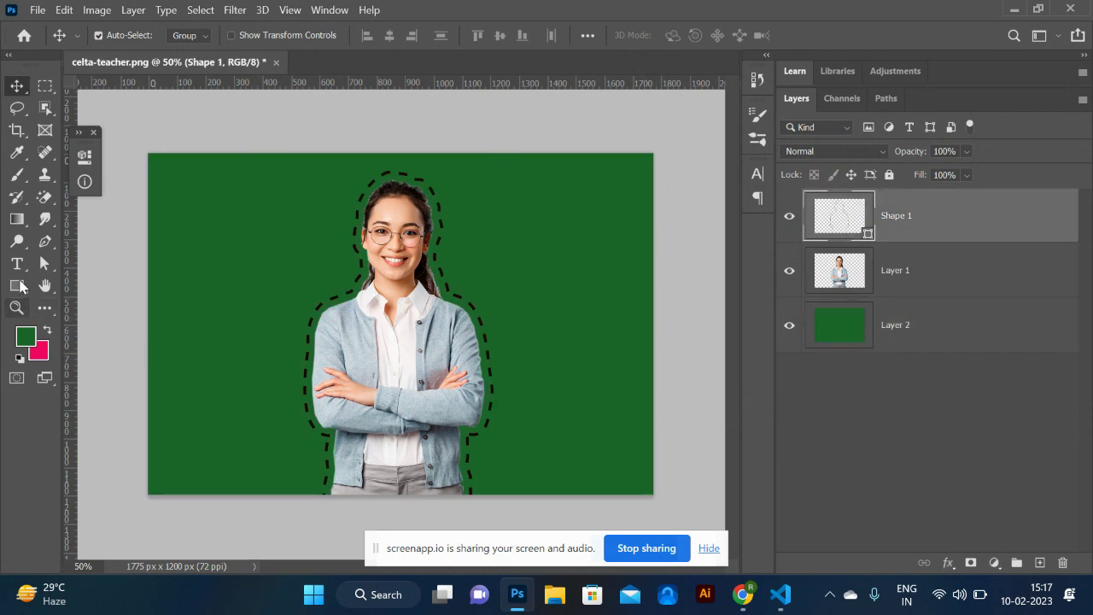
{"action": "left_click", "coordinate": [17, 285]}
{"action": "left_click", "coordinate": [253, 36]}
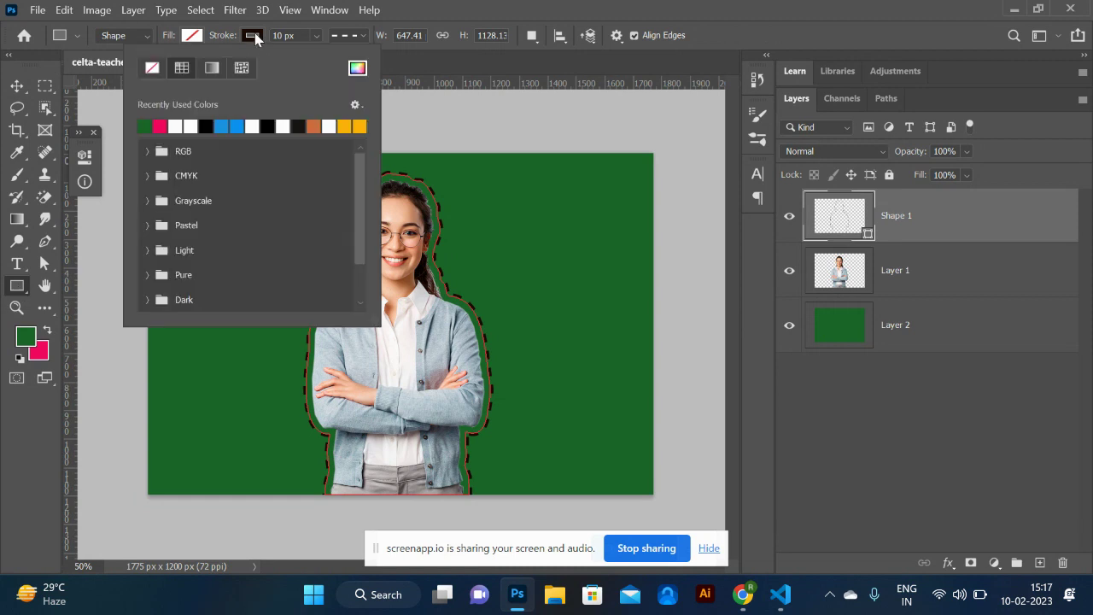
{"action": "left_click", "coordinate": [191, 125]}
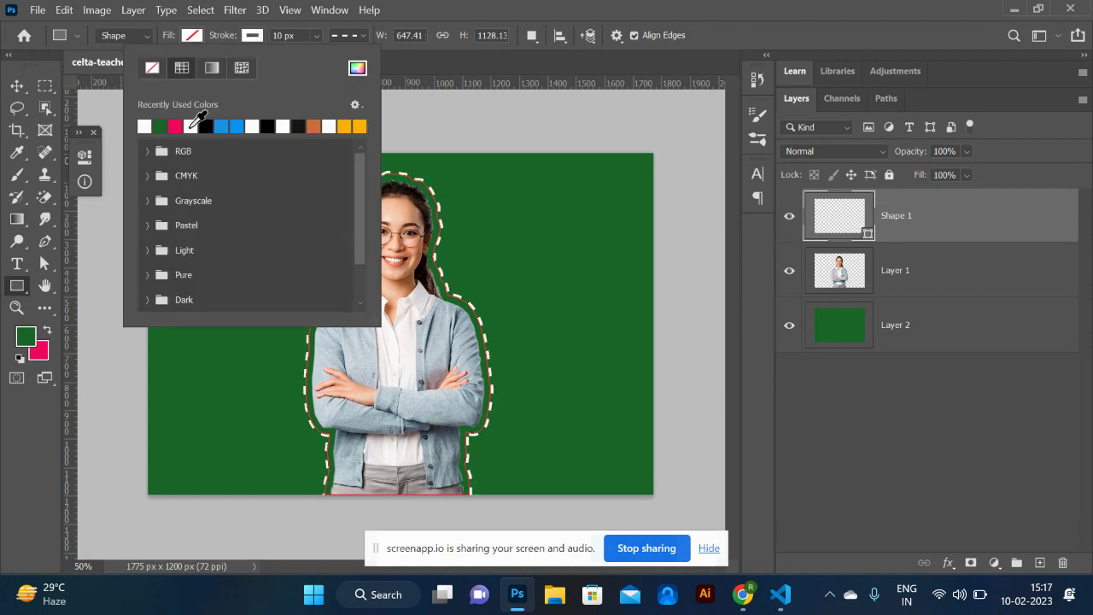
{"action": "left_click", "coordinate": [17, 87]}
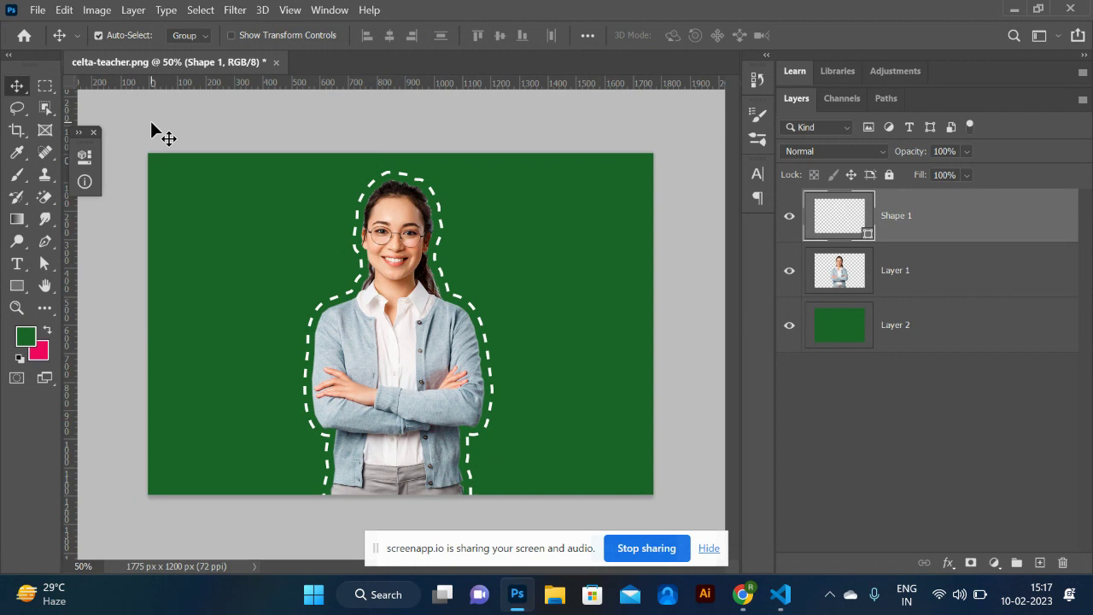
{"action": "left_click", "coordinate": [151, 121]}
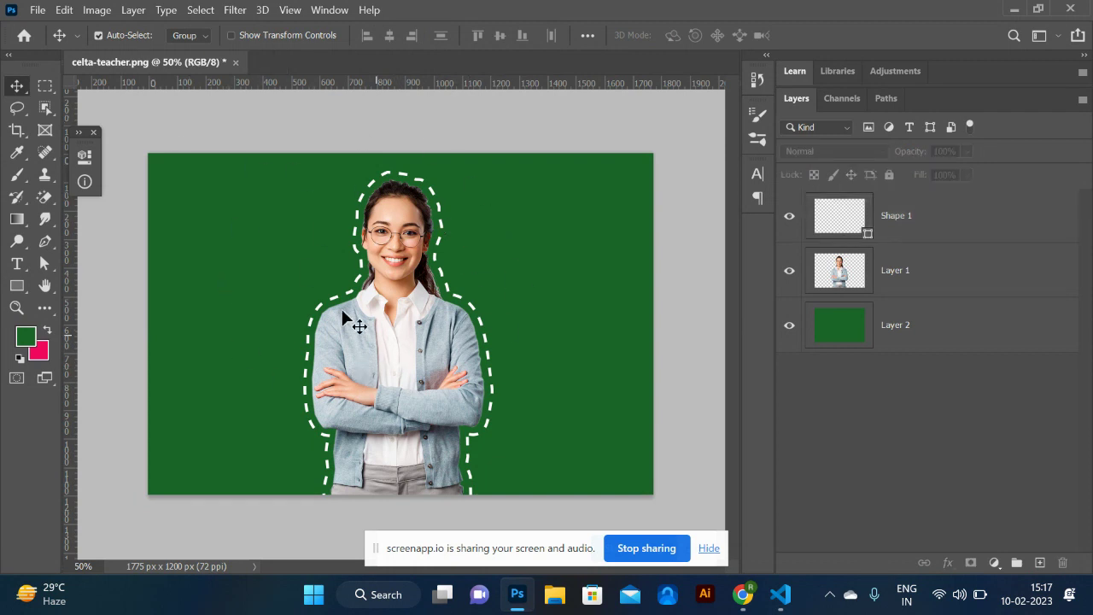
{"action": "left_click_drag", "start_coordinate": [287, 150], "coordinate": [488, 444]}
{"action": "left_click_drag", "start_coordinate": [419, 359], "coordinate": [310, 362]}
{"action": "key", "text": "ctrl+z"}
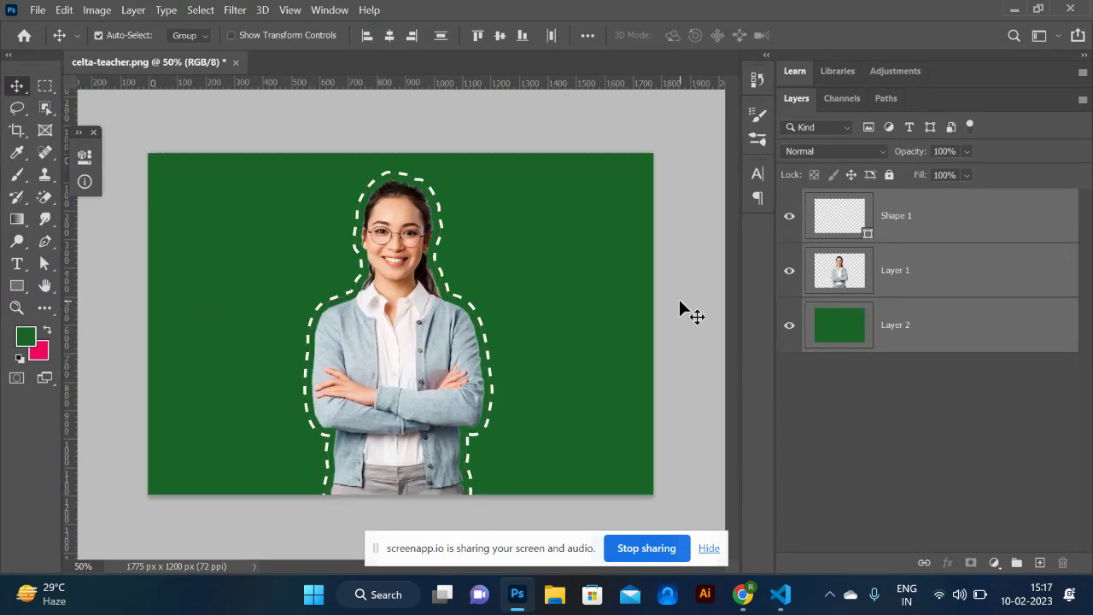
{"action": "left_click", "coordinate": [681, 305]}
- Lock the Layer 2 background and move the teacher photo with its outline about 484 px left and 24 px down
{"action": "left_click", "coordinate": [897, 323]}
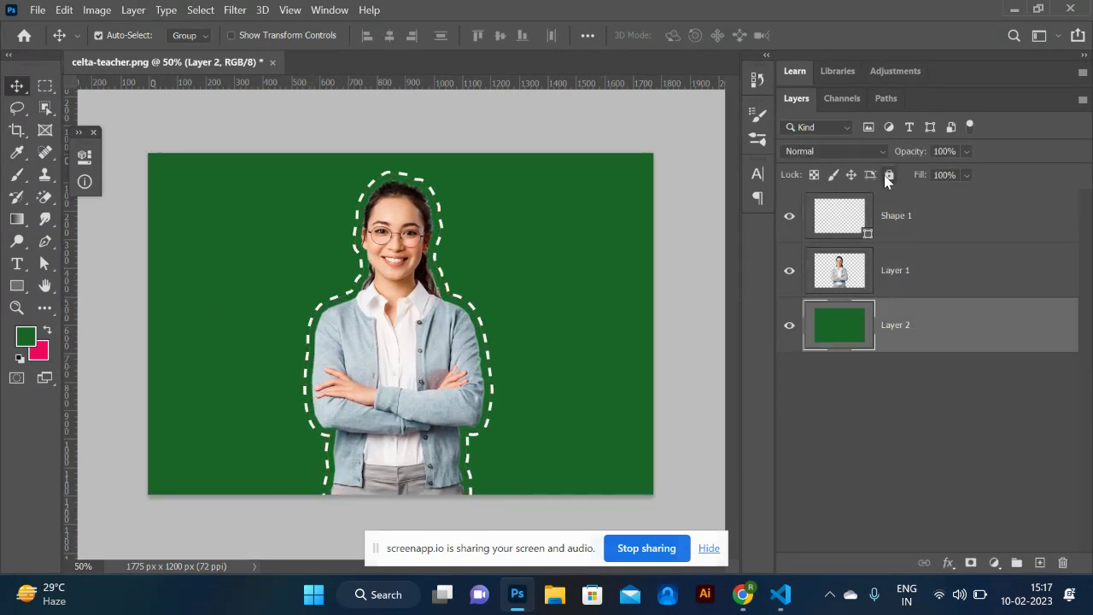
{"action": "left_click", "coordinate": [888, 175]}
{"action": "left_click_drag", "start_coordinate": [265, 133], "coordinate": [556, 502]}
{"action": "left_click_drag", "start_coordinate": [389, 377], "coordinate": [248, 377]}
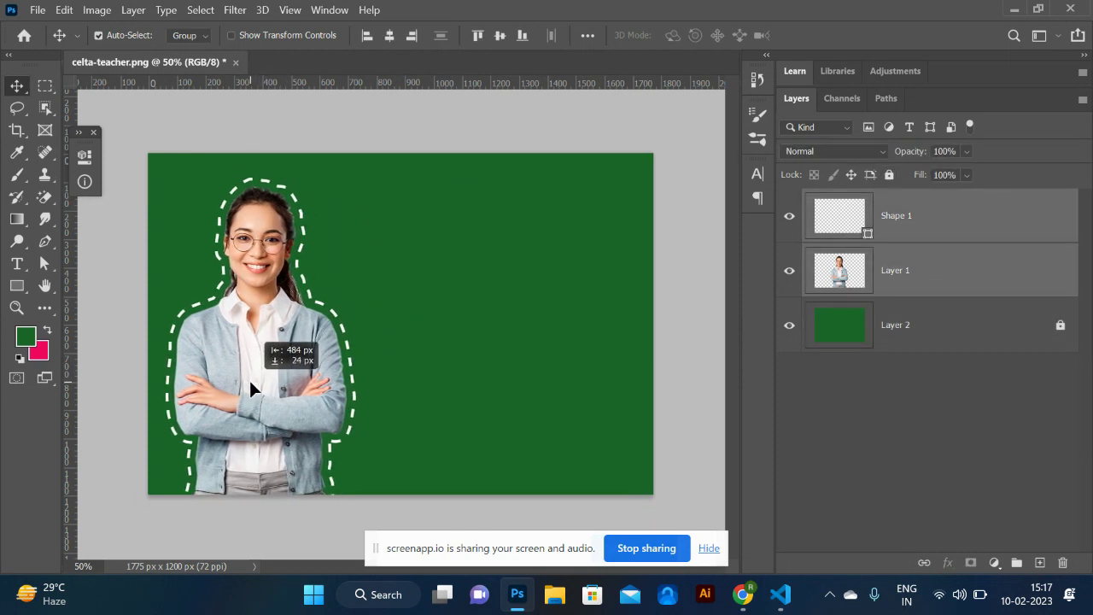
- Switch to Chrome and search Google Images for "box" in a new tab
{"action": "key", "text": "alt+Tab"}
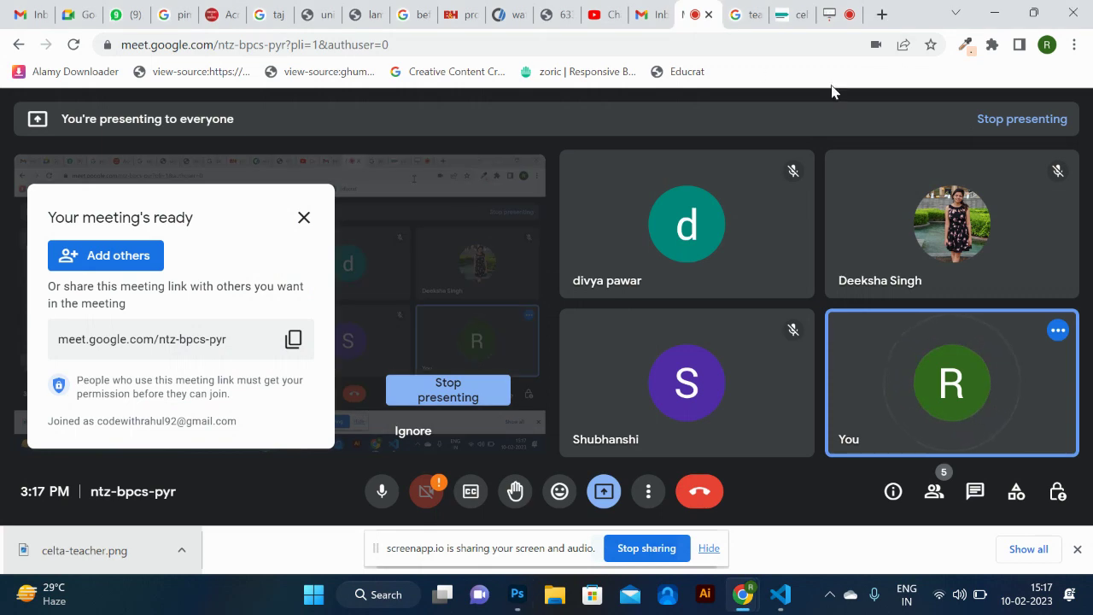
{"action": "left_click", "coordinate": [882, 14]}
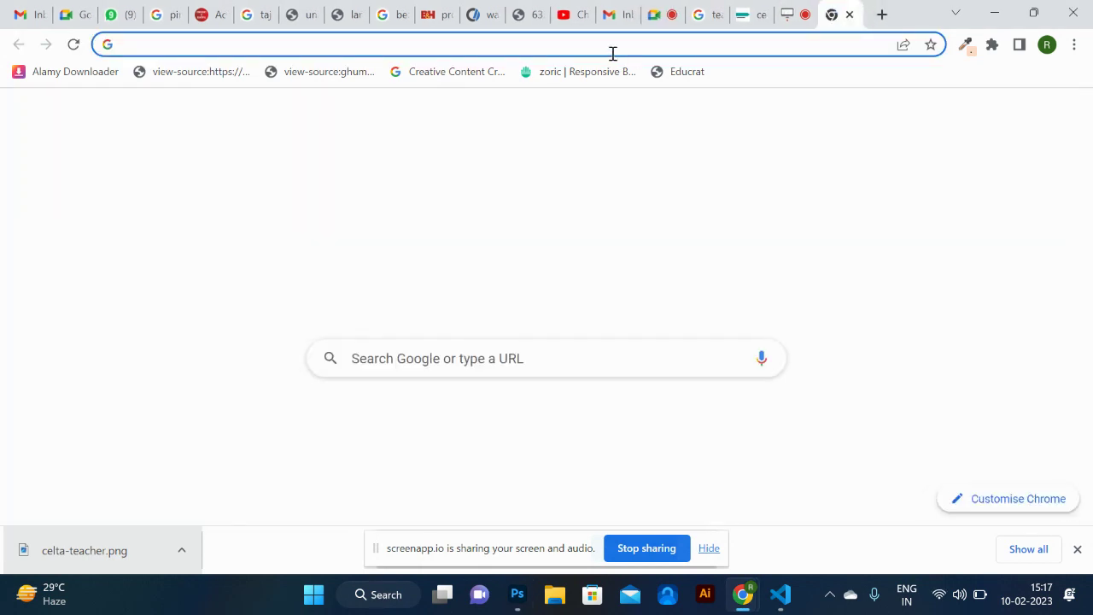
{"action": "left_click", "coordinate": [612, 53]}
{"action": "type", "text": "box"}
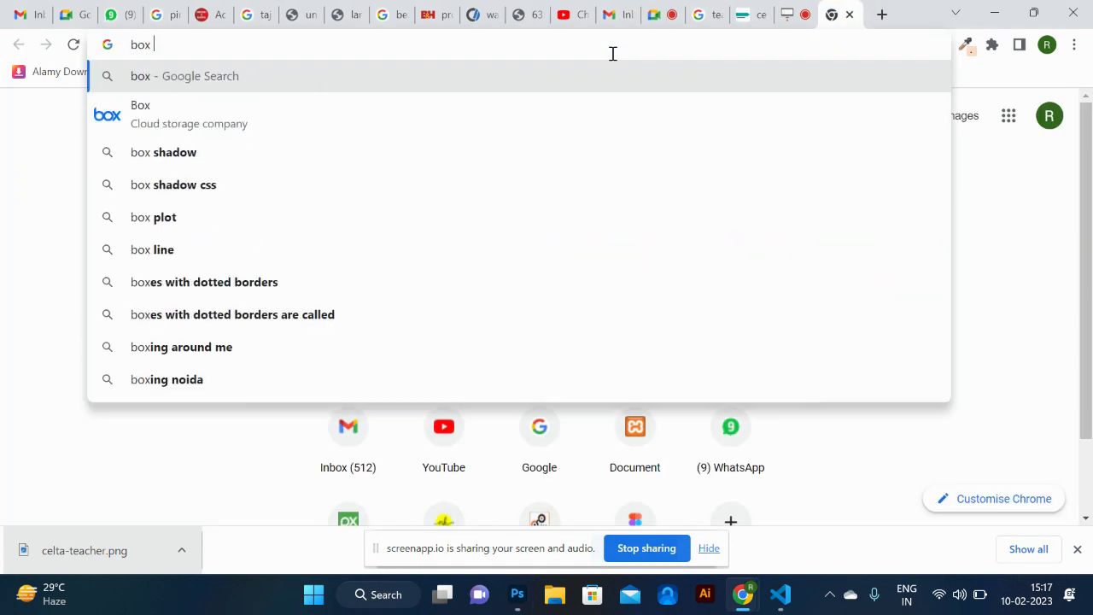
{"action": "key", "text": "Return"}
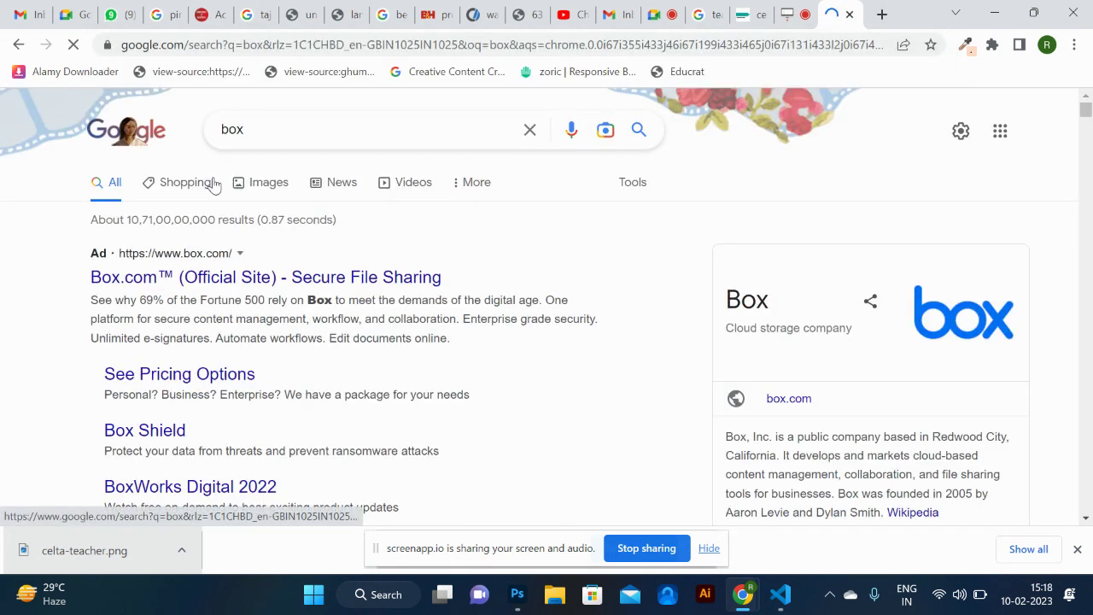
{"action": "left_click", "coordinate": [256, 184]}
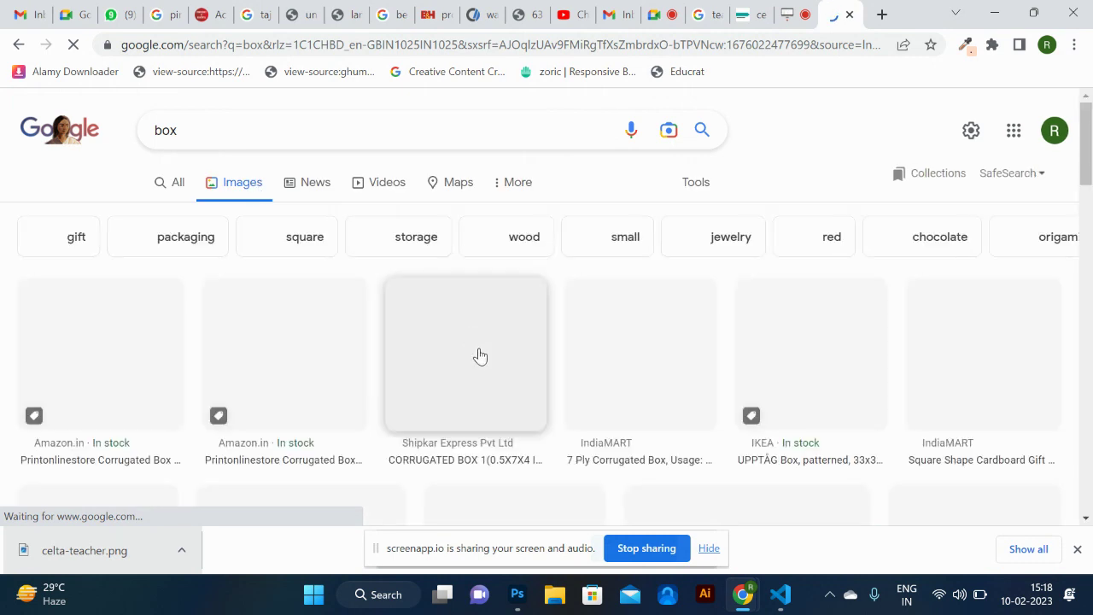
- Open the product page of the closed Shipkar Express corrugated box from the image results
{"action": "scroll", "coordinate": [479, 355], "scroll_direction": "down", "scroll_amount": 2}
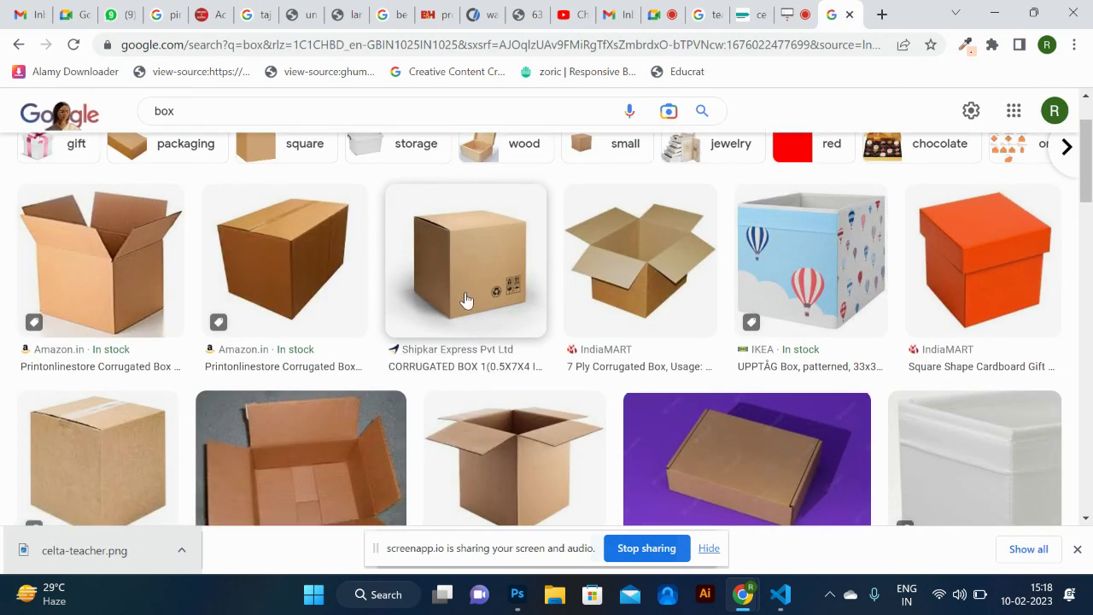
{"action": "left_click", "coordinate": [465, 299]}
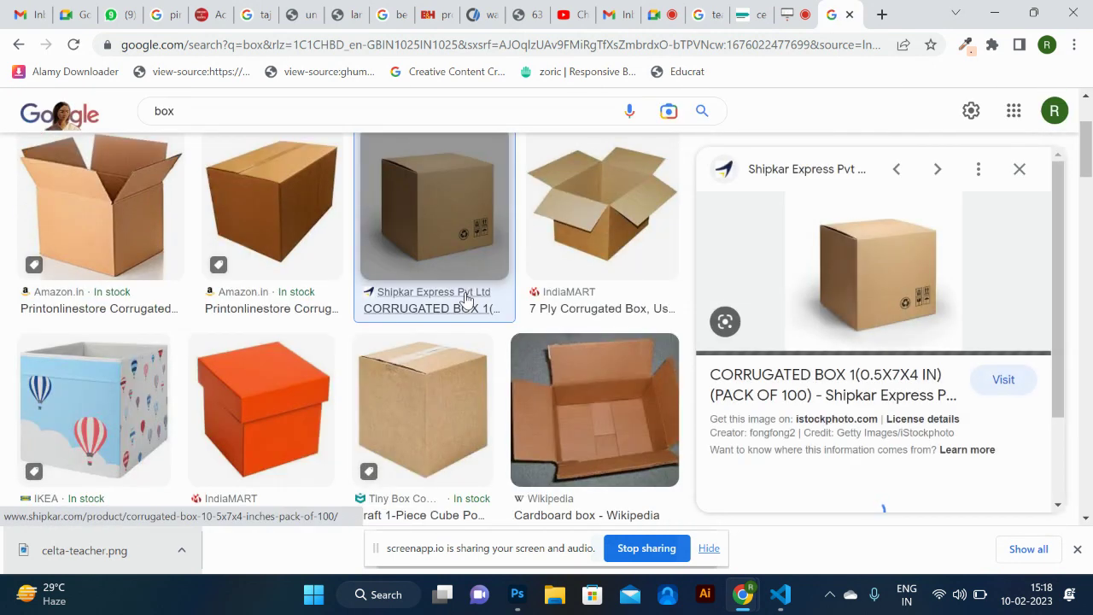
{"action": "left_click", "coordinate": [888, 295]}
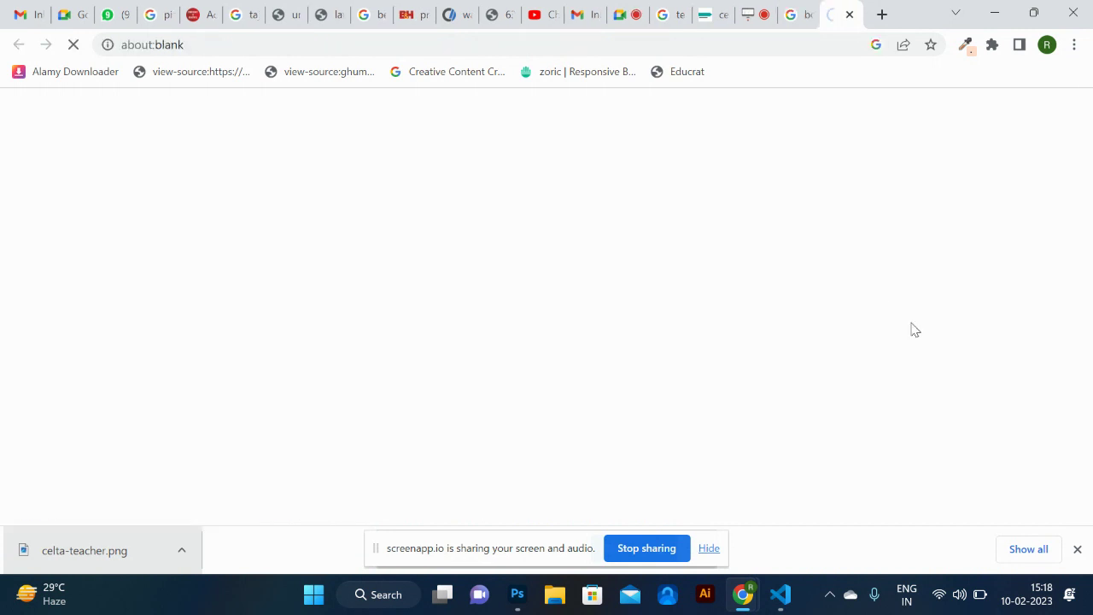
{"action": "left_click", "coordinate": [793, 17]}
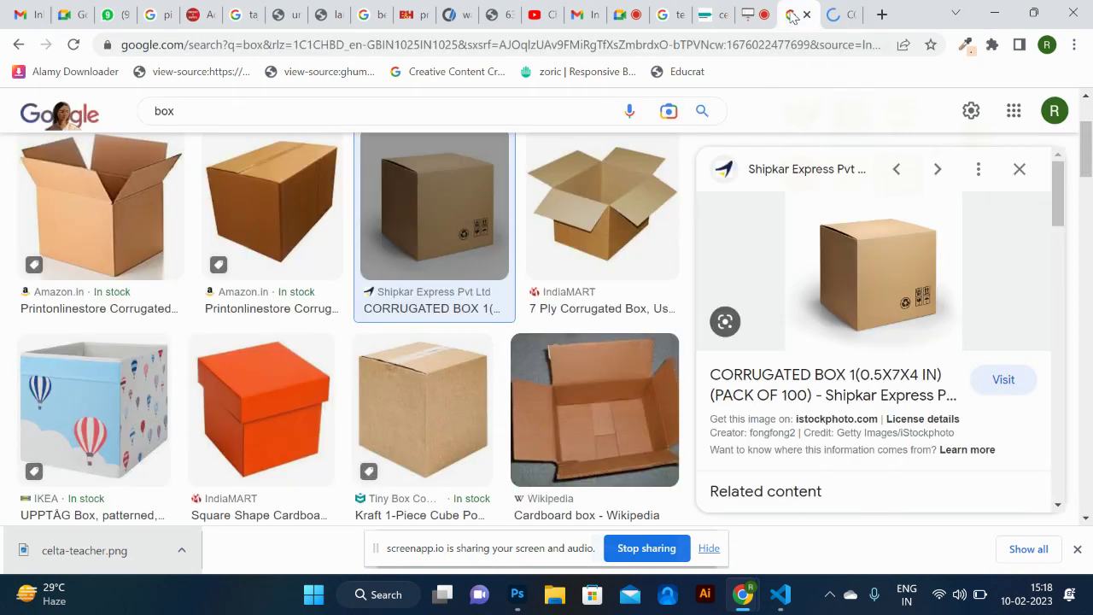
{"action": "left_click", "coordinate": [837, 17]}
{"action": "scroll", "coordinate": [507, 300], "scroll_direction": "down", "scroll_amount": 1}
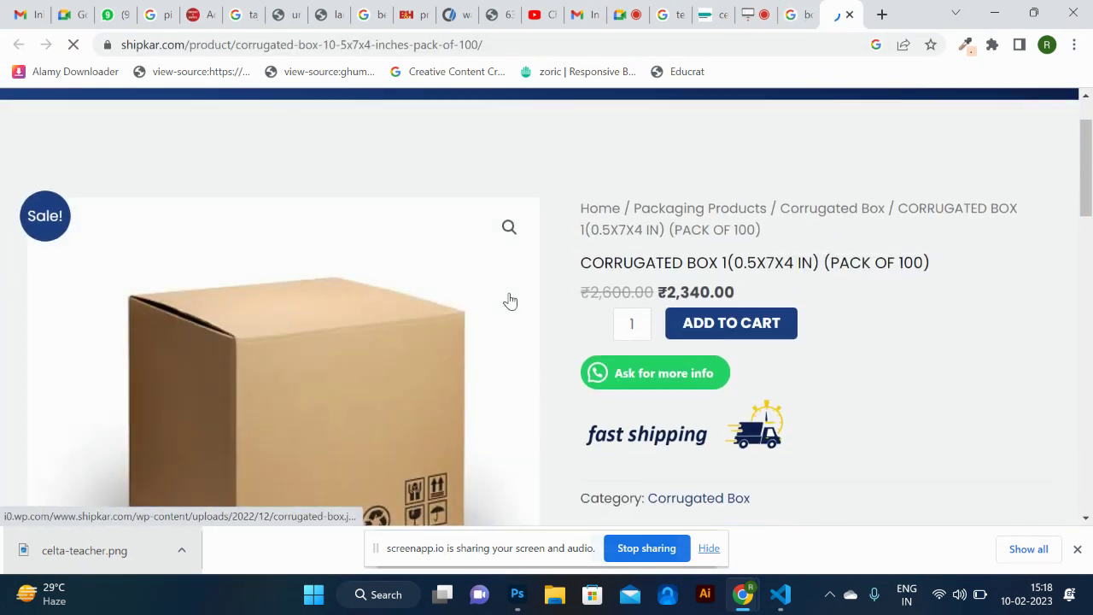
- Open the product page's box picture in its own tab and copy the image
{"action": "scroll", "coordinate": [323, 374], "scroll_direction": "down", "scroll_amount": 2}
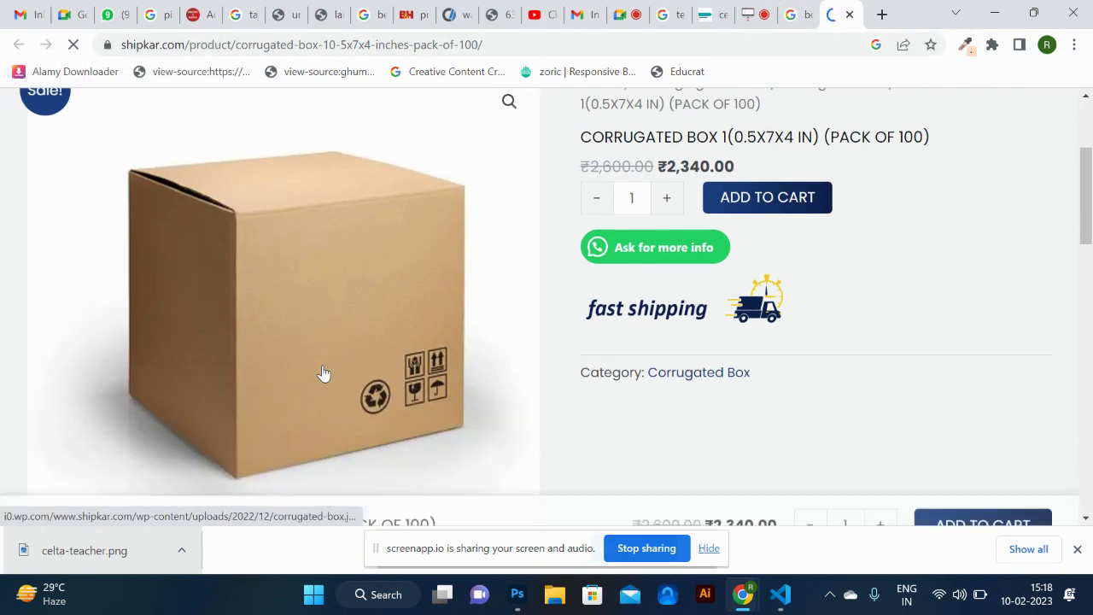
{"action": "scroll", "coordinate": [323, 374], "scroll_direction": "up", "scroll_amount": 3}
{"action": "right_click", "coordinate": [298, 296]}
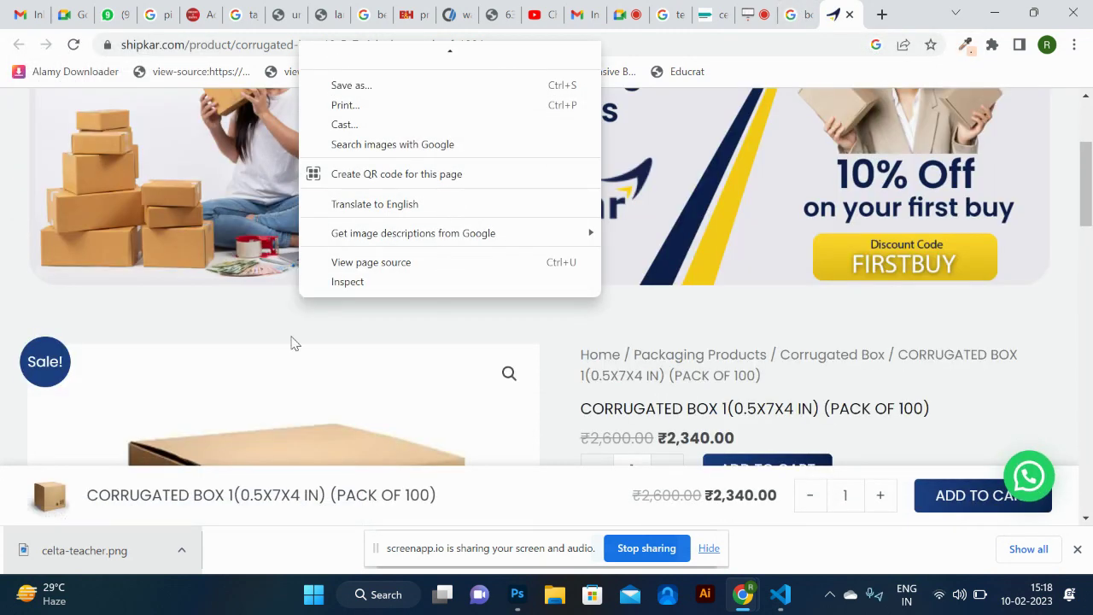
{"action": "scroll", "coordinate": [291, 343], "scroll_direction": "down", "scroll_amount": 3}
{"action": "right_click", "coordinate": [300, 346]}
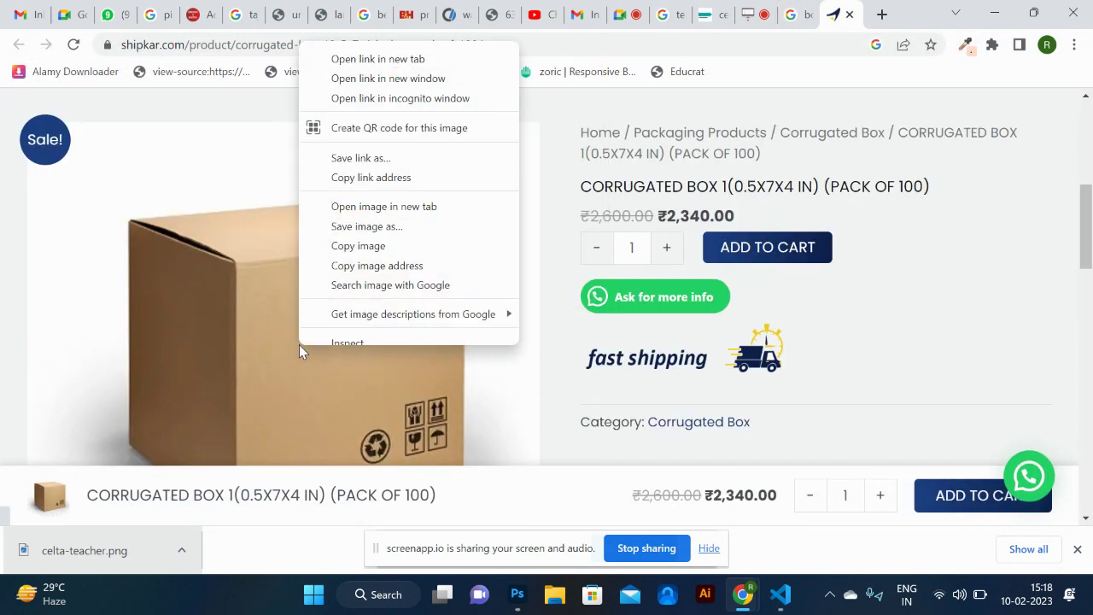
{"action": "left_click", "coordinate": [392, 220]}
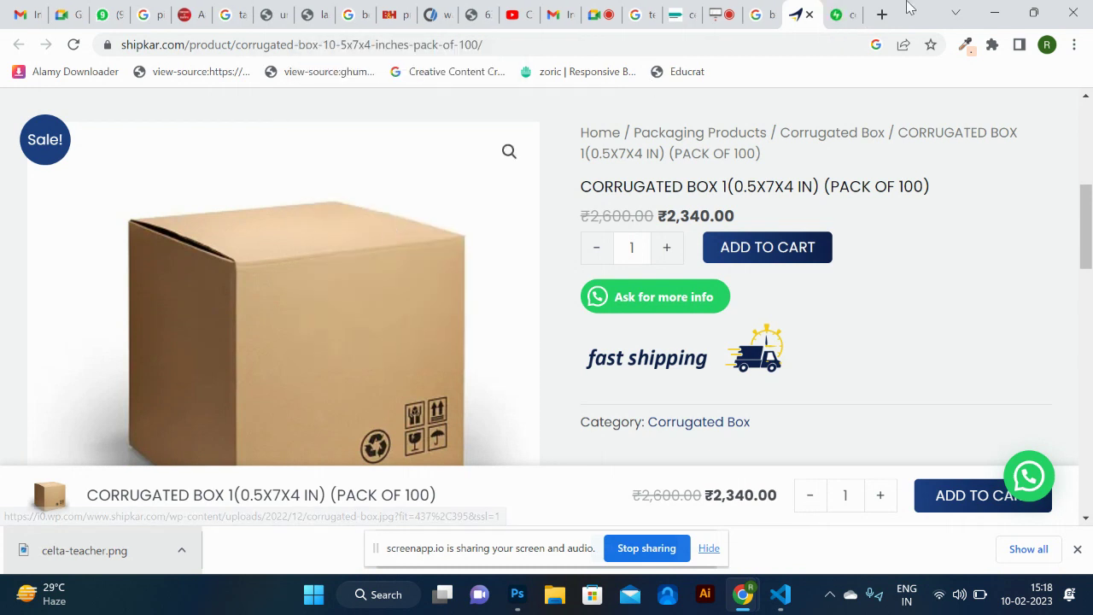
{"action": "left_click", "coordinate": [845, 12]}
{"action": "right_click", "coordinate": [615, 276]}
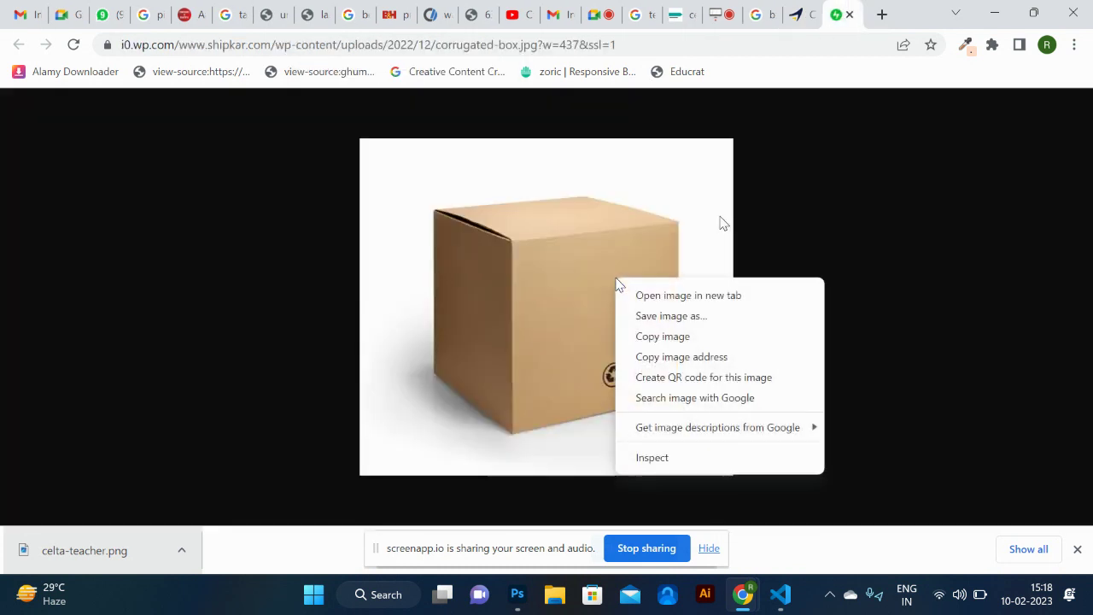
{"action": "left_click", "coordinate": [705, 337]}
- Return to Photoshop, paste the box image, scale it to about 225% and place it beside the teacher on the right of the canvas
{"action": "key", "text": "alt+Tab"}
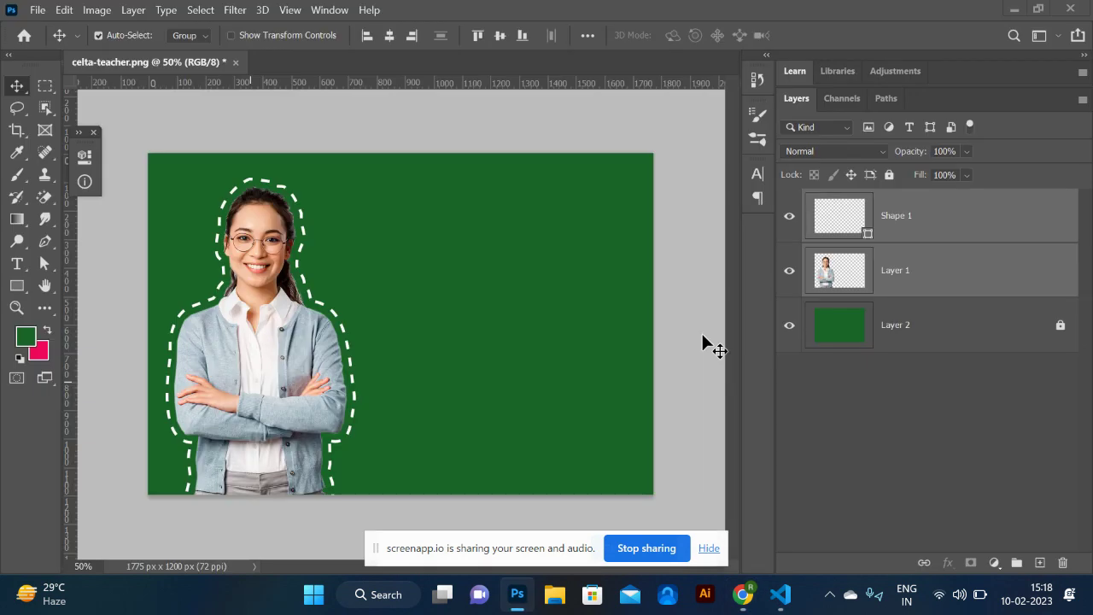
{"action": "key", "text": "ctrl+v"}
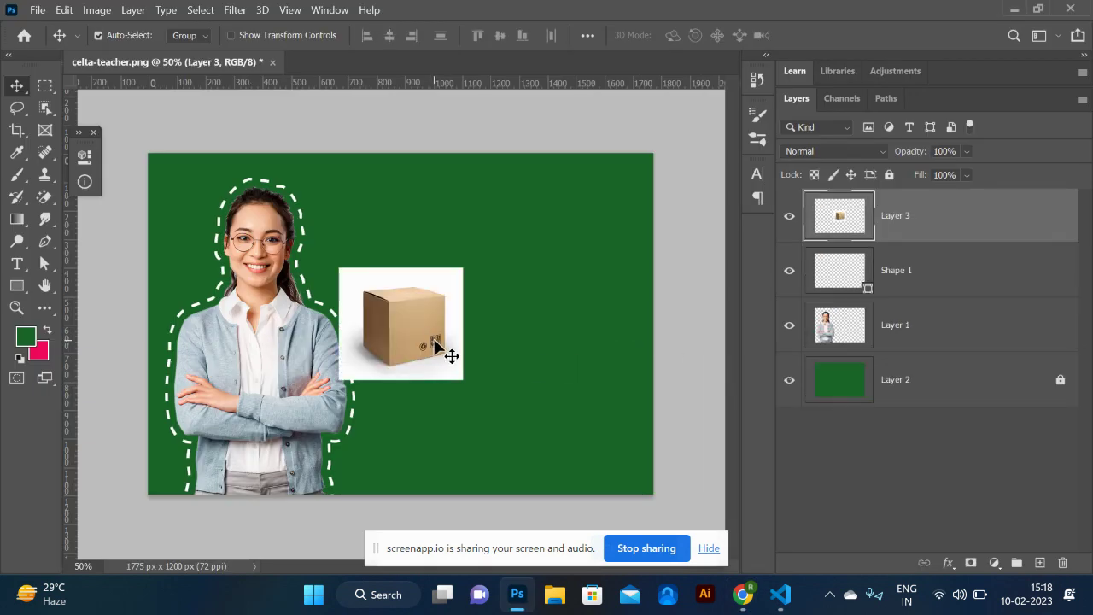
{"action": "key", "text": "ctrl+t"}
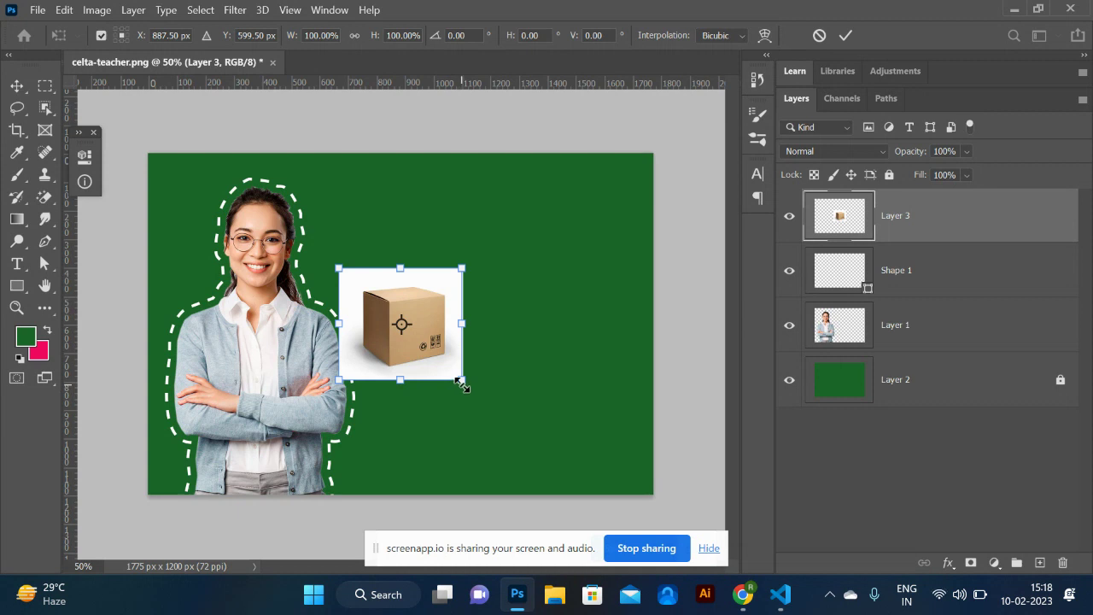
{"action": "left_click_drag", "start_coordinate": [462, 387], "coordinate": [541, 452]}
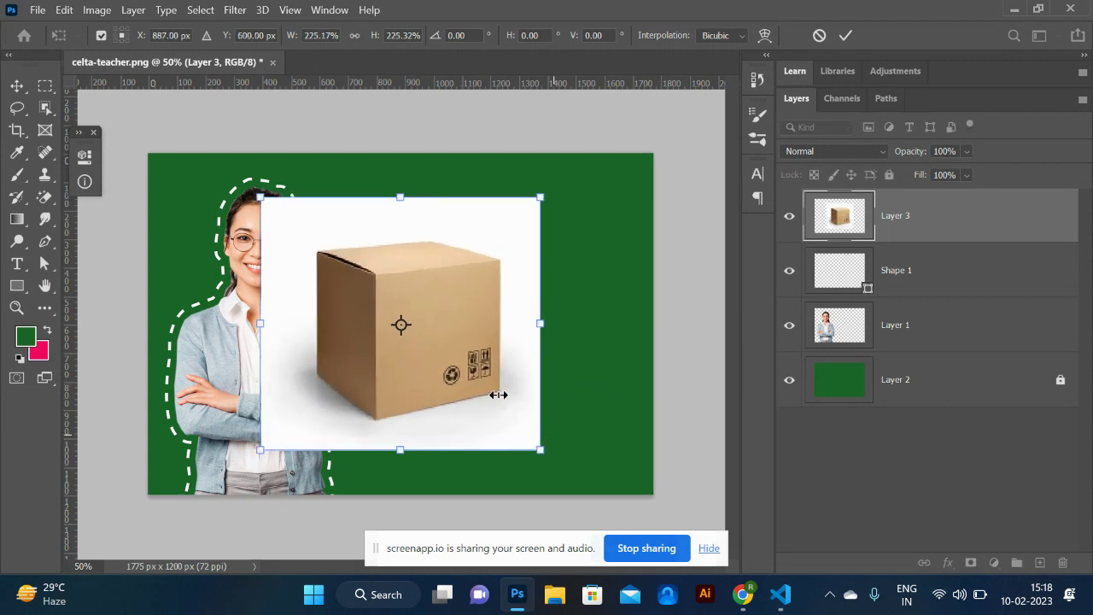
{"action": "left_click_drag", "start_coordinate": [456, 320], "coordinate": [544, 346]}
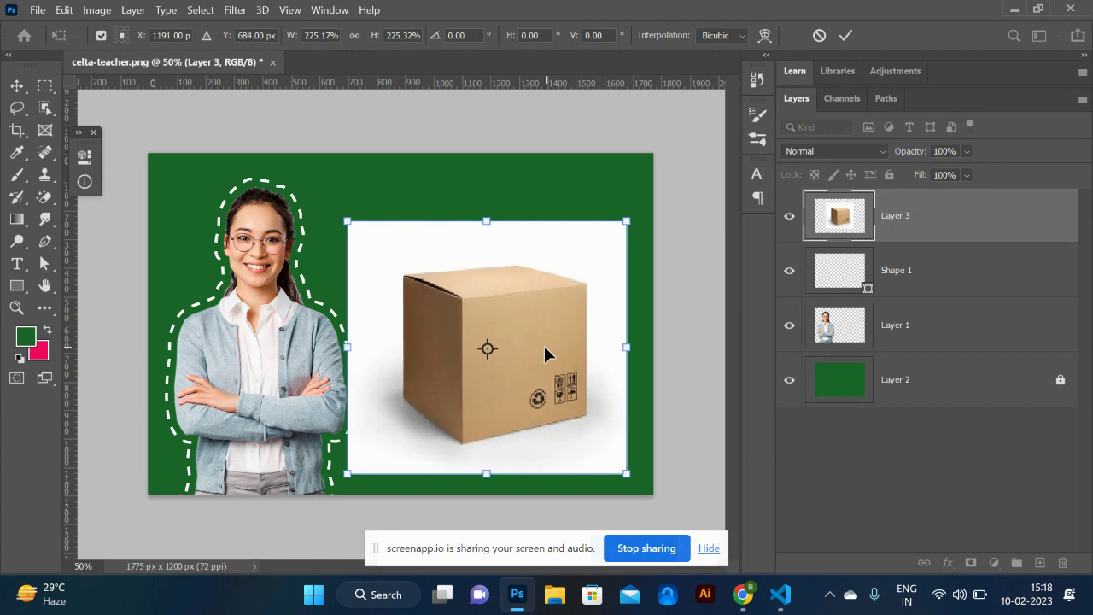
{"action": "key", "text": "Return"}
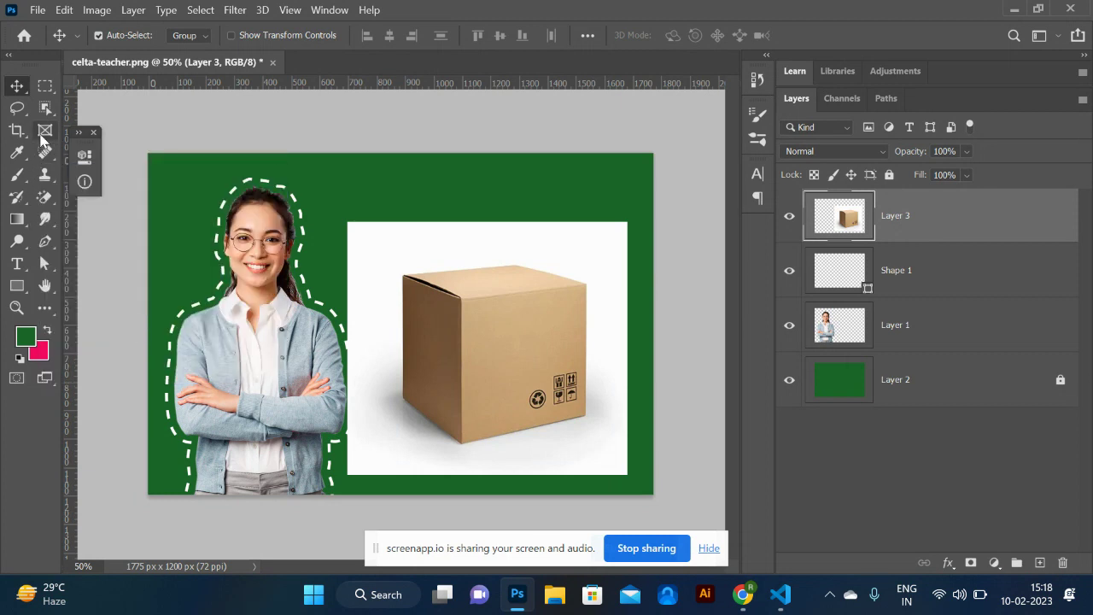
- Select the white area around the box with the Magic Wand, delete it and deselect
{"action": "left_click", "coordinate": [45, 107]}
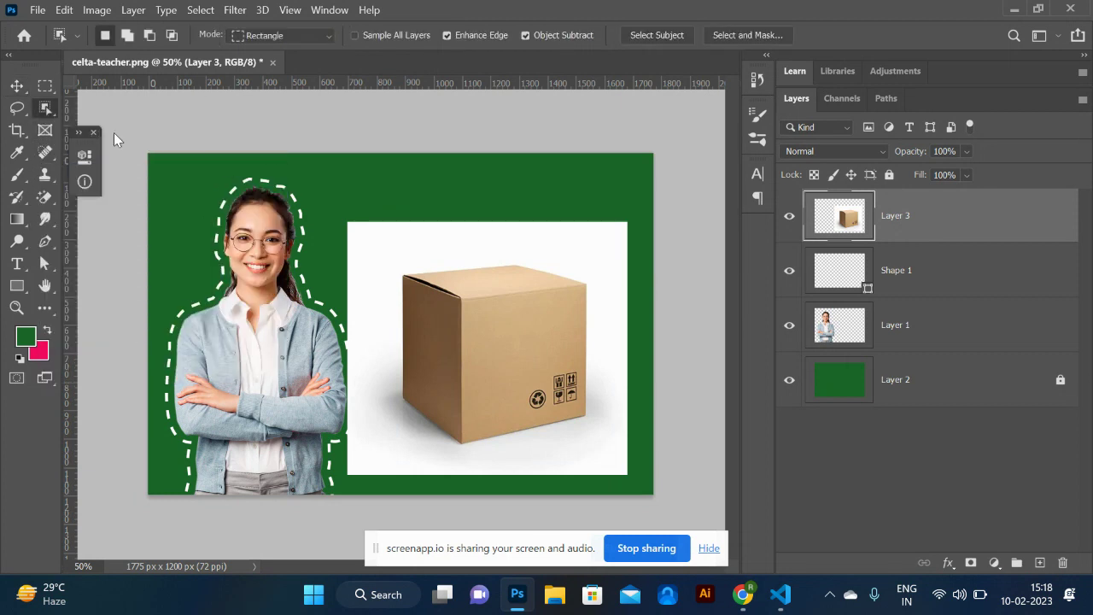
{"action": "key", "text": "shift+w"}
{"action": "key", "text": "shift+w"}
{"action": "left_click", "coordinate": [391, 265]}
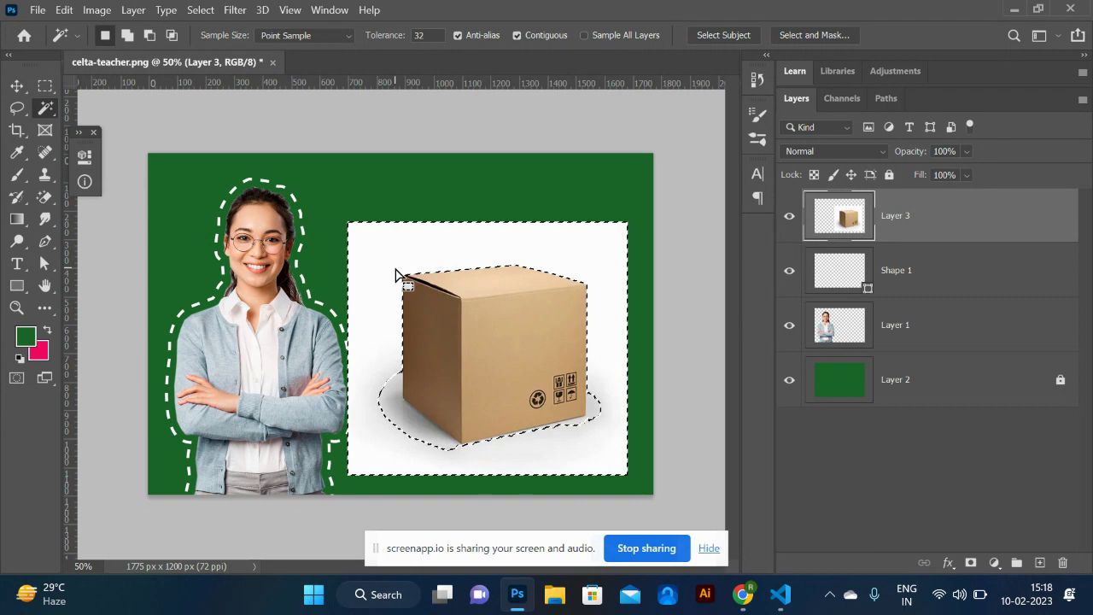
{"action": "key", "text": "Delete"}
{"action": "key", "text": "ctrl+d"}
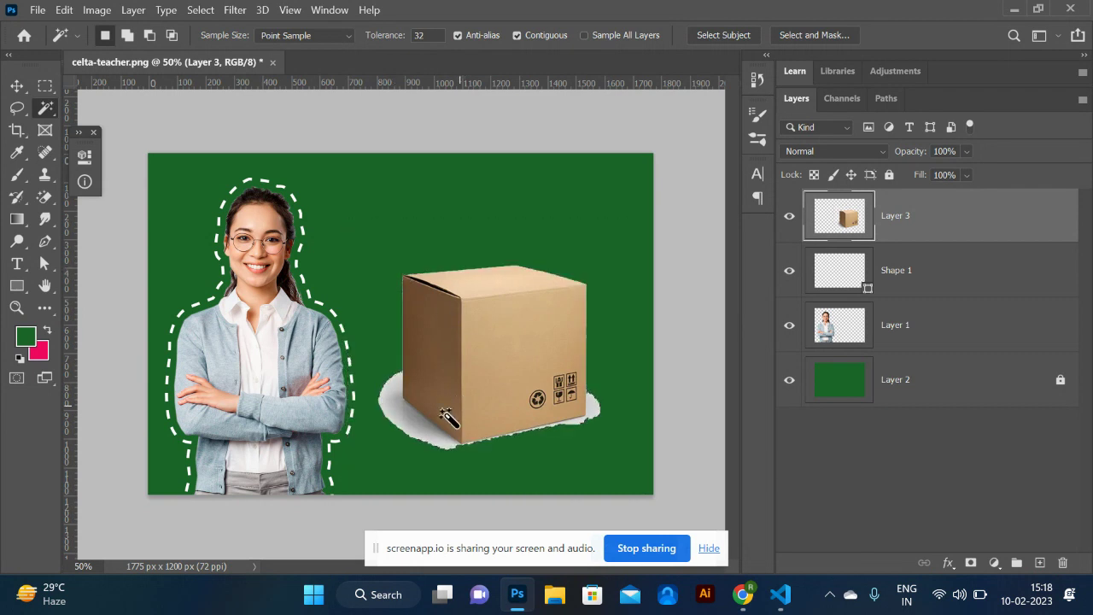
{"action": "key", "text": "ctrl+d"}
- Select the box with the Object Selection tool and copy the selection to a new layer
{"action": "right_click", "coordinate": [44, 116]}
{"action": "left_click", "coordinate": [121, 107]}
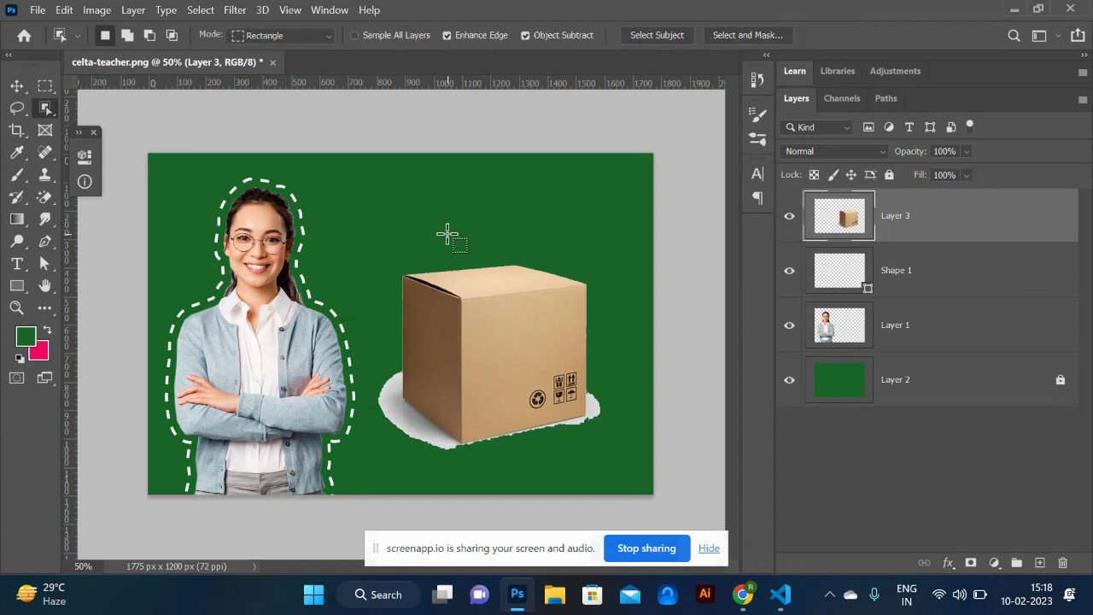
{"action": "left_click_drag", "start_coordinate": [373, 204], "coordinate": [594, 489]}
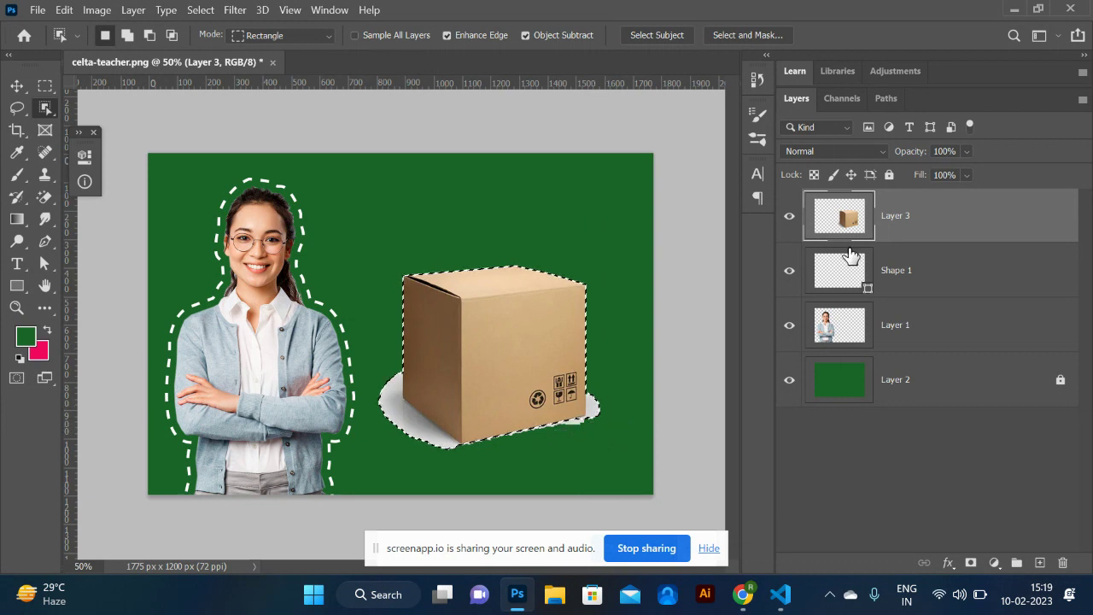
{"action": "key", "text": "ctrl+j"}
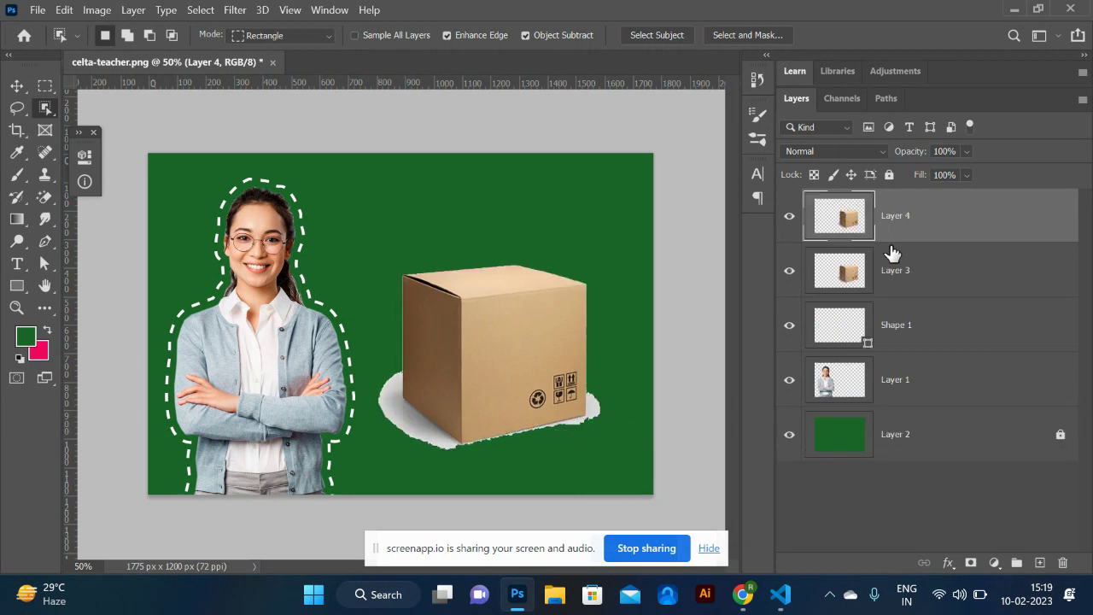
- Delete Layer 3, the original box layer beneath the extracted copy
{"action": "left_click", "coordinate": [931, 281]}
{"action": "key", "text": "Delete"}
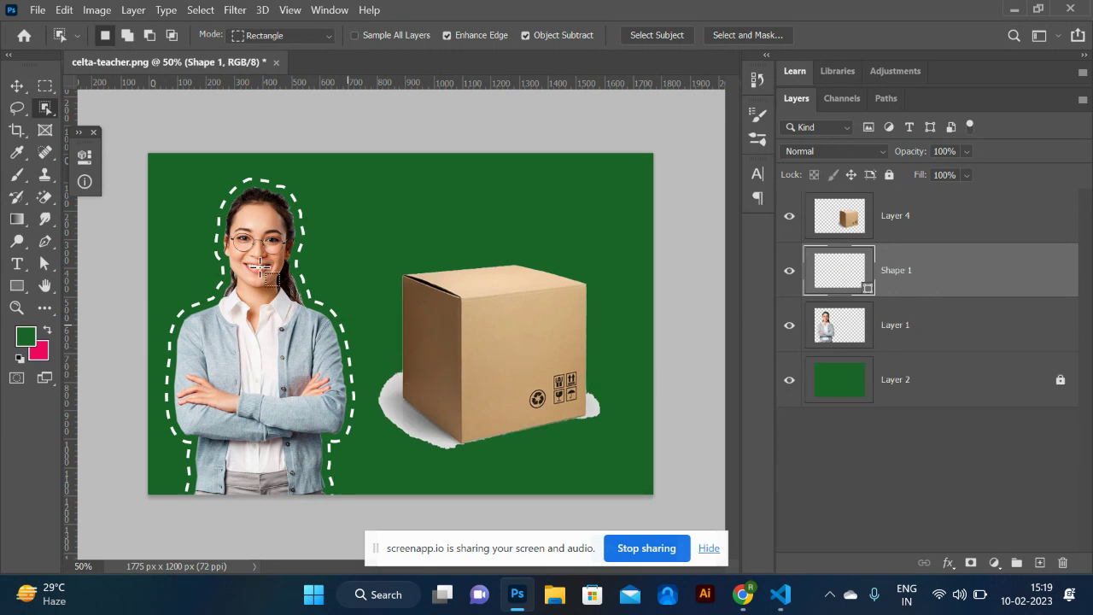
- Outline the leftover white shadow along the box's lower edges with the Magnetic Lasso, delete it from Layer 4 and deselect
{"action": "right_click", "coordinate": [46, 116]}
{"action": "left_click", "coordinate": [16, 109]}
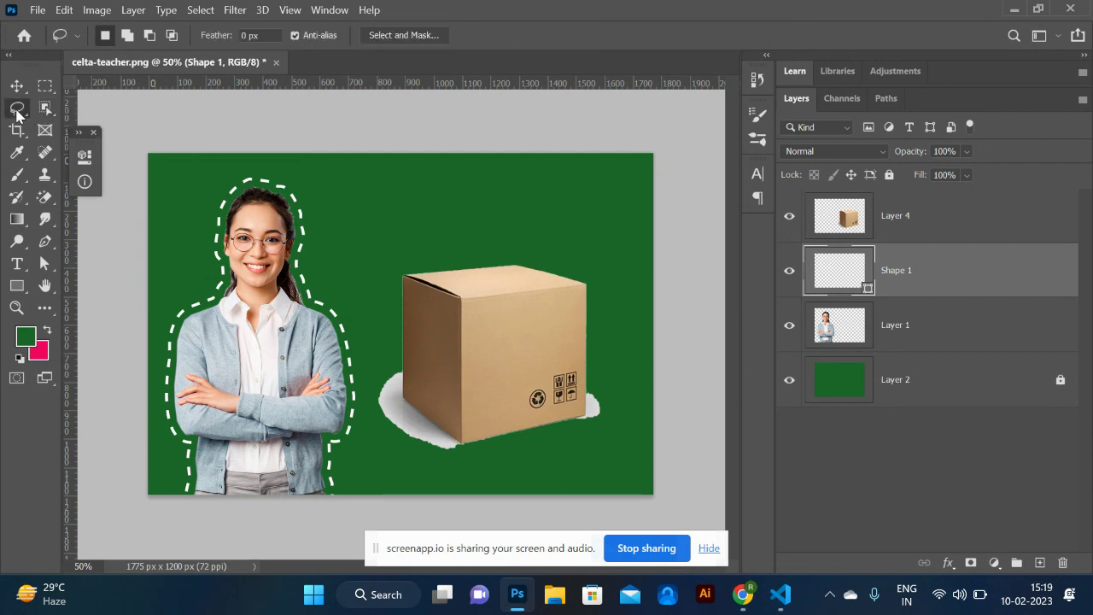
{"action": "right_click", "coordinate": [16, 109]}
{"action": "key", "text": "Escape"}
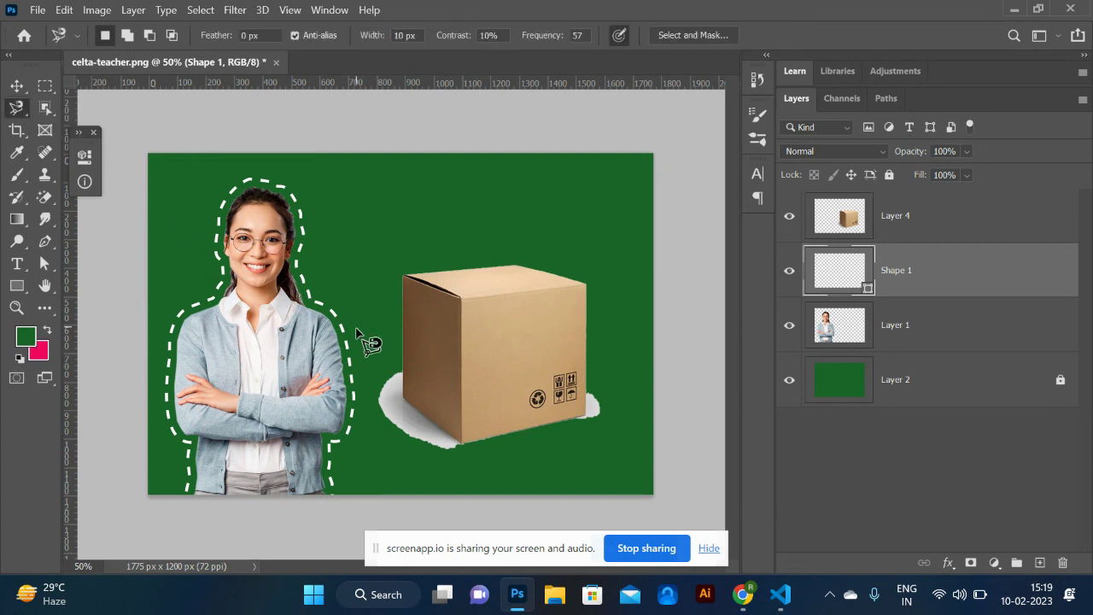
{"action": "mouse_move", "coordinate": [398, 331]}
{"action": "left_mouse_down"}
{"action": "mouse_move", "coordinate": [405, 401]}
{"action": "mouse_move", "coordinate": [477, 447]}
{"action": "mouse_move", "coordinate": [567, 428]}
{"action": "mouse_move", "coordinate": [594, 410]}
{"action": "mouse_move", "coordinate": [587, 387]}
{"action": "mouse_move", "coordinate": [600, 374]}
{"action": "mouse_move", "coordinate": [621, 389]}
{"action": "mouse_move", "coordinate": [629, 425]}
{"action": "mouse_move", "coordinate": [619, 453]}
{"action": "mouse_move", "coordinate": [590, 472]}
{"action": "mouse_move", "coordinate": [492, 483]}
{"action": "mouse_move", "coordinate": [380, 478]}
{"action": "mouse_move", "coordinate": [356, 411]}
{"action": "mouse_move", "coordinate": [398, 333]}
{"action": "left_mouse_up"}
{"action": "left_click", "coordinate": [398, 333]}
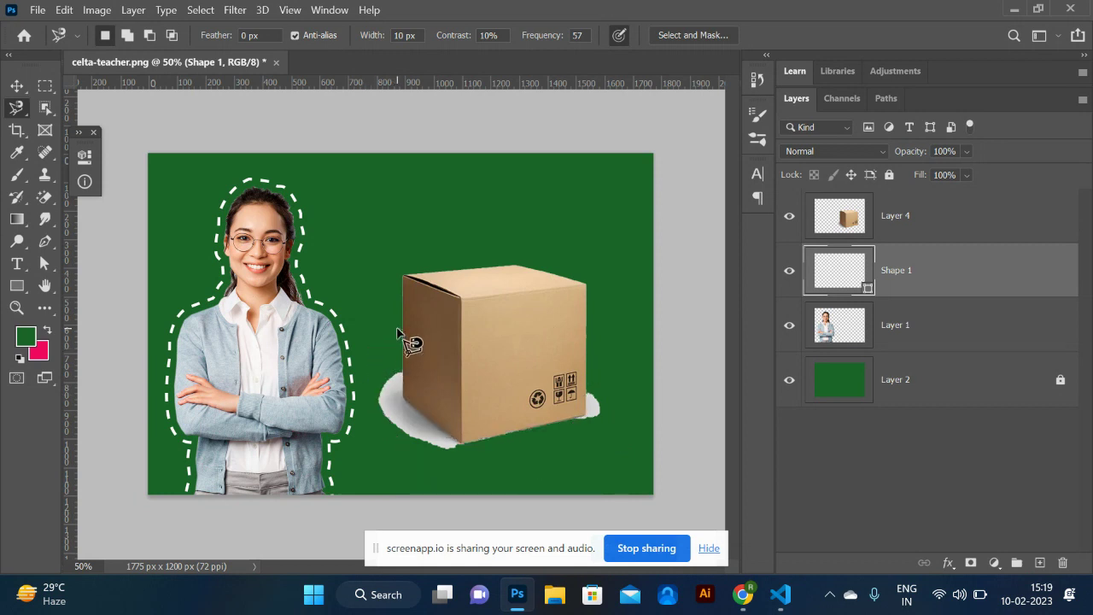
{"action": "key", "text": "Delete"}
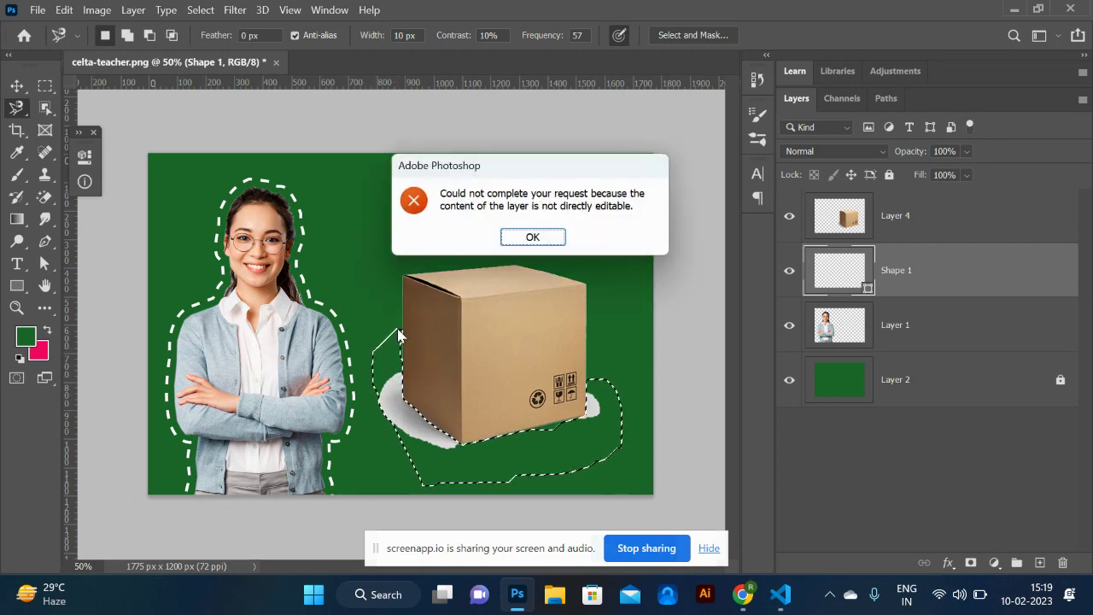
{"action": "left_click", "coordinate": [546, 238]}
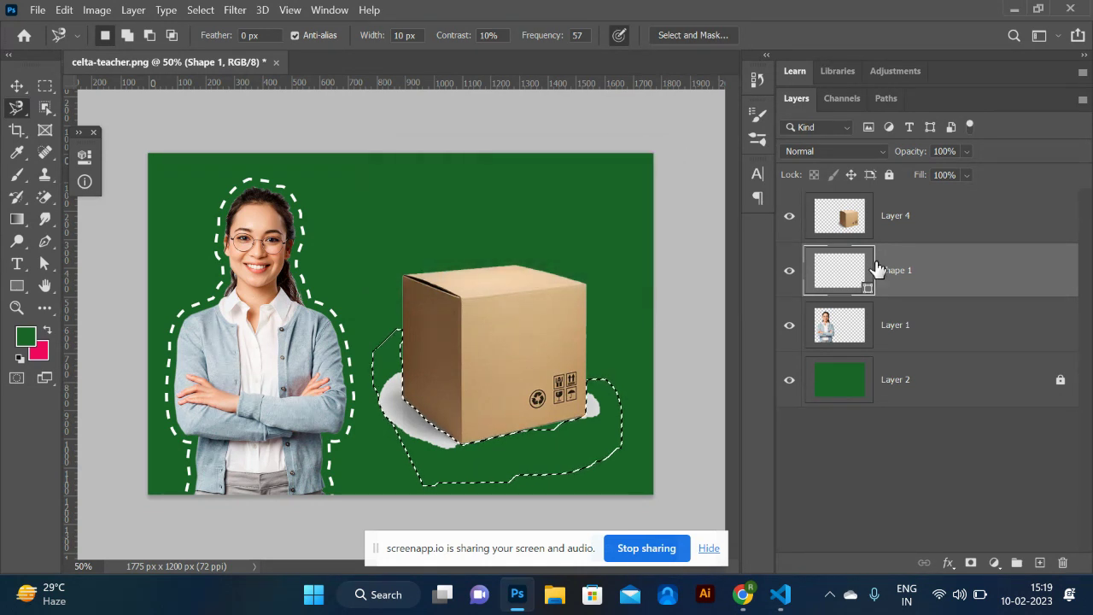
{"action": "left_click", "coordinate": [898, 234]}
{"action": "key", "text": "Delete"}
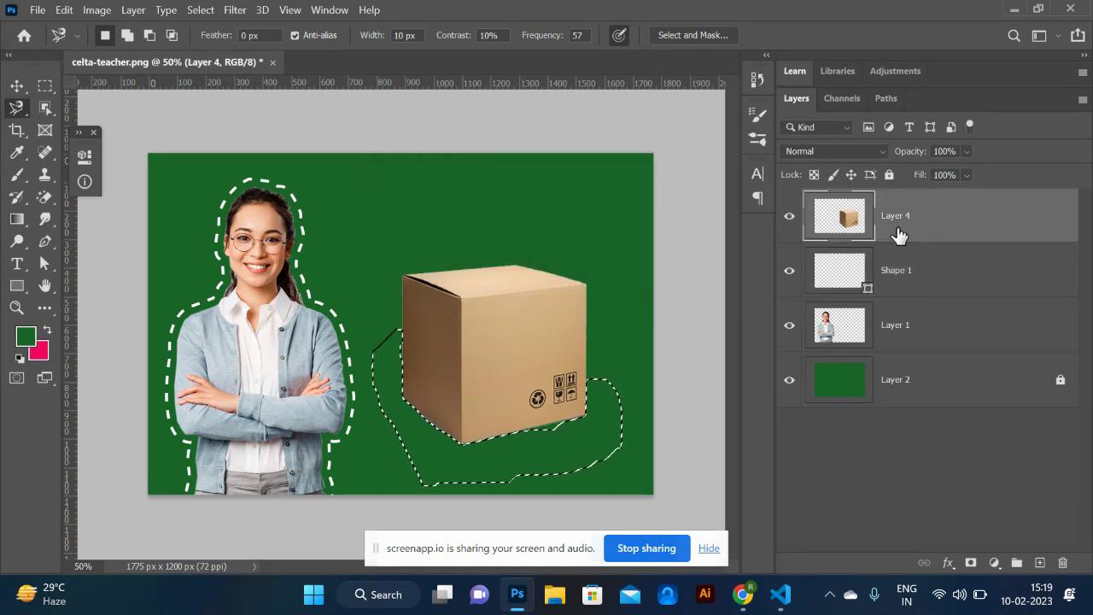
{"action": "key", "text": "ctrl+d"}
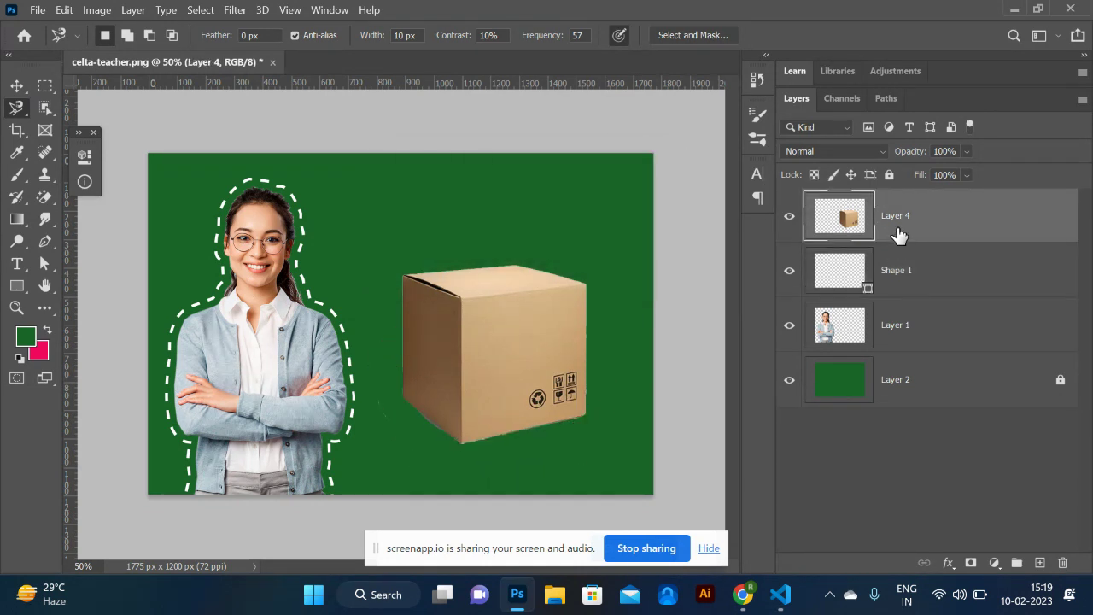
- Move the cut-out box down and slightly to the left, closer to the teacher
{"action": "left_click", "coordinate": [16, 85]}
{"action": "left_click_drag", "start_coordinate": [469, 371], "coordinate": [446, 412]}
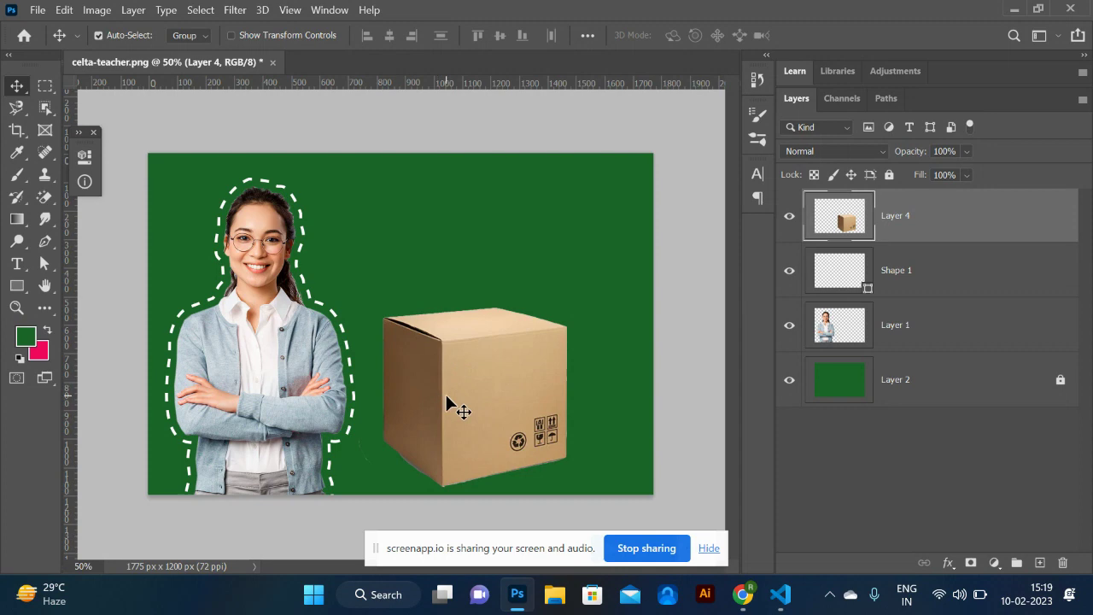
- Switch to Chrome and search Google Images for "delhivery logo"
{"action": "key", "text": "alt+Tab"}
{"action": "left_click", "coordinate": [722, 47]}
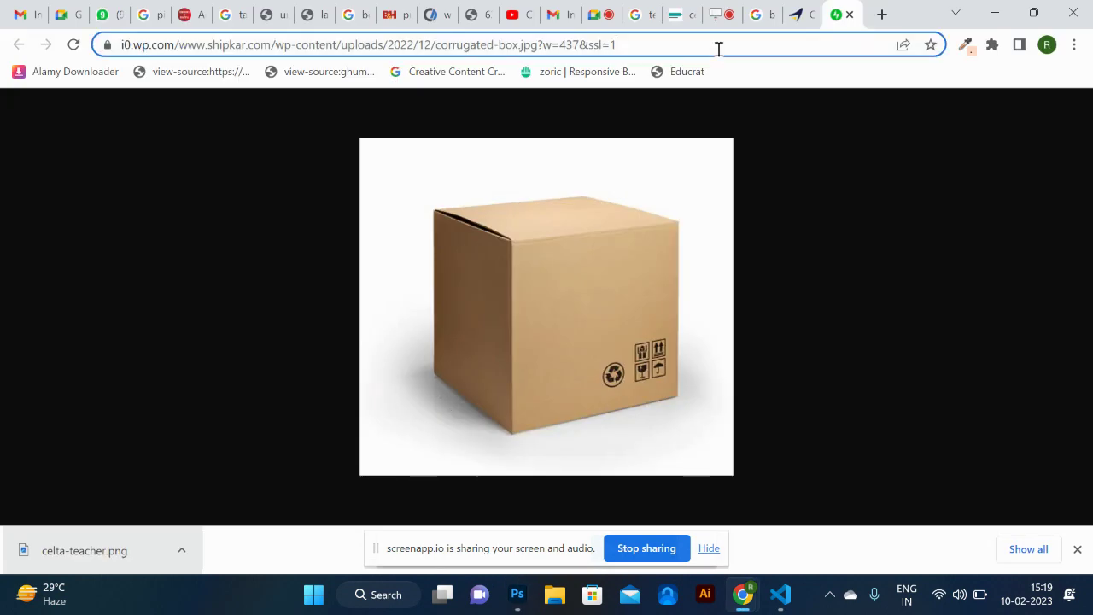
{"action": "type", "text": "deli"}
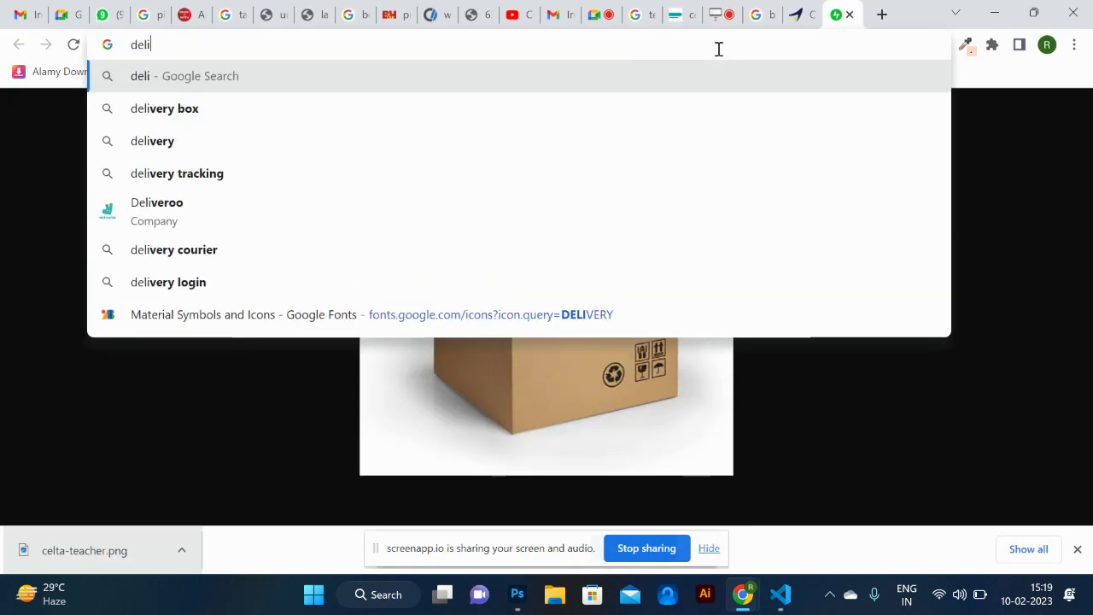
{"action": "key", "text": "BackSpace"}
{"action": "key", "text": "Down"}
{"action": "key", "text": "Down"}
{"action": "key", "text": "Down"}
{"action": "key", "text": "Down"}
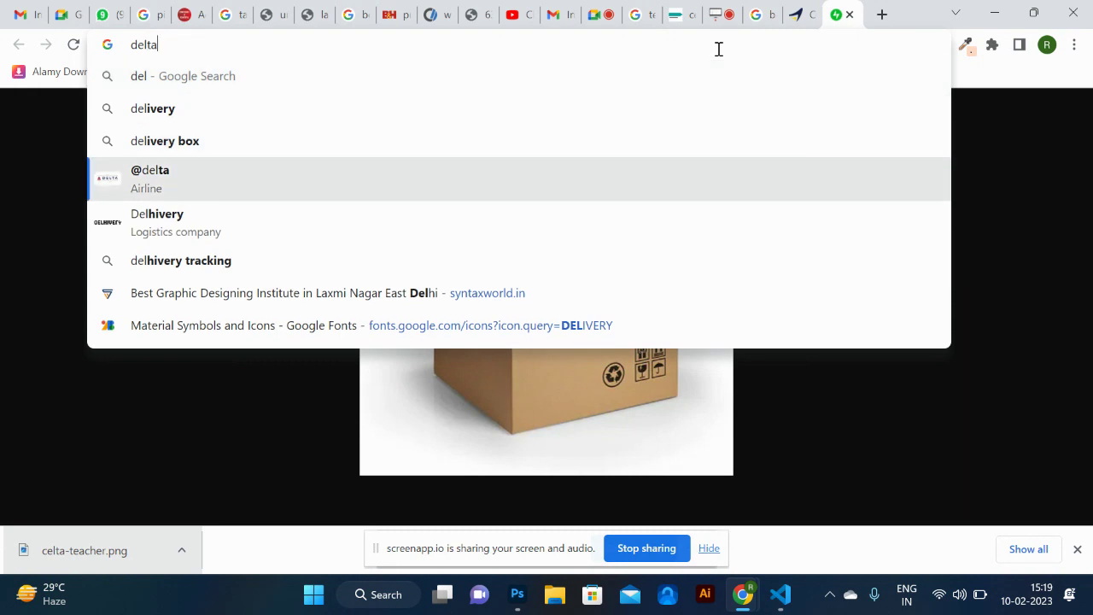
{"action": "key", "text": "Return"}
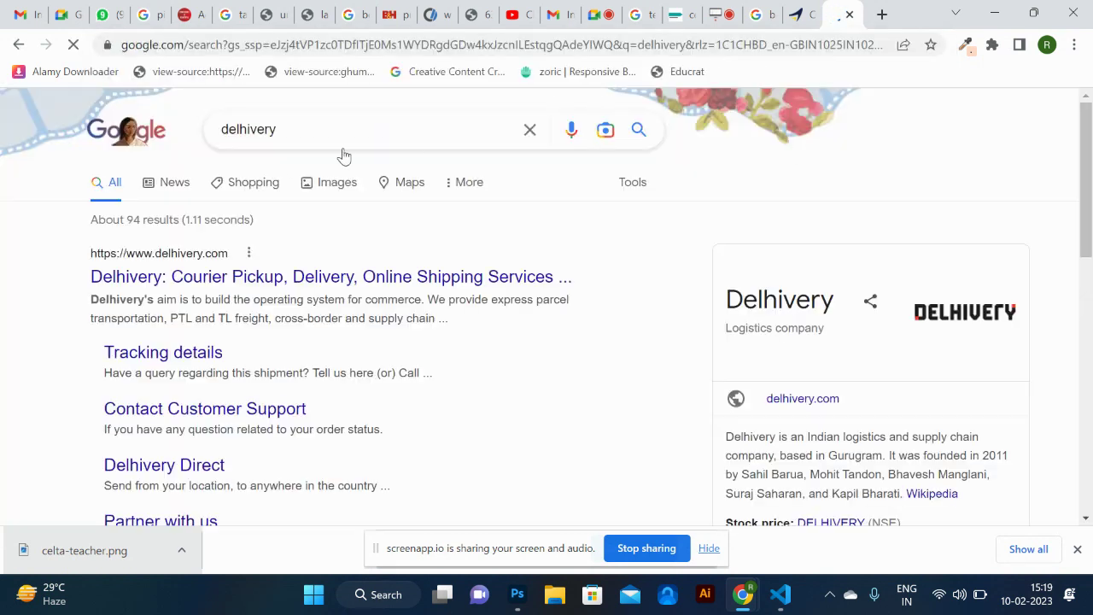
{"action": "left_click", "coordinate": [333, 135]}
{"action": "type", "text": "logo"}
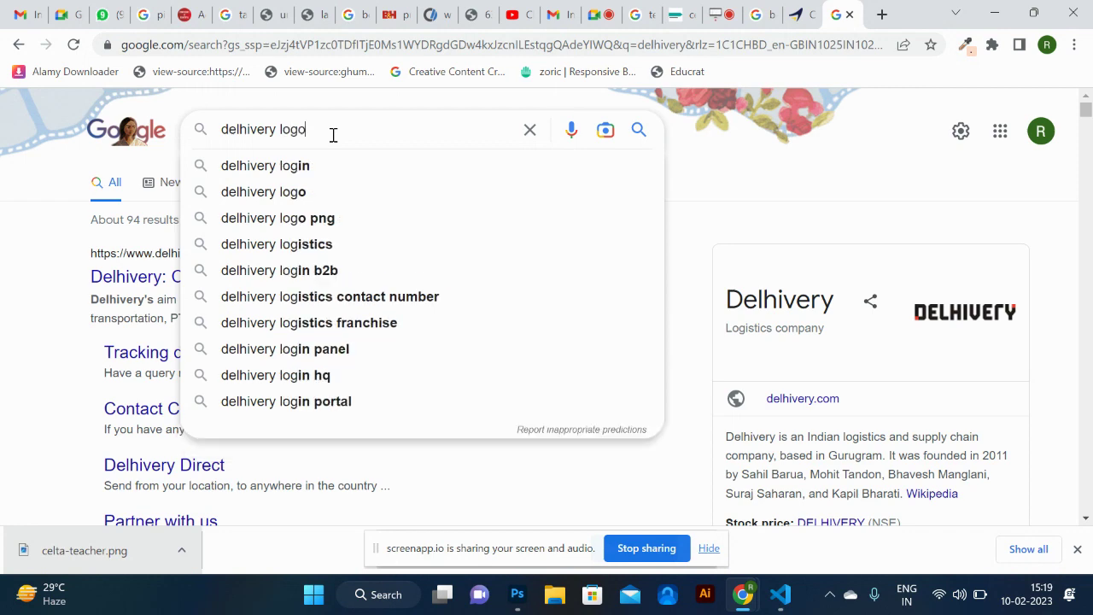
{"action": "key", "text": "Return"}
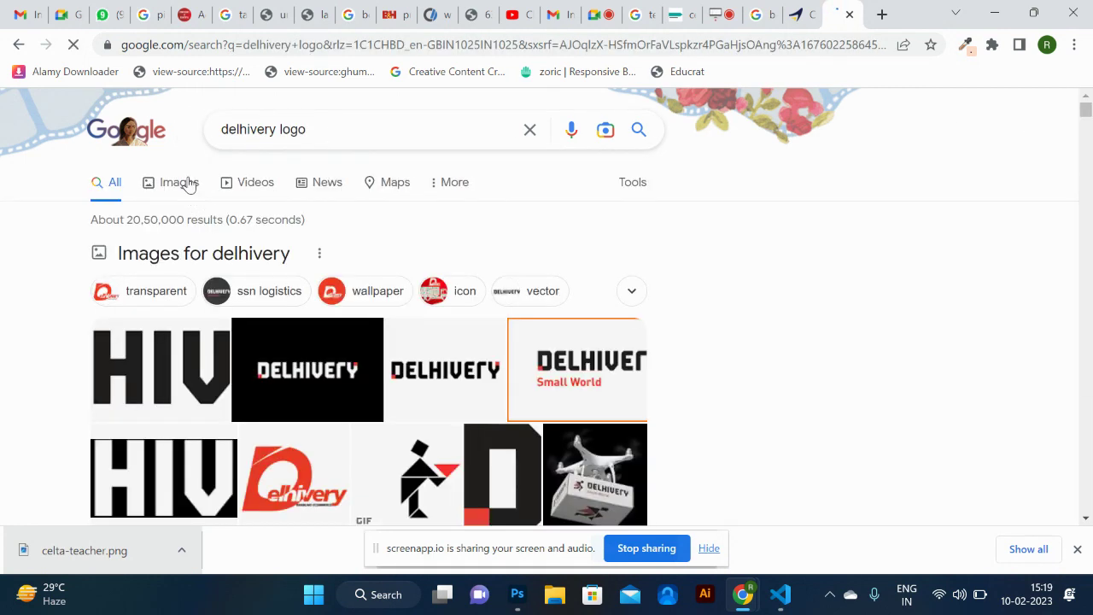
{"action": "left_click", "coordinate": [185, 180]}
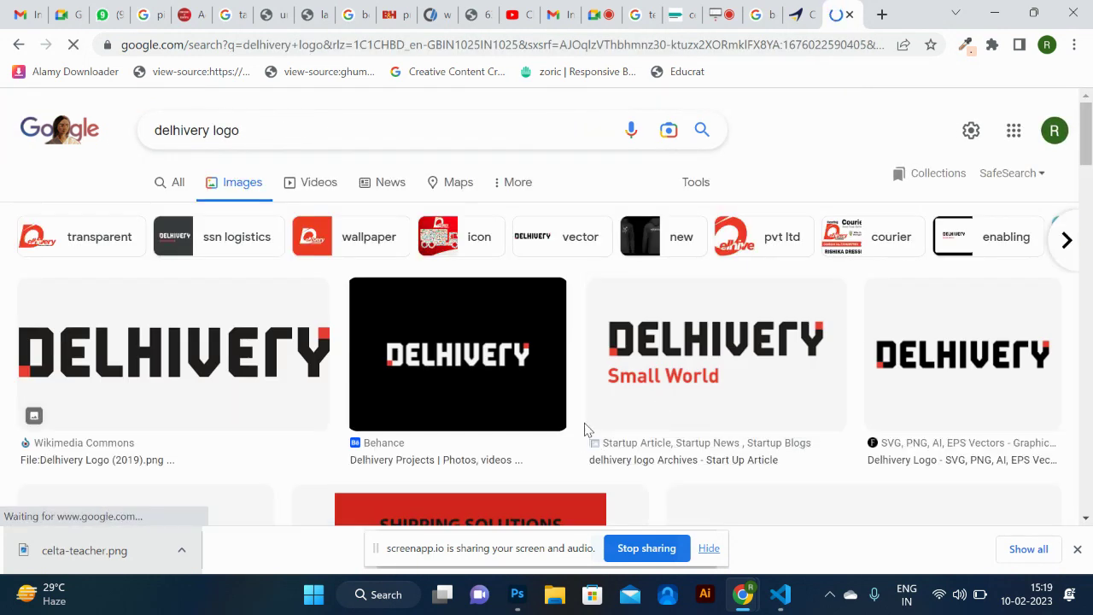
- Look through the Delhivery logo results, previewing the "Small World" logo and the courier figure
{"action": "scroll", "coordinate": [561, 361], "scroll_direction": "down", "scroll_amount": 2}
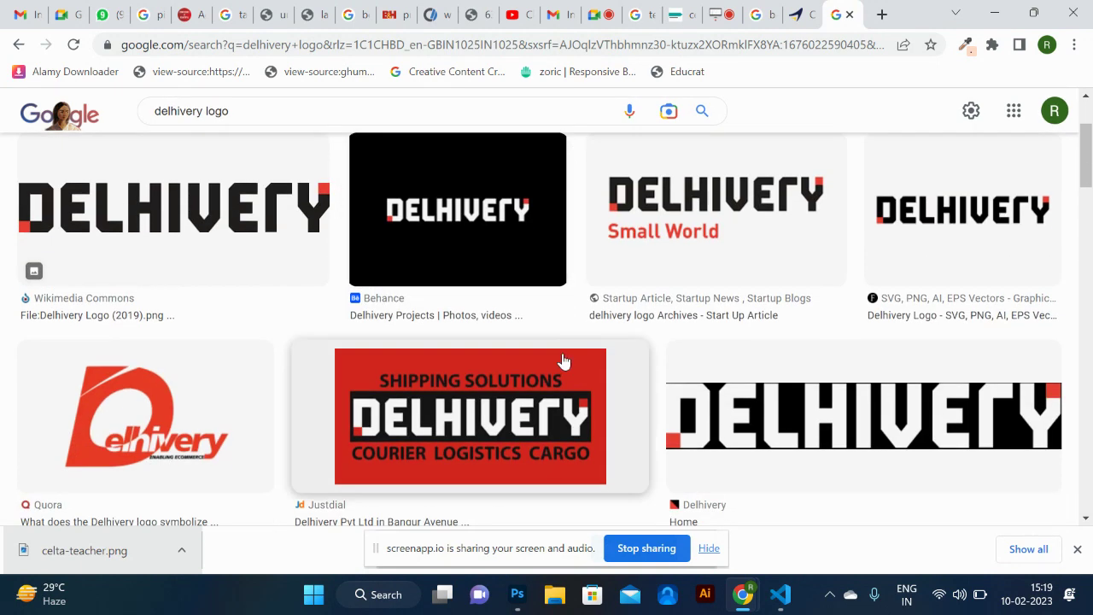
{"action": "scroll", "coordinate": [562, 362], "scroll_direction": "up", "scroll_amount": 1}
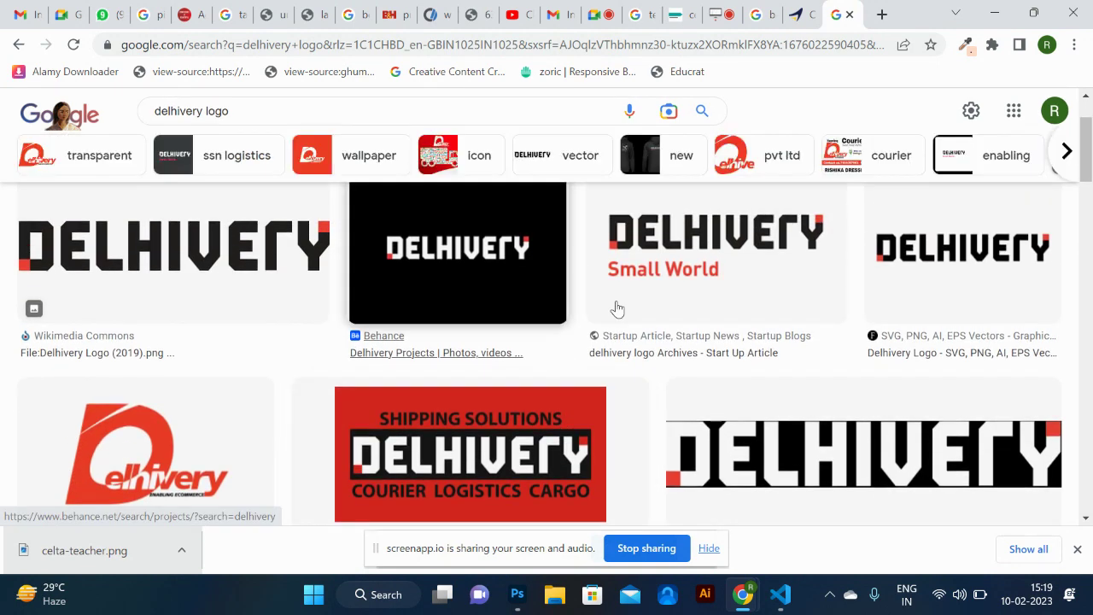
{"action": "left_click", "coordinate": [673, 237]}
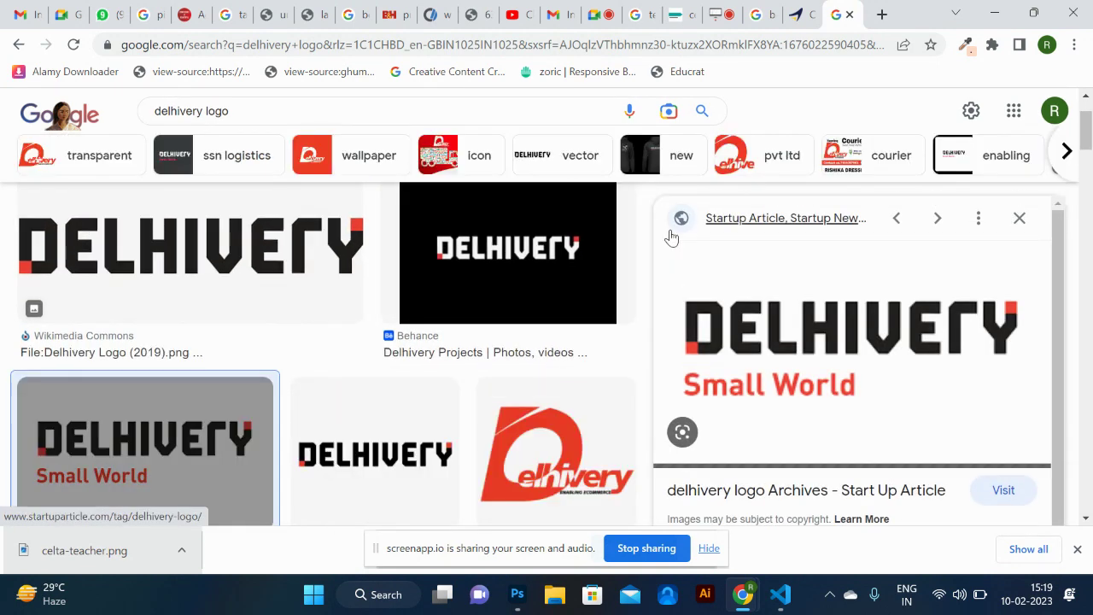
{"action": "right_click", "coordinate": [830, 354]}
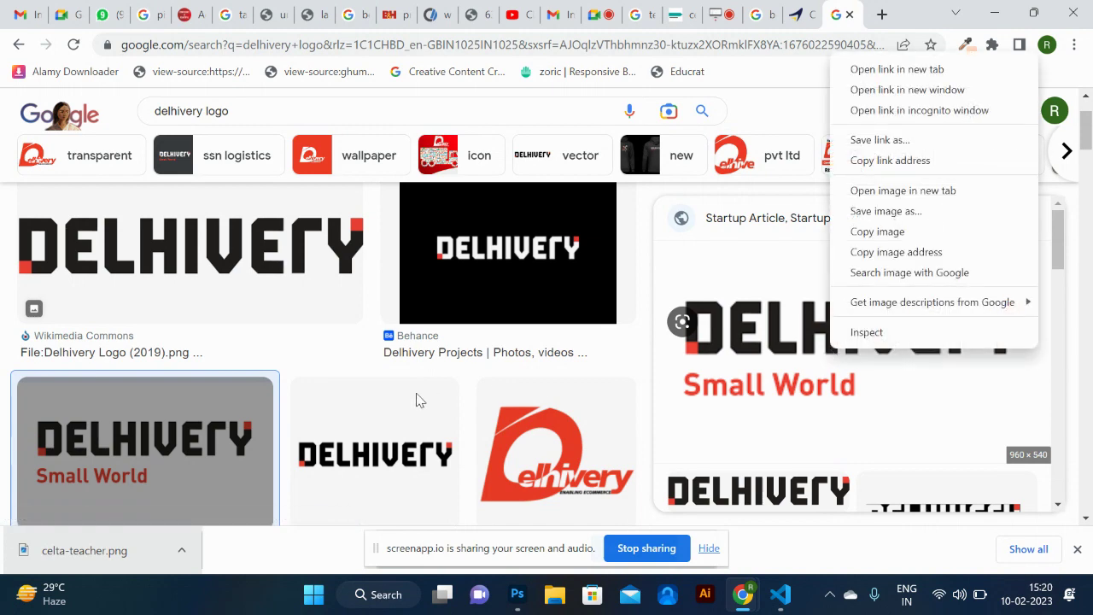
{"action": "scroll", "coordinate": [419, 400], "scroll_direction": "down", "scroll_amount": 2}
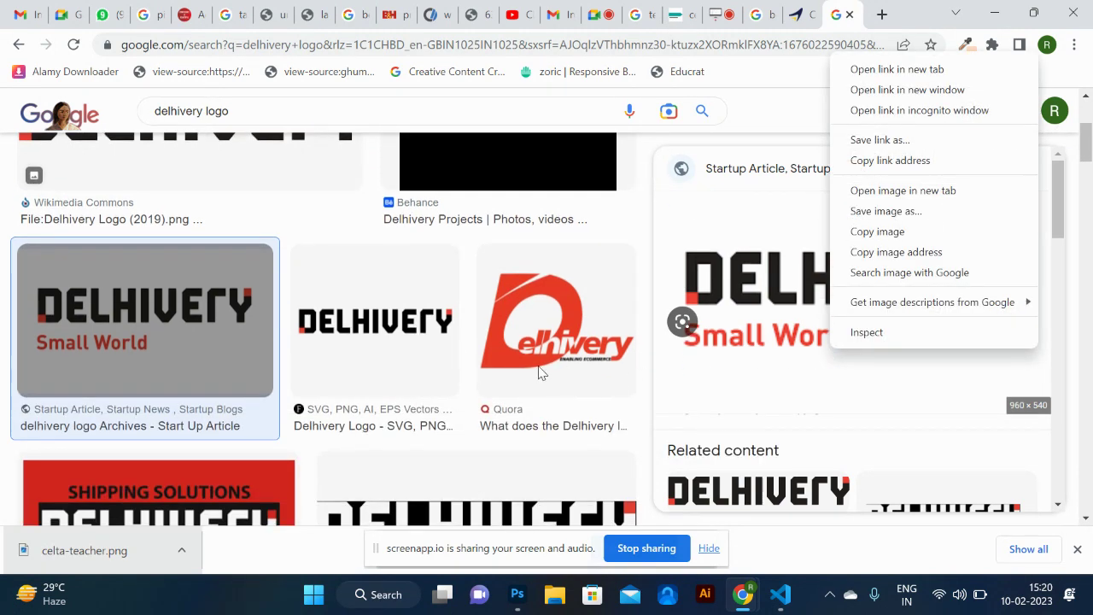
{"action": "scroll", "coordinate": [539, 372], "scroll_direction": "down", "scroll_amount": 4}
{"action": "scroll", "coordinate": [473, 398], "scroll_direction": "down", "scroll_amount": 2}
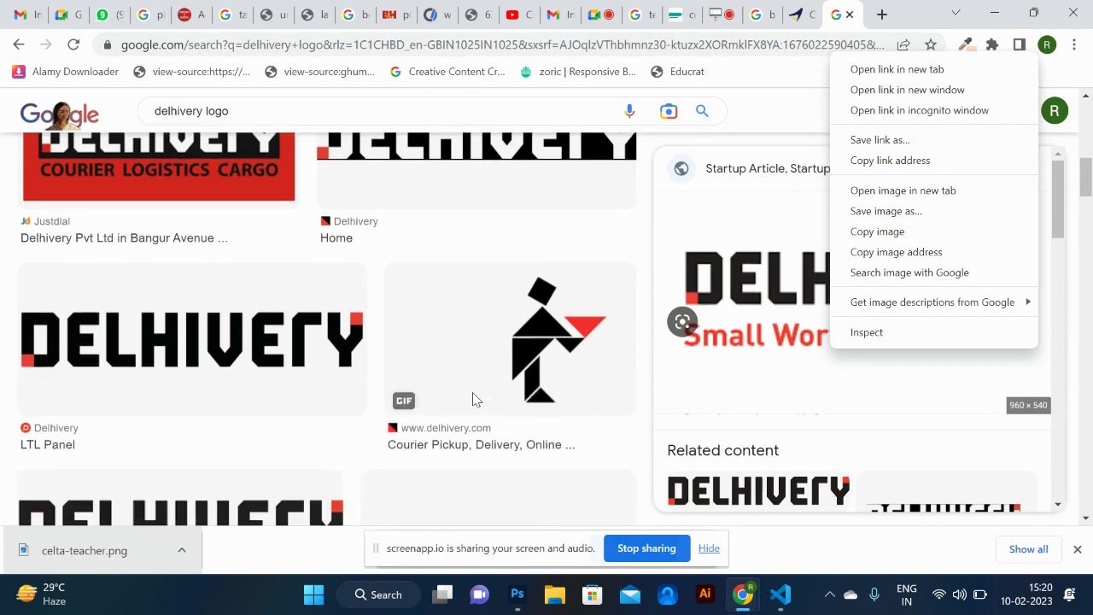
{"action": "left_click", "coordinate": [517, 363]}
{"action": "left_click", "coordinate": [517, 363]}
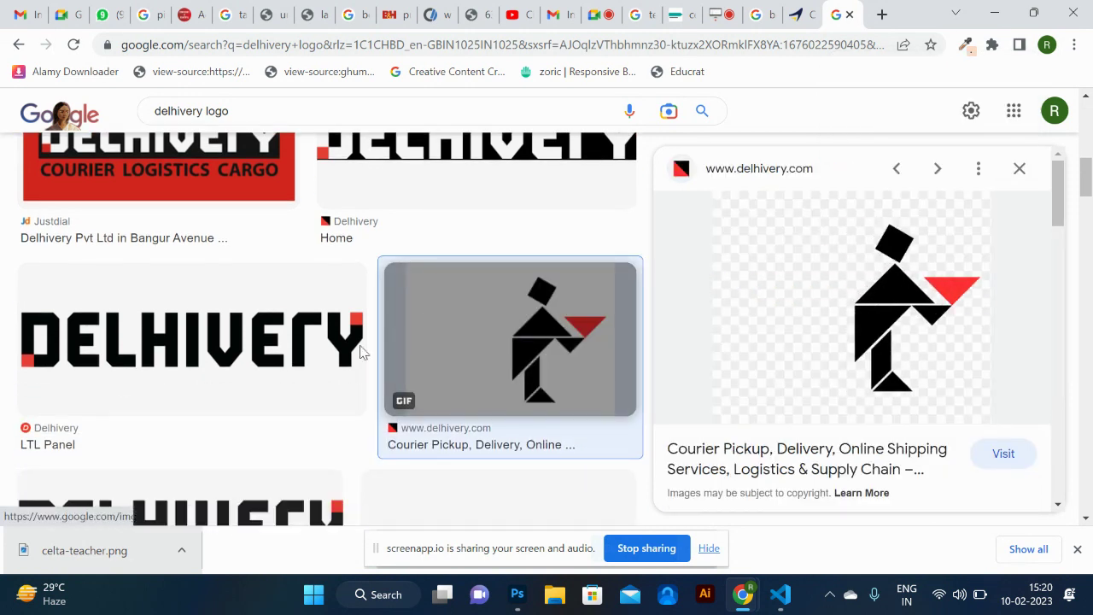
- Open the LTL Panel Delhivery logo in its own tab and save it as the PNG image Logo_1 in Pictures
{"action": "left_click", "coordinate": [293, 359]}
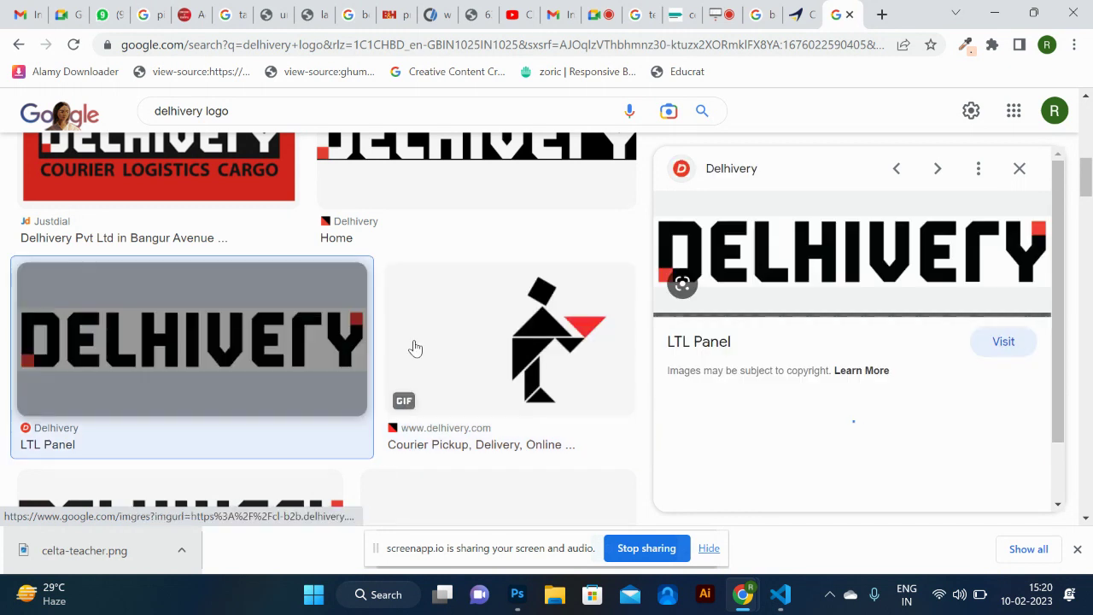
{"action": "right_click", "coordinate": [884, 270]}
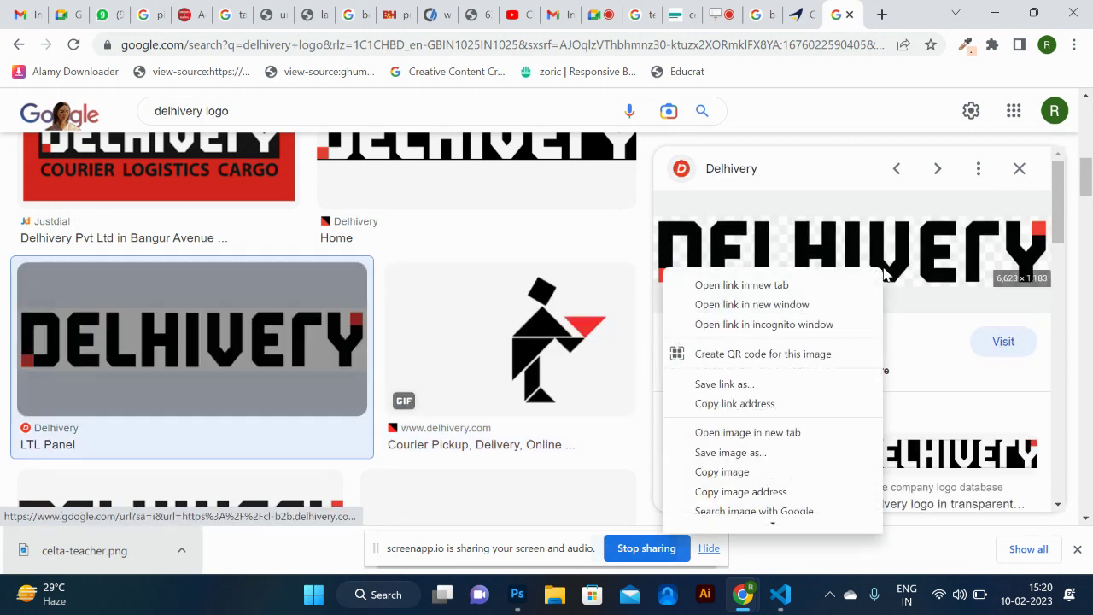
{"action": "left_click", "coordinate": [760, 433]}
{"action": "key", "text": "ctrl+Tab"}
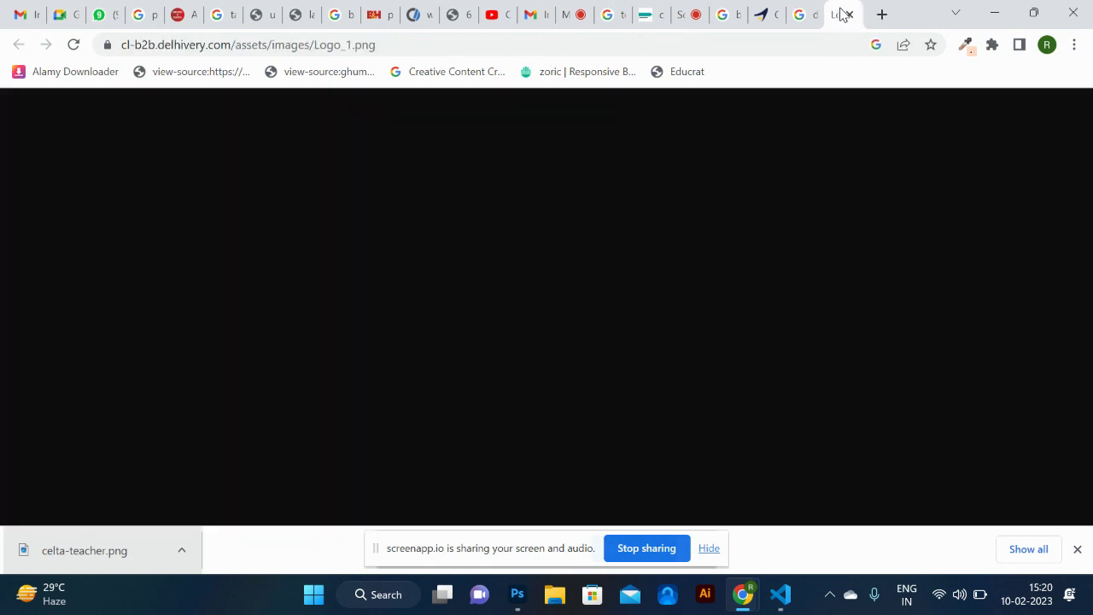
{"action": "right_click", "coordinate": [511, 341]}
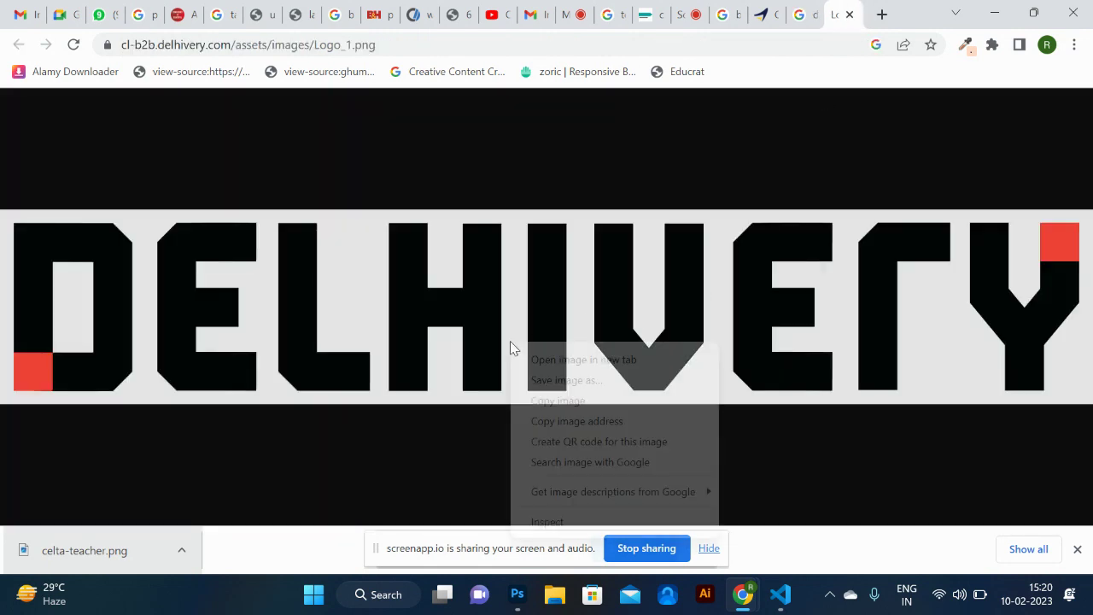
{"action": "left_click", "coordinate": [564, 380]}
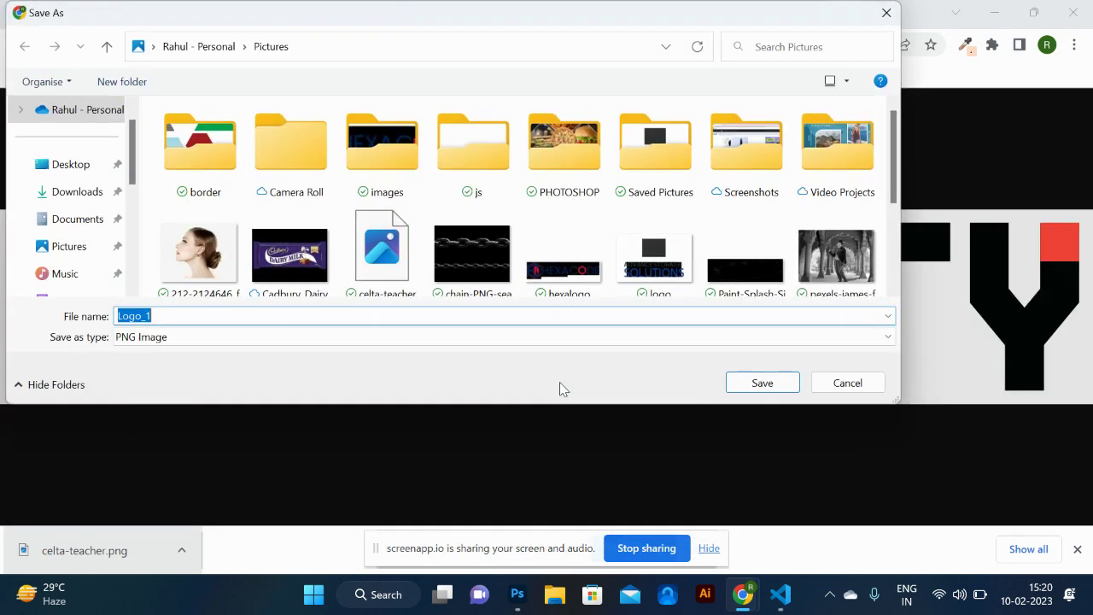
{"action": "left_click", "coordinate": [771, 382]}
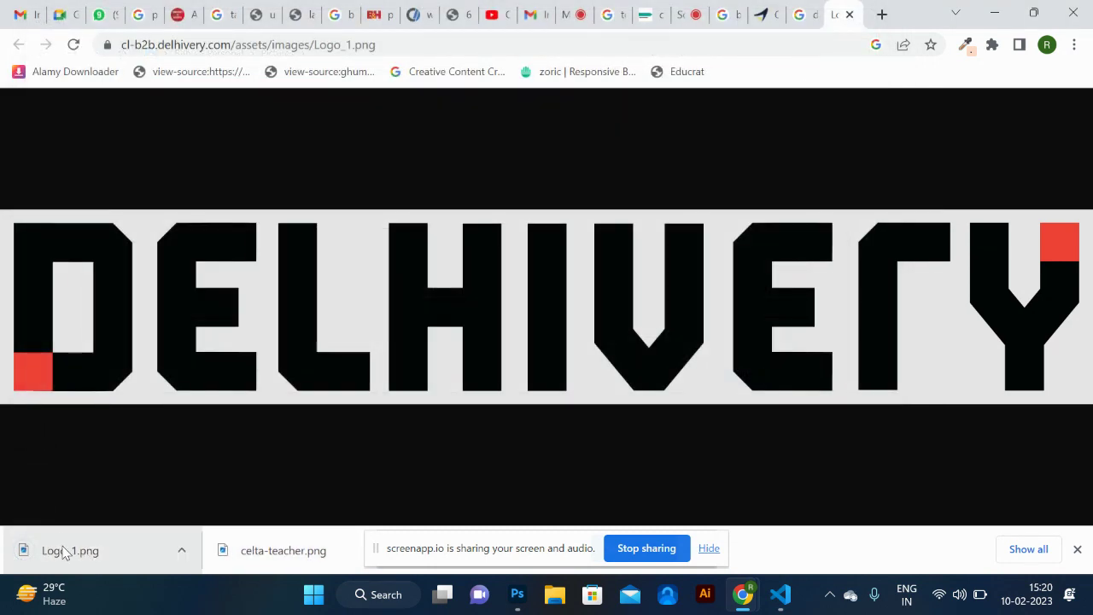
- Place the downloaded Logo_1.png in the Photoshop document, scaled to about 47% over the box's upper edge
{"action": "left_click_drag", "start_coordinate": [51, 554], "coordinate": [489, 364]}
{"action": "key", "text": "alt+Tab"}
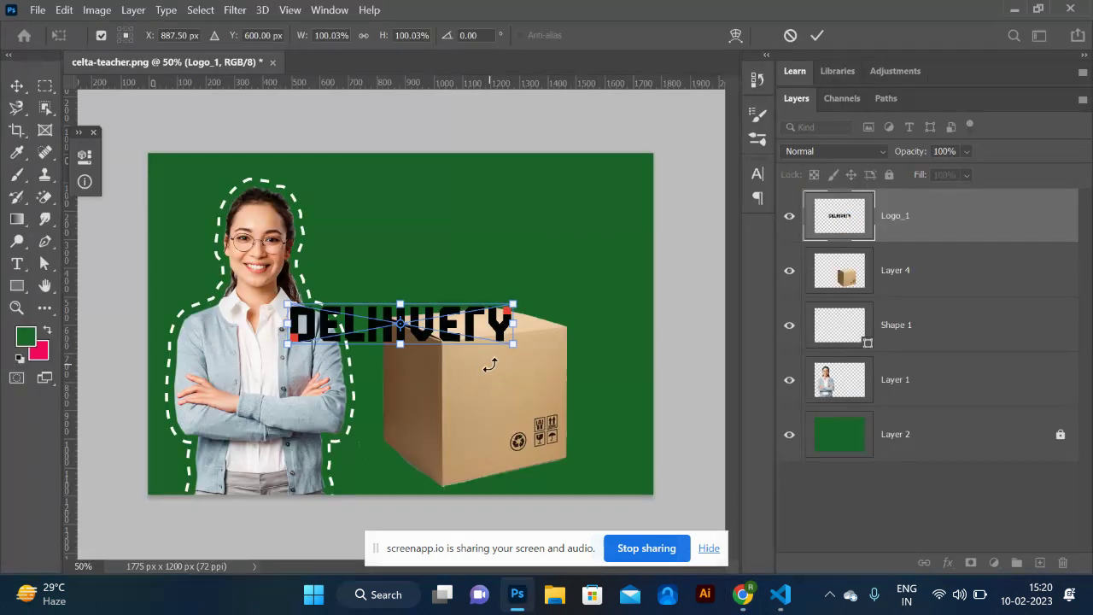
{"action": "left_click_drag", "start_coordinate": [450, 323], "coordinate": [549, 314]}
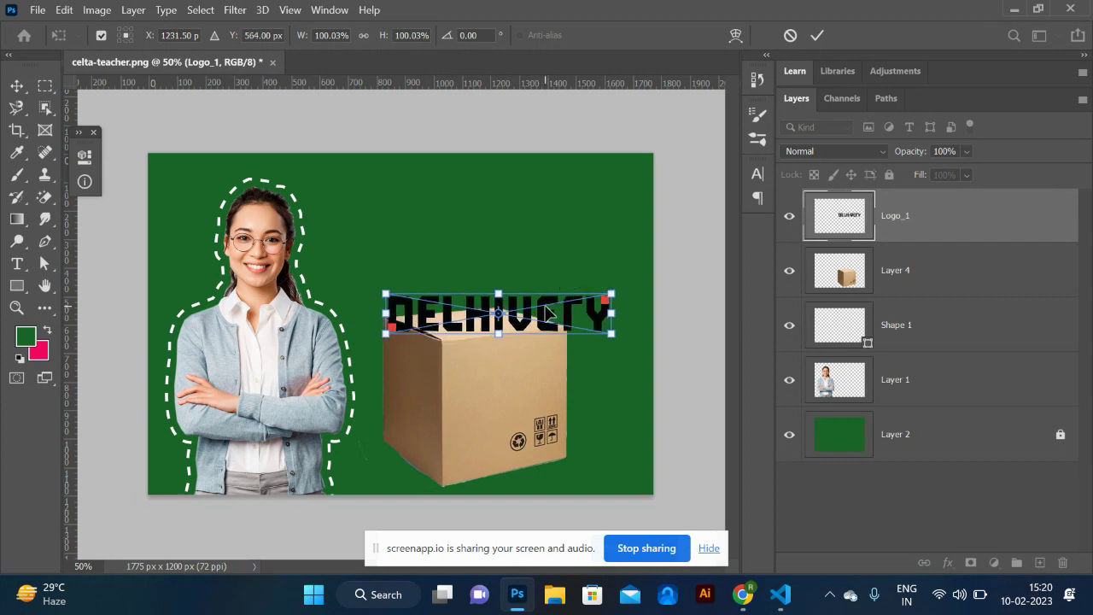
{"action": "left_click_drag", "start_coordinate": [615, 312], "coordinate": [556, 314]}
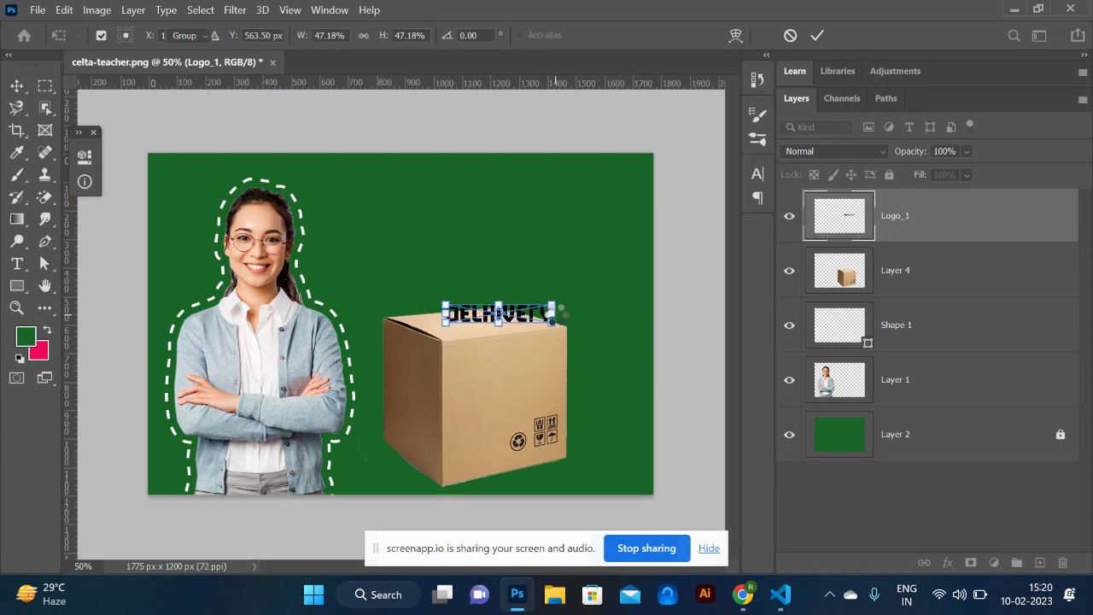
{"action": "key", "text": "Return"}
- Move the Delhivery logo up and left onto the green background above the box
{"action": "key", "text": "ctrl+plus"}
{"action": "key", "text": "ctrl+plus"}
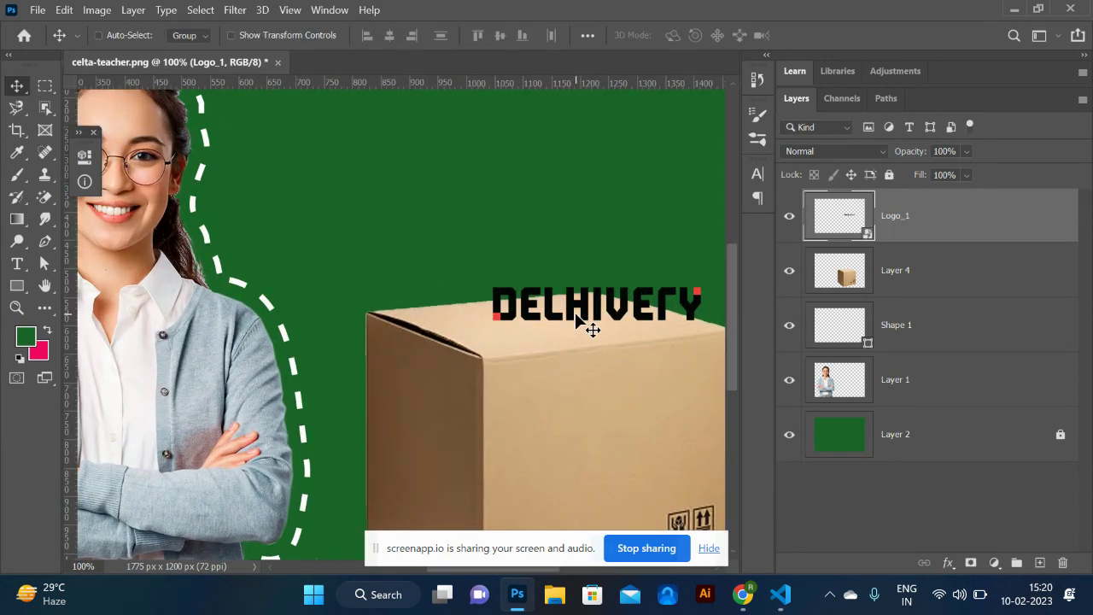
{"action": "left_click_drag", "start_coordinate": [579, 306], "coordinate": [556, 175]}
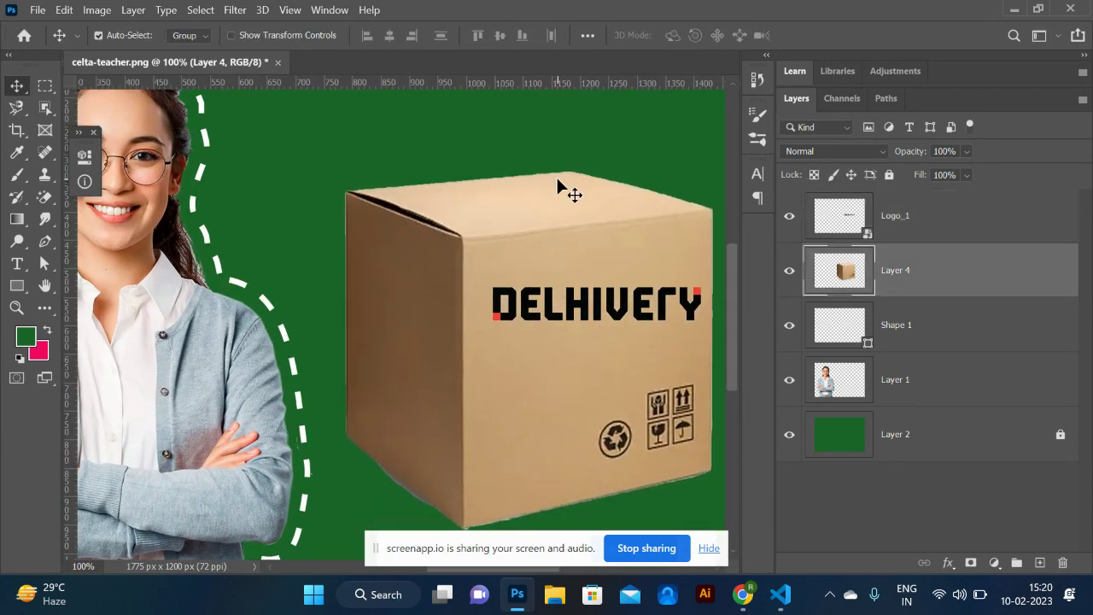
{"action": "key", "text": "ctrl+z"}
{"action": "left_click_drag", "start_coordinate": [655, 317], "coordinate": [583, 184]}
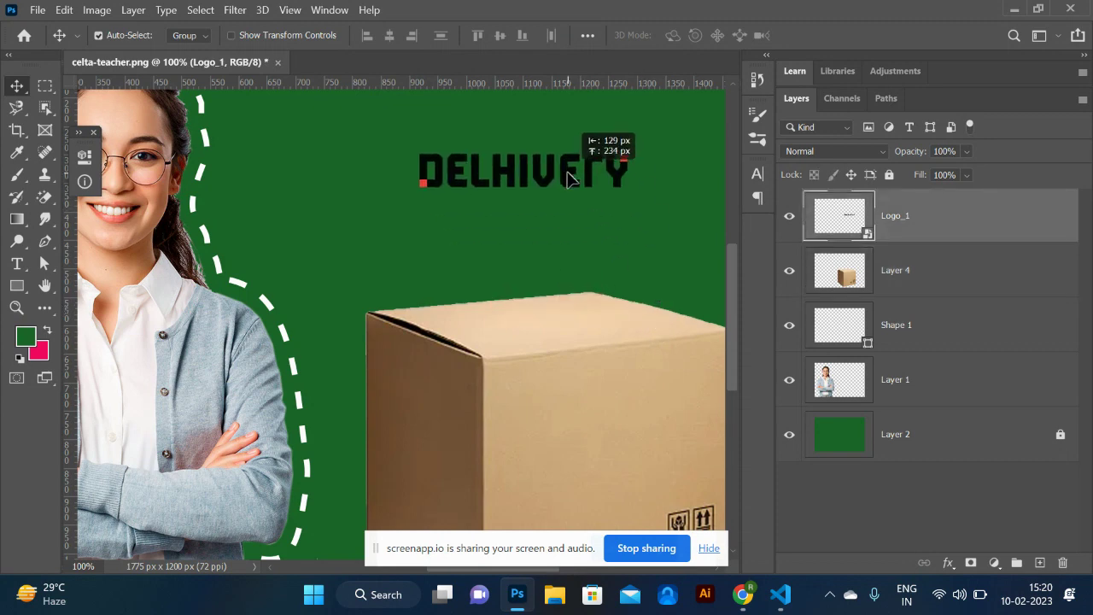
- Rasterize the Logo_1 layer and load its outline as a selection
{"action": "right_click", "coordinate": [946, 220]}
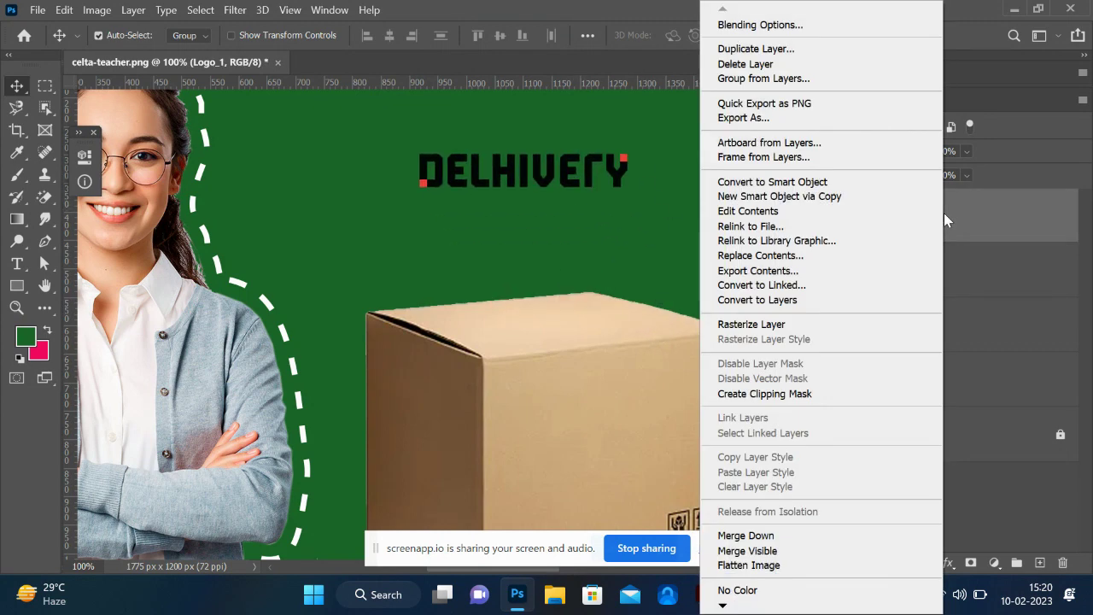
{"action": "left_click", "coordinate": [756, 326]}
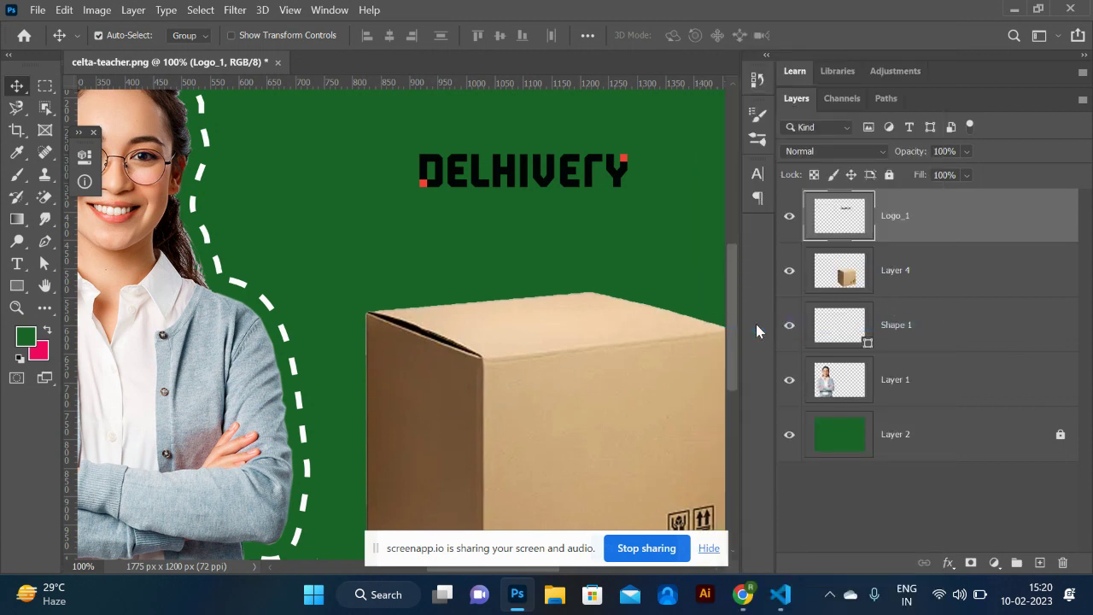
{"action": "left_click", "coordinate": [838, 221], "text": "ctrl"}
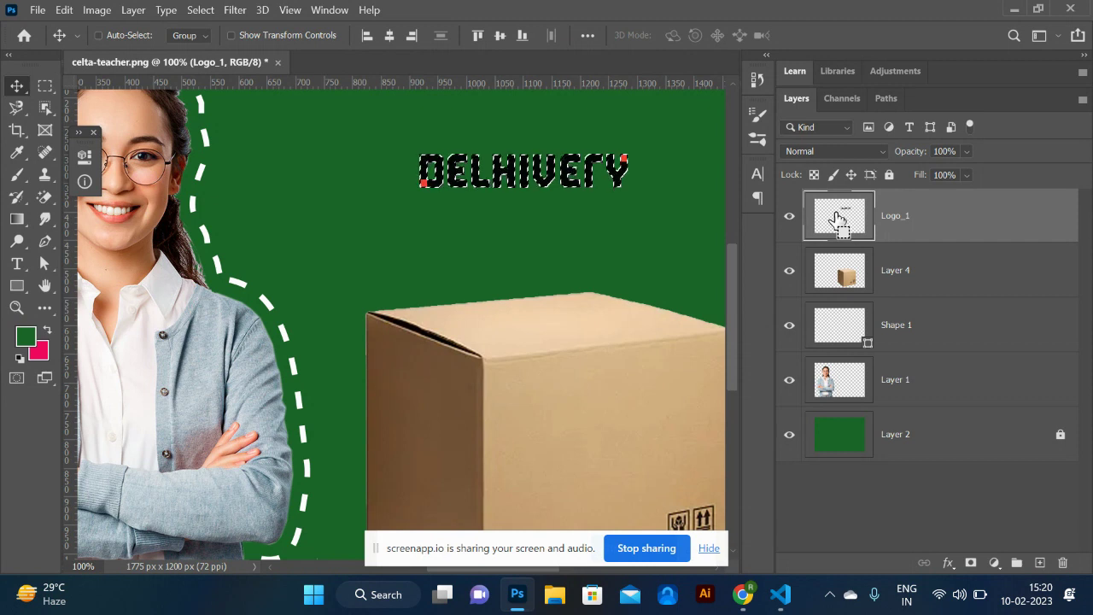
- Expand the logo selection by 1 pixel and cut the lettering out of the Logo_1 layer
{"action": "left_click", "coordinate": [200, 10]}
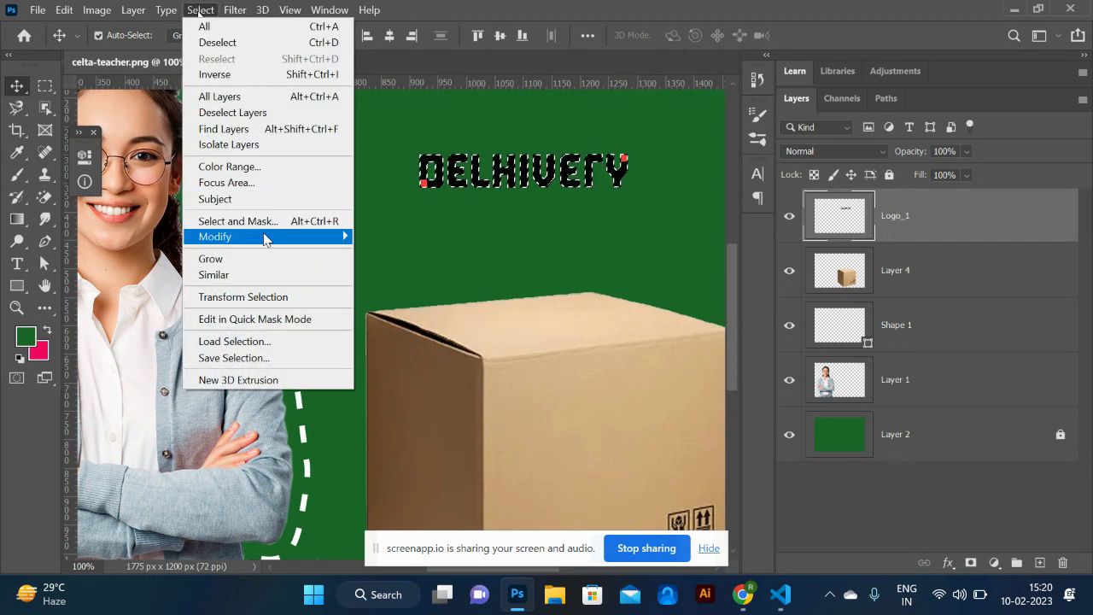
{"action": "mouse_move", "coordinate": [267, 242]}
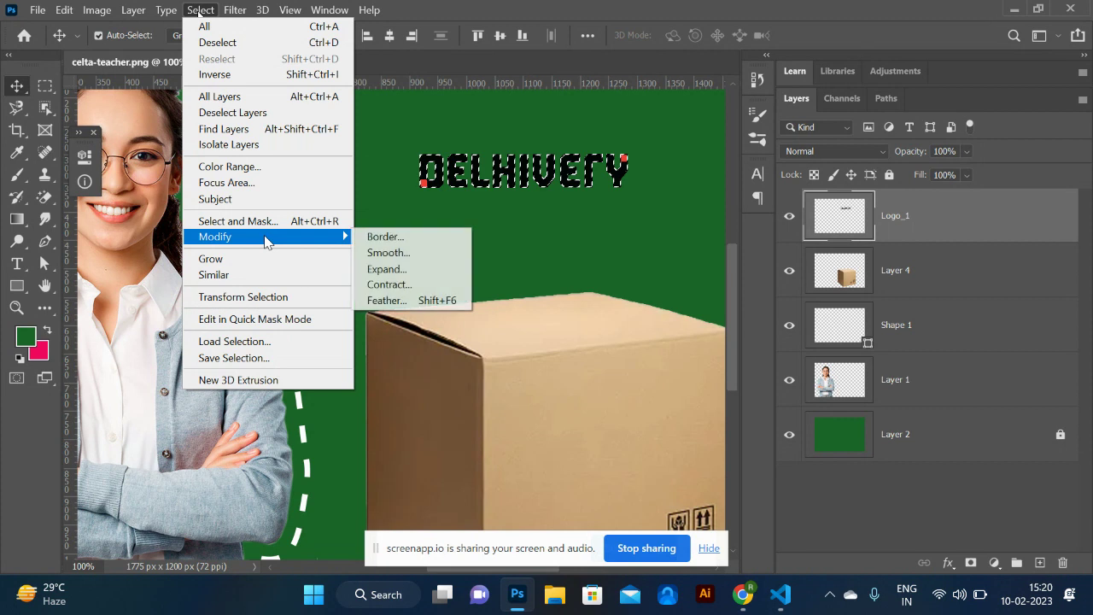
{"action": "left_click", "coordinate": [400, 272]}
{"action": "type", "text": "5"}
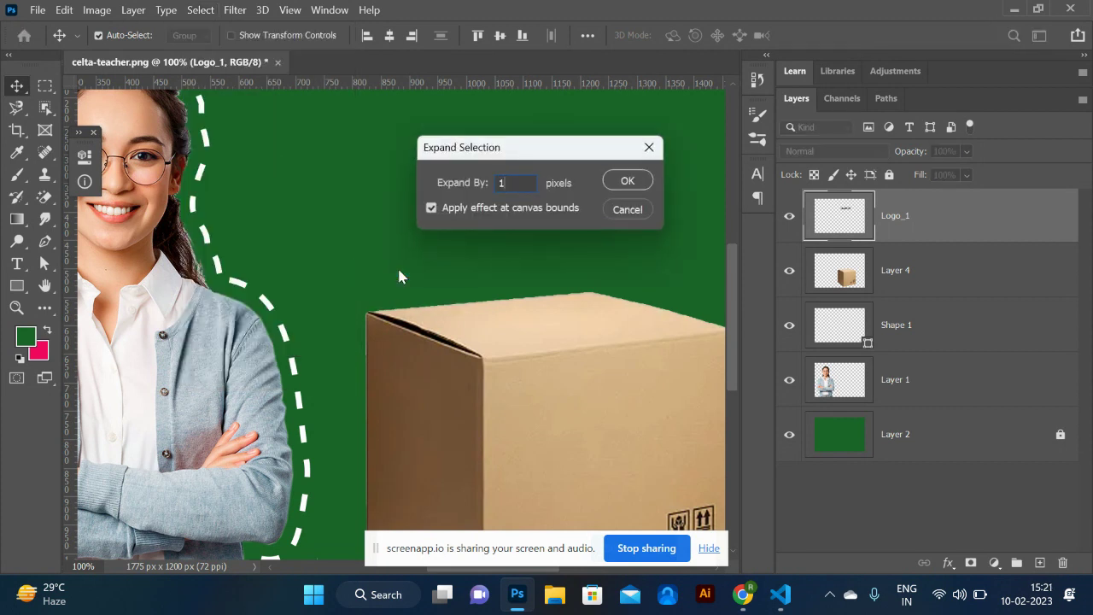
{"action": "key", "text": "Return"}
{"action": "key", "text": "Delete"}
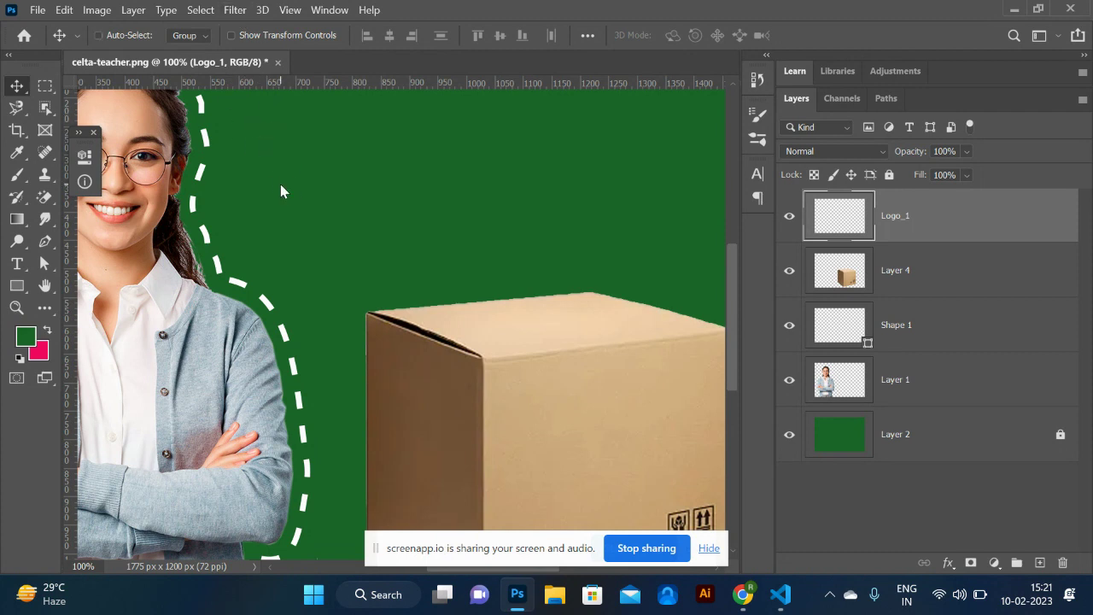
- Open the Vanishing Point filter and define a perspective plane on the box's top face, nudging its back-left corner inward
{"action": "key", "text": "ctrl+alt+v"}
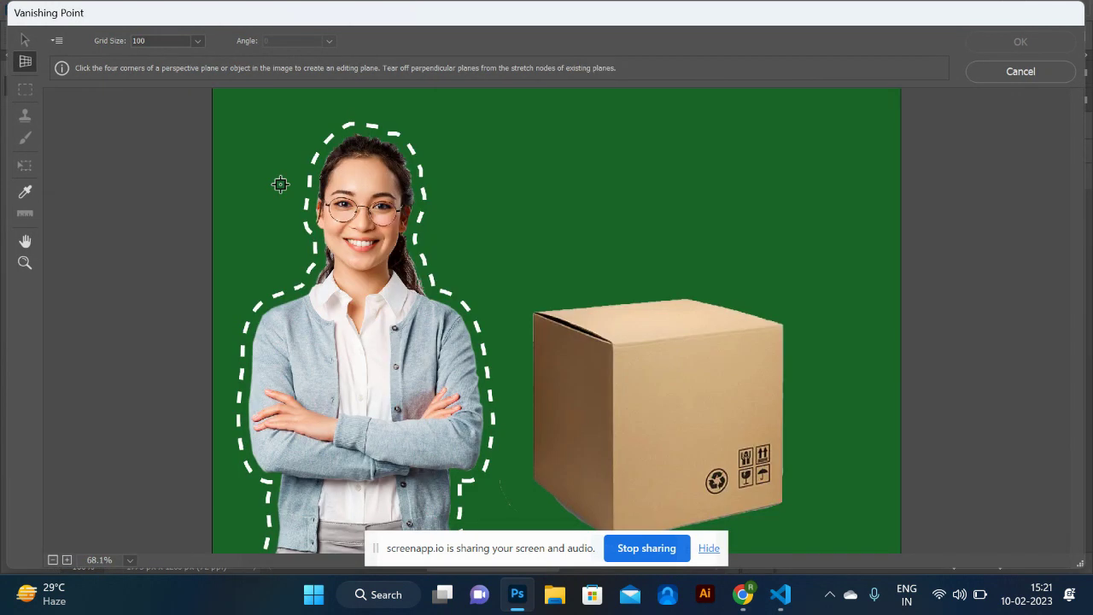
{"action": "left_click", "coordinate": [553, 311]}
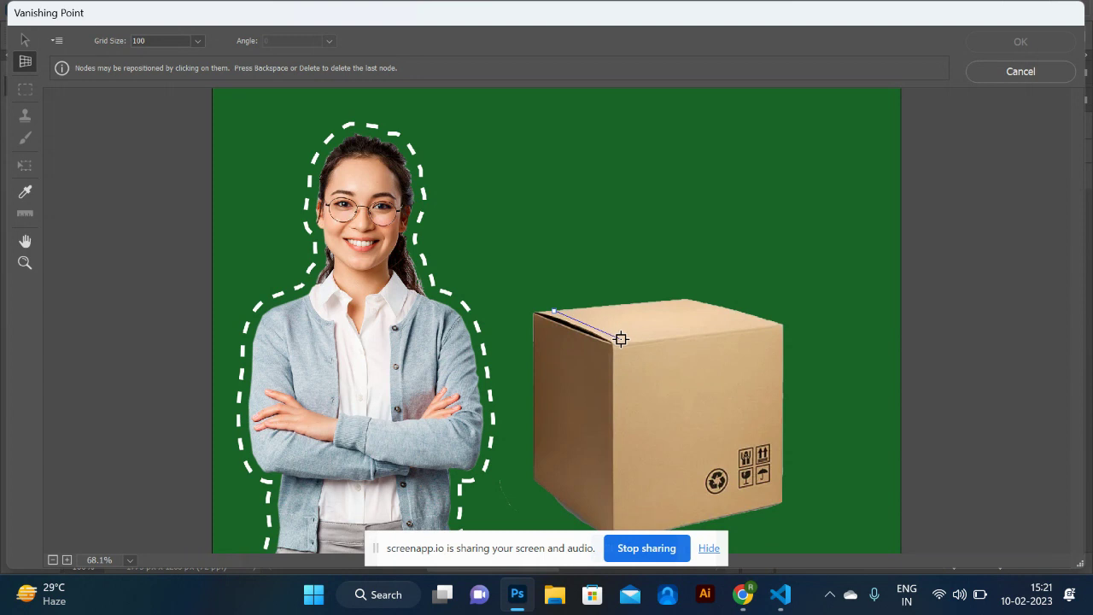
{"action": "left_click", "coordinate": [621, 339]}
{"action": "left_click", "coordinate": [749, 322]}
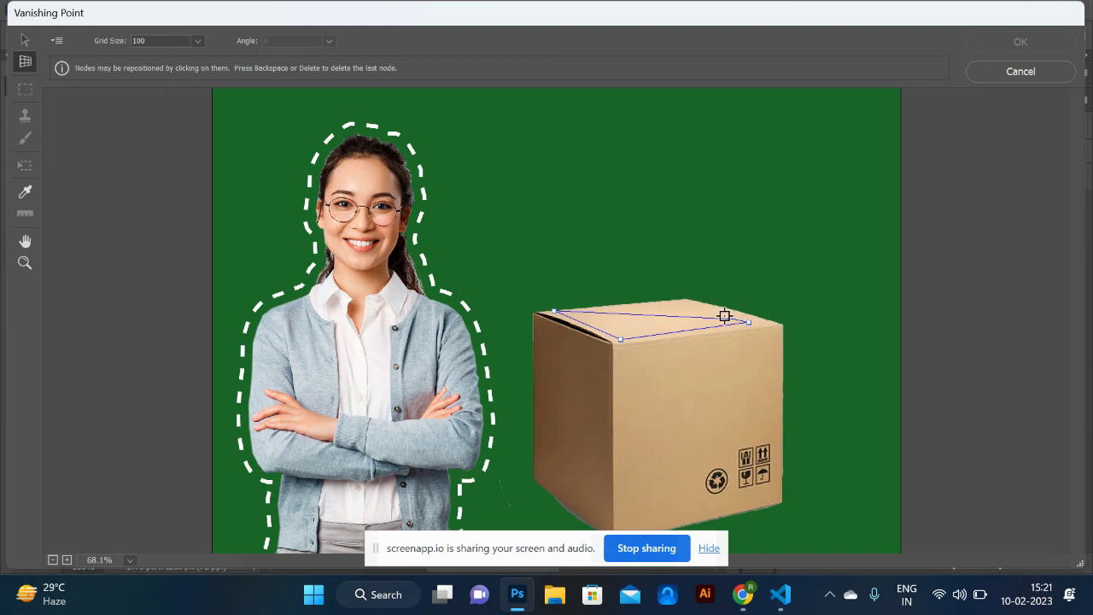
{"action": "left_click", "coordinate": [684, 301]}
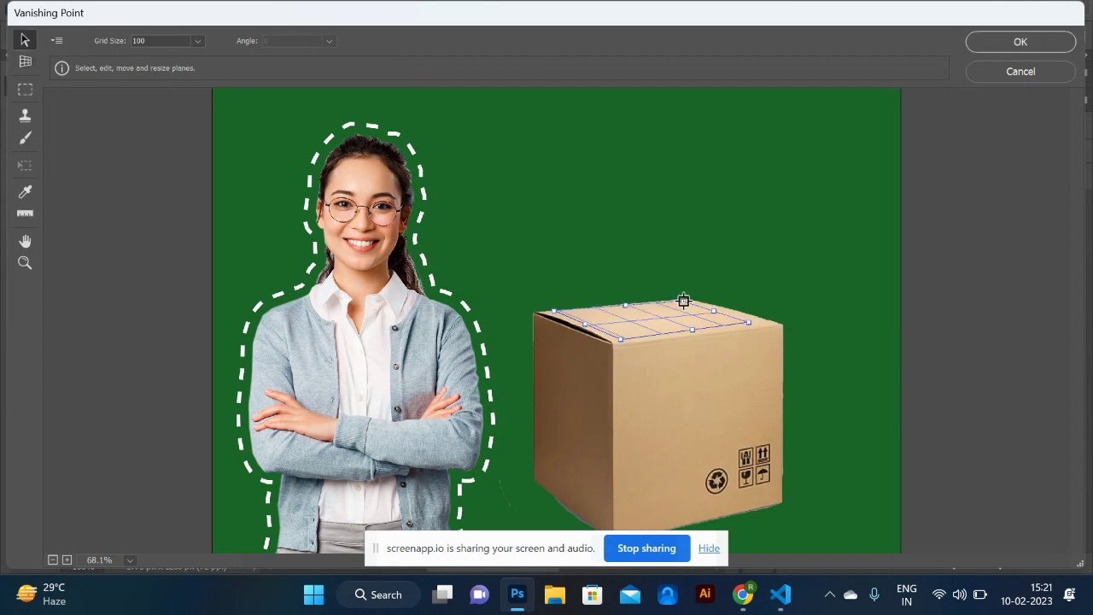
{"action": "key", "text": "alt"}
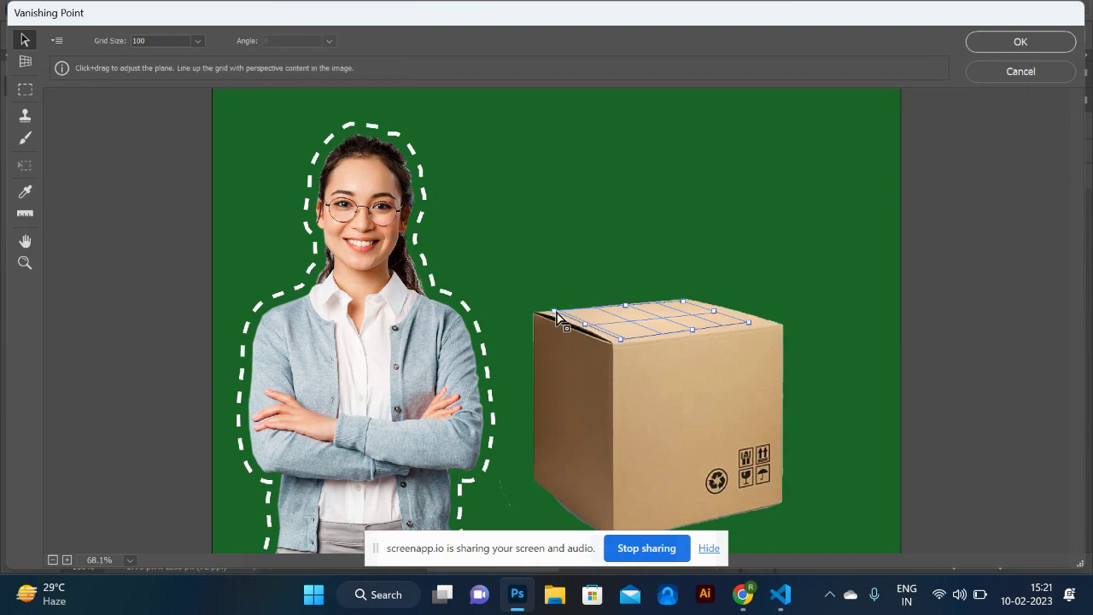
{"action": "left_click_drag", "start_coordinate": [554, 314], "coordinate": [566, 318]}
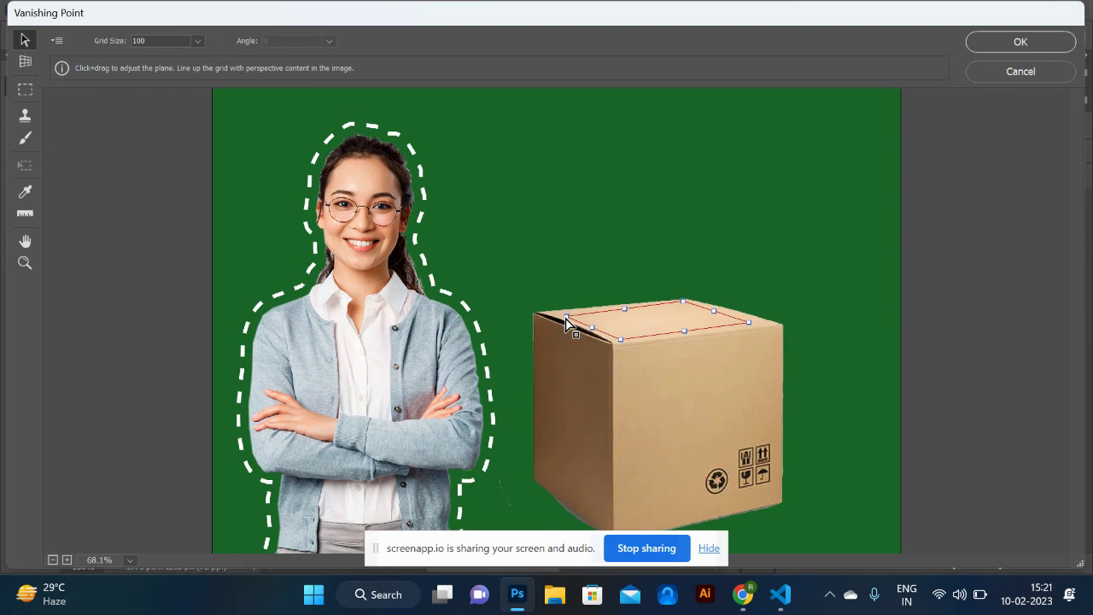
- Paste the Delhivery logo onto the top-face plane, scale it down to fit within the plane, and apply the filter
{"action": "key", "text": "ctrl+v"}
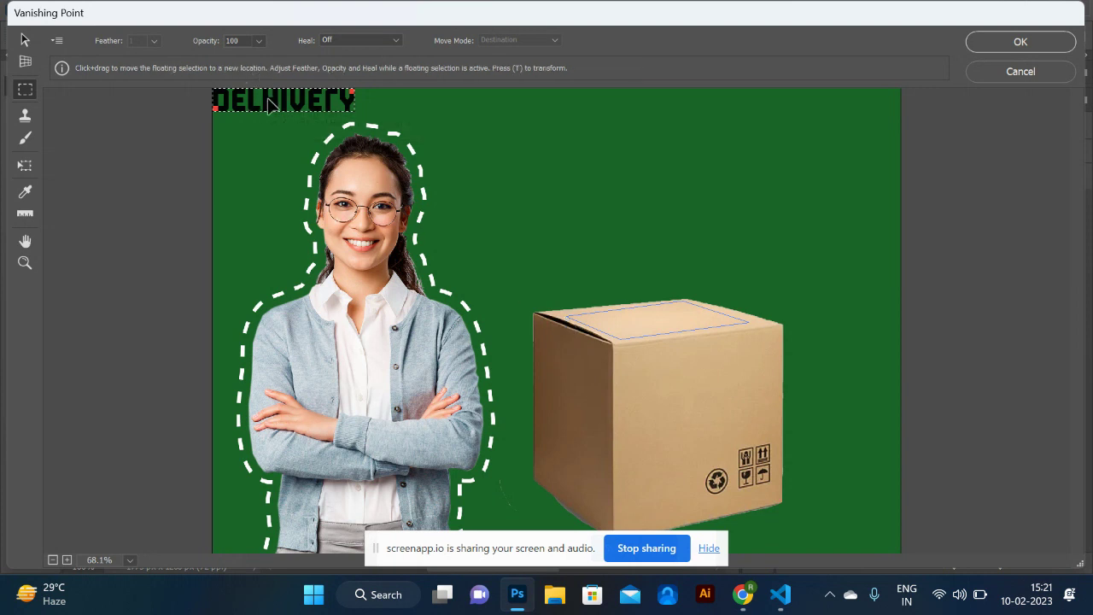
{"action": "left_click_drag", "start_coordinate": [267, 104], "coordinate": [715, 318]}
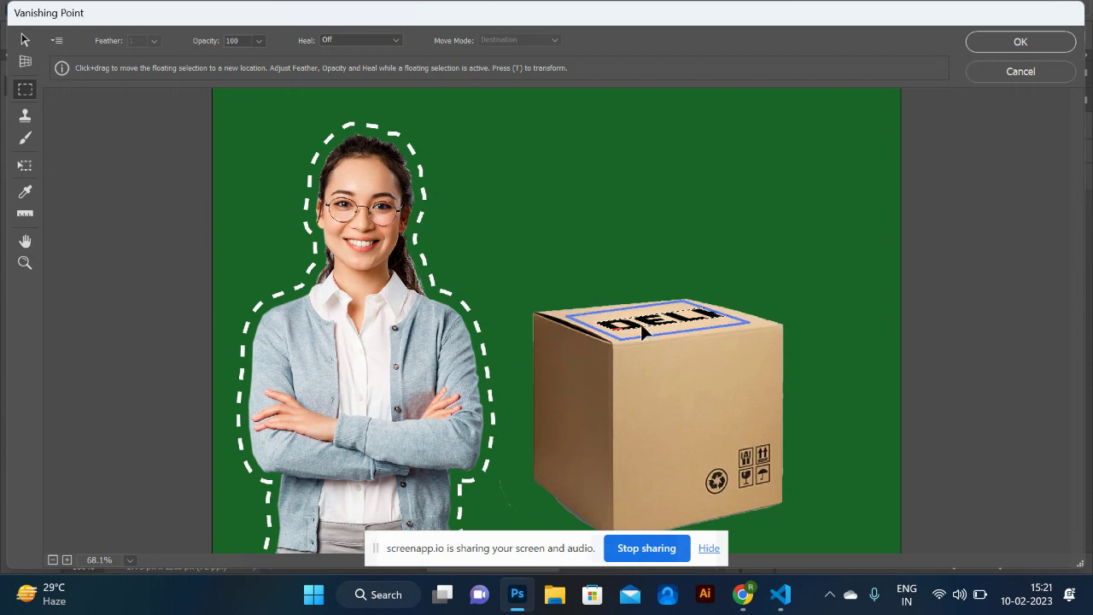
{"action": "left_click", "coordinate": [24, 165]}
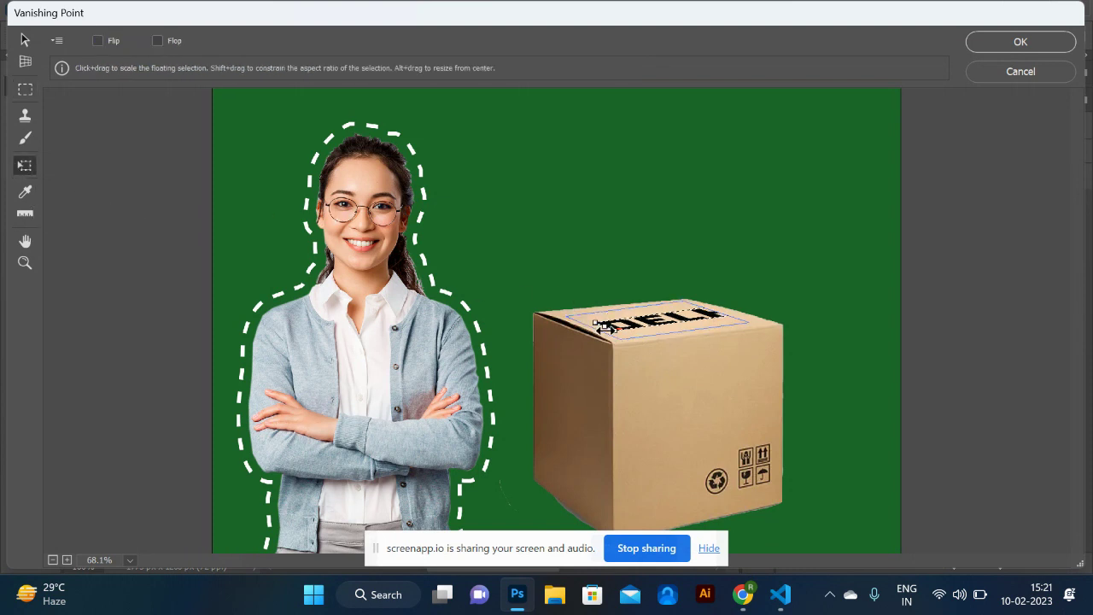
{"action": "left_click_drag", "start_coordinate": [605, 327], "coordinate": [643, 312]}
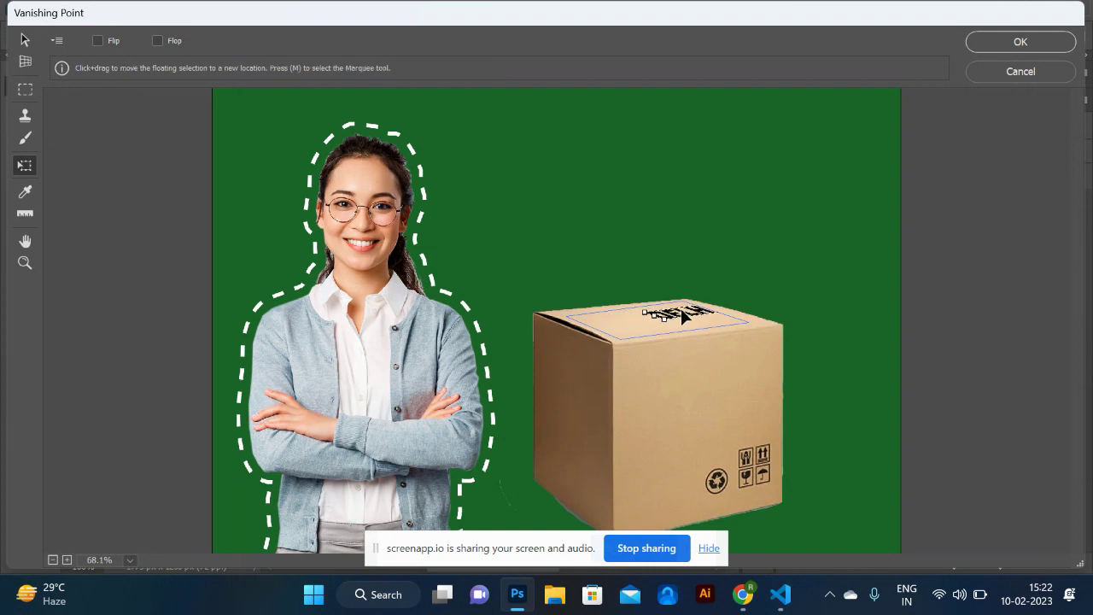
{"action": "key", "text": "ctrl+z"}
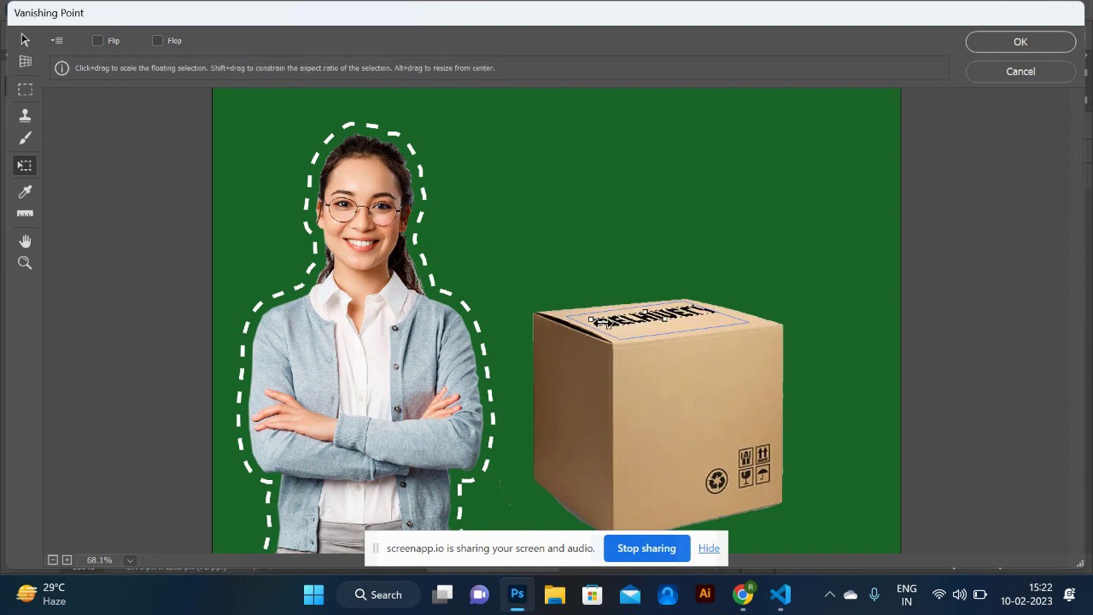
{"action": "left_click_drag", "start_coordinate": [598, 322], "coordinate": [662, 318]}
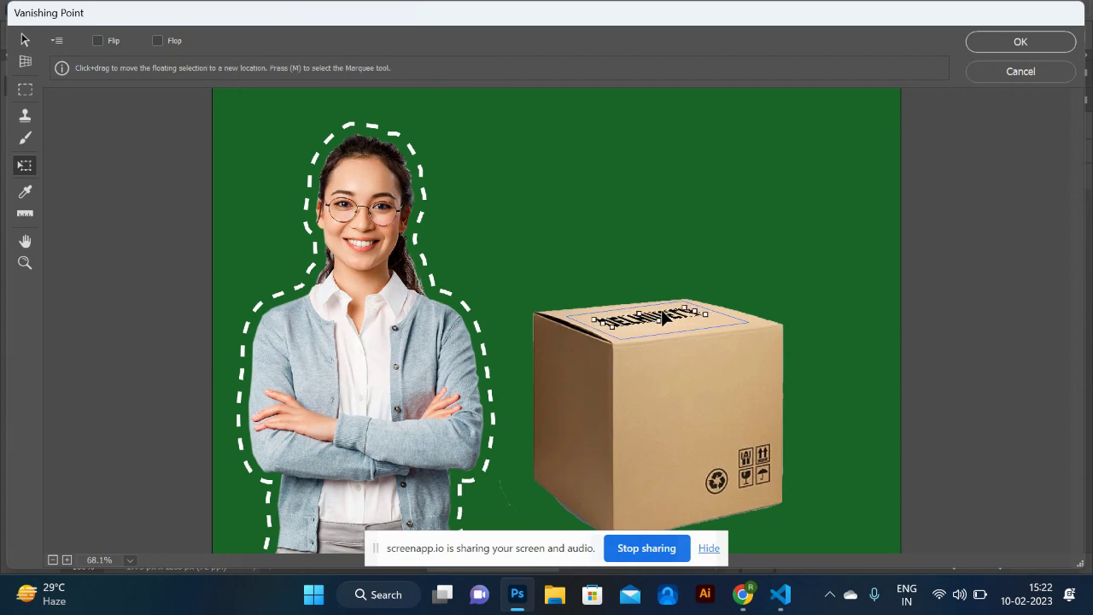
{"action": "key", "text": "Return"}
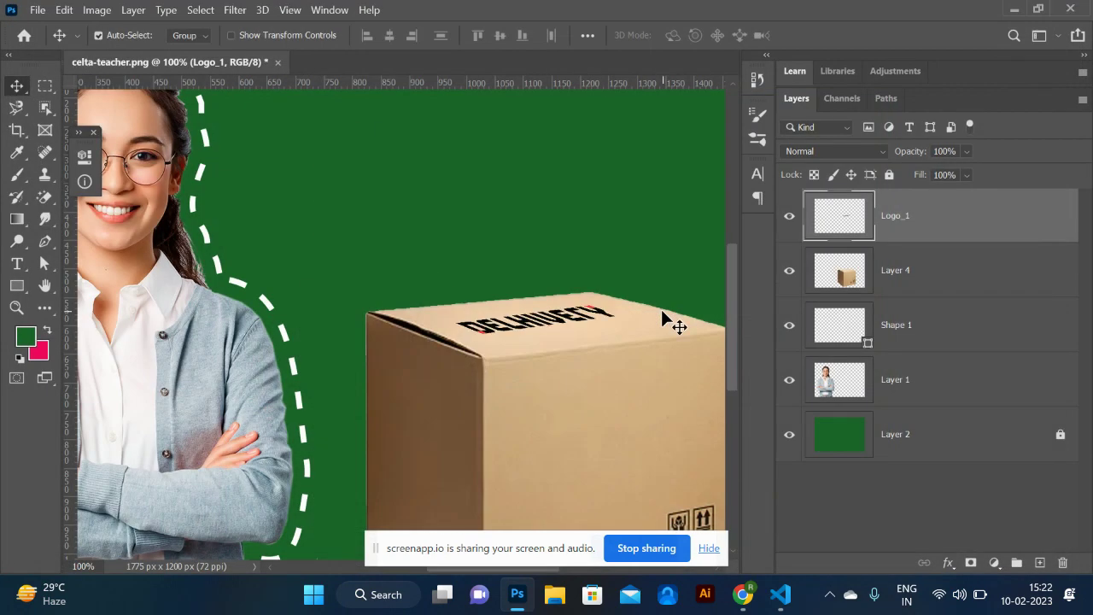
- On a new layer, fill a wide rectangle above the box with the pink background colour and cut it from the layer
{"action": "key", "text": "ctrl+minus"}
{"action": "key", "text": "ctrl+minus"}
{"action": "key", "text": "ctrl+minus"}
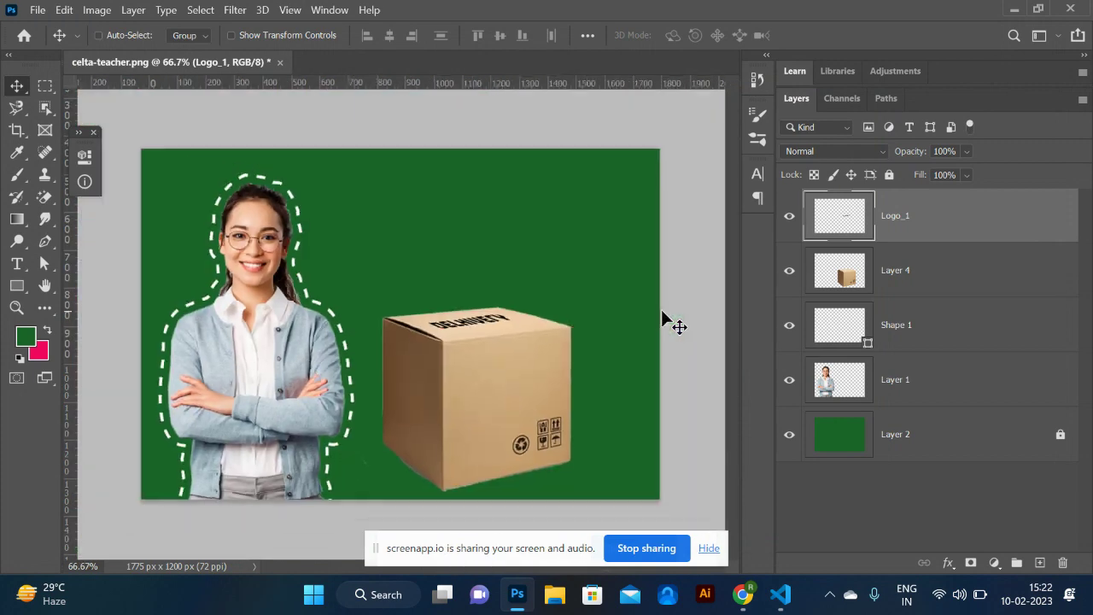
{"action": "key", "text": "ctrl+plus"}
{"action": "key", "text": "ctrl+plus"}
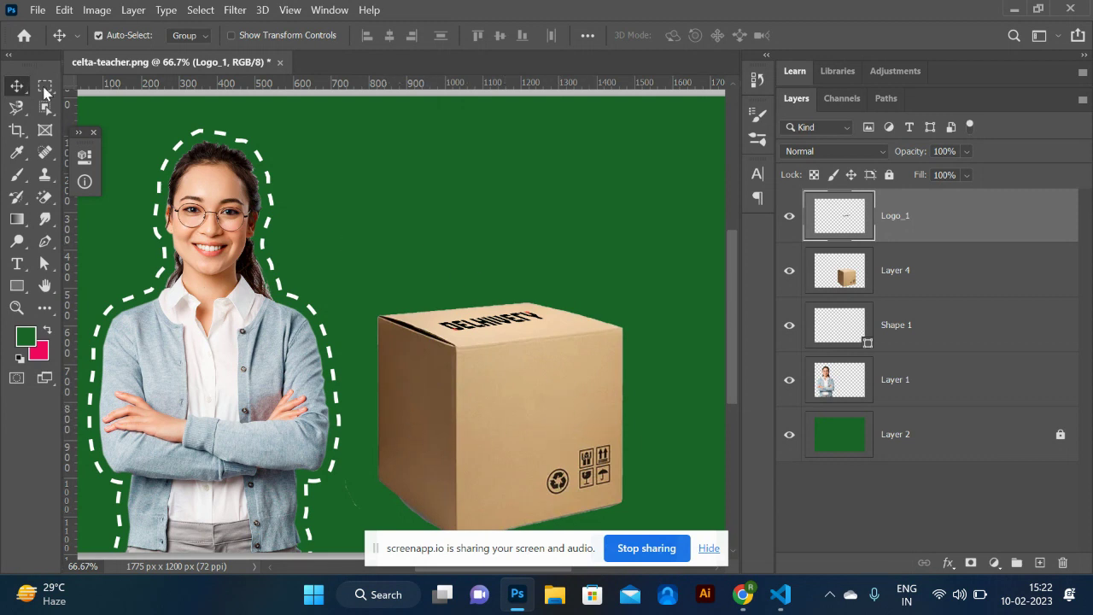
{"action": "left_click", "coordinate": [45, 86]}
{"action": "left_click_drag", "start_coordinate": [388, 159], "coordinate": [607, 200]}
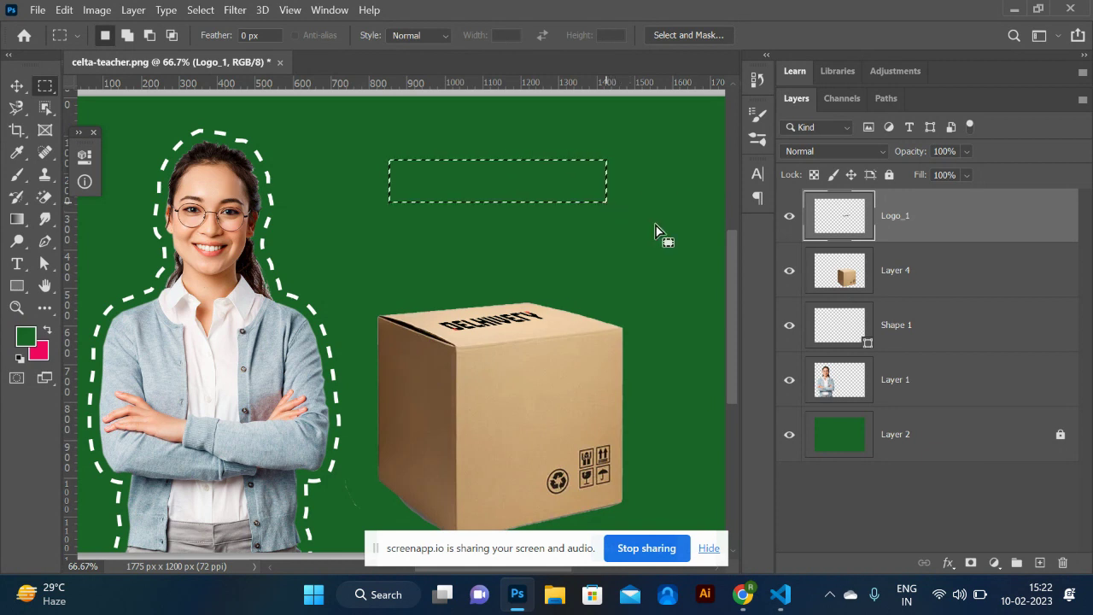
{"action": "left_click", "coordinate": [1038, 564]}
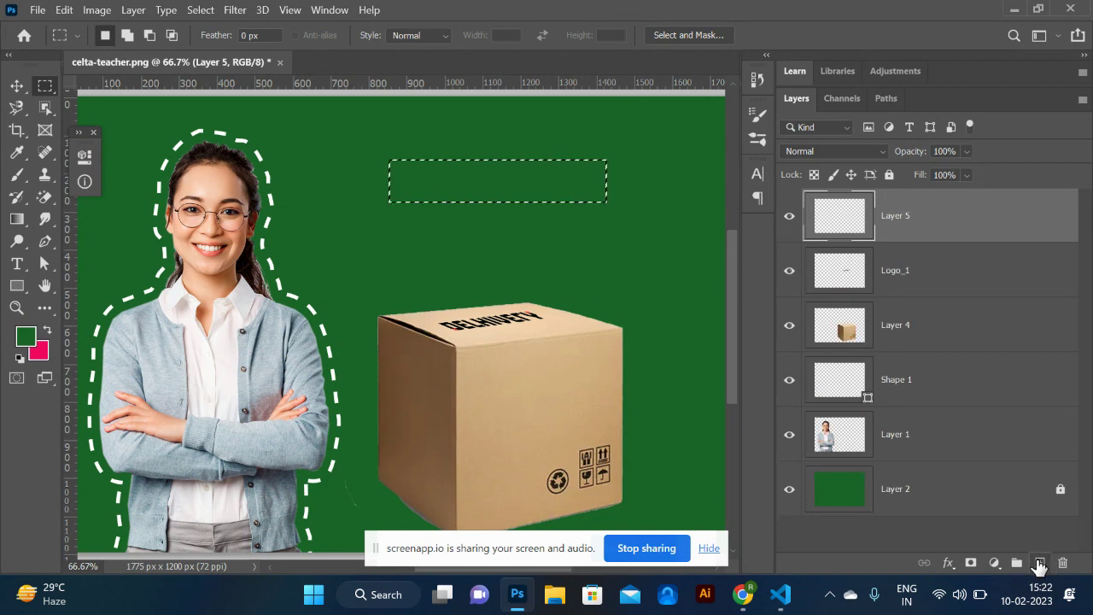
{"action": "key", "text": "ctrl+BackSpace"}
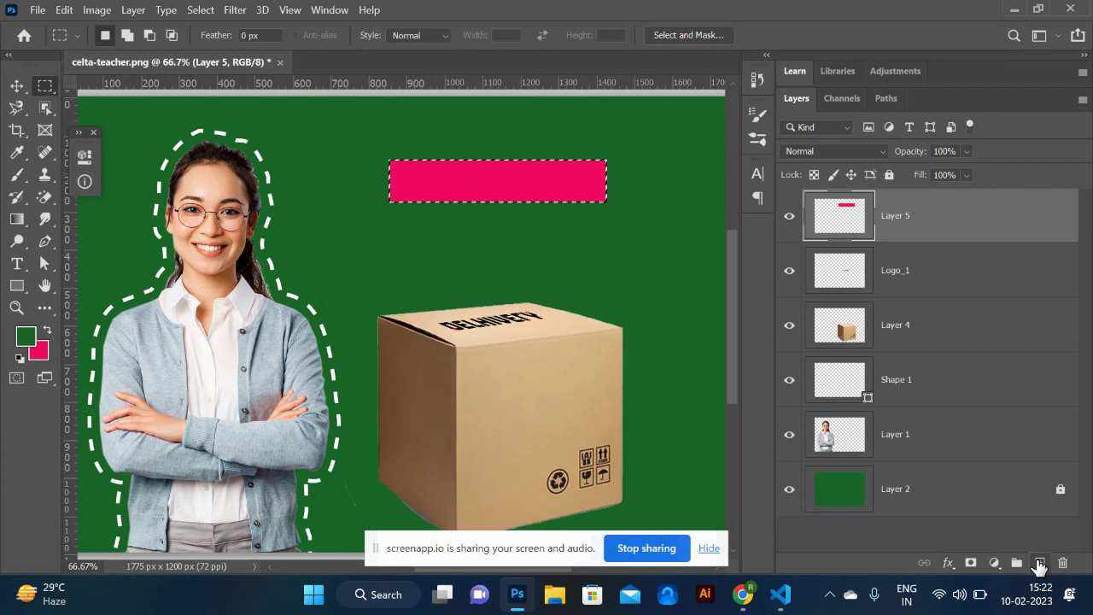
{"action": "key", "text": "ctrl+z"}
{"action": "key", "text": "ctrl+d"}
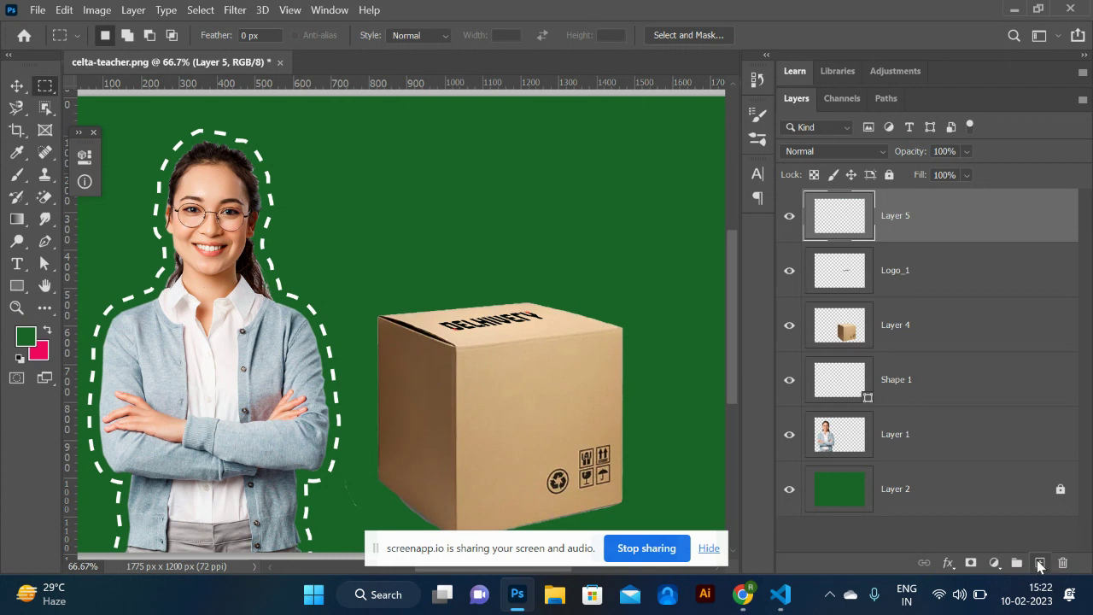
- Reopen the Vanishing Point filter and activate the Create Plane tool for another plane
{"action": "key", "text": "ctrl+alt+v"}
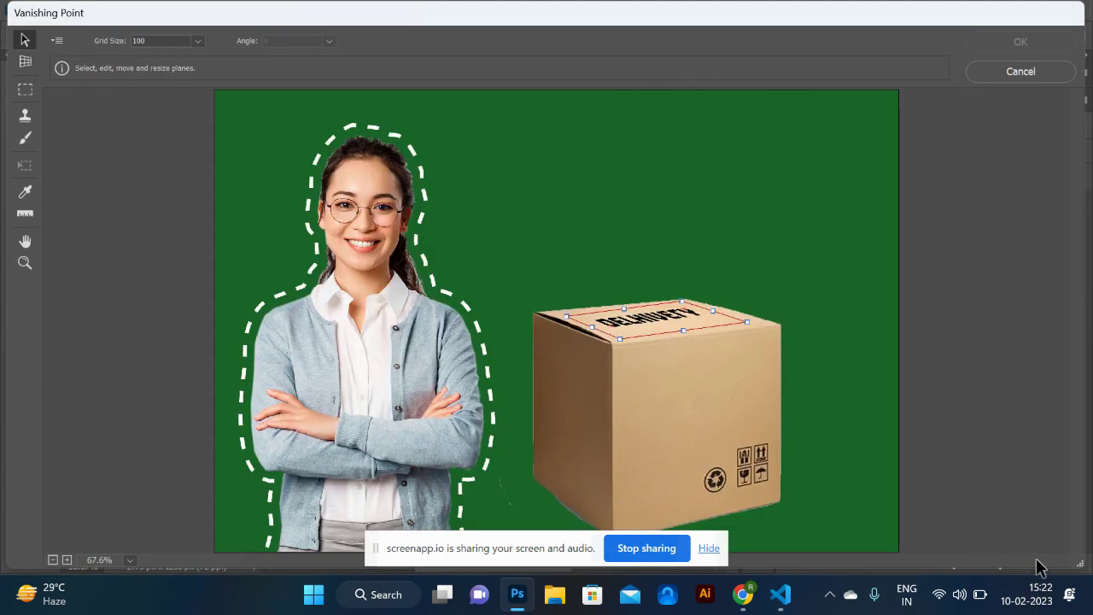
{"action": "left_click", "coordinate": [26, 62]}
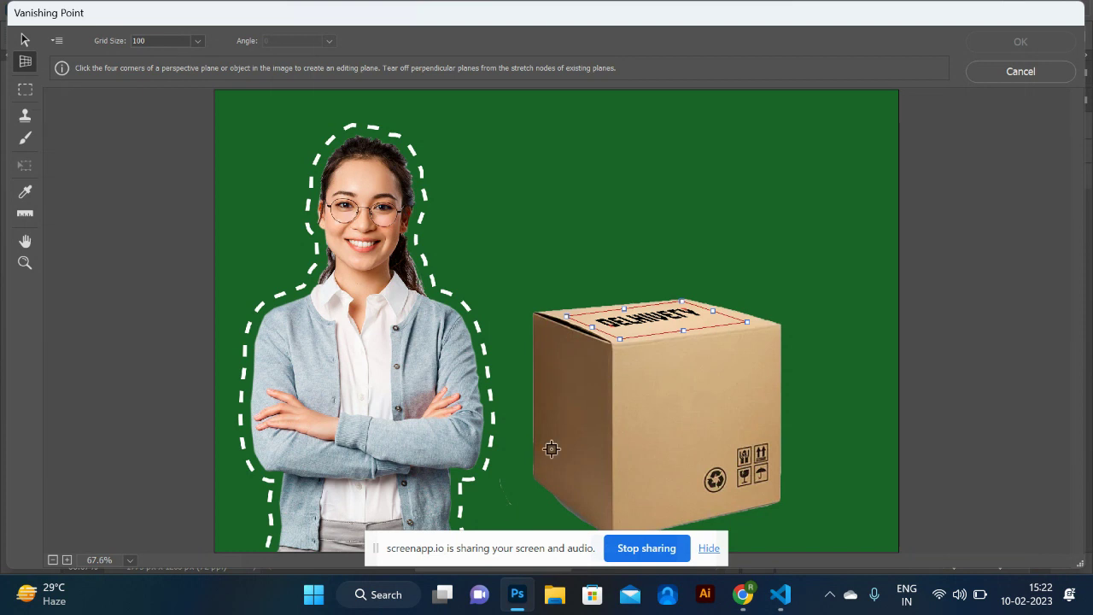
{"action": "left_click", "coordinate": [533, 361]}
{"action": "left_click", "coordinate": [613, 396]}
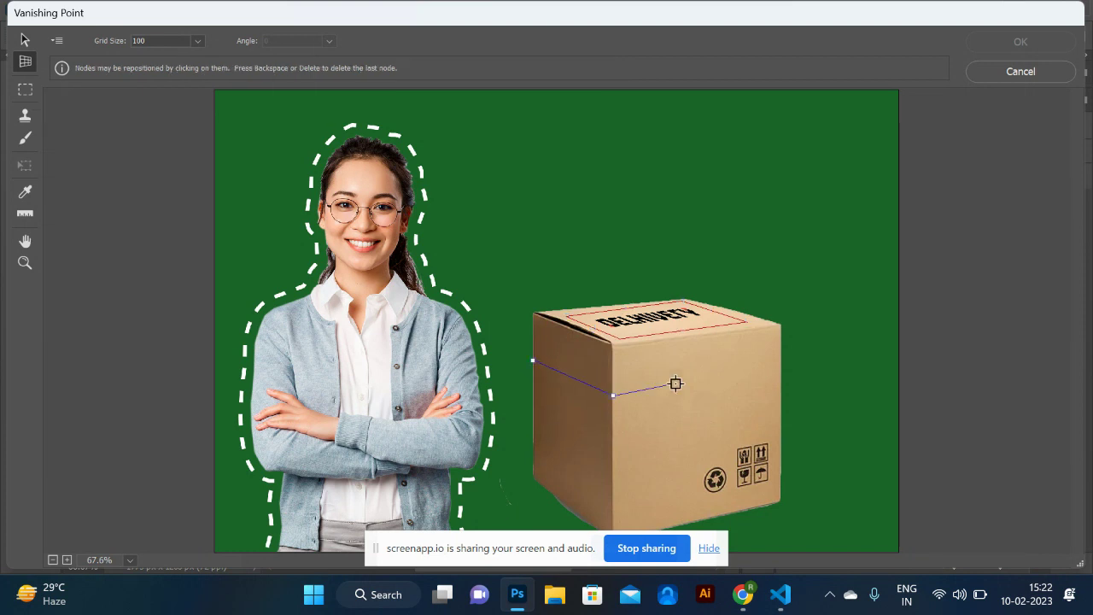
{"action": "left_click", "coordinate": [756, 375]}
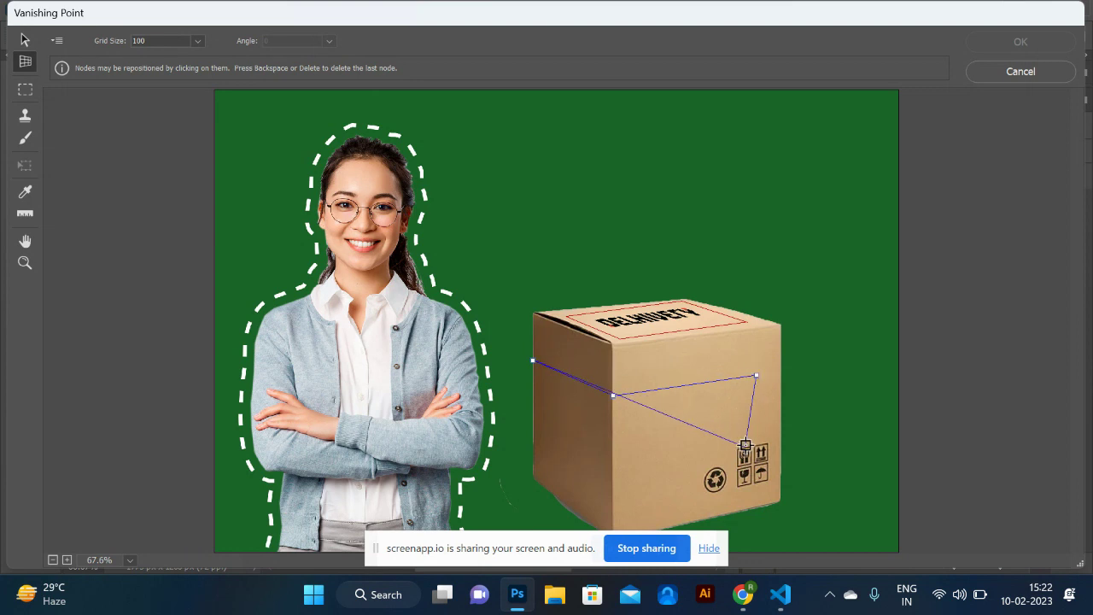
{"action": "key", "text": "BackSpace"}
{"action": "key", "text": "BackSpace"}
{"action": "key", "text": "BackSpace"}
- Define a perspective plane as a horizontal band across the middle of the box's narrow left side face
{"action": "left_click", "coordinate": [610, 454]}
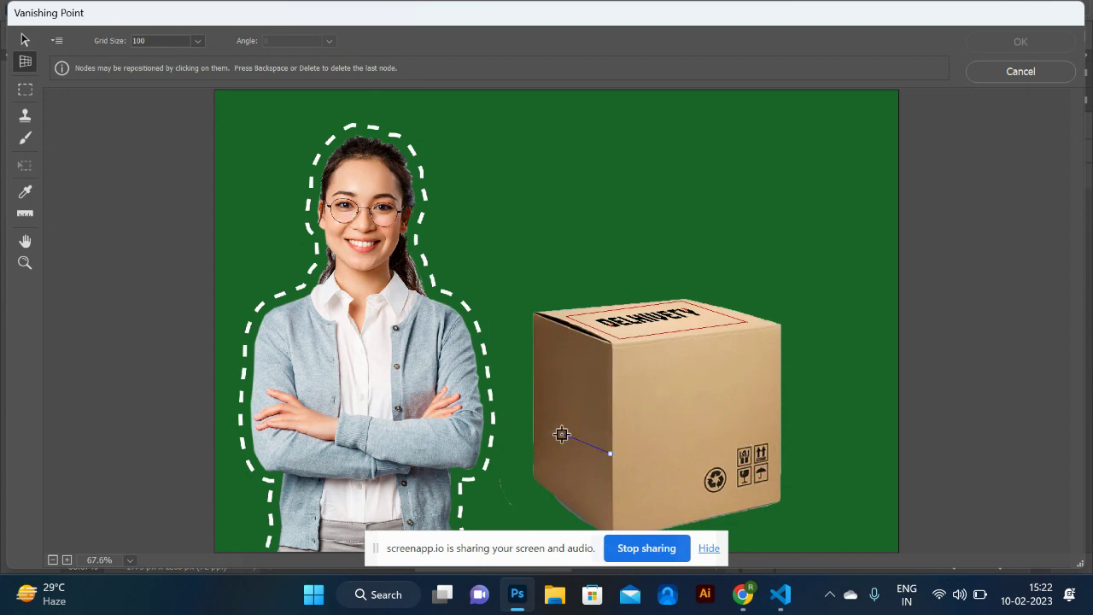
{"action": "left_click", "coordinate": [530, 402]}
{"action": "left_click", "coordinate": [536, 366]}
{"action": "left_click", "coordinate": [612, 398]}
- Switch to the Google Meet call in Chrome, admit the waiting participant, and return to the Vanishing Point window in Photoshop
{"action": "key", "text": "alt+Tab"}
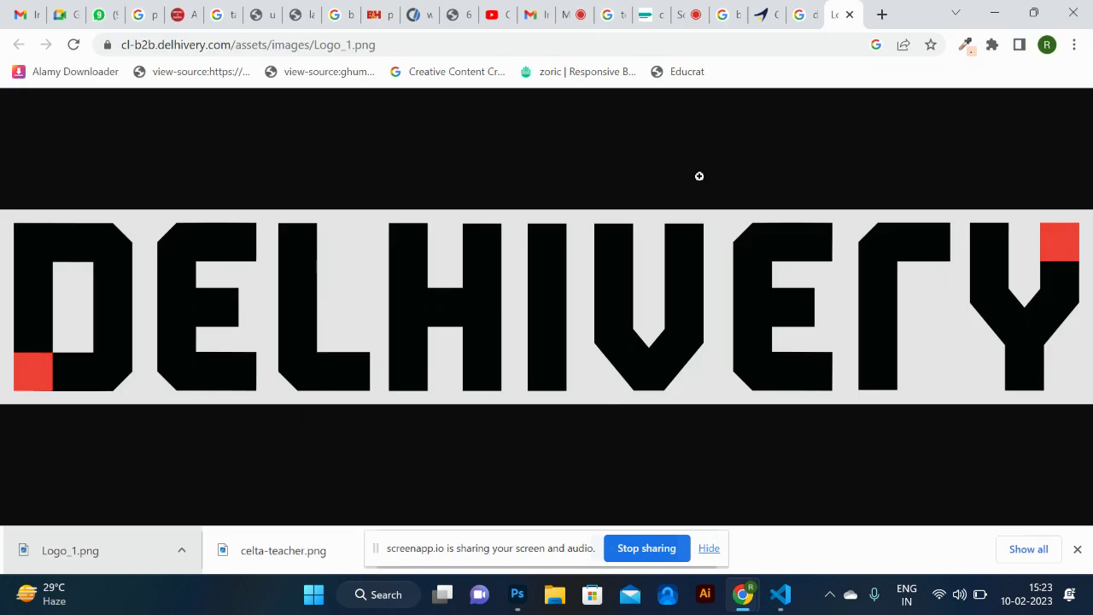
{"action": "left_click", "coordinate": [694, 17]}
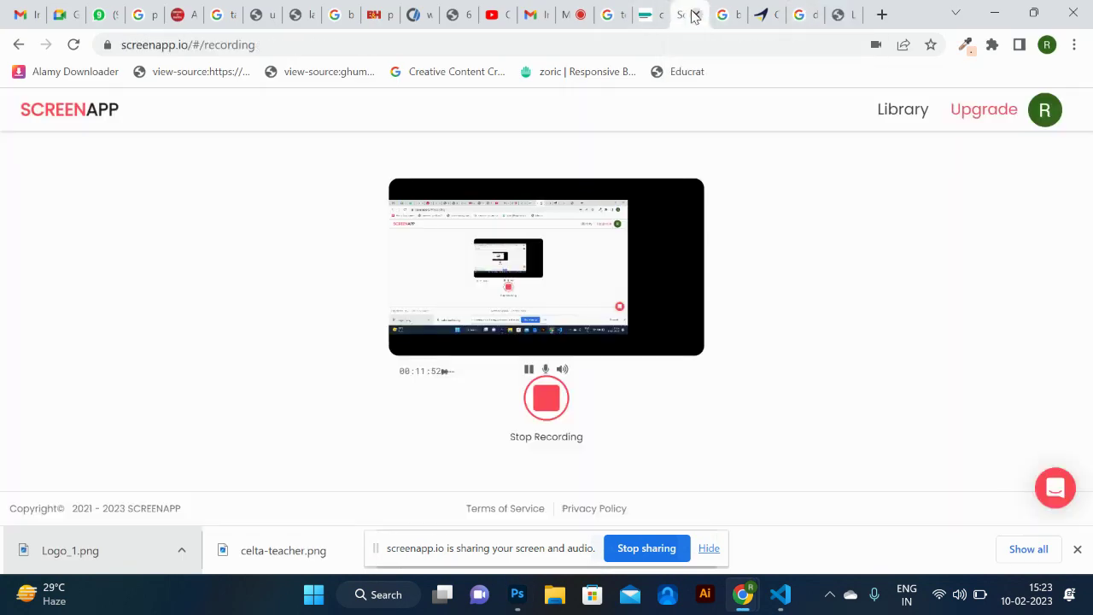
{"action": "left_click", "coordinate": [568, 19]}
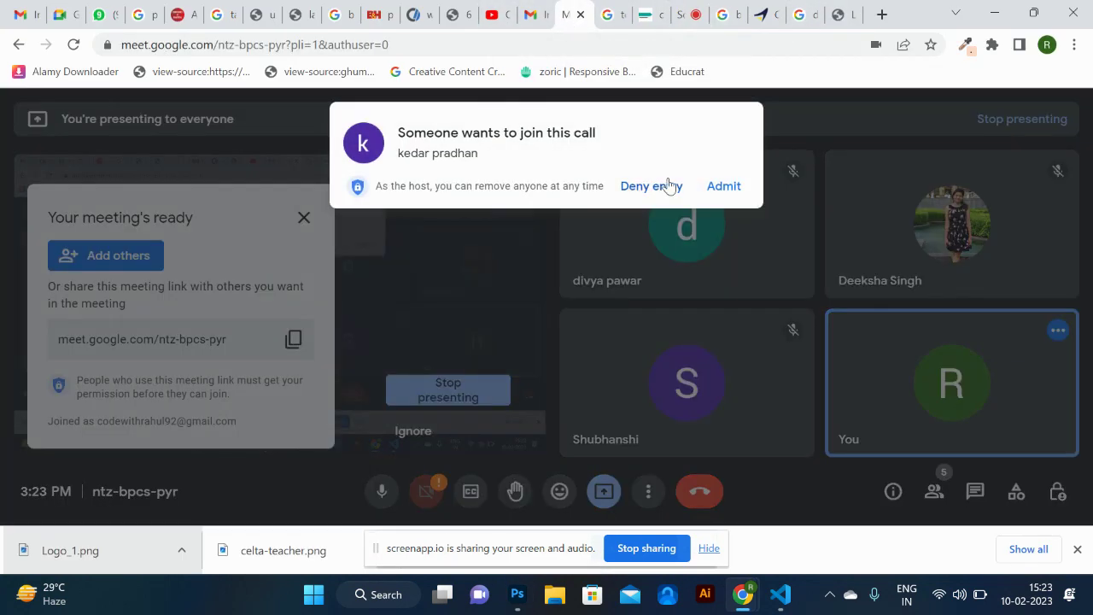
{"action": "left_click", "coordinate": [733, 183]}
{"action": "key", "text": "alt+Tab"}
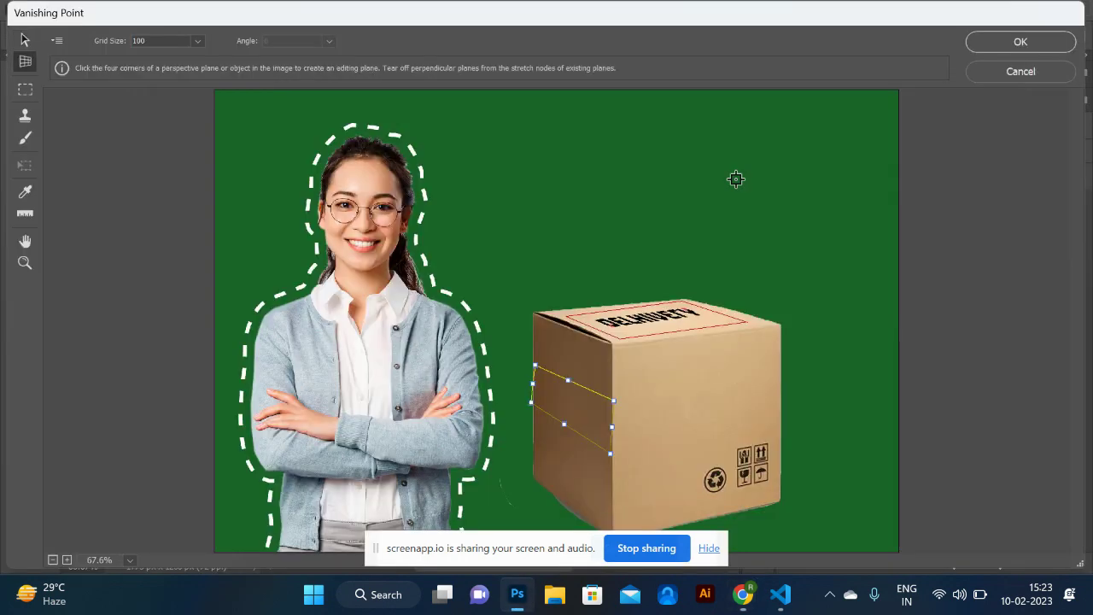
- Paste the pink strip into the perspective plane on the box's narrow side face and apply the Vanishing Point filter
{"action": "key", "text": "m"}
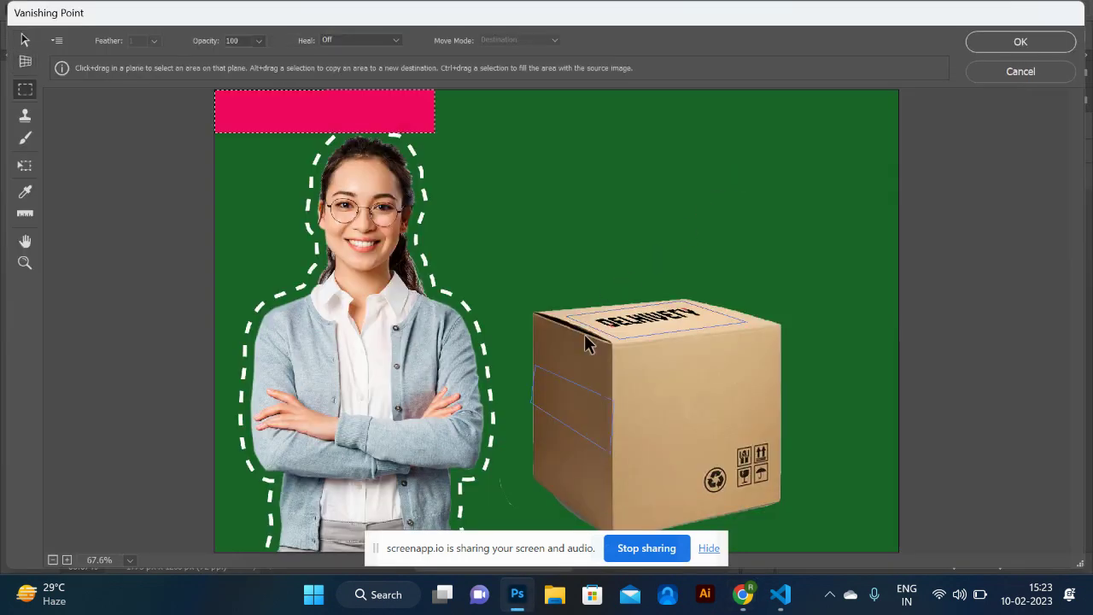
{"action": "left_click_drag", "start_coordinate": [337, 127], "coordinate": [598, 425]}
{"action": "key", "text": "Return"}
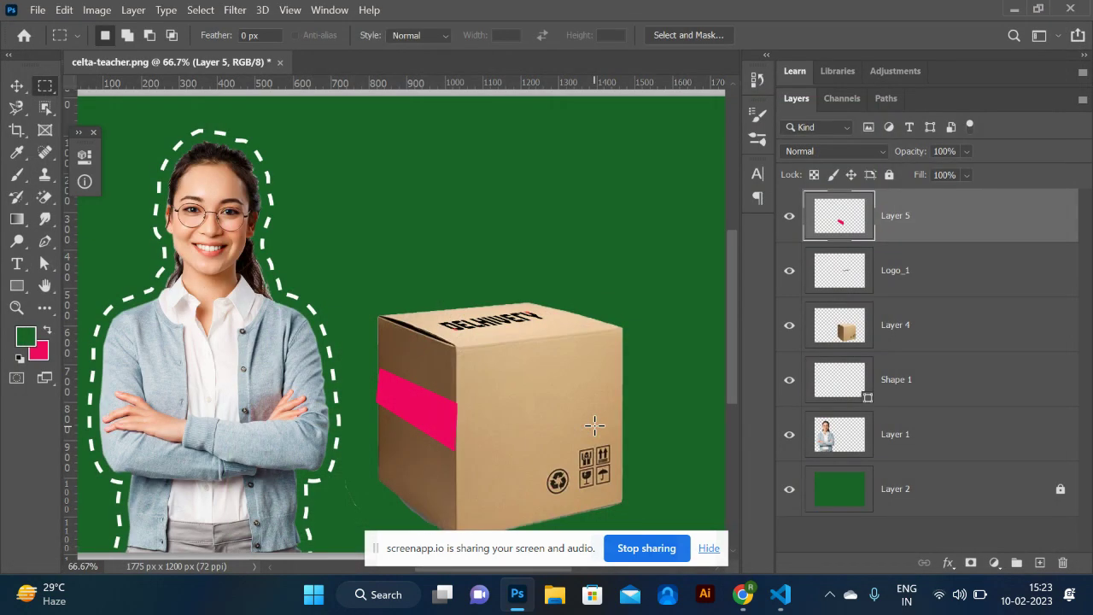
- In the strip layer's Blending Options, split the Blend If sliders to 0/58 and 142/255 for This Layer, 0/66 and 182/255 for Underlying Layer
{"action": "left_click", "coordinate": [842, 154]}
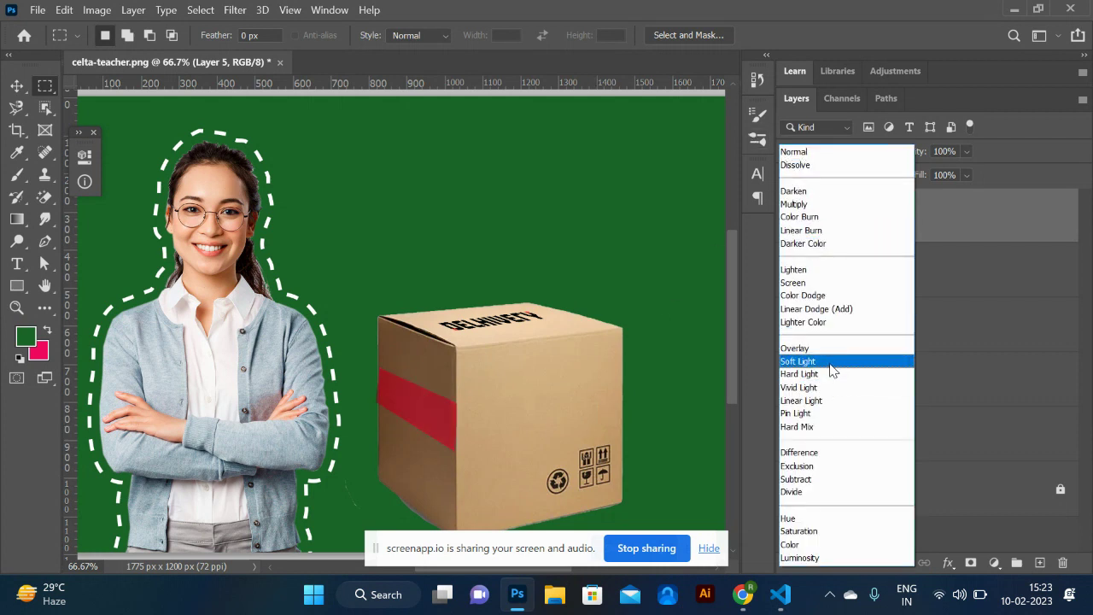
{"action": "left_click", "coordinate": [961, 224]}
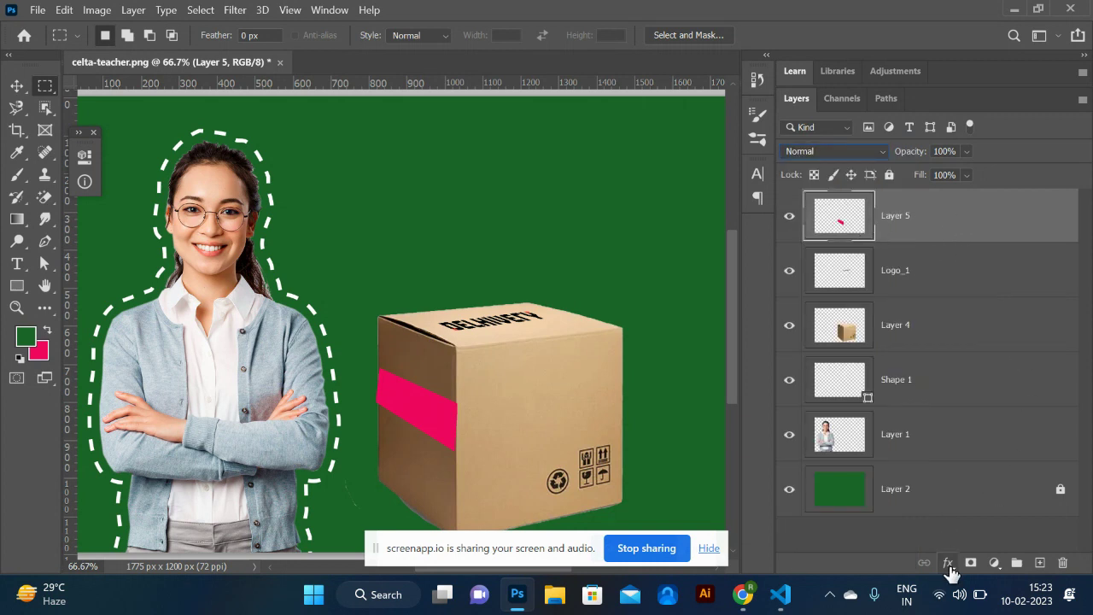
{"action": "left_click", "coordinate": [949, 564]}
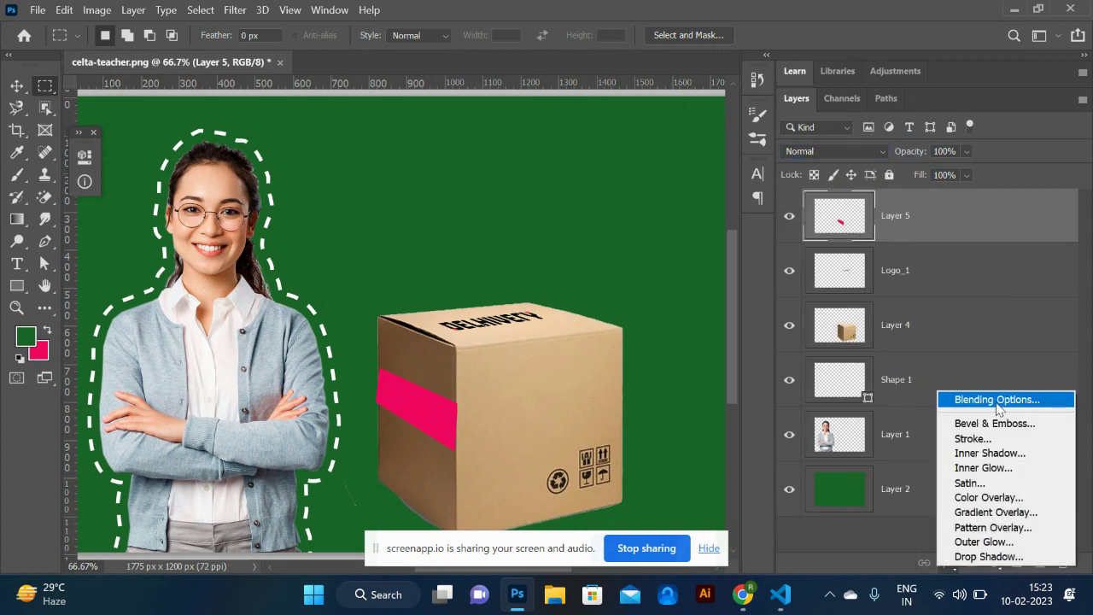
{"action": "left_click", "coordinate": [997, 399]}
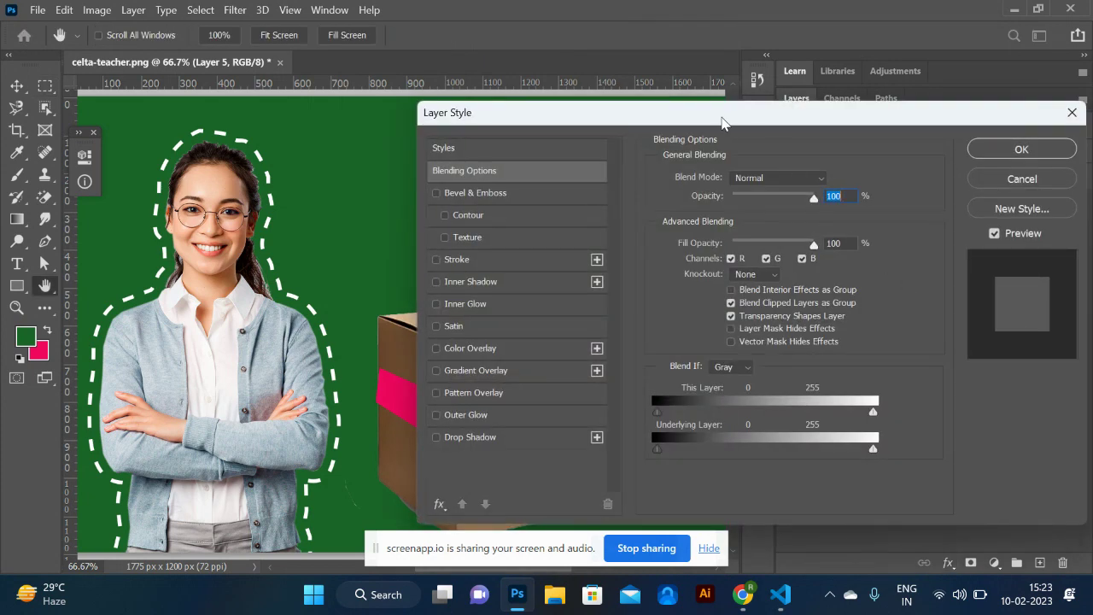
{"action": "left_click_drag", "start_coordinate": [722, 118], "coordinate": [839, 82]}
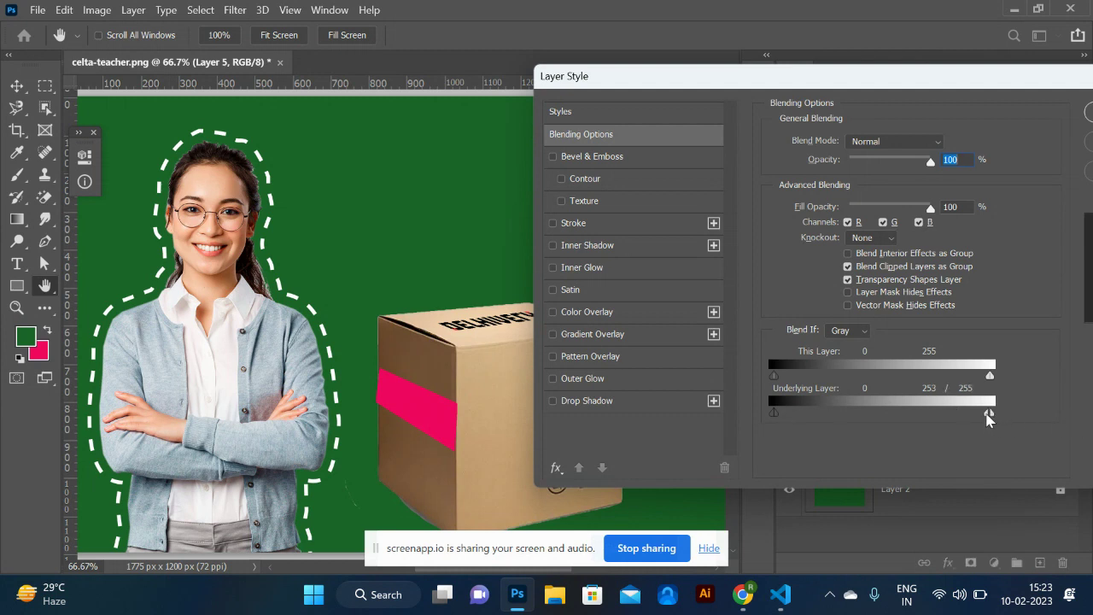
{"action": "left_click_drag", "start_coordinate": [988, 418], "coordinate": [948, 420]}
{"action": "left_click_drag", "start_coordinate": [780, 414], "coordinate": [828, 410]}
{"action": "mouse_move", "coordinate": [777, 378]}
{"action": "left_mouse_down"}
{"action": "mouse_move", "coordinate": [858, 380]}
{"action": "mouse_move", "coordinate": [770, 386]}
{"action": "left_mouse_up"}
{"action": "left_click_drag", "start_coordinate": [777, 385], "coordinate": [823, 379]}
{"action": "left_click_drag", "start_coordinate": [988, 381], "coordinate": [895, 374]}
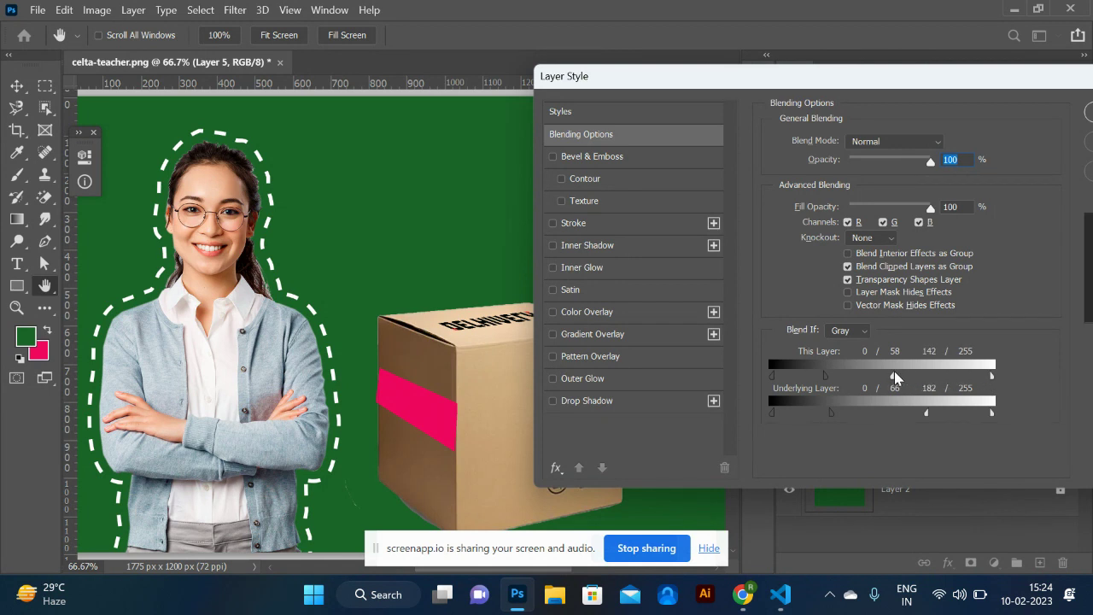
{"action": "left_click", "coordinate": [1090, 115]}
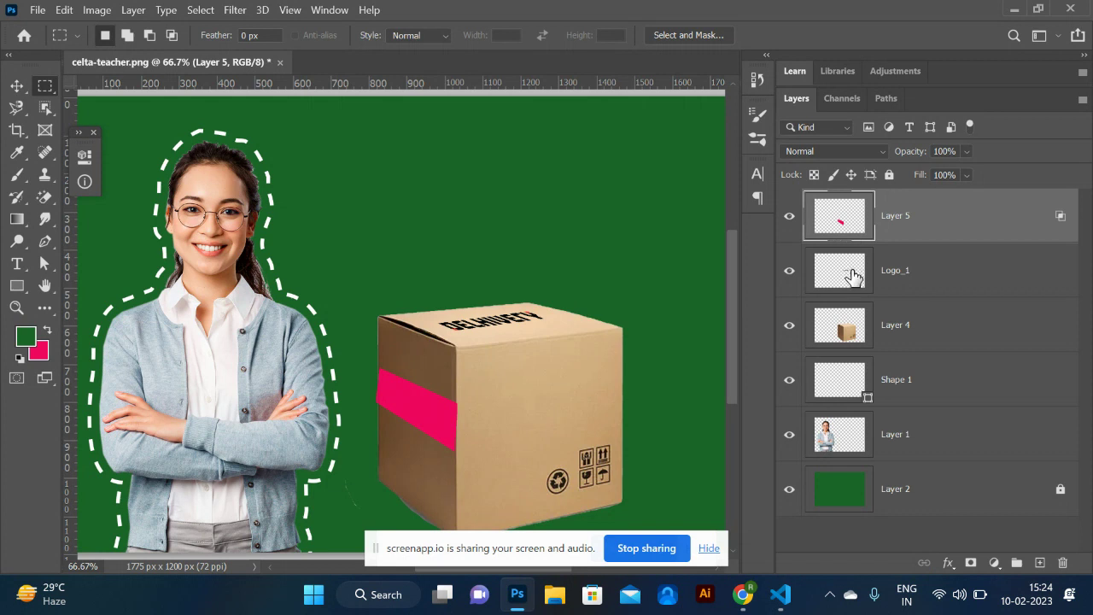
- Undo the blending change, the strip on the box's side face and the pink fill on Layer 5, comparing states with redo
{"action": "key", "text": "ctrl+z"}
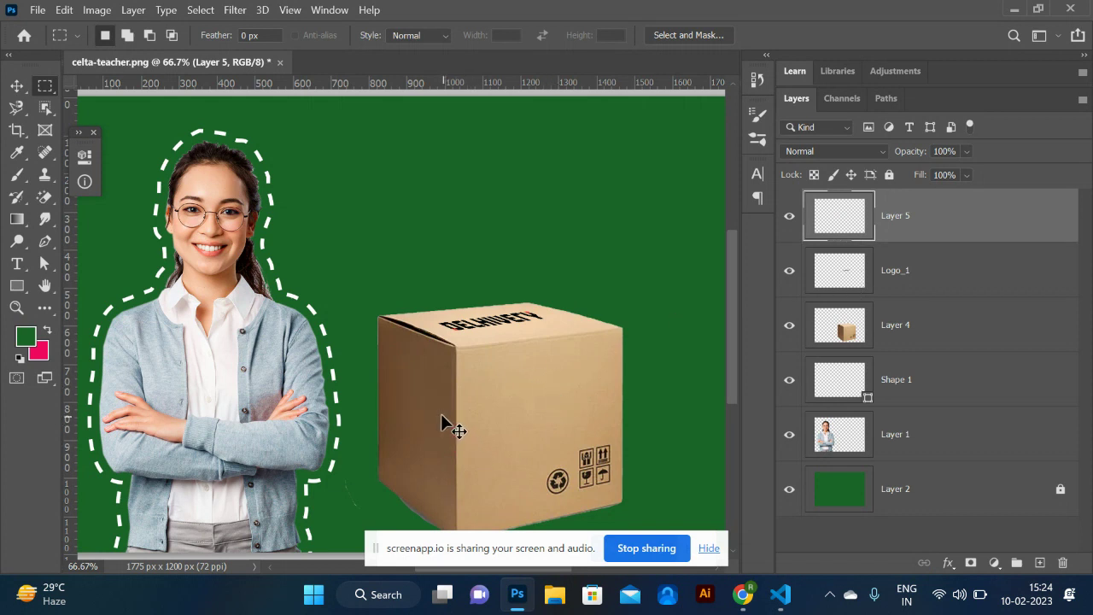
{"action": "key", "text": "ctrl+shift+z"}
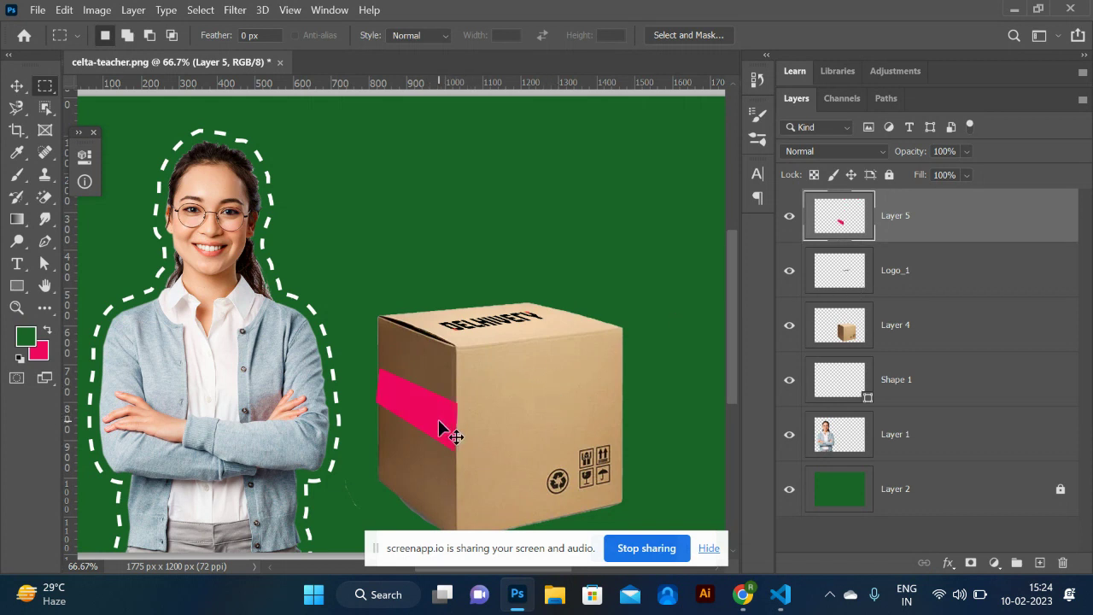
{"action": "key", "text": "ctrl+z"}
{"action": "key", "text": "ctrl+z"}
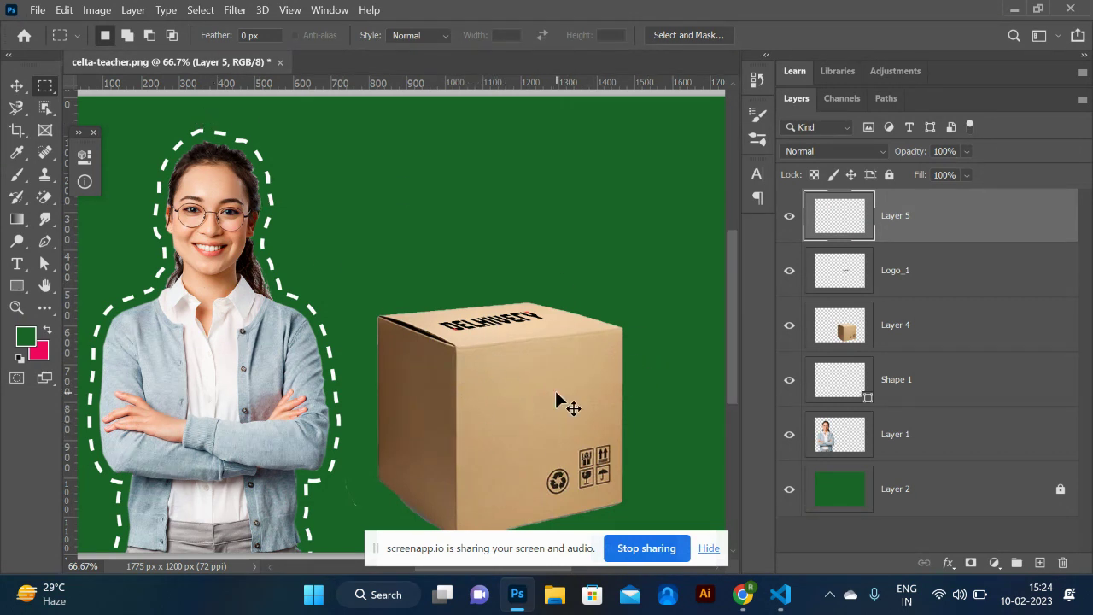
{"action": "key", "text": "ctrl+shift+z"}
{"action": "key", "text": "ctrl+z"}
{"action": "key", "text": "ctrl+shift+z"}
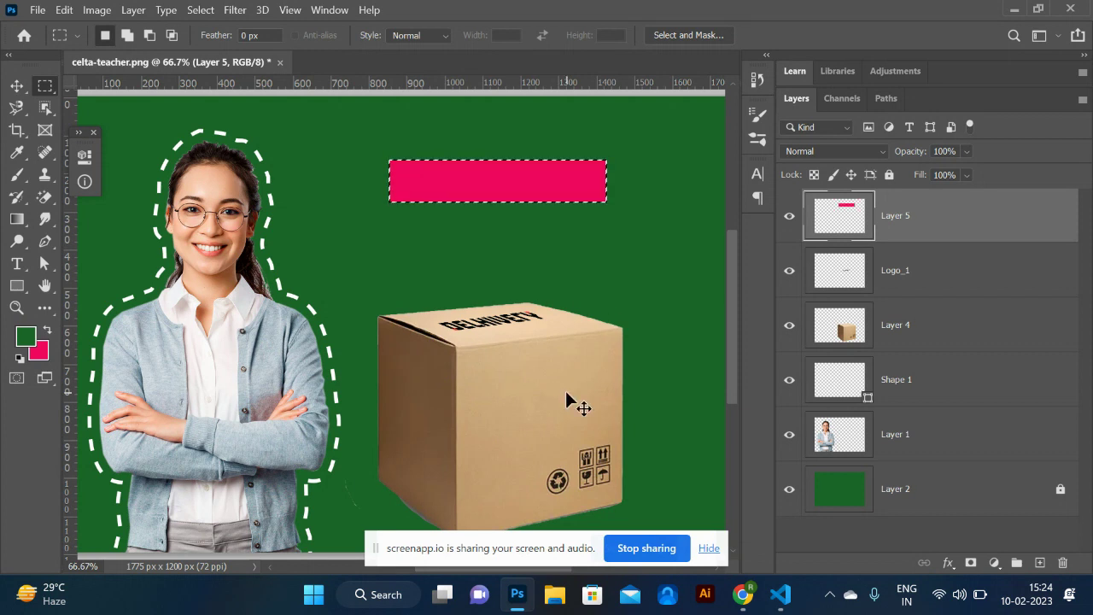
{"action": "key", "text": "ctrl+z"}
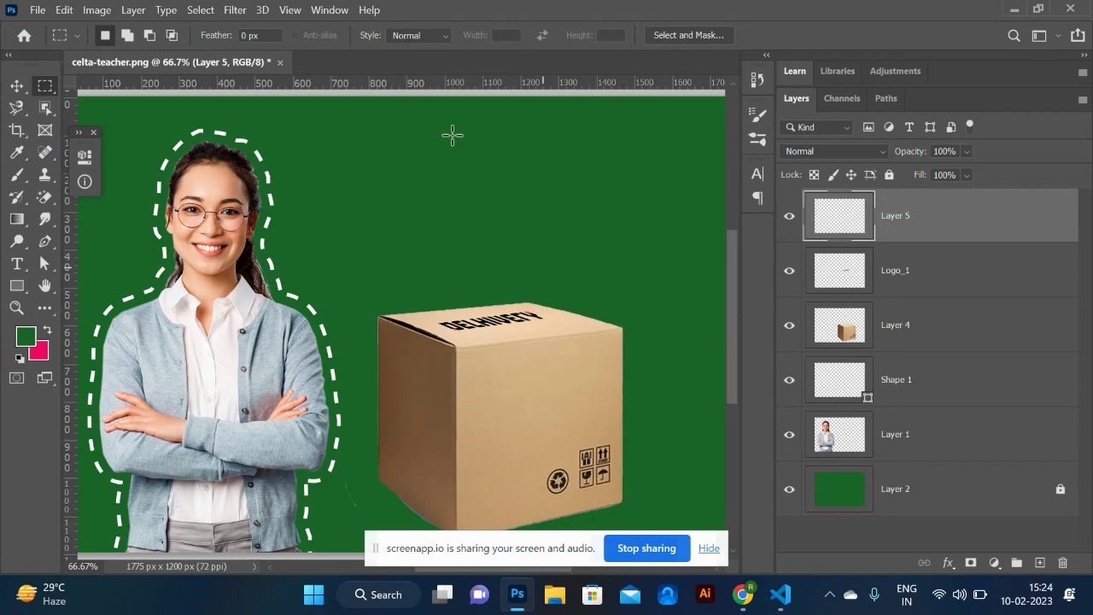
- Open the Vanishing Point filter on the empty Layer 5 and activate the Create Plane tool
{"action": "left_click", "coordinate": [235, 11]}
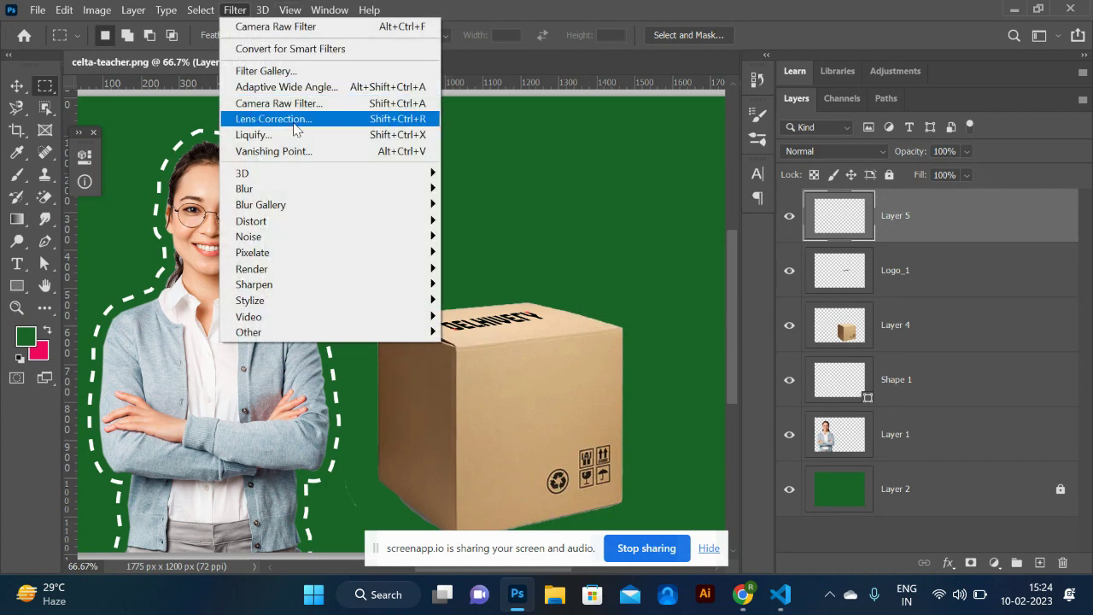
{"action": "left_click", "coordinate": [306, 154]}
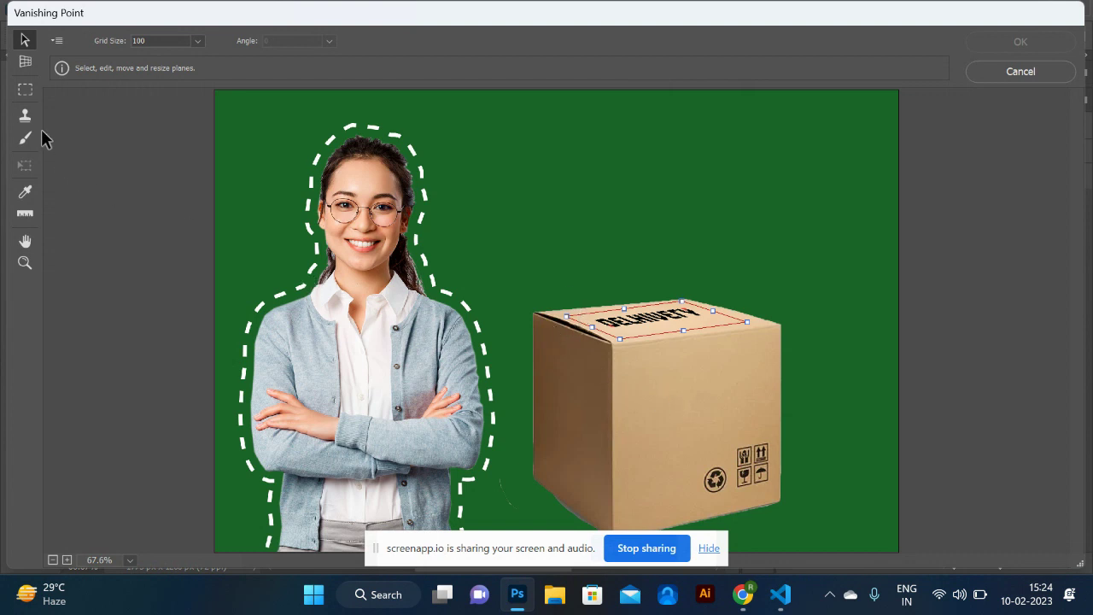
{"action": "left_click", "coordinate": [24, 62]}
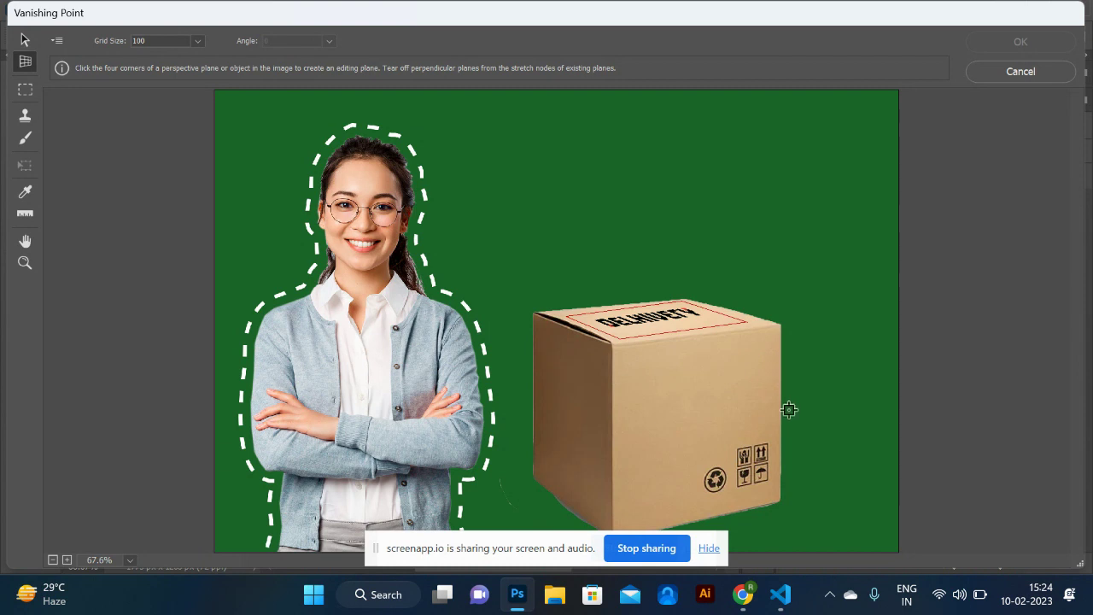
- Try to outline one plane wrapping around both visible side faces of the box, and delete its corner points
{"action": "left_click", "coordinate": [782, 356]}
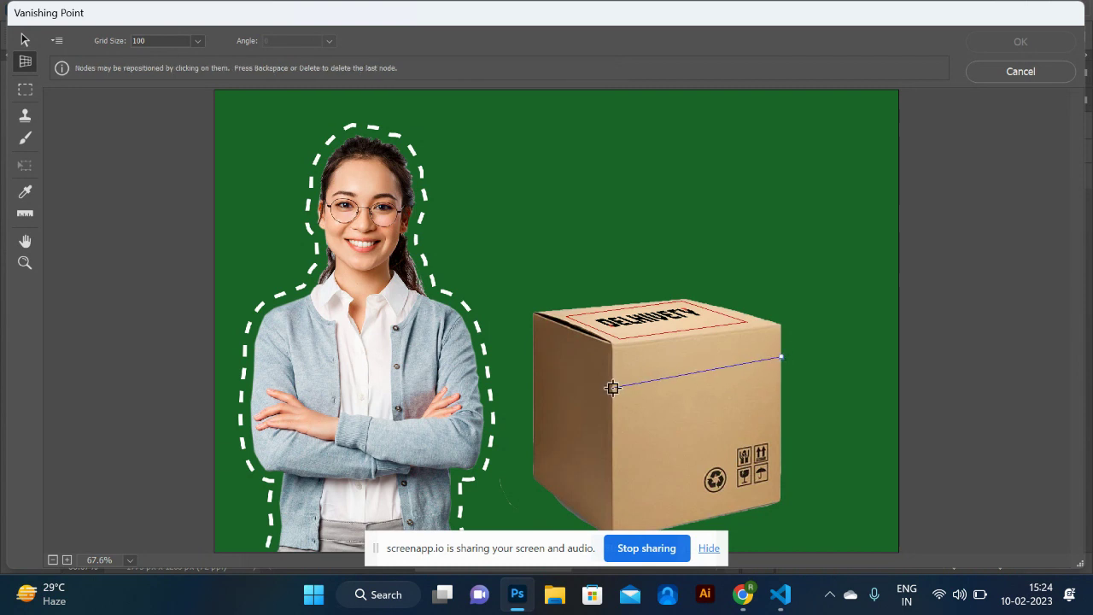
{"action": "left_click", "coordinate": [612, 388]}
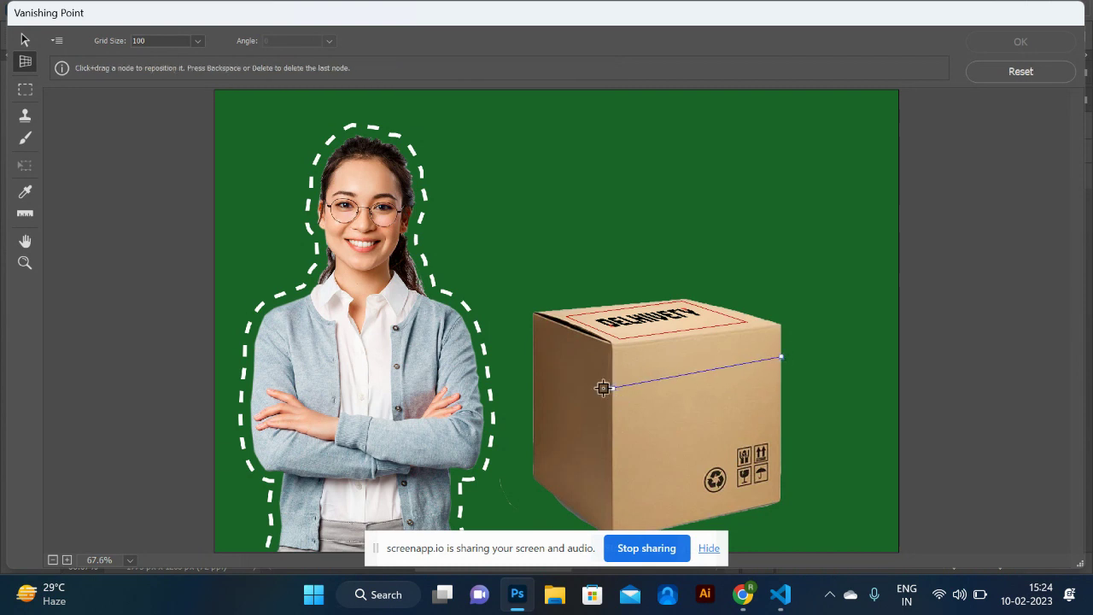
{"action": "left_click", "coordinate": [540, 358]}
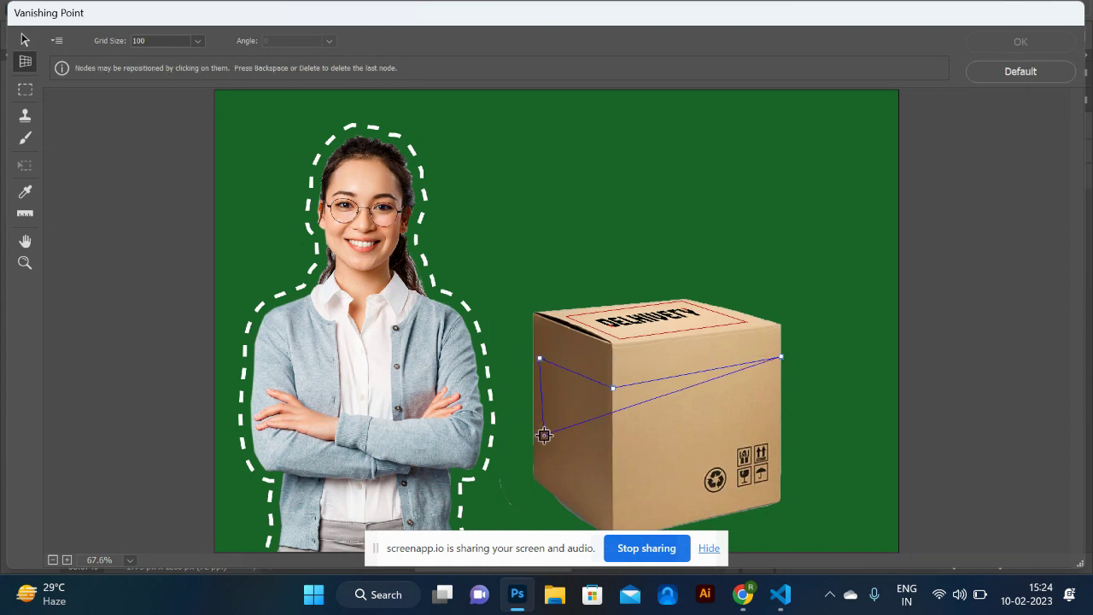
{"action": "key", "text": "BackSpace"}
{"action": "key", "text": "BackSpace"}
{"action": "key", "text": "BackSpace"}
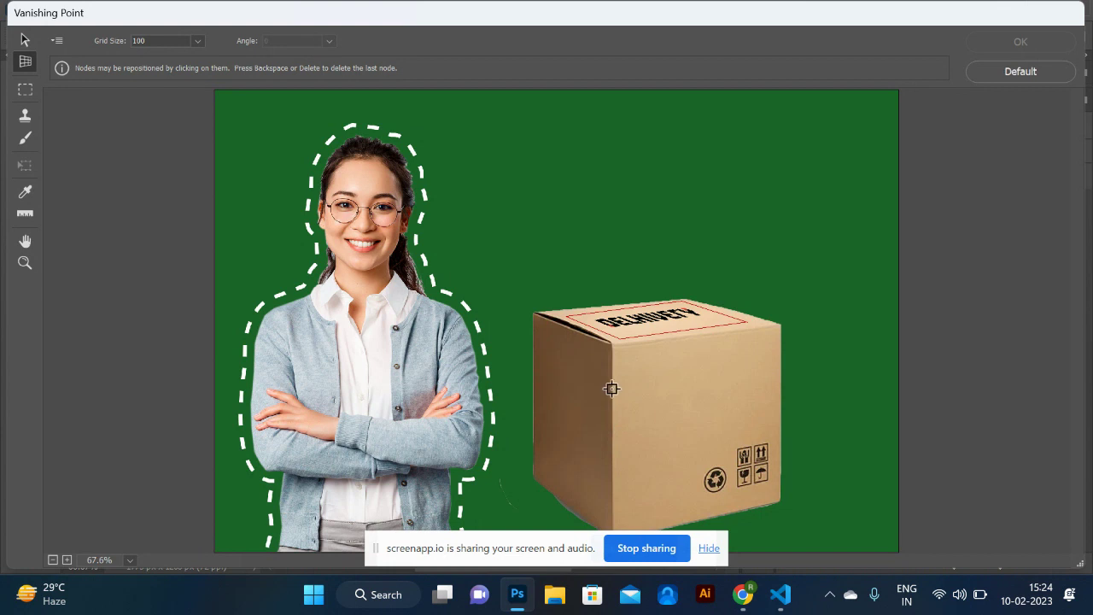
- Define a perspective plane as a band across the upper part of the box's wide front face and tear off a perpendicular plane from its lower edge
{"action": "left_click", "coordinate": [613, 369]}
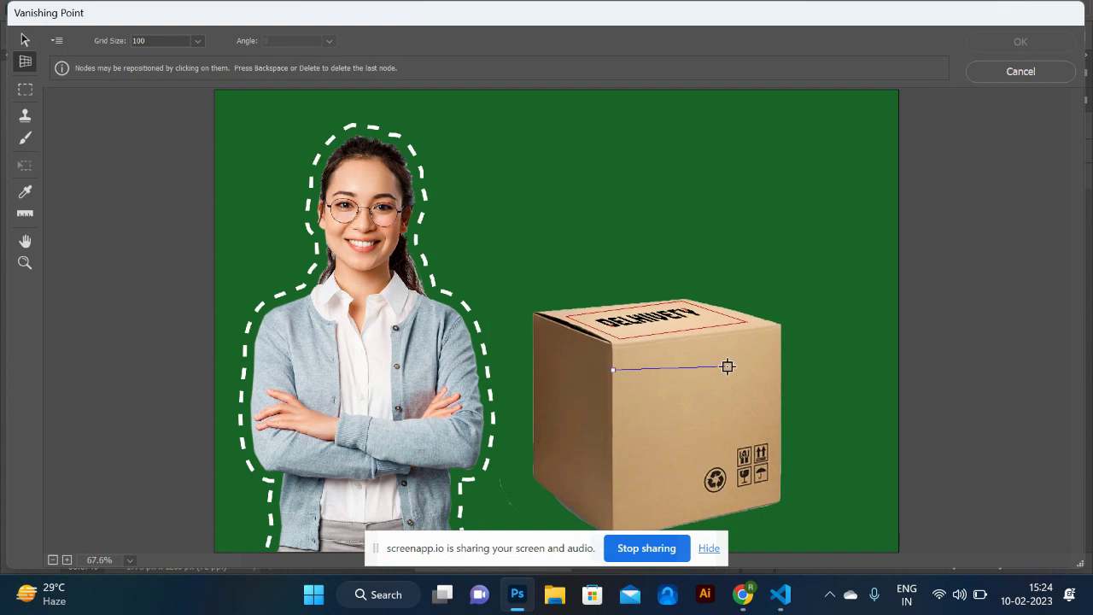
{"action": "left_click", "coordinate": [781, 345]}
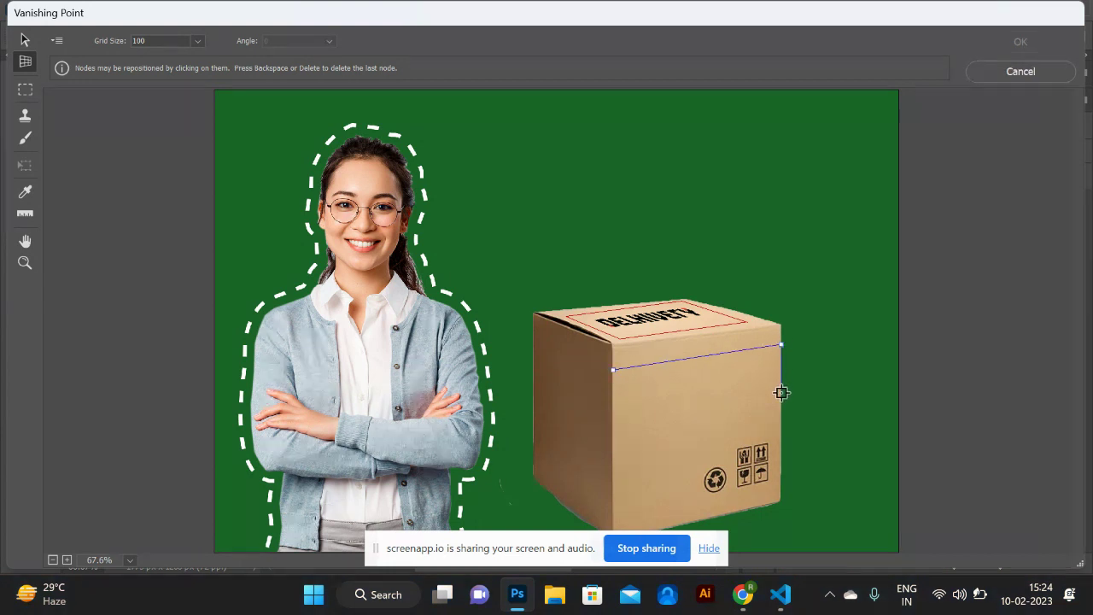
{"action": "left_click", "coordinate": [781, 398]}
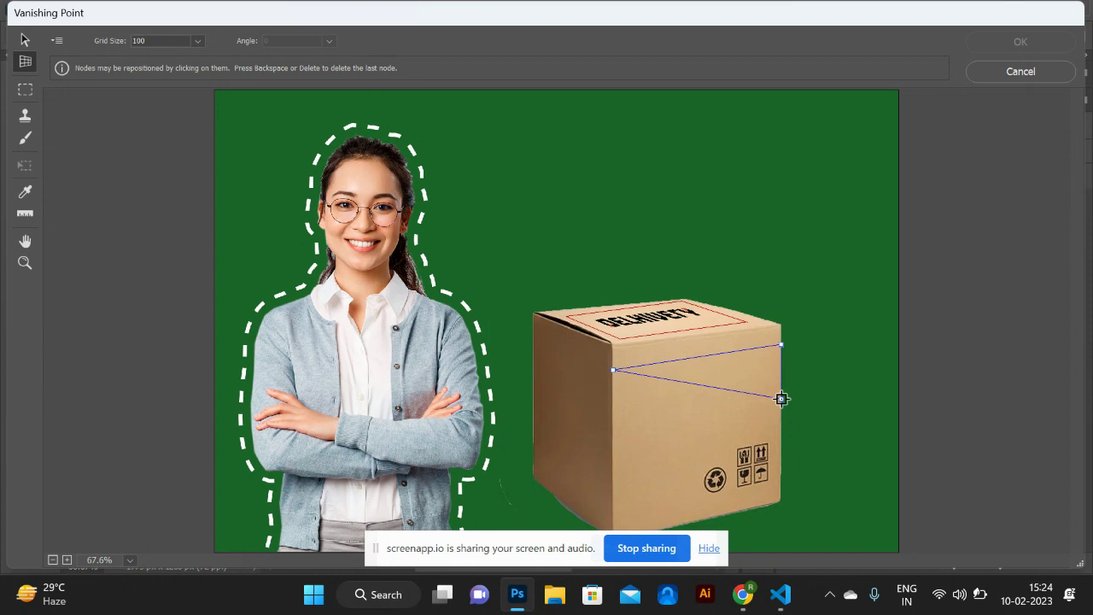
{"action": "left_click", "coordinate": [613, 419]}
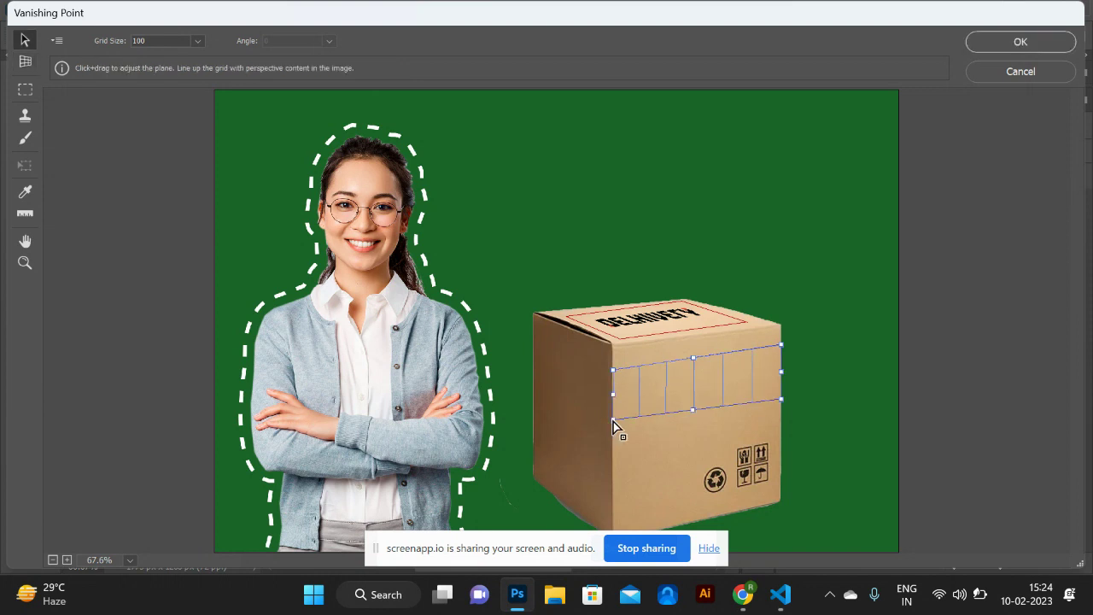
{"action": "key", "text": "alt"}
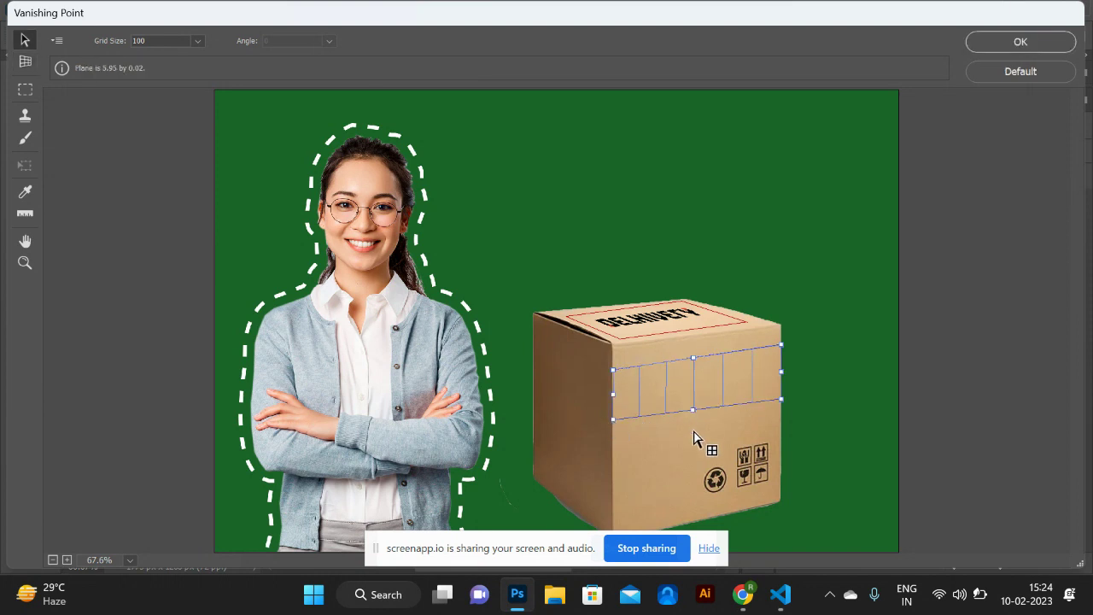
{"action": "left_click", "coordinate": [694, 444]}
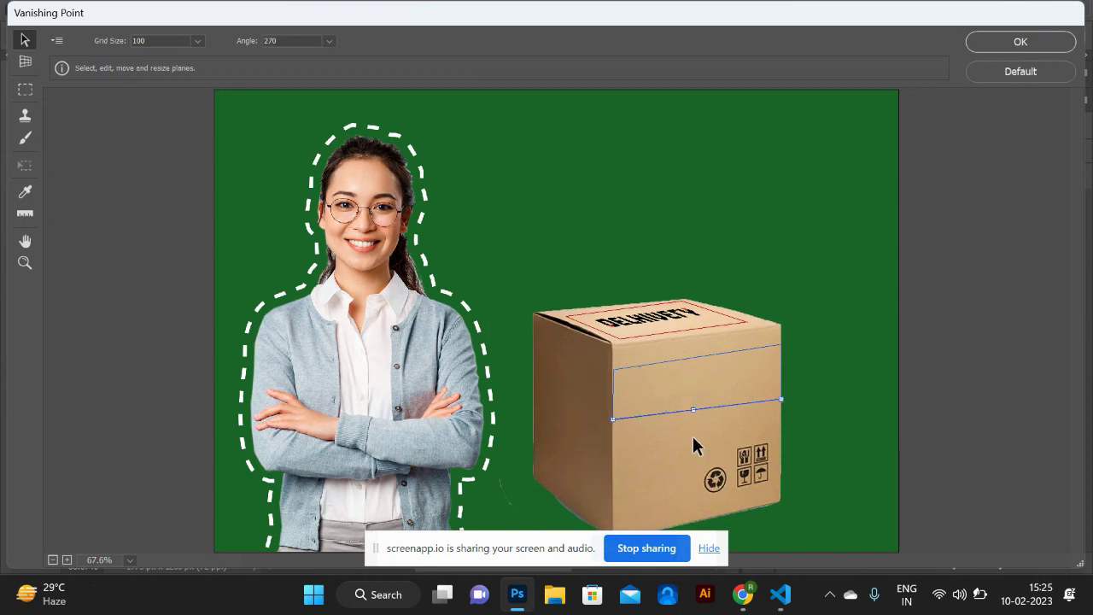
- Paste the pink strip into the front-face plane so it fills the band, and apply the Vanishing Point filter
{"action": "key", "text": "ctrl+v"}
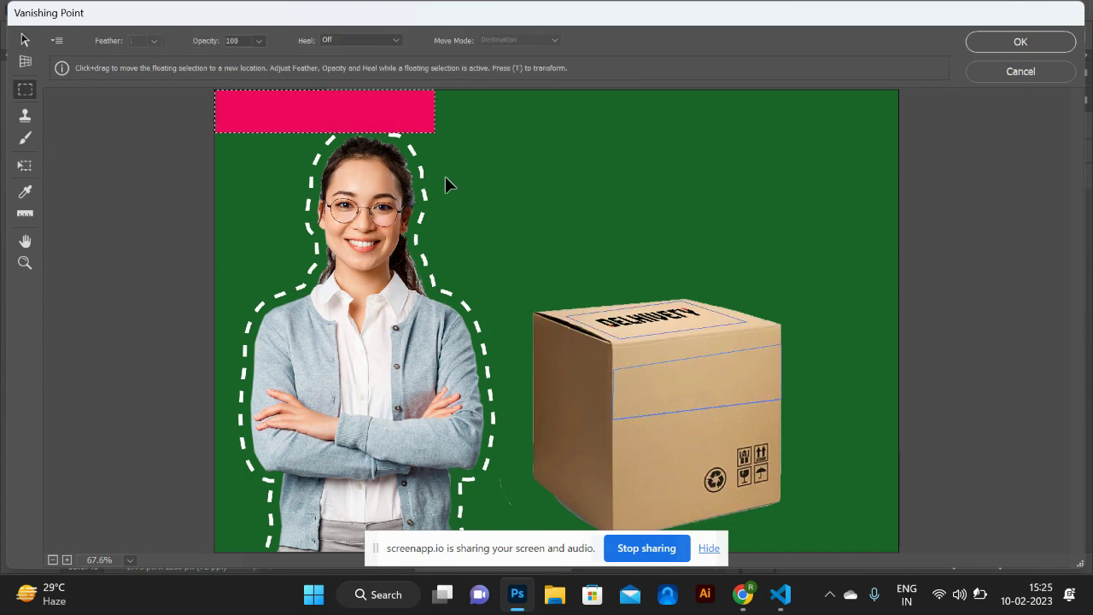
{"action": "left_click_drag", "start_coordinate": [356, 115], "coordinate": [715, 393]}
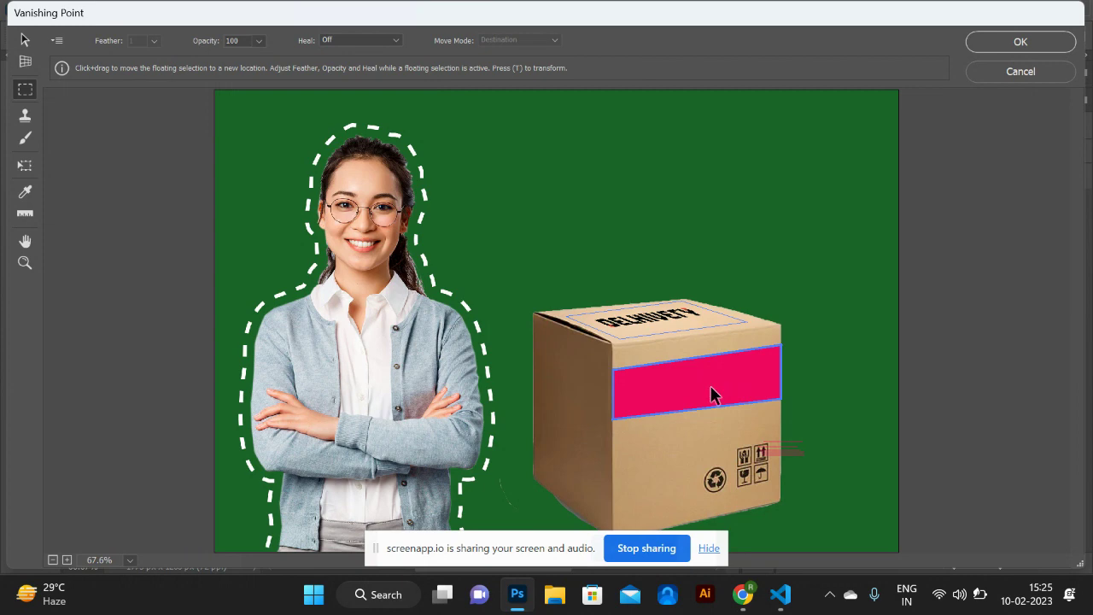
{"action": "key", "text": "Return"}
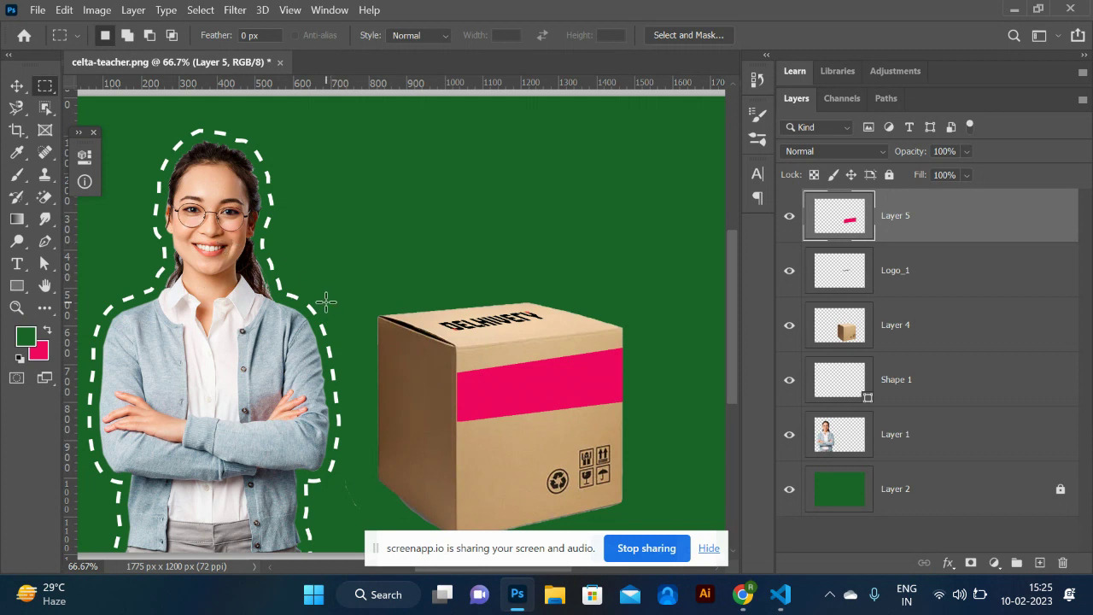
- Load the Shape 1 outline around the teacher as a selection and contract it by 25 pixels
{"action": "scroll", "coordinate": [325, 301], "scroll_direction": "down", "scroll_amount": 1}
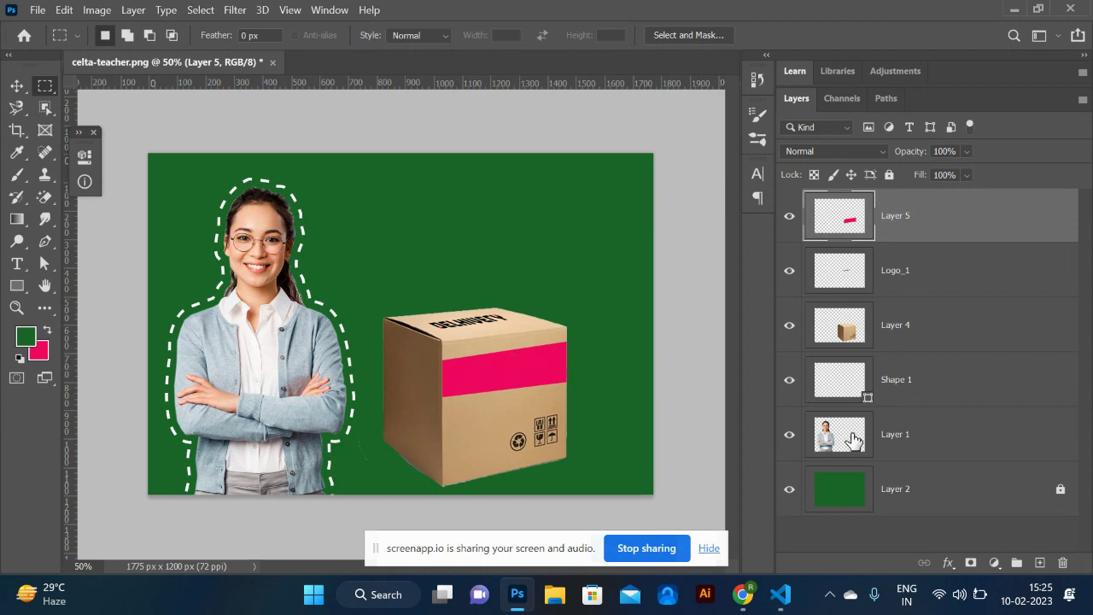
{"action": "left_click", "coordinate": [844, 401]}
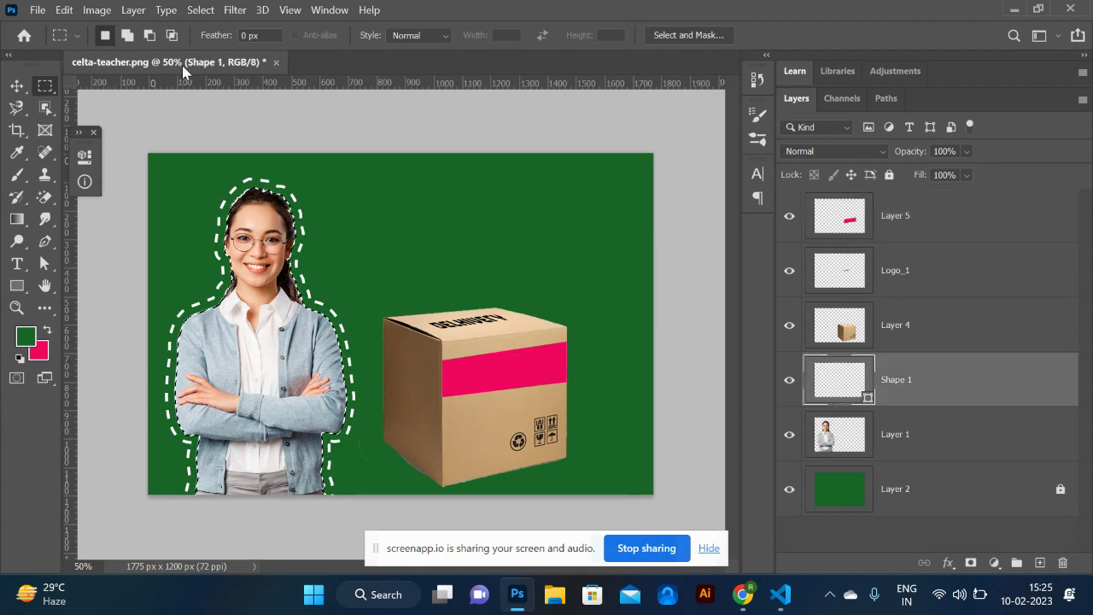
{"action": "left_click", "coordinate": [200, 9]}
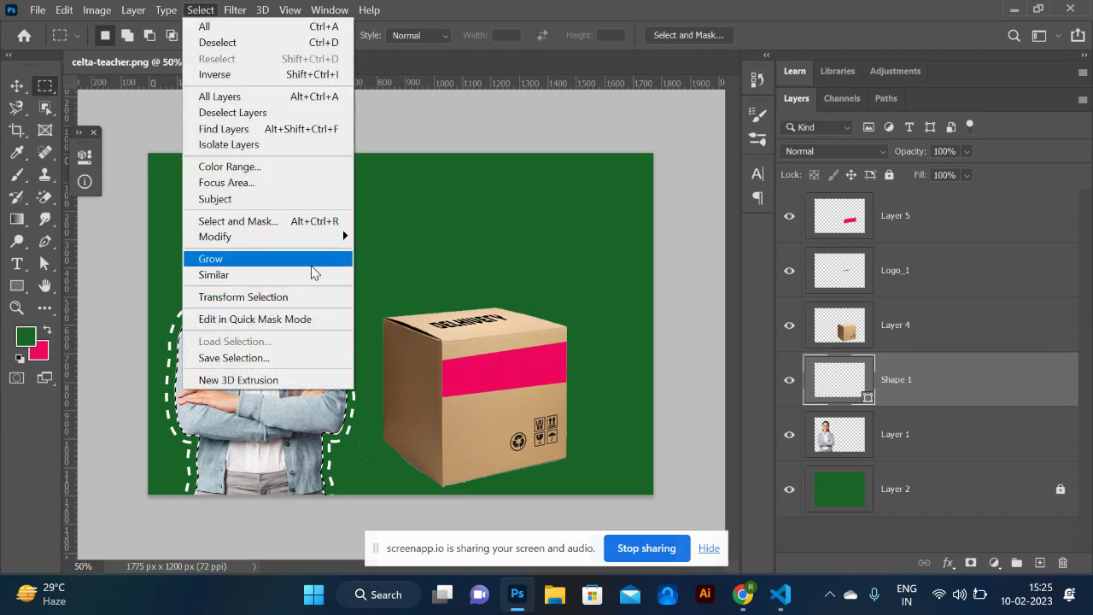
{"action": "mouse_move", "coordinate": [330, 243]}
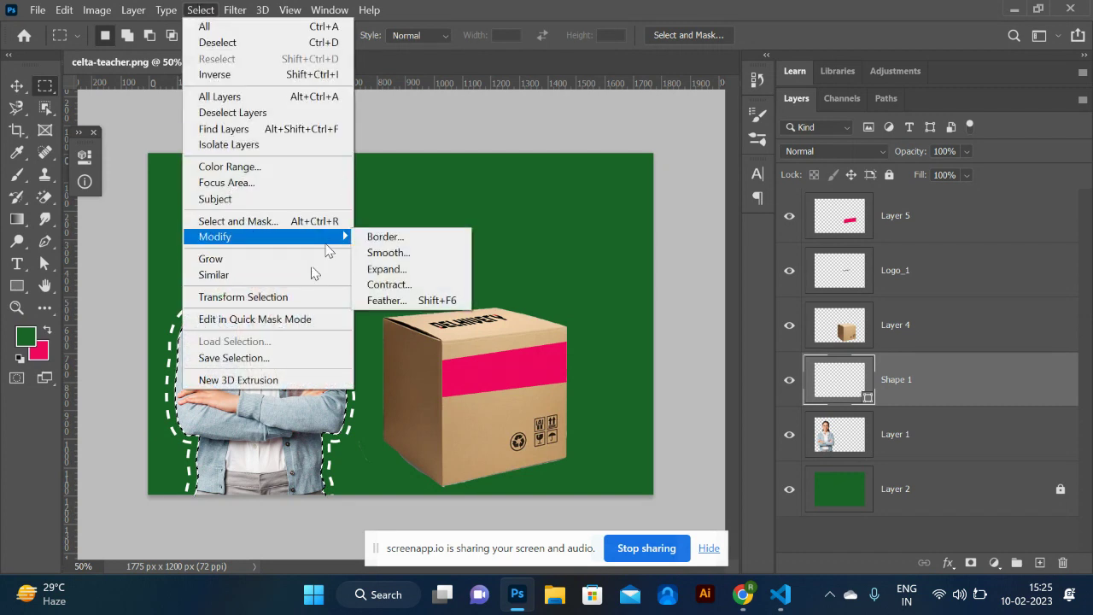
{"action": "left_click", "coordinate": [389, 284]}
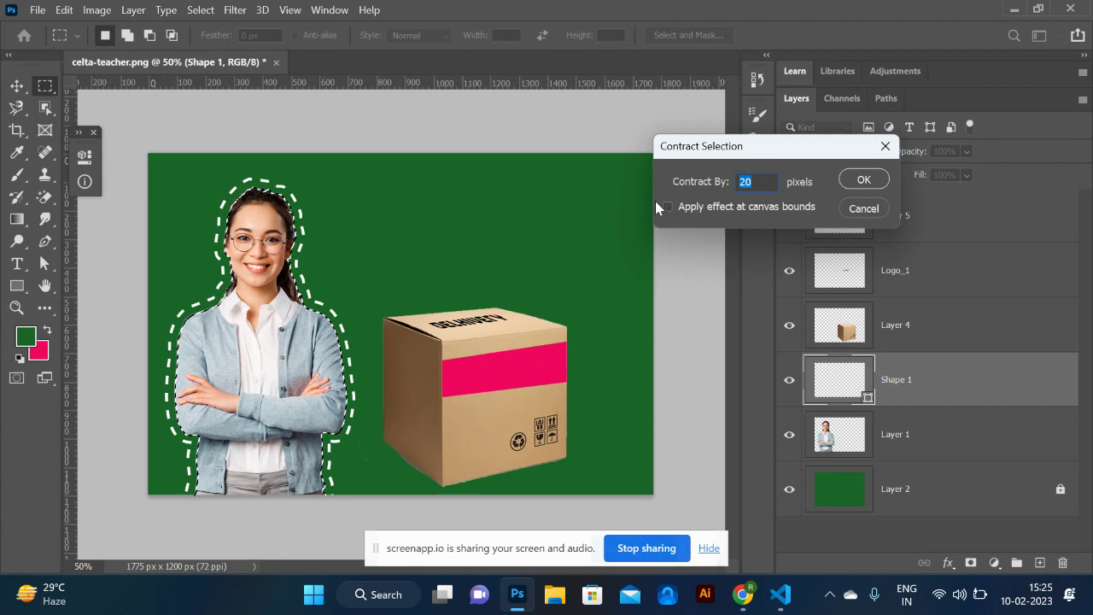
{"action": "type", "text": "25"}
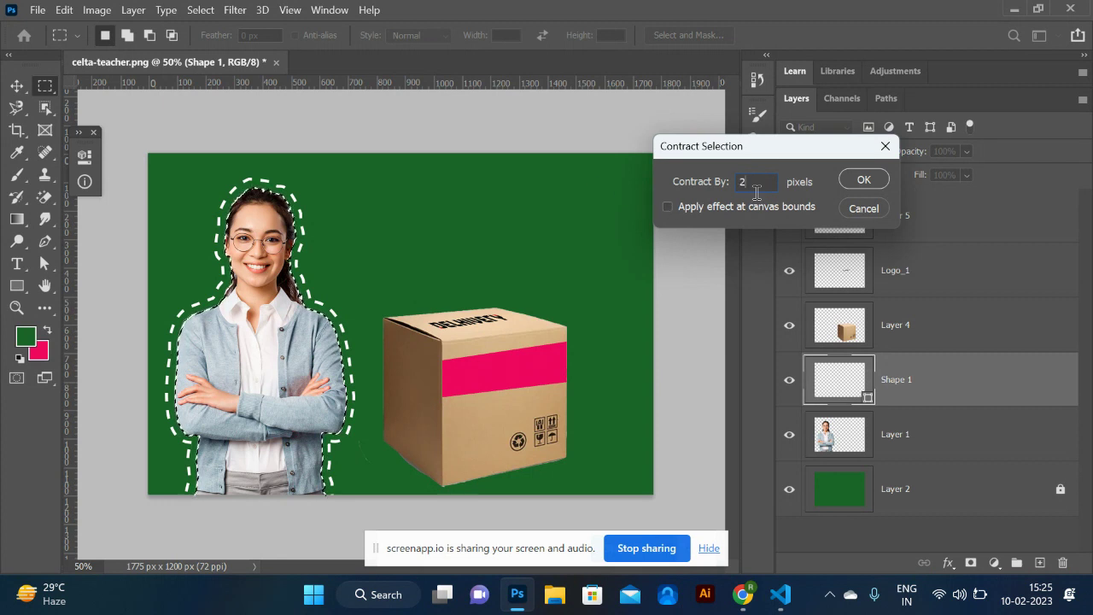
{"action": "left_click", "coordinate": [864, 181]}
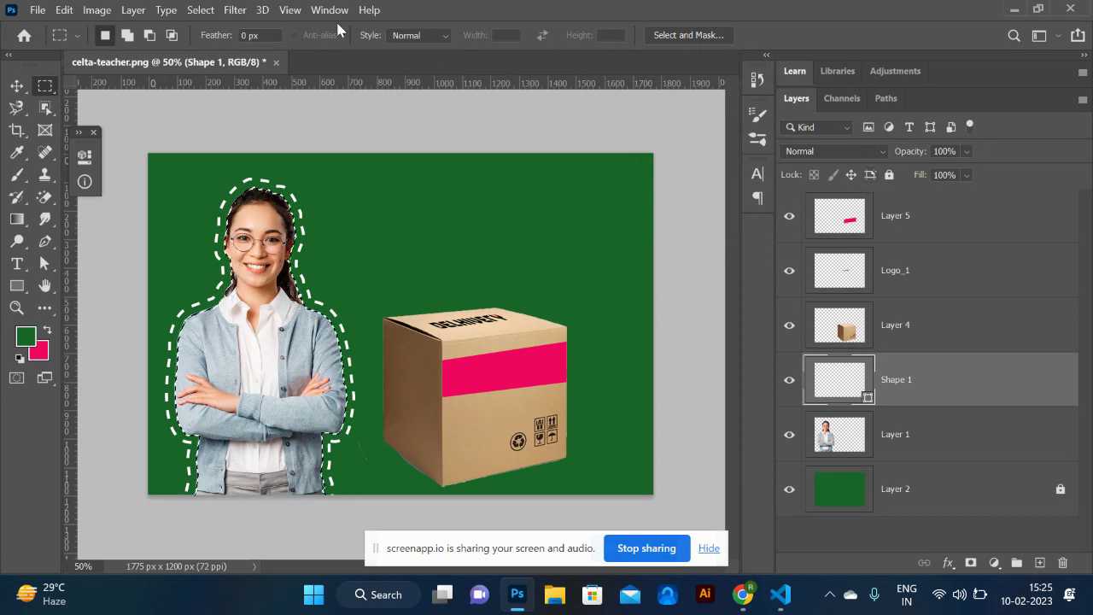
- Expand the selection around the teacher twice so that it runs outside the dashed outline
{"action": "left_click", "coordinate": [195, 9]}
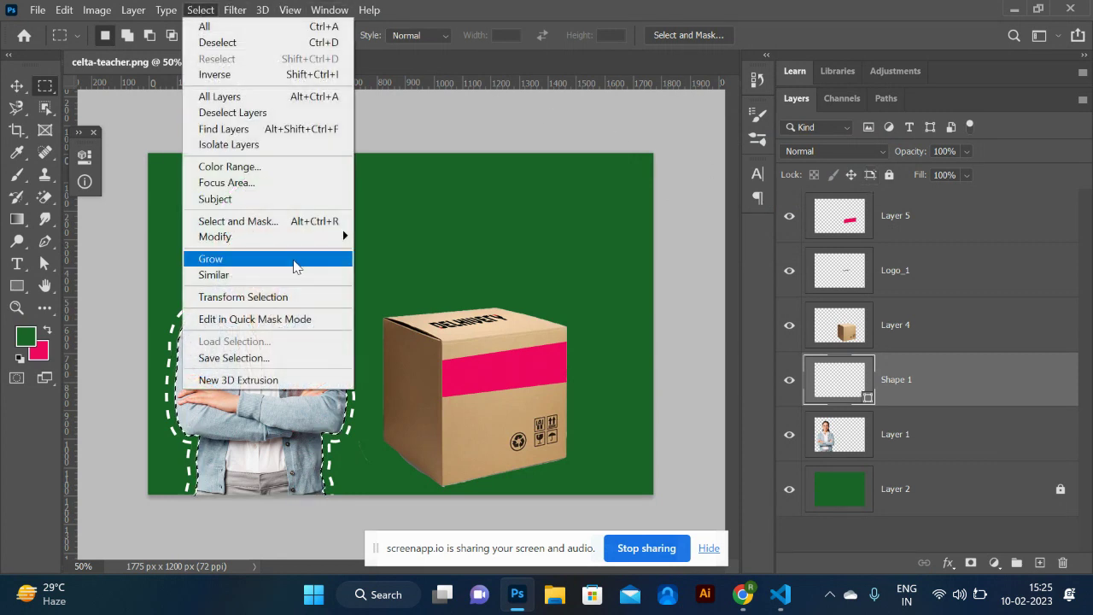
{"action": "mouse_move", "coordinate": [312, 239]}
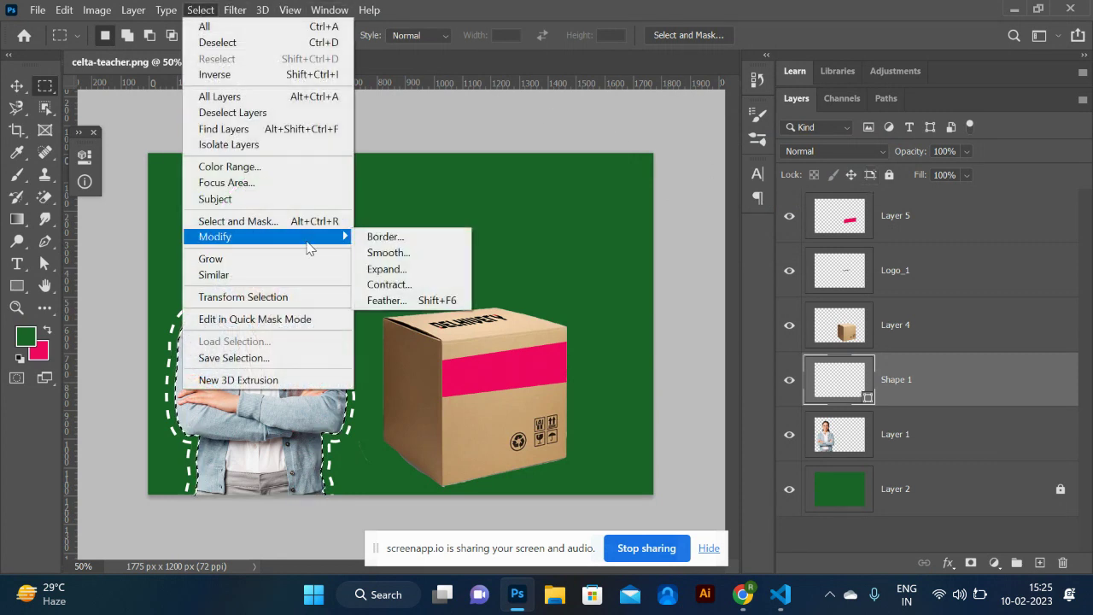
{"action": "left_click", "coordinate": [410, 269]}
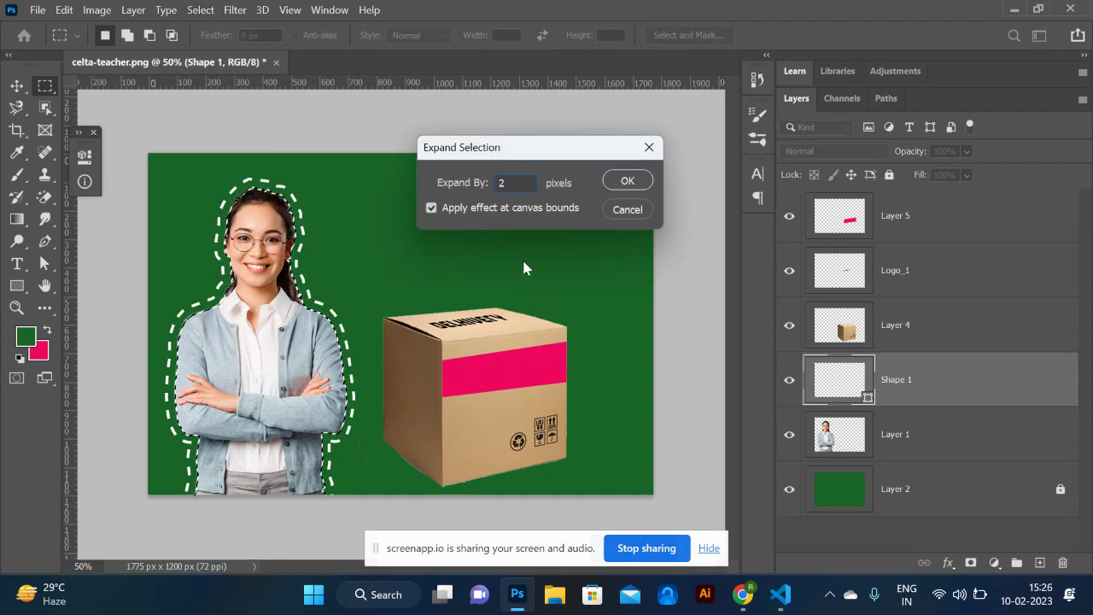
{"action": "left_click", "coordinate": [629, 180]}
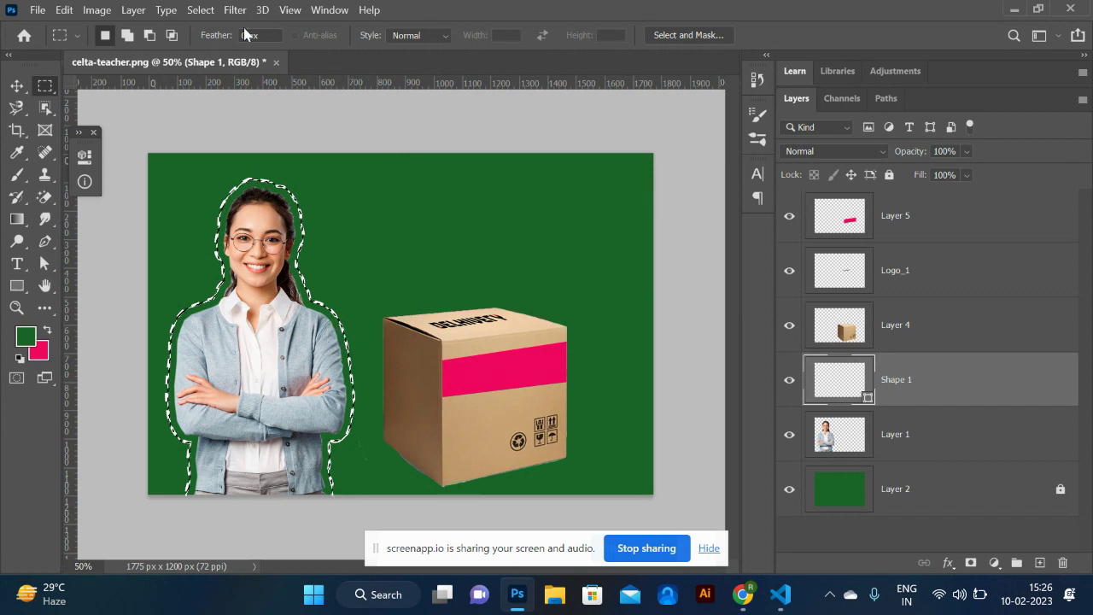
{"action": "left_click", "coordinate": [200, 9]}
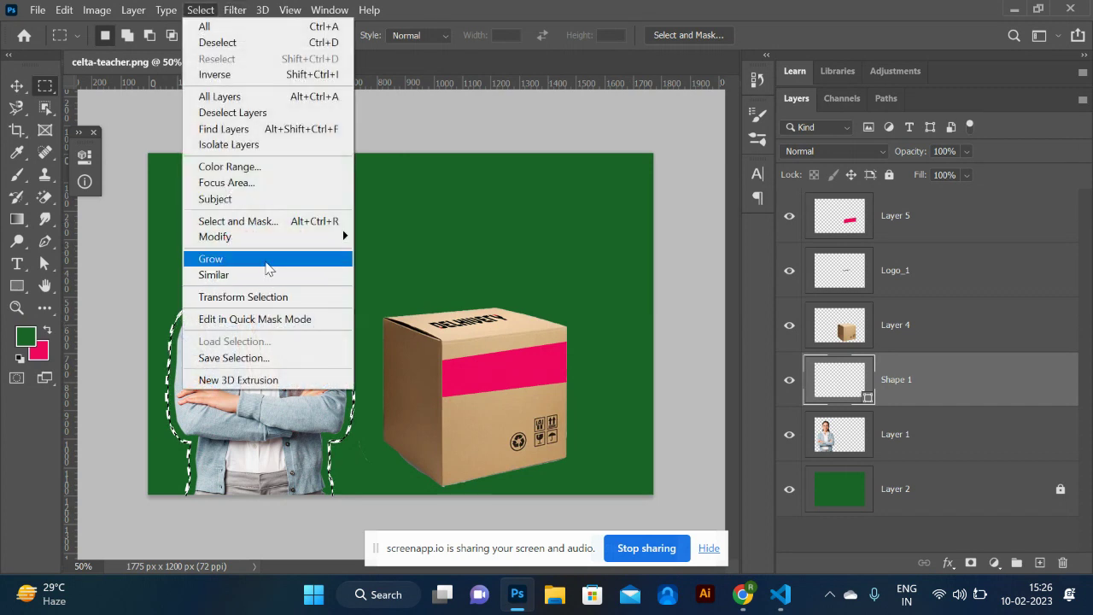
{"action": "mouse_move", "coordinate": [282, 237]}
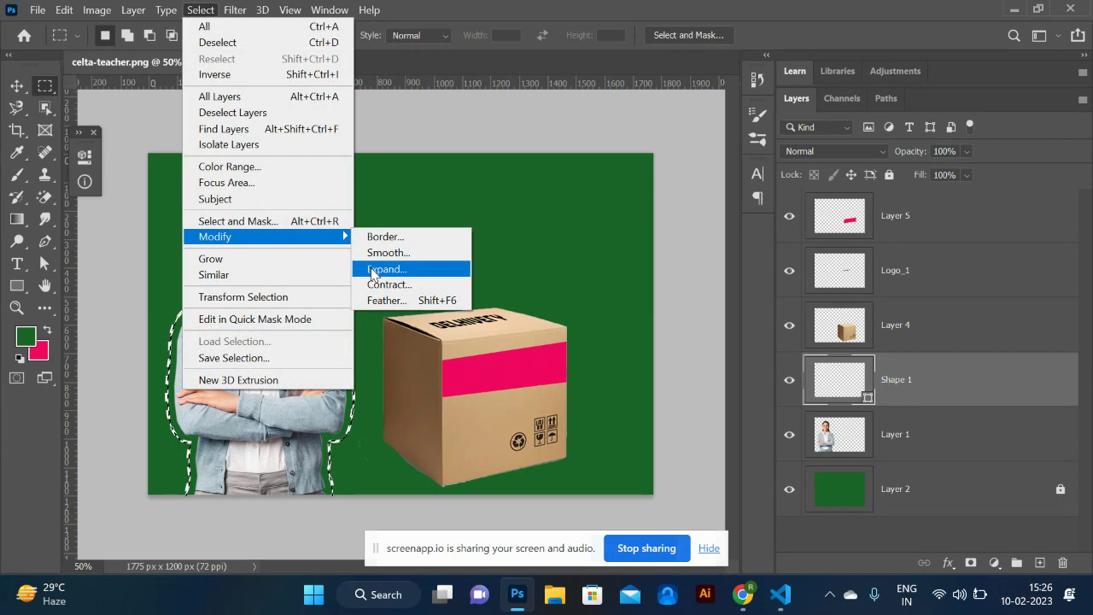
{"action": "left_click", "coordinate": [373, 270]}
{"action": "left_click", "coordinate": [624, 179]}
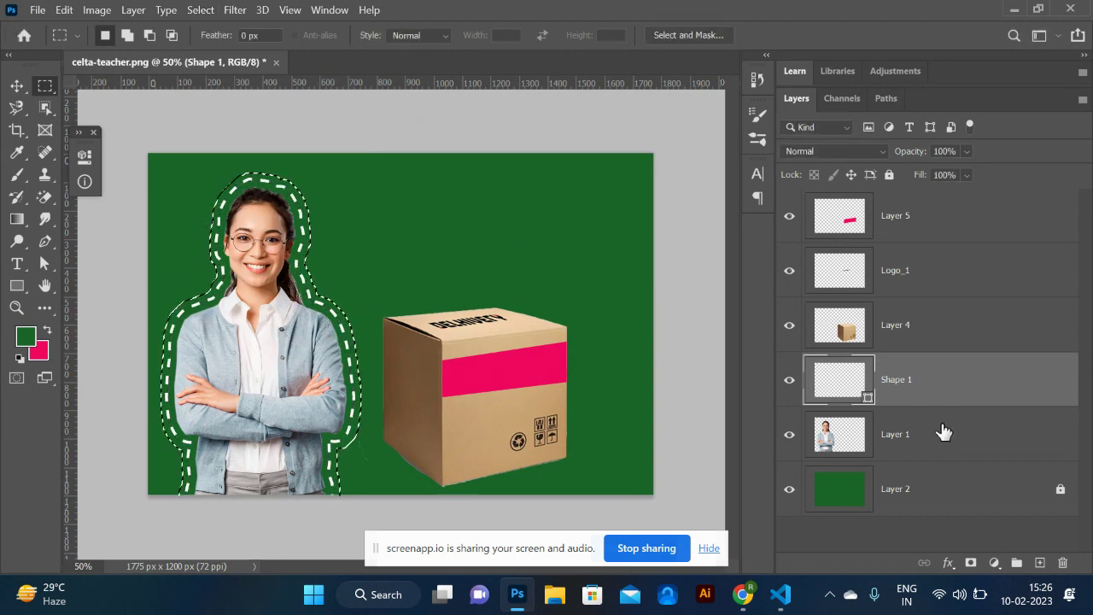
- Add an empty layer above Shape 1 and convert the expanded selection into a work path with a 2.0-pixel tolerance
{"action": "left_click", "coordinate": [1040, 564]}
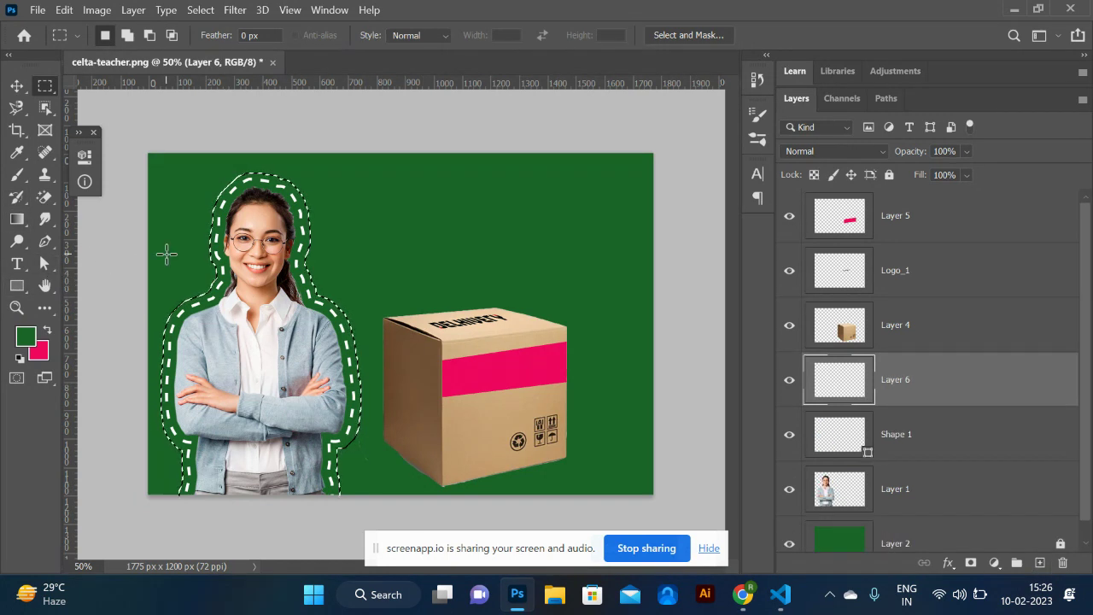
{"action": "key", "text": "p"}
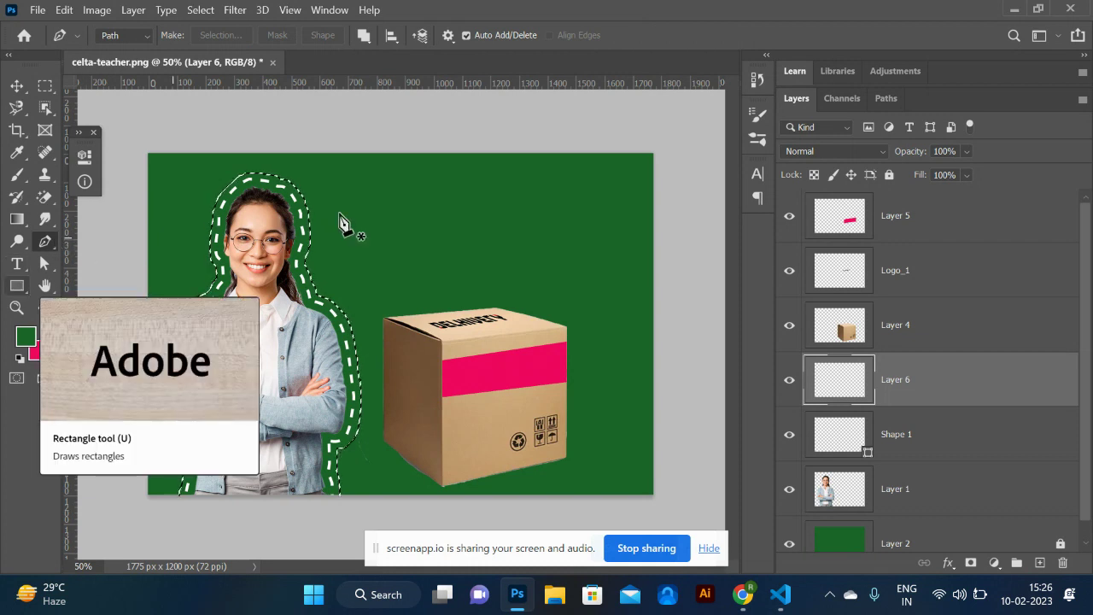
{"action": "left_click", "coordinate": [45, 86]}
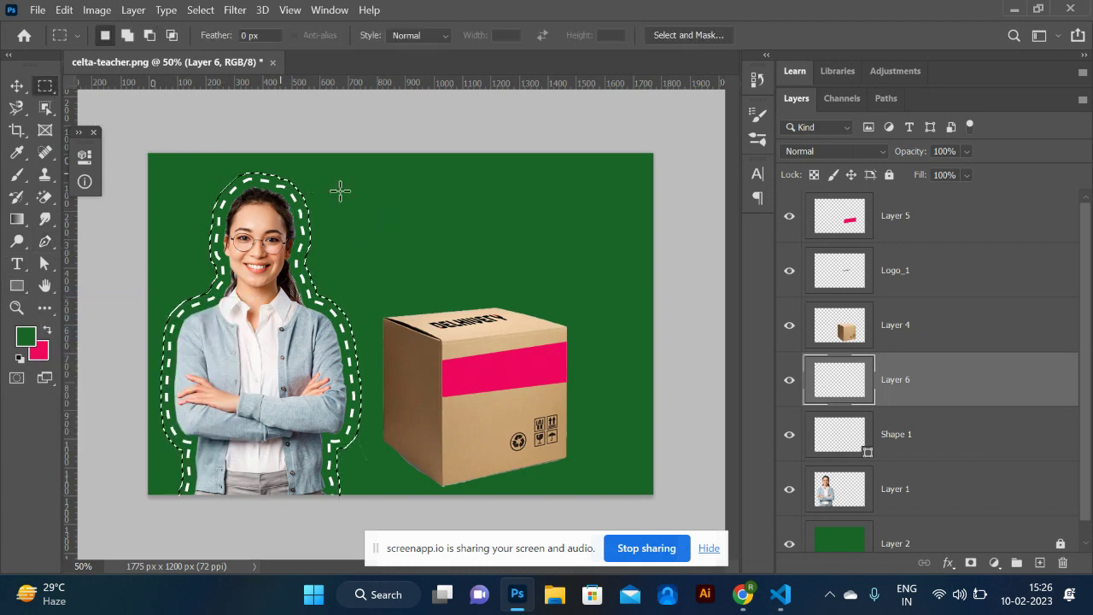
{"action": "right_click", "coordinate": [294, 196]}
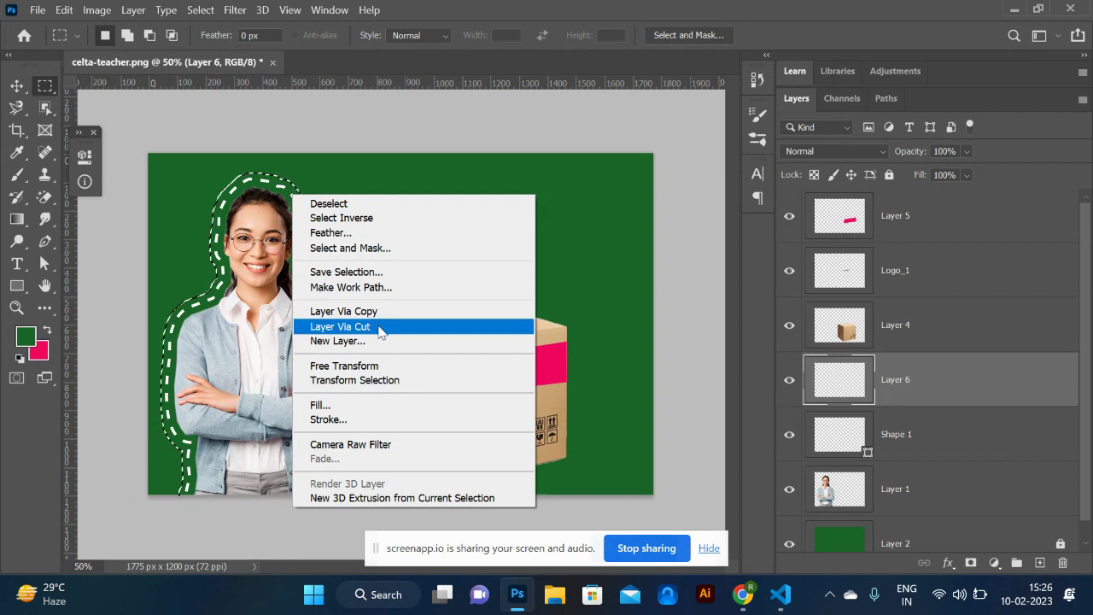
{"action": "left_click", "coordinate": [376, 288]}
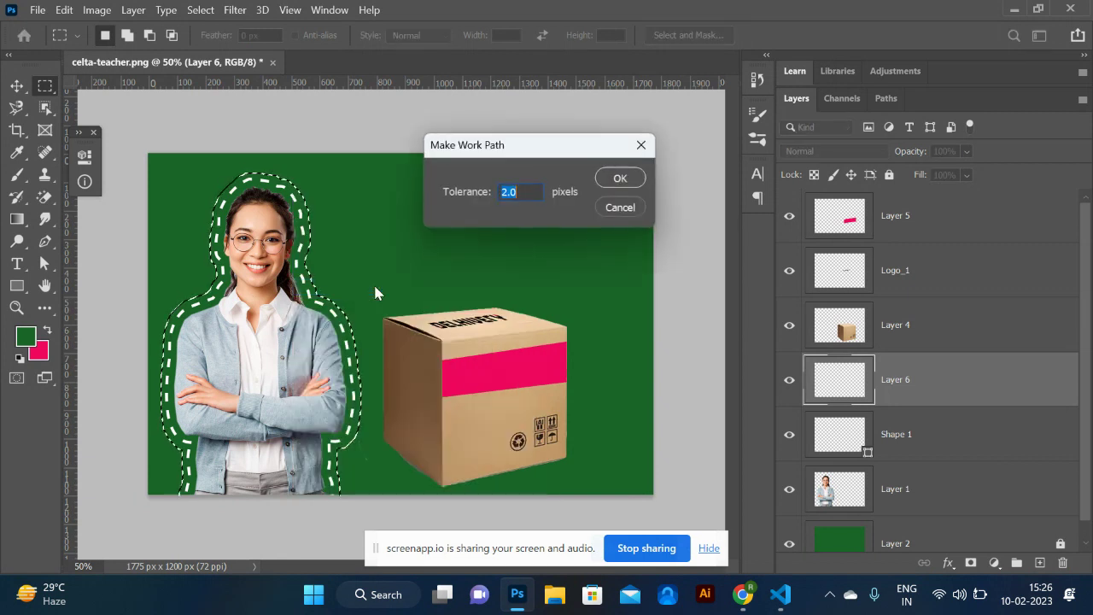
{"action": "left_click", "coordinate": [608, 175]}
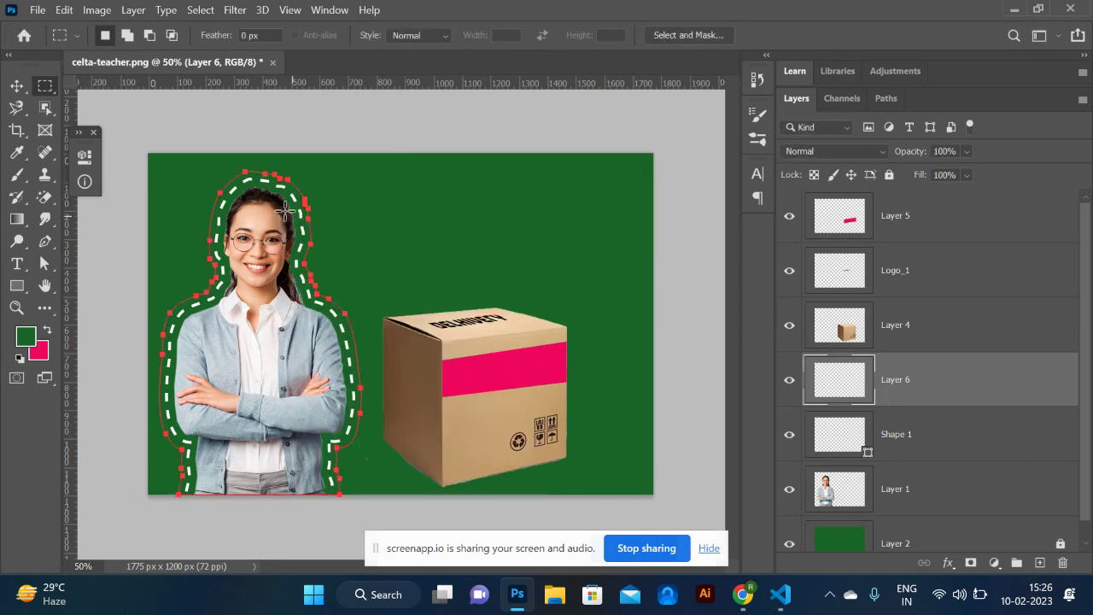
- Add the text "learn from learders" along the work path beside the teacher's head and enlarge it to 75 pt
{"action": "left_click", "coordinate": [14, 267]}
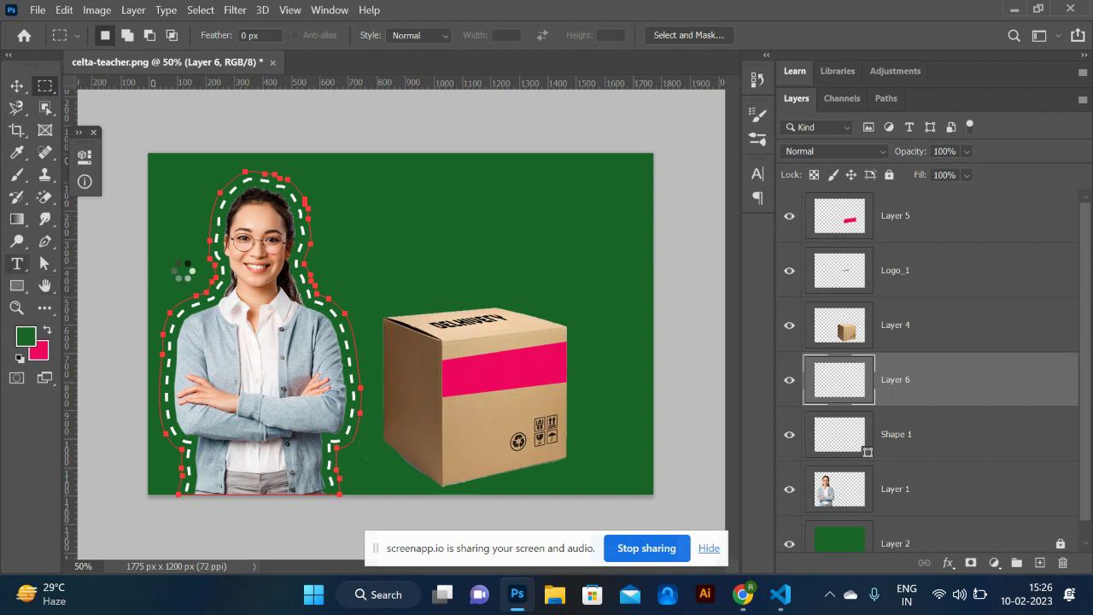
{"action": "left_click", "coordinate": [310, 229]}
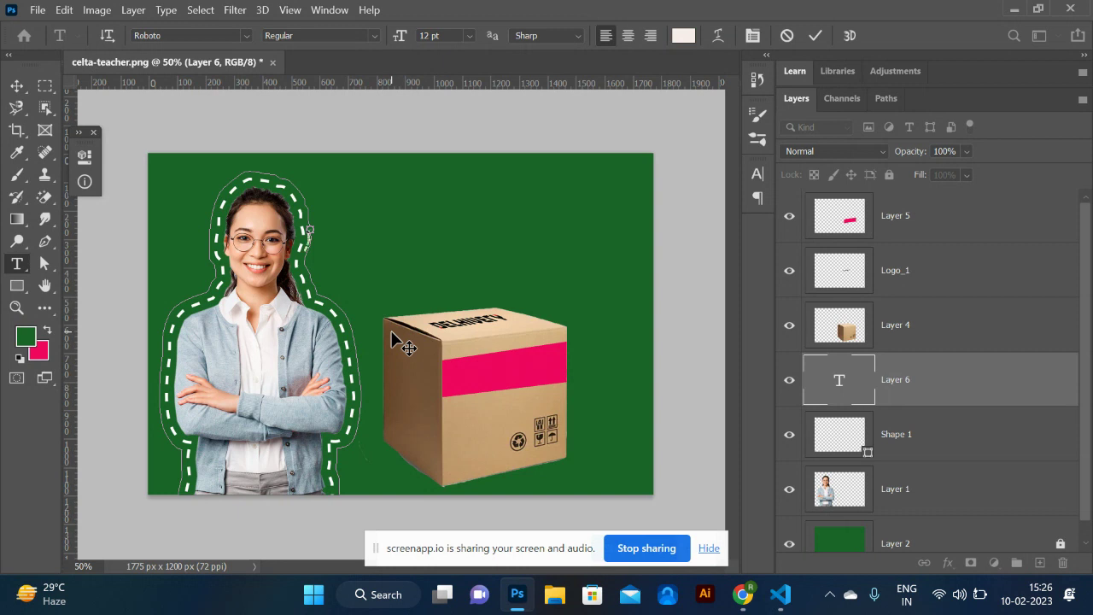
{"action": "key", "text": "ctrl"}
{"action": "key", "text": "Up"}
{"action": "key", "text": "Up"}
{"action": "key", "text": "Up"}
{"action": "key", "text": "Up"}
{"action": "key", "text": "Up"}
{"action": "key", "text": "Up"}
{"action": "key", "text": "Up"}
{"action": "key", "text": "Up"}
{"action": "key", "text": "Up"}
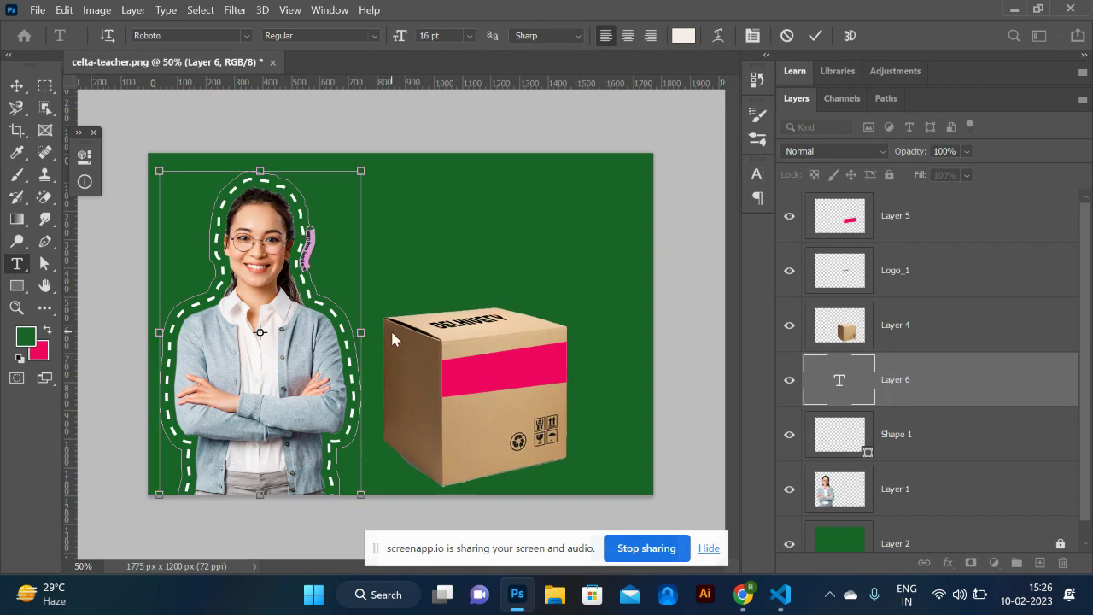
{"action": "key", "text": "Up"}
{"action": "key", "text": "Up"}
{"action": "key", "text": "Up"}
{"action": "key", "text": "Up"}
{"action": "key", "text": "Up"}
{"action": "key", "text": "Up"}
{"action": "key", "text": "Up"}
{"action": "key", "text": "Up"}
{"action": "key", "text": "Up"}
{"action": "key", "text": "Up"}
{"action": "key", "text": "Up"}
{"action": "key", "text": "Up"}
{"action": "key", "text": "Up"}
{"action": "key", "text": "Up"}
{"action": "key", "text": "Up"}
{"action": "key", "text": "Up"}
{"action": "key", "text": "Up"}
{"action": "key", "text": "Up"}
{"action": "key", "text": "Up"}
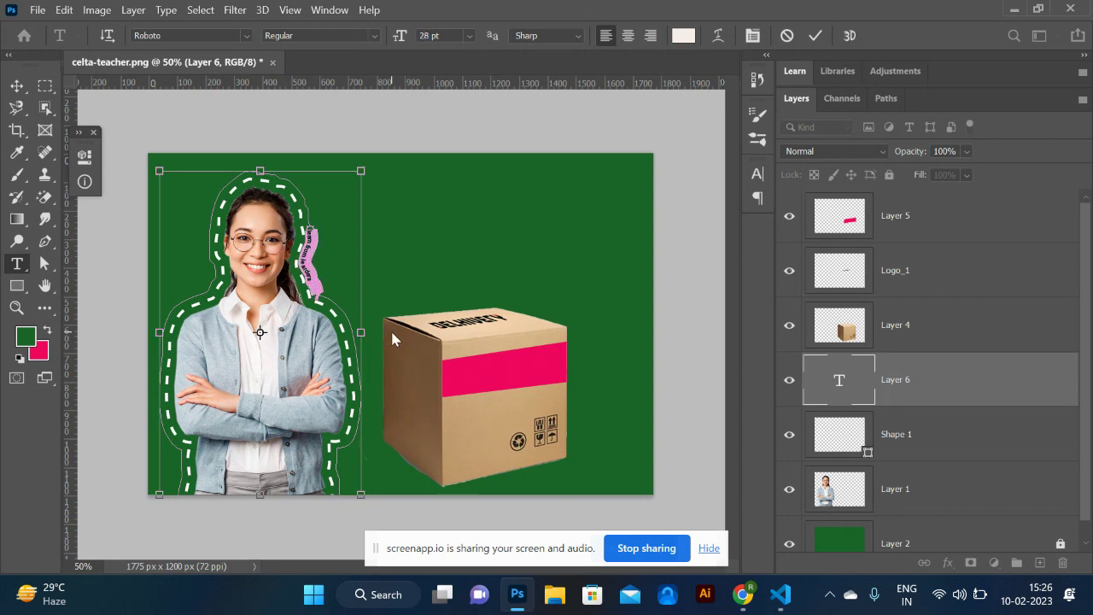
{"action": "key", "text": "Up"}
{"action": "key", "text": "Up"}
{"action": "key", "text": "Up"}
{"action": "key", "text": "Up"}
{"action": "key", "text": "Up"}
{"action": "key", "text": "Up"}
{"action": "key", "text": "Up"}
{"action": "key", "text": "Up"}
{"action": "key", "text": "Up"}
{"action": "key", "text": "Up"}
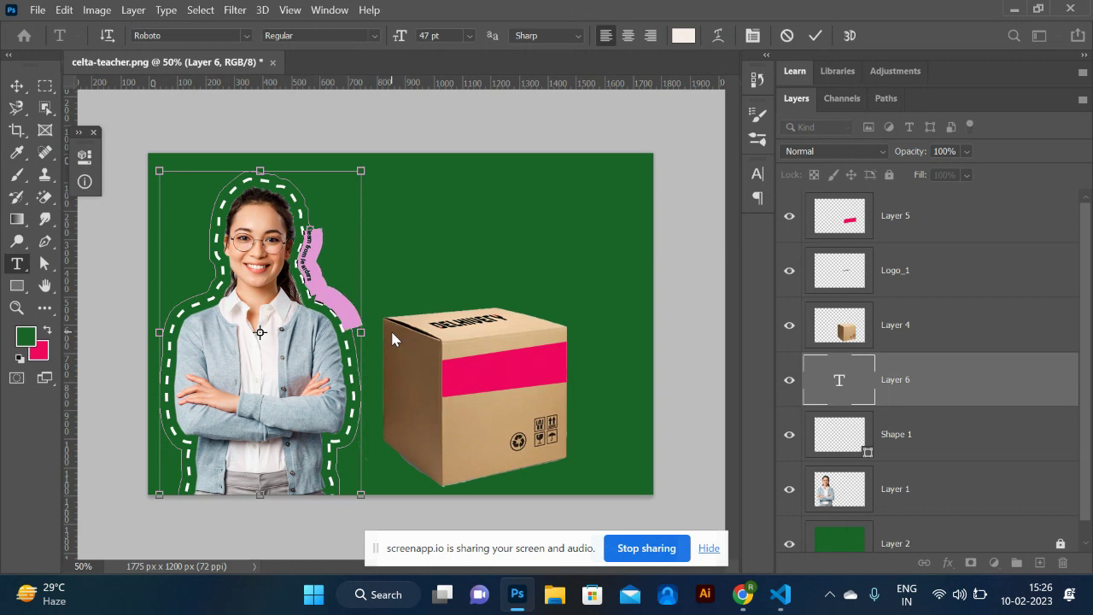
{"action": "key", "text": "Up"}
{"action": "key", "text": "Up"}
{"action": "key", "text": "Up"}
{"action": "key", "text": "Up"}
{"action": "key", "text": "Up"}
{"action": "key", "text": "Up"}
{"action": "key", "text": "Up"}
{"action": "key", "text": "Up"}
{"action": "key", "text": "Up"}
{"action": "key", "text": "Up"}
{"action": "key", "text": "Up"}
{"action": "key", "text": "Up"}
{"action": "key", "text": "Up"}
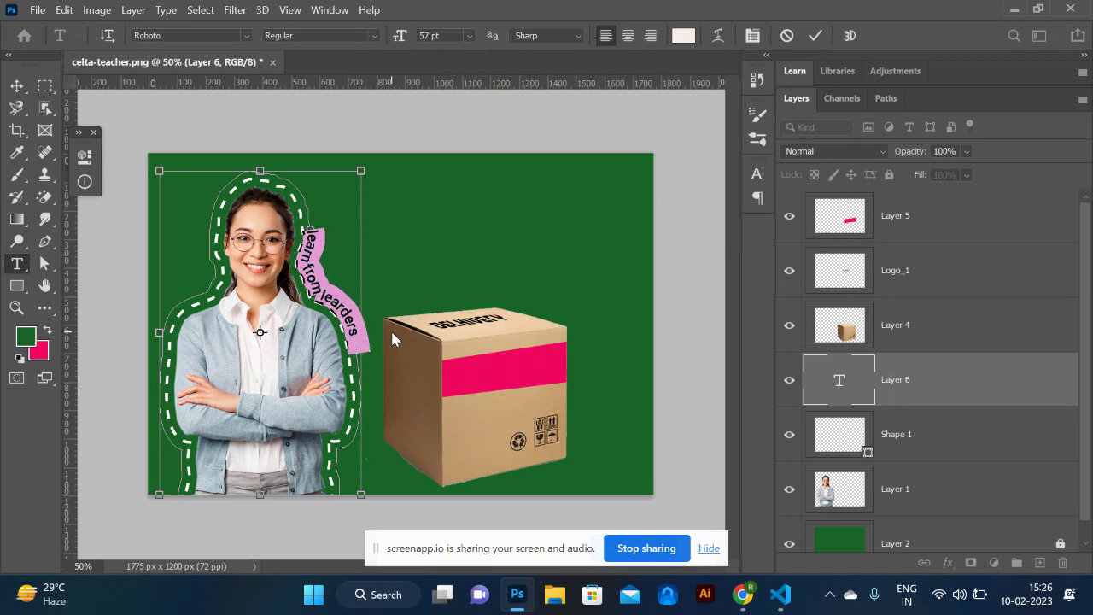
{"action": "key", "text": "Up"}
{"action": "key", "text": "Up"}
{"action": "key", "text": "Up"}
{"action": "key", "text": "Up"}
{"action": "key", "text": "Up"}
{"action": "key", "text": "Up"}
{"action": "key", "text": "Up"}
{"action": "key", "text": "Up"}
{"action": "key", "text": "Up"}
{"action": "key", "text": "Up"}
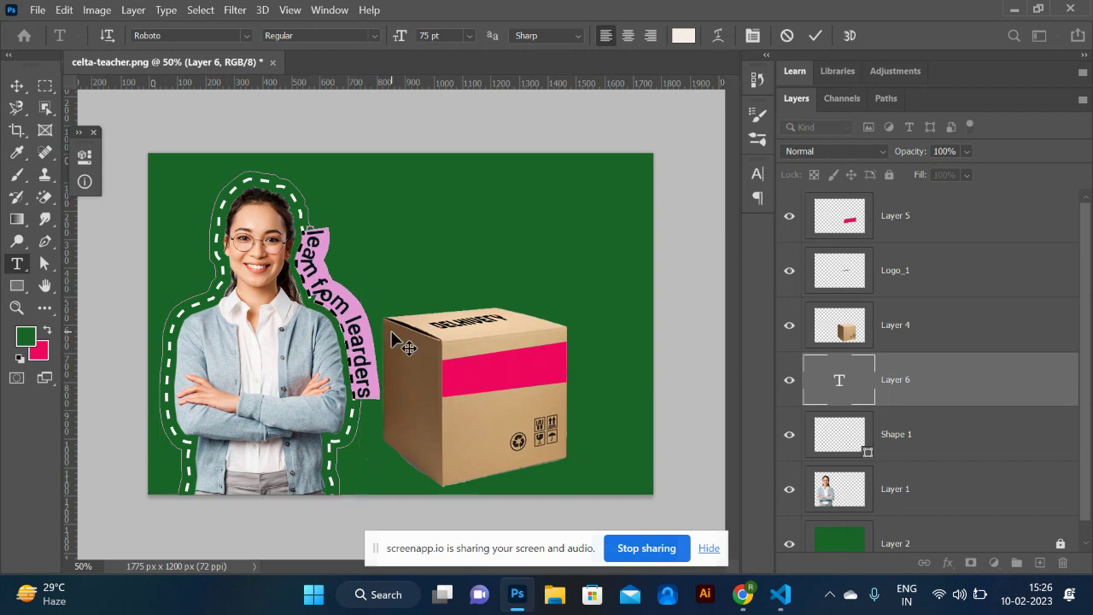
- Widen the letter spacing of the path text so it extends down the teacher's side, and commit the text
{"action": "key", "text": "BackSpace"}
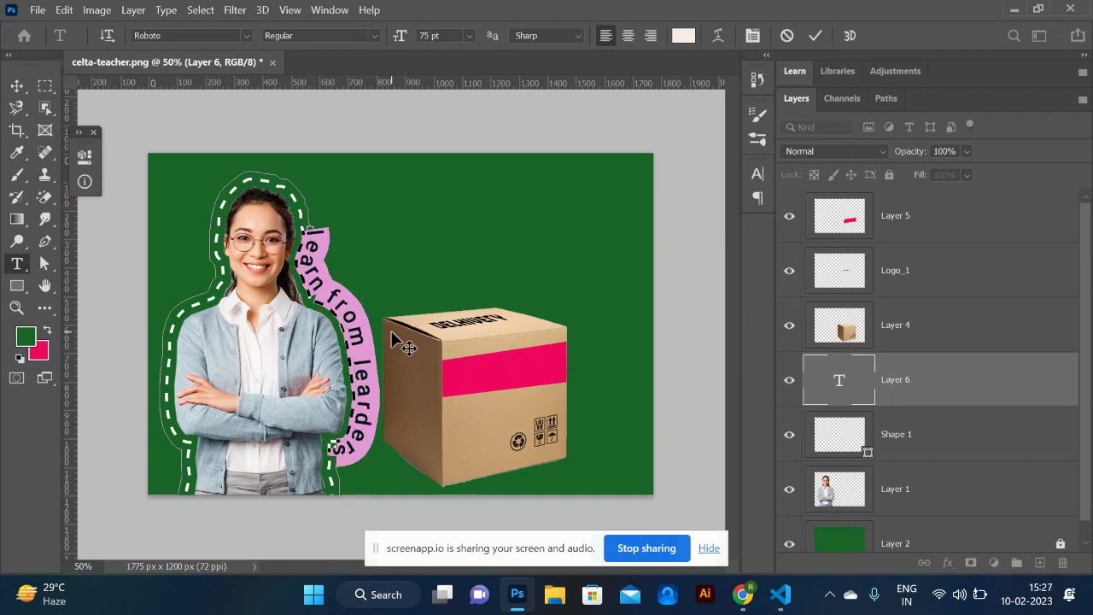
{"action": "type", "text": "n"}
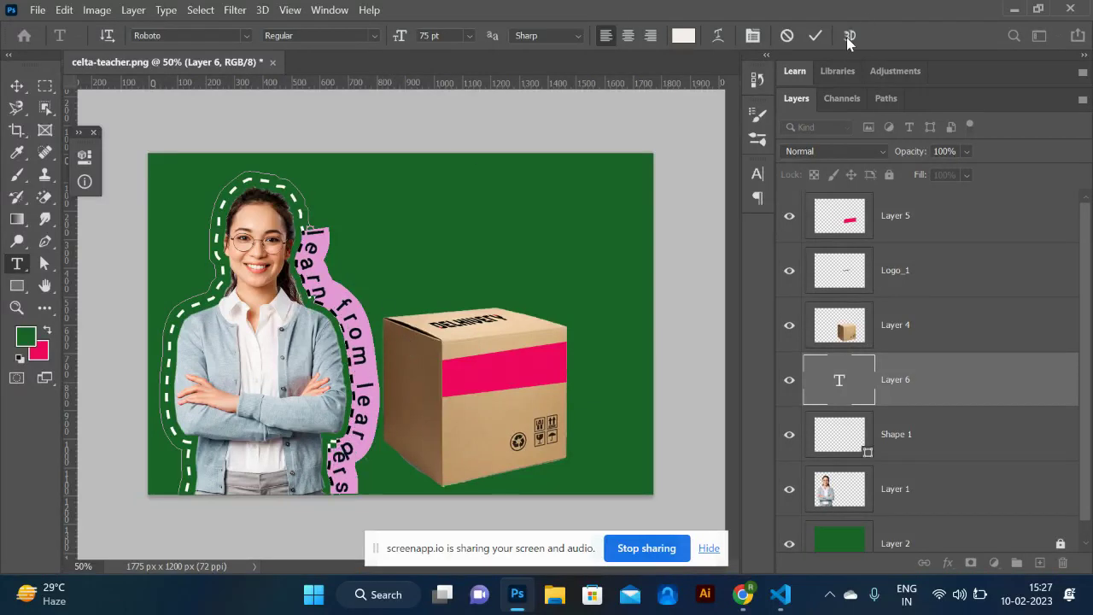
{"action": "left_click", "coordinate": [816, 35]}
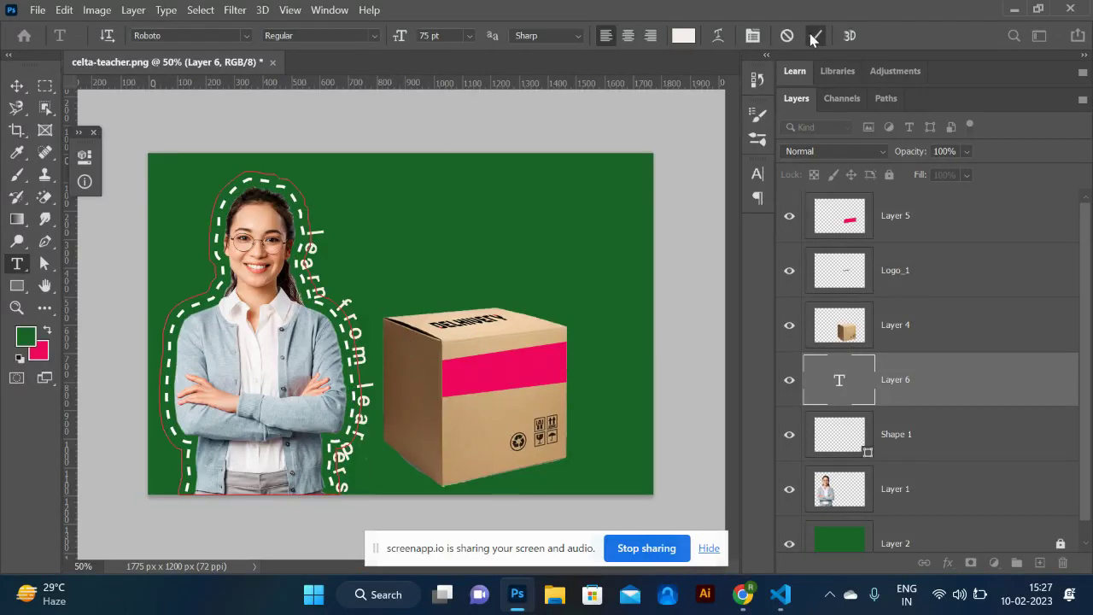
- Move the "learn from learders" text slightly to the right, away from the dashed outline
{"action": "left_click", "coordinate": [558, 211]}
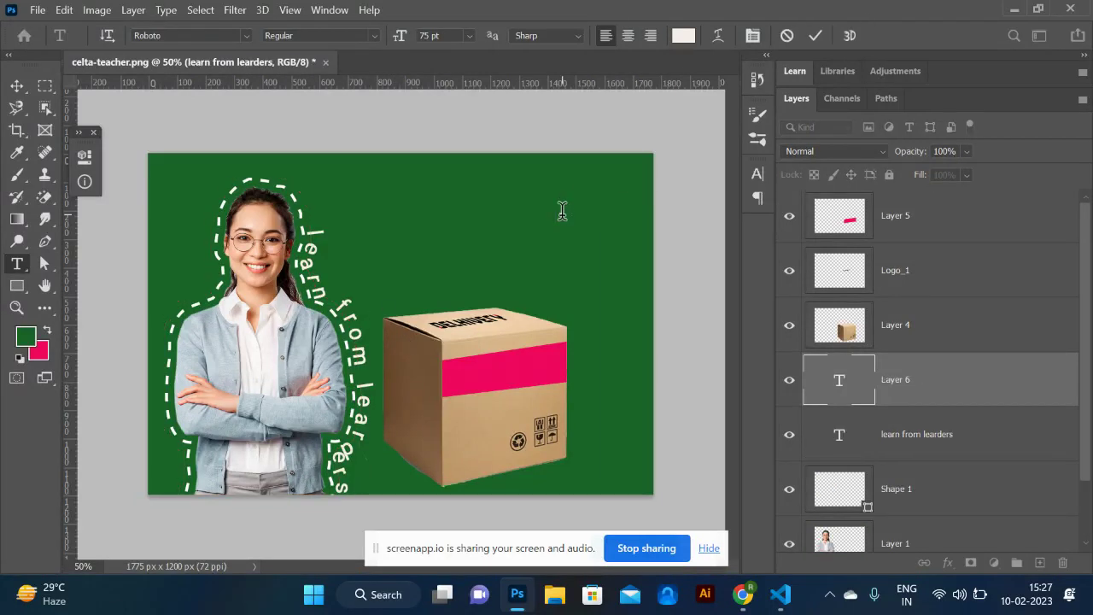
{"action": "left_click", "coordinate": [16, 85]}
{"action": "left_click_drag", "start_coordinate": [343, 304], "coordinate": [352, 303]}
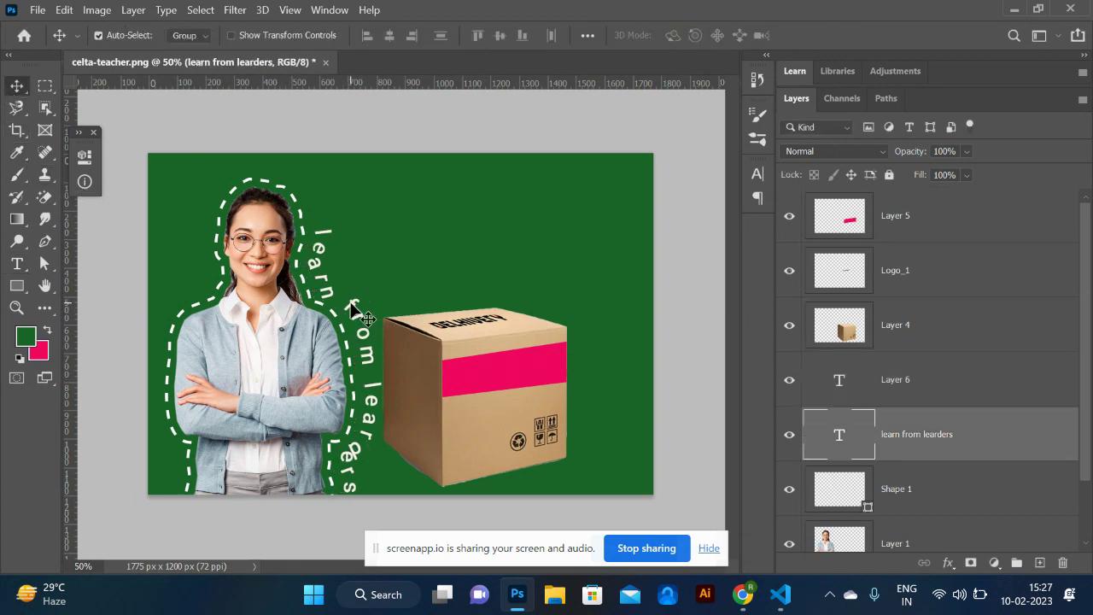
- Try shifting the box image on Layer 4 to the right, undo the move, and deselect the layer
{"action": "left_click", "coordinate": [476, 418]}
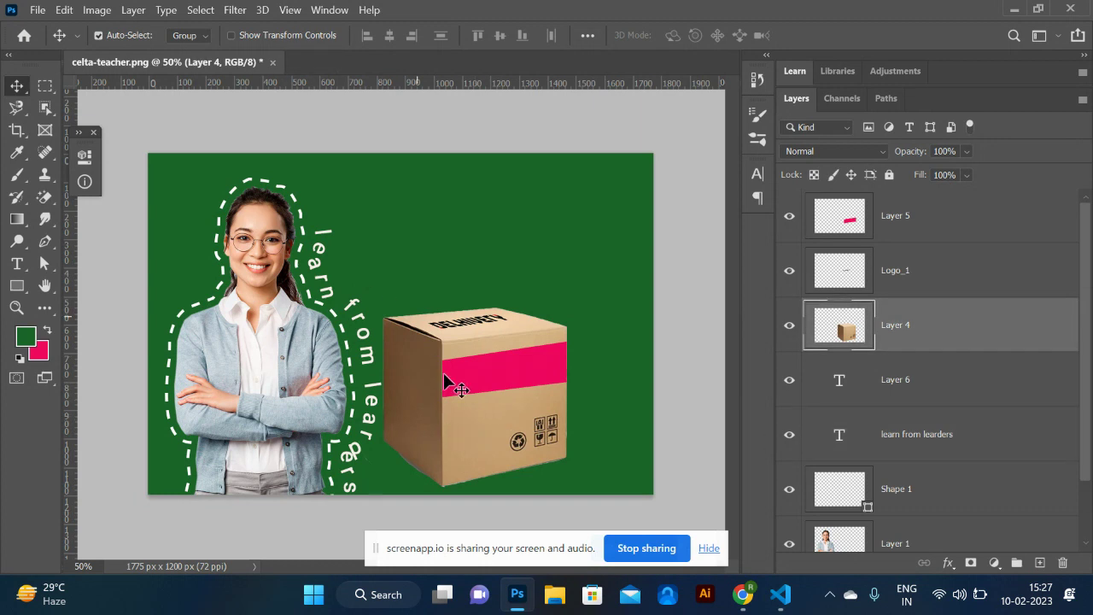
{"action": "left_click_drag", "start_coordinate": [515, 415], "coordinate": [572, 425]}
{"action": "key", "text": "ctrl+z"}
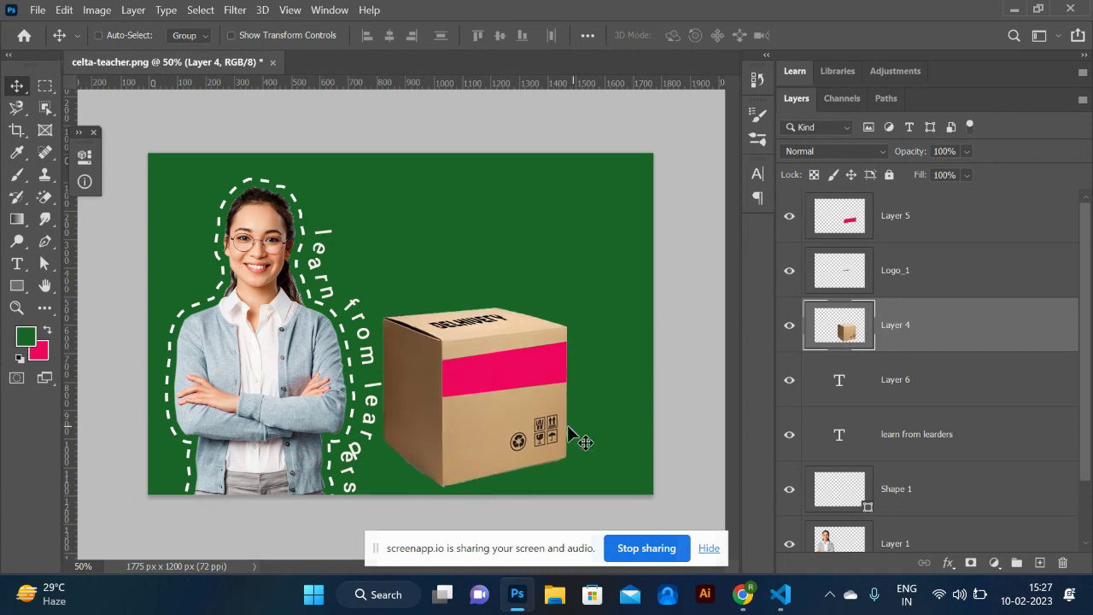
{"action": "left_click", "coordinate": [539, 316]}
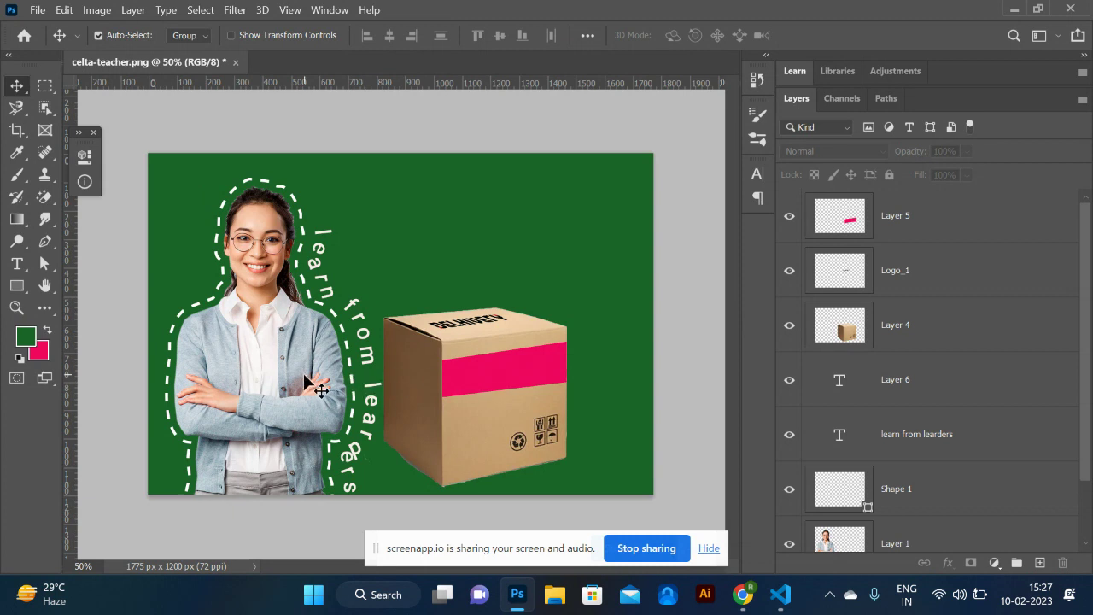
- Move the box image and its pink strip together up and to the right, leaving the logo in place
{"action": "left_click", "coordinate": [484, 377]}
{"action": "left_click", "coordinate": [472, 415], "text": "shift"}
{"action": "left_click_drag", "start_coordinate": [472, 415], "coordinate": [513, 300]}
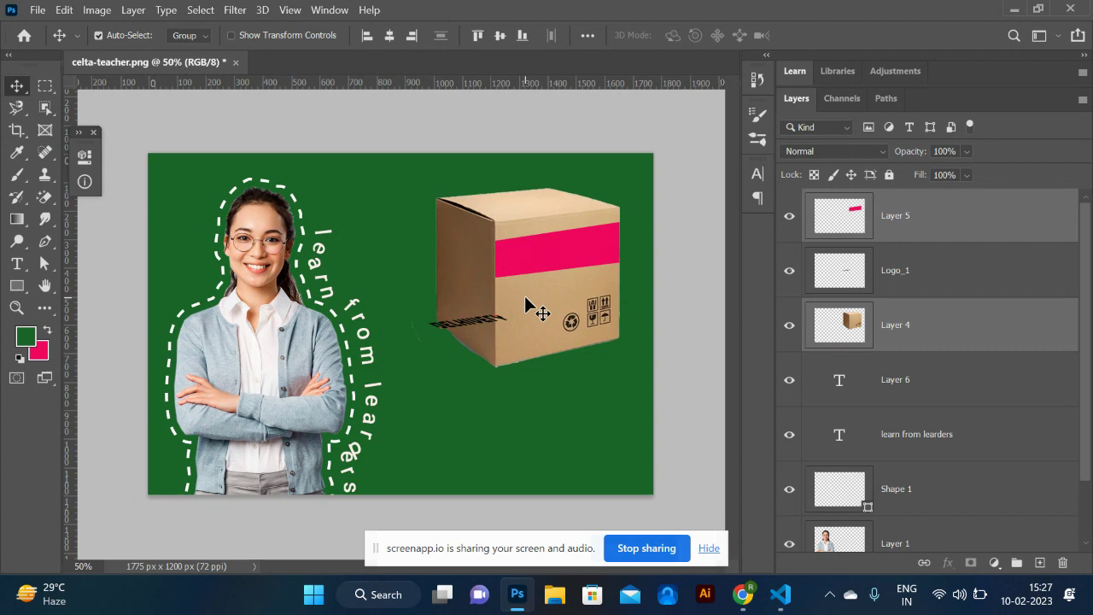
- Create a new 571 x 111 px RGB document at 72 pixels per inch
{"action": "left_click", "coordinate": [37, 9]}
{"action": "left_click", "coordinate": [37, 10]}
{"action": "key", "text": "ctrl+n"}
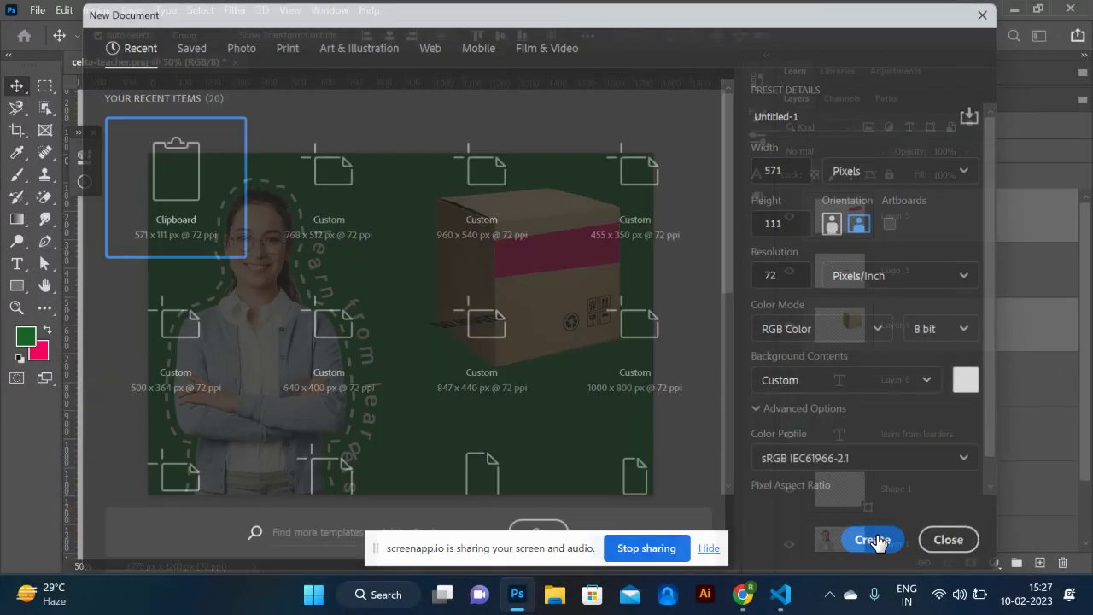
{"action": "left_click", "coordinate": [873, 539]}
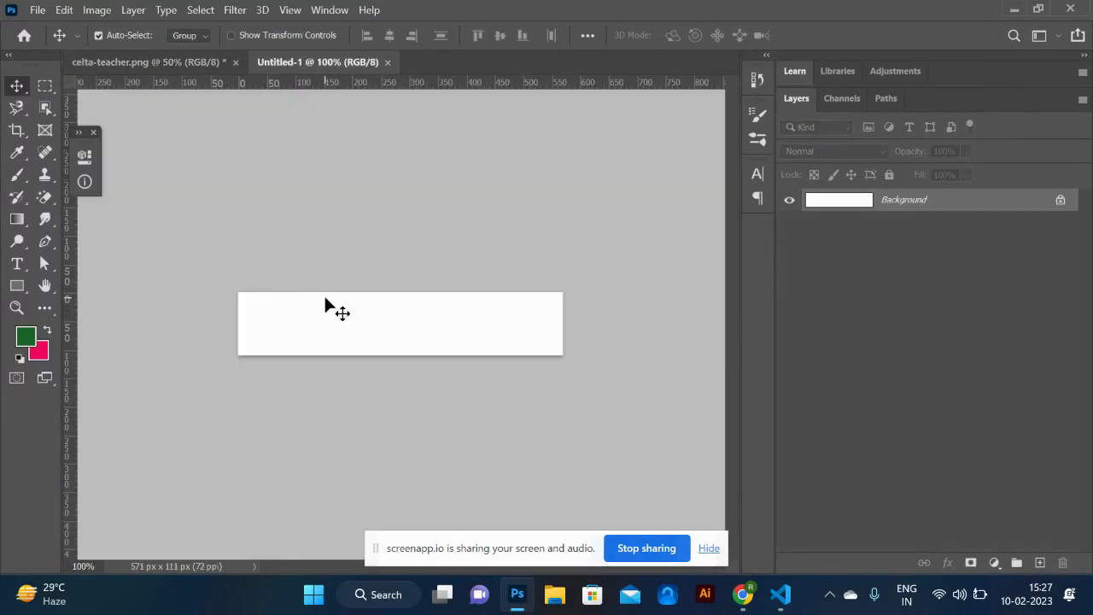
- Extend the canvas downward with the Crop tool to 571 x 561 px and fill it entirely with the pink background colour
{"action": "key", "text": "c"}
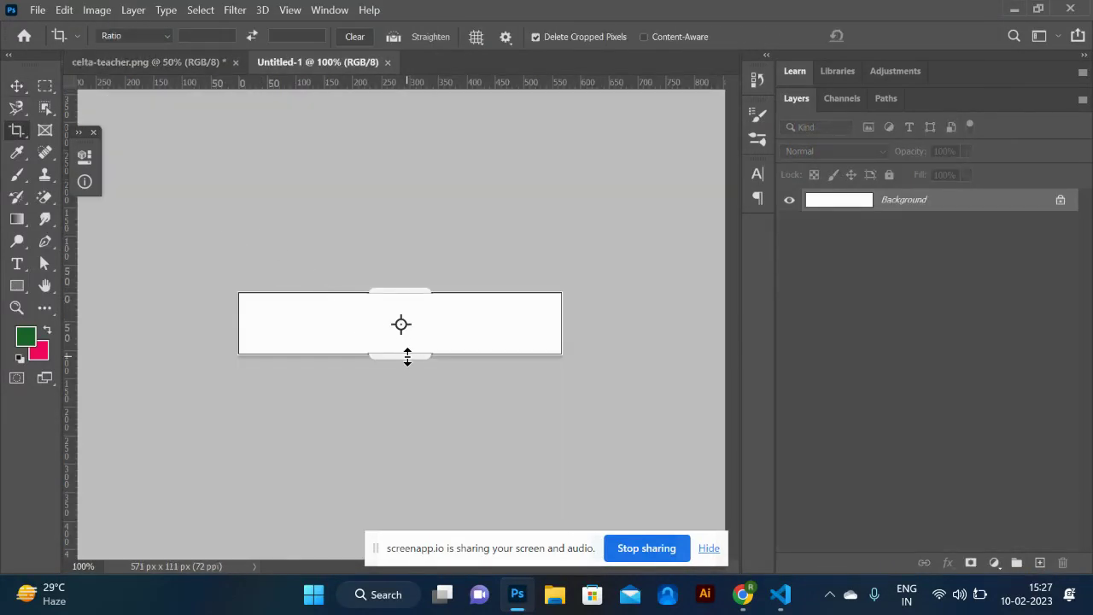
{"action": "left_click_drag", "start_coordinate": [408, 357], "coordinate": [427, 483]}
{"action": "key", "text": "Return"}
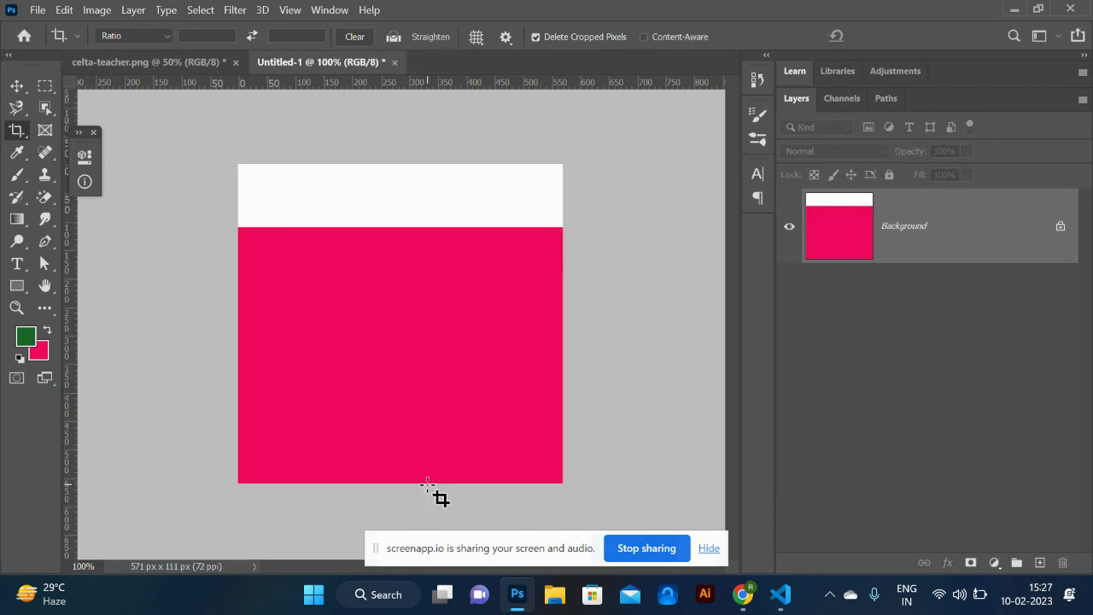
{"action": "key", "text": "ctrl+BackSpace"}
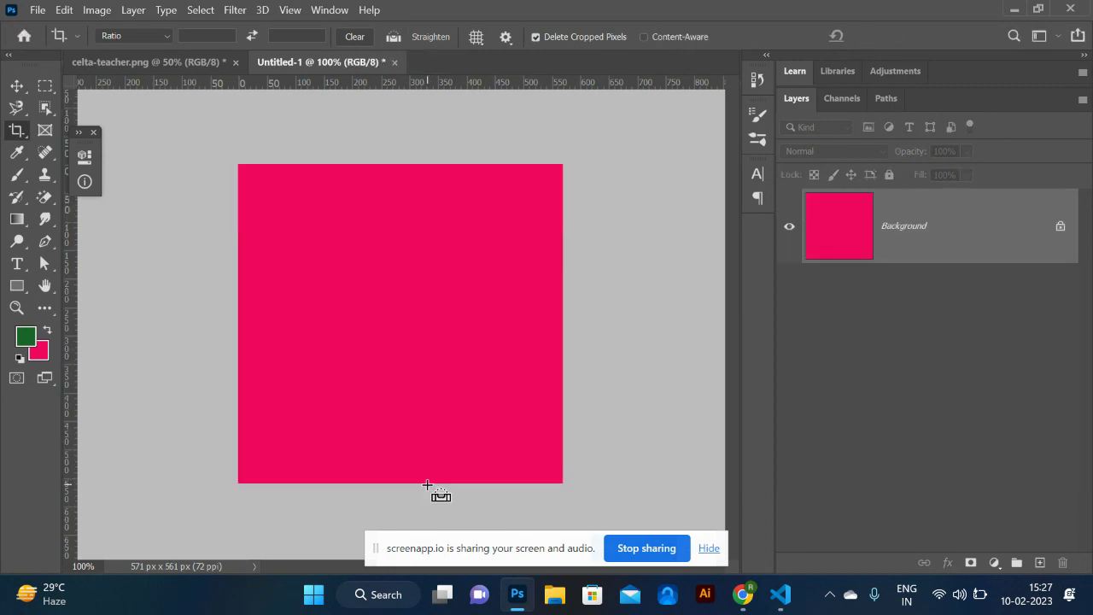
- Fill a circular selection with green on a new layer in the canvas's upper-left corner and duplicate the circle to its right
{"action": "left_click", "coordinate": [44, 85]}
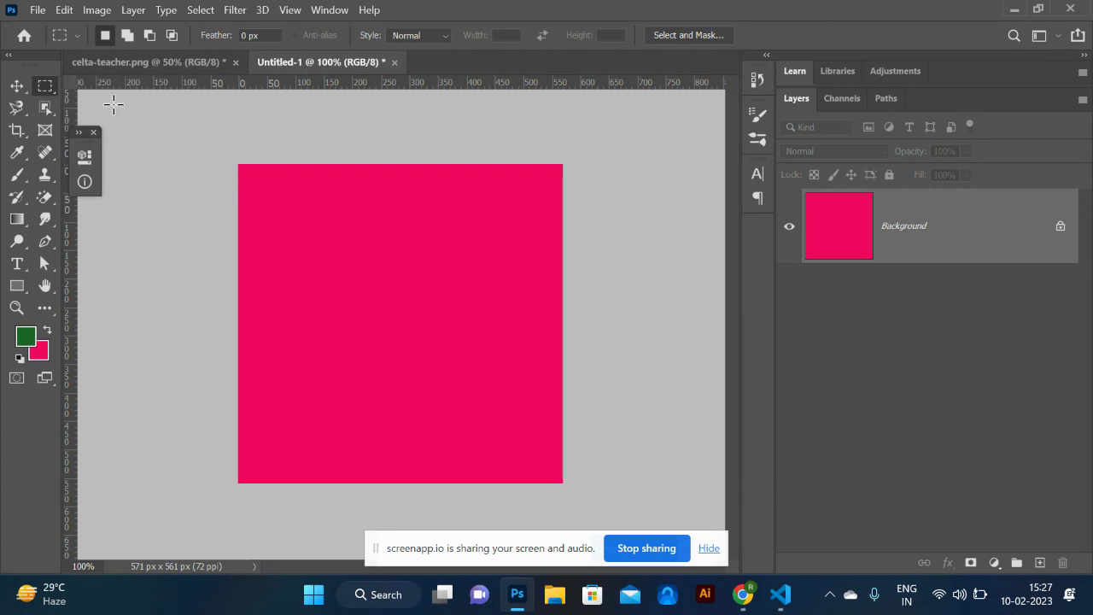
{"action": "key", "text": "shift+m"}
{"action": "left_click_drag", "start_coordinate": [246, 175], "coordinate": [294, 225]}
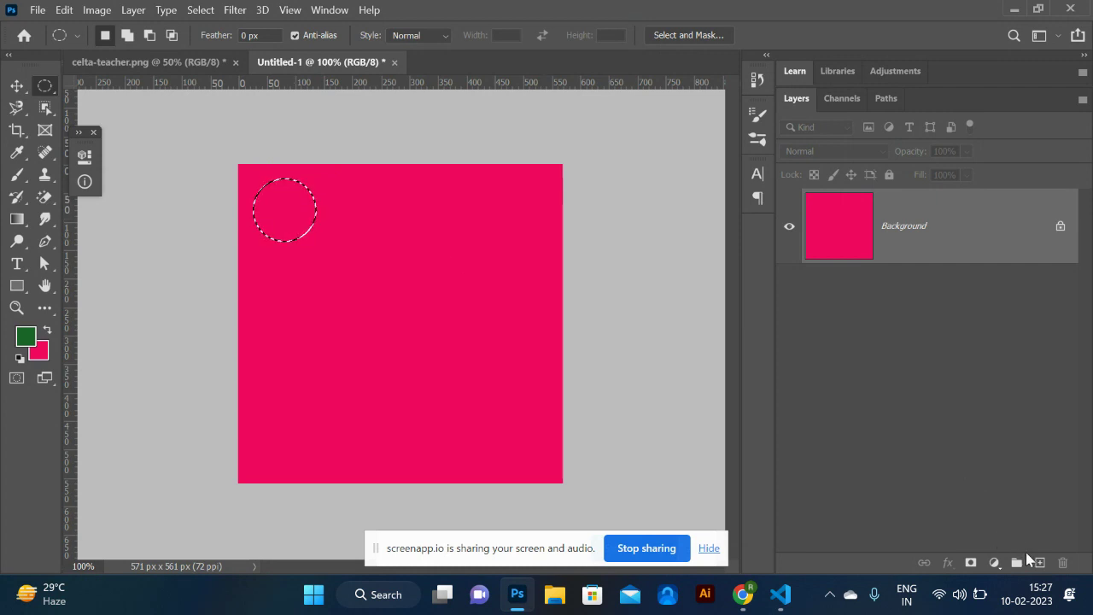
{"action": "left_click", "coordinate": [1037, 562]}
{"action": "key", "text": "alt+BackSpace"}
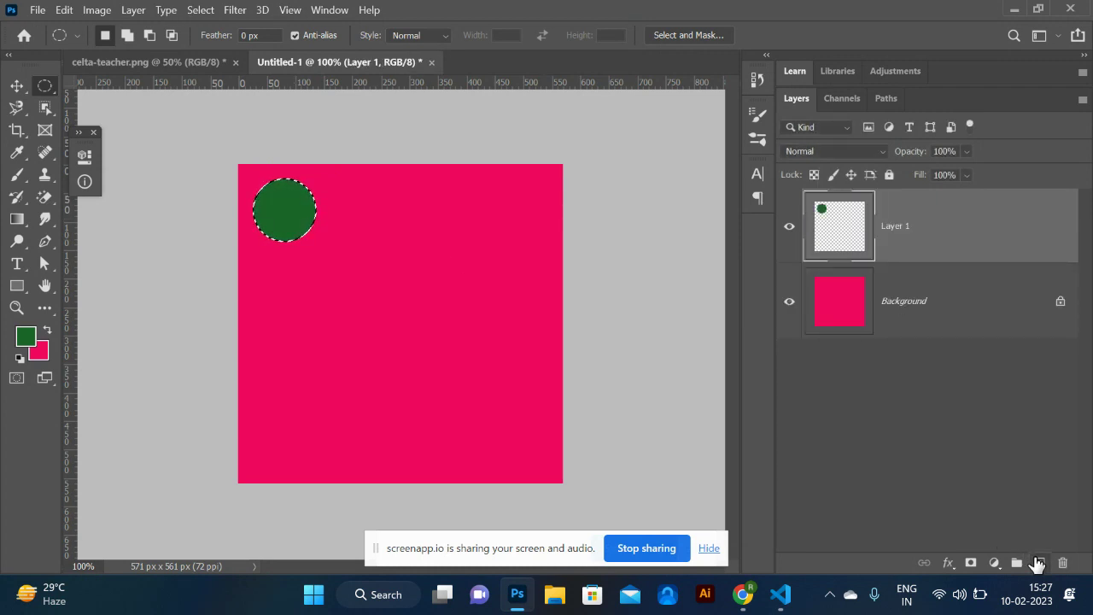
{"action": "key", "text": "ctrl+d"}
{"action": "left_click", "coordinate": [16, 85]}
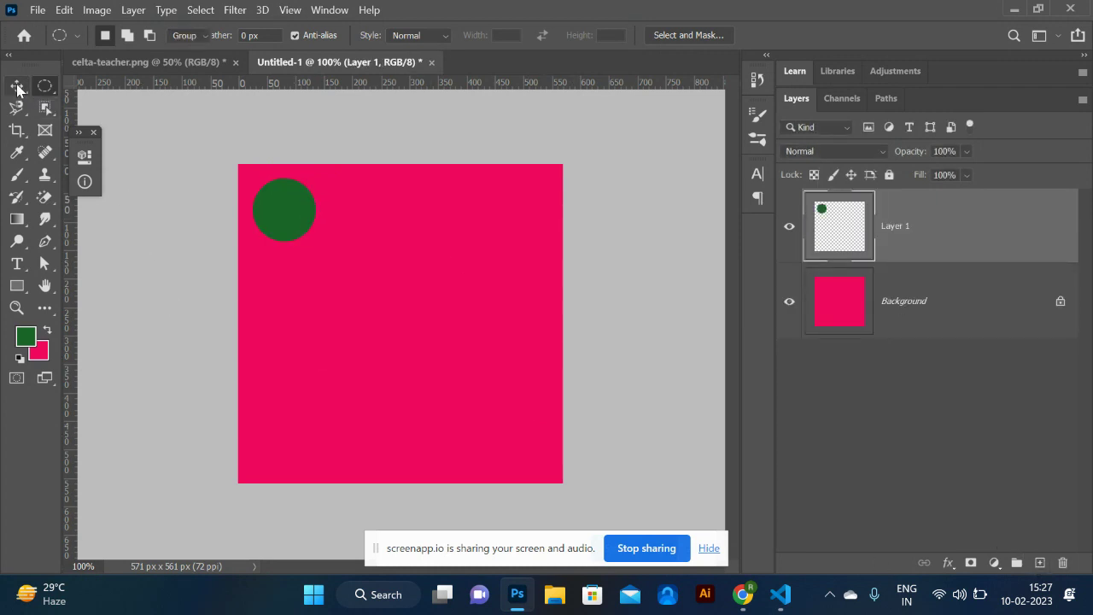
{"action": "left_click_drag", "start_coordinate": [273, 205], "coordinate": [335, 209]}
- Apply a Multiply drop shadow to the original green circle with 35% opacity, 65° angle, 12 px distance and 7 px size
{"action": "left_click", "coordinate": [275, 204]}
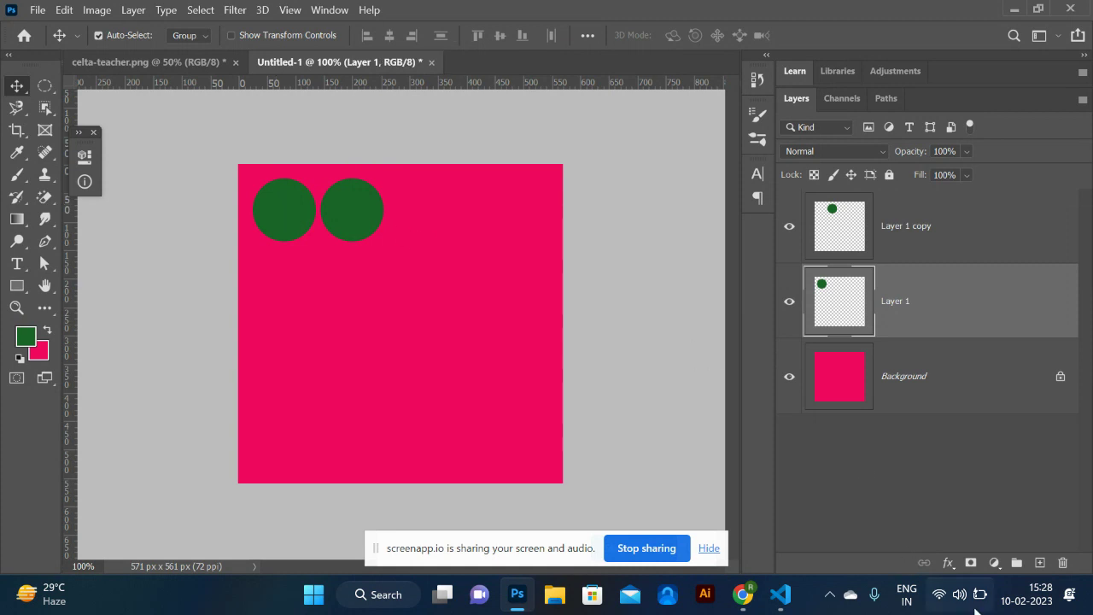
{"action": "left_click", "coordinate": [948, 563]}
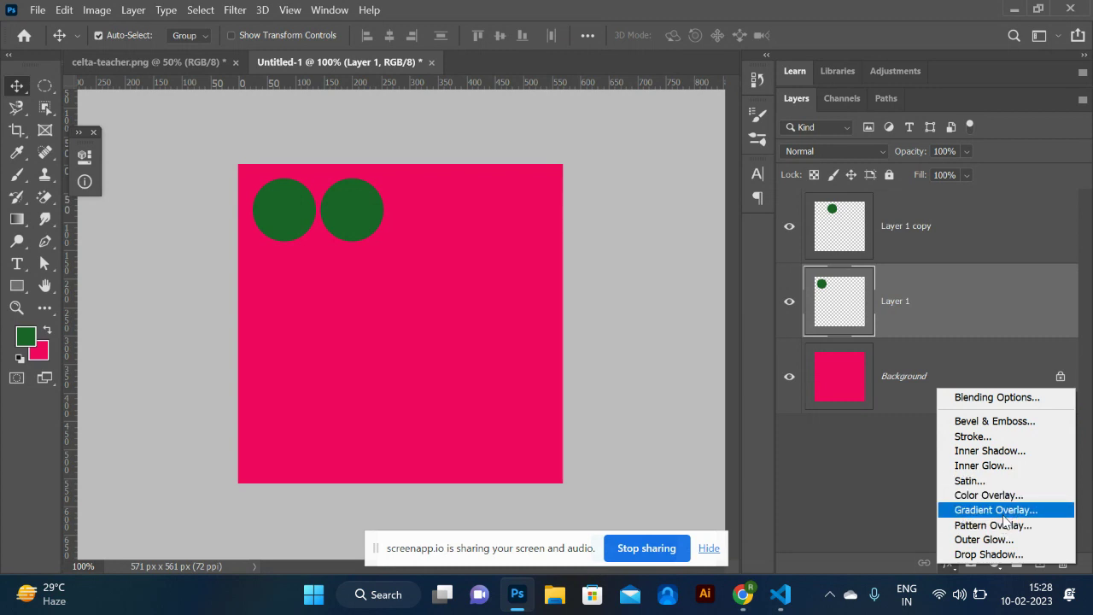
{"action": "left_click", "coordinate": [991, 554]}
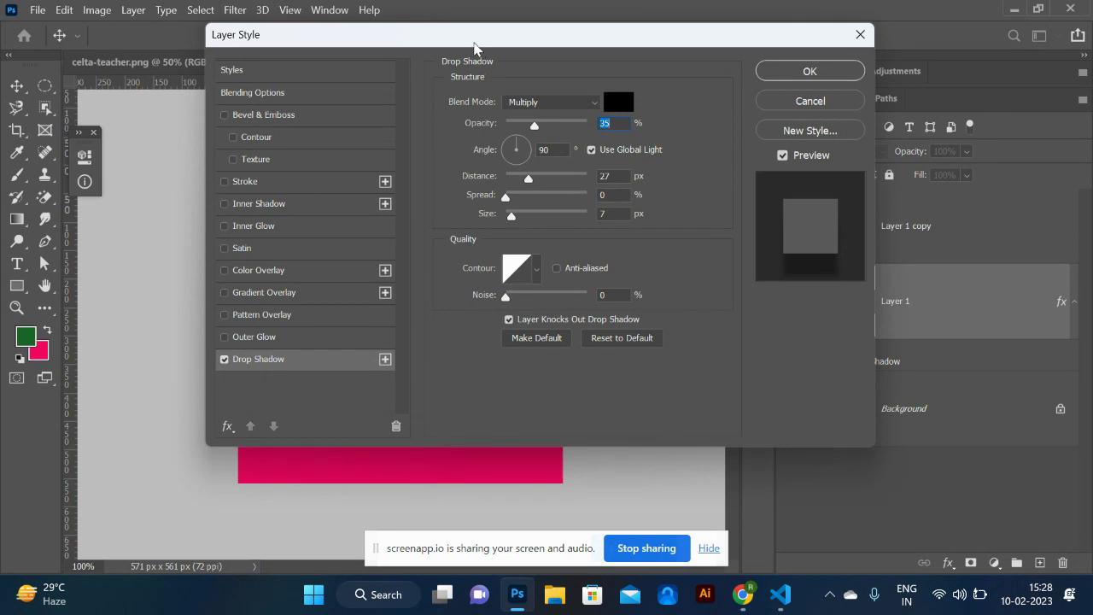
{"action": "left_click_drag", "start_coordinate": [476, 41], "coordinate": [805, 161]}
{"action": "left_click_drag", "start_coordinate": [298, 240], "coordinate": [296, 232]}
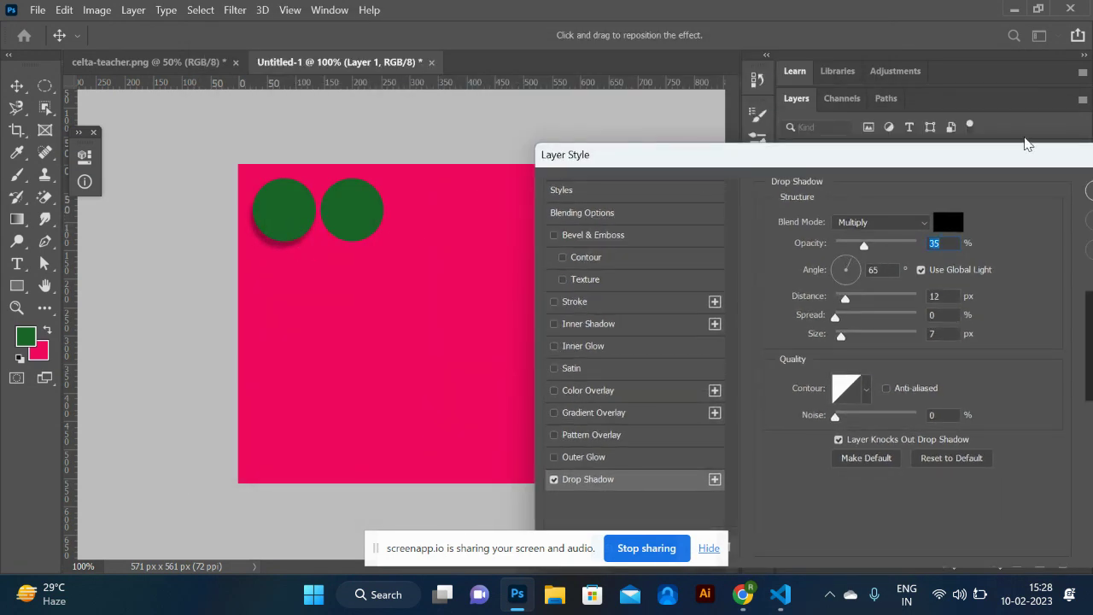
{"action": "left_click_drag", "start_coordinate": [977, 159], "coordinate": [612, 115]}
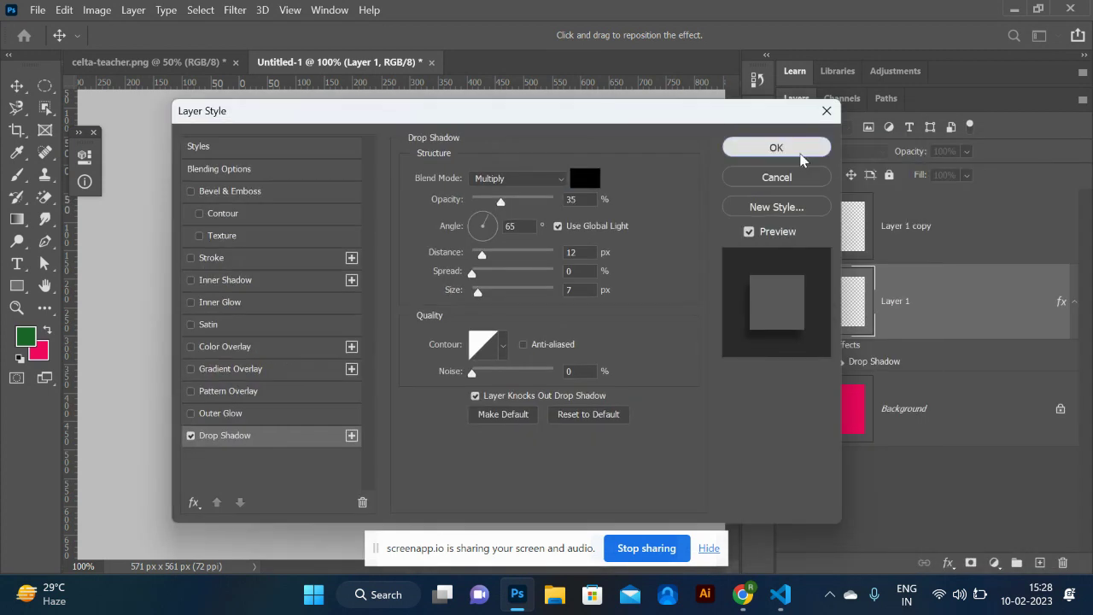
{"action": "left_click", "coordinate": [794, 148]}
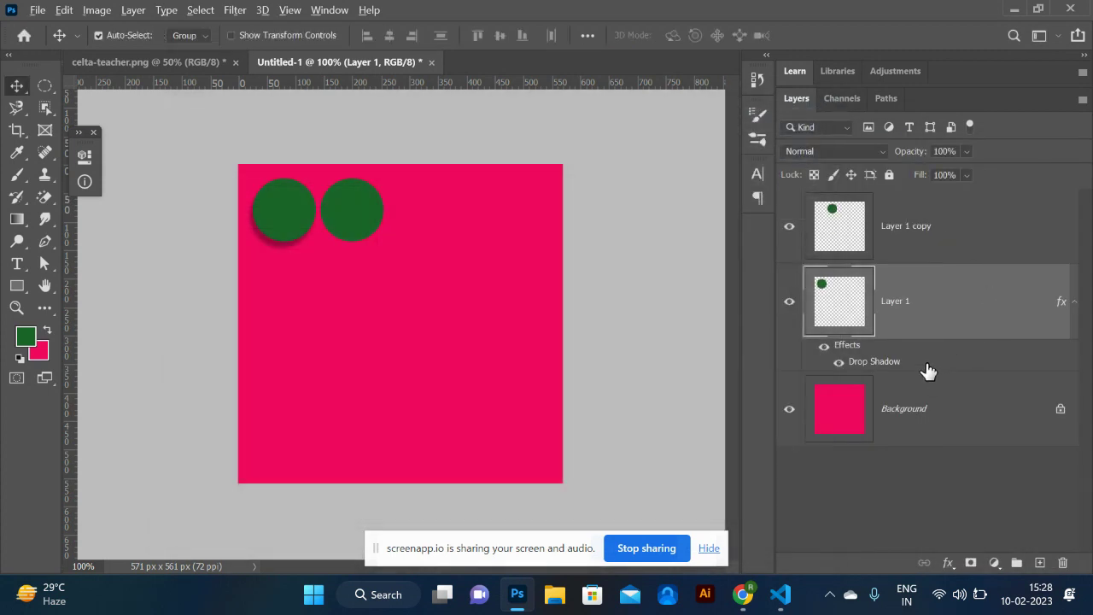
- Copy the drop shadow to the duplicate circle and reposition that shadow to a 60° angle and 20 px distance
{"action": "left_click_drag", "start_coordinate": [928, 370], "coordinate": [935, 227]}
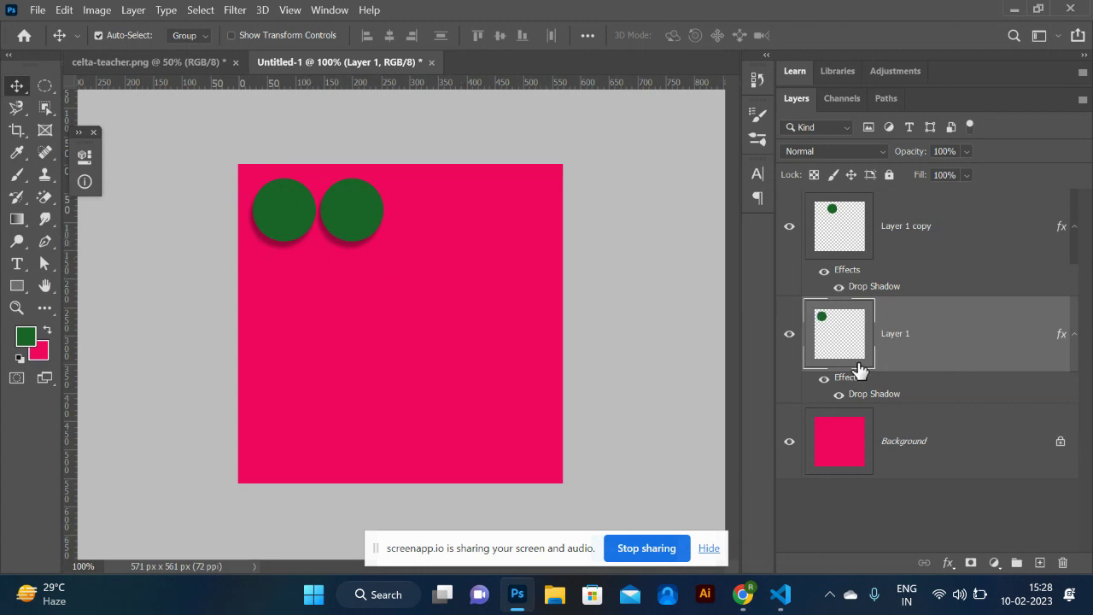
{"action": "double_click", "coordinate": [873, 287]}
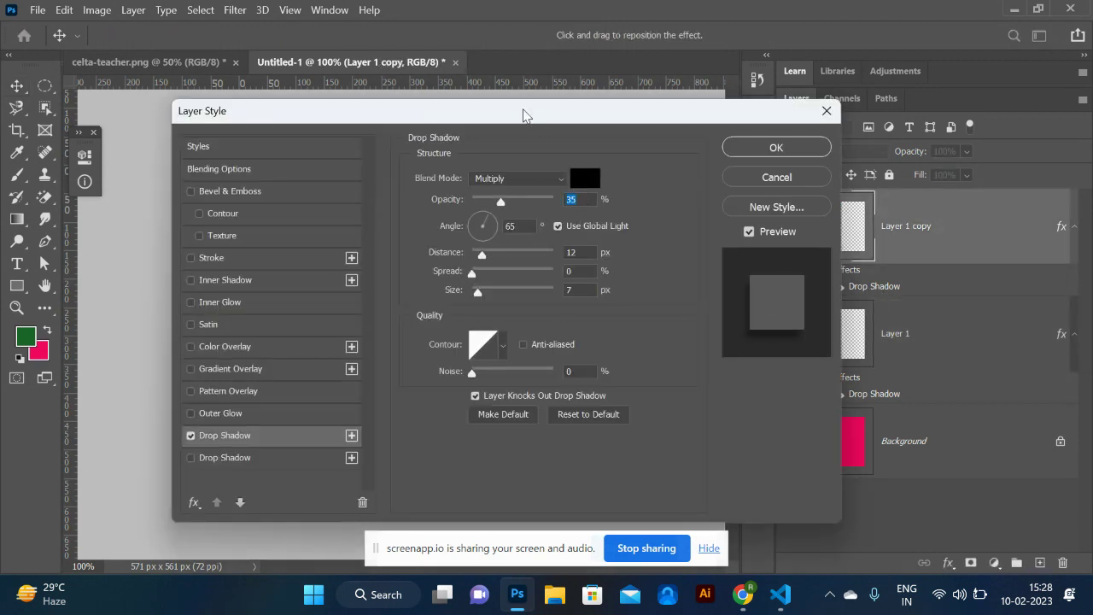
{"action": "left_click_drag", "start_coordinate": [523, 116], "coordinate": [1027, 138]}
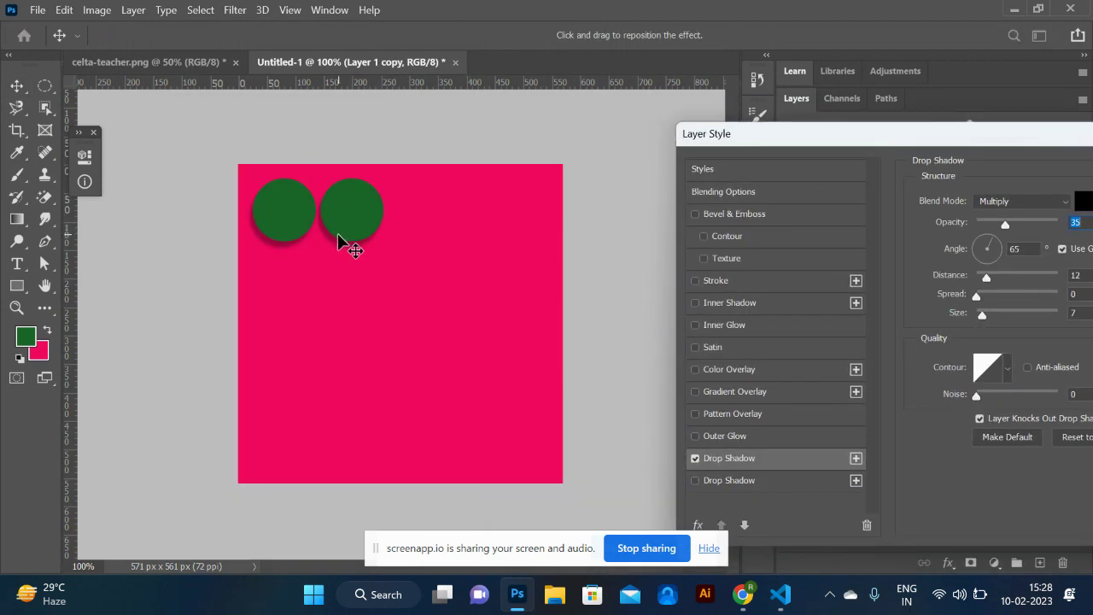
{"action": "mouse_move", "coordinate": [339, 233]}
{"action": "left_mouse_down"}
{"action": "mouse_move", "coordinate": [364, 240]}
{"action": "mouse_move", "coordinate": [317, 244]}
{"action": "mouse_move", "coordinate": [349, 258]}
{"action": "mouse_move", "coordinate": [363, 231]}
{"action": "mouse_move", "coordinate": [356, 216]}
{"action": "mouse_move", "coordinate": [335, 242]}
{"action": "left_mouse_up"}
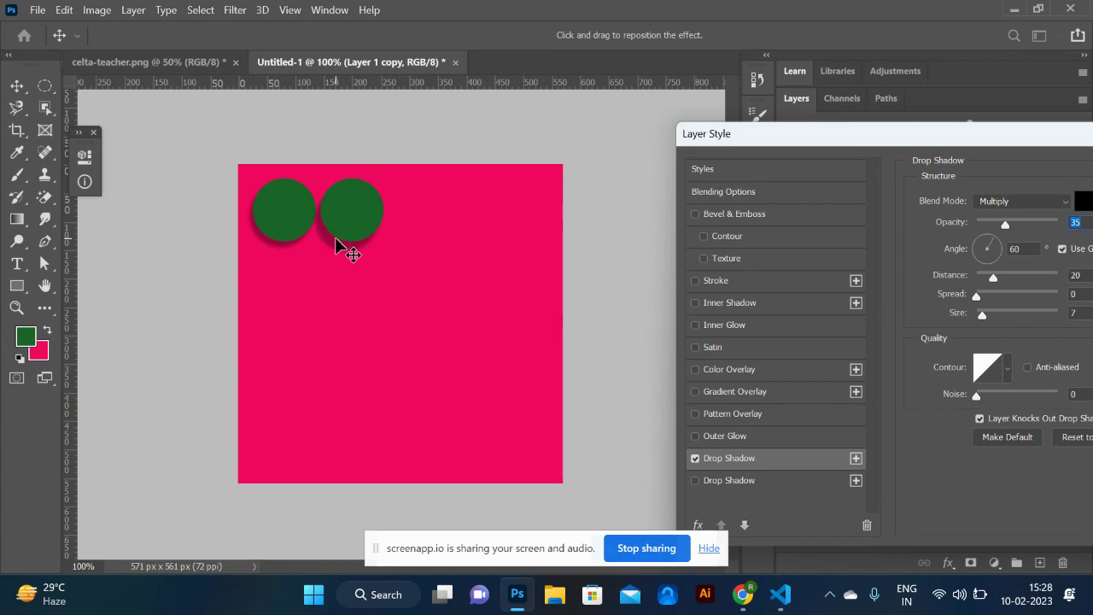
{"action": "left_click_drag", "start_coordinate": [710, 136], "coordinate": [607, 115]}
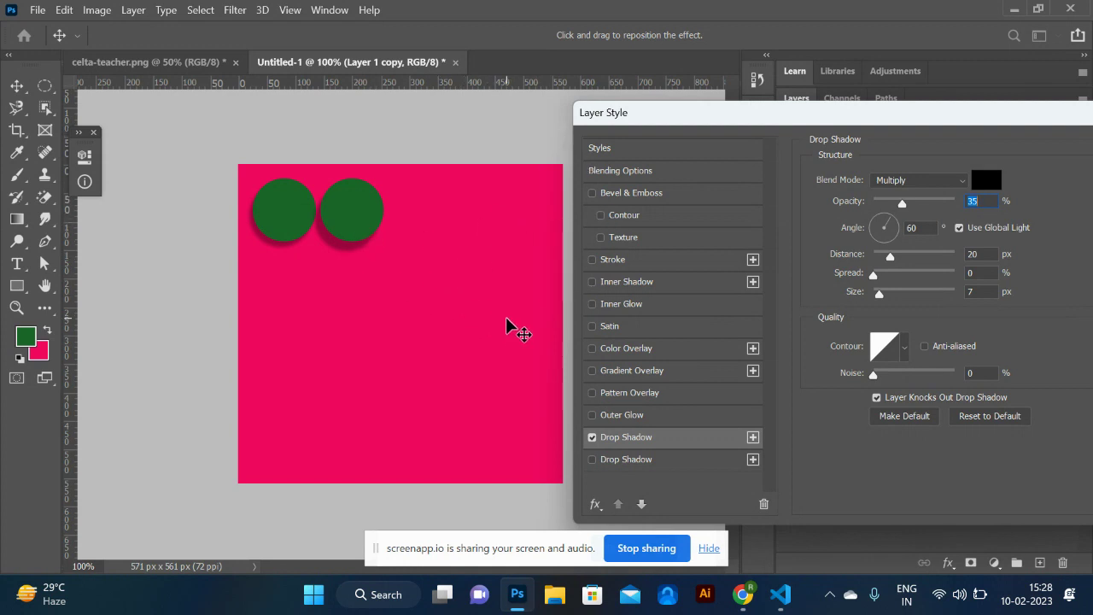
- Turn off global light for the duplicate circle's drop shadow and apply it at a 135° angle and 16 px distance
{"action": "left_click", "coordinate": [959, 228]}
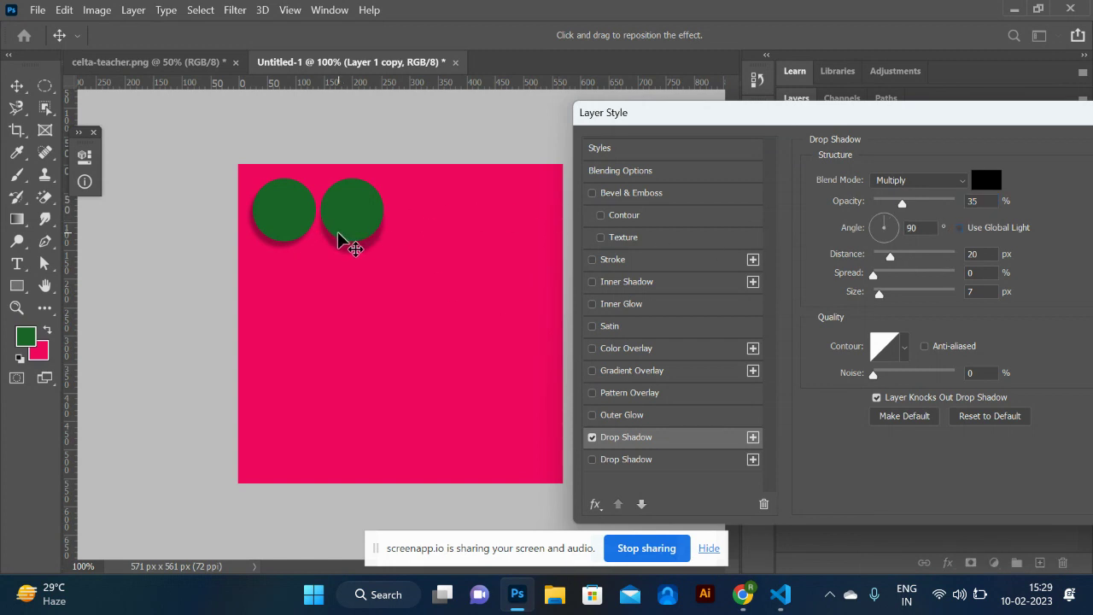
{"action": "mouse_move", "coordinate": [338, 232]}
{"action": "left_mouse_down"}
{"action": "mouse_move", "coordinate": [386, 242]}
{"action": "mouse_move", "coordinate": [348, 229]}
{"action": "mouse_move", "coordinate": [349, 197]}
{"action": "mouse_move", "coordinate": [378, 221]}
{"action": "mouse_move", "coordinate": [344, 228]}
{"action": "left_mouse_up"}
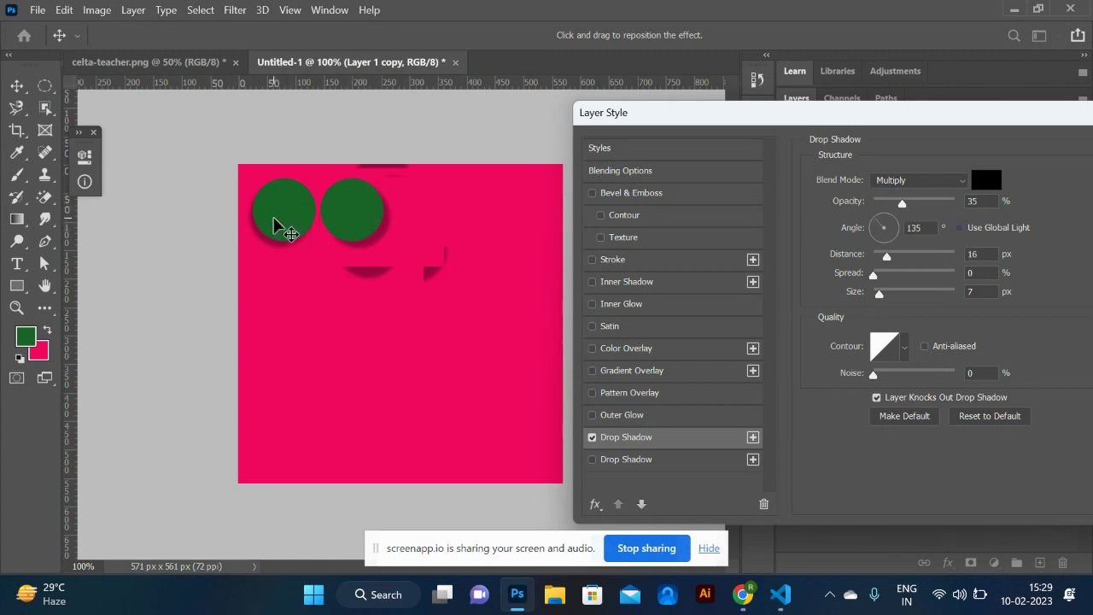
{"action": "left_click_drag", "start_coordinate": [273, 224], "coordinate": [275, 225]}
{"action": "left_click_drag", "start_coordinate": [1030, 121], "coordinate": [690, 90]}
{"action": "left_click", "coordinate": [874, 120]}
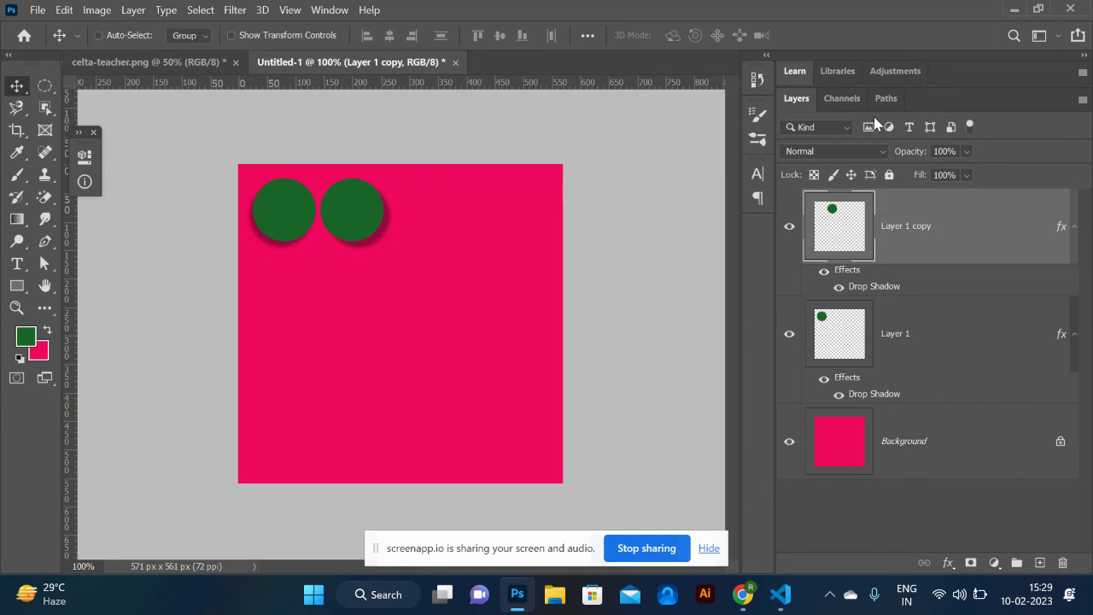
- Move the duplicate circle toward the canvas centre, and delete both green circles
{"action": "key", "text": "ctrl+plus"}
{"action": "key", "text": "ctrl+minus"}
{"action": "left_click_drag", "start_coordinate": [347, 213], "coordinate": [432, 310]}
{"action": "left_click", "coordinate": [289, 214], "text": "shift"}
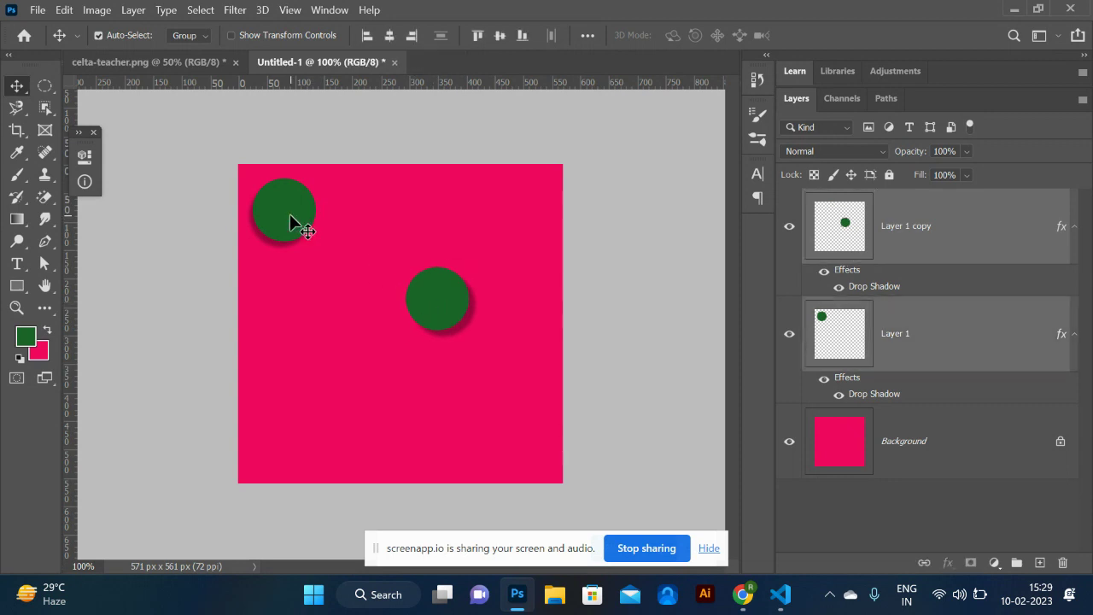
{"action": "key", "text": "Delete"}
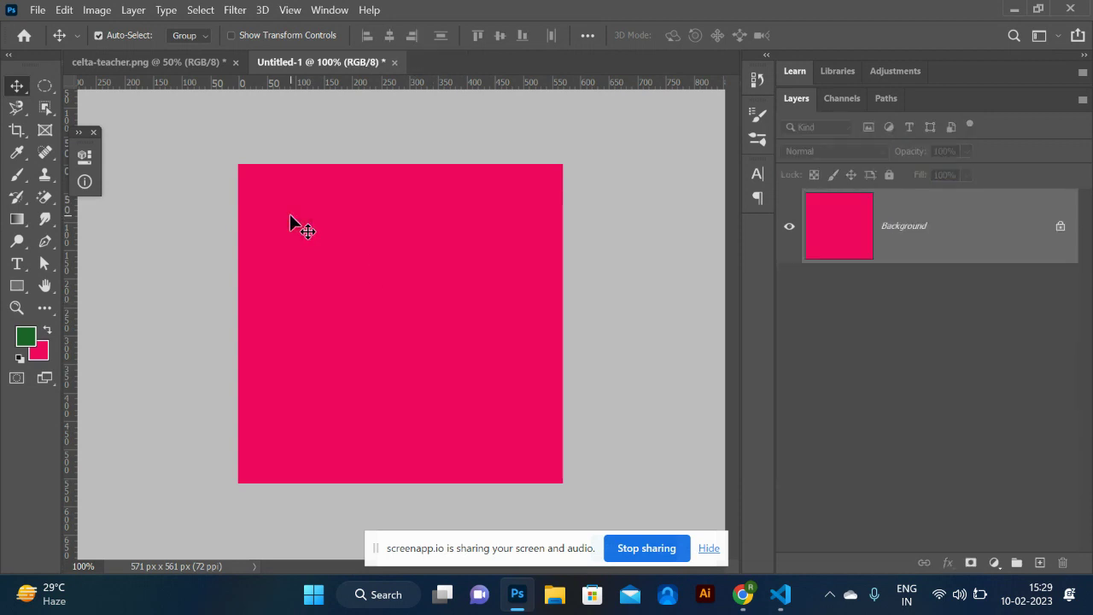
- Set the foreground colour to near-black #0a0f0b and fill the Background layer with it
{"action": "left_click", "coordinate": [25, 339]}
{"action": "left_click", "coordinate": [710, 314]}
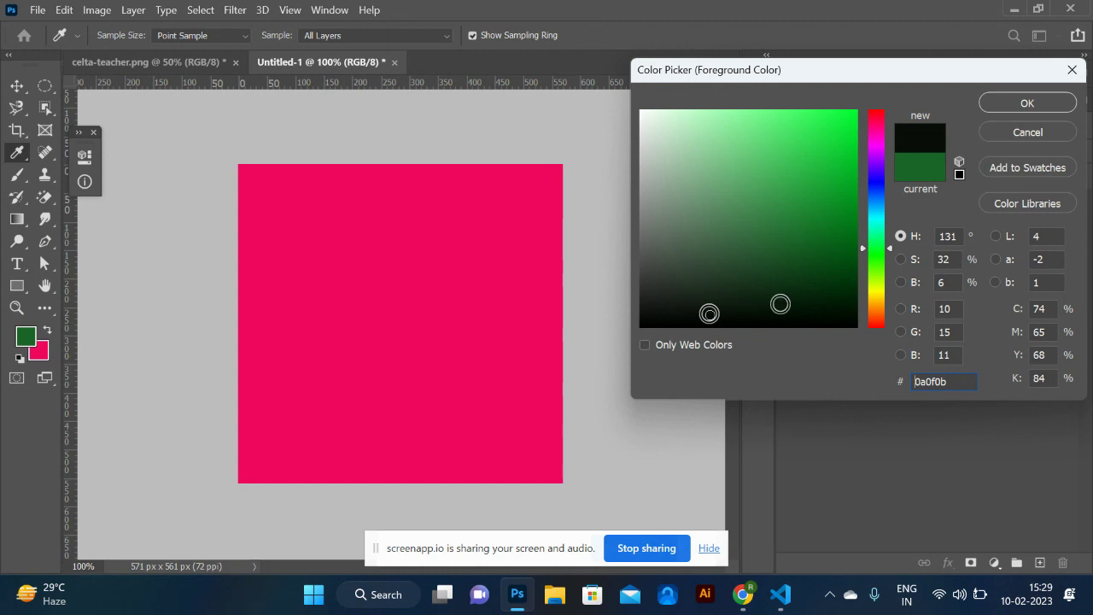
{"action": "left_click", "coordinate": [1028, 103]}
{"action": "key", "text": "v"}
{"action": "key", "text": "alt+BackSpace"}
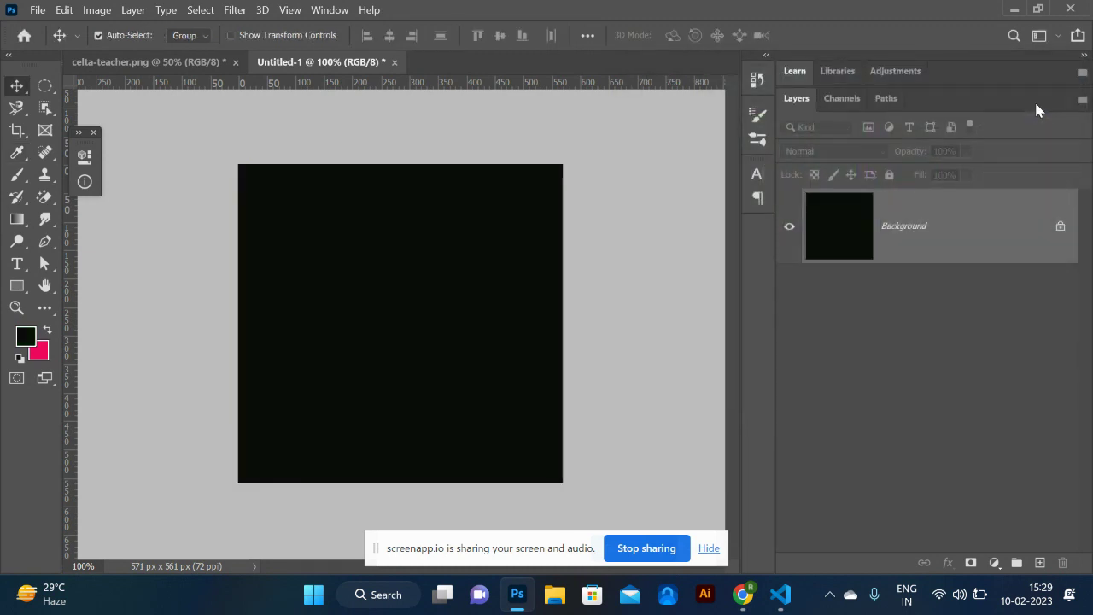
- Add the text "hello" in 75 pt Roboto Regular near the middle of the dark canvas
{"action": "key", "text": "ctrl+plus"}
{"action": "key", "text": "ctrl+minus"}
{"action": "key", "text": "ctrl+plus"}
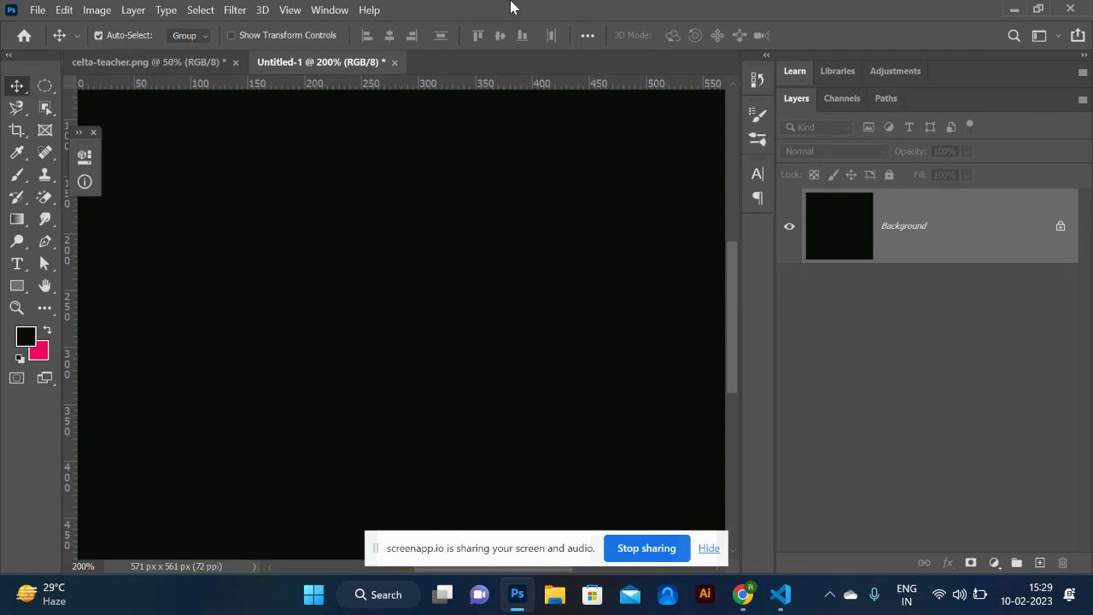
{"action": "left_click", "coordinate": [17, 264]}
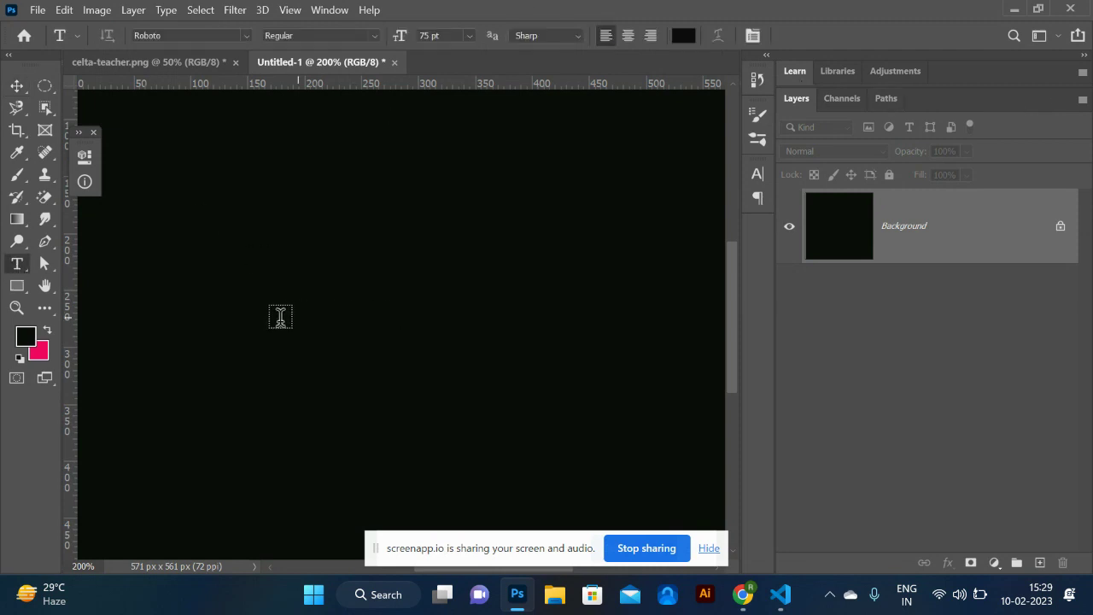
{"action": "left_click", "coordinate": [280, 316]}
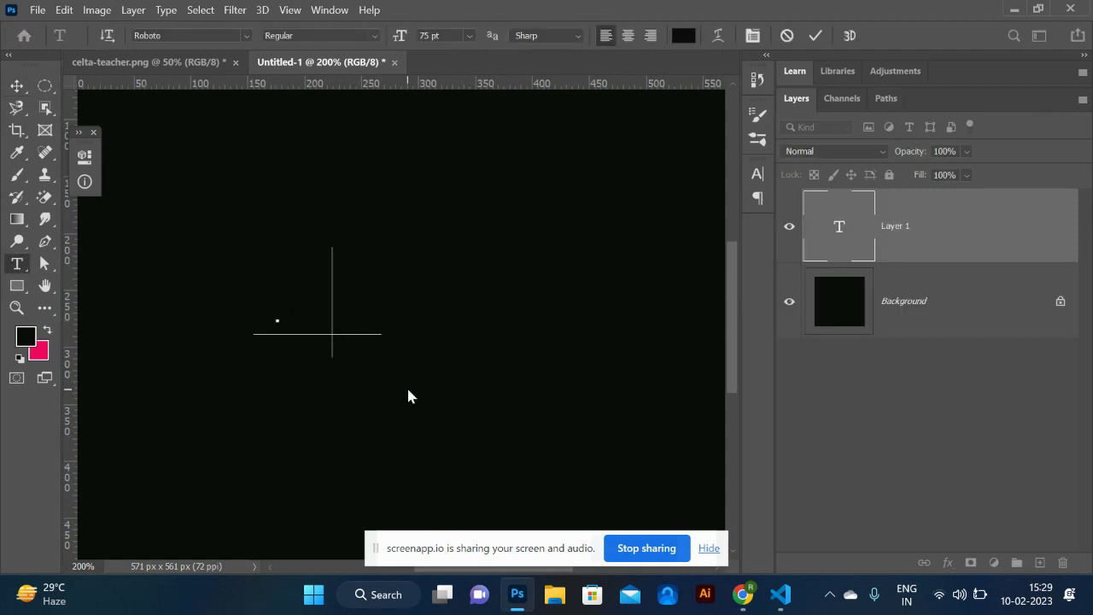
{"action": "type", "text": "ello"}
- Recolour all of the text on the dark canvas orange #f45914
{"action": "key", "text": "ctrl+a"}
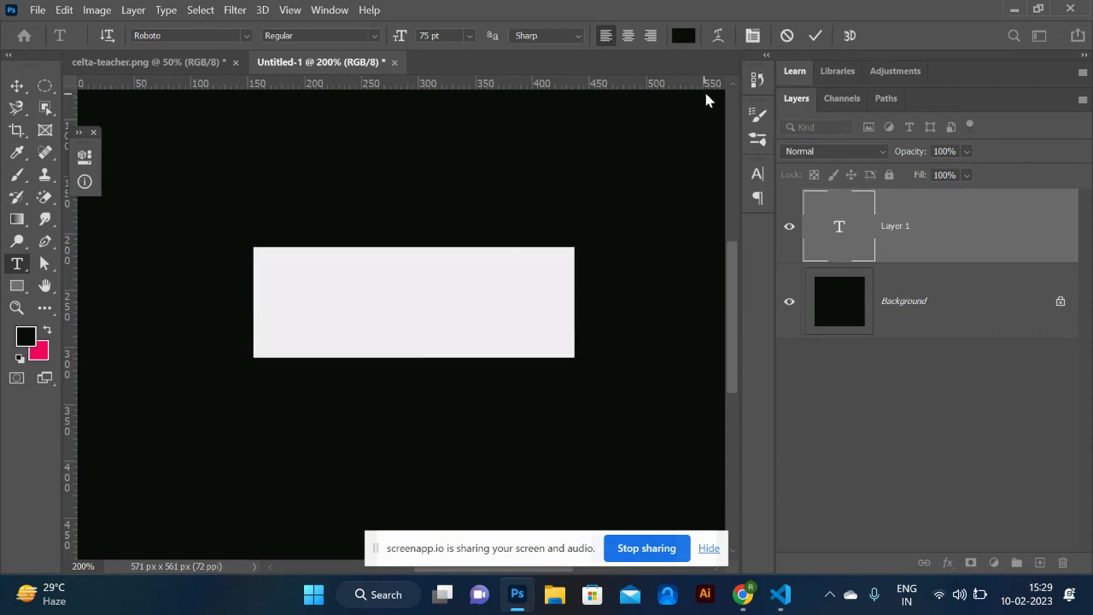
{"action": "left_click", "coordinate": [684, 35]}
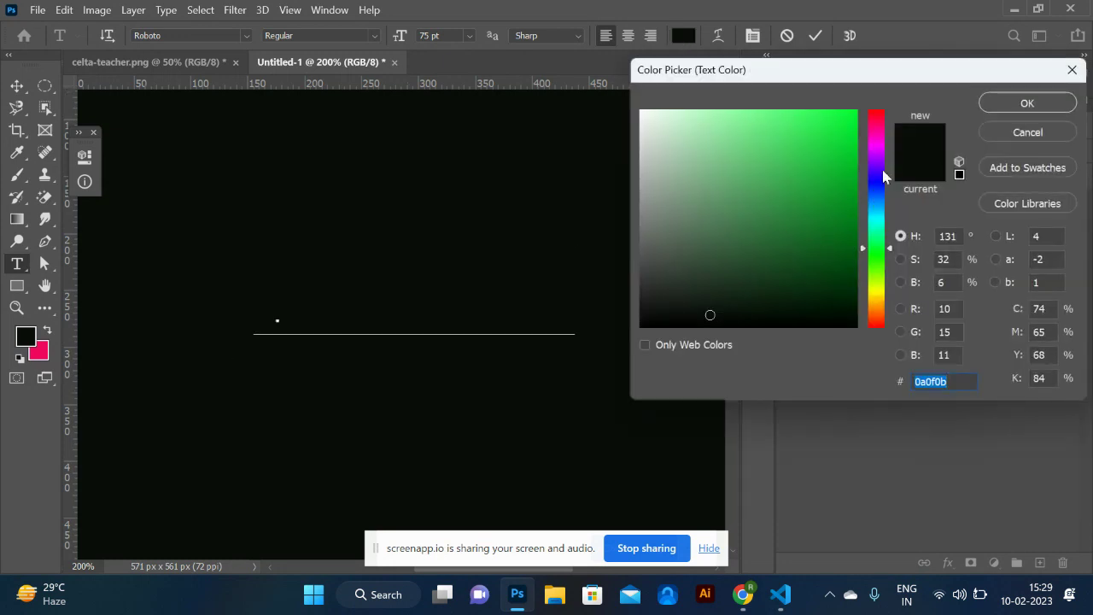
{"action": "left_click", "coordinate": [879, 333]}
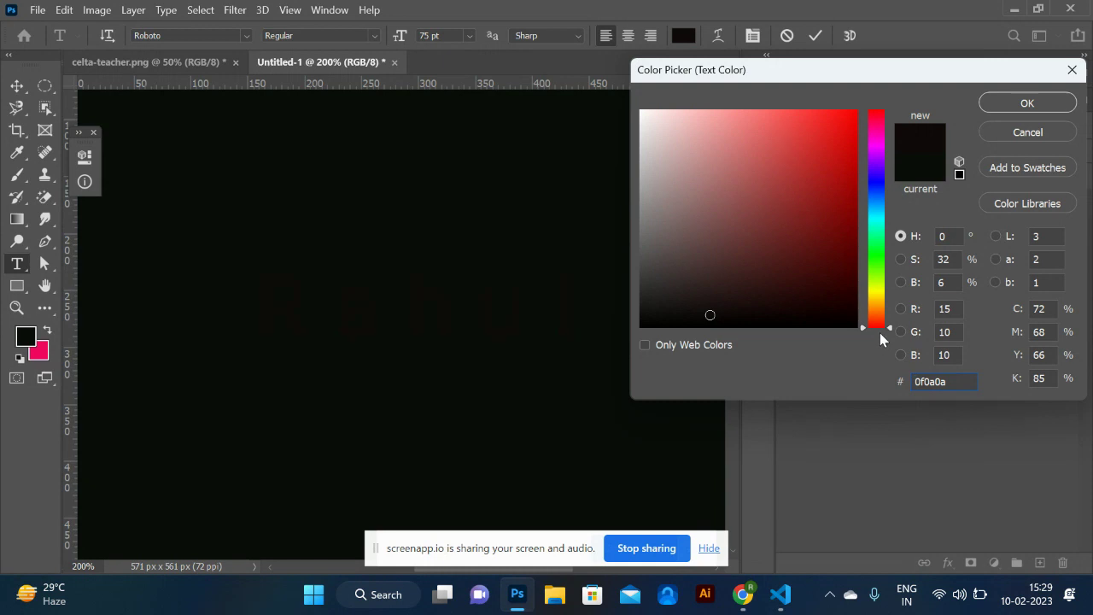
{"action": "left_click_drag", "start_coordinate": [880, 323], "coordinate": [881, 316]}
{"action": "left_click", "coordinate": [839, 119]}
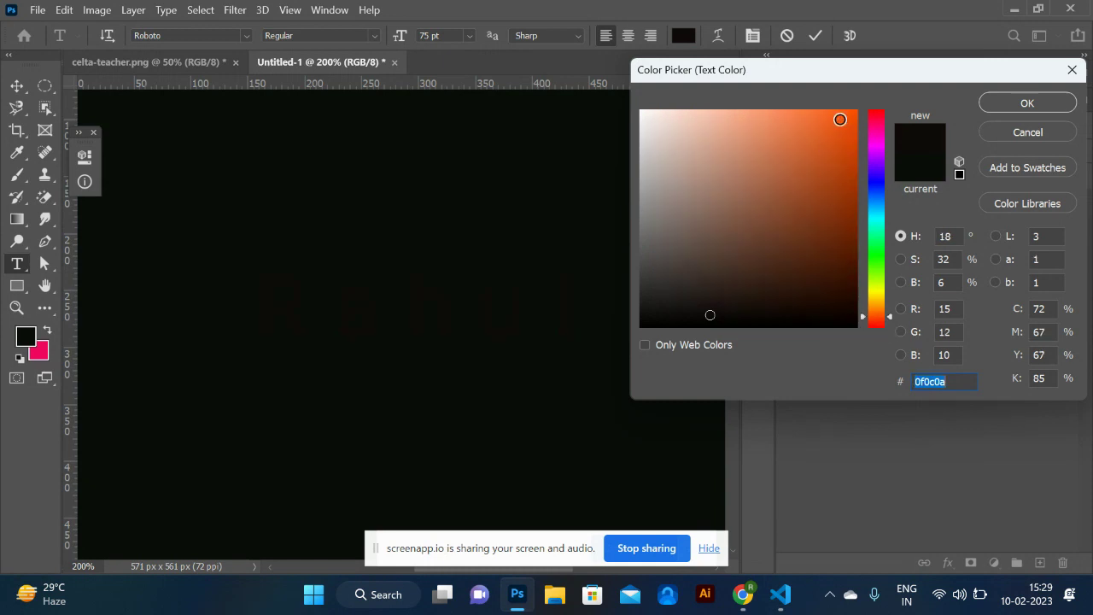
{"action": "left_click", "coordinate": [1008, 103]}
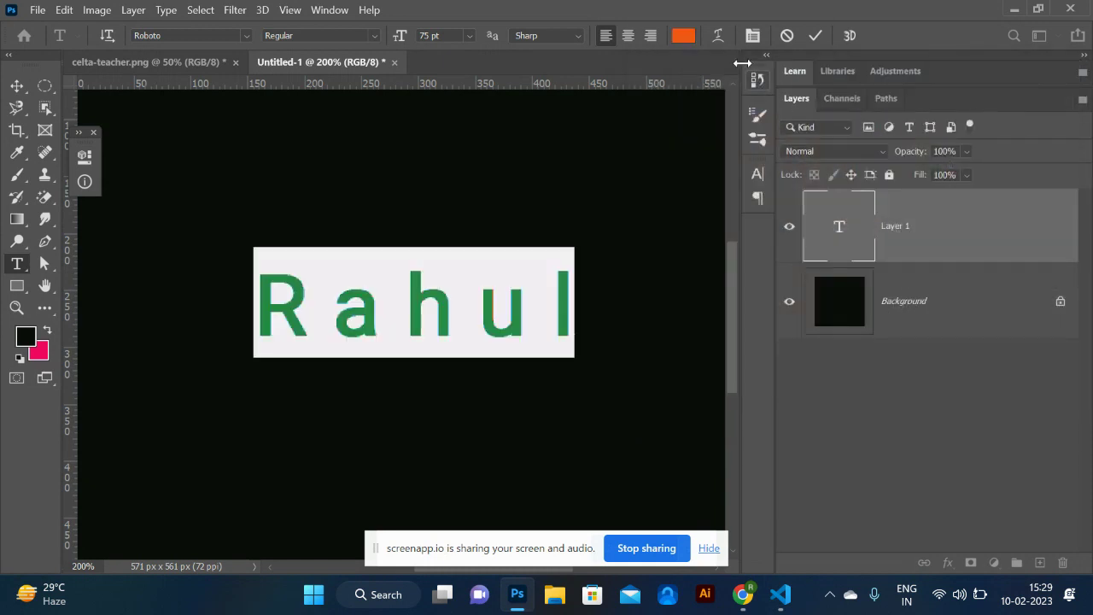
- Change the selected text's colour to dark yellow #c9ad10
{"action": "left_click", "coordinate": [685, 35]}
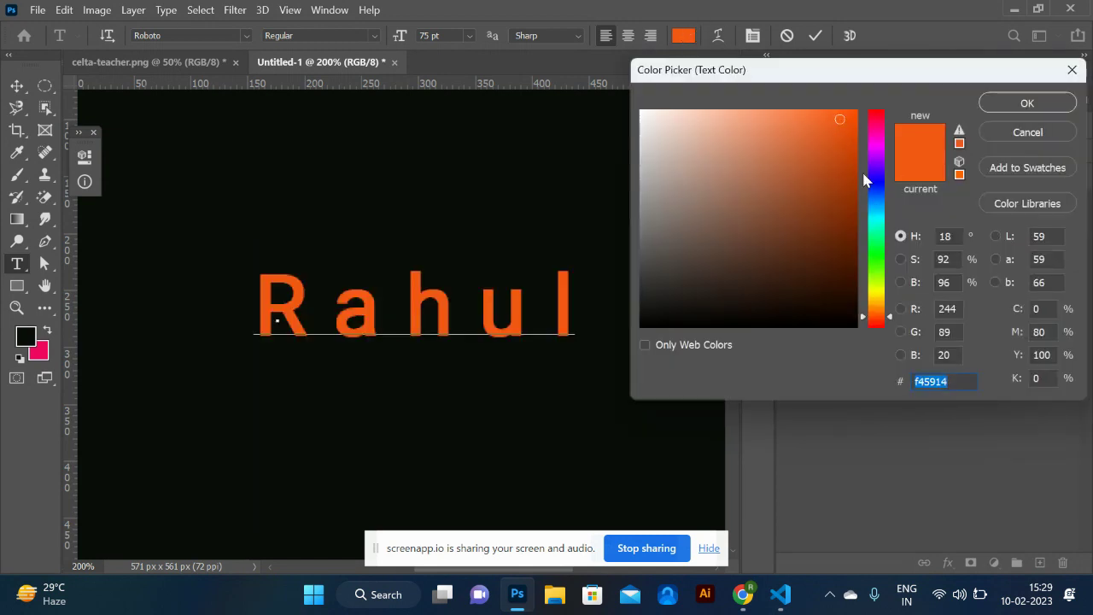
{"action": "left_click", "coordinate": [876, 297]}
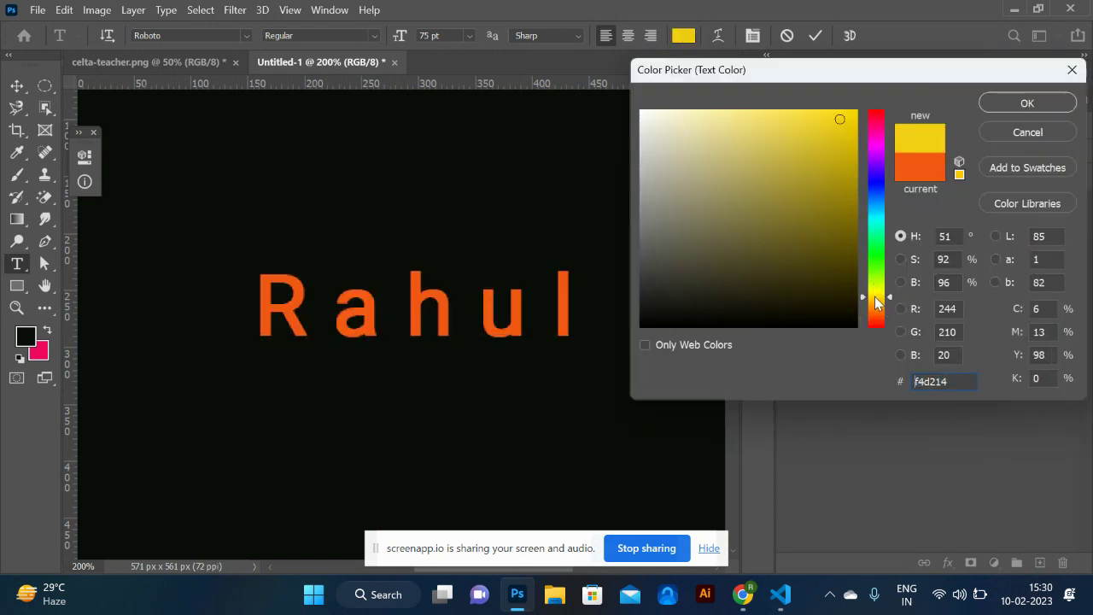
{"action": "left_click", "coordinate": [839, 154]}
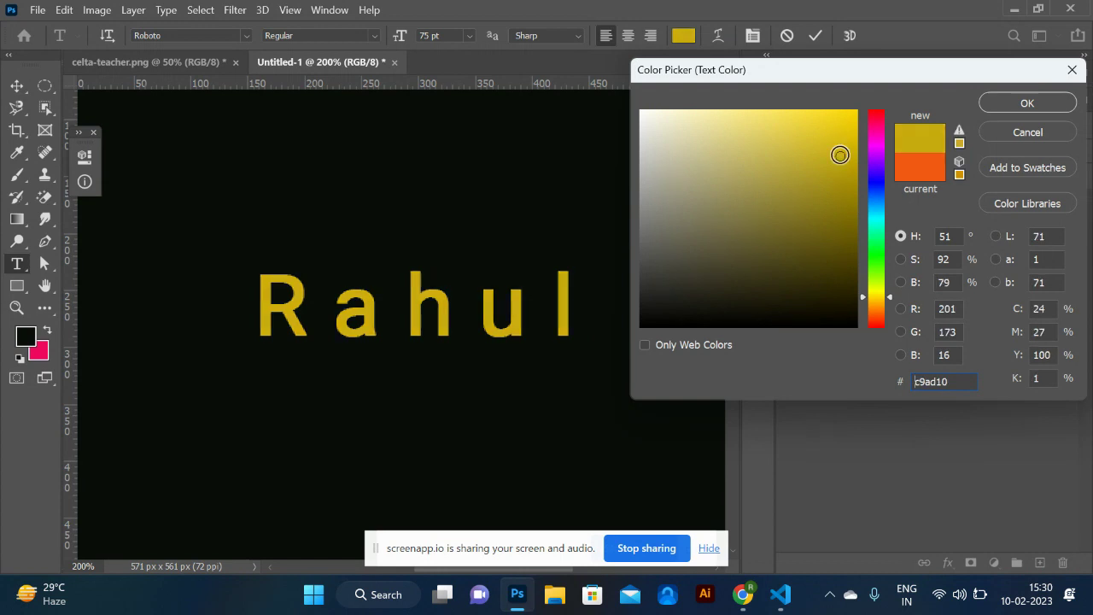
{"action": "left_click", "coordinate": [1003, 103]}
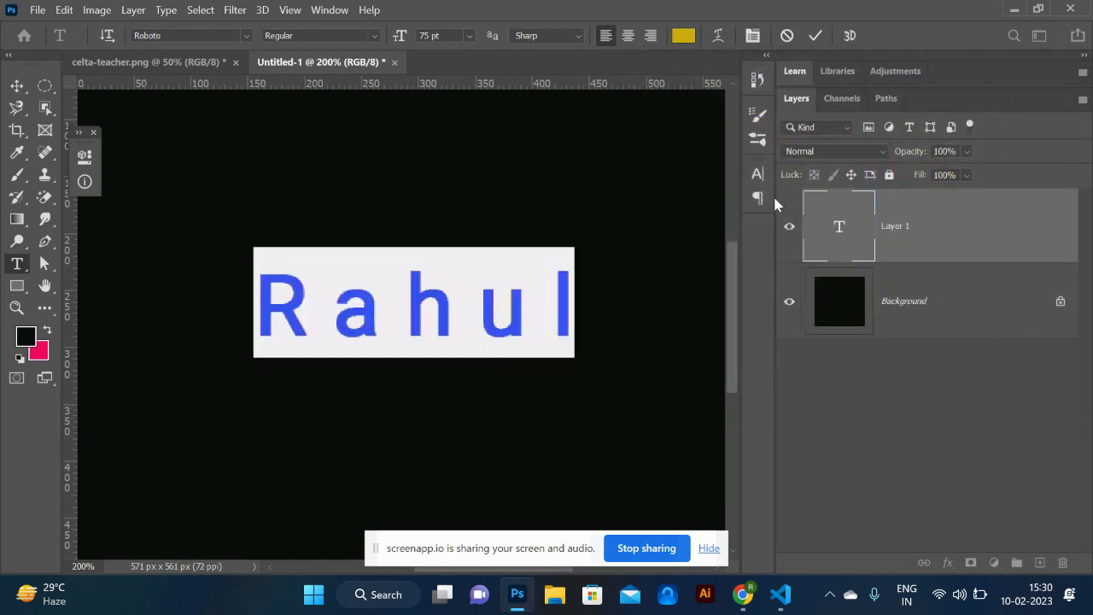
- Tighten the tracking between the letters of the selected text
{"action": "key", "text": "alt+Left"}
{"action": "key", "text": "alt+Left"}
{"action": "key", "text": "alt+Left"}
{"action": "key", "text": "alt+Left"}
{"action": "key", "text": "alt+Left"}
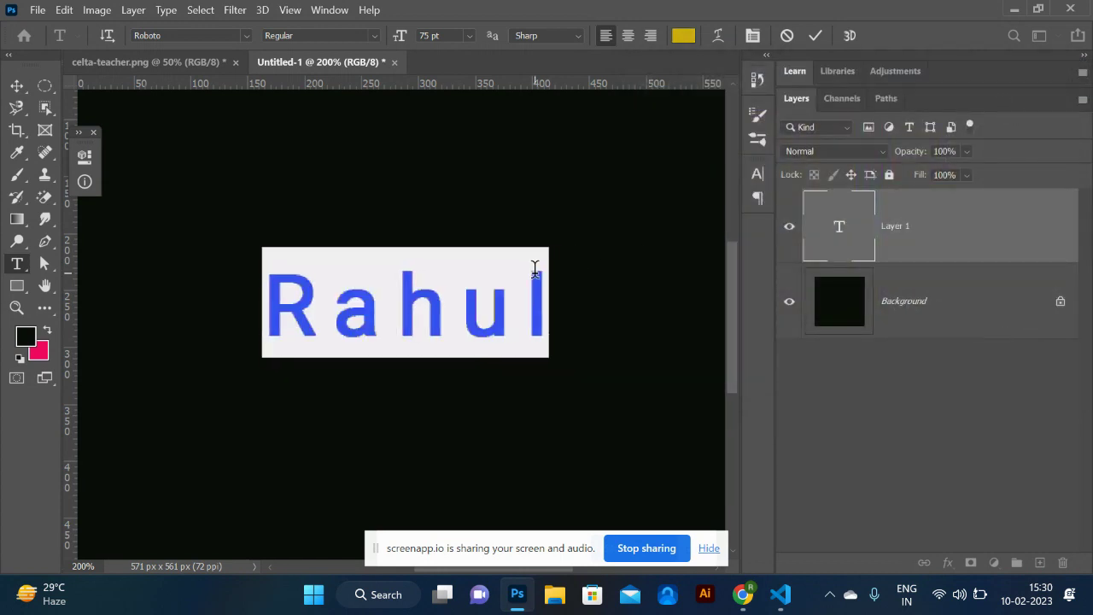
{"action": "key", "text": "ctrl"}
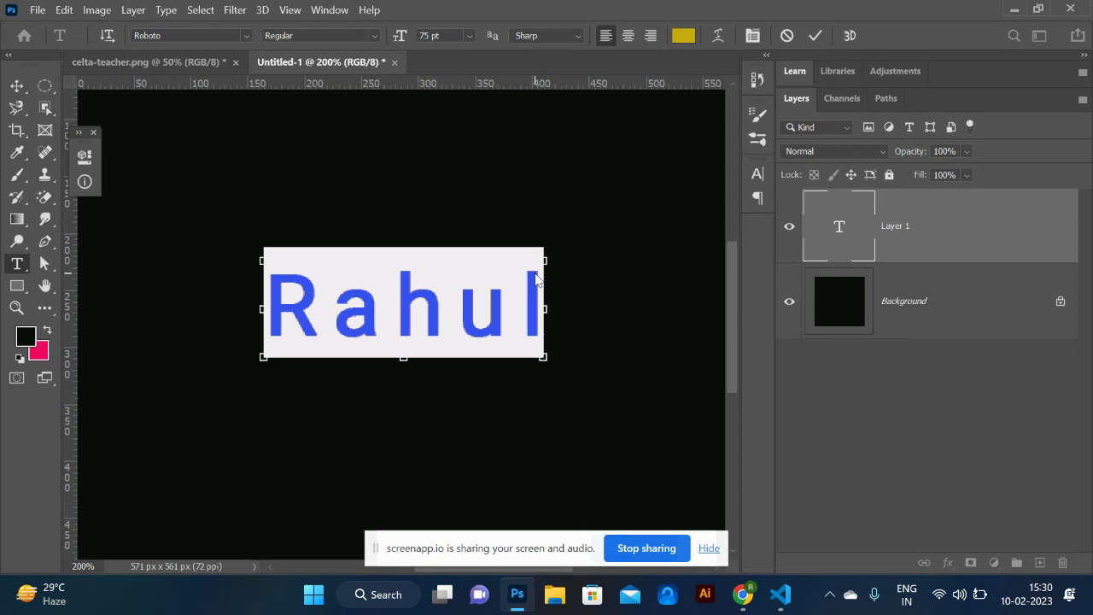
- Enlarge the selected text to 107 pt
{"action": "key", "text": "ctrl+shift+period"}
{"action": "key", "text": "ctrl+shift+period"}
{"action": "key", "text": "ctrl+shift+period"}
{"action": "key", "text": "ctrl+shift+period"}
{"action": "key", "text": "ctrl+shift+period"}
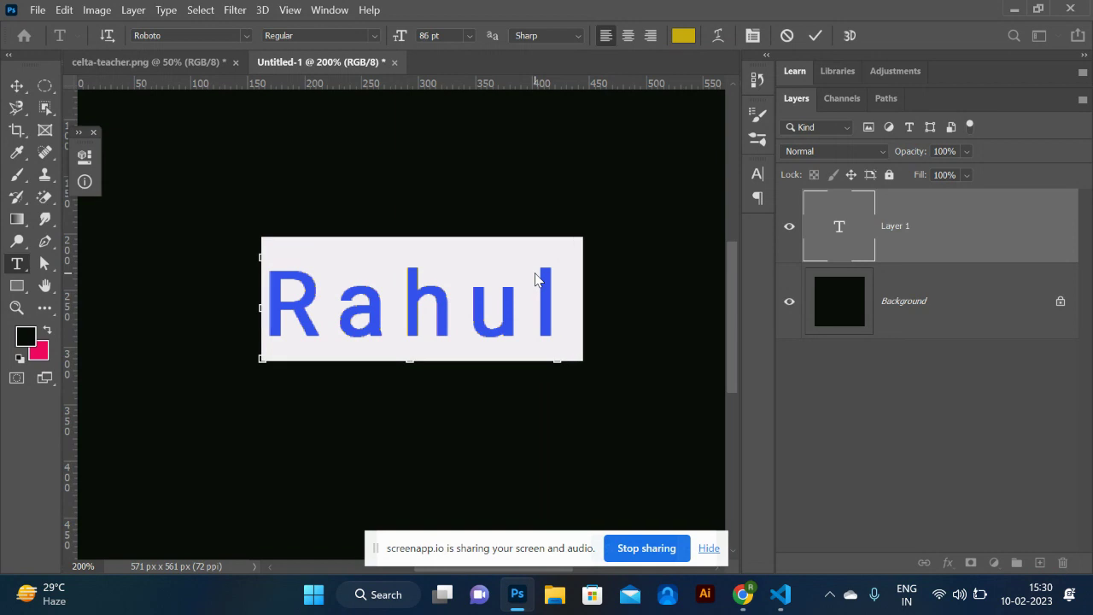
{"action": "key", "text": "ctrl+shift+period"}
{"action": "key", "text": "ctrl+shift+period"}
{"action": "key", "text": "ctrl+shift+period"}
{"action": "key", "text": "ctrl+shift+period"}
{"action": "key", "text": "ctrl+shift+period"}
{"action": "key", "text": "ctrl+shift+period"}
{"action": "key", "text": "ctrl+shift+period"}
{"action": "key", "text": "ctrl+shift+period"}
{"action": "key", "text": "ctrl+shift+period"}
{"action": "key", "text": "ctrl+shift+period"}
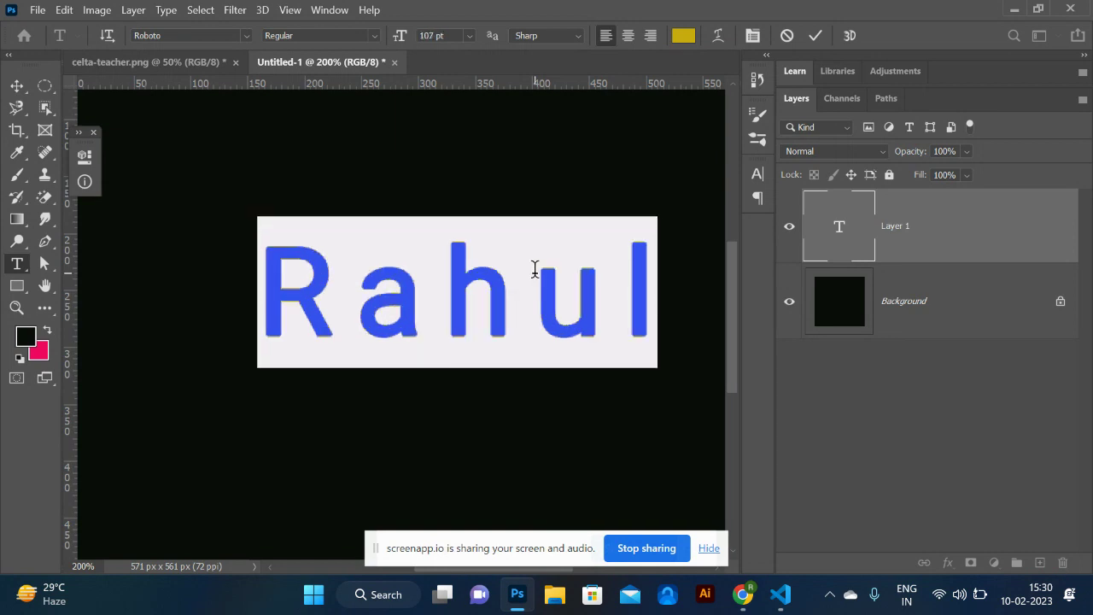
- Reposition the yellow text near the canvas centre and stretch it to about 127% width and 145% height
{"action": "left_click", "coordinate": [17, 85]}
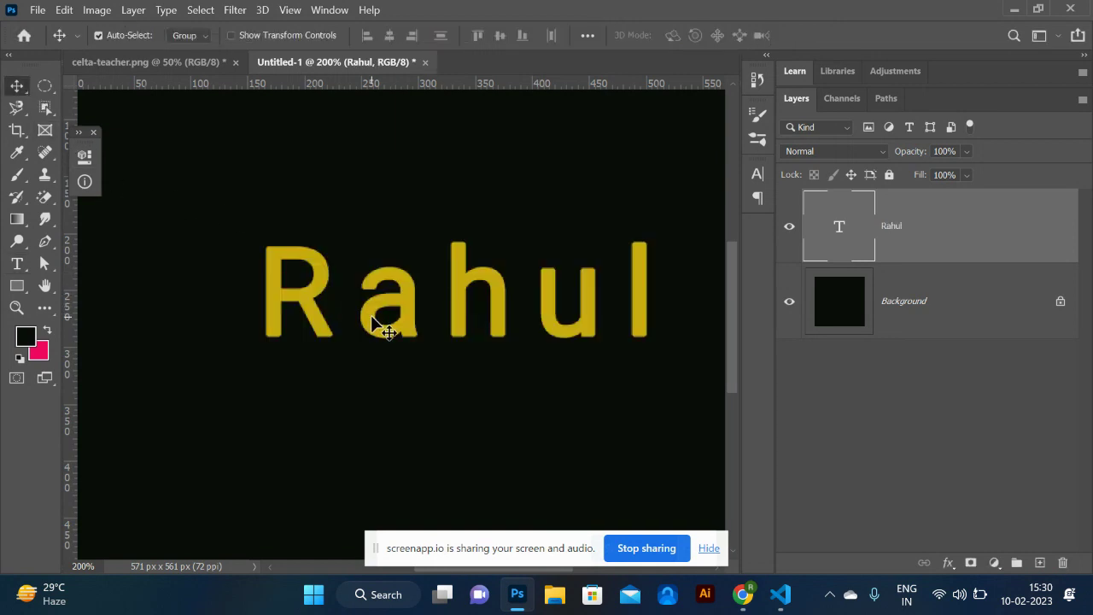
{"action": "left_click_drag", "start_coordinate": [371, 315], "coordinate": [281, 325]}
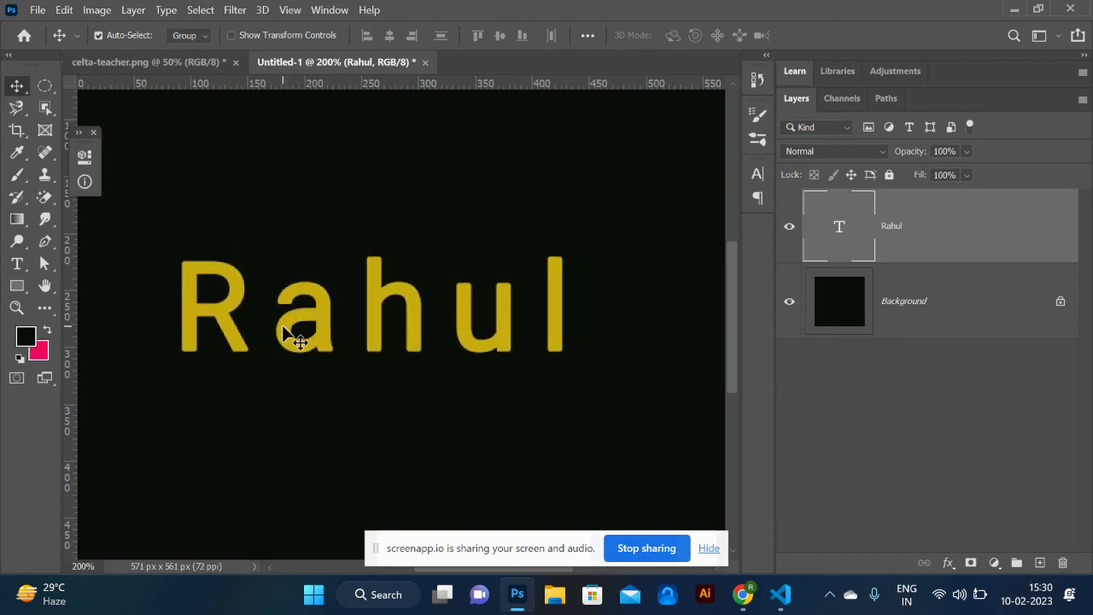
{"action": "key", "text": "ctrl+t"}
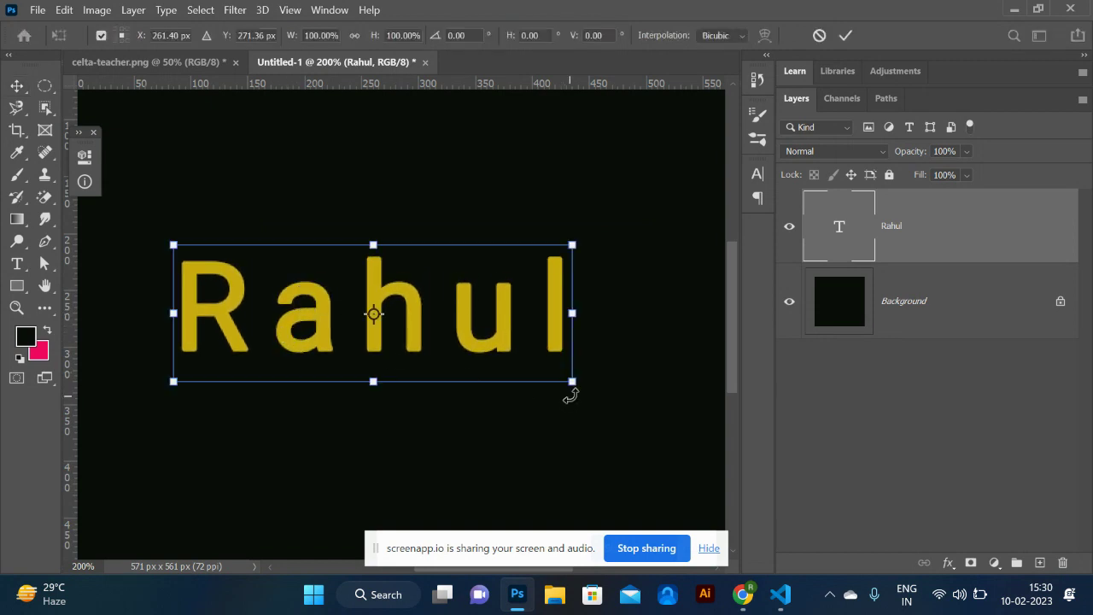
{"action": "left_click_drag", "start_coordinate": [573, 386], "coordinate": [683, 448]}
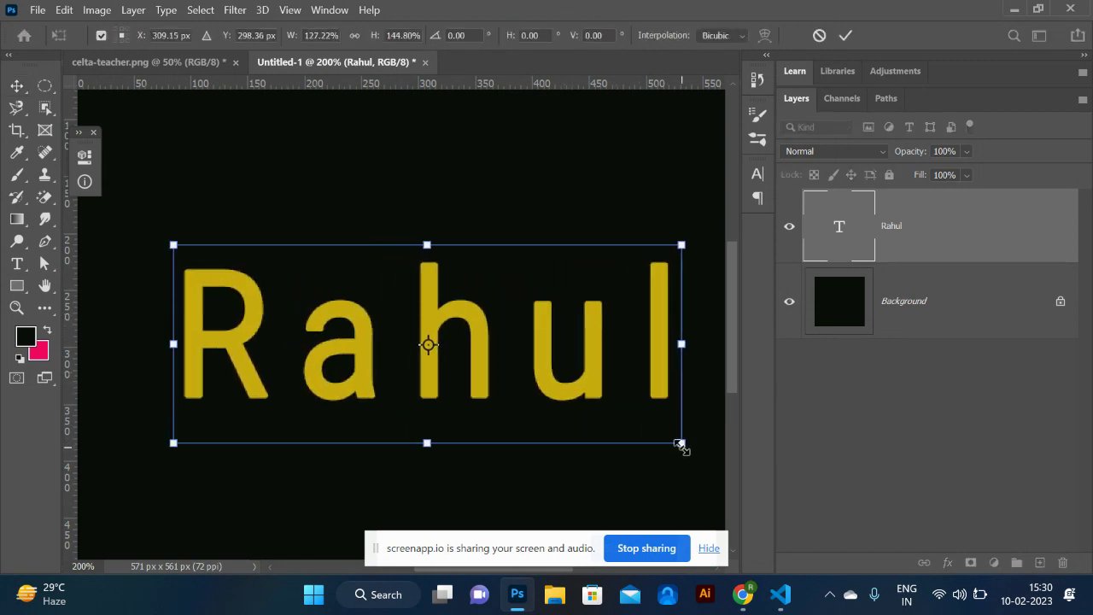
{"action": "left_click_drag", "start_coordinate": [555, 389], "coordinate": [497, 336]}
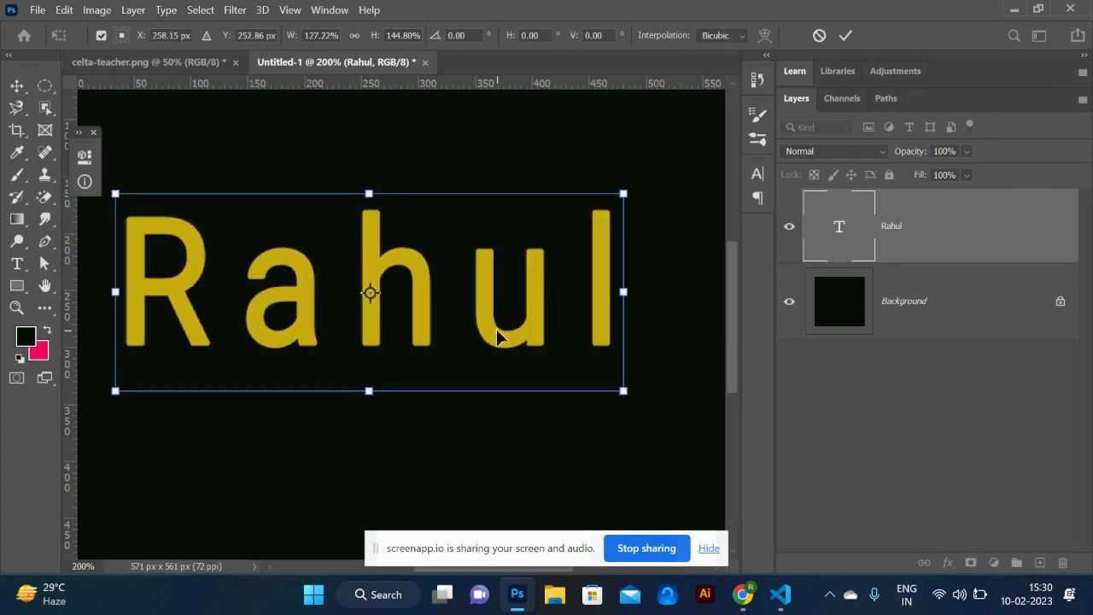
{"action": "key", "text": "Return"}
- Delete the existing text layer and add the two-line text "PC jewellers" in 107 pt Roboto Regular
{"action": "key", "text": "Delete"}
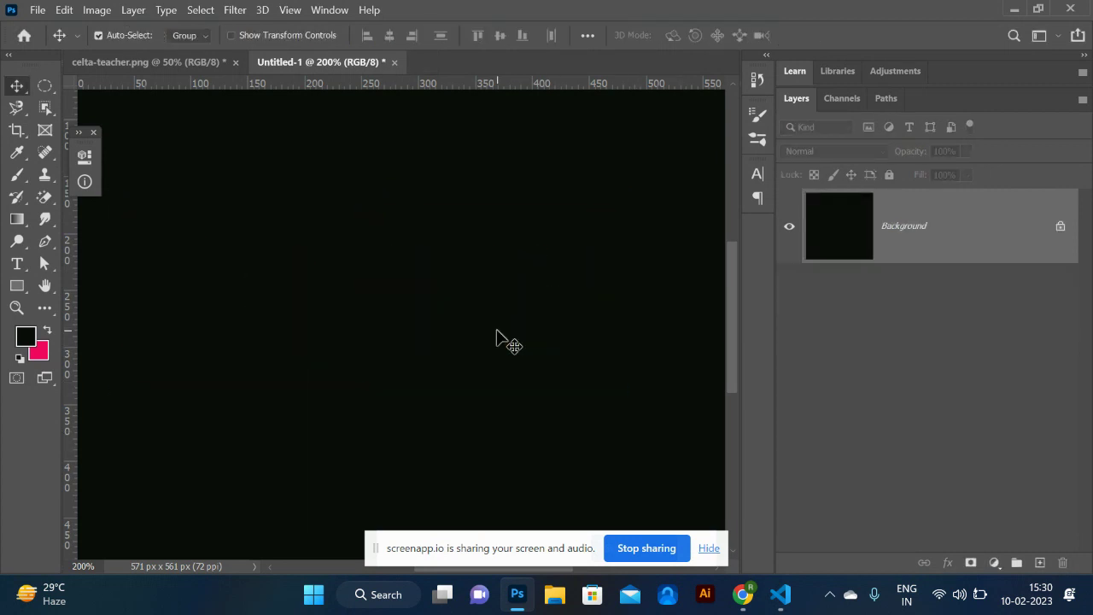
{"action": "left_click", "coordinate": [16, 264]}
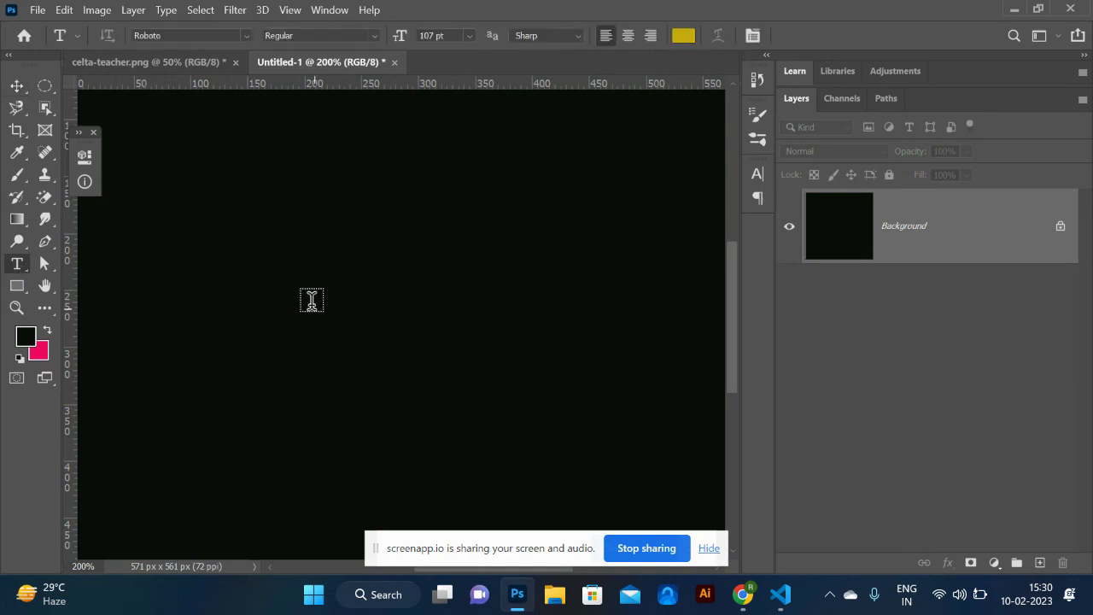
{"action": "left_click", "coordinate": [312, 300]}
{"action": "type", "text": "p"}
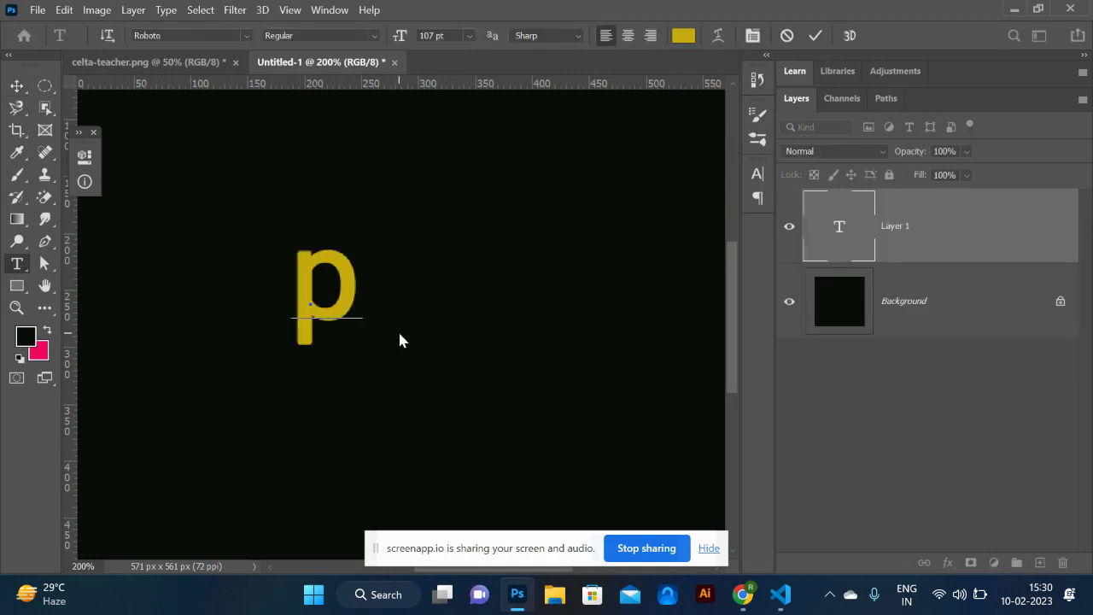
{"action": "key", "text": "BackSpace"}
{"action": "type", "text": "P C"}
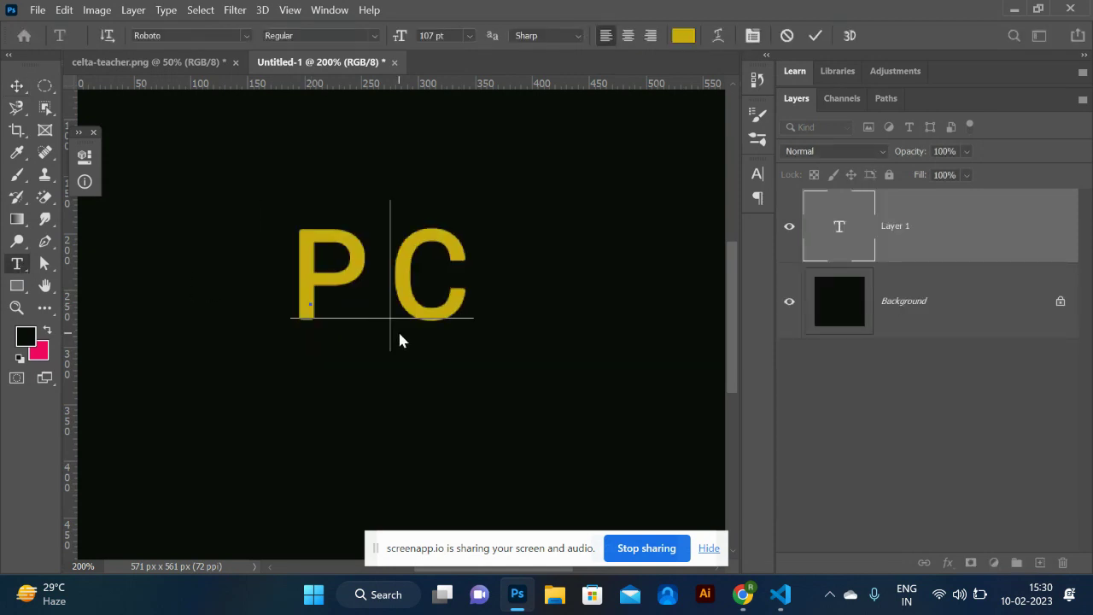
{"action": "key", "text": "Right"}
{"action": "key", "text": "Home"}
{"action": "type", "text": "jewell"}
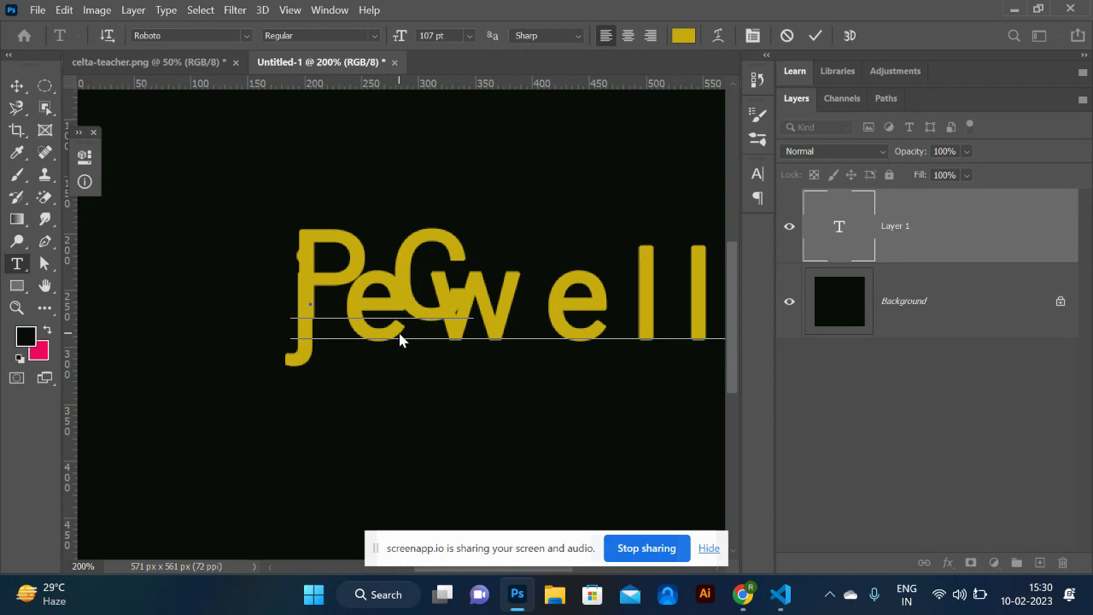
- Increase the leading of both text lines until "jewellers" sits clear below "PC"
{"action": "key", "text": "ctrl+a"}
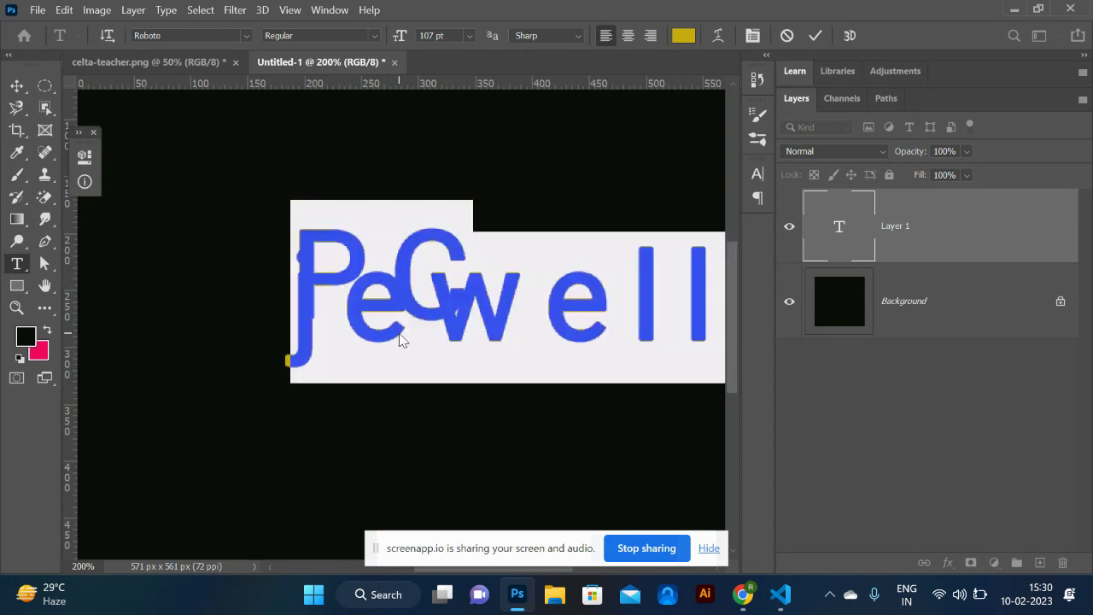
{"action": "key", "text": "alt+Down"}
{"action": "key", "text": "alt+Down"}
{"action": "key", "text": "alt+Down"}
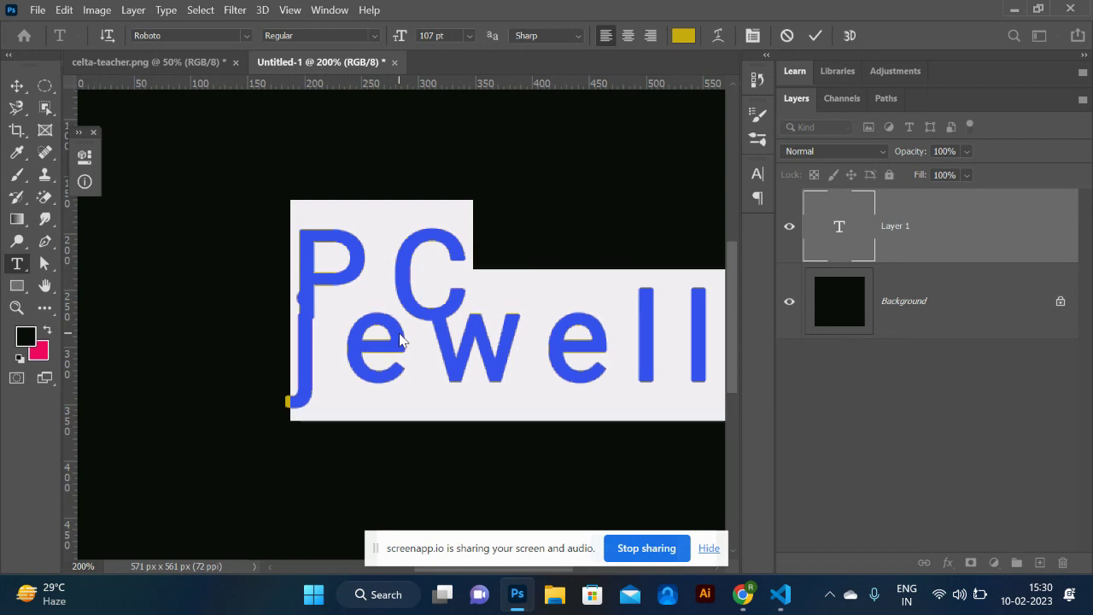
{"action": "key", "text": "alt+Down"}
{"action": "key", "text": "alt+Down"}
{"action": "key", "text": "alt+Down"}
{"action": "key", "text": "alt+Down"}
{"action": "key", "text": "alt+Down"}
{"action": "key", "text": "alt+Down"}
{"action": "key", "text": "alt+Down"}
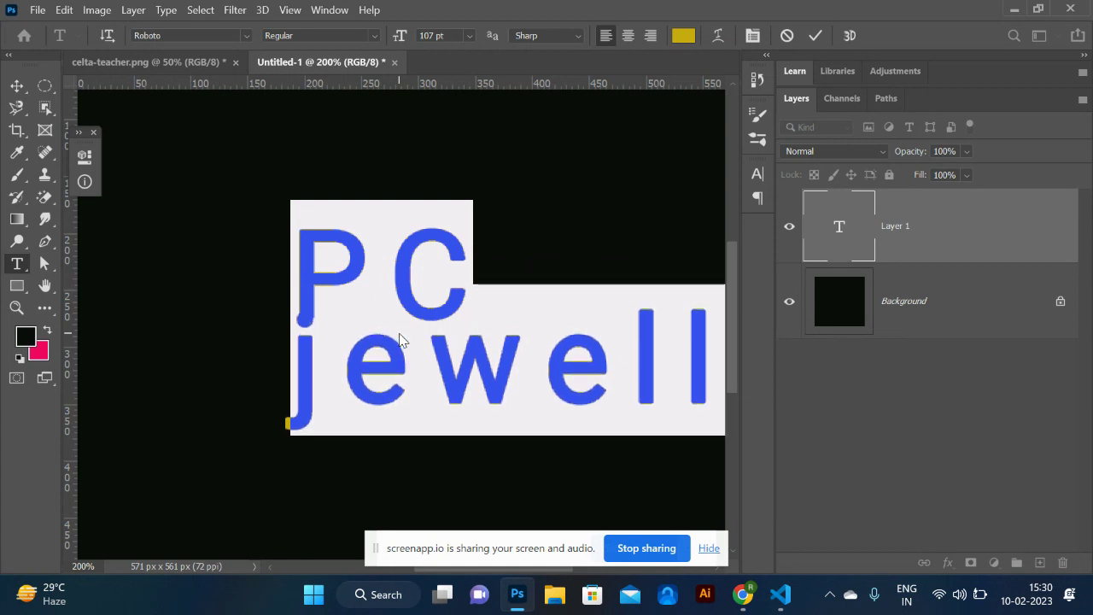
{"action": "key", "text": "alt+Down"}
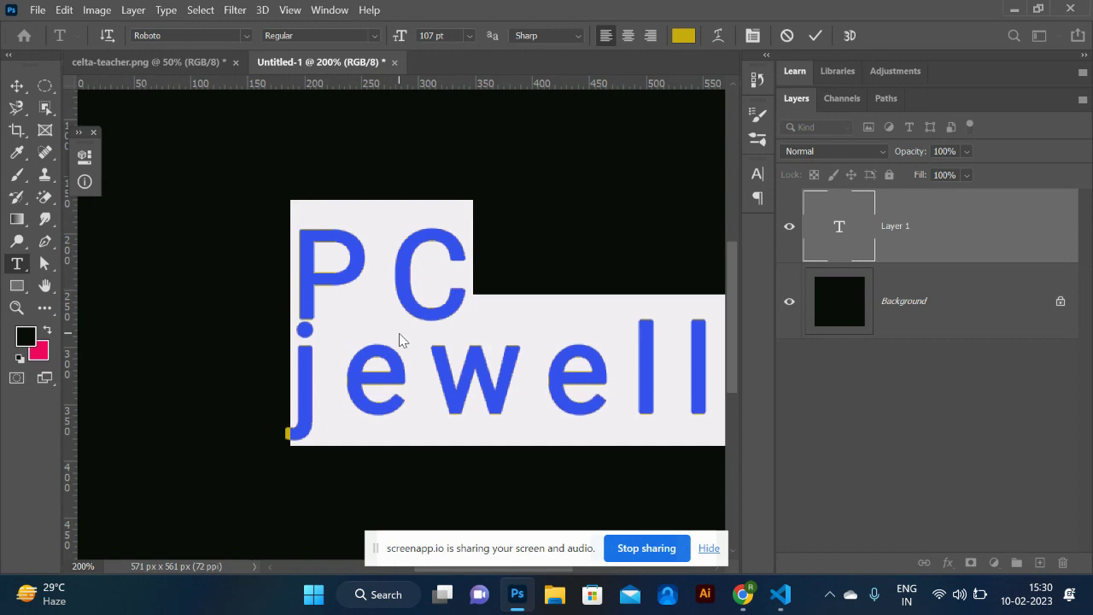
- Enlarge only the "PC" line to about 142 pt
{"action": "left_click", "coordinate": [490, 288]}
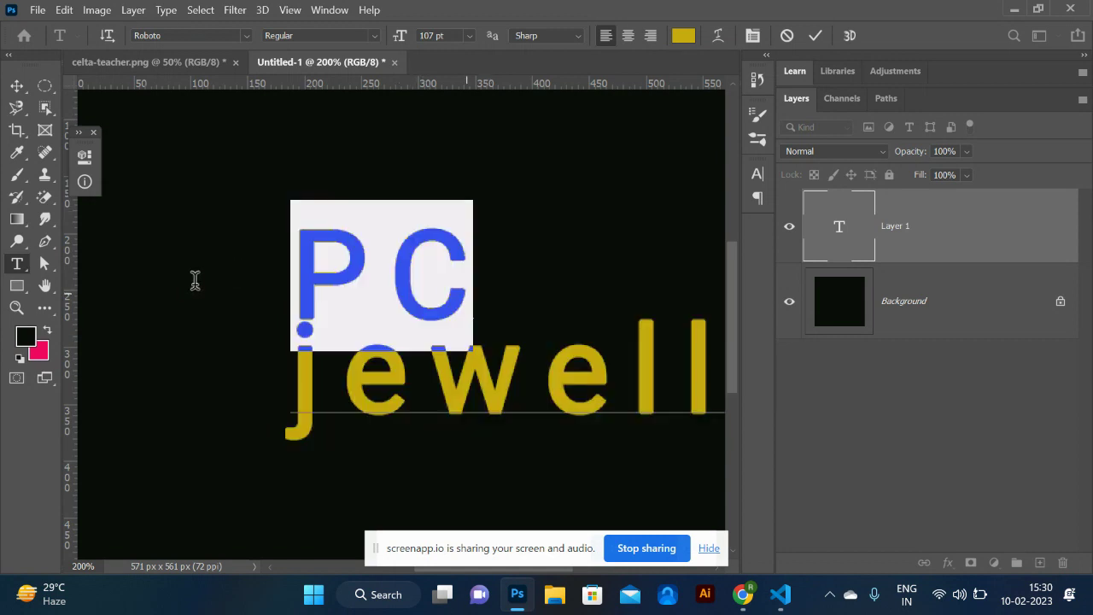
{"action": "key", "text": "ctrl+shift+period"}
{"action": "key", "text": "ctrl+shift+period"}
{"action": "key", "text": "ctrl+shift+period"}
{"action": "key", "text": "ctrl+shift+period"}
{"action": "key", "text": "ctrl+shift+period"}
{"action": "key", "text": "ctrl+shift+period"}
{"action": "key", "text": "ctrl+shift+period"}
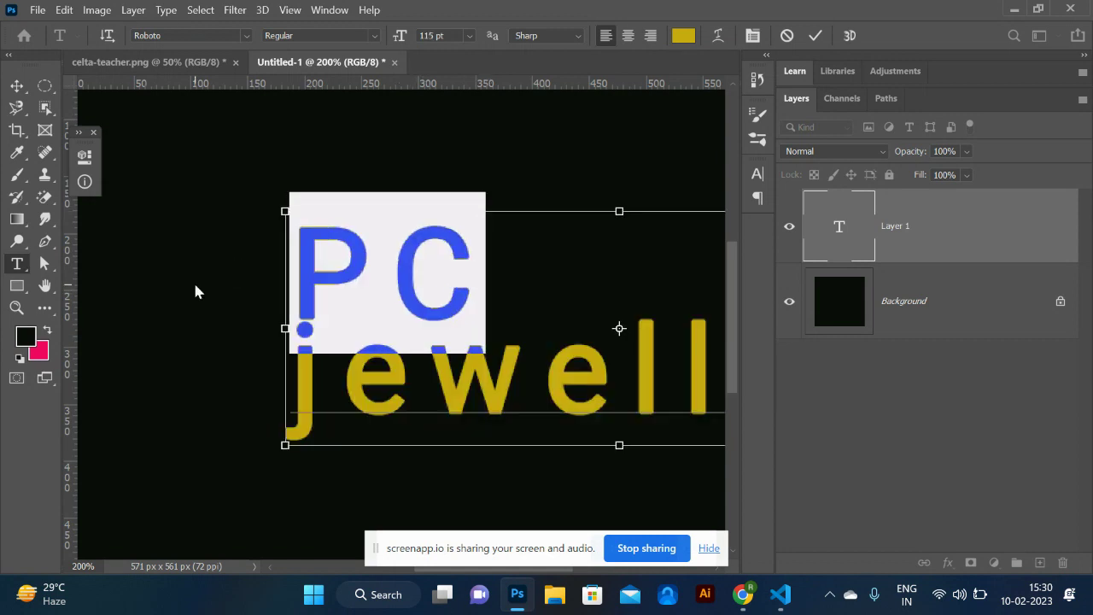
{"action": "key", "text": "ctrl+shift+period"}
{"action": "key", "text": "ctrl+shift+period"}
{"action": "key", "text": "ctrl+shift+period"}
{"action": "key", "text": "ctrl+shift+period"}
{"action": "key", "text": "ctrl+shift+period"}
{"action": "key", "text": "ctrl+shift+period"}
{"action": "key", "text": "ctrl+shift+period"}
{"action": "key", "text": "ctrl+shift+period"}
{"action": "key", "text": "ctrl+shift+period"}
{"action": "key", "text": "ctrl+shift+period"}
{"action": "key", "text": "ctrl+shift+period"}
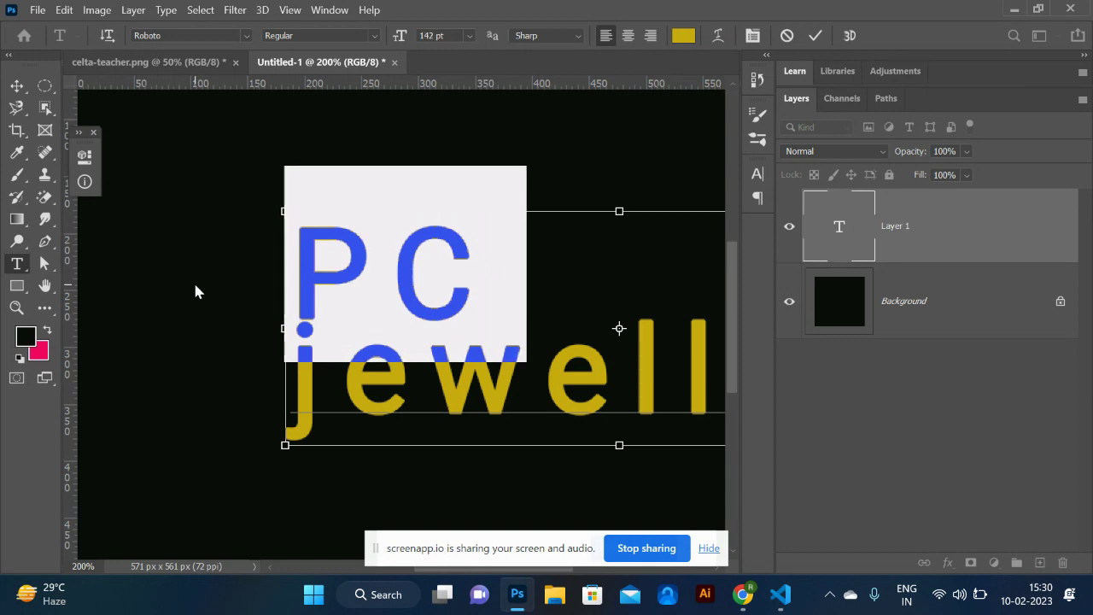
- Centre-align both lines of the "PC jewellers" text and move the text toward the canvas centre
{"action": "key", "text": "ctrl+a"}
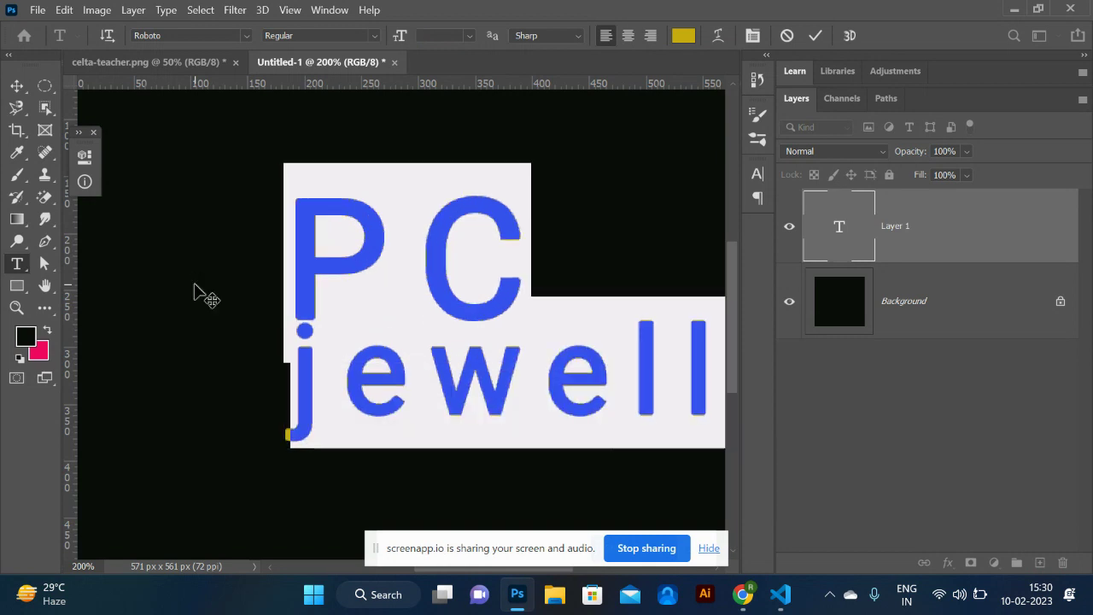
{"action": "key", "text": "ctrl+shift+c"}
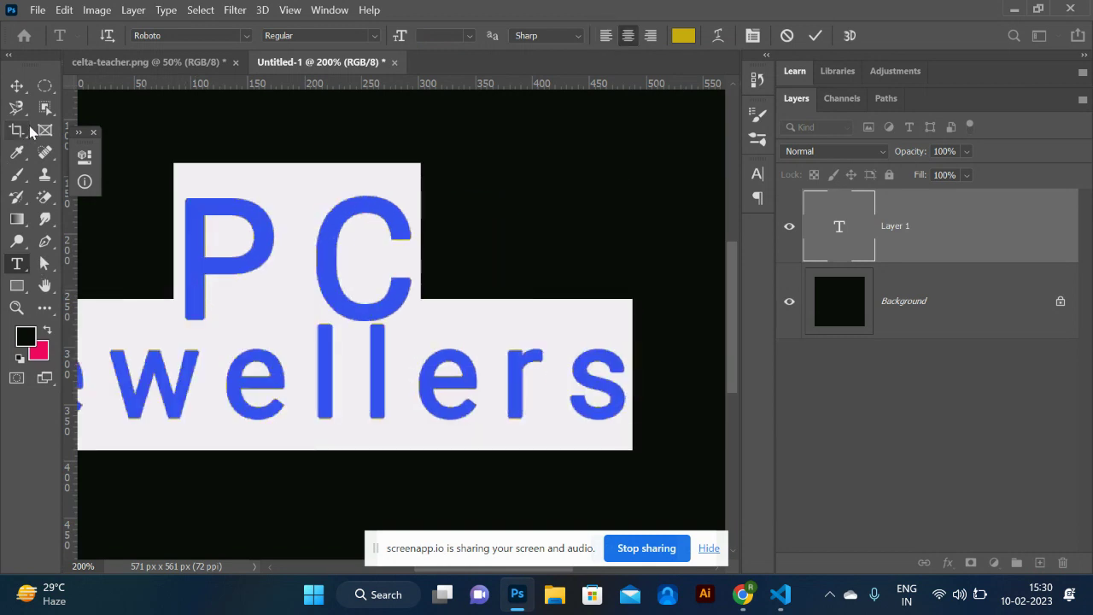
{"action": "left_click", "coordinate": [24, 89]}
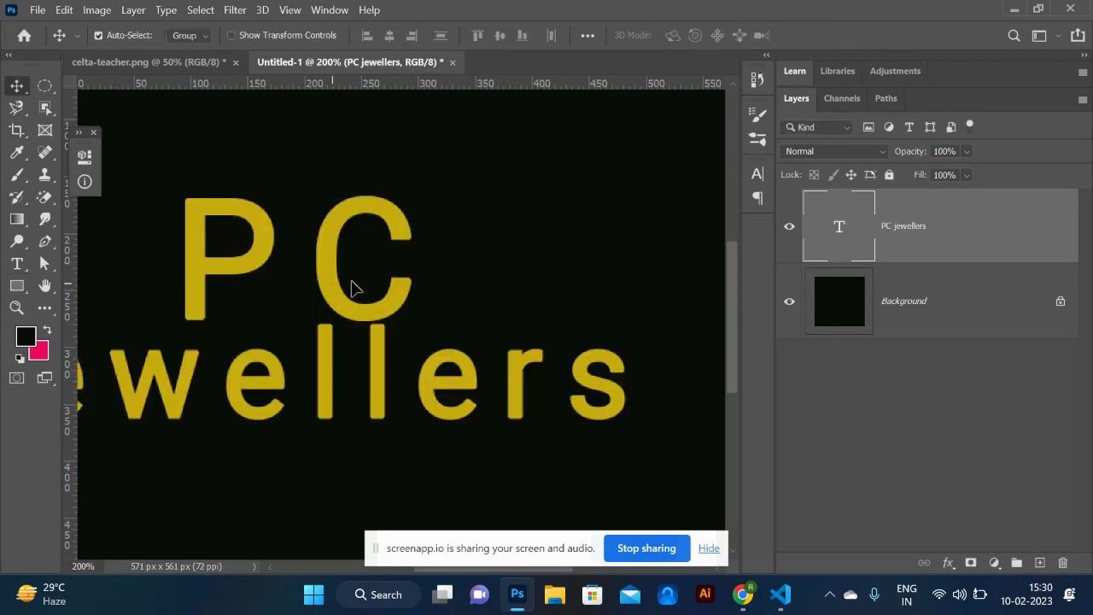
{"action": "left_click_drag", "start_coordinate": [353, 288], "coordinate": [456, 269]}
- Start a free transform on the "PC jewellers" text with the whole canvas in view
{"action": "key", "text": "ctrl+minus"}
{"action": "key", "text": "ctrl+minus"}
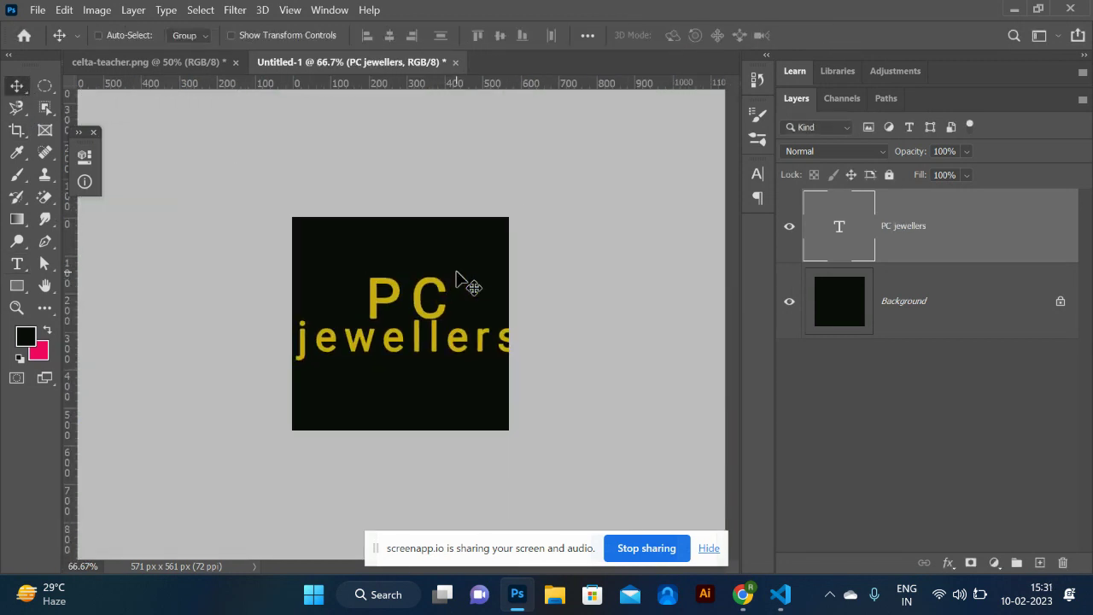
{"action": "key", "text": "ctrl+t"}
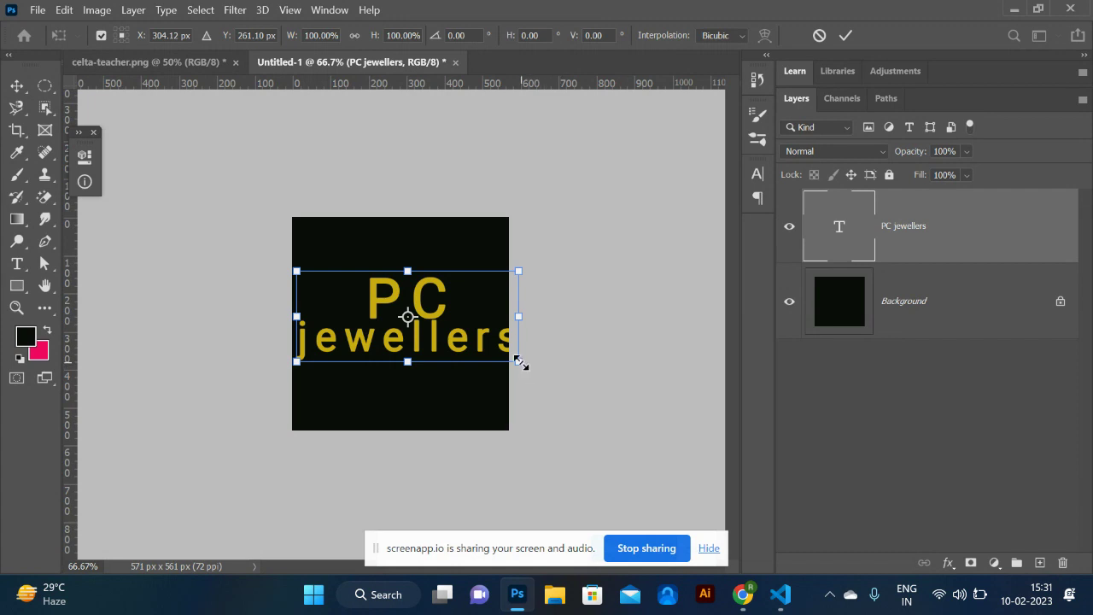
- Scale the "PC jewellers" text down to about 47% width and 44% height, and slightly widen the spacing between its two lines
{"action": "left_click_drag", "start_coordinate": [520, 362], "coordinate": [462, 335]}
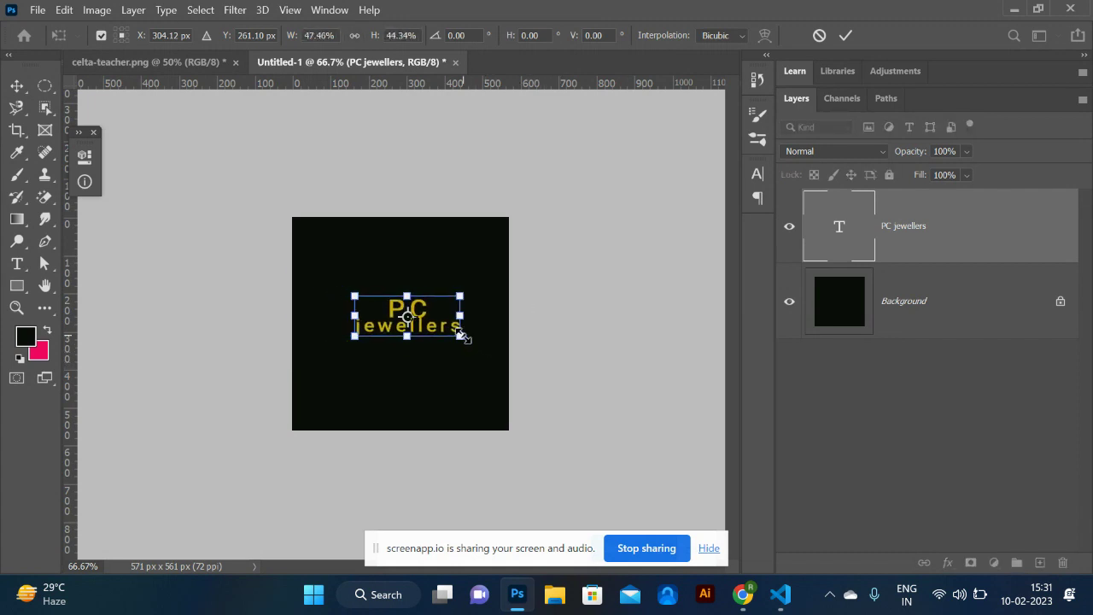
{"action": "key", "text": "Return"}
{"action": "key", "text": "ctrl+plus"}
{"action": "key", "text": "ctrl+plus"}
{"action": "key", "text": "ctrl+plus"}
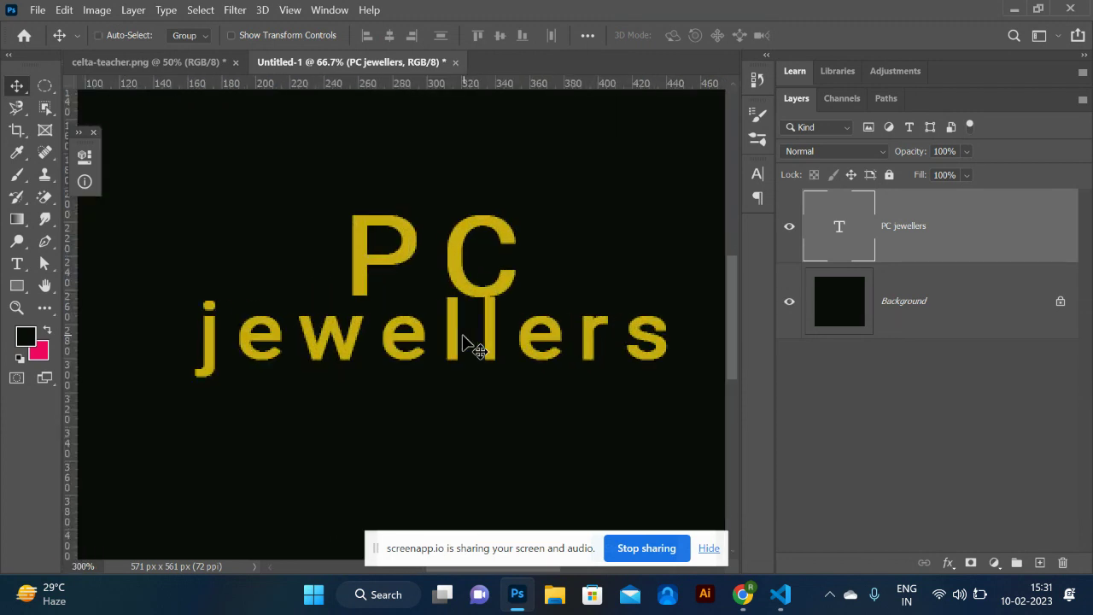
{"action": "double_click", "coordinate": [852, 236]}
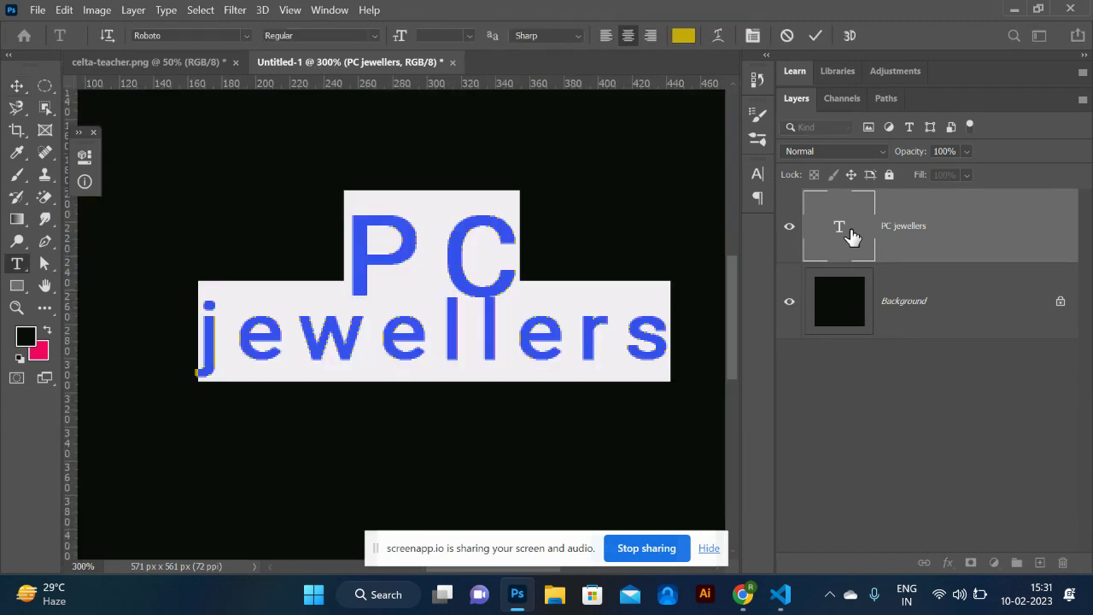
{"action": "key", "text": "alt+Down"}
{"action": "key", "text": "alt+Down"}
{"action": "key", "text": "alt+Down"}
{"action": "key", "text": "alt+Down"}
{"action": "key", "text": "alt+Down"}
{"action": "key", "text": "alt+Down"}
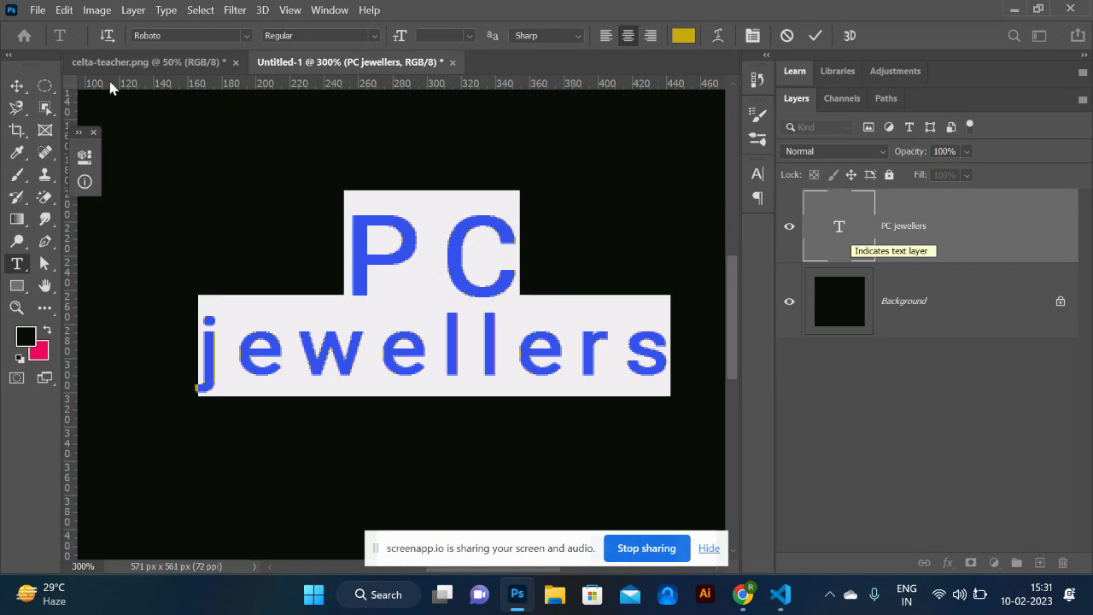
{"action": "left_click", "coordinate": [15, 85]}
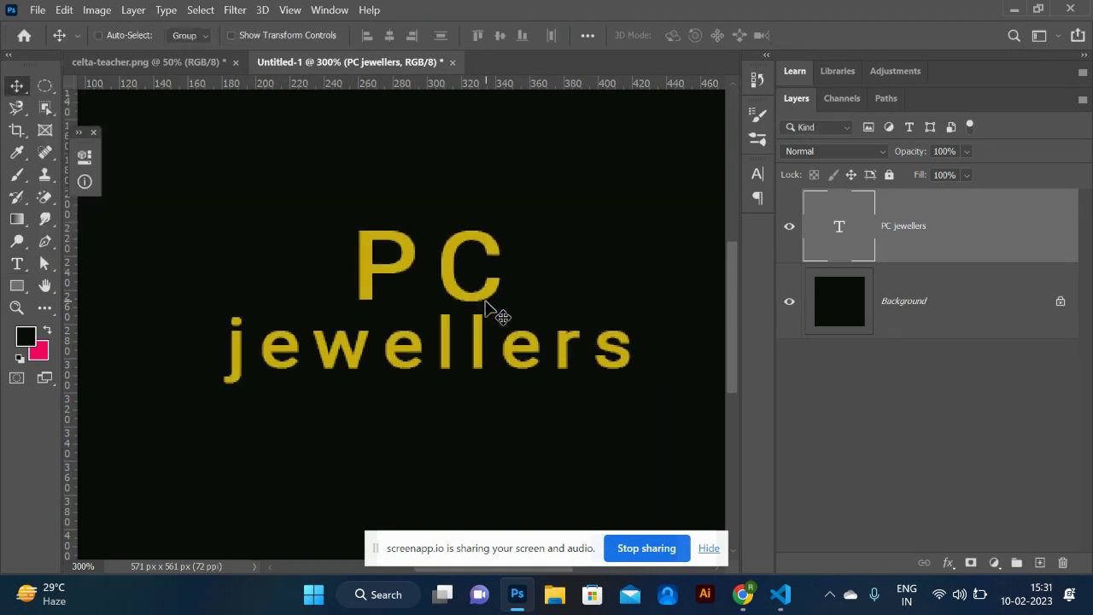
- Make a circular selection centred around the text, fill it on a new layer with the gold sampled from the lettering, and deselect
{"action": "key", "text": "ctrl+1"}
{"action": "left_click", "coordinate": [44, 88]}
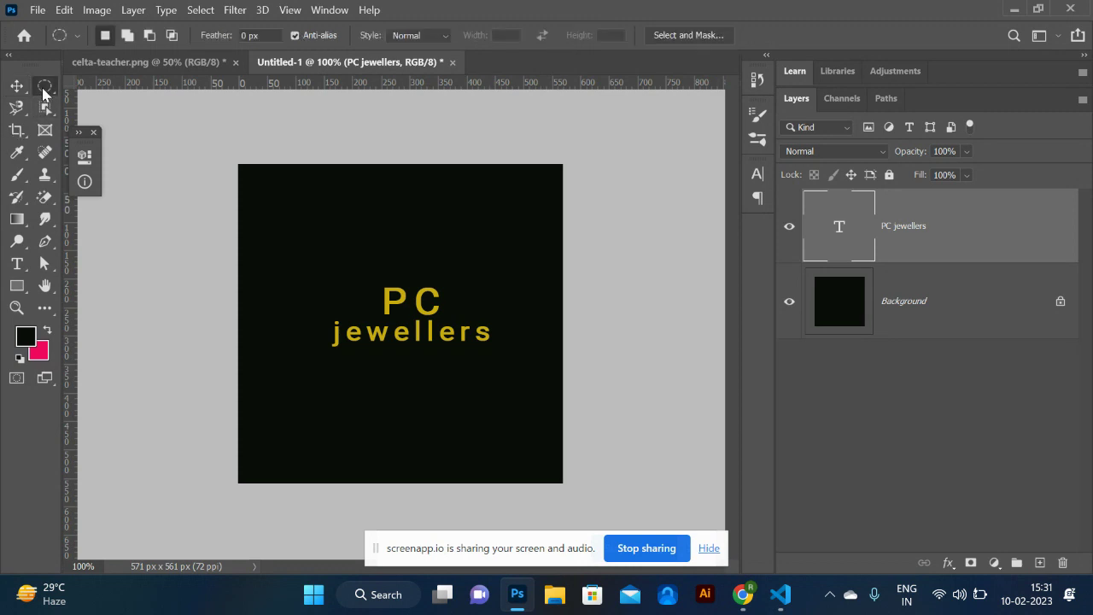
{"action": "left_click_drag", "start_coordinate": [412, 319], "coordinate": [539, 422]}
{"action": "key", "text": "i"}
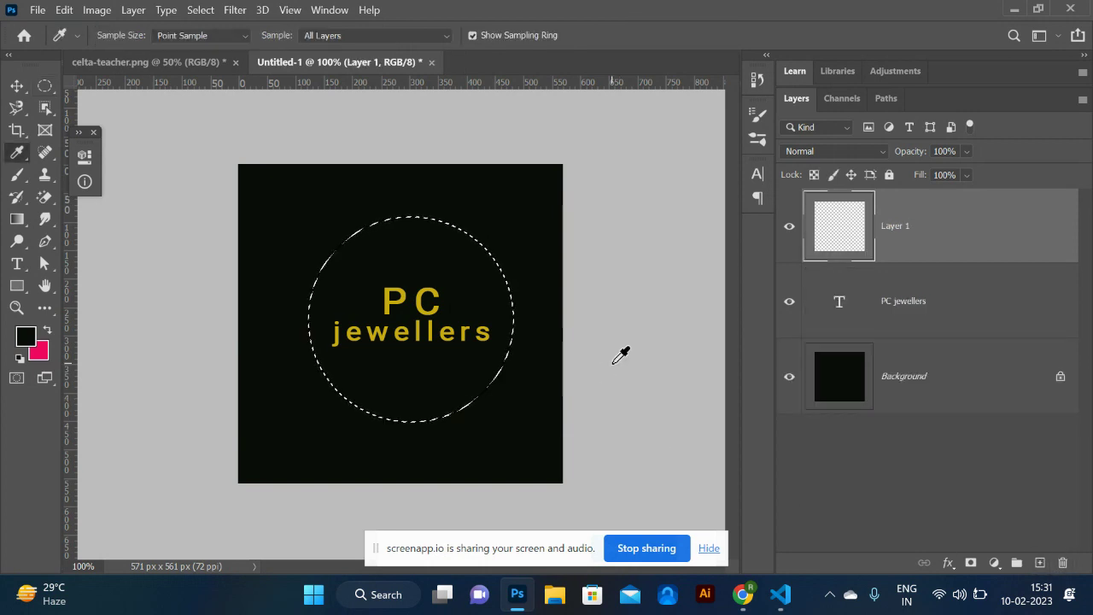
{"action": "left_click", "coordinate": [420, 305]}
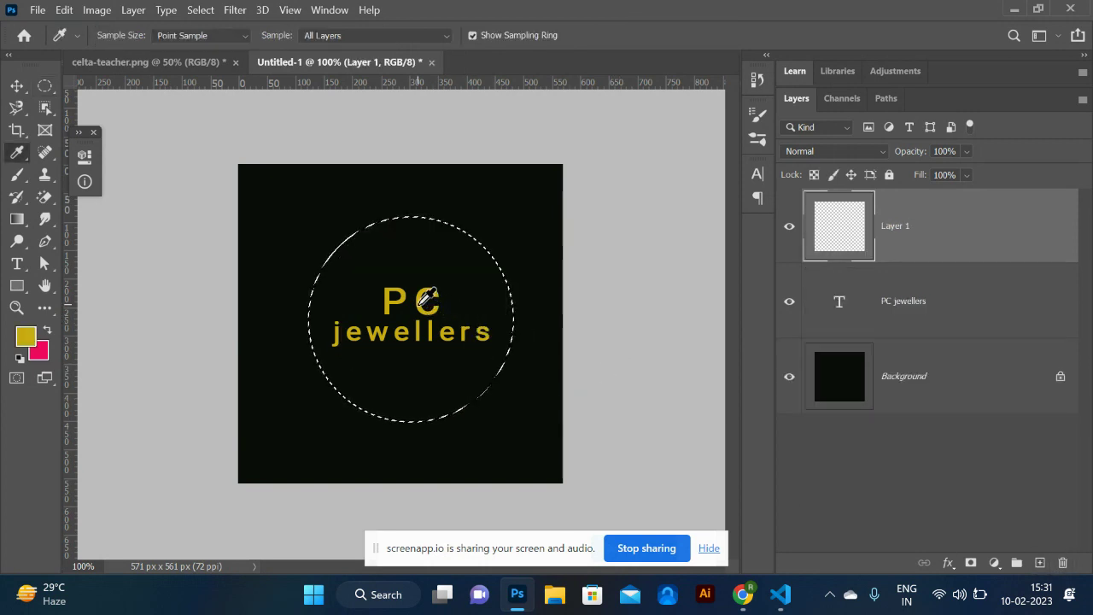
{"action": "key", "text": "alt+BackSpace"}
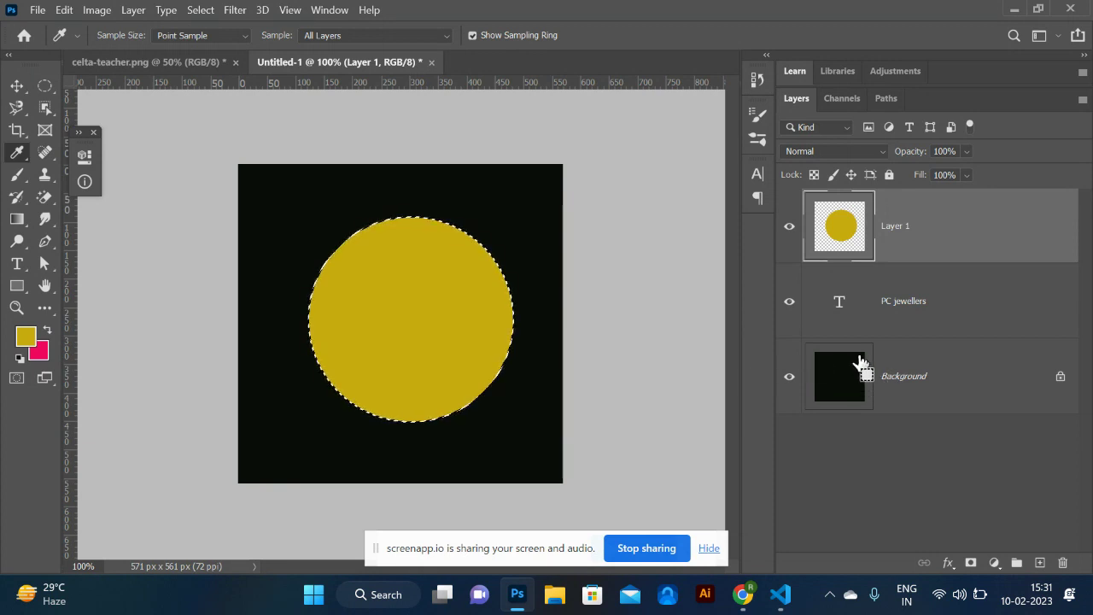
{"action": "key", "text": "ctrl+d"}
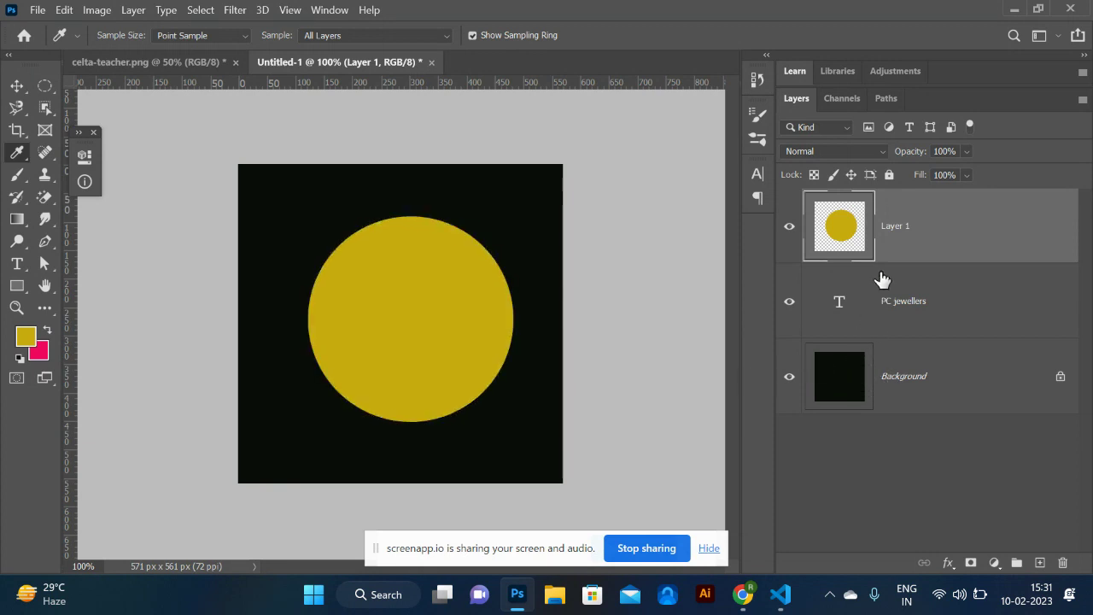
- Cut the gold disc into a ring by loading its outline as a selection, shrinking that to about 88.6% and deleting the inside
{"action": "left_click", "coordinate": [855, 236], "text": "ctrl"}
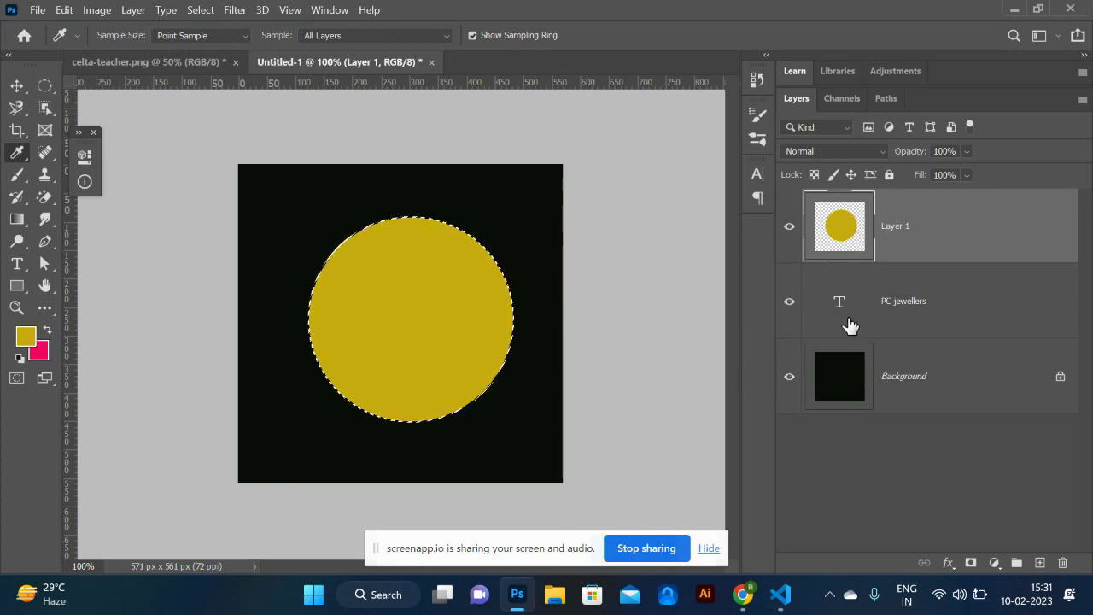
{"action": "left_click", "coordinate": [45, 86]}
{"action": "right_click", "coordinate": [419, 333]}
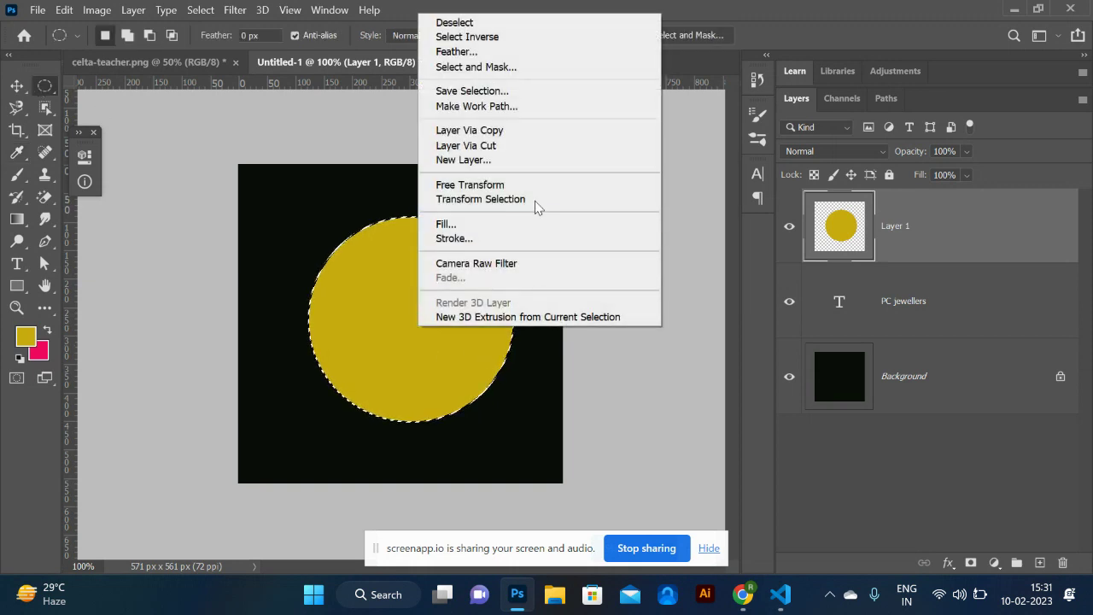
{"action": "left_click", "coordinate": [506, 198]}
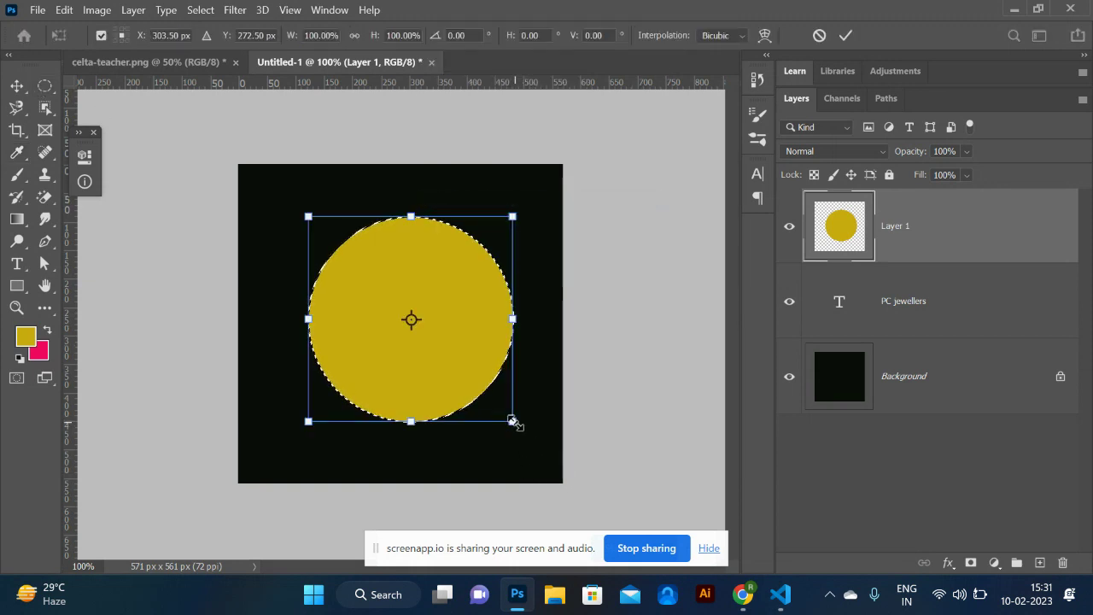
{"action": "mouse_move", "coordinate": [513, 421]}
{"action": "left_mouse_down"}
{"action": "mouse_move", "coordinate": [493, 398]}
{"action": "mouse_move", "coordinate": [501, 410]}
{"action": "left_mouse_up"}
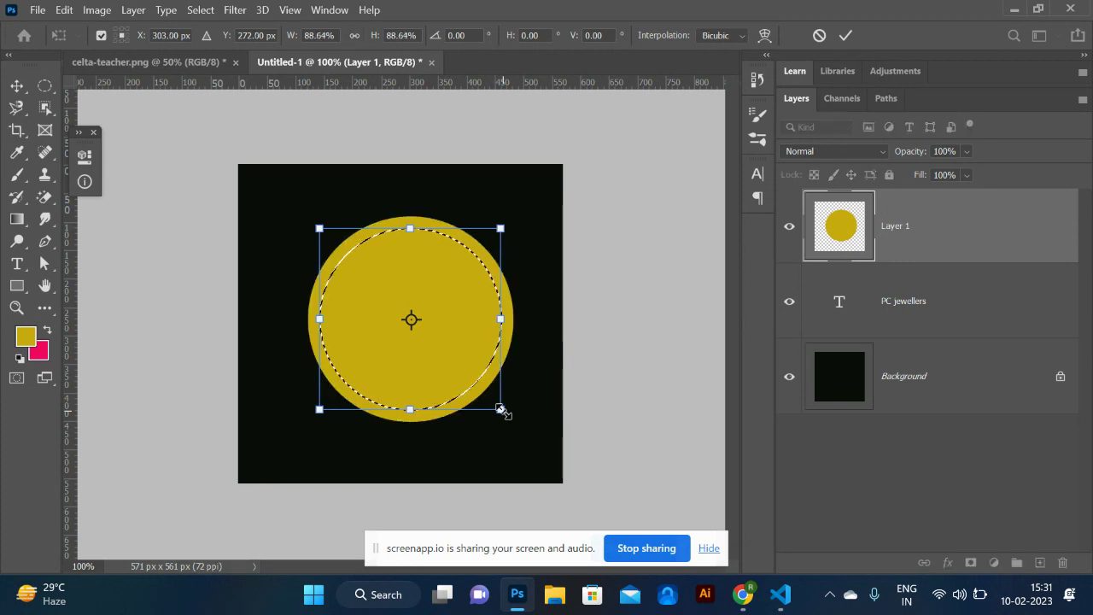
{"action": "key", "text": "Return"}
{"action": "key", "text": "Delete"}
{"action": "key", "text": "ctrl+d"}
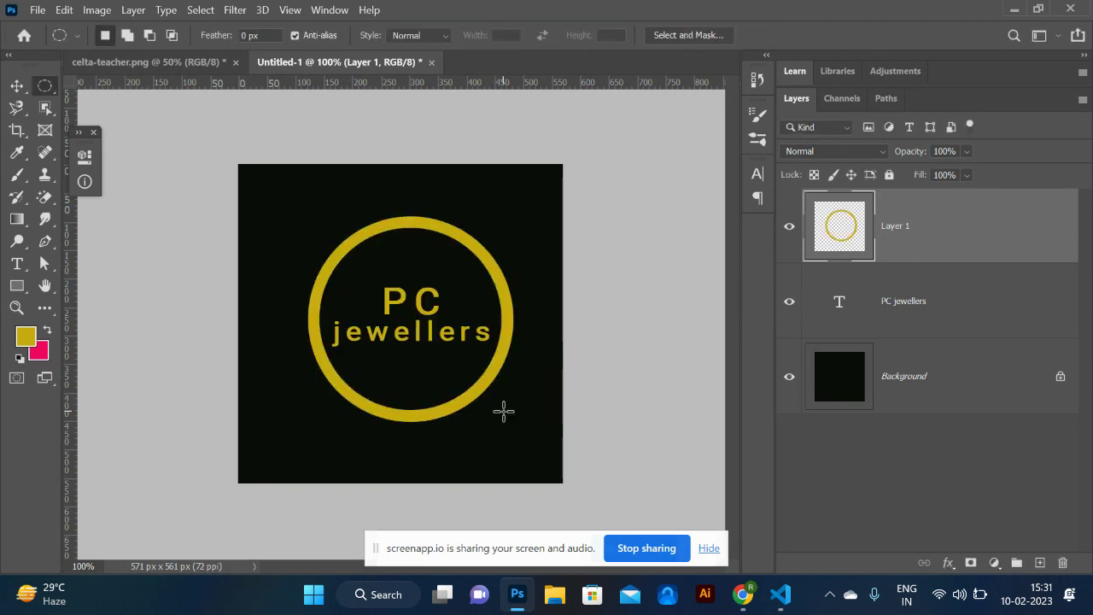
- Enlarge the gold ring slightly about its centre so it leaves more room around the text
{"action": "left_click", "coordinate": [17, 88]}
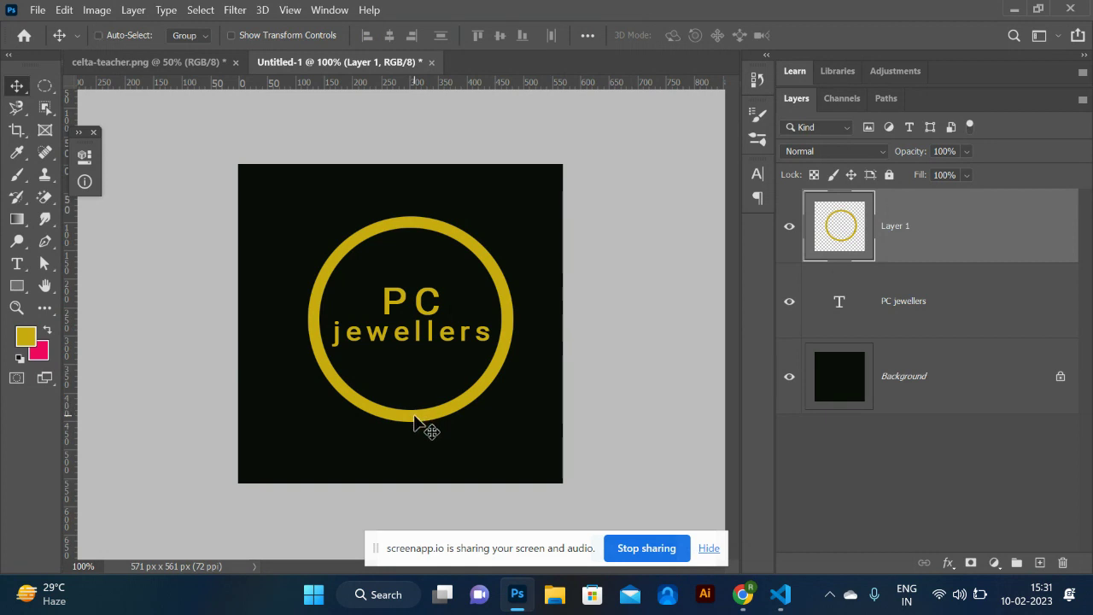
{"action": "key", "text": "ctrl+t"}
{"action": "left_click_drag", "start_coordinate": [512, 422], "coordinate": [530, 437]}
{"action": "key", "text": "Return"}
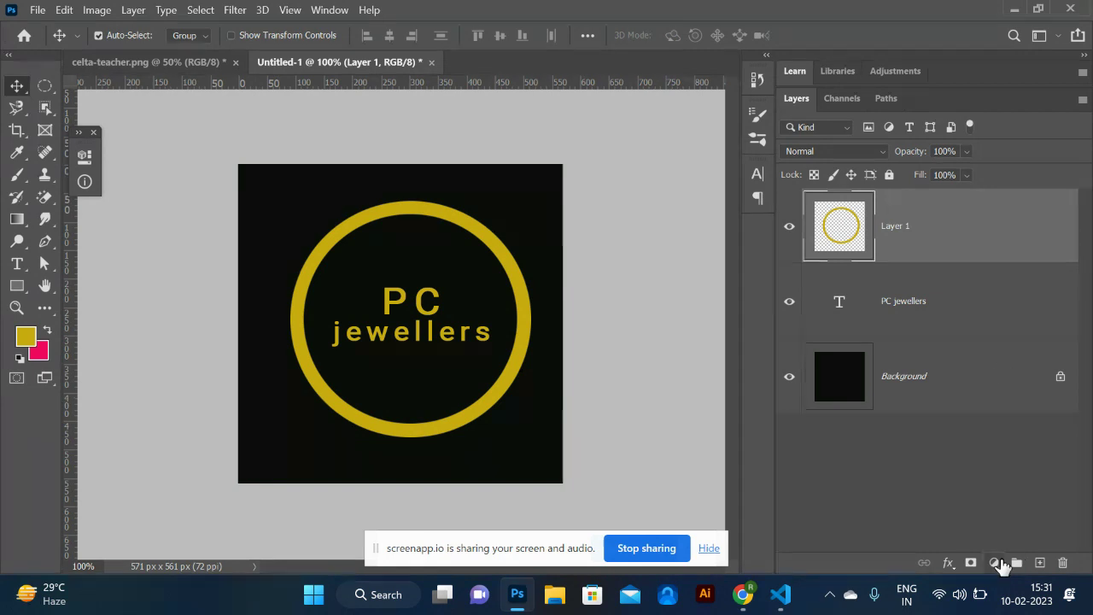
- Add a Bevel & Emboss effect to the ring with the double-ring gloss contour, 625% depth and 10 px size
{"action": "left_click", "coordinate": [950, 567]}
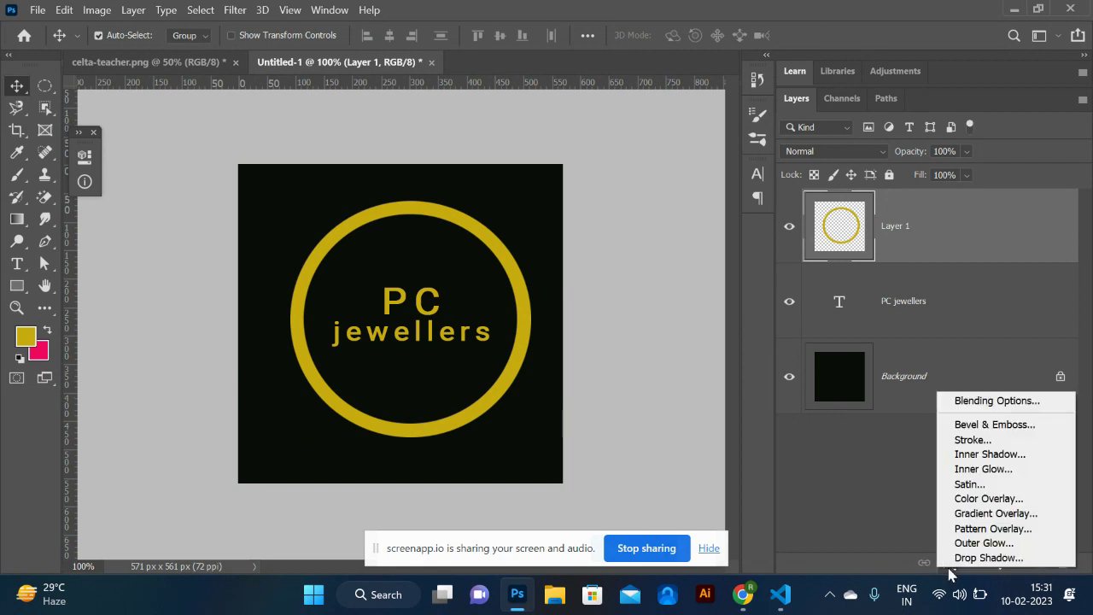
{"action": "left_click", "coordinate": [995, 425]}
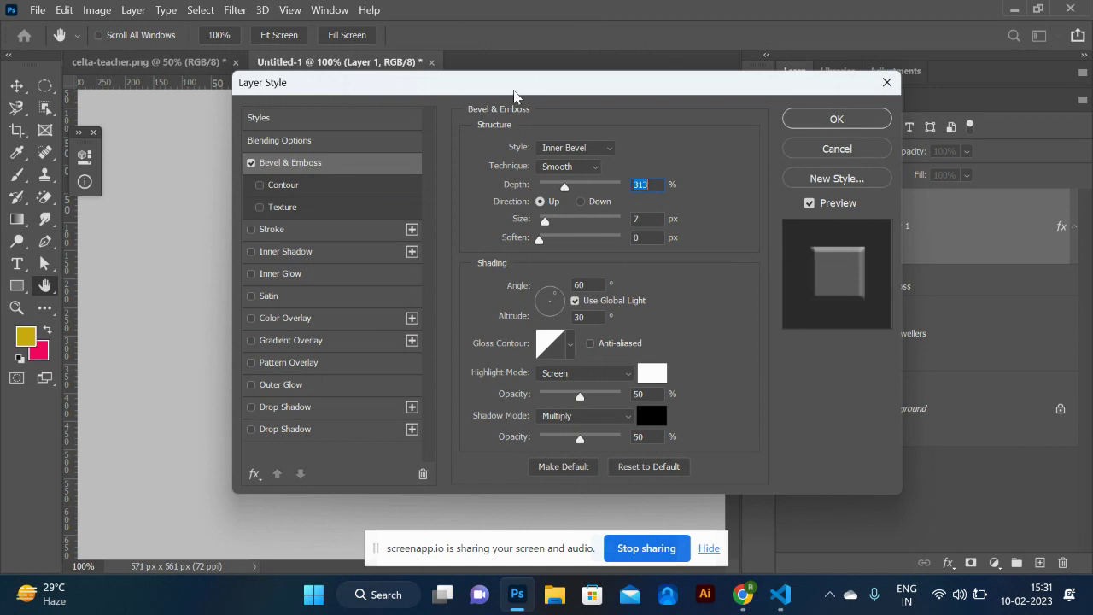
{"action": "left_click_drag", "start_coordinate": [514, 96], "coordinate": [834, 104]}
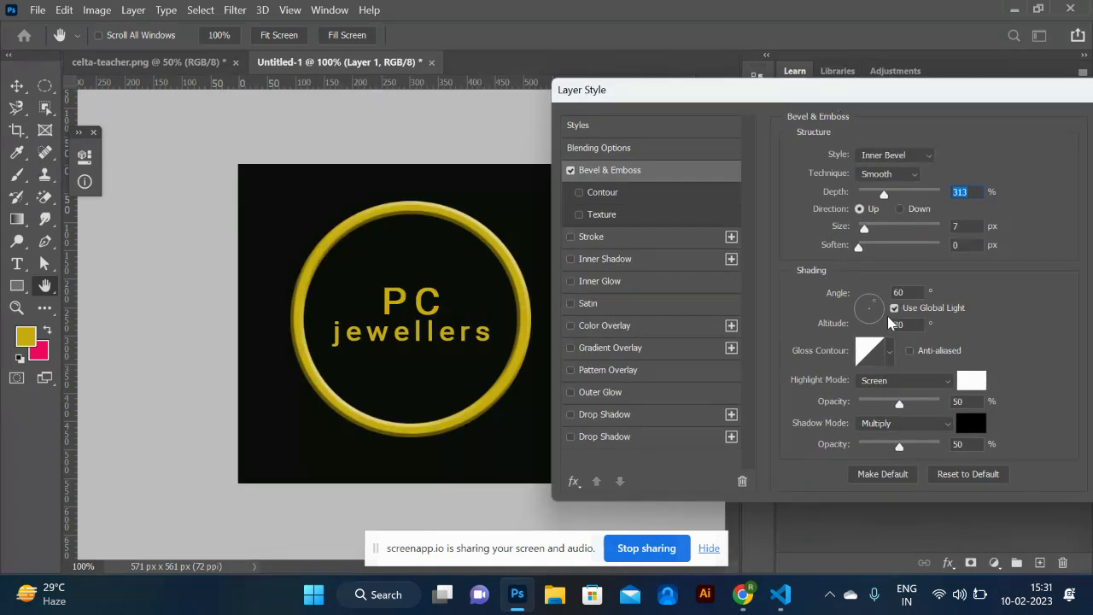
{"action": "left_click", "coordinate": [889, 350]}
{"action": "left_click", "coordinate": [842, 418]}
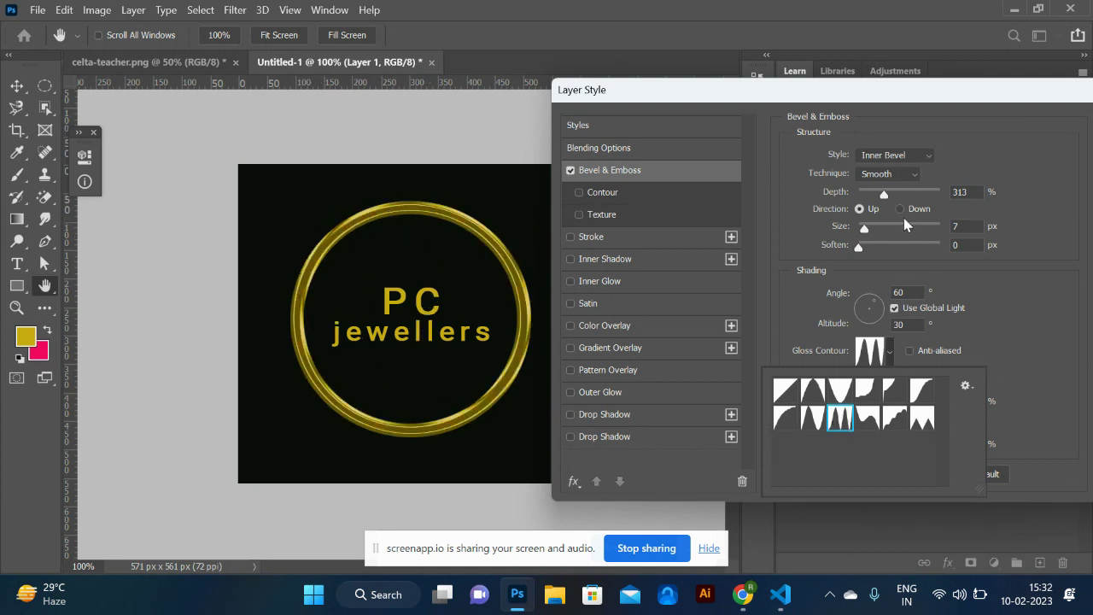
{"action": "left_click_drag", "start_coordinate": [885, 196], "coordinate": [907, 195]}
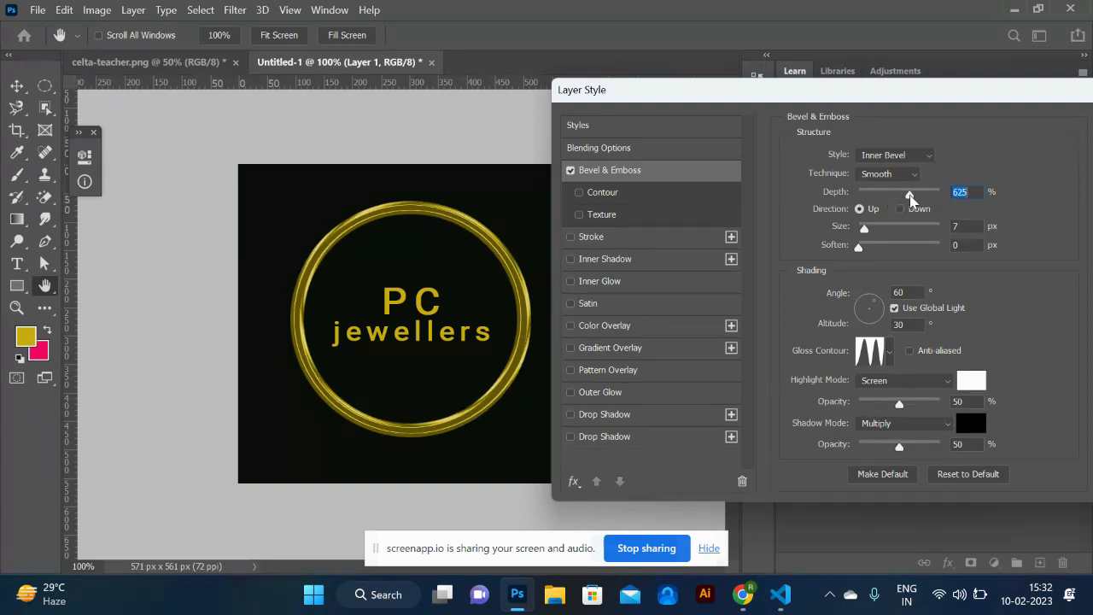
{"action": "left_click_drag", "start_coordinate": [864, 232], "coordinate": [868, 233]}
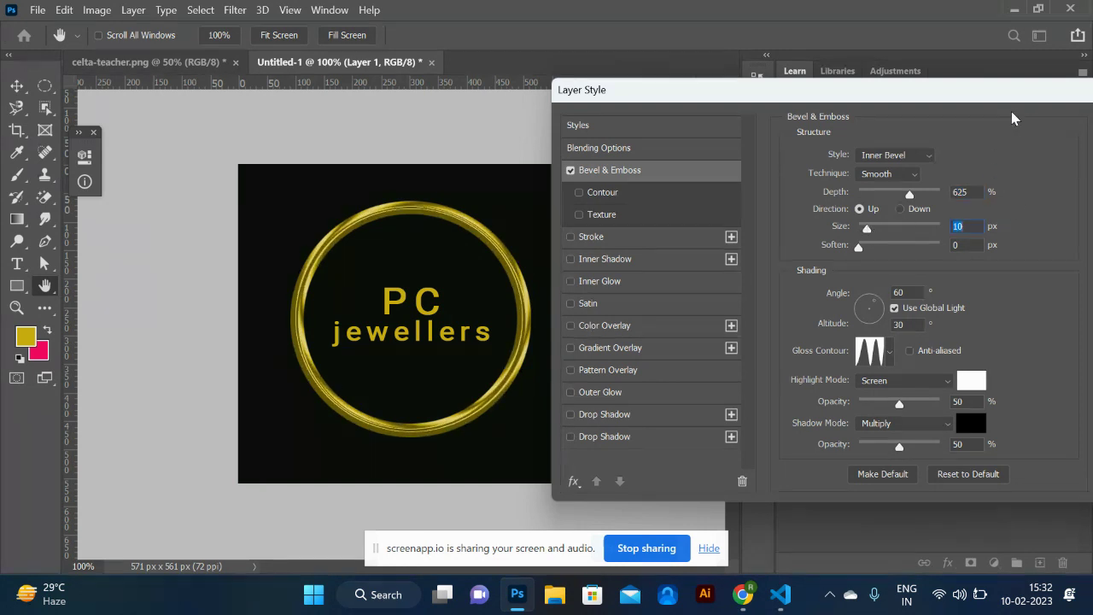
- Try the Chisel Hard bevel technique, choose Chisel Soft instead, set the depth to 115% and apply the layer style
{"action": "left_click", "coordinate": [911, 176]}
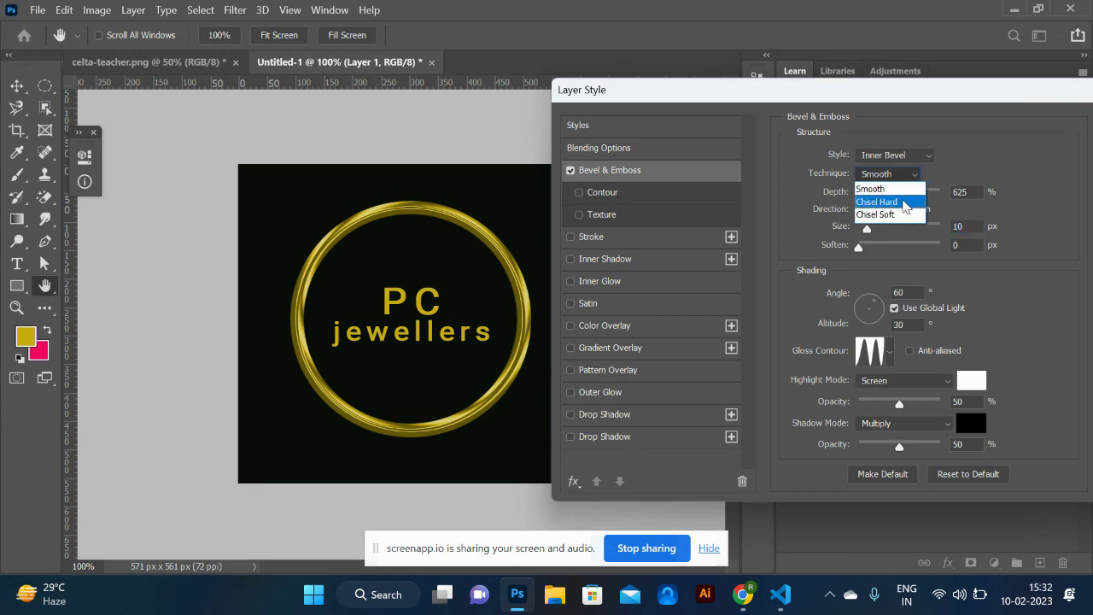
{"action": "left_click", "coordinate": [905, 201]}
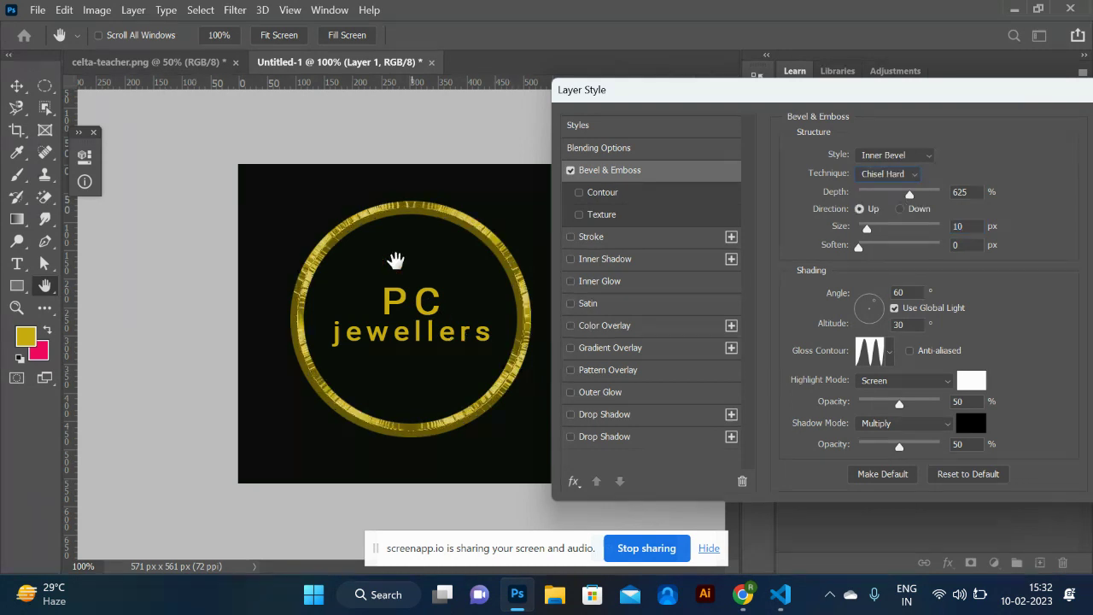
{"action": "left_click", "coordinate": [913, 176]}
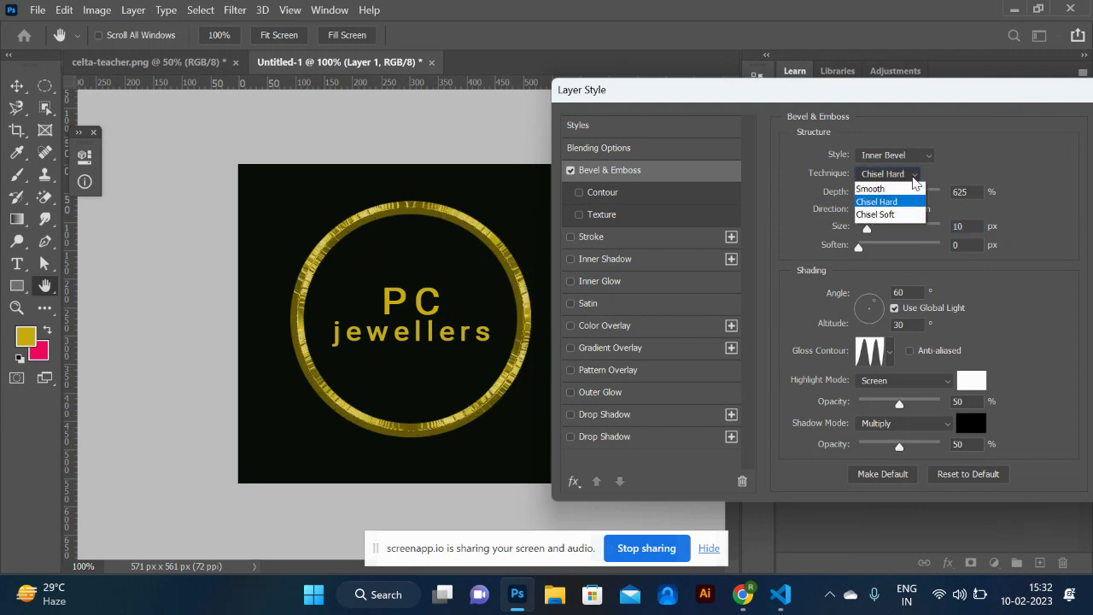
{"action": "left_click", "coordinate": [909, 213]}
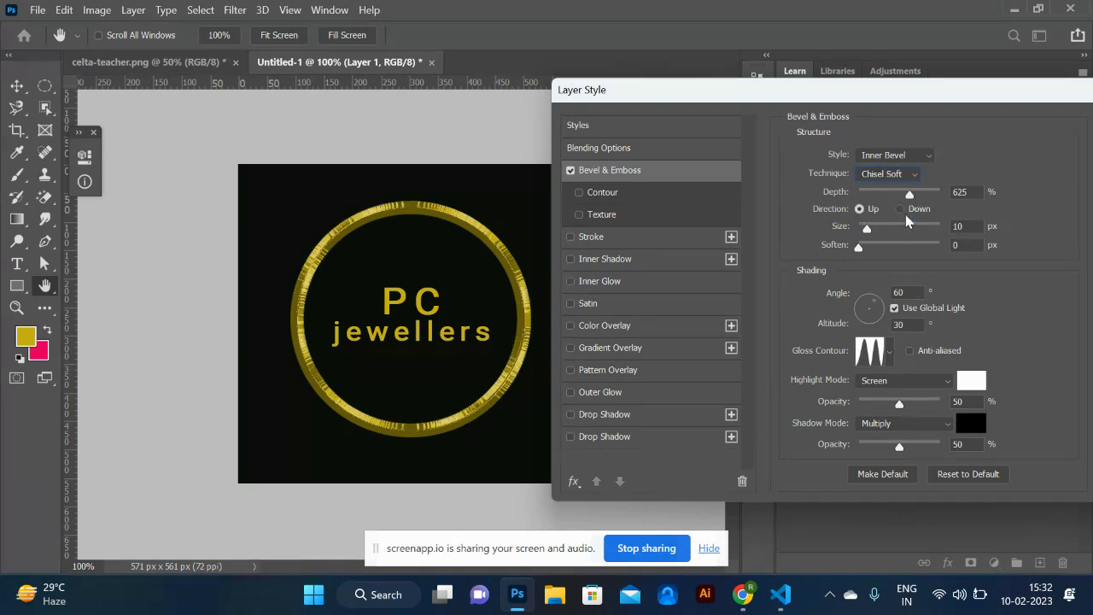
{"action": "left_click_drag", "start_coordinate": [909, 197], "coordinate": [870, 196]}
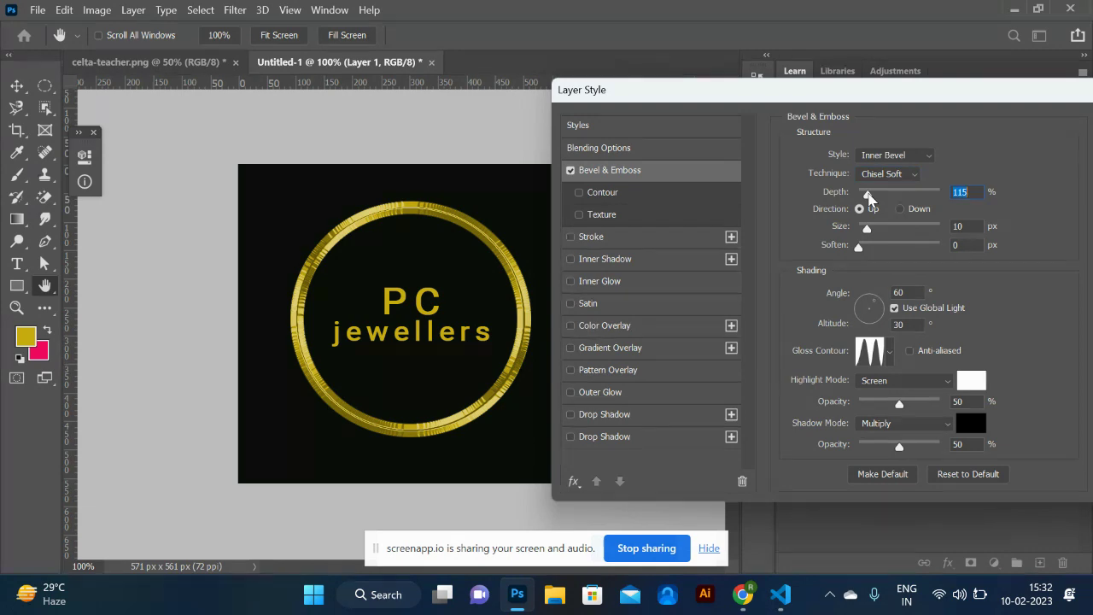
{"action": "left_click_drag", "start_coordinate": [923, 100], "coordinate": [807, 82]}
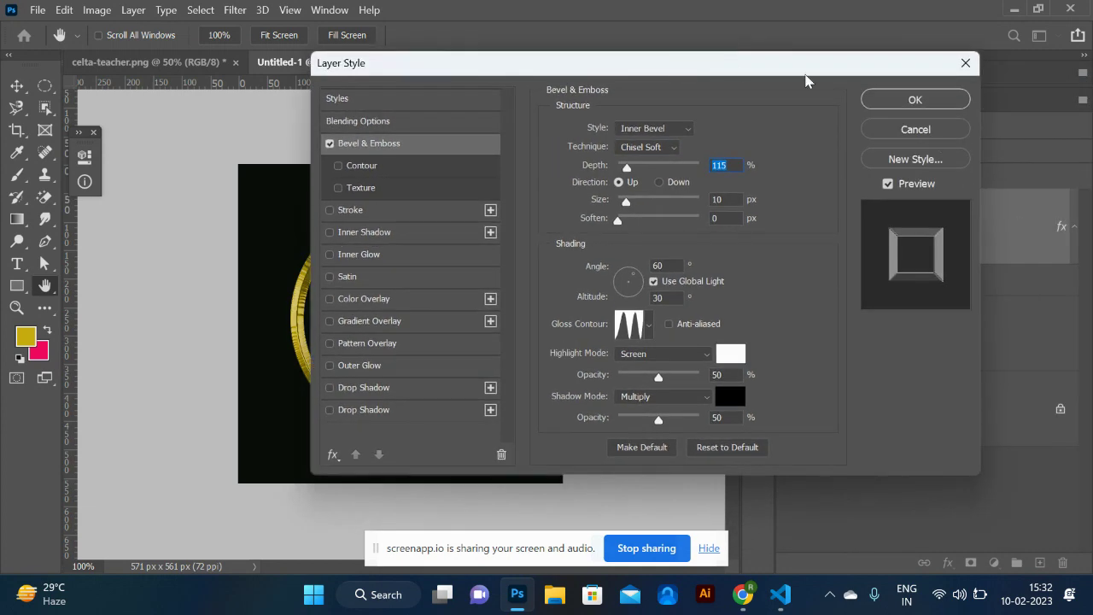
{"action": "left_click", "coordinate": [873, 100]}
- Copy the gold ring's layer style and paste it onto the PC jewellers text layer, then check the bevel up close
{"action": "right_click", "coordinate": [970, 228]}
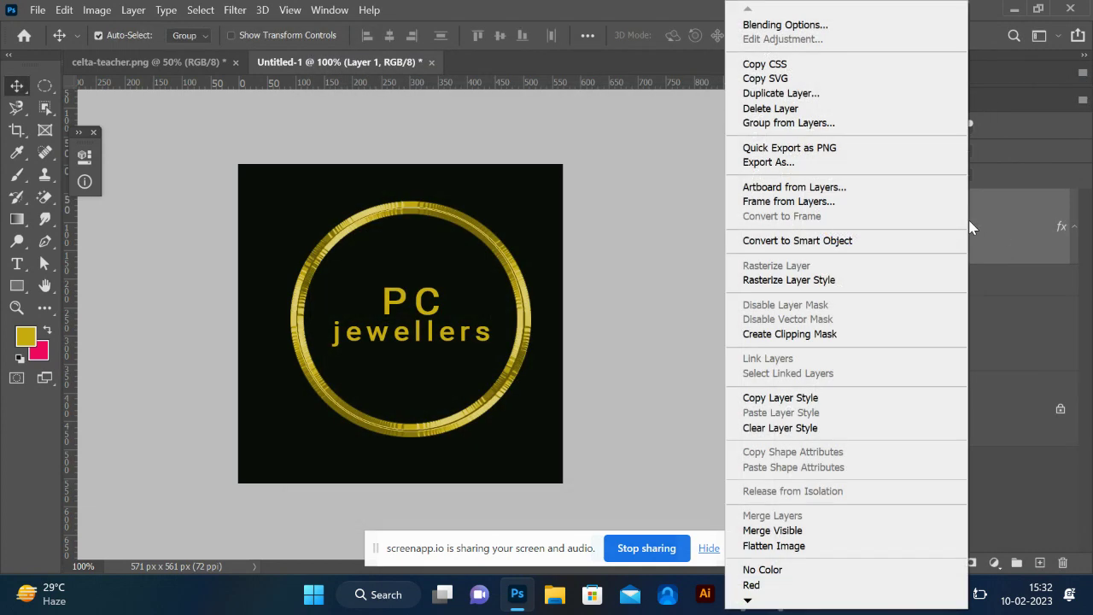
{"action": "left_click", "coordinate": [816, 397]}
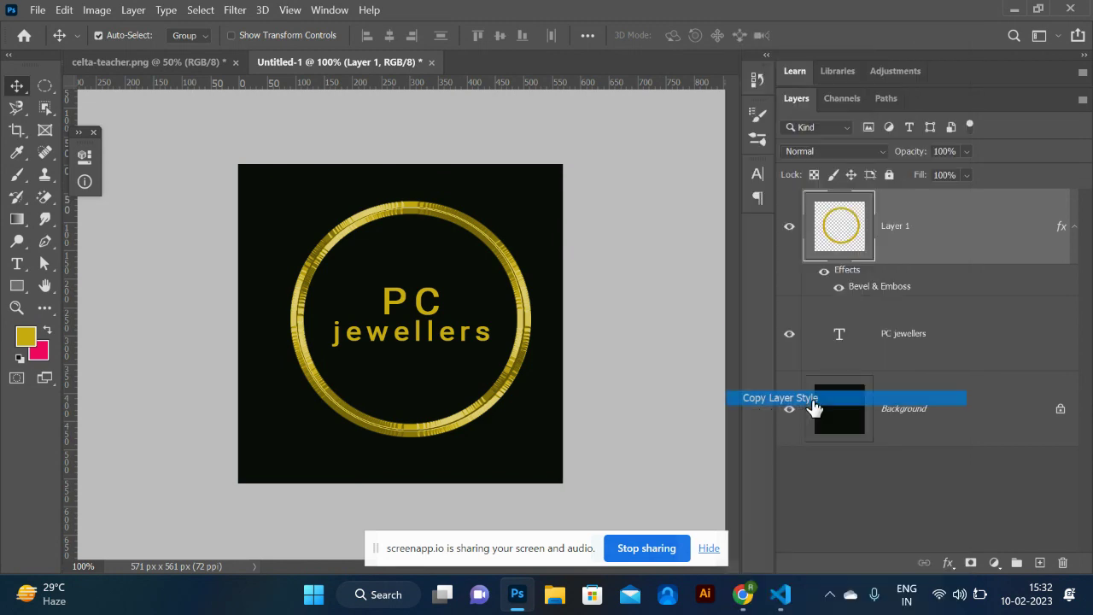
{"action": "right_click", "coordinate": [941, 331]}
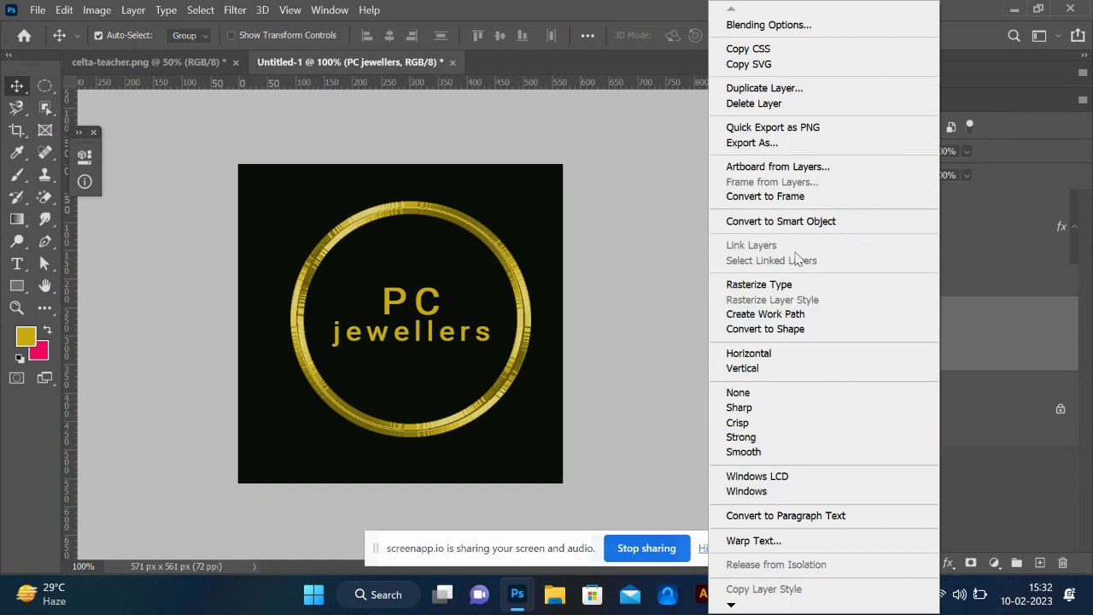
{"action": "left_click", "coordinate": [1004, 338]}
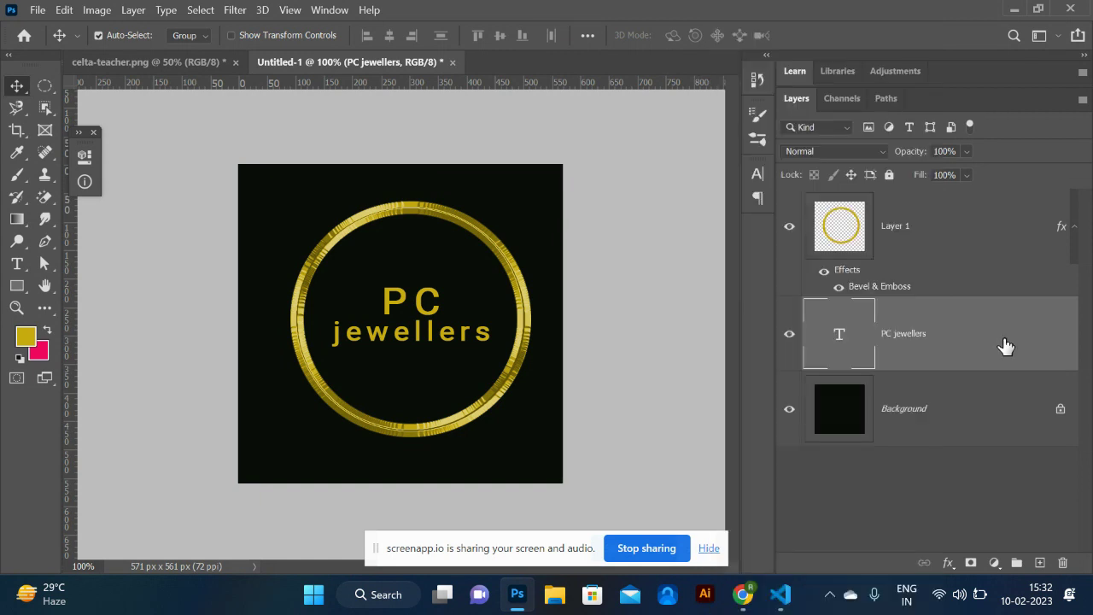
{"action": "right_click", "coordinate": [1021, 341]}
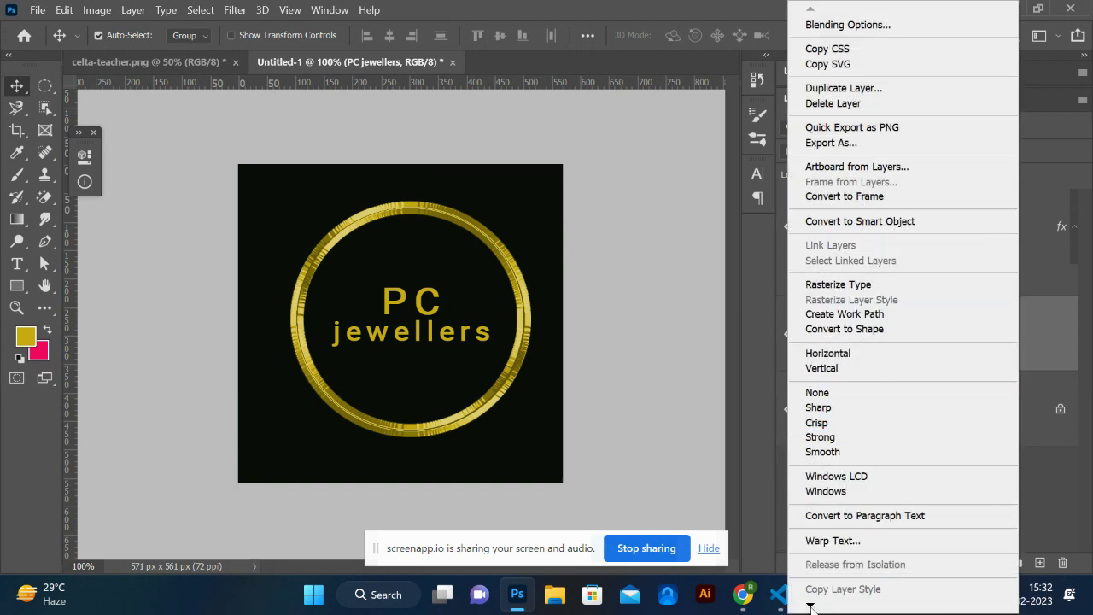
{"action": "mouse_move", "coordinate": [811, 608]}
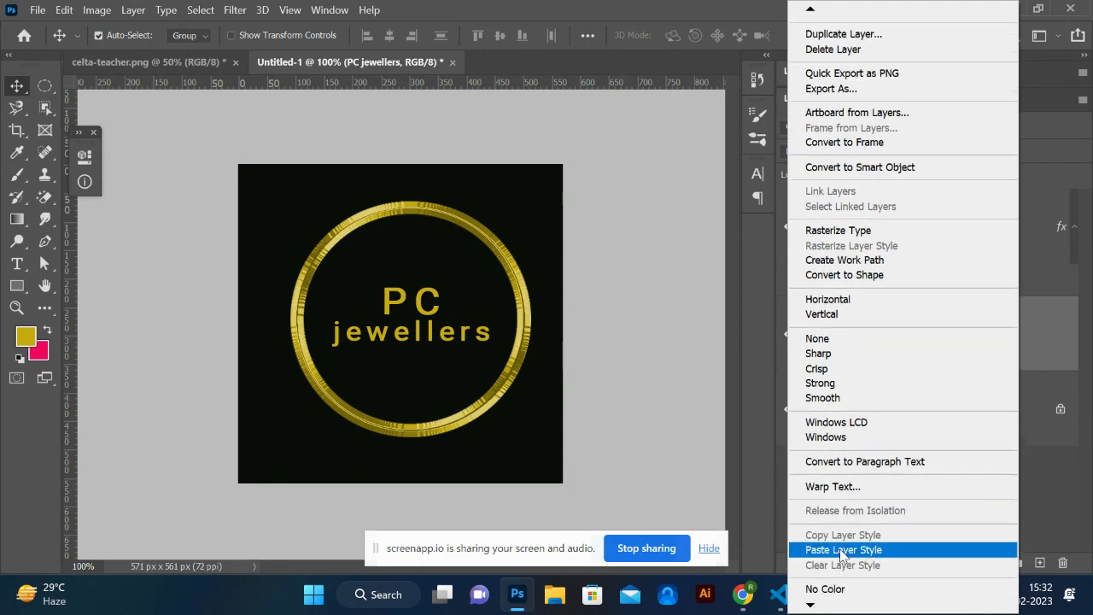
{"action": "left_click", "coordinate": [841, 550]}
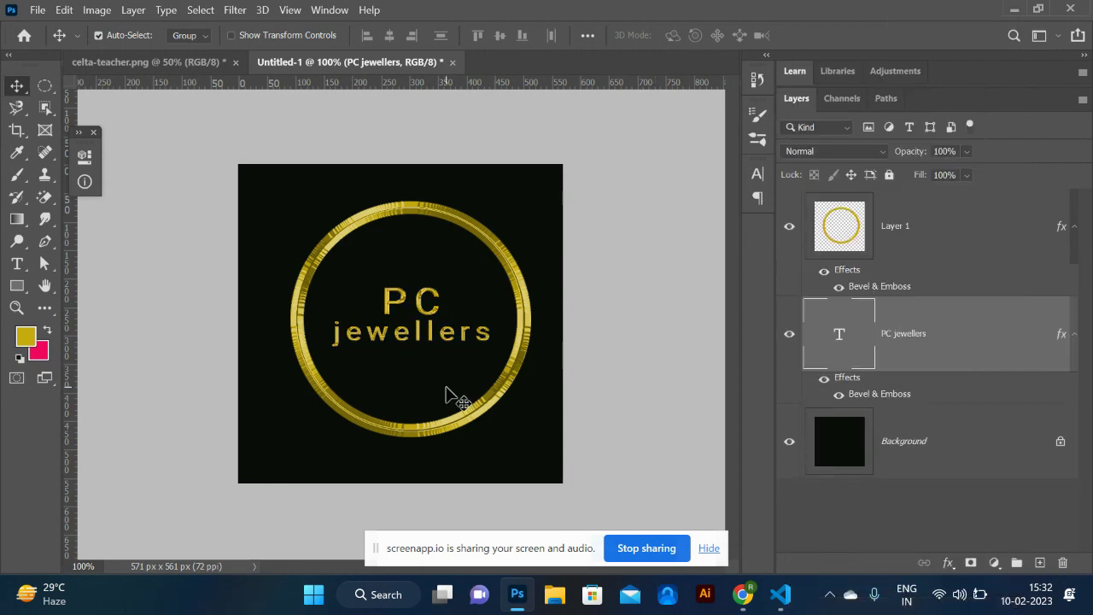
{"action": "key", "text": "ctrl+plus"}
{"action": "key", "text": "ctrl+plus"}
{"action": "key", "text": "ctrl+plus"}
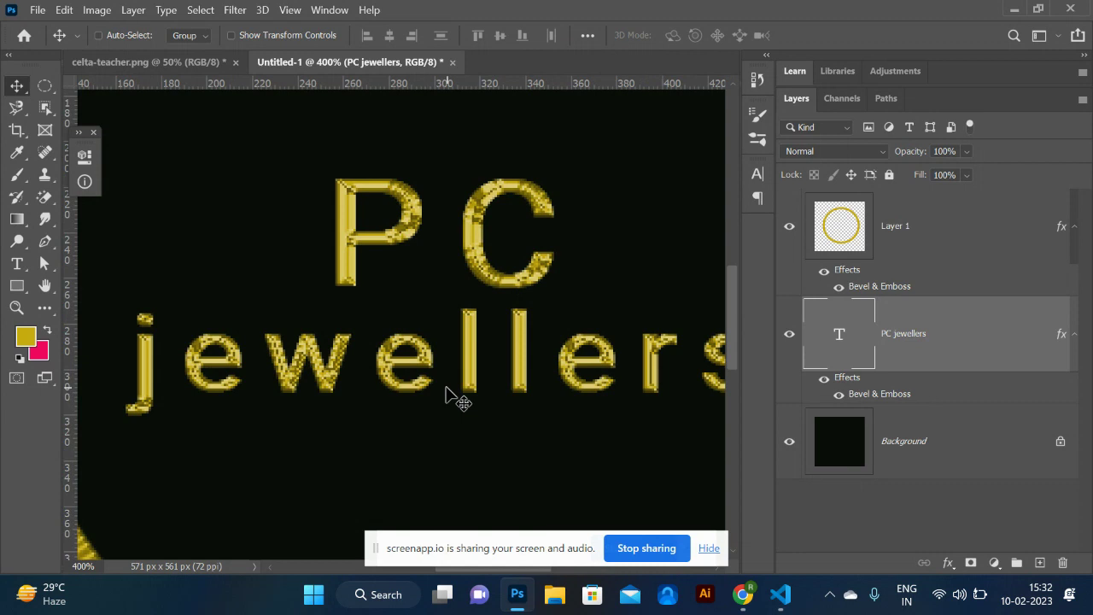
{"action": "key", "text": "ctrl+minus"}
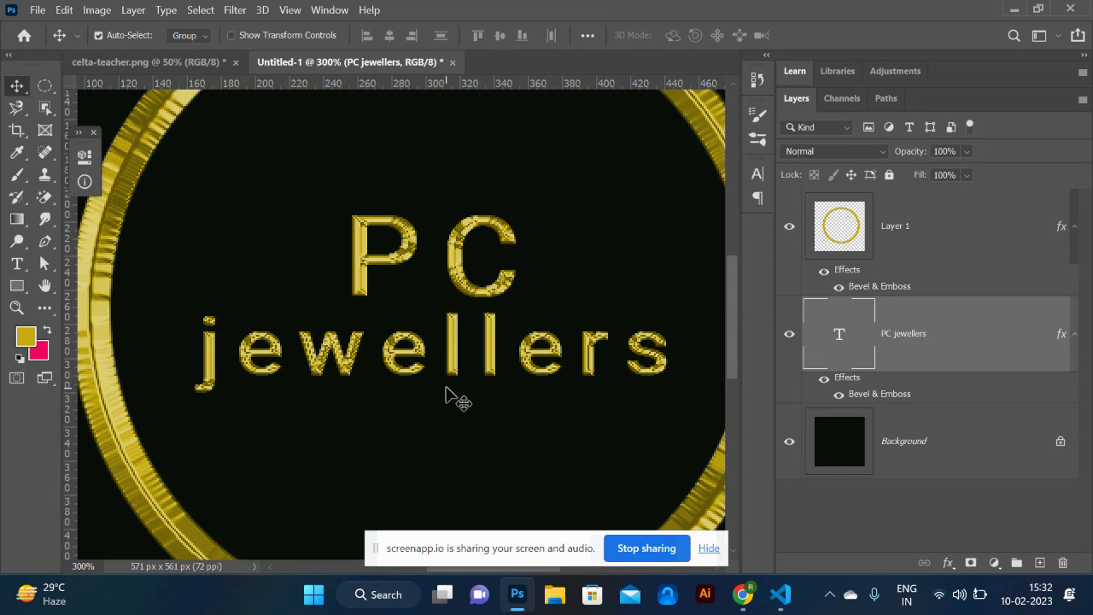
{"action": "key", "text": "ctrl+minus"}
{"action": "key", "text": "ctrl+minus"}
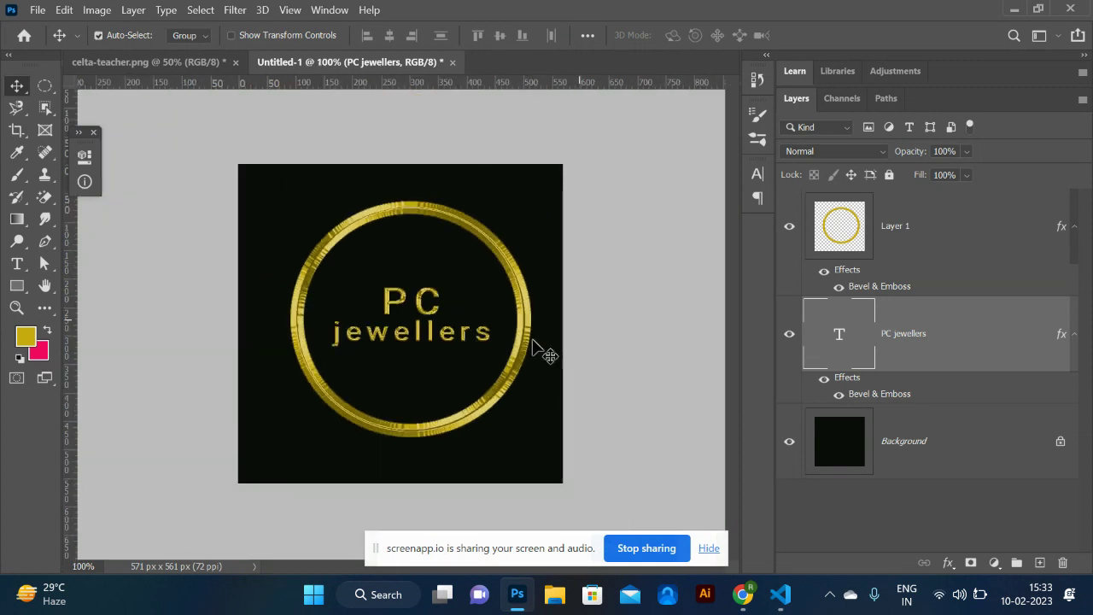
- Delete the gold ring and the PC jewellers text together from the black canvas
{"action": "mouse_move", "coordinate": [419, 303]}
{"action": "left_mouse_down"}
{"action": "mouse_move", "coordinate": [455, 256]}
{"action": "mouse_move", "coordinate": [438, 288]}
{"action": "mouse_move", "coordinate": [419, 289]}
{"action": "left_mouse_up"}
{"action": "key", "text": "ctrl+z"}
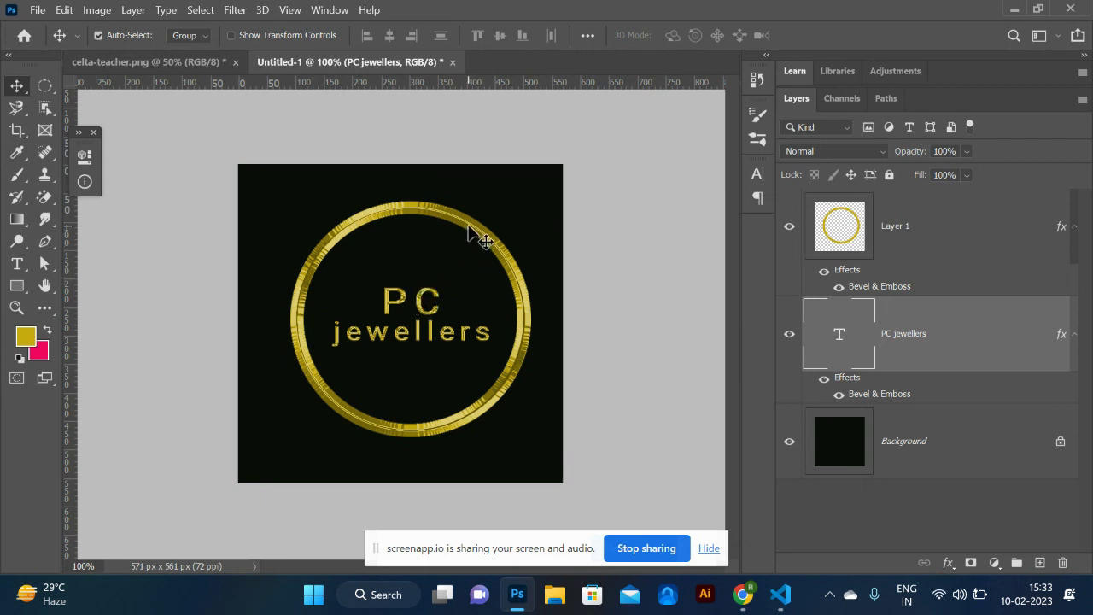
{"action": "left_click", "coordinate": [469, 229], "text": "shift"}
{"action": "key", "text": "Delete"}
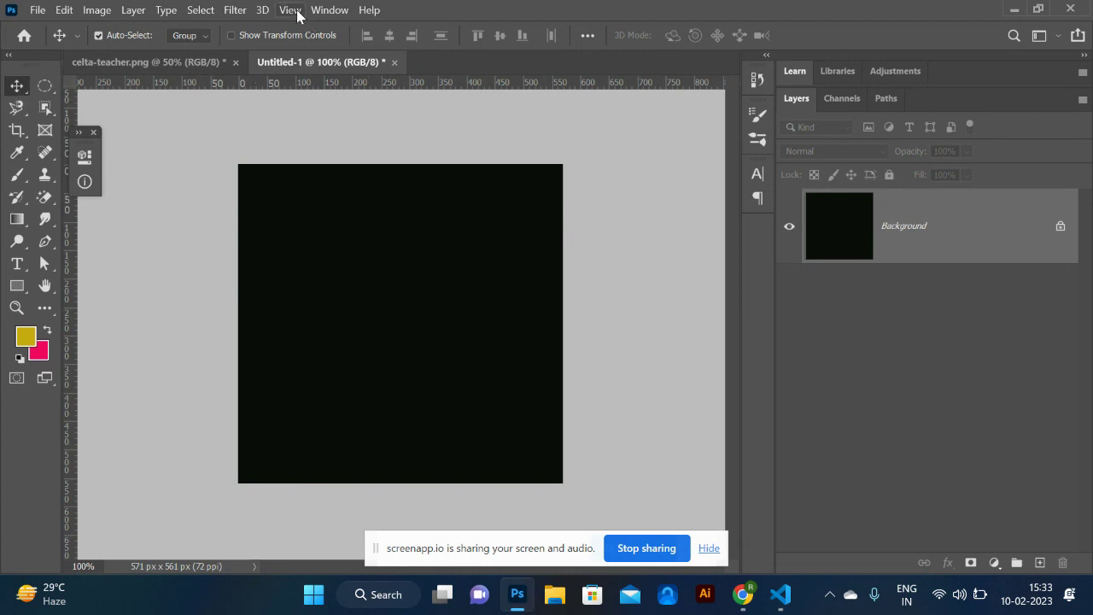
{"action": "left_click", "coordinate": [237, 12]}
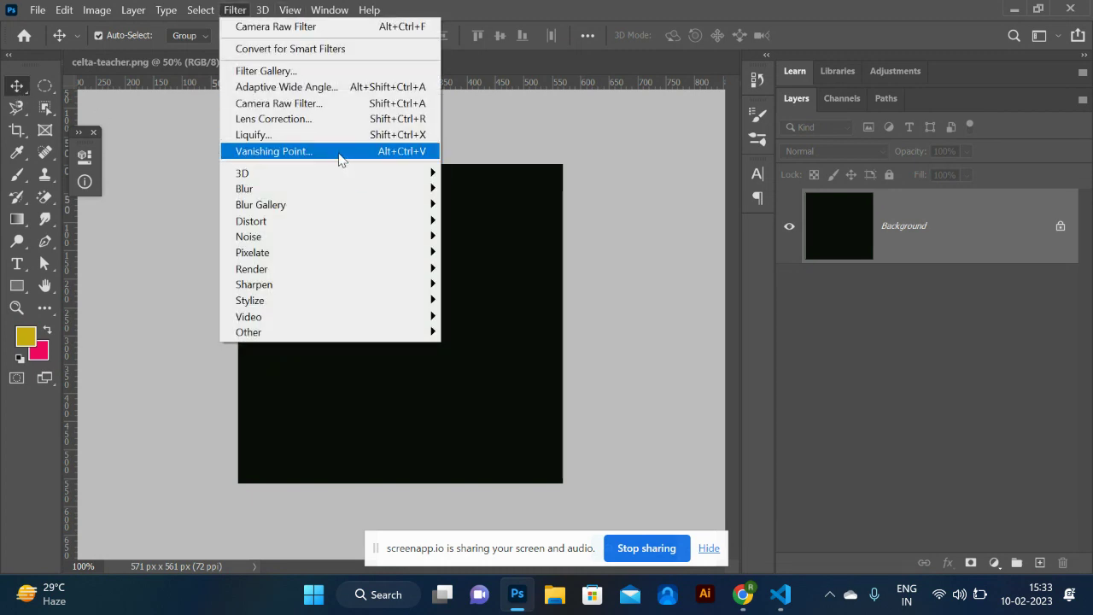
{"action": "left_click", "coordinate": [339, 160]}
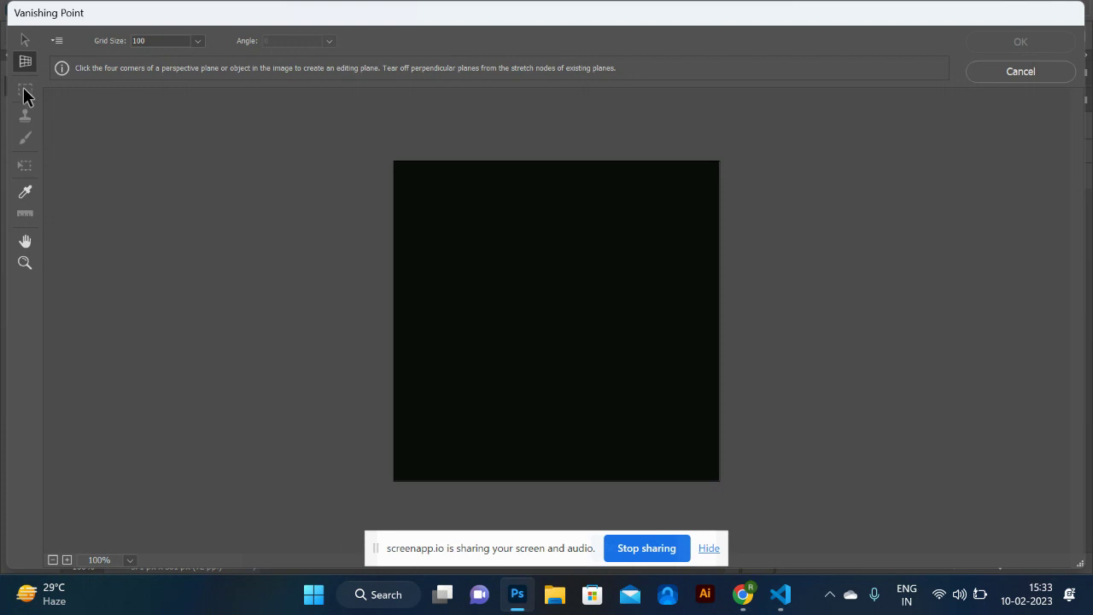
{"action": "left_click", "coordinate": [1002, 71]}
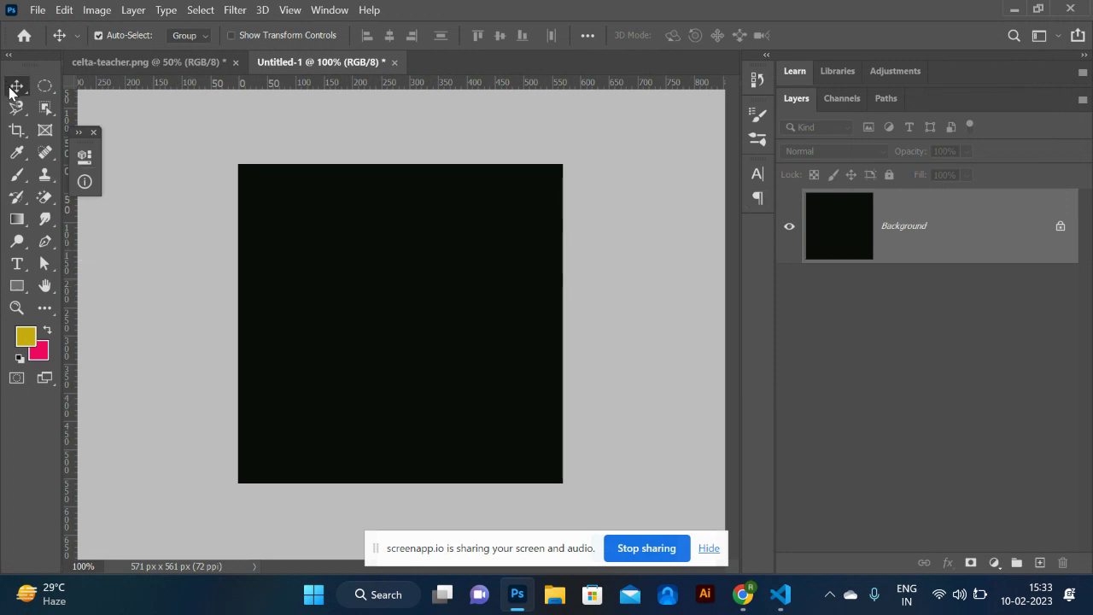
- Switch to Chrome and replace the delhivery logo image search with a search for "500 rupee note"
{"action": "key", "text": "alt+Tab"}
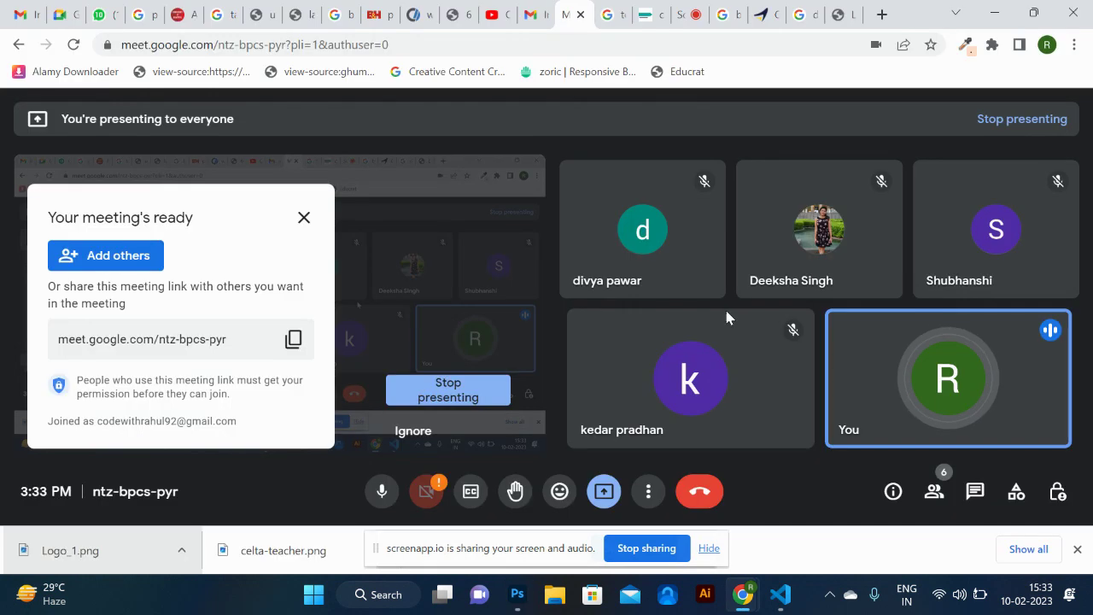
{"action": "left_click", "coordinate": [841, 15]}
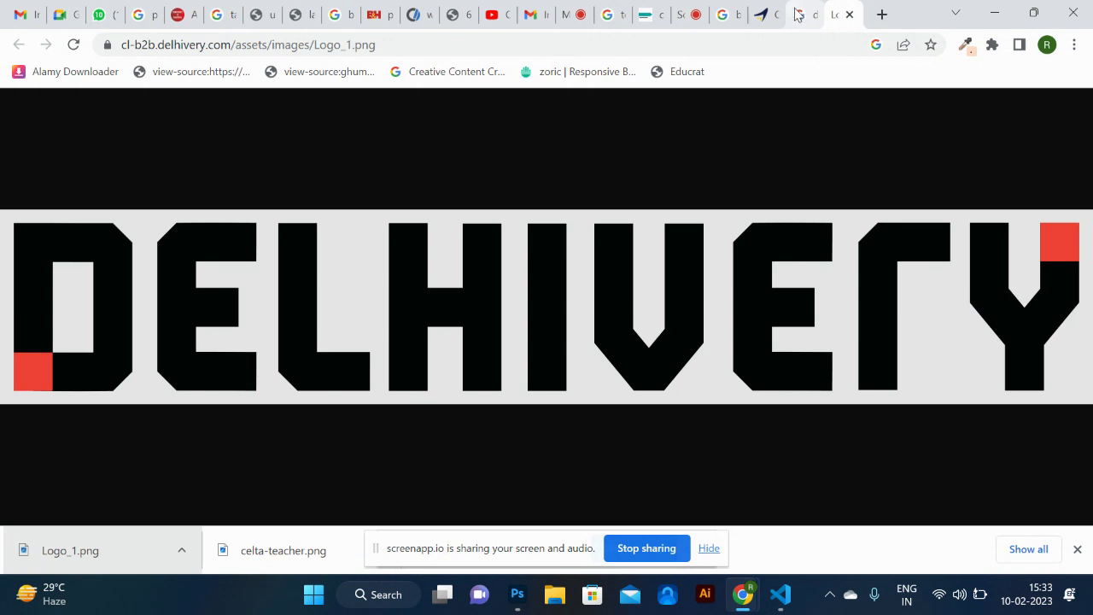
{"action": "left_click", "coordinate": [799, 15]}
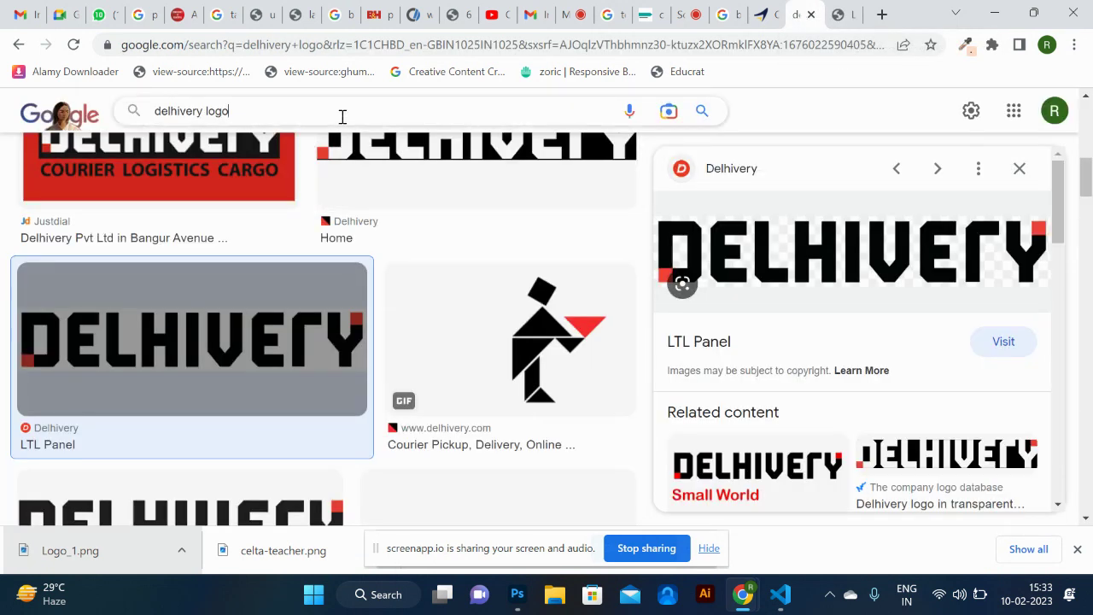
{"action": "left_click", "coordinate": [342, 115]}
{"action": "key", "text": "BackSpace"}
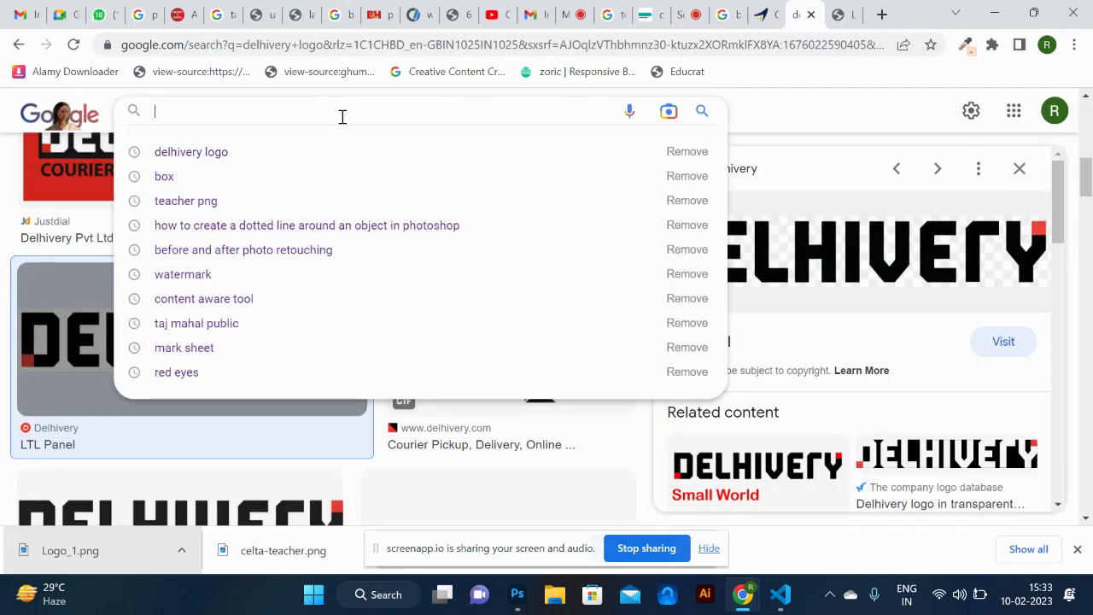
{"action": "key", "text": "BackSpace"}
{"action": "key", "text": "BackSpace"}
{"action": "type", "text": "500 r"}
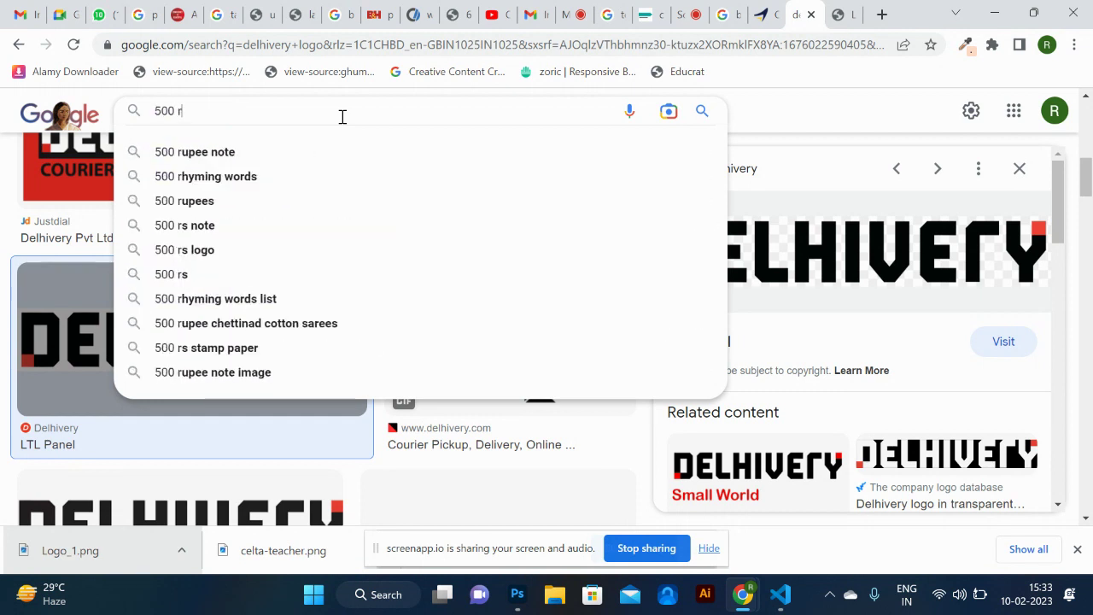
{"action": "key", "text": "BackSpace"}
{"action": "type", "text": "rupee"}
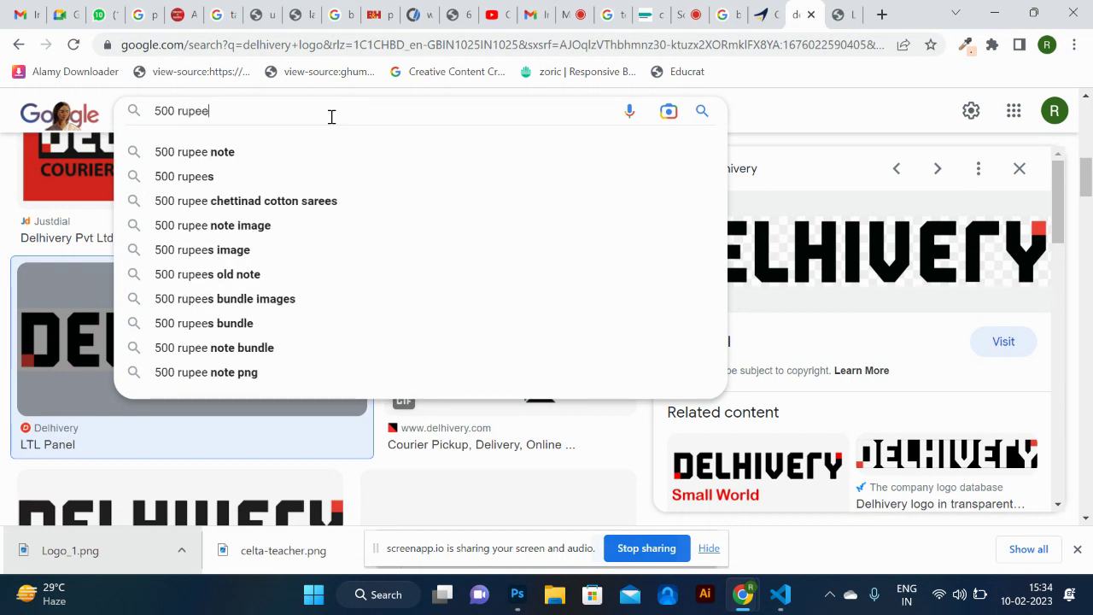
{"action": "key", "text": "Down"}
{"action": "key", "text": "Return"}
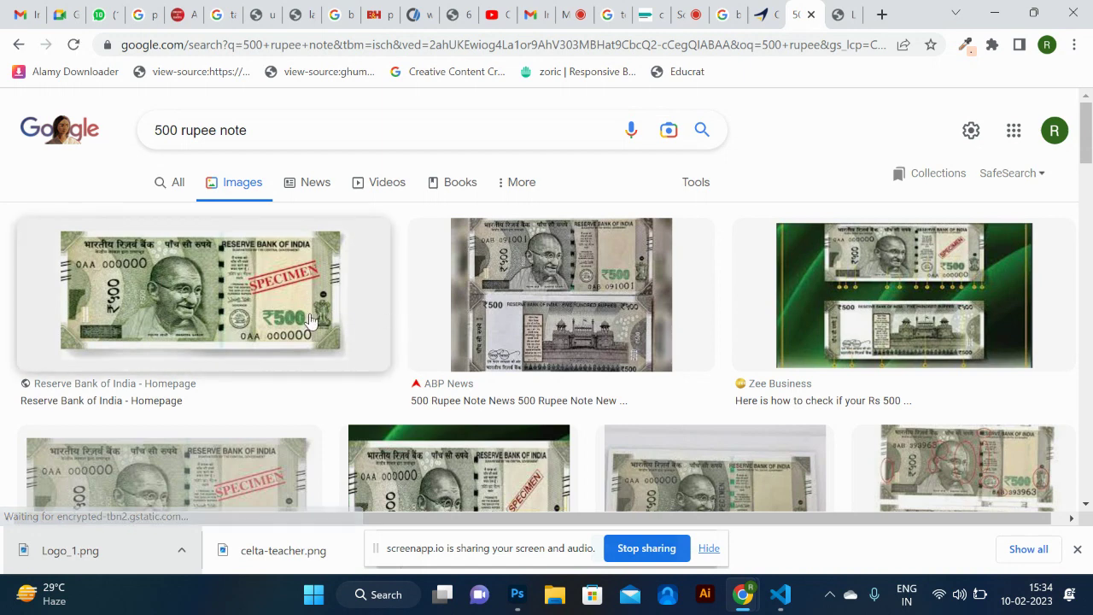
- Open the Reserve Bank of India note image in its own tab and save it to Pictures as the PNG file 500-note-front
{"action": "left_click", "coordinate": [310, 321]}
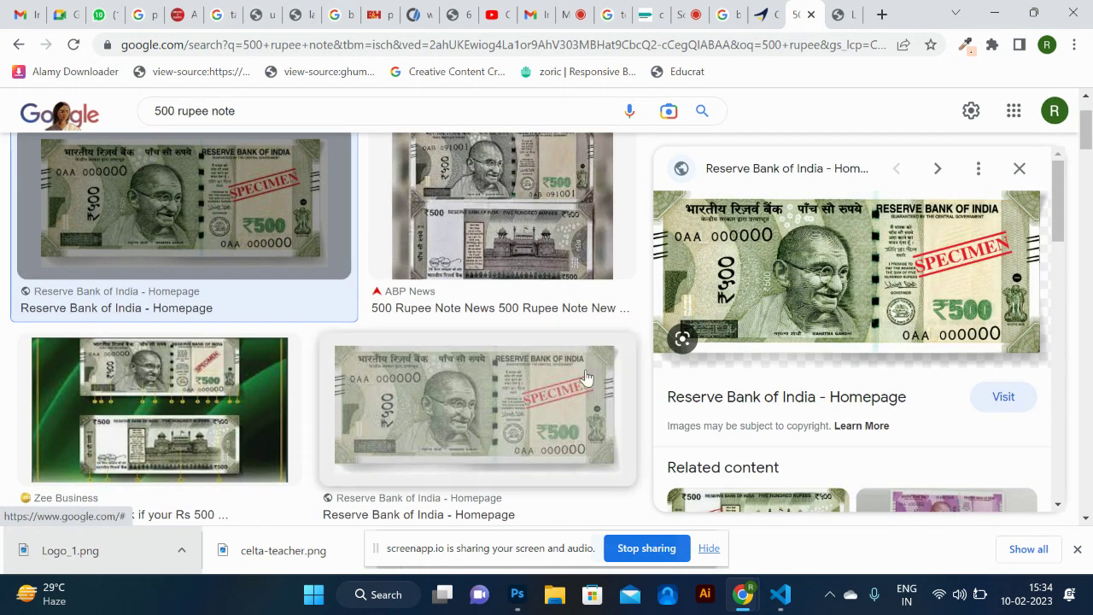
{"action": "right_click", "coordinate": [766, 282]}
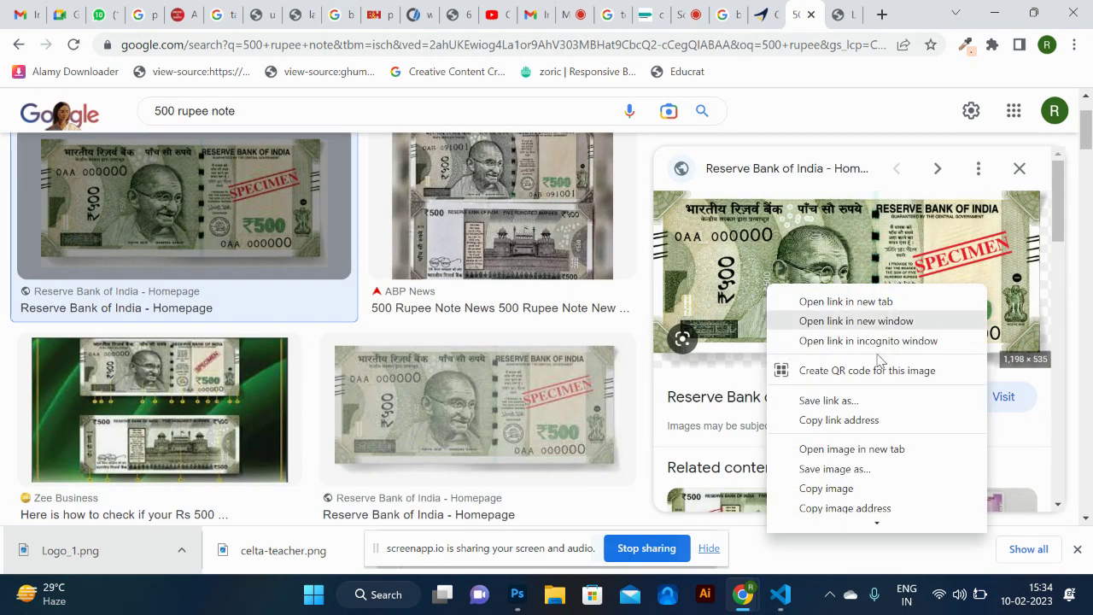
{"action": "left_click", "coordinate": [854, 449]}
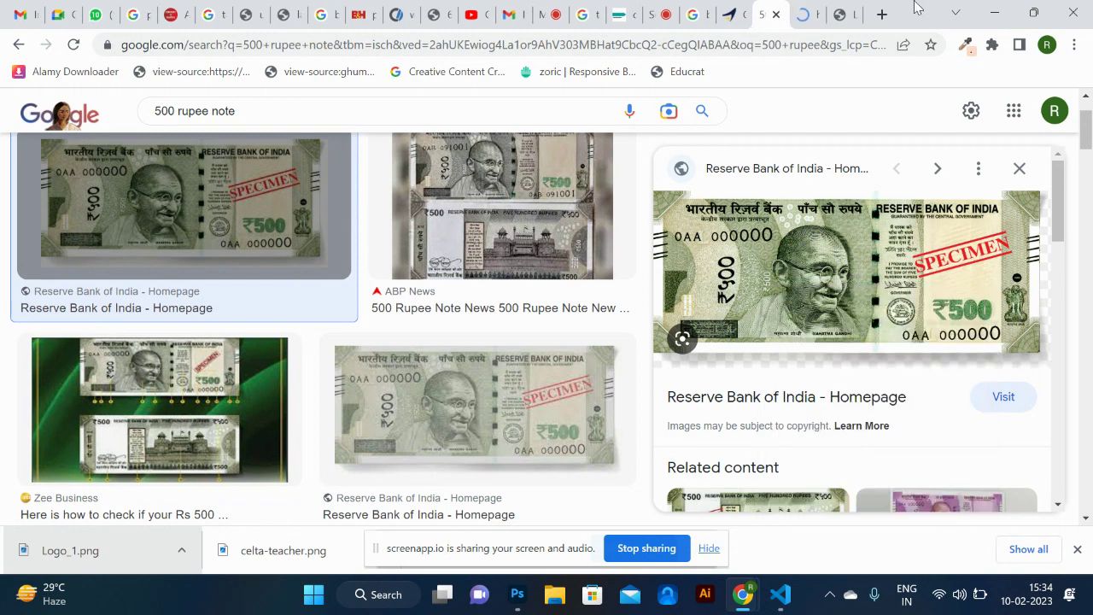
{"action": "left_click", "coordinate": [805, 17]}
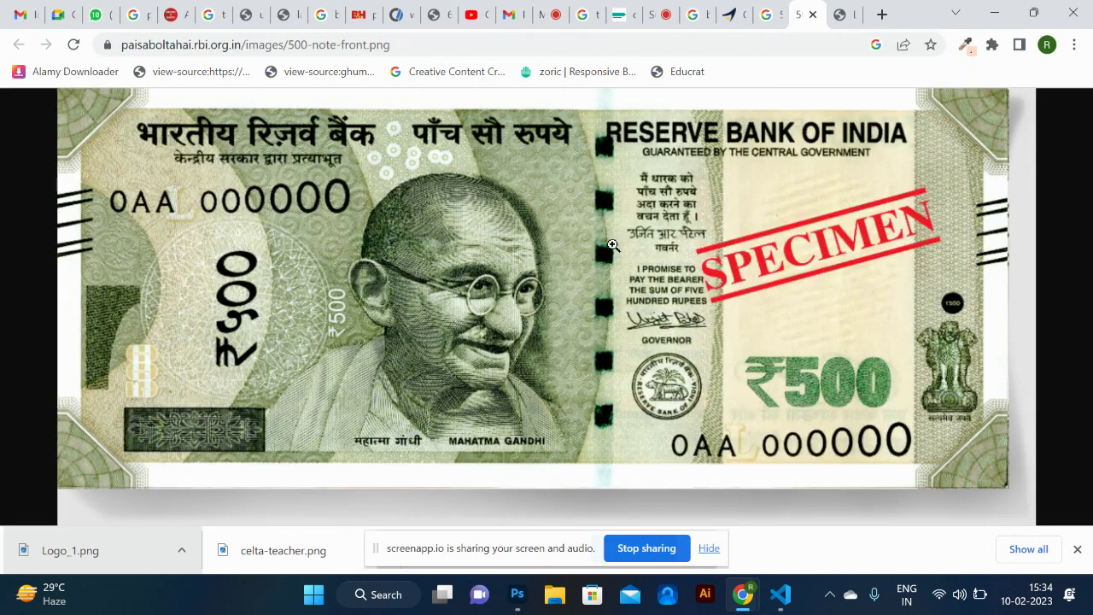
{"action": "right_click", "coordinate": [612, 245]}
{"action": "left_click", "coordinate": [695, 284]}
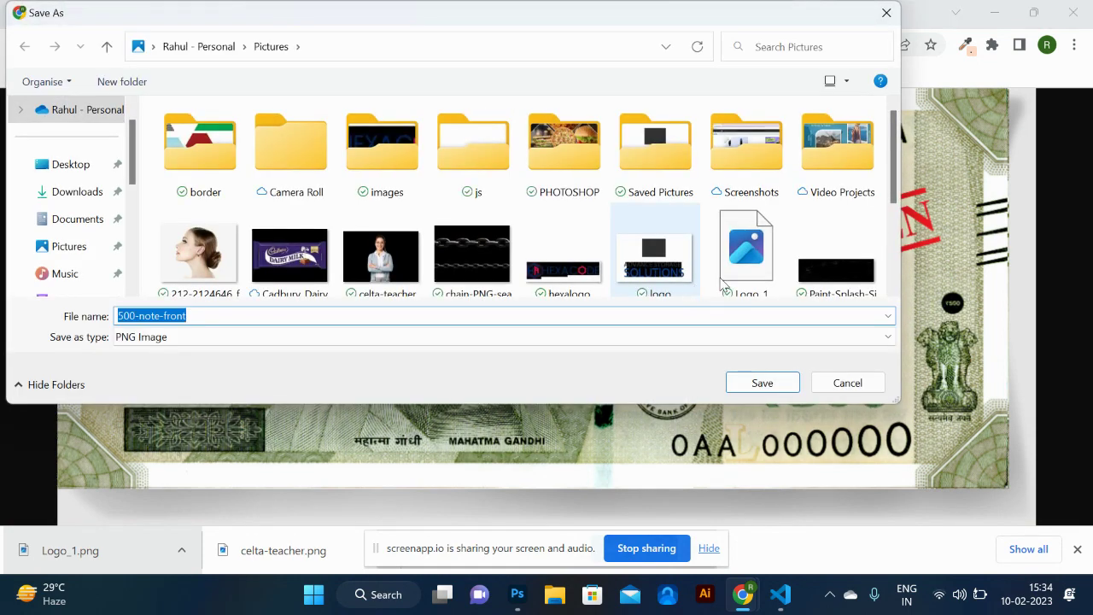
{"action": "left_click", "coordinate": [752, 384]}
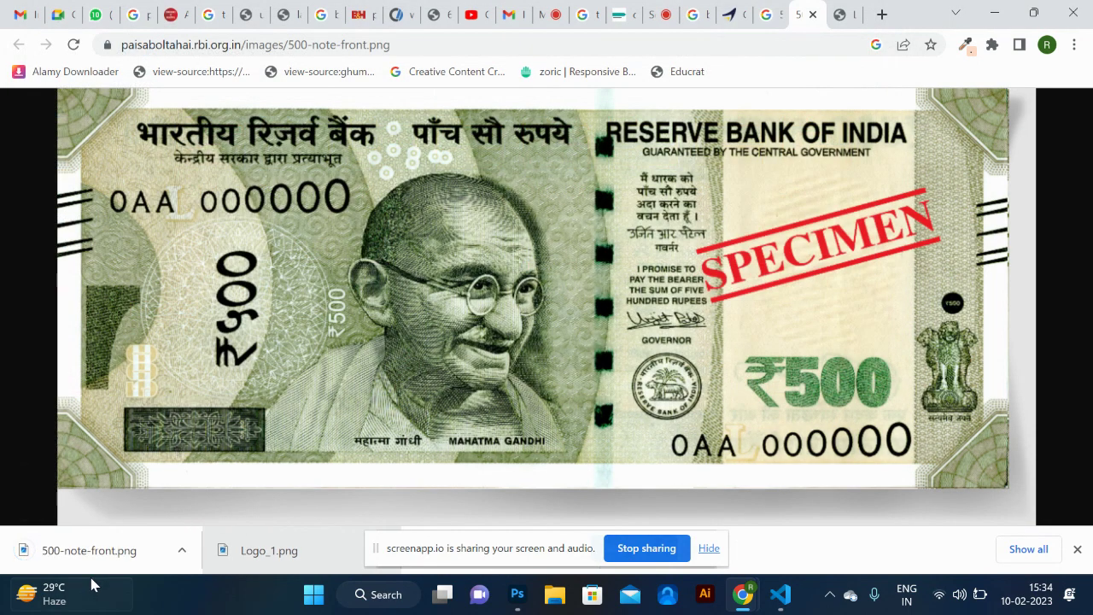
- Place the downloaded 500-note-front image on the black canvas in Photoshop, scale it to about 28.7% and position it near the centre
{"action": "key", "text": "alt+Tab"}
{"action": "left_click_drag", "start_coordinate": [670, 282], "coordinate": [432, 308]}
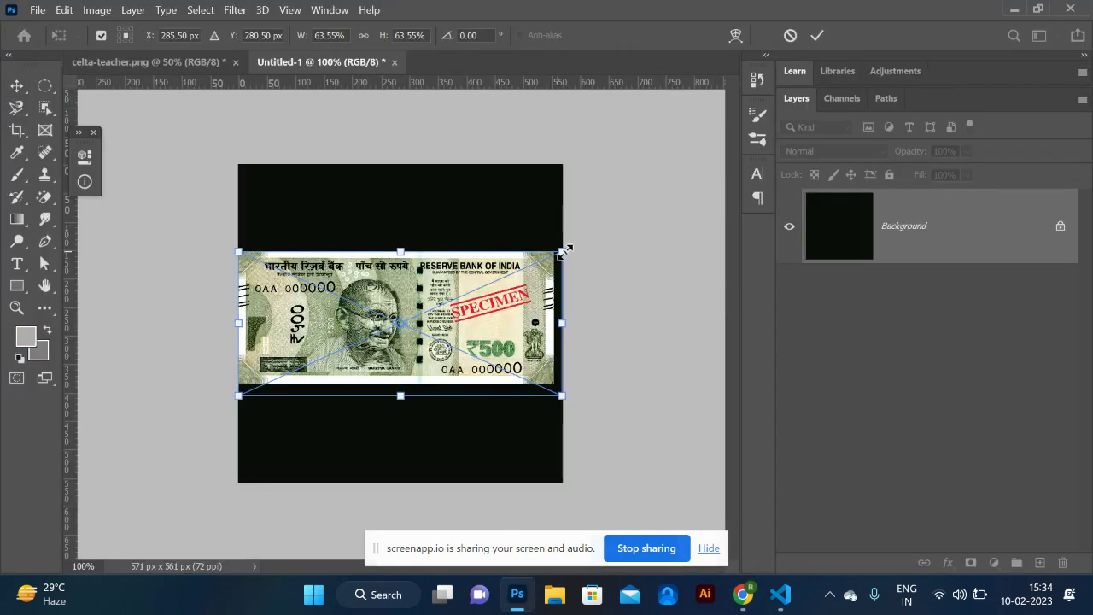
{"action": "left_click_drag", "start_coordinate": [560, 251], "coordinate": [473, 283]}
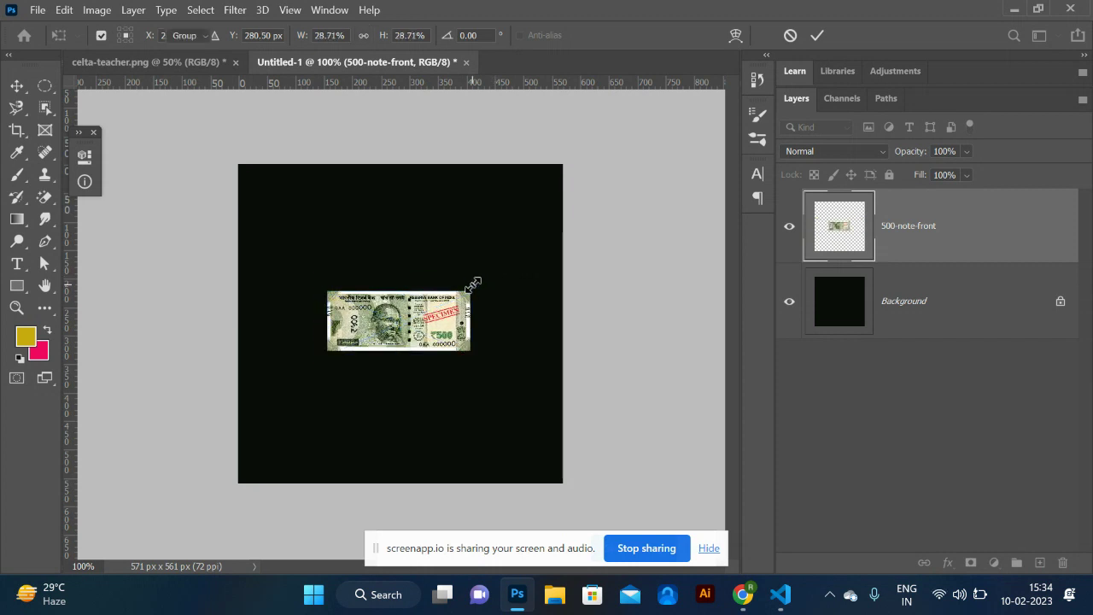
{"action": "key", "text": "Return"}
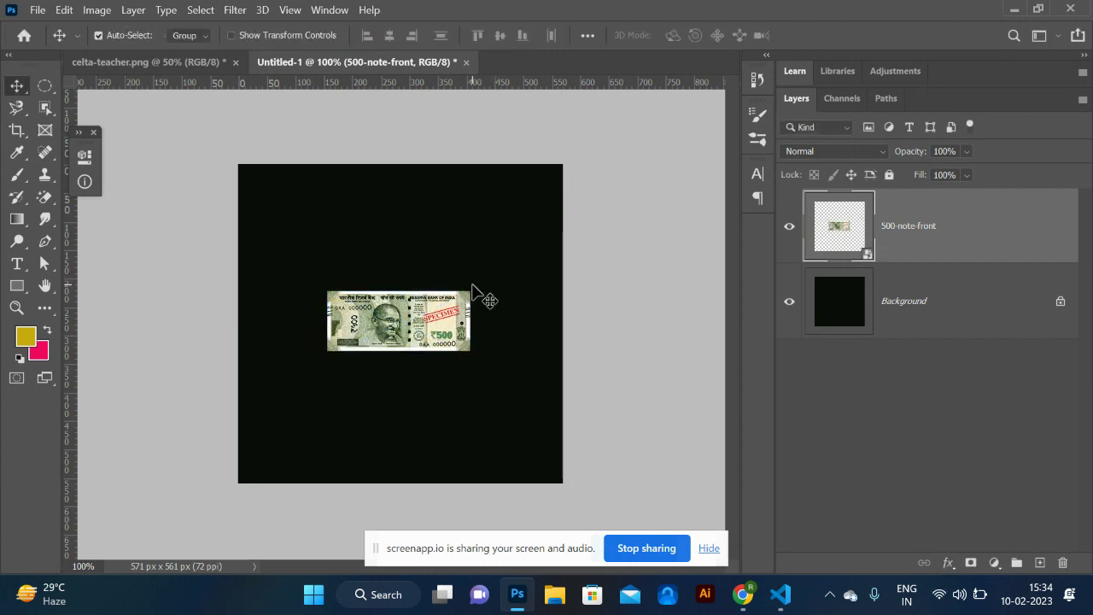
{"action": "left_click_drag", "start_coordinate": [397, 321], "coordinate": [427, 323]}
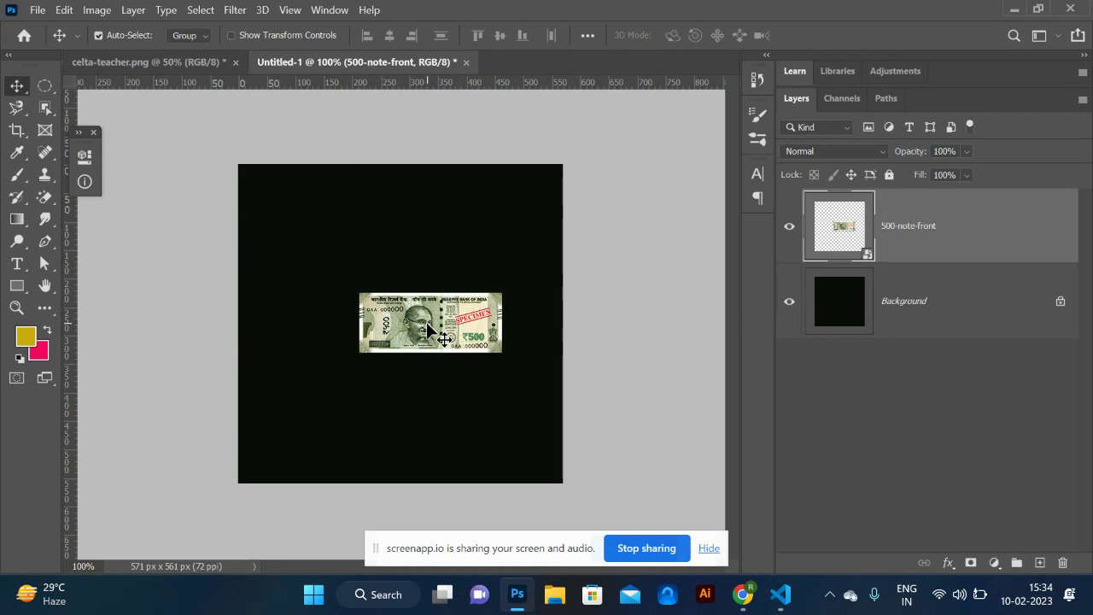
{"action": "left_click_drag", "start_coordinate": [427, 329], "coordinate": [396, 316]}
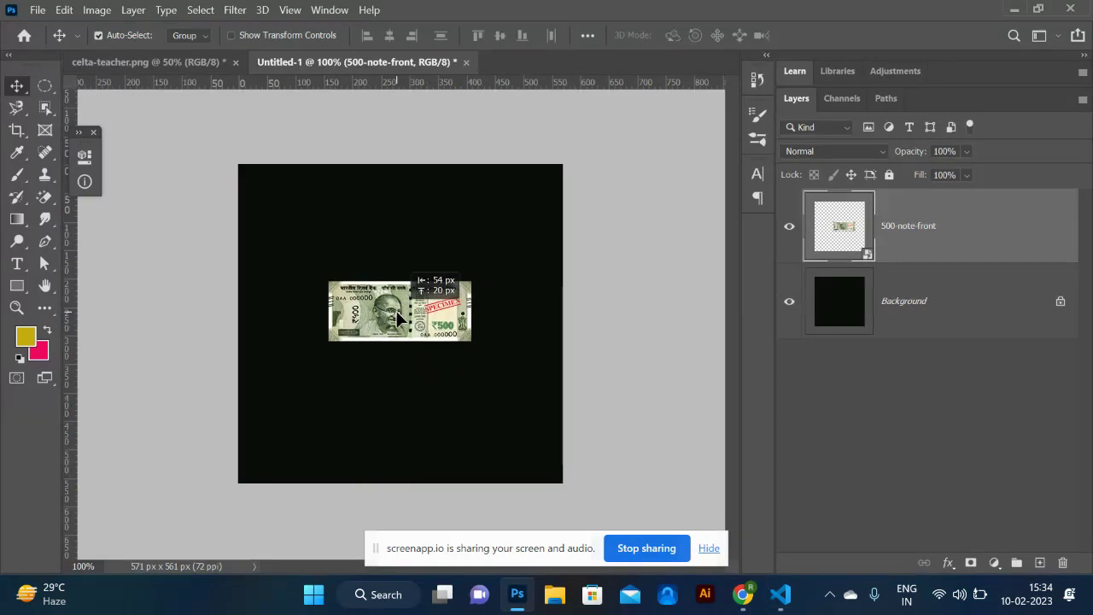
- Create a new RGB document 1080 pixels wide and 1080 pixels high at 72 pixels per inch
{"action": "key", "text": "alt+Tab"}
{"action": "key", "text": "alt+Tab"}
{"action": "key", "text": "ctrl"}
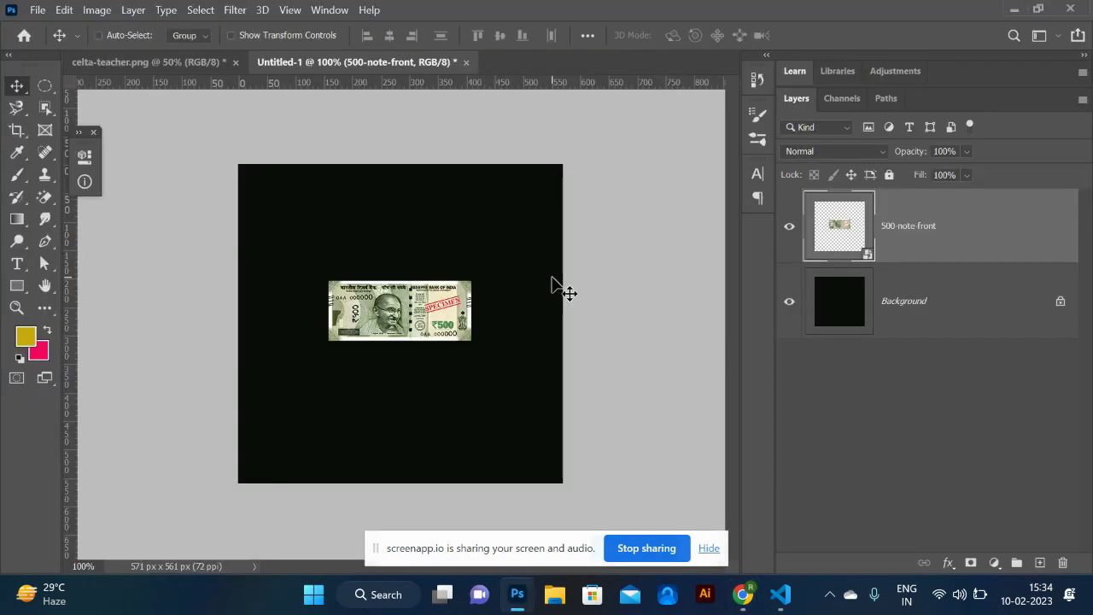
{"action": "key", "text": "ctrl+n"}
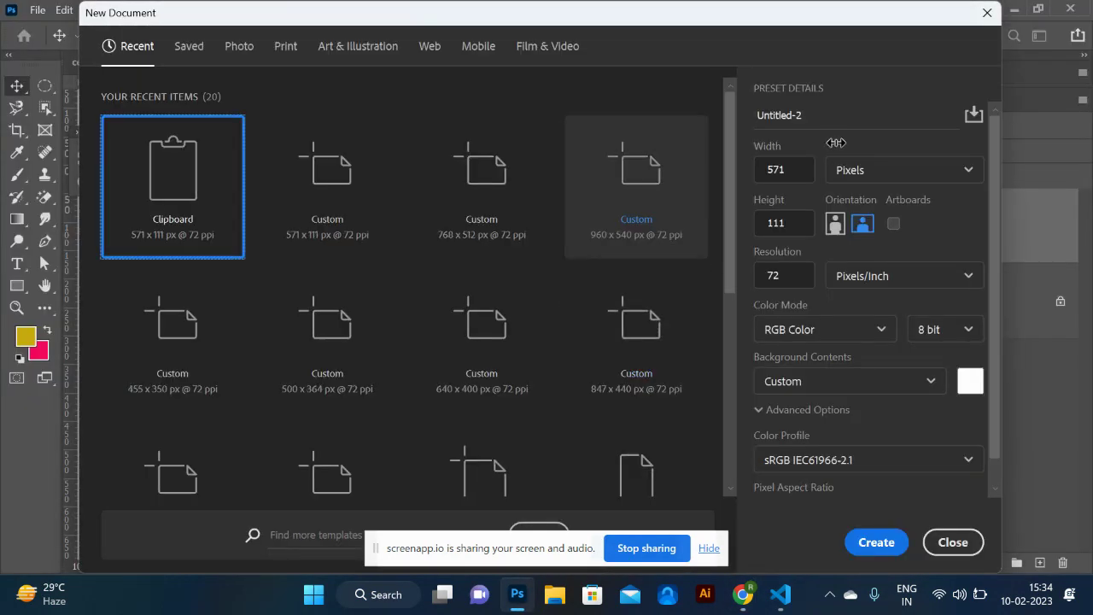
{"action": "left_click", "coordinate": [797, 172]}
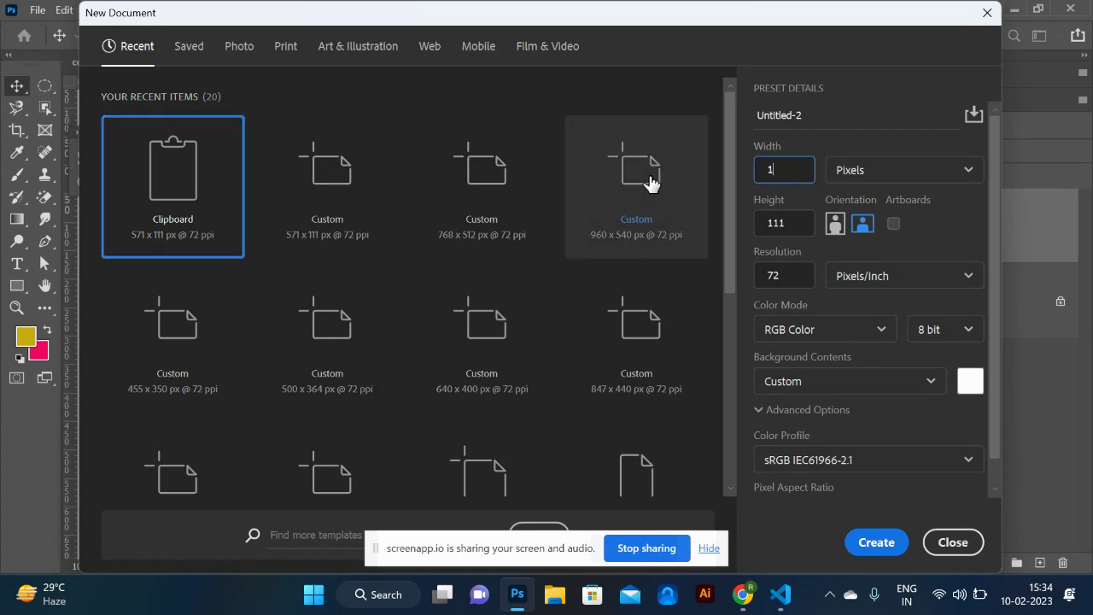
{"action": "type", "text": "0"}
{"action": "key", "text": "Tab"}
{"action": "key", "text": "Tab"}
{"action": "type", "text": "1"}
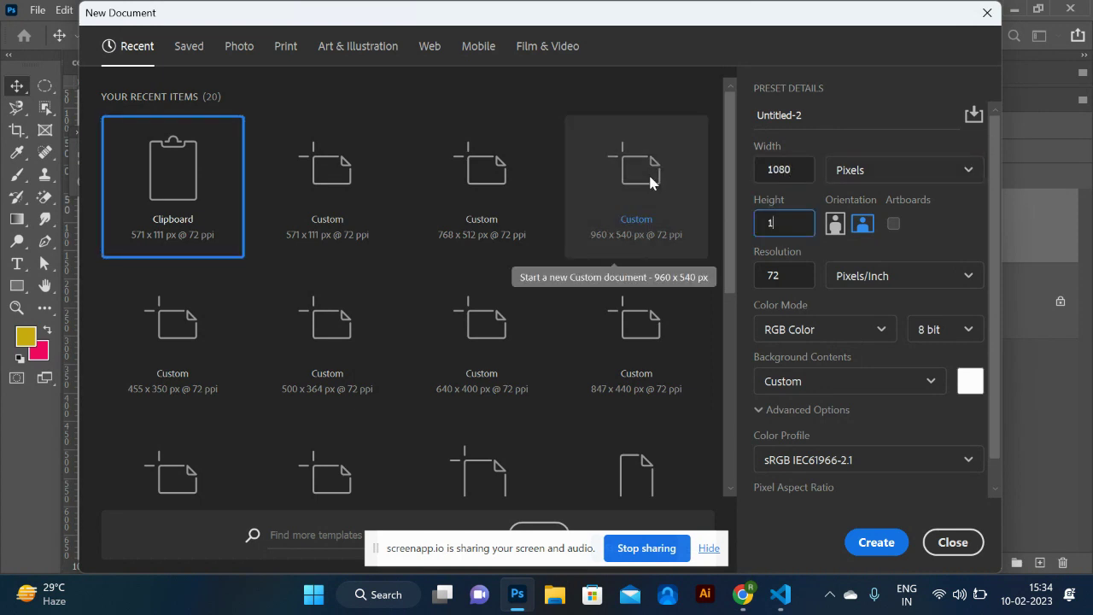
{"action": "key", "text": "Return"}
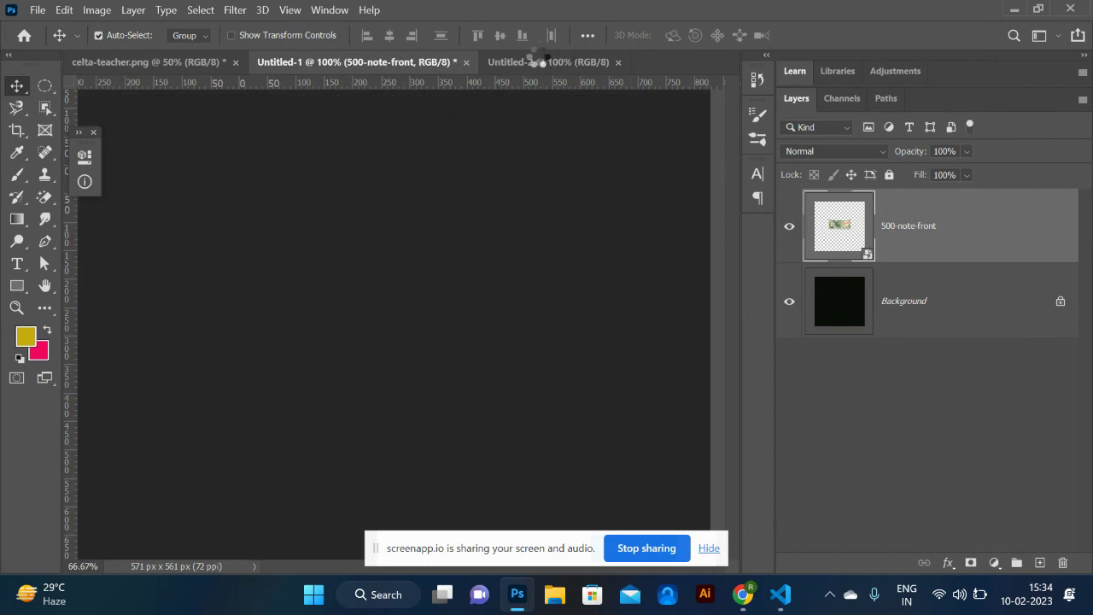
{"action": "key", "text": "alt+Tab"}
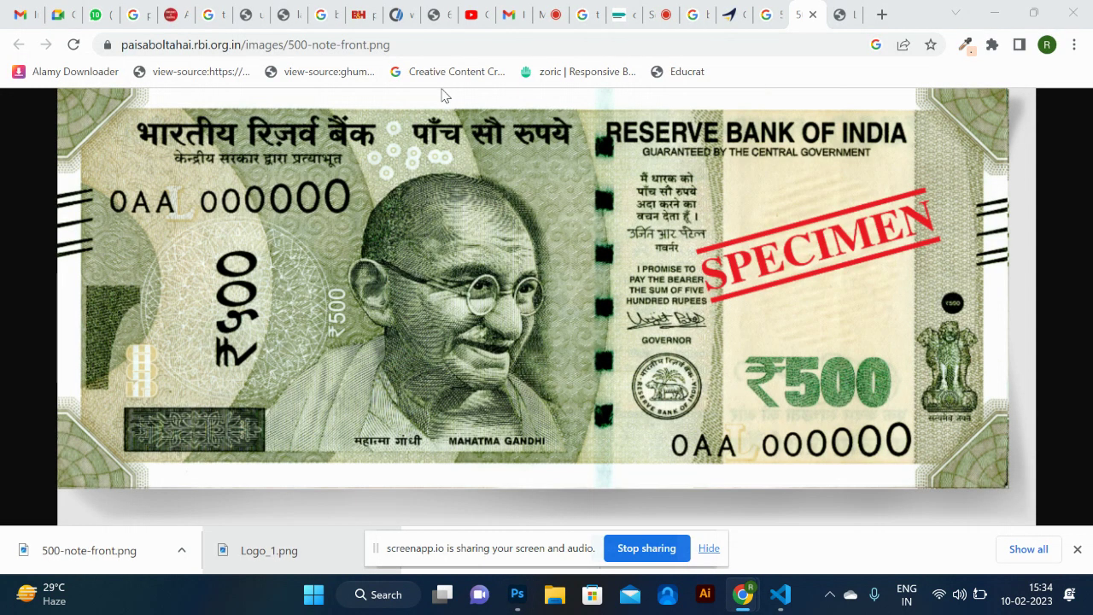
{"action": "key", "text": "alt+Tab"}
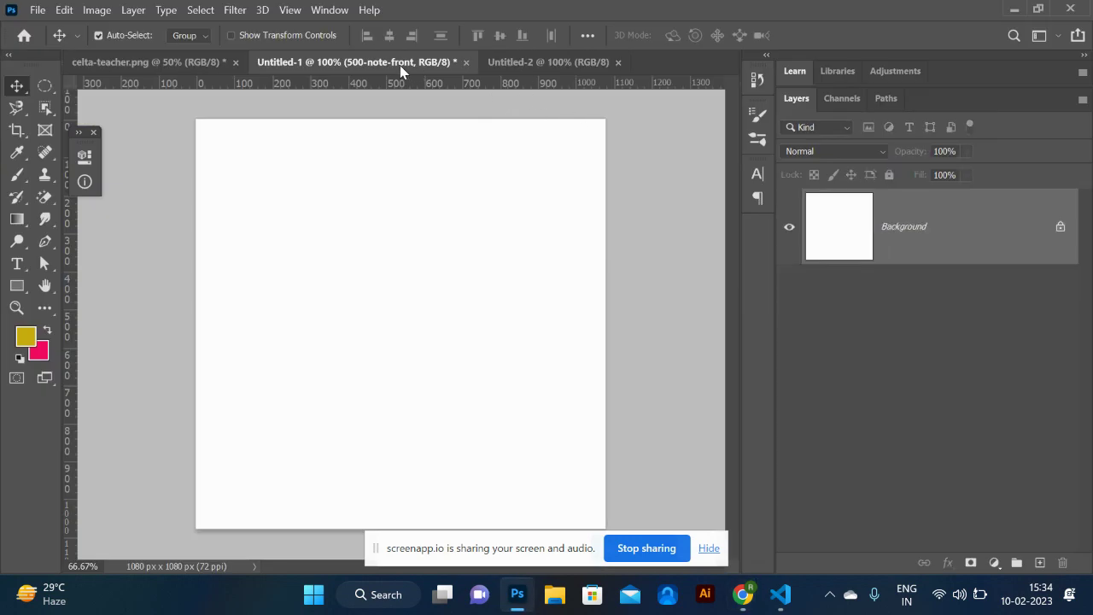
- Load the outline of the 500-note-front layer in Untitled-1 as a selection and rasterize that layer
{"action": "left_click", "coordinate": [504, 66]}
{"action": "left_click", "coordinate": [391, 64]}
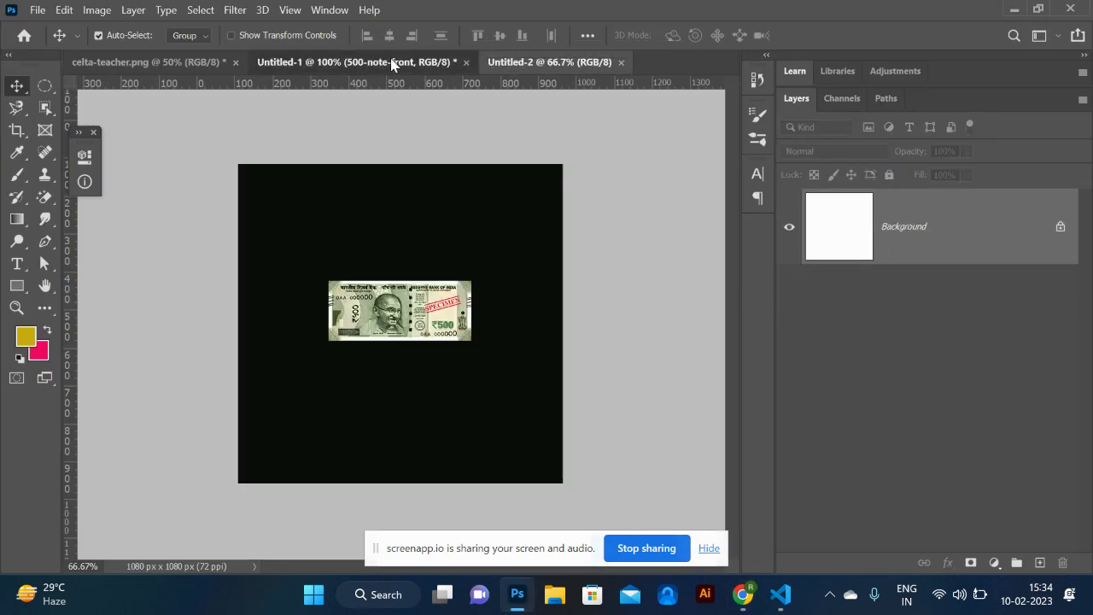
{"action": "left_click_drag", "start_coordinate": [888, 260], "coordinate": [852, 224]}
{"action": "left_click", "coordinate": [852, 224], "text": "ctrl"}
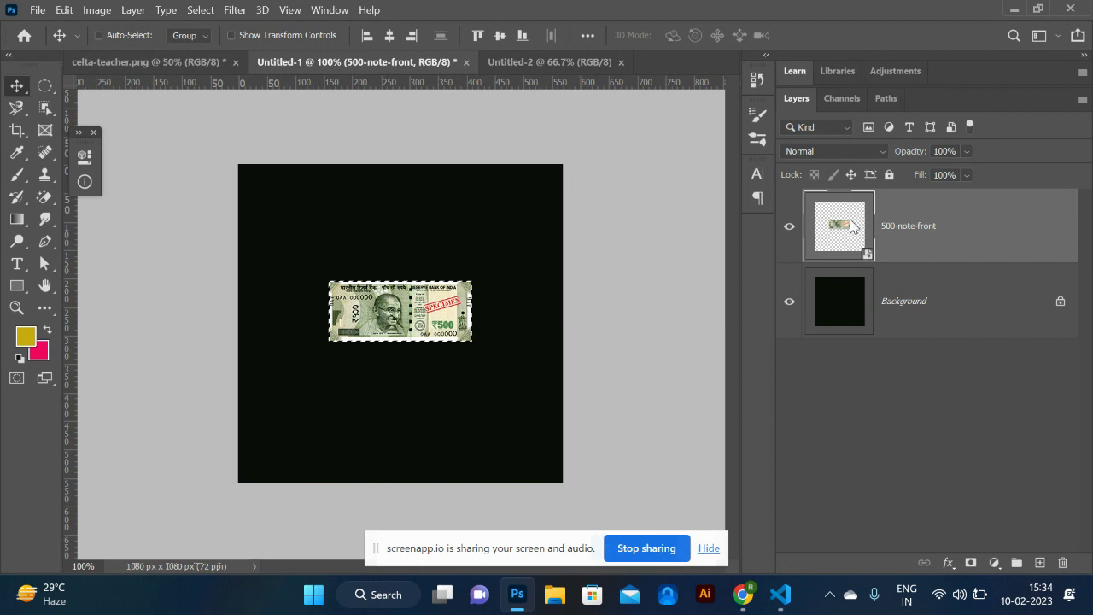
{"action": "left_click", "coordinate": [98, 35]}
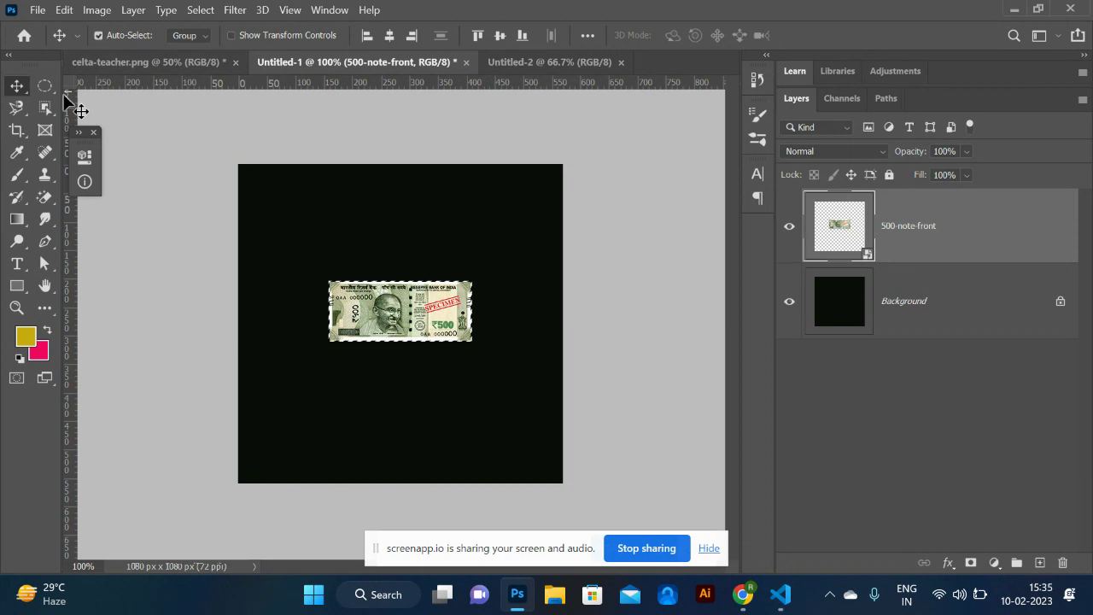
{"action": "left_click", "coordinate": [63, 11]}
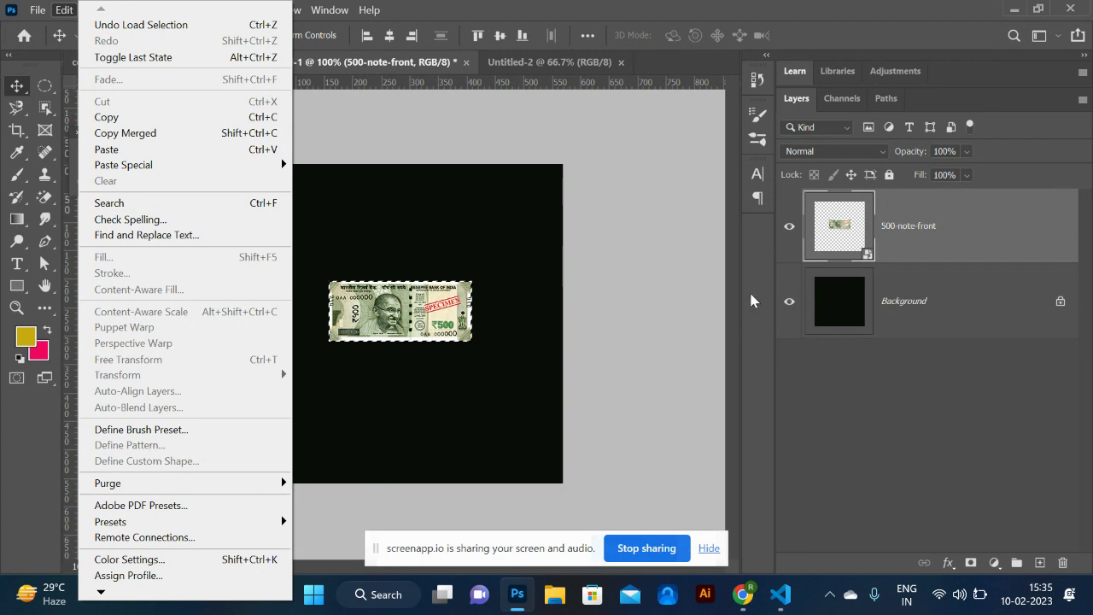
{"action": "left_click", "coordinate": [957, 231]}
{"action": "right_click", "coordinate": [956, 229]}
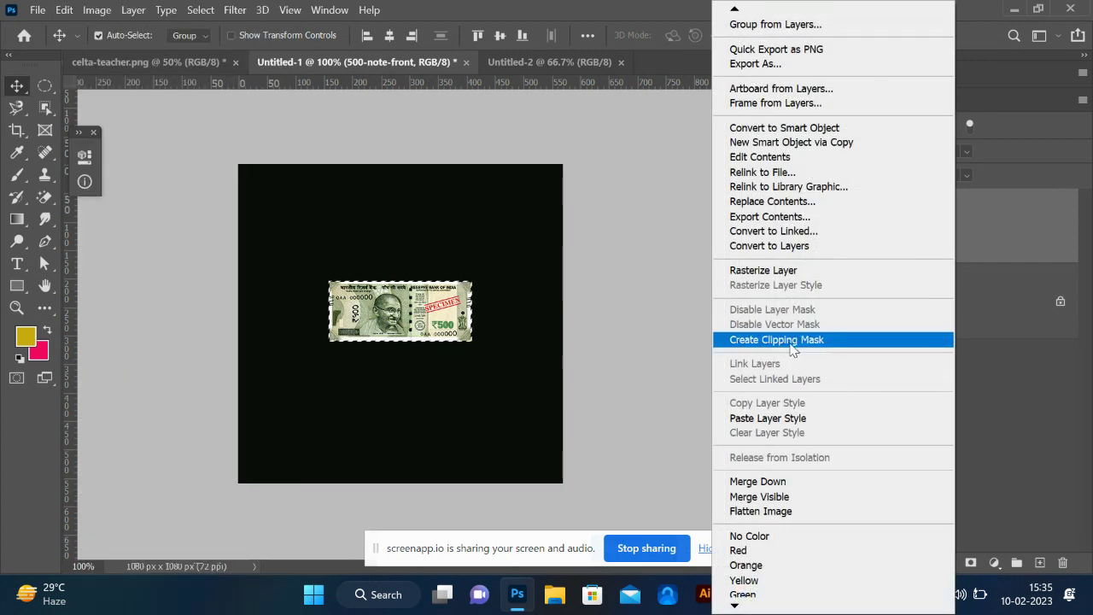
{"action": "left_click", "coordinate": [795, 272]}
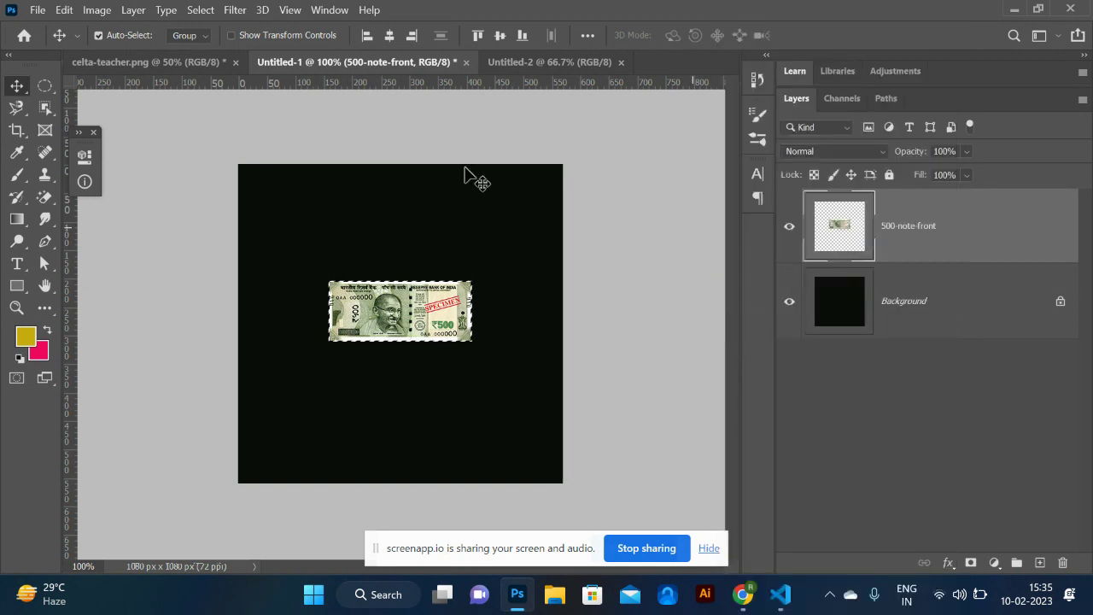
- Crop the canvas to the note selection and hide the black Background layer
{"action": "left_click", "coordinate": [107, 11]}
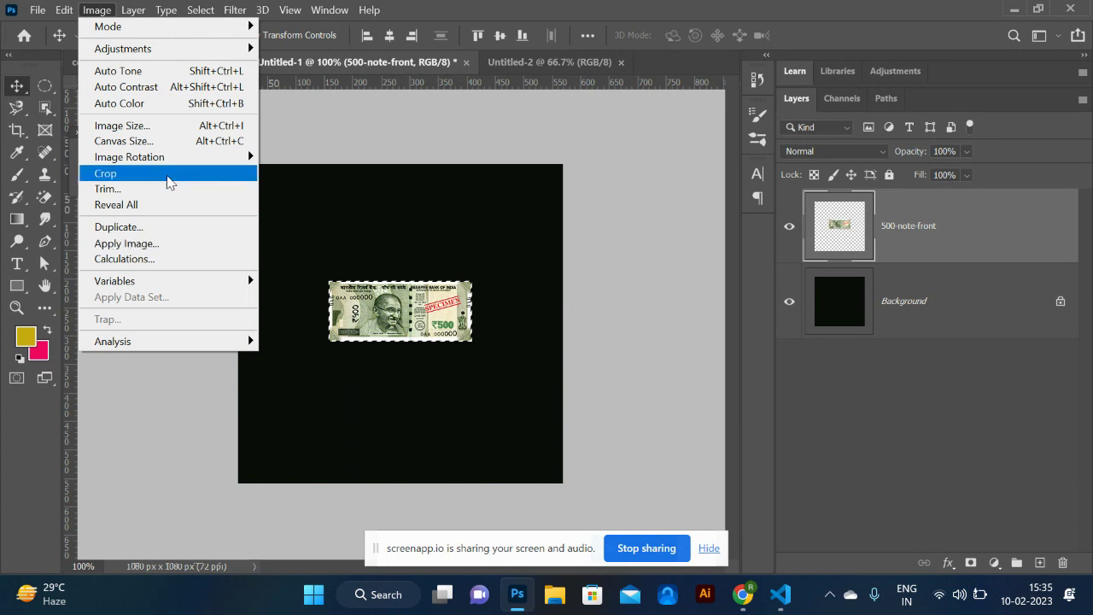
{"action": "left_click", "coordinate": [167, 175]}
{"action": "left_click", "coordinate": [789, 246]}
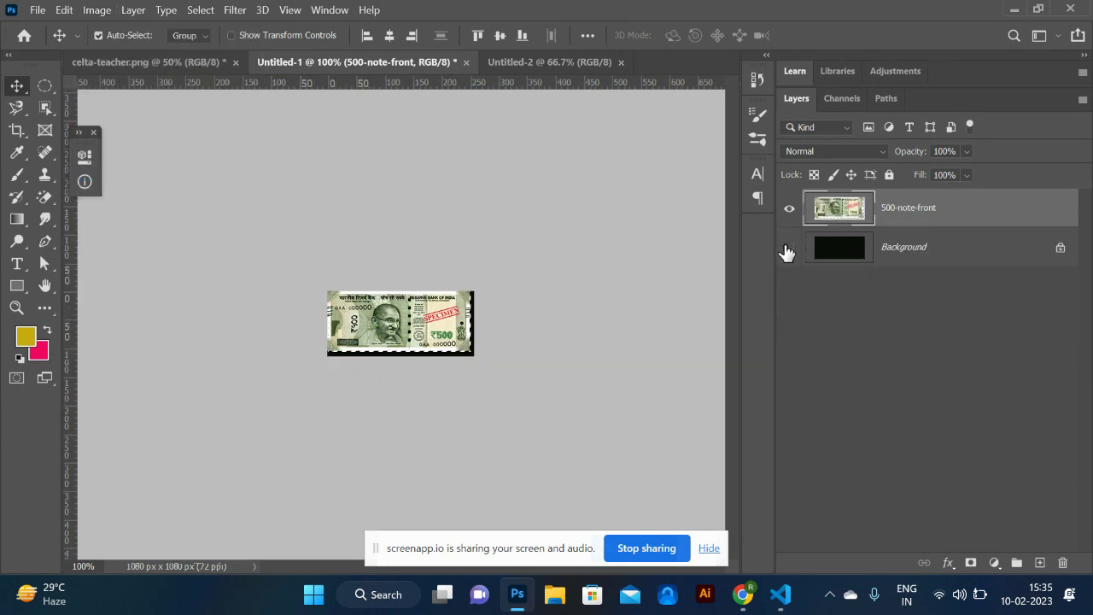
{"action": "left_click", "coordinate": [97, 9]}
{"action": "left_click", "coordinate": [75, 8]}
{"action": "left_click", "coordinate": [75, 9]}
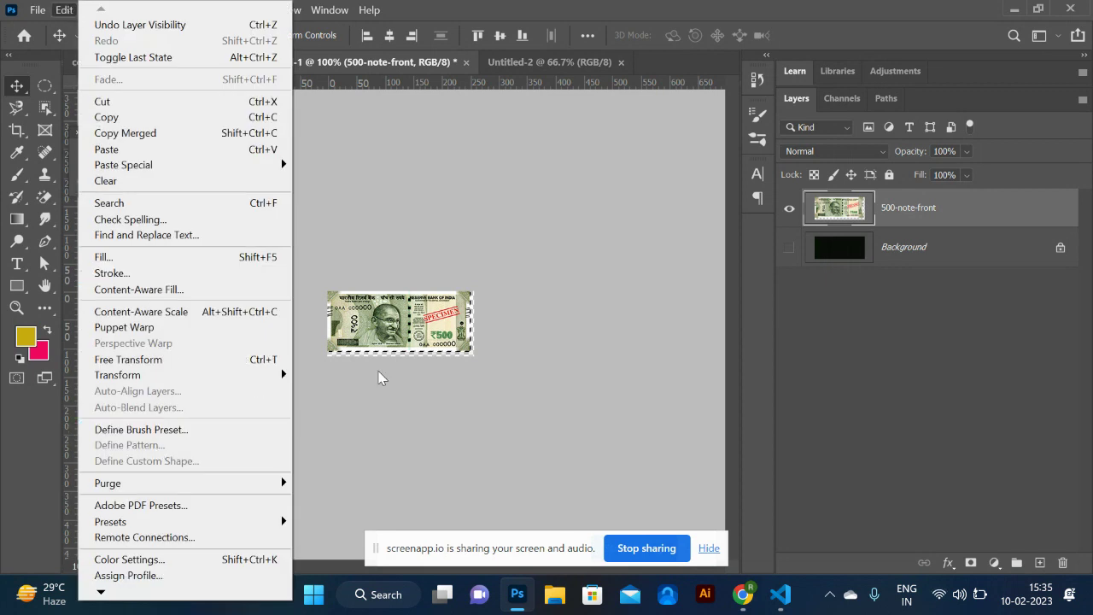
{"action": "left_click", "coordinate": [513, 359]}
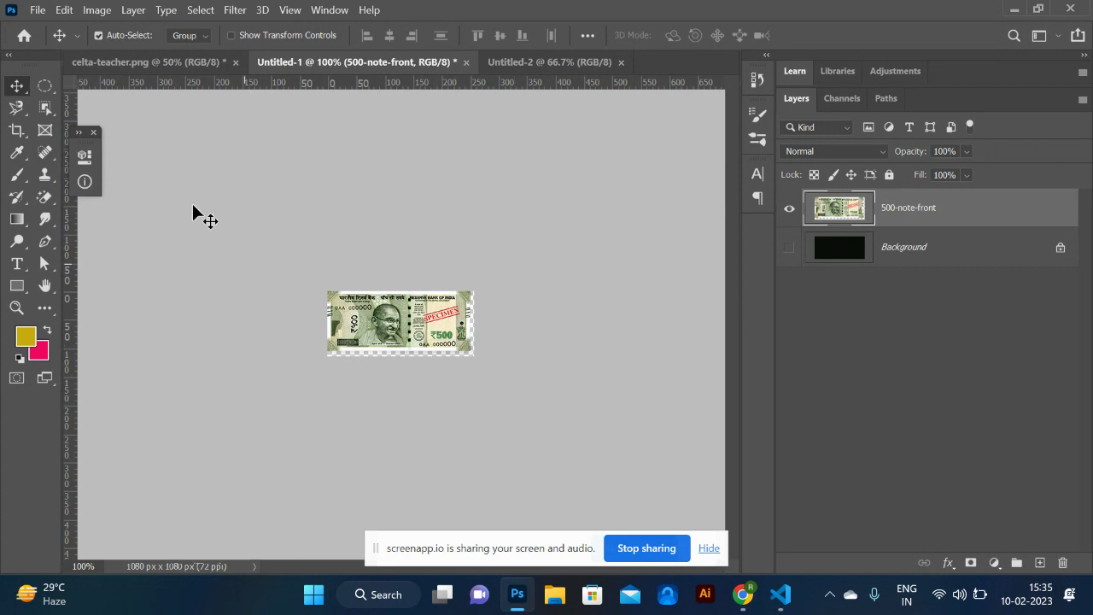
- Draw a rectangular marquee tightly around the banknote, leaving out the transparent strips, and crop the canvas to it
{"action": "key", "text": "ctrl+plus"}
{"action": "key", "text": "ctrl+plus"}
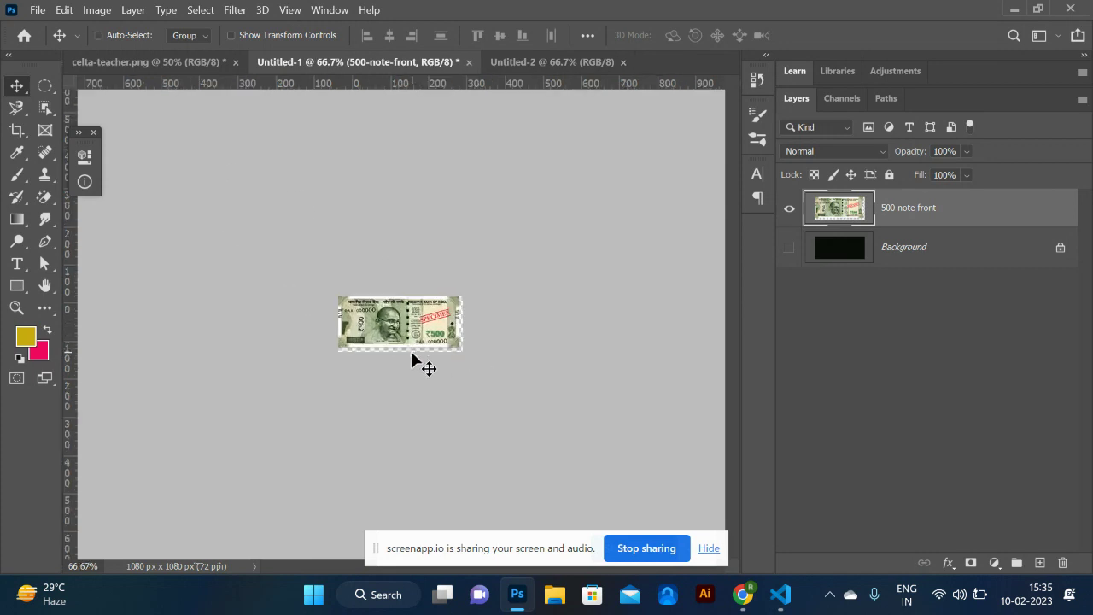
{"action": "left_click", "coordinate": [842, 213], "text": "ctrl"}
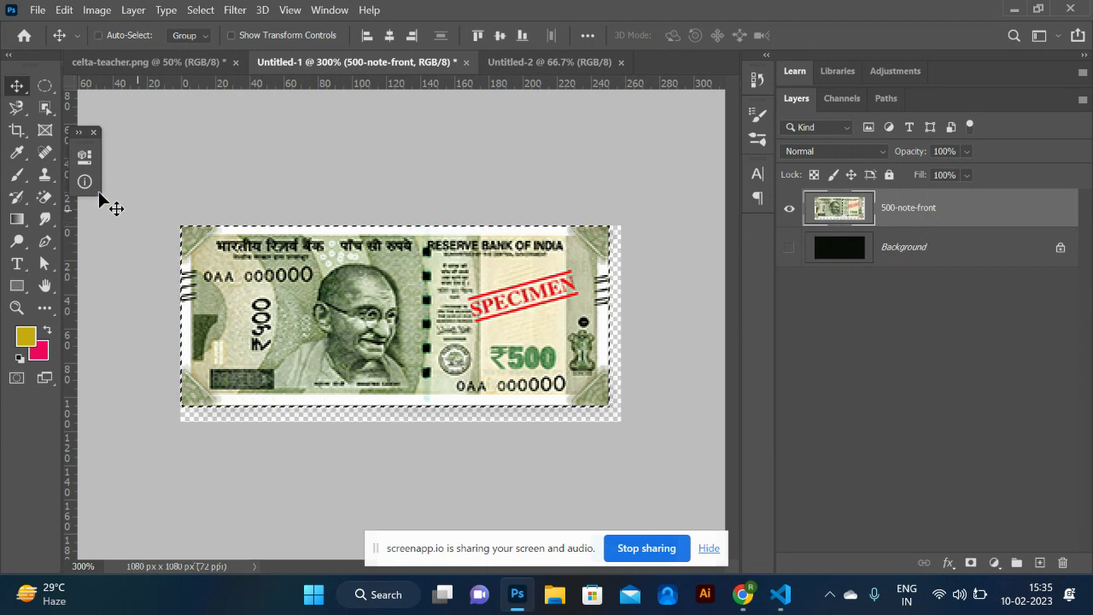
{"action": "key", "text": "ctrl+d"}
{"action": "left_click_drag", "start_coordinate": [44, 85], "coordinate": [105, 87]}
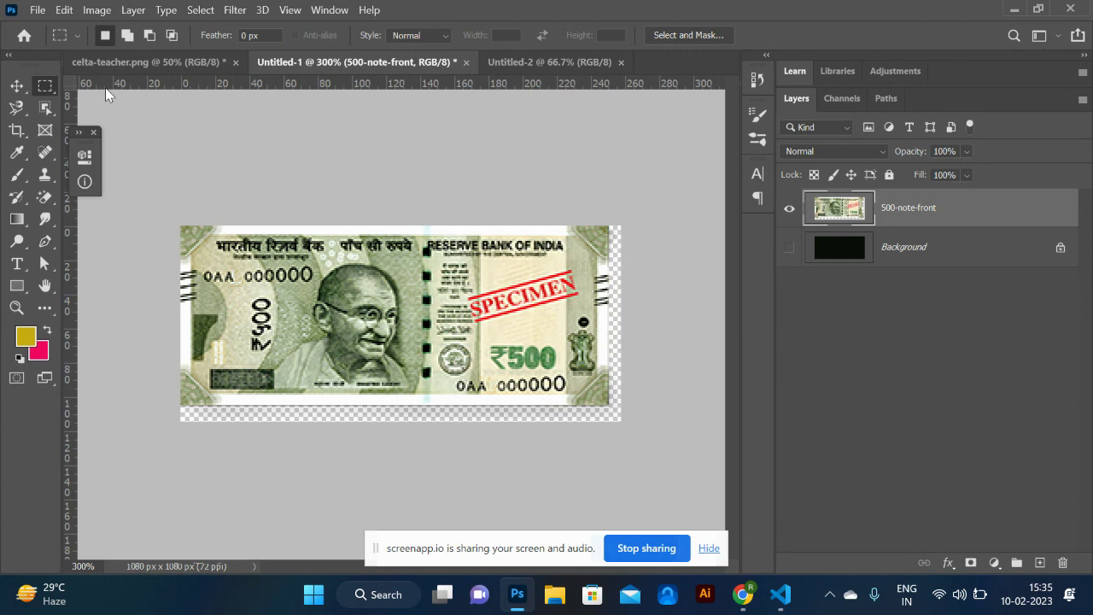
{"action": "left_click_drag", "start_coordinate": [180, 226], "coordinate": [611, 406]}
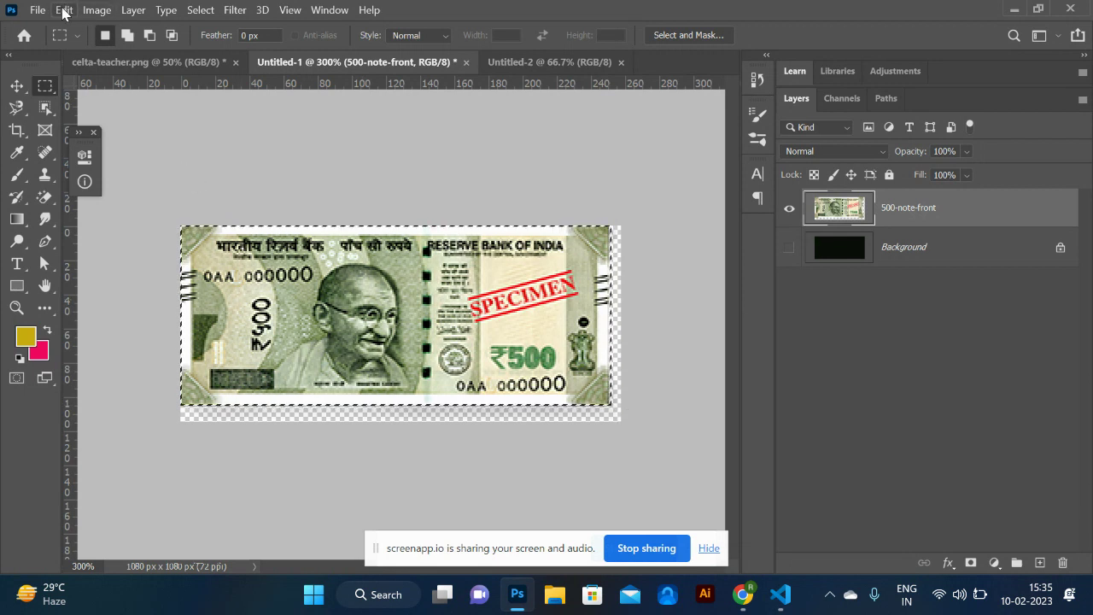
{"action": "left_click", "coordinate": [97, 12]}
{"action": "left_click", "coordinate": [187, 175]}
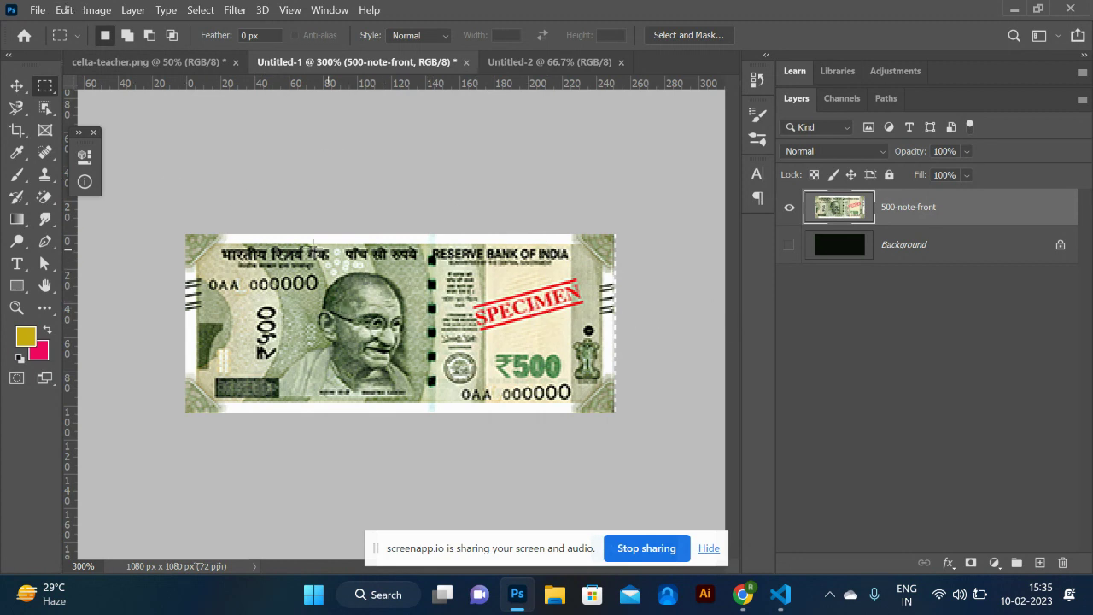
- Crop the remaining transparent sliver from the note's side edge using a second rectangular marquee
{"action": "left_click_drag", "start_coordinate": [176, 223], "coordinate": [617, 457]}
{"action": "left_click", "coordinate": [617, 457]}
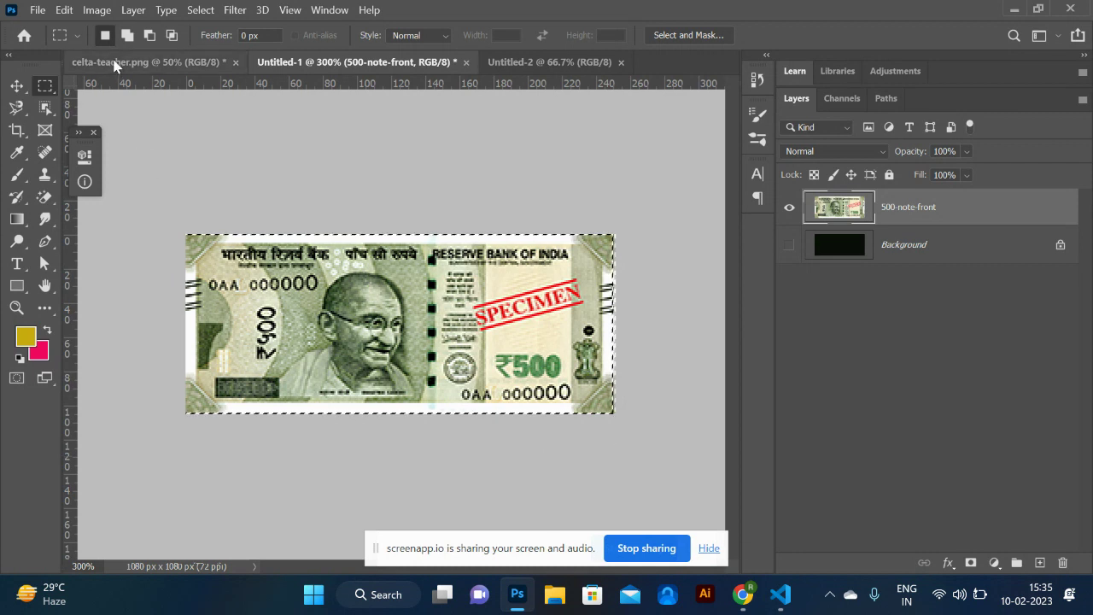
{"action": "left_click", "coordinate": [96, 11]}
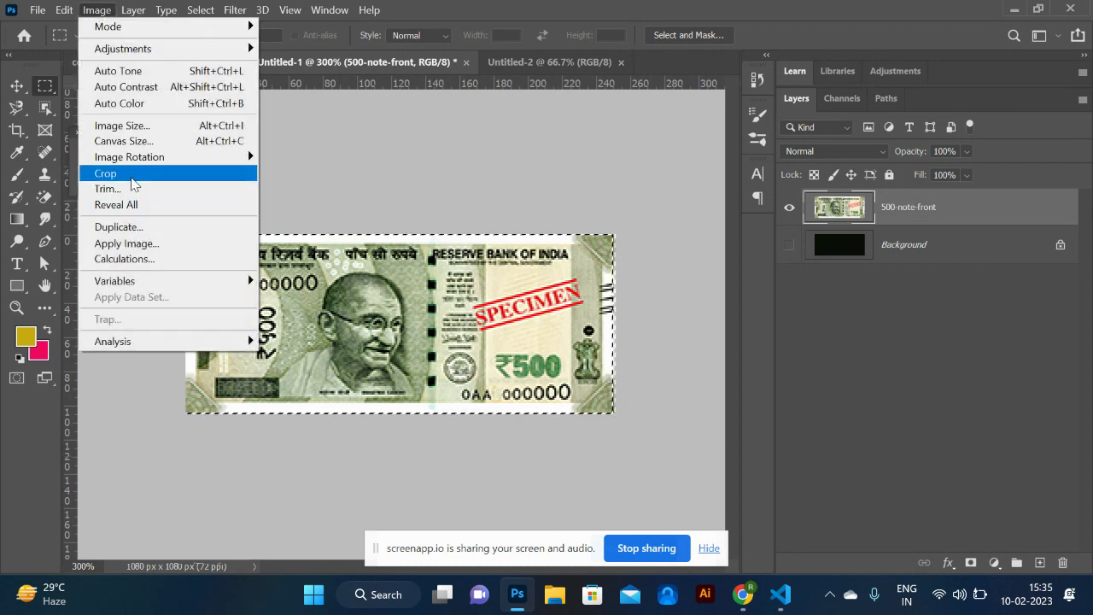
{"action": "left_click", "coordinate": [136, 172]}
{"action": "left_click", "coordinate": [132, 177]}
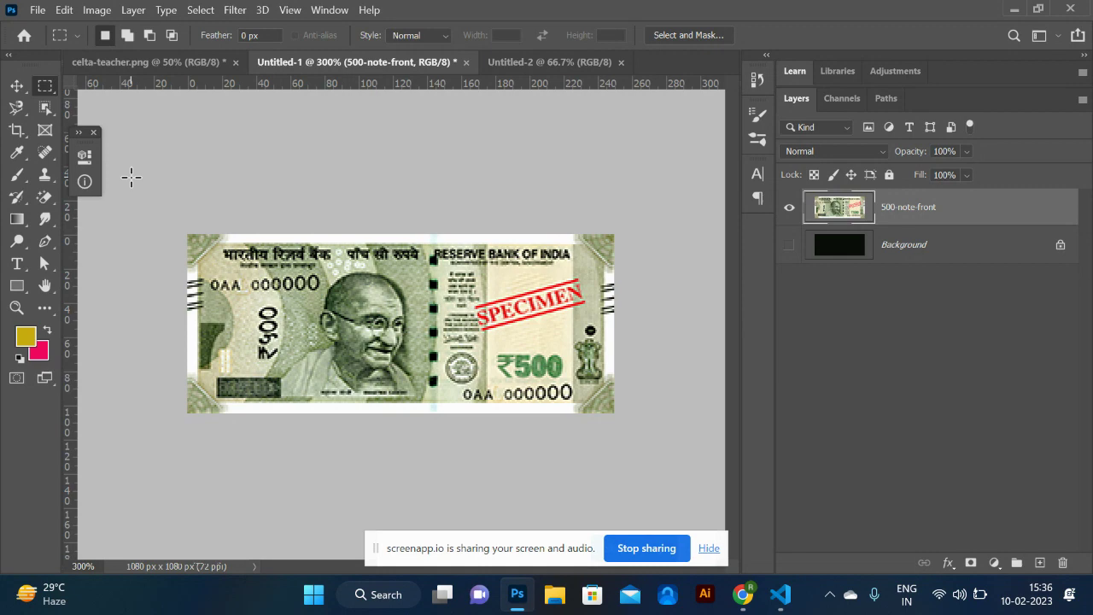
- Define the cropped 500 rupee note as a new pattern, keeping the default name
{"action": "left_click", "coordinate": [64, 9]}
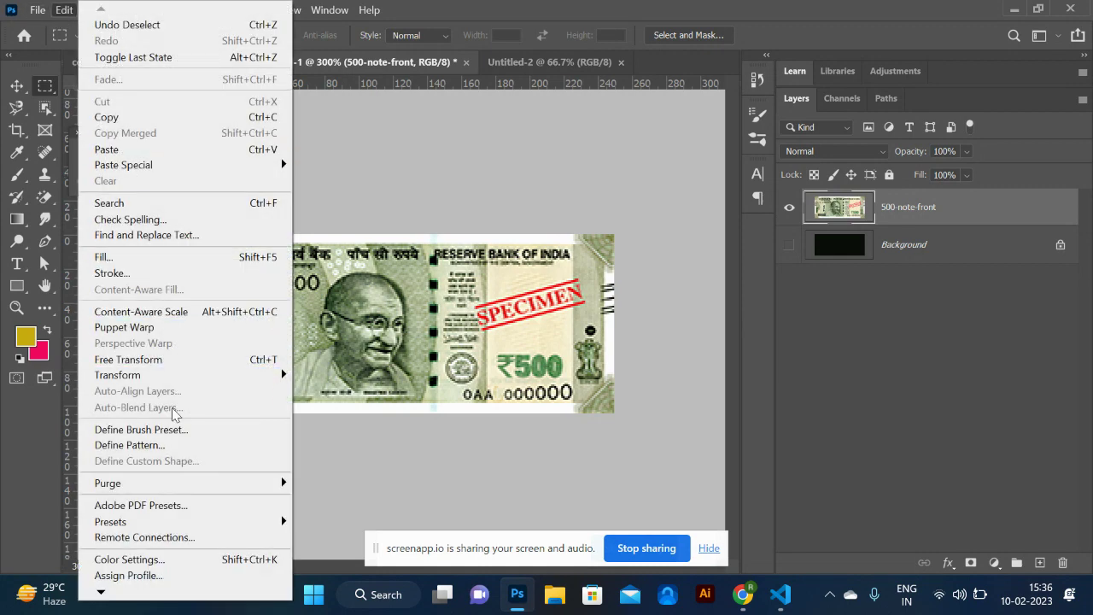
{"action": "left_click", "coordinate": [130, 445]}
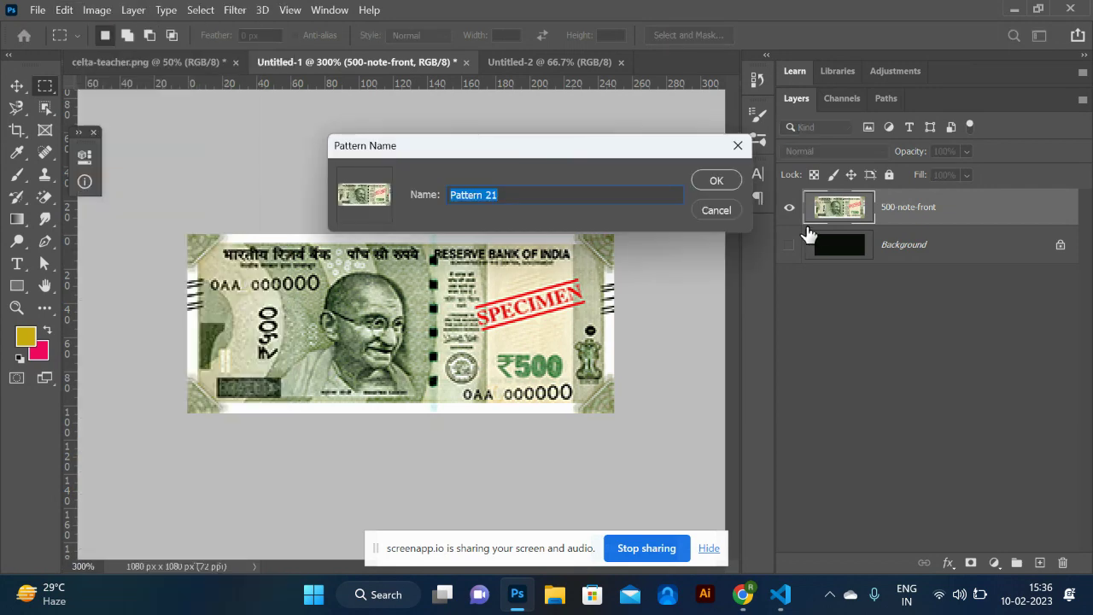
{"action": "left_click", "coordinate": [716, 181]}
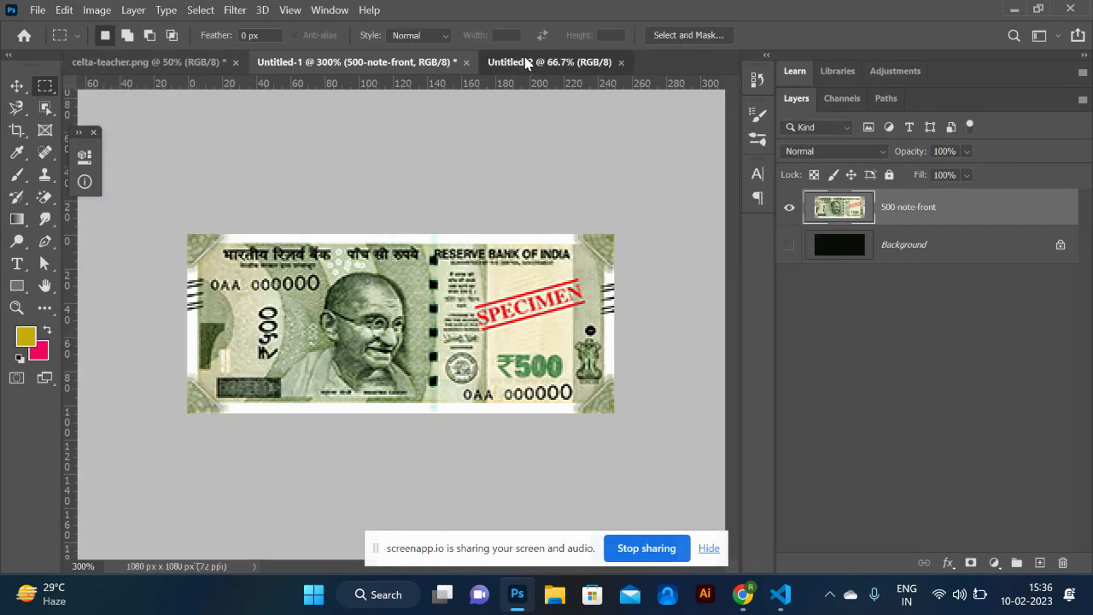
- Switch to Chrome, replace the 500 rupee note image search with "gautam adani" and open the preview of the Forbes portrait
{"action": "left_click", "coordinate": [525, 61]}
{"action": "key", "text": "alt+Tab"}
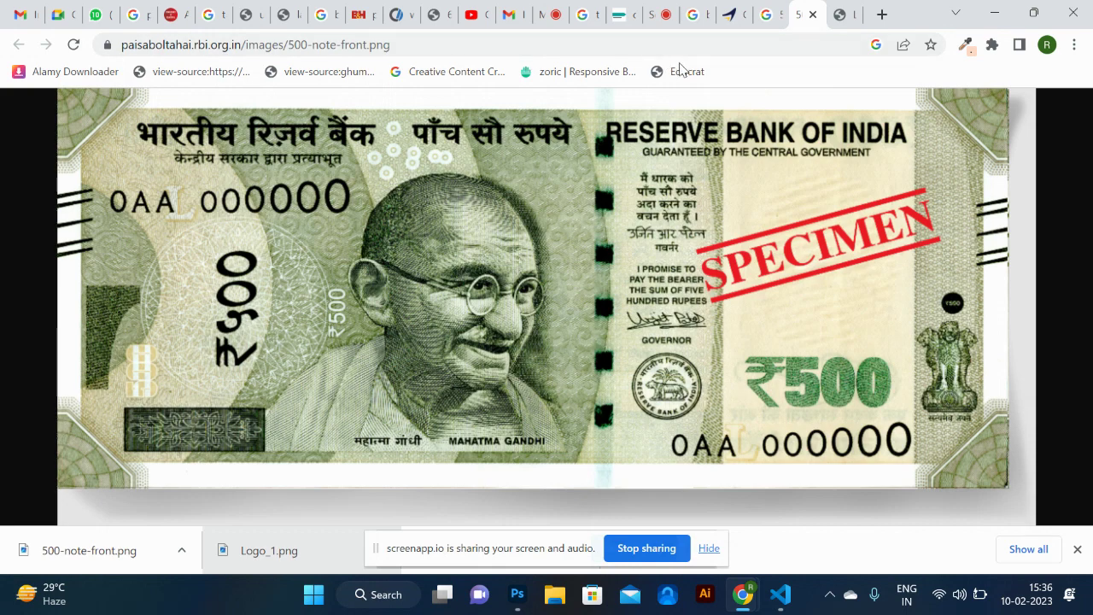
{"action": "left_click", "coordinate": [767, 14]}
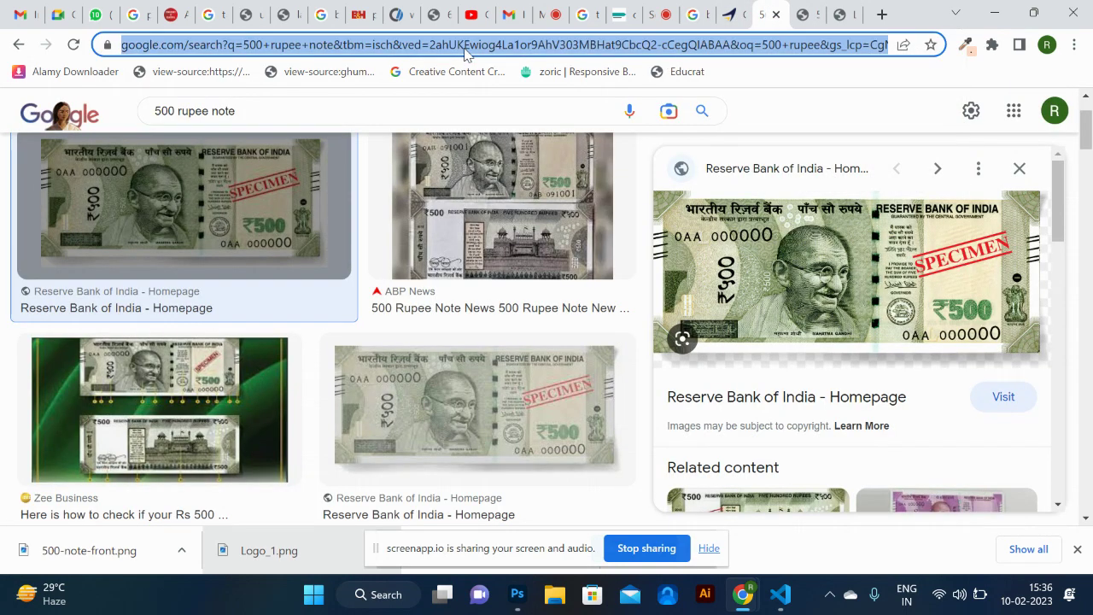
{"action": "triple_click", "coordinate": [298, 108]}
{"action": "key", "text": "Escape"}
{"action": "type", "text": "adani"}
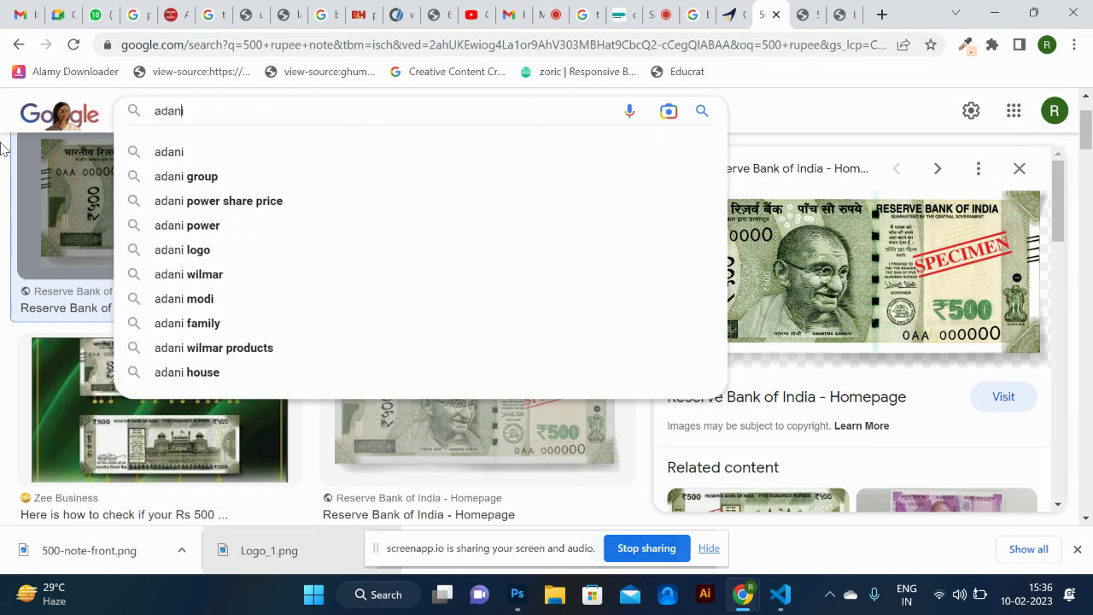
{"action": "type", "text": "gau"}
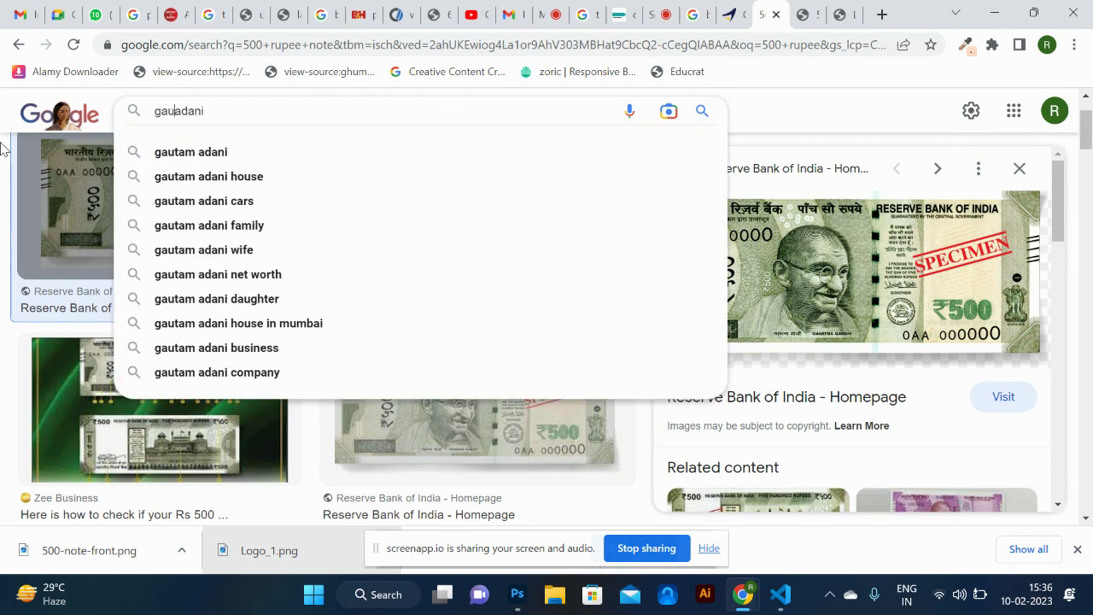
{"action": "type", "text": "tam"}
{"action": "key", "text": "Return"}
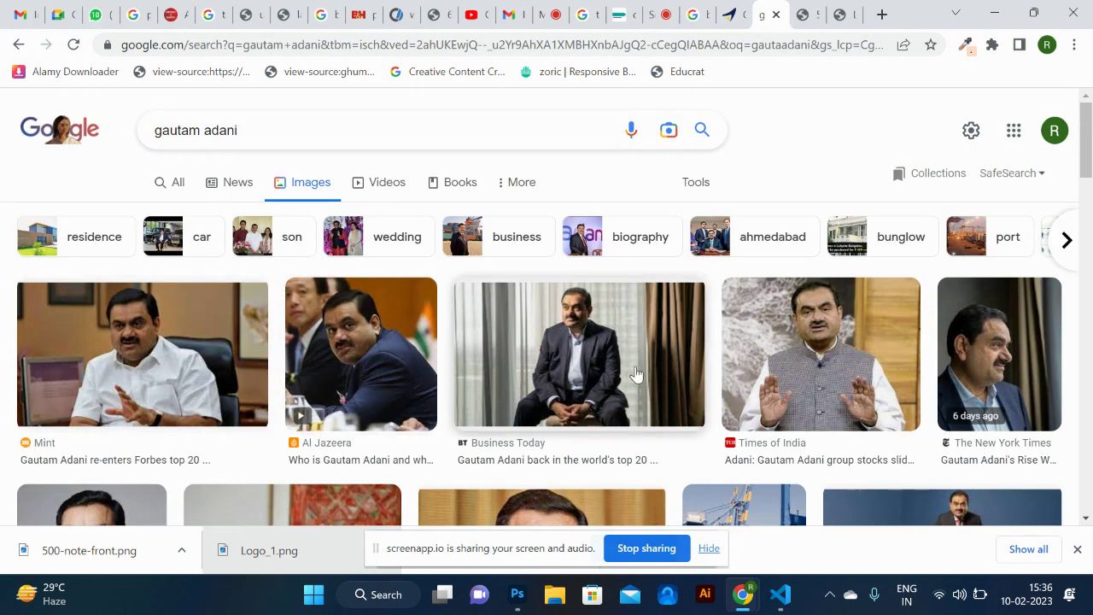
{"action": "scroll", "coordinate": [795, 380], "scroll_direction": "down", "scroll_amount": 3}
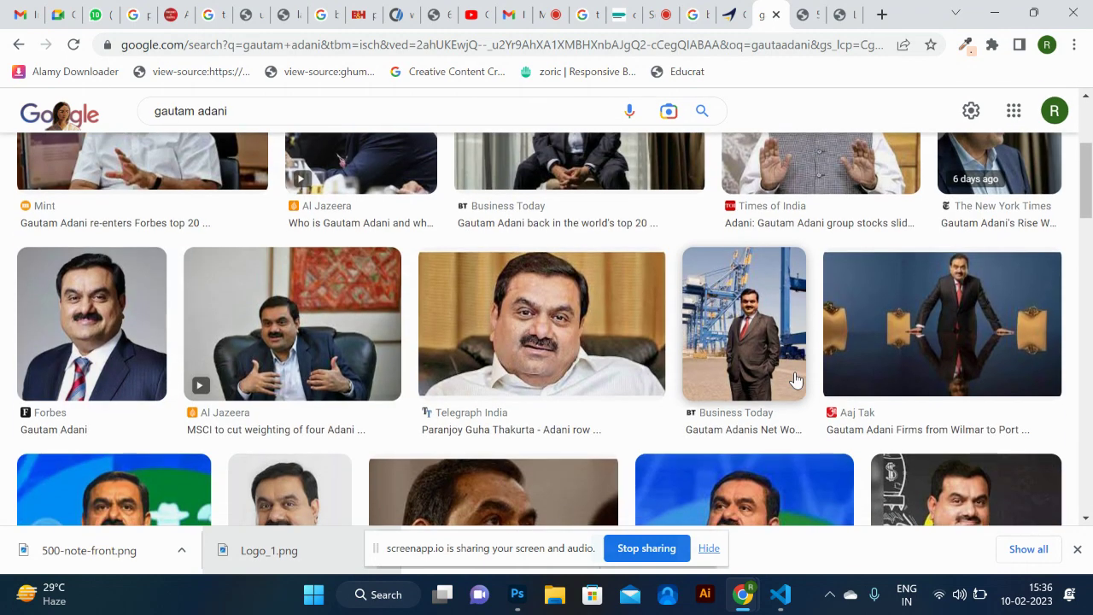
{"action": "left_click", "coordinate": [30, 325]}
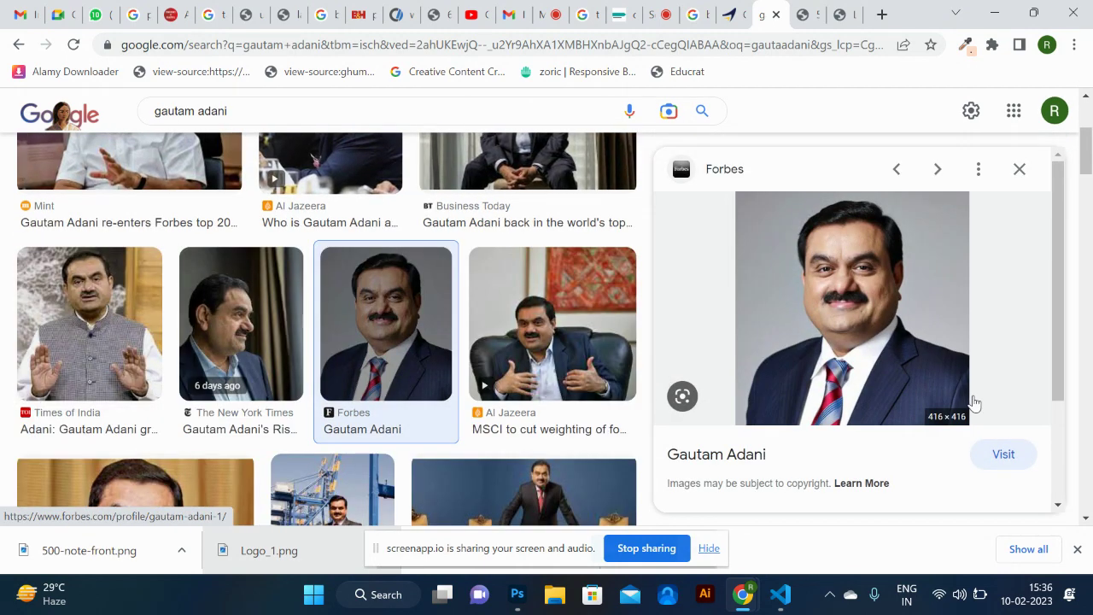
- Open the Forbes portrait of Gautam Adani as a standalone image in a new browser page and copy the image
{"action": "right_click", "coordinate": [857, 314]}
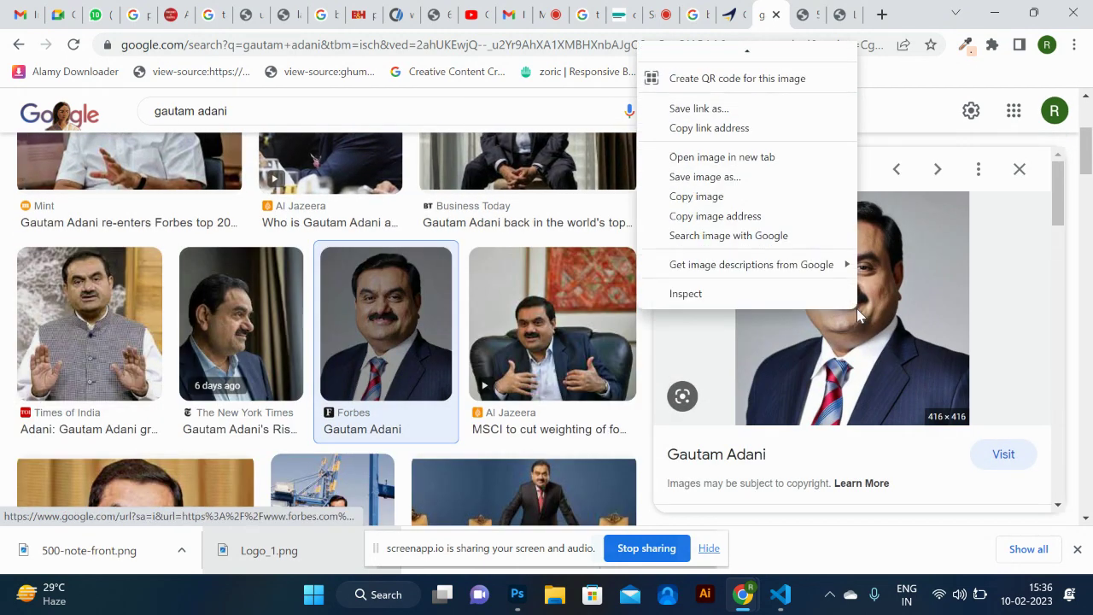
{"action": "left_click", "coordinate": [745, 159]}
{"action": "left_click", "coordinate": [813, 13]}
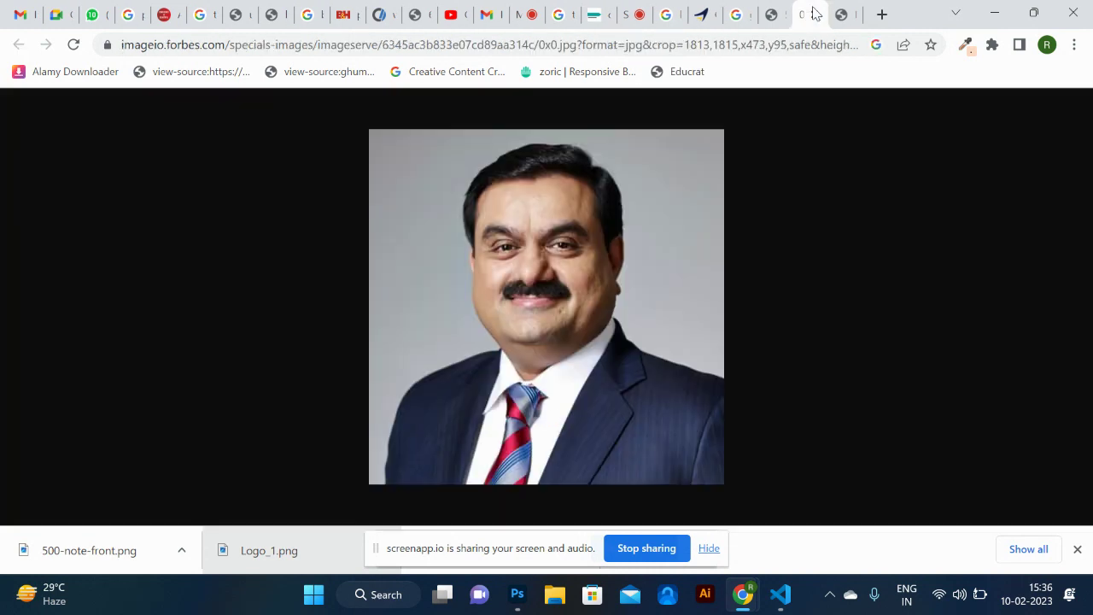
{"action": "right_click", "coordinate": [571, 239]}
{"action": "left_click", "coordinate": [658, 293]}
{"action": "key", "text": "alt+Tab"}
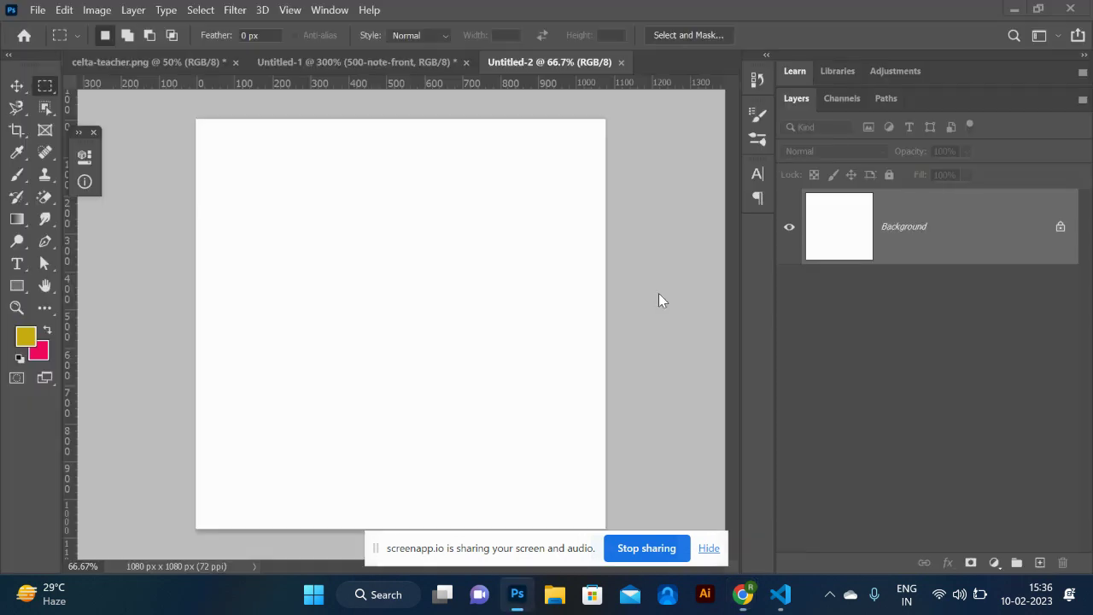
{"action": "key", "text": "alt+Tab"}
{"action": "right_click", "coordinate": [659, 294]}
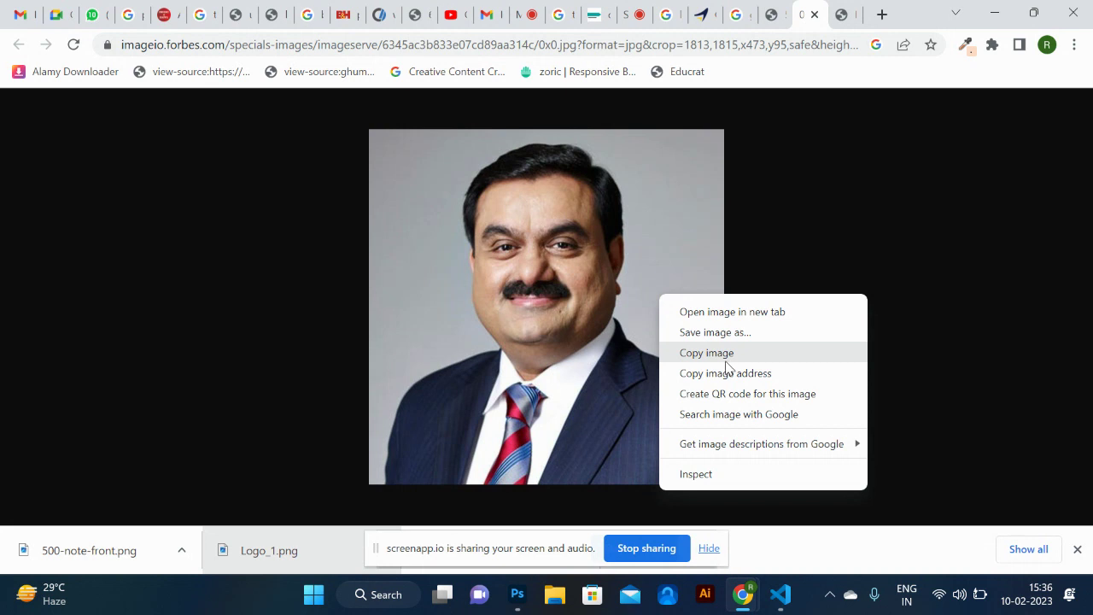
{"action": "left_click", "coordinate": [725, 363]}
- Switch to Photoshop, paste the portrait onto the blank 1080 x 1080 px canvas and enlarge it from its center to about 786 x 786 px
{"action": "key", "text": "alt+Tab"}
{"action": "key", "text": "ctrl+v"}
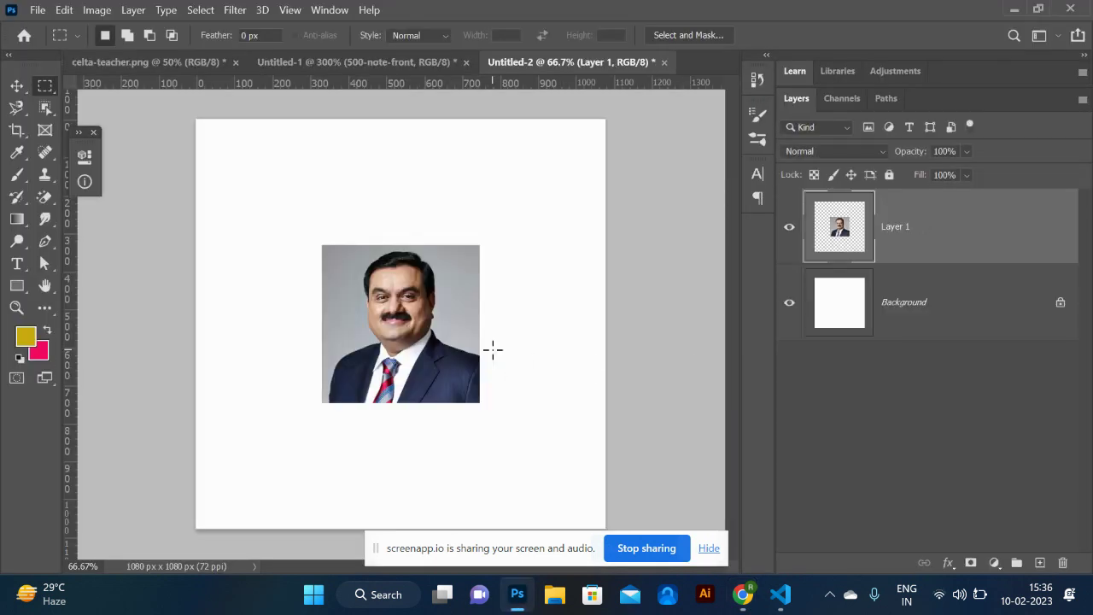
{"action": "key", "text": "ctrl+t"}
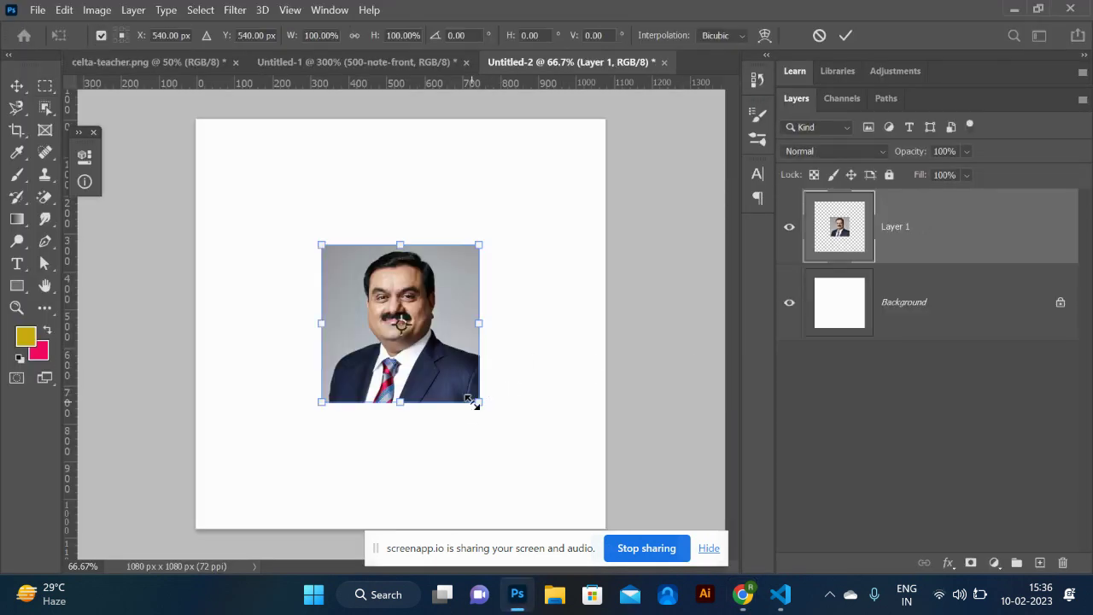
{"action": "left_click_drag", "start_coordinate": [475, 400], "coordinate": [544, 473]}
{"action": "key", "text": "Return"}
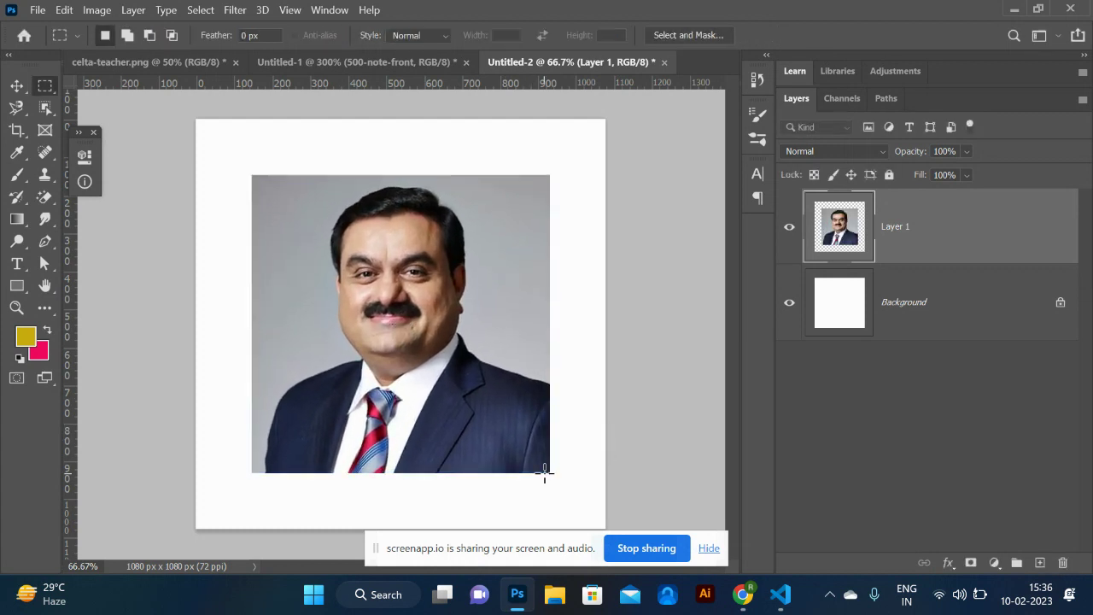
- Remove the portrait's grey background with the Remove Background quick action, producing a layer mask
{"action": "left_click", "coordinate": [320, 11]}
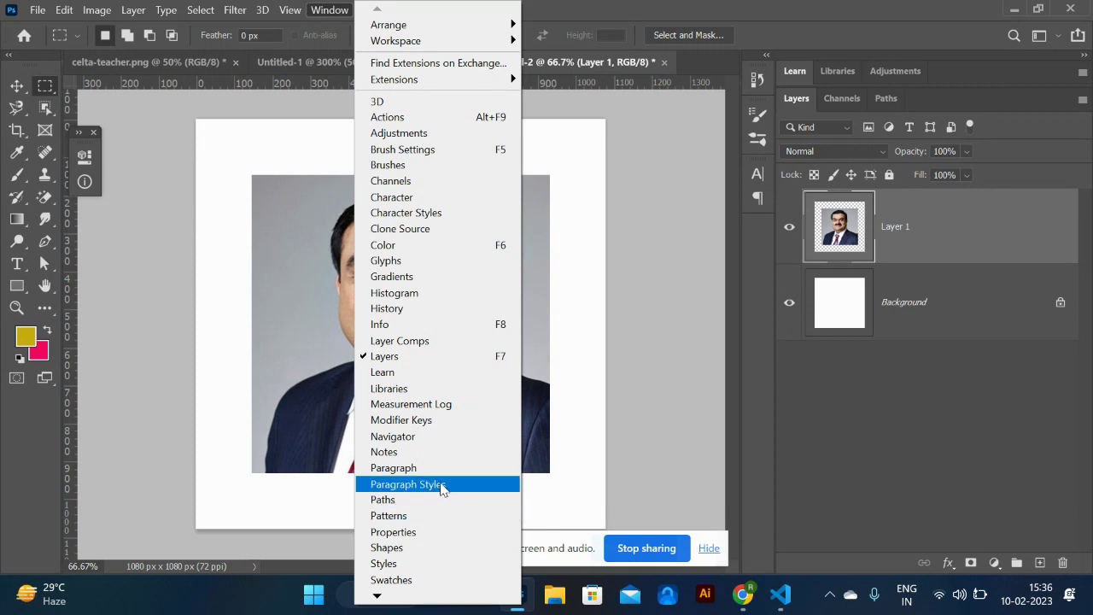
{"action": "left_click", "coordinate": [437, 531]}
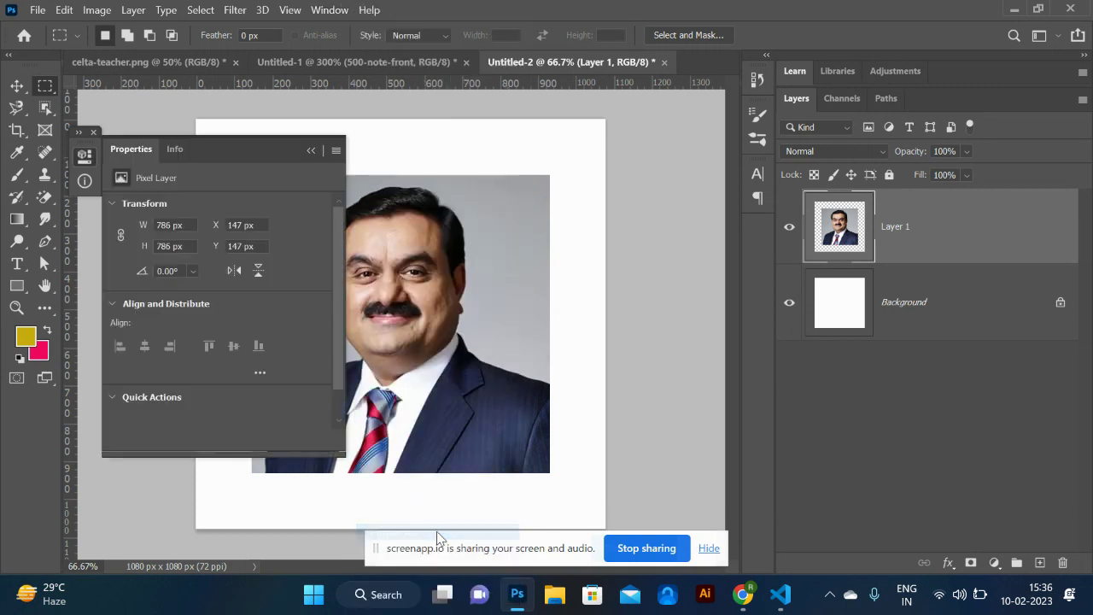
{"action": "left_click", "coordinate": [113, 397]}
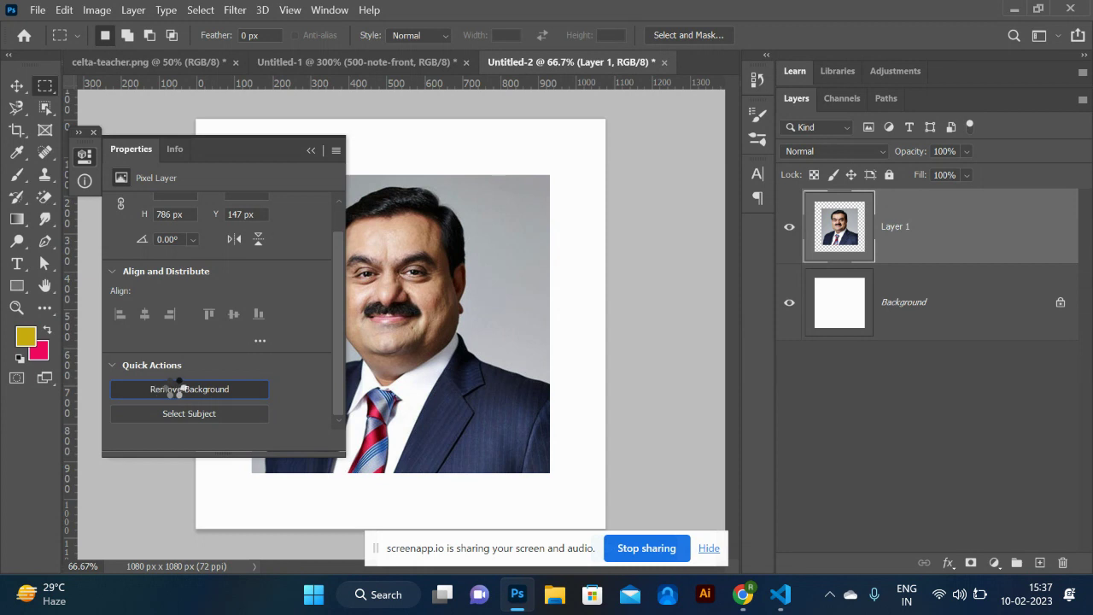
{"action": "left_click", "coordinate": [314, 152]}
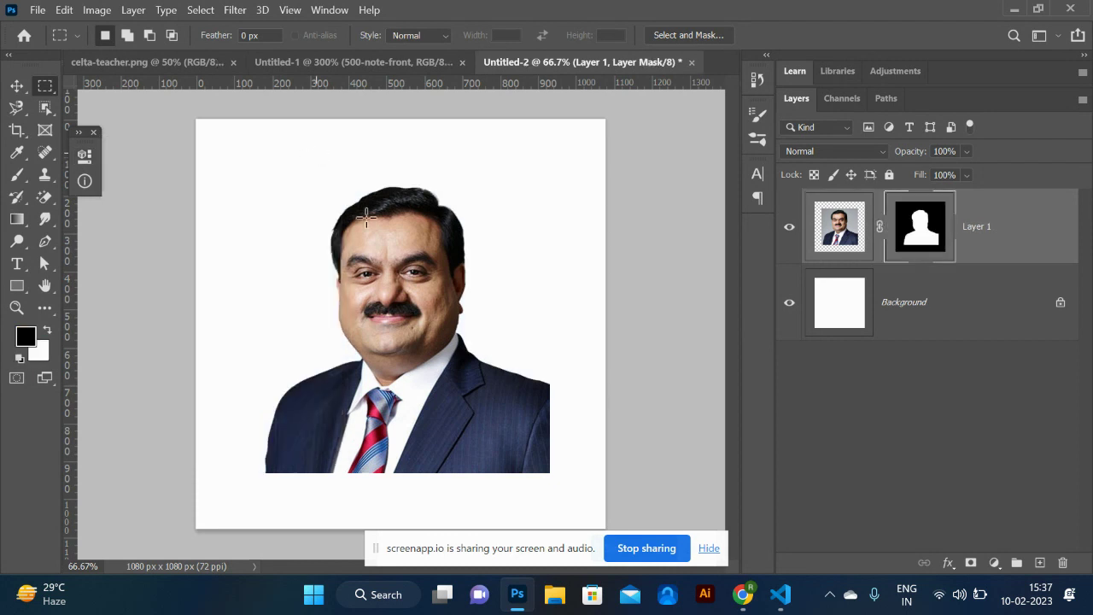
- Enlarge the cut-out portrait slightly and move it into the lower-right corner of the canvas so the shoulders meet the edges
{"action": "left_click", "coordinate": [17, 85]}
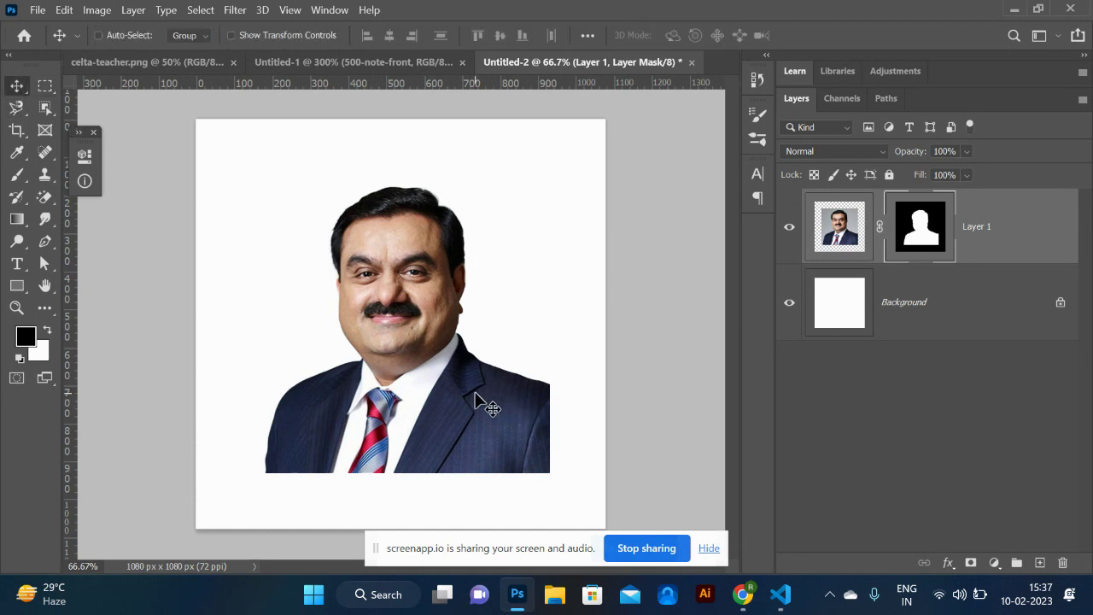
{"action": "key", "text": "ctrl+t"}
{"action": "left_click_drag", "start_coordinate": [549, 175], "coordinate": [581, 139]}
{"action": "left_click_drag", "start_coordinate": [422, 295], "coordinate": [497, 351]}
{"action": "key", "text": "Return"}
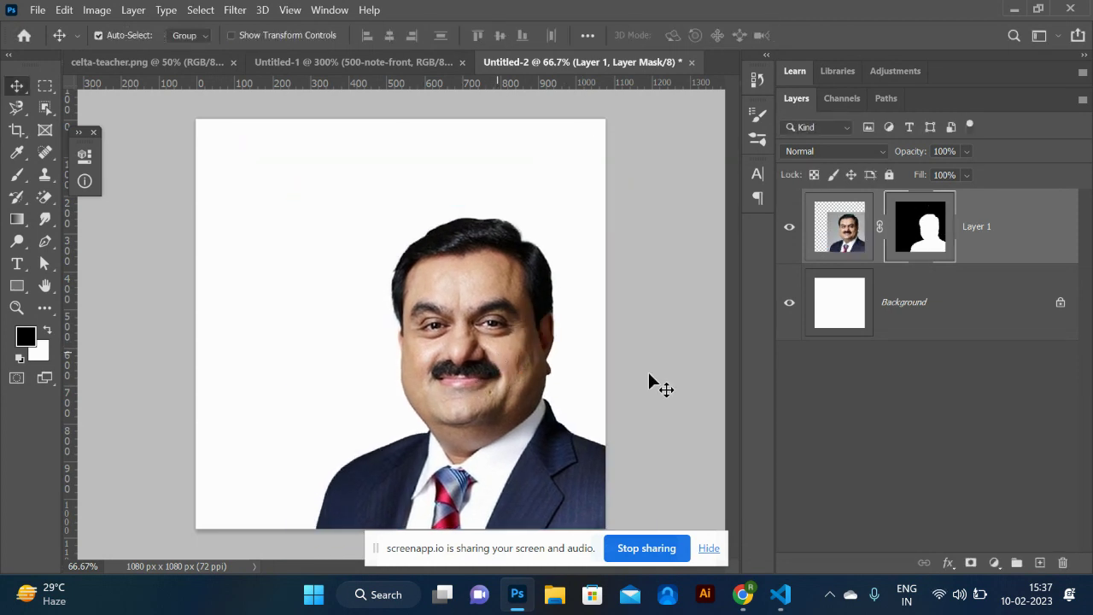
- Select the entire canvas and add a new empty layer between the Background and the portrait
{"action": "left_click", "coordinate": [929, 318]}
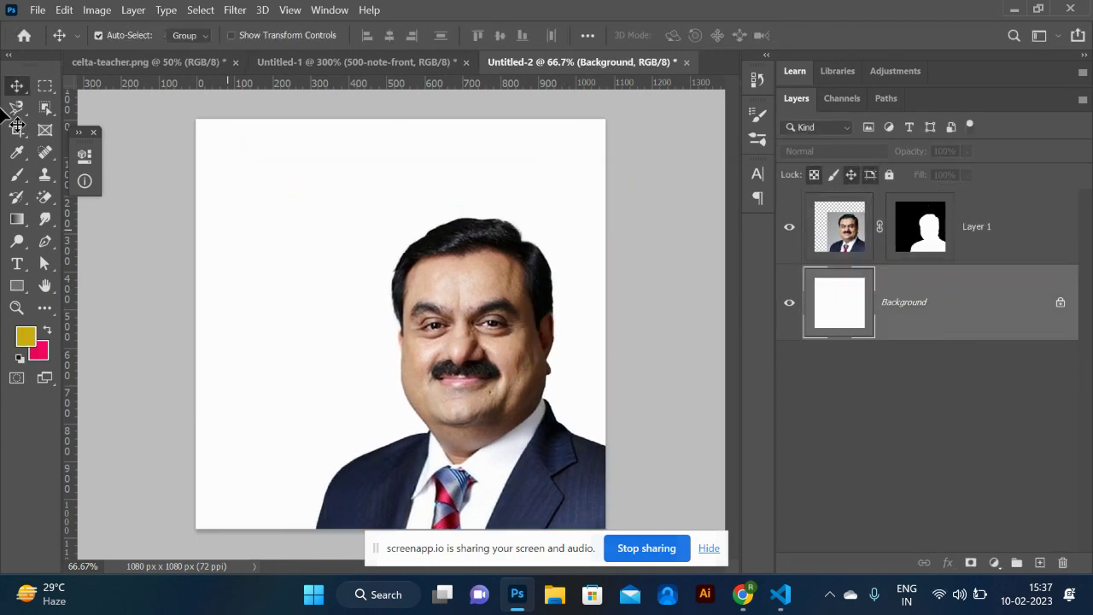
{"action": "left_click", "coordinate": [45, 86]}
{"action": "key", "text": "ctrl+a"}
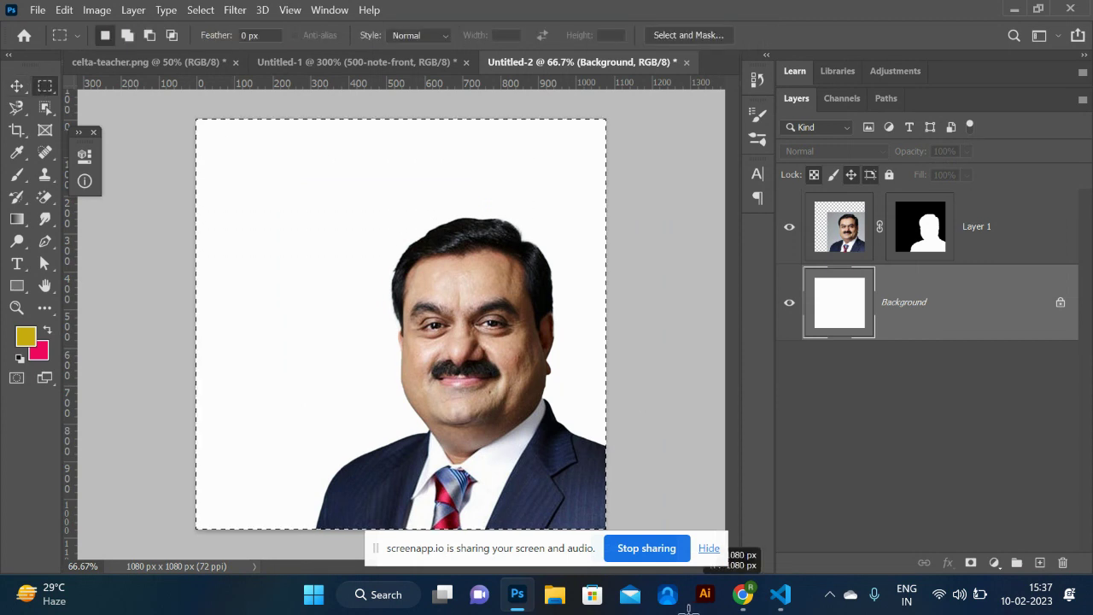
{"action": "left_click", "coordinate": [1039, 562]}
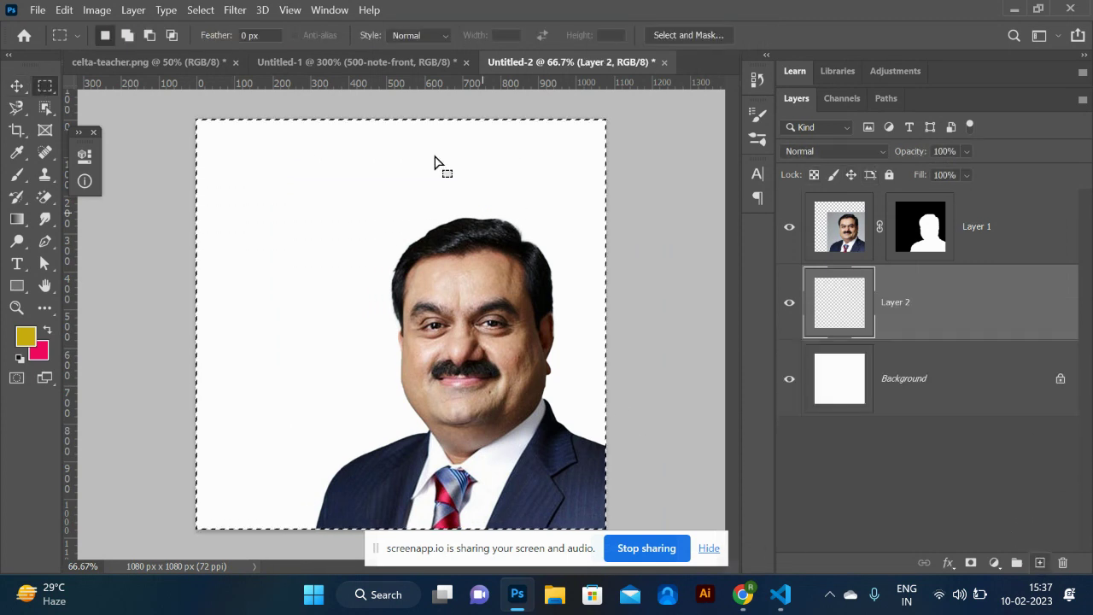
- Set up a fill for the new layer with Pattern contents, choosing the 500 rupee note as the custom pattern
{"action": "left_click", "coordinate": [68, 10]}
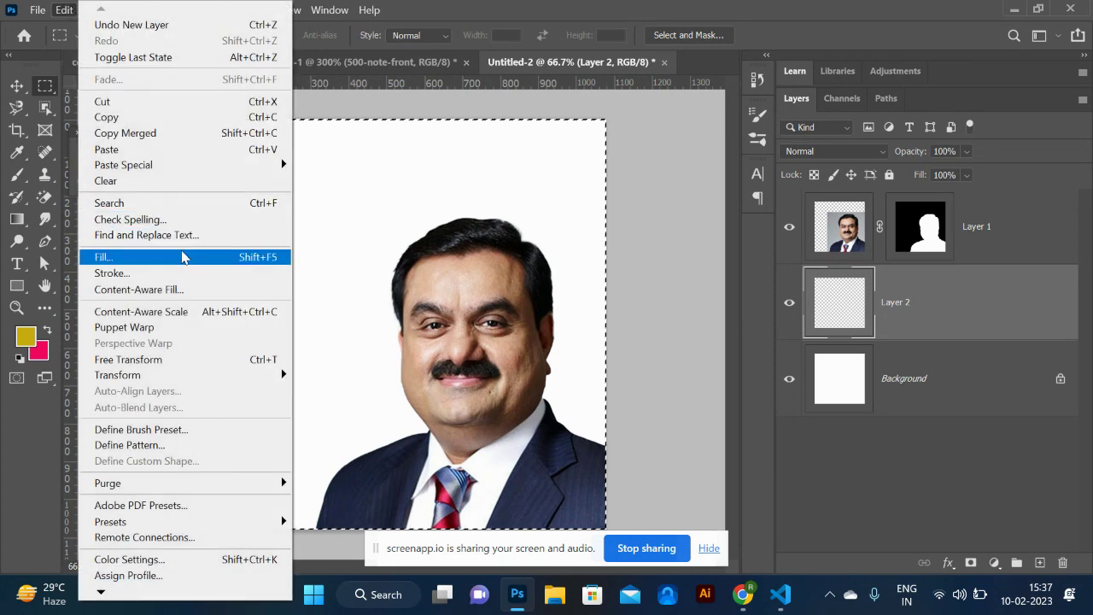
{"action": "left_click", "coordinate": [162, 260]}
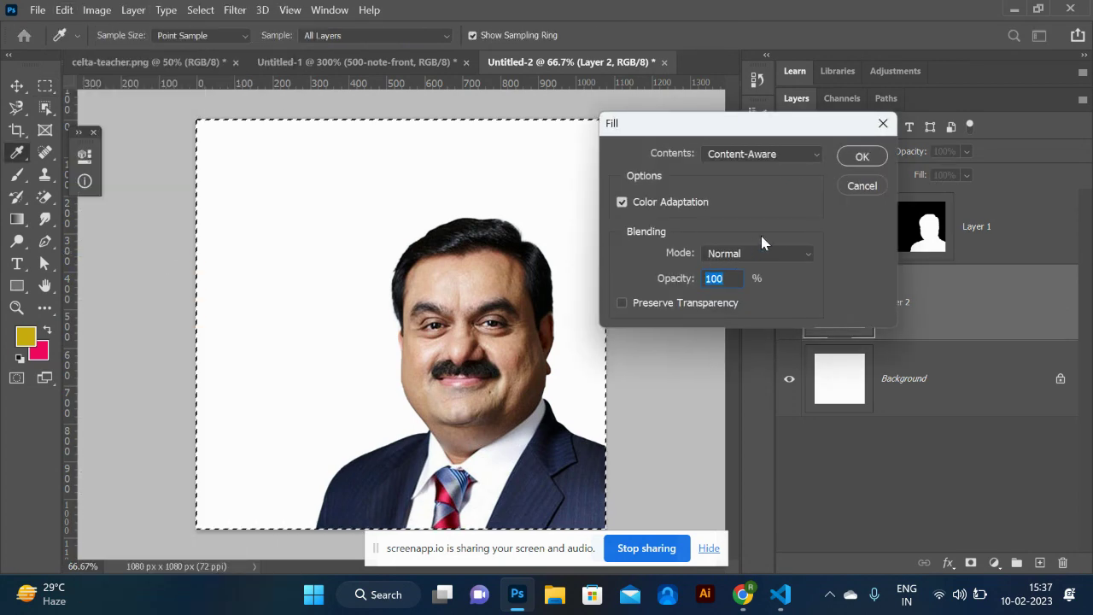
{"action": "left_click", "coordinate": [759, 155]}
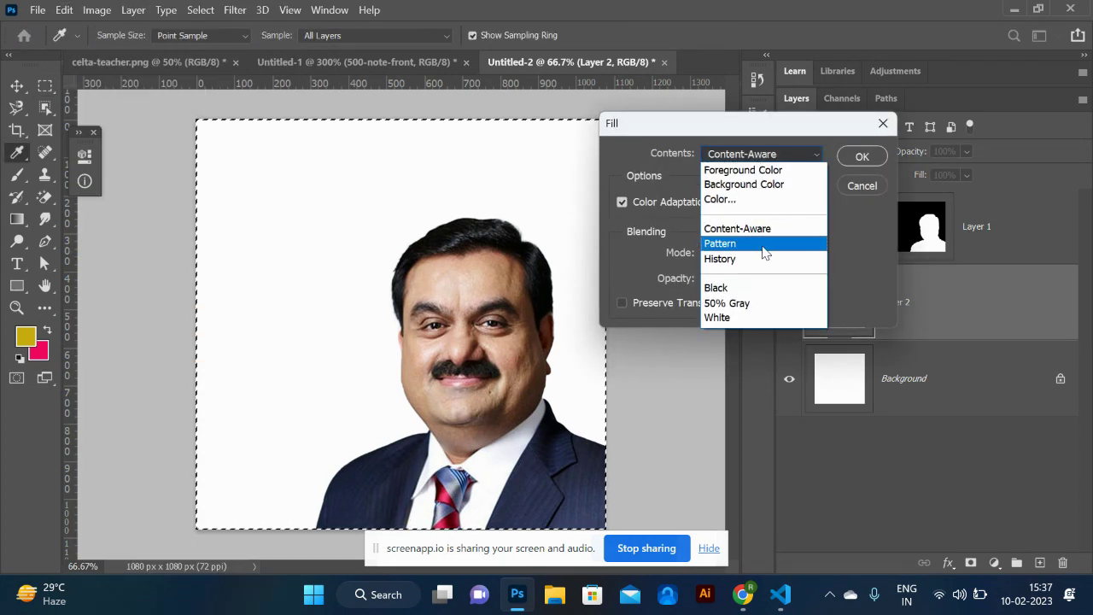
{"action": "left_click", "coordinate": [763, 248]}
{"action": "left_click", "coordinate": [726, 202]}
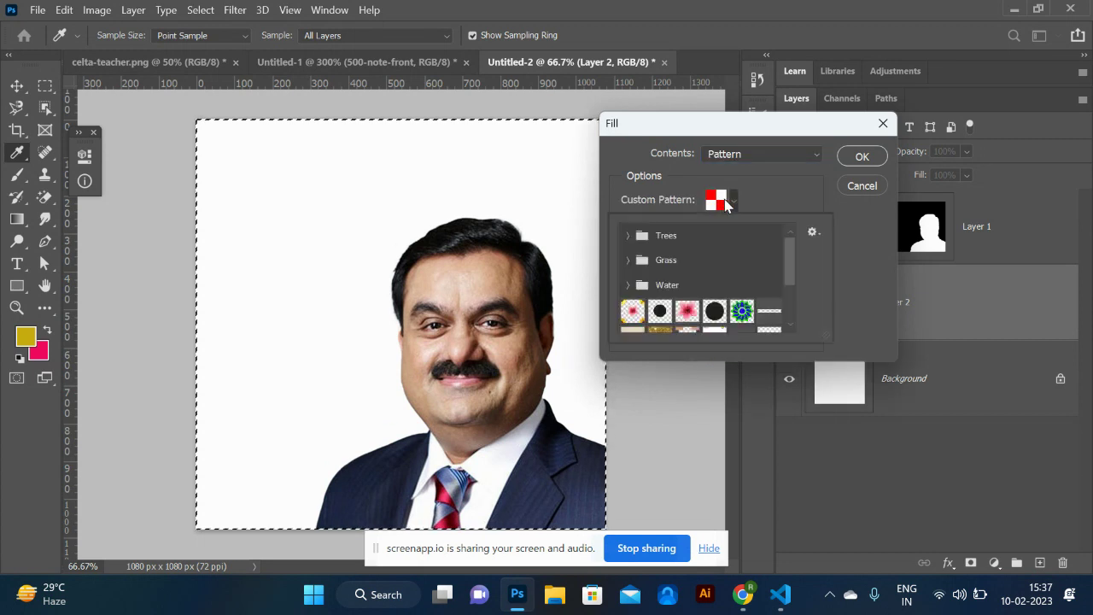
{"action": "left_click_drag", "start_coordinate": [789, 267], "coordinate": [788, 334]}
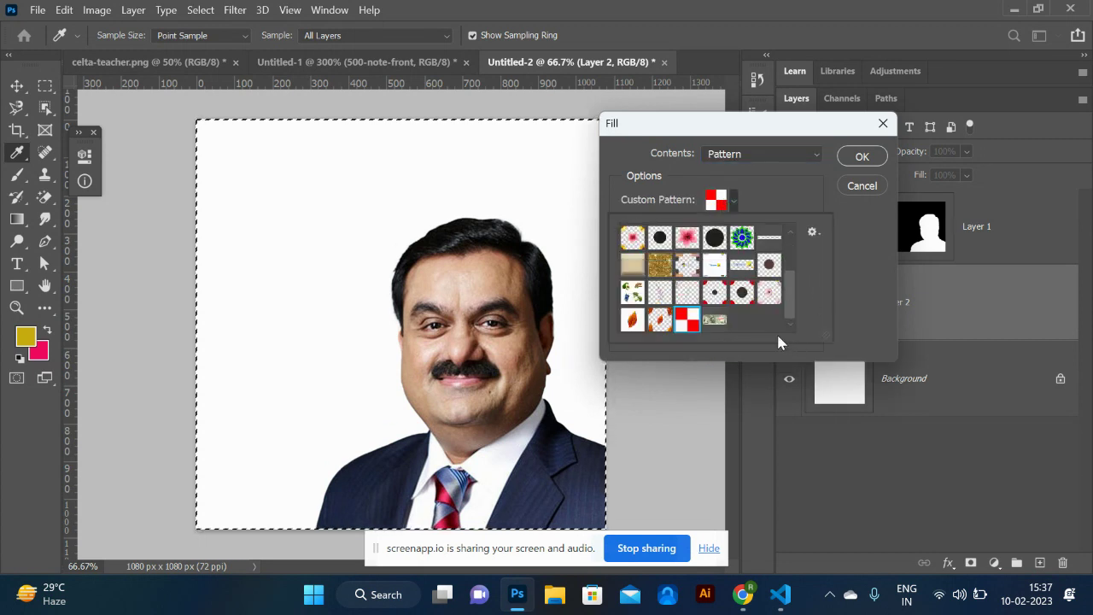
{"action": "left_click", "coordinate": [714, 321]}
{"action": "left_click", "coordinate": [853, 224]}
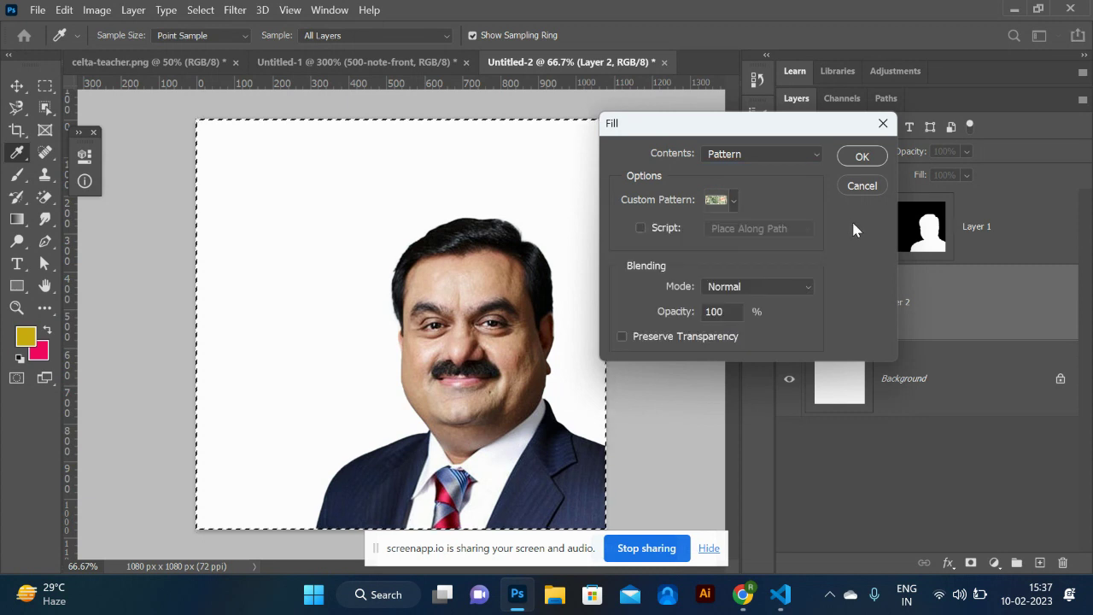
- Apply the pattern fill using the Random Fill script, keeping density 6, minimum scale 0.12, maximum scale 1 and pattern rotation
{"action": "left_click", "coordinate": [642, 229]}
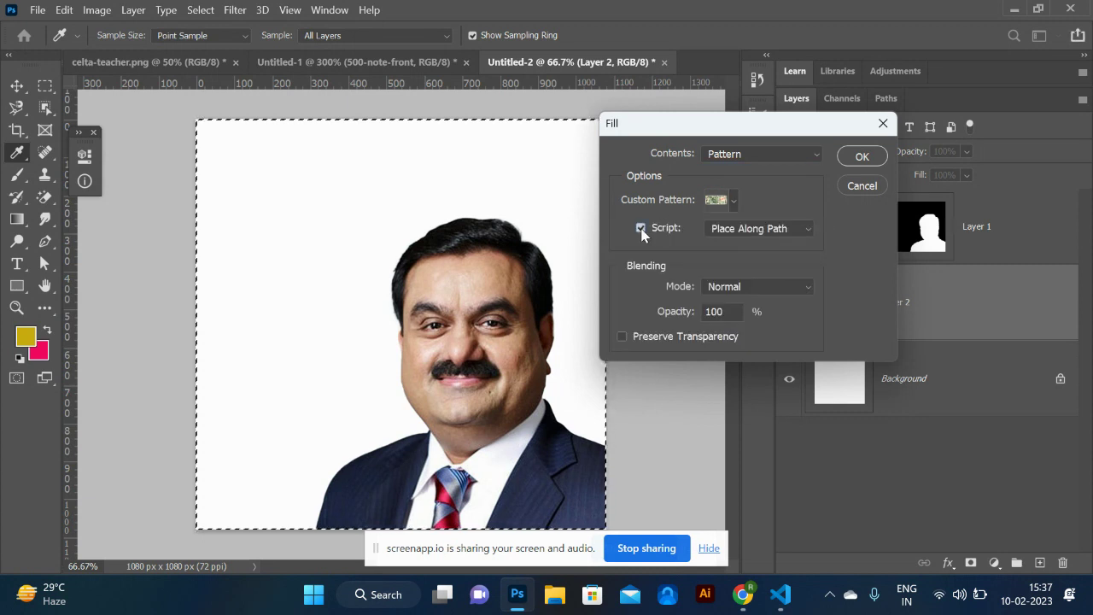
{"action": "left_click", "coordinate": [713, 229]}
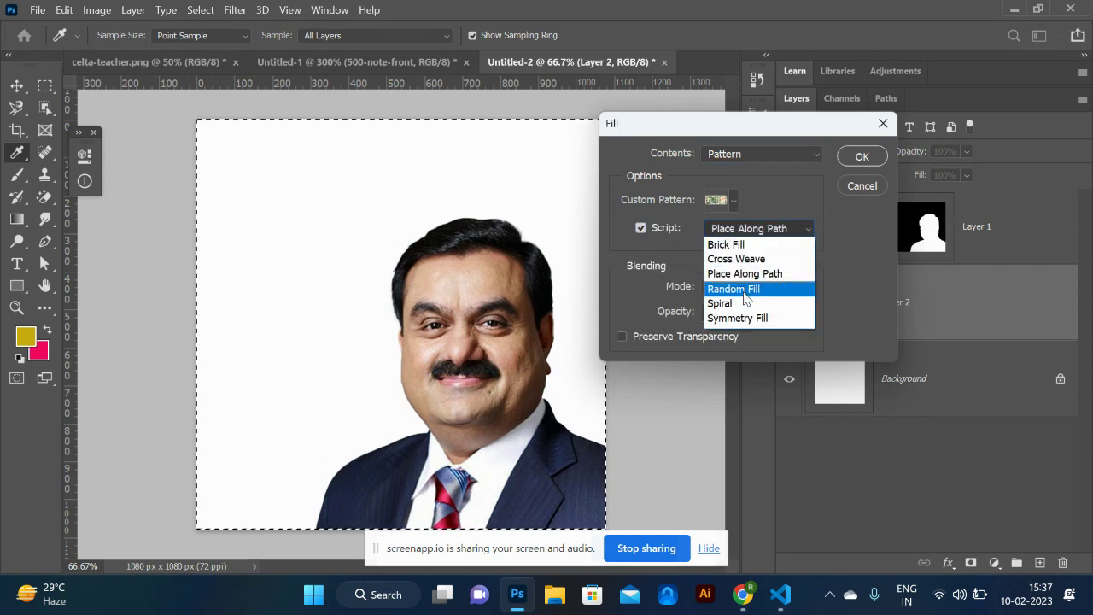
{"action": "left_click", "coordinate": [743, 289]}
{"action": "left_click", "coordinate": [861, 157]}
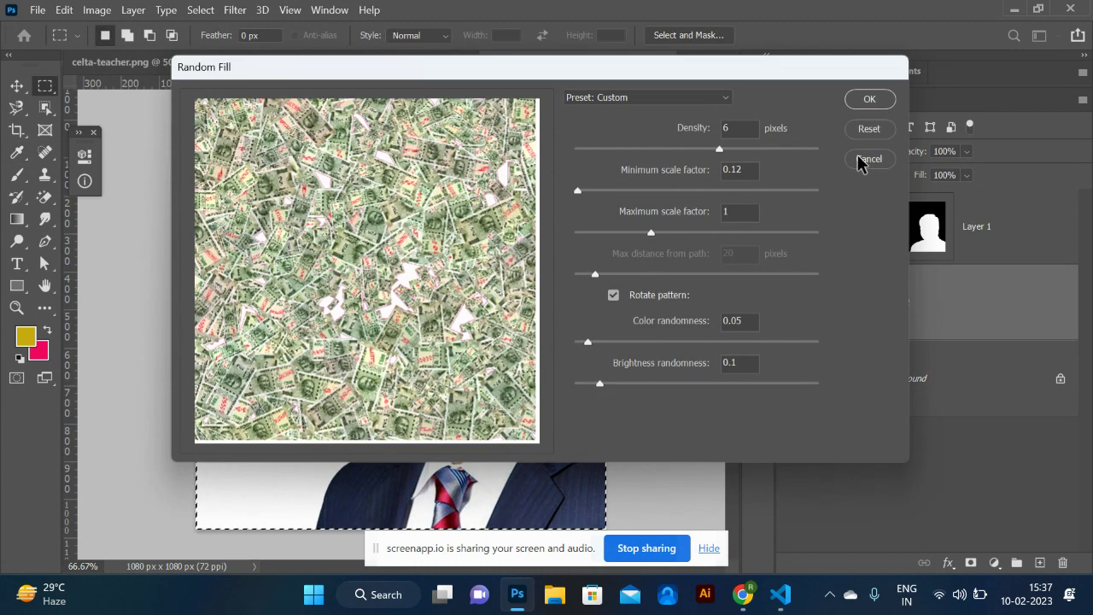
{"action": "left_click", "coordinate": [870, 99]}
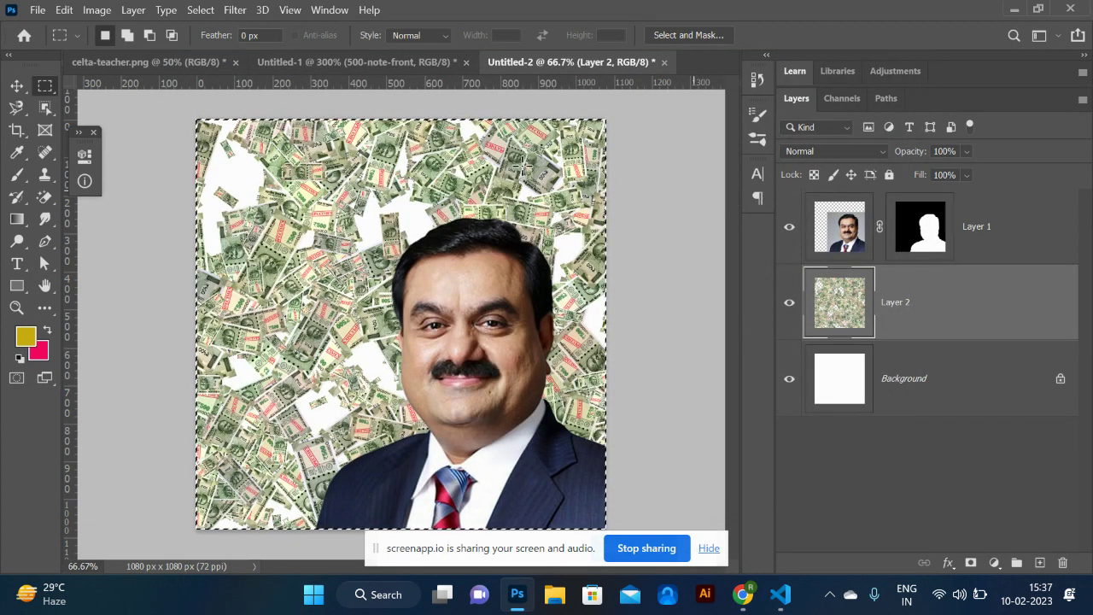
- Repeat the Random Fill of the note pattern twice on the same layer to cover the white gaps, and deselect
{"action": "key", "text": "shift"}
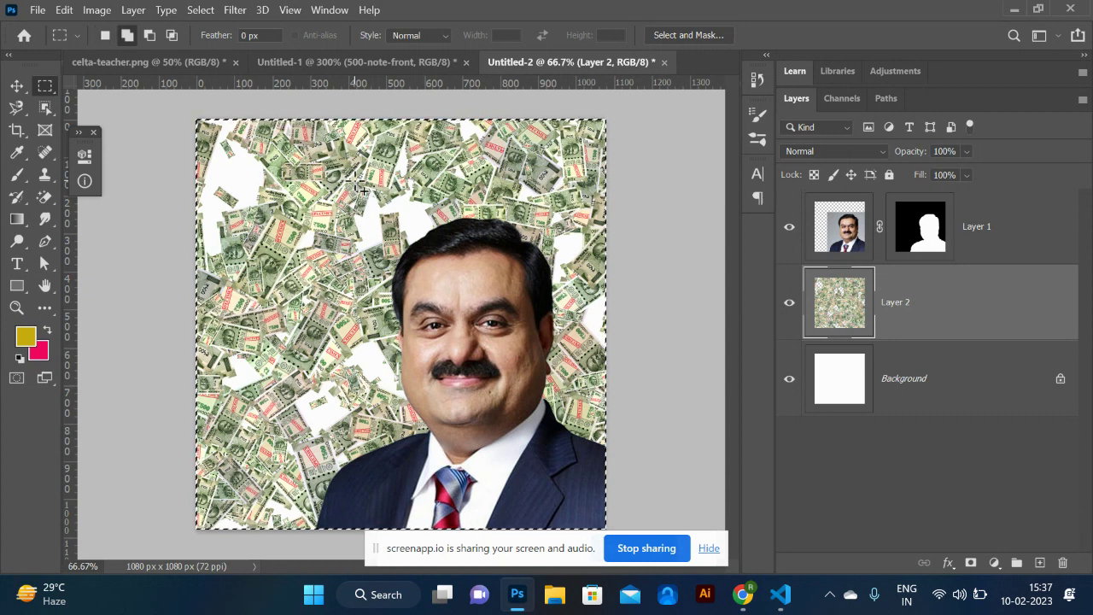
{"action": "key", "text": "shift+F5"}
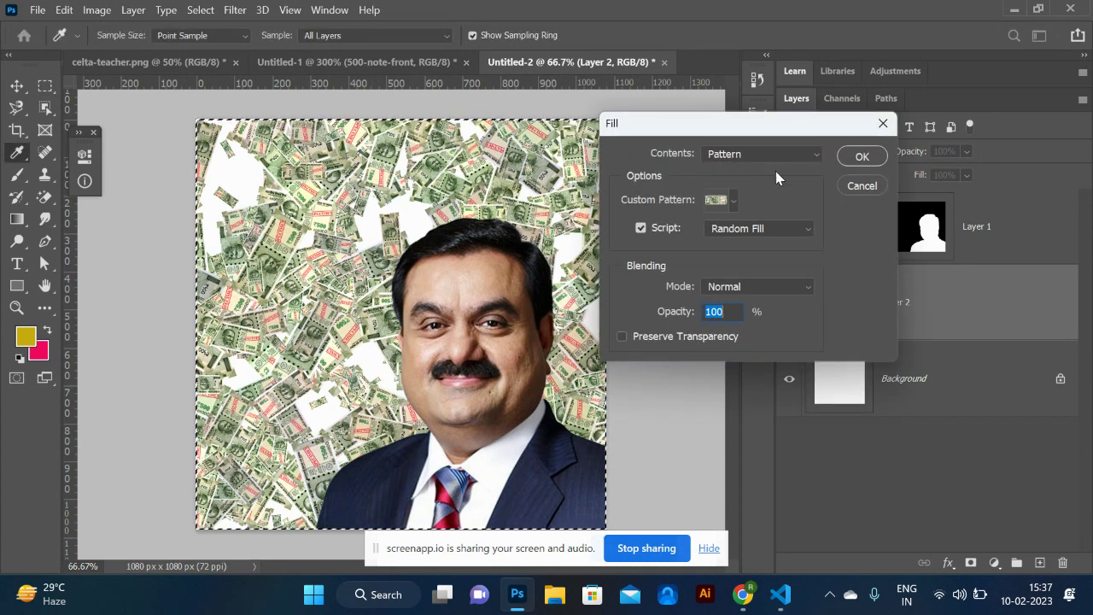
{"action": "left_click", "coordinate": [860, 159]}
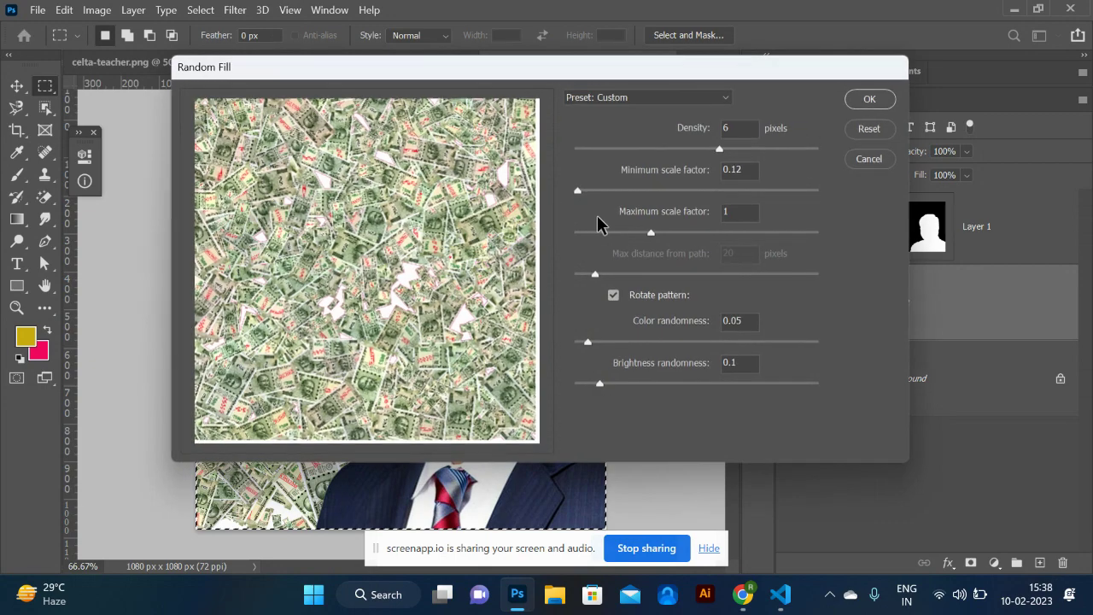
{"action": "left_click", "coordinate": [868, 102]}
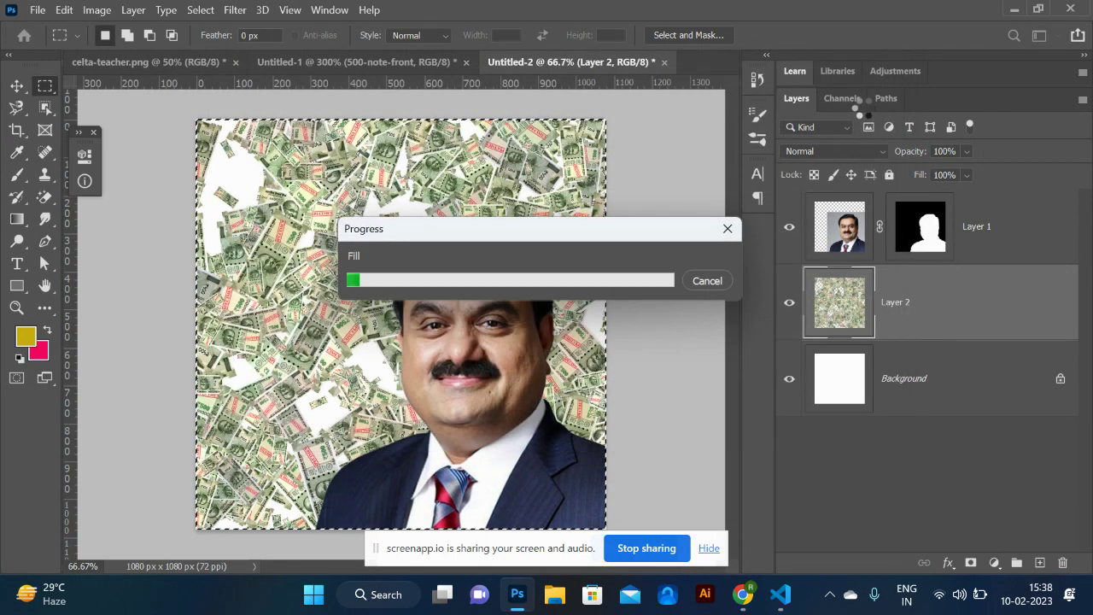
{"action": "key", "text": "shift"}
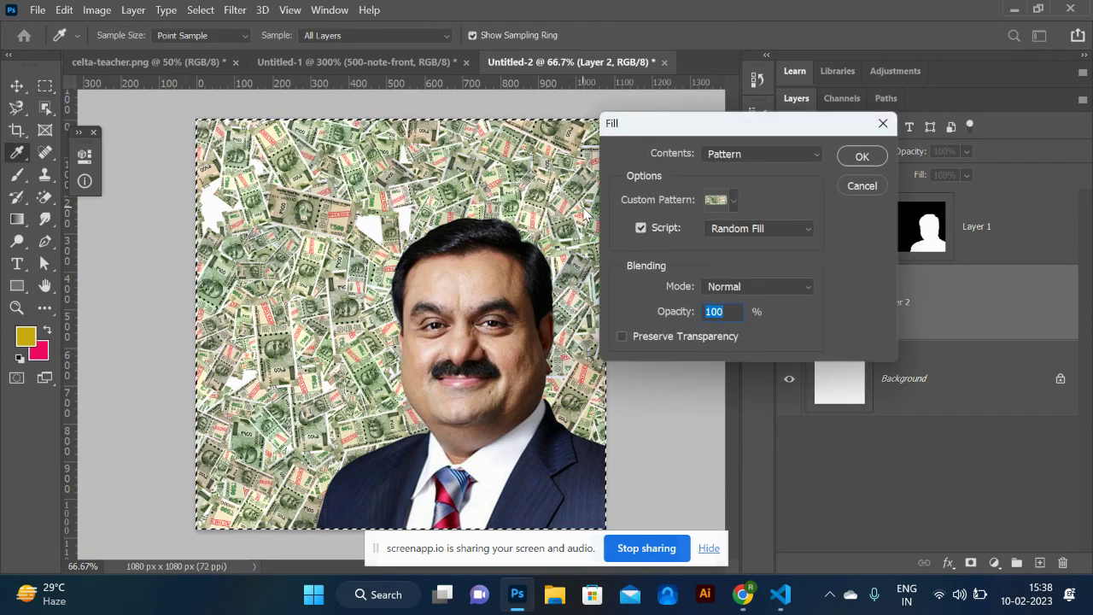
{"action": "key", "text": "Return"}
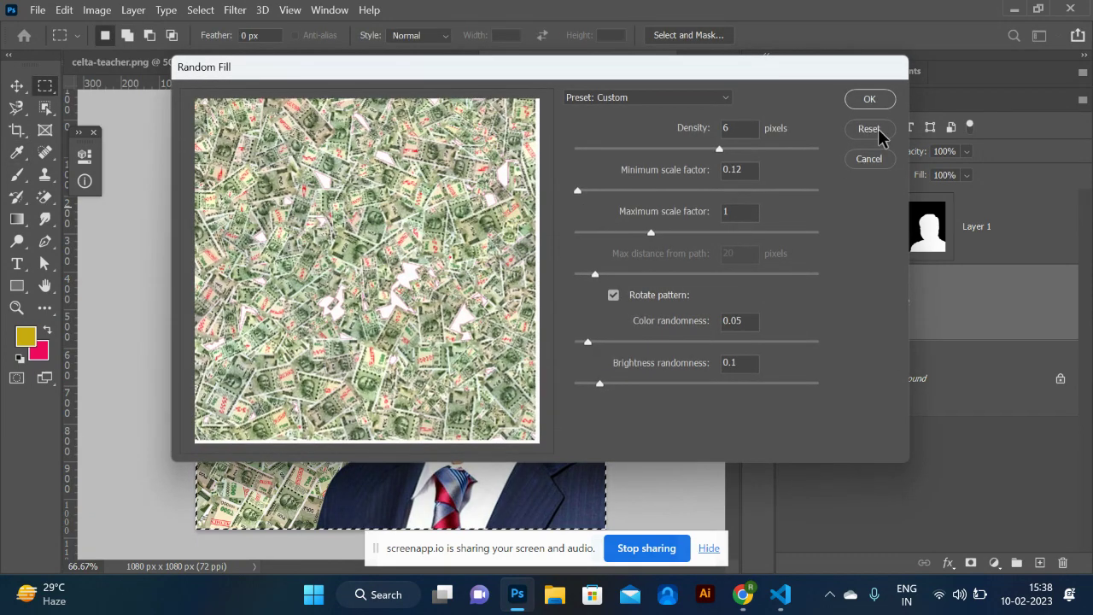
{"action": "left_click", "coordinate": [870, 100]}
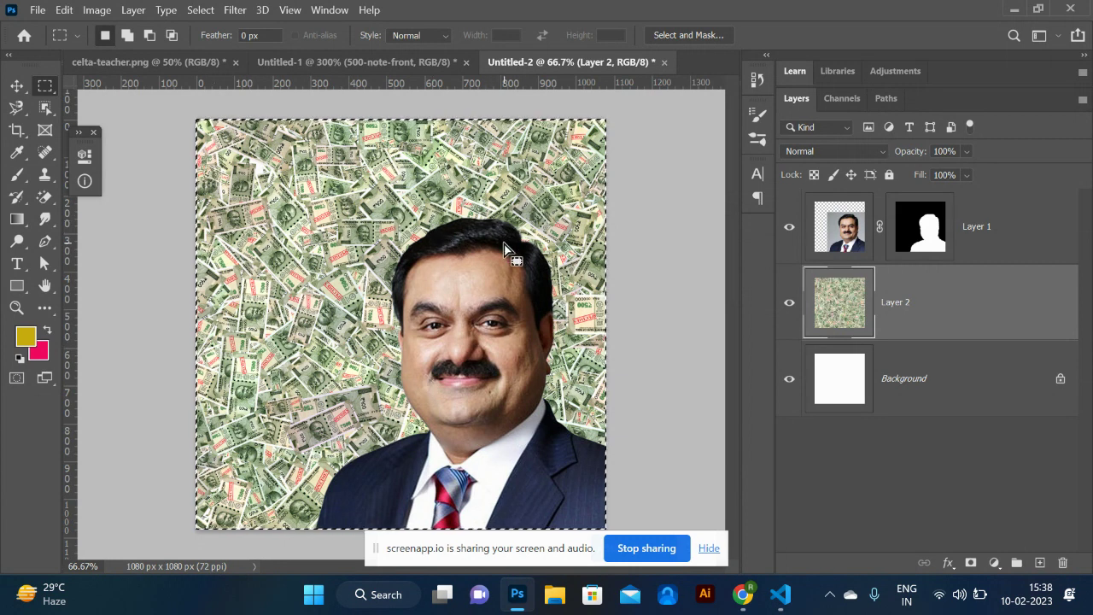
{"action": "key", "text": "ctrl+d"}
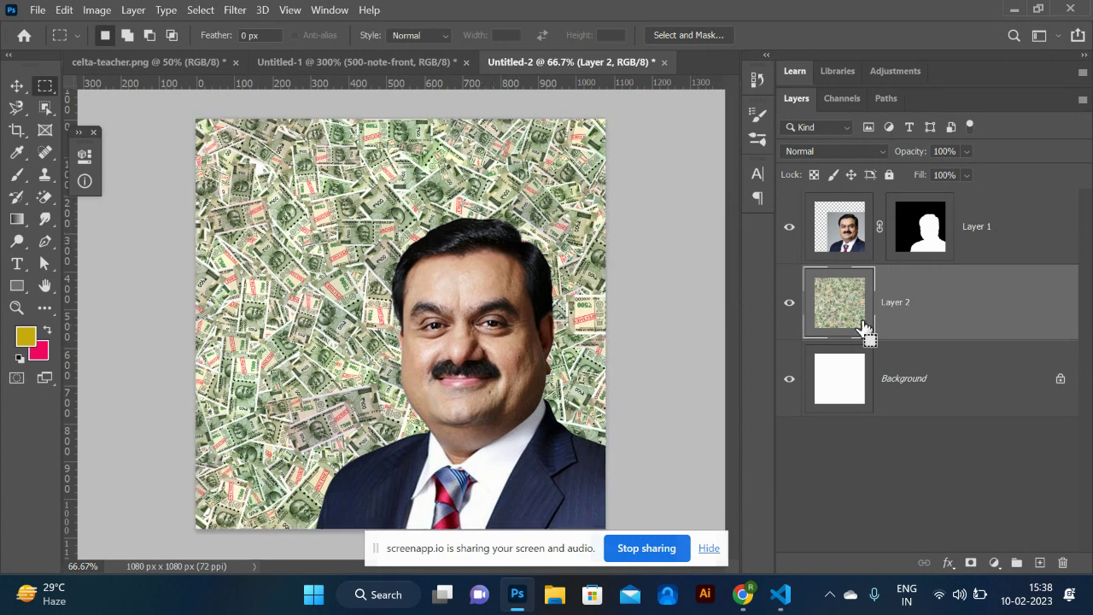
- Enlarge the 500 rupee note pattern layer well beyond the canvas edges with Free Transform
{"action": "key", "text": "ctrl+t"}
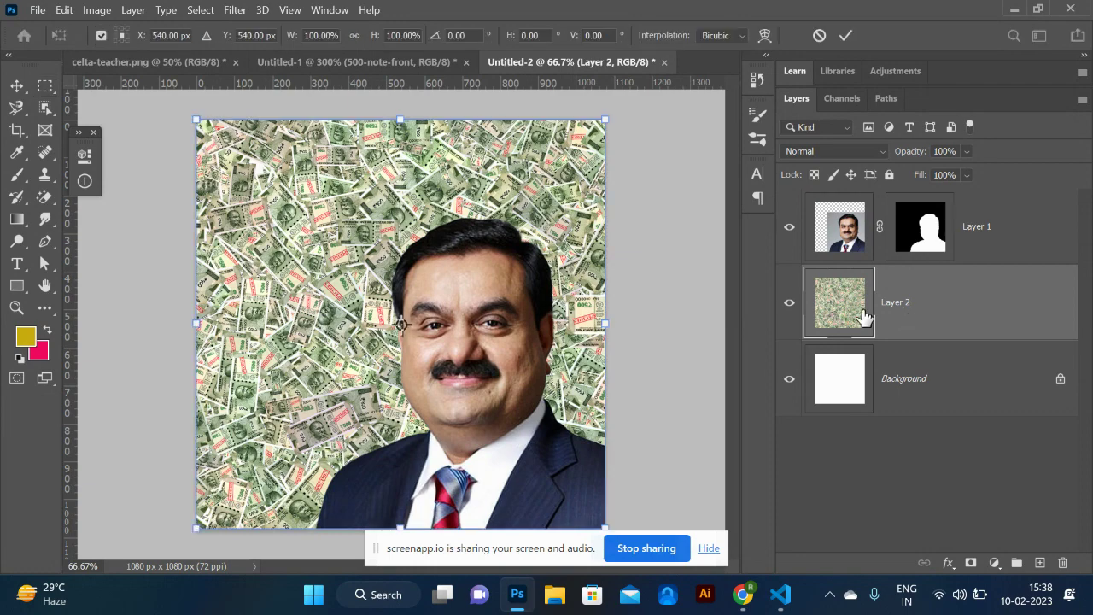
{"action": "left_click_drag", "start_coordinate": [609, 112], "coordinate": [880, 8]}
{"action": "key", "text": "Return"}
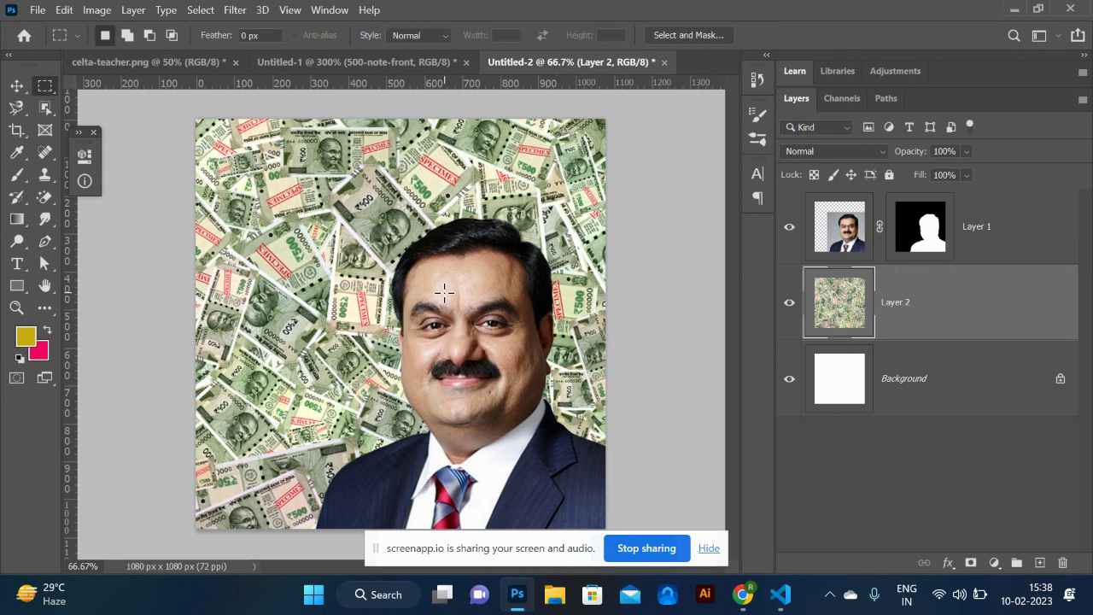
- Scale the portrait layer to about 74% width and 72% height, anchored toward the canvas's lower-right corner
{"action": "left_click", "coordinate": [17, 85]}
{"action": "left_click", "coordinate": [499, 438]}
{"action": "key", "text": "ctrl+t"}
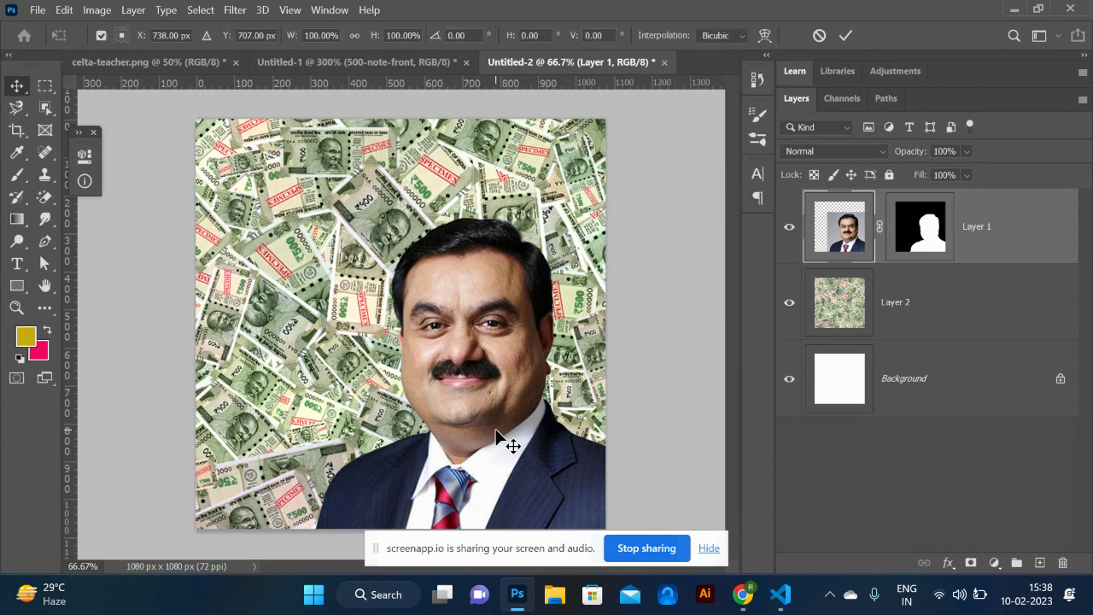
{"action": "left_click_drag", "start_coordinate": [298, 205], "coordinate": [392, 314]}
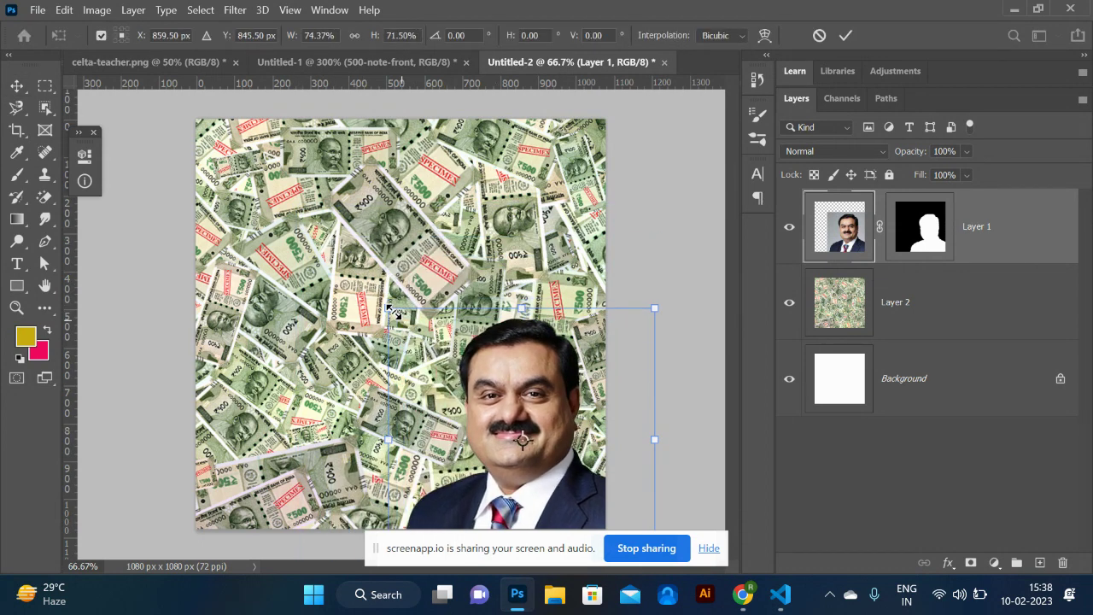
{"action": "key", "text": "Return"}
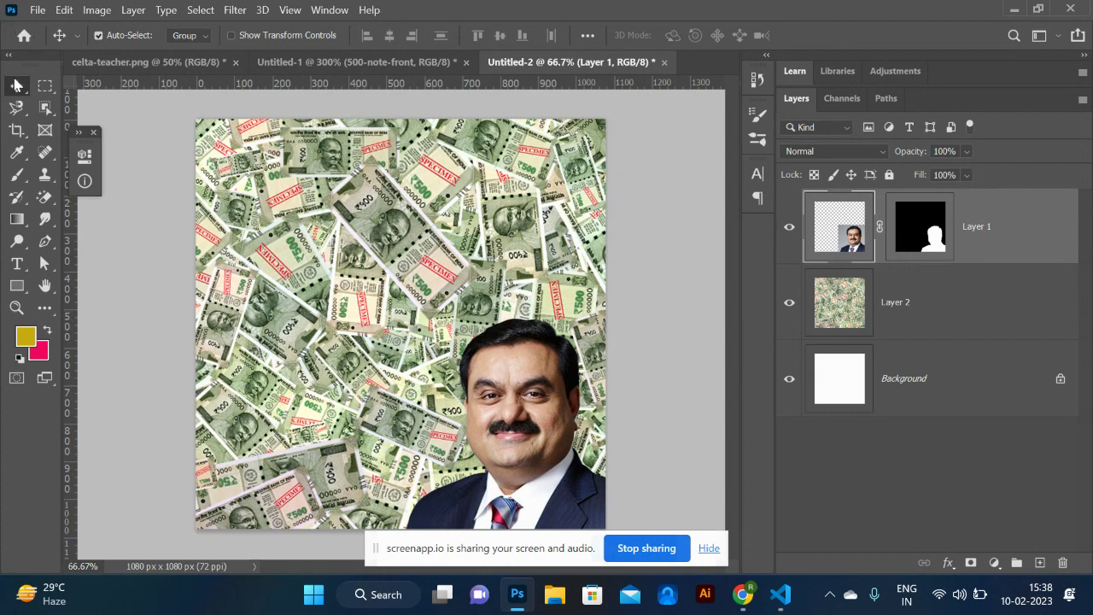
- Reposition the enlarged note pattern behind the portrait, keeping the whole canvas covered
{"action": "key", "text": "alt+Tab"}
{"action": "key", "text": "alt+Tab"}
{"action": "left_click_drag", "start_coordinate": [460, 261], "coordinate": [320, 367]}
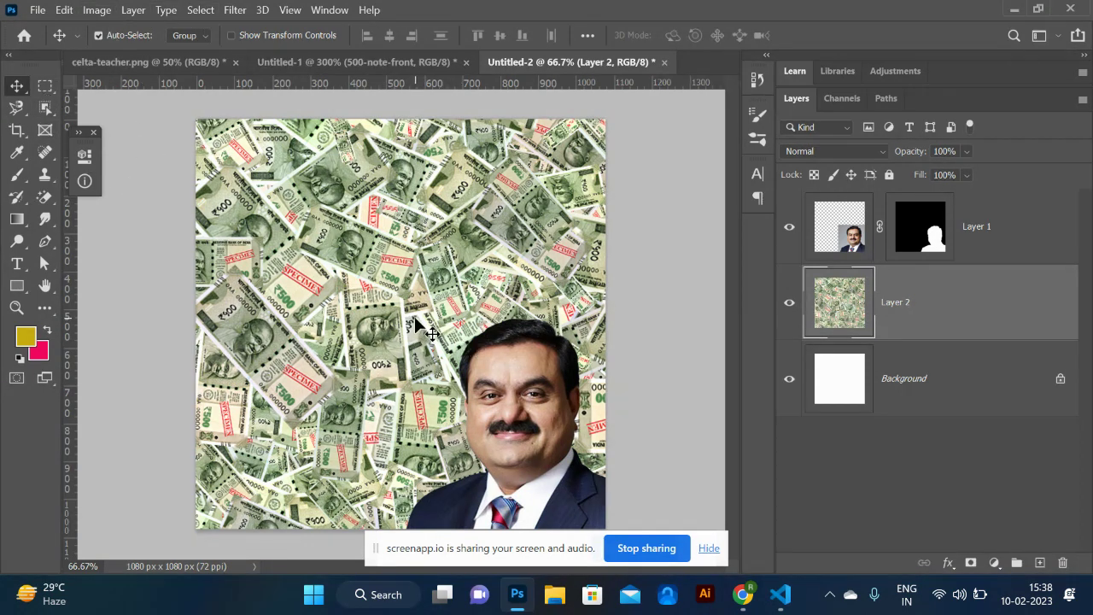
{"action": "left_click_drag", "start_coordinate": [416, 318], "coordinate": [445, 328]}
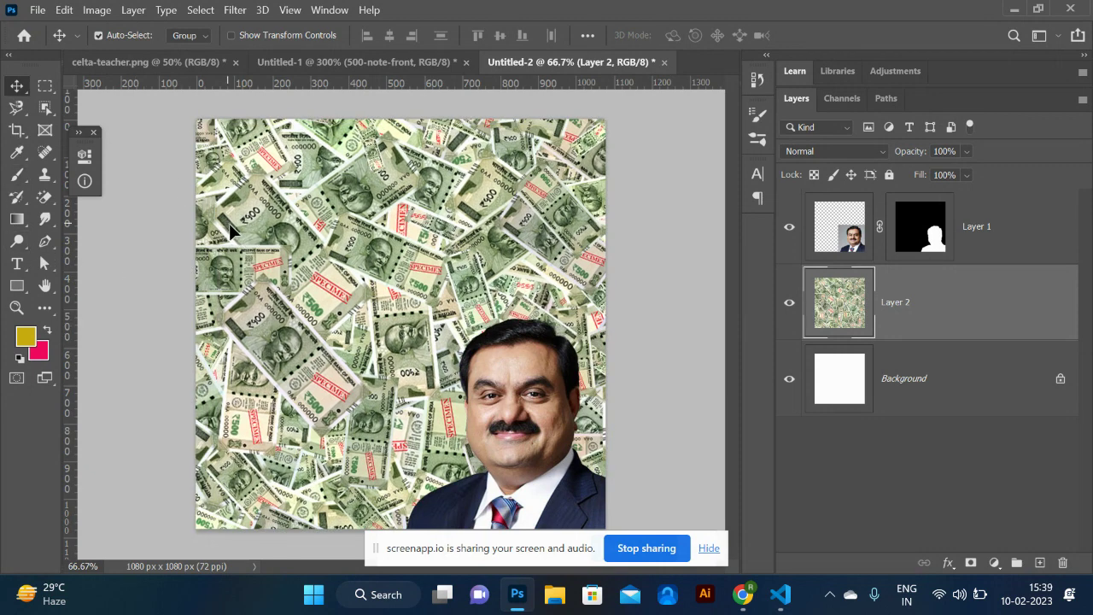
{"action": "left_click_drag", "start_coordinate": [230, 231], "coordinate": [248, 198]}
- Delete the note pattern layer and the portrait layer, leaving only the Background
{"action": "key", "text": "Delete"}
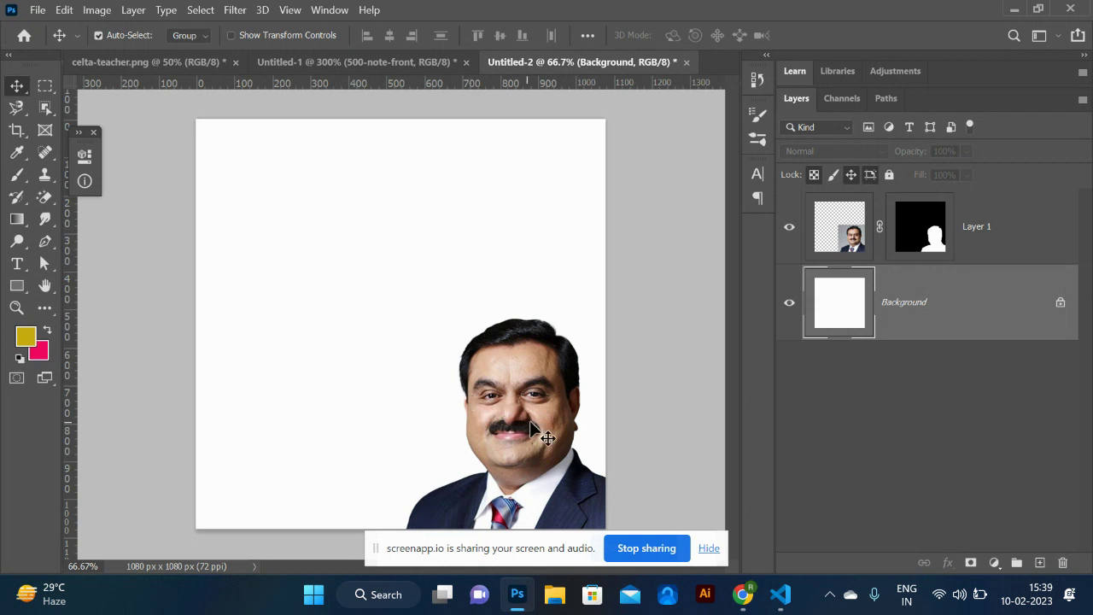
{"action": "left_click", "coordinate": [531, 430]}
{"action": "key", "text": "Delete"}
- Switch to Chrome and open pixabay.com in the tab showing the Delhivery logo
{"action": "key", "text": "alt+Tab"}
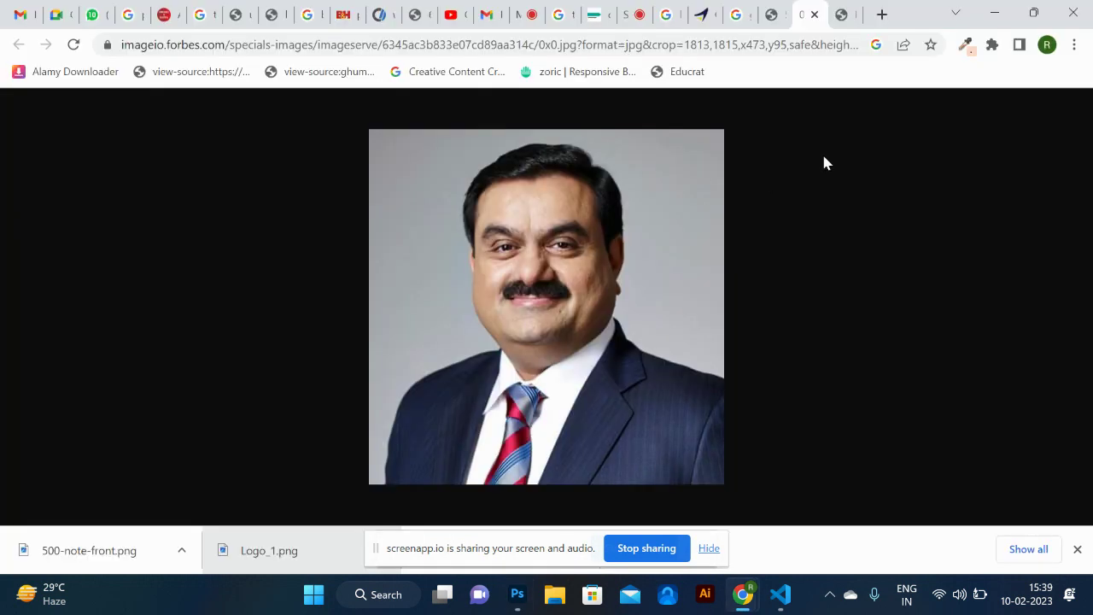
{"action": "left_click", "coordinate": [844, 15]}
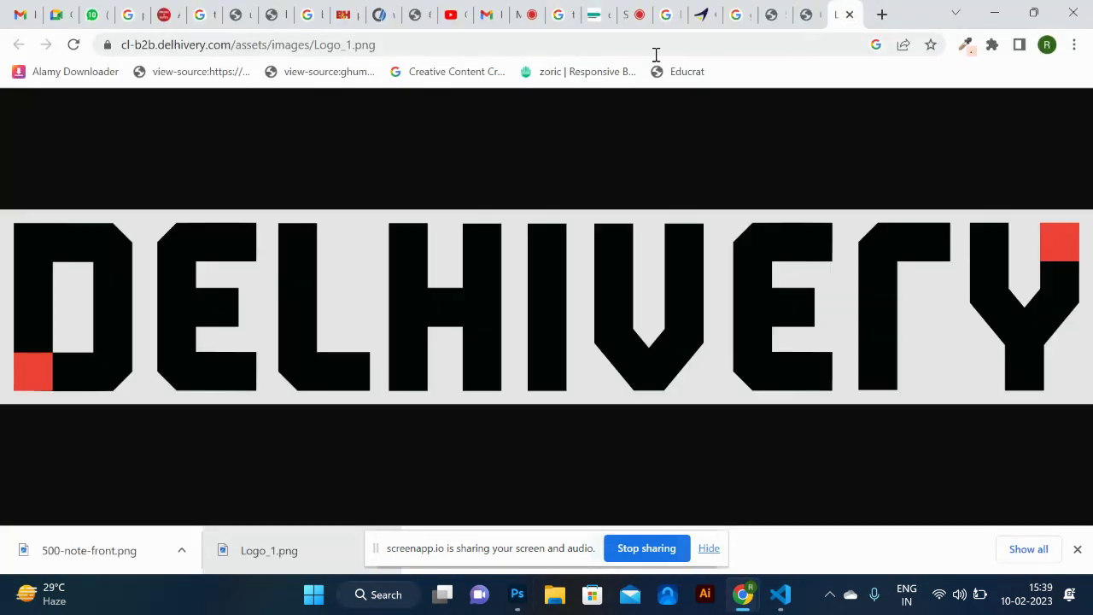
{"action": "left_click", "coordinate": [647, 44]}
{"action": "key", "text": "BackSpace"}
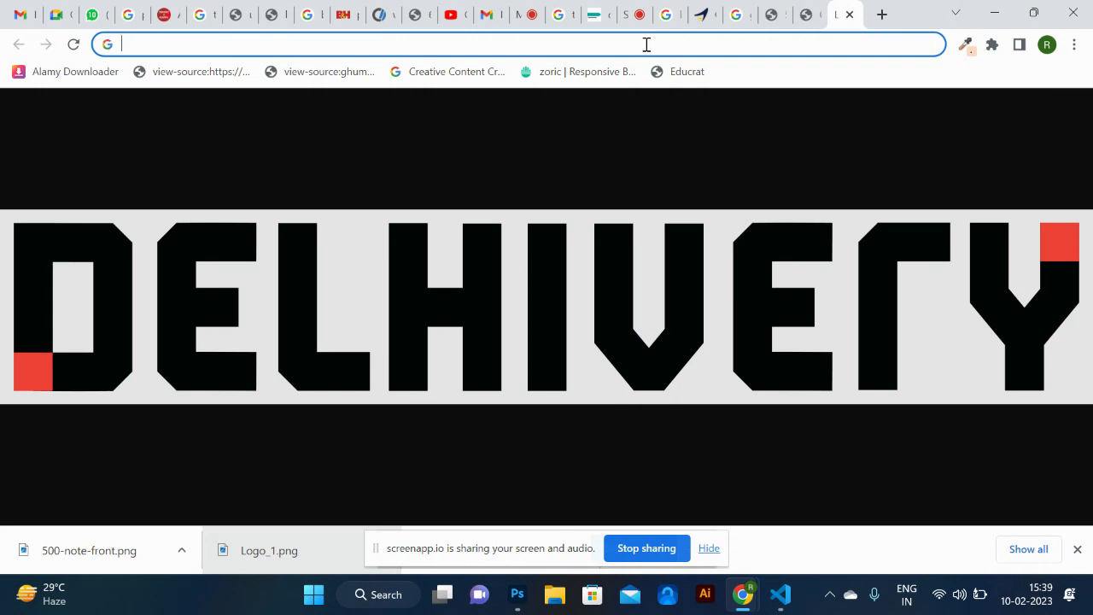
{"action": "type", "text": "co"}
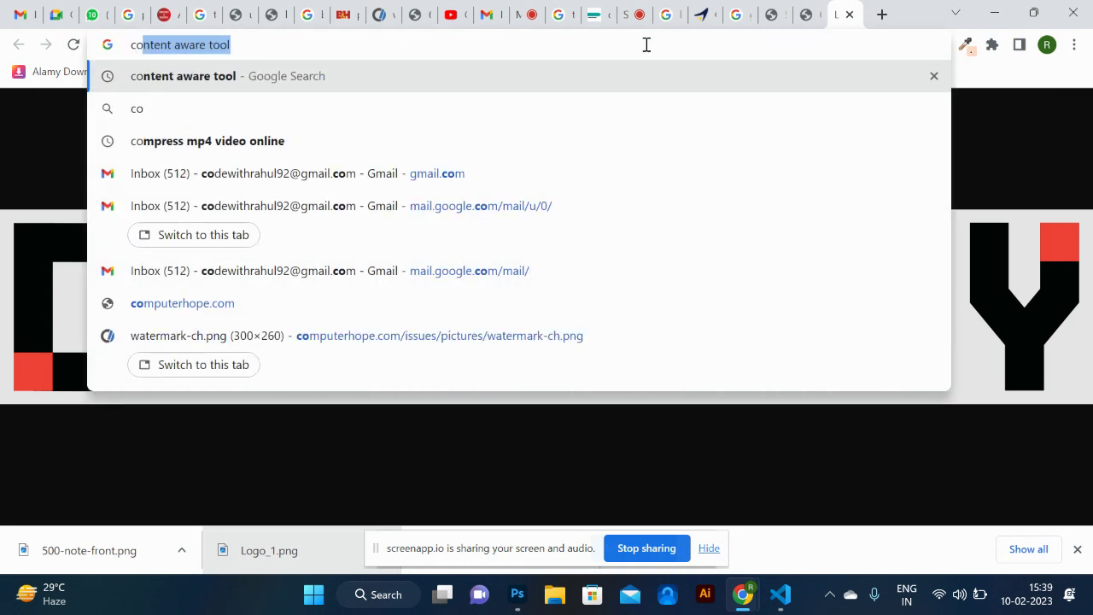
{"action": "key", "text": "BackSpace"}
{"action": "key", "text": "BackSpace"}
{"action": "key", "text": "BackSpace"}
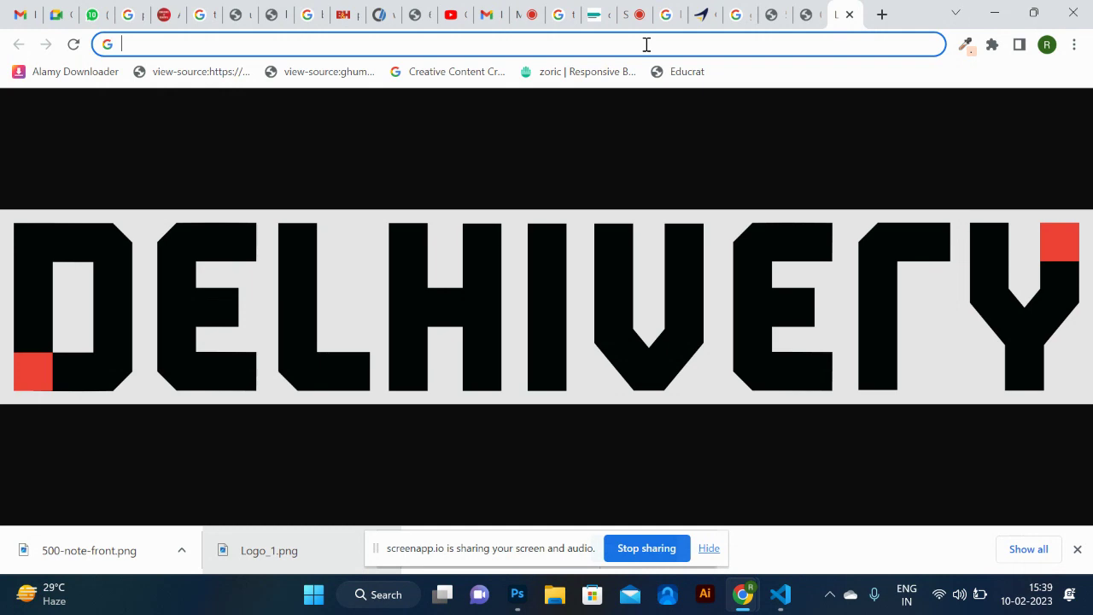
{"action": "type", "text": "p"}
{"action": "key", "text": "BackSpace"}
{"action": "key", "text": "BackSpace"}
{"action": "type", "text": "pi"}
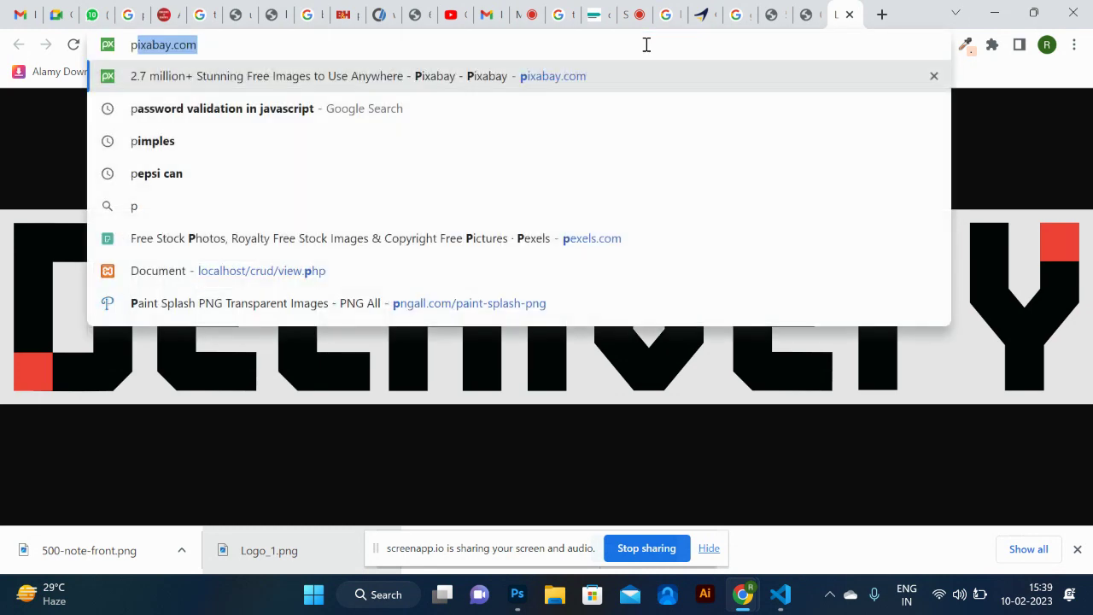
{"action": "key", "text": "Return"}
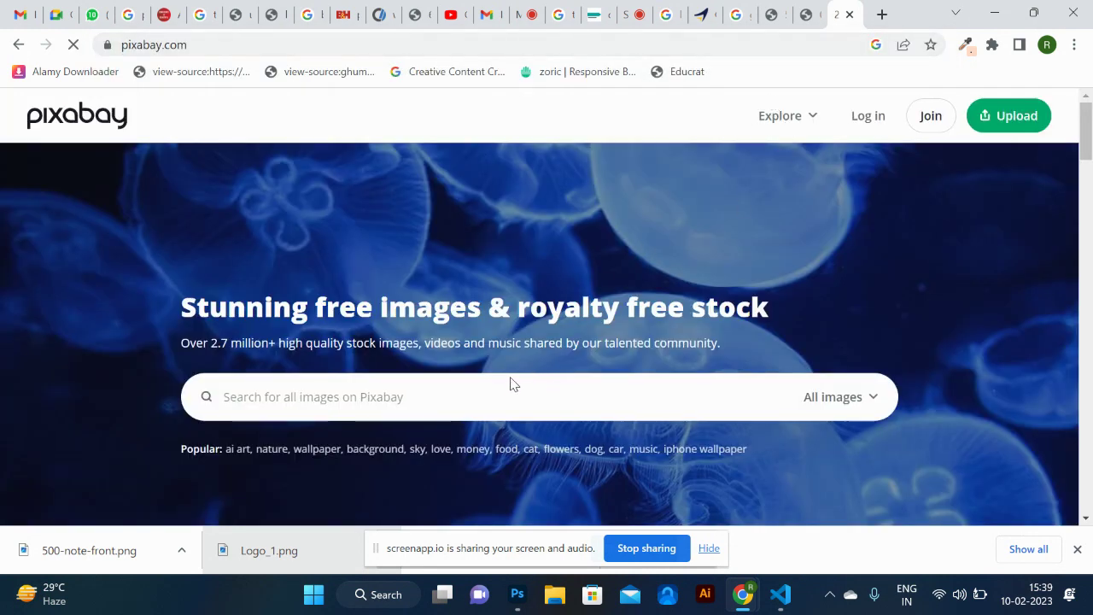
- Search Pixabay for "girl" and open the portrait photo of the woman in the white knit sweater
{"action": "left_click", "coordinate": [469, 409]}
{"action": "type", "text": "girl"}
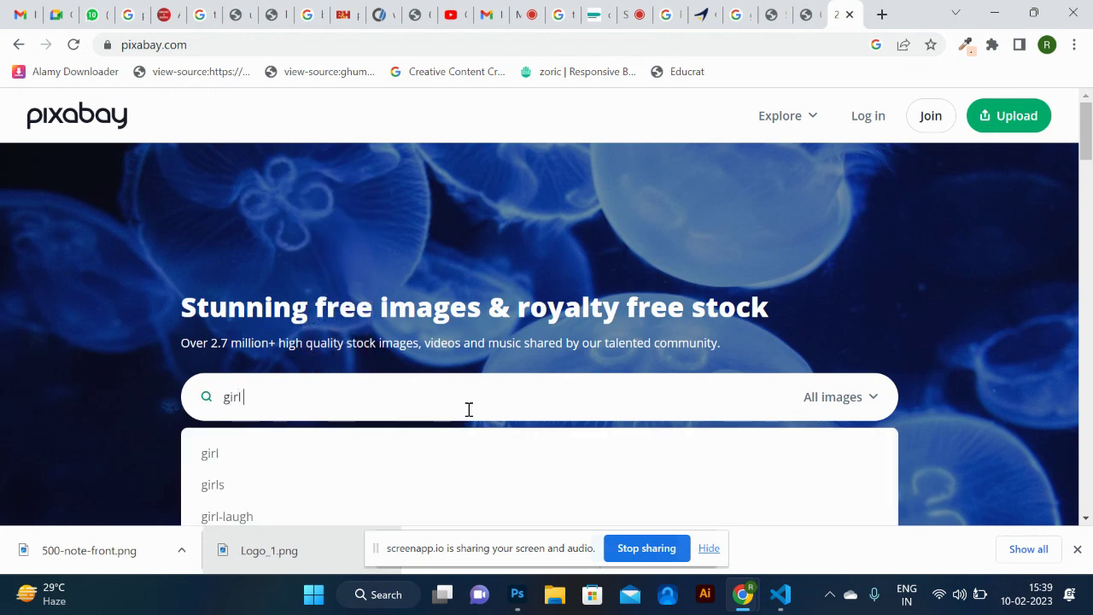
{"action": "key", "text": "Return"}
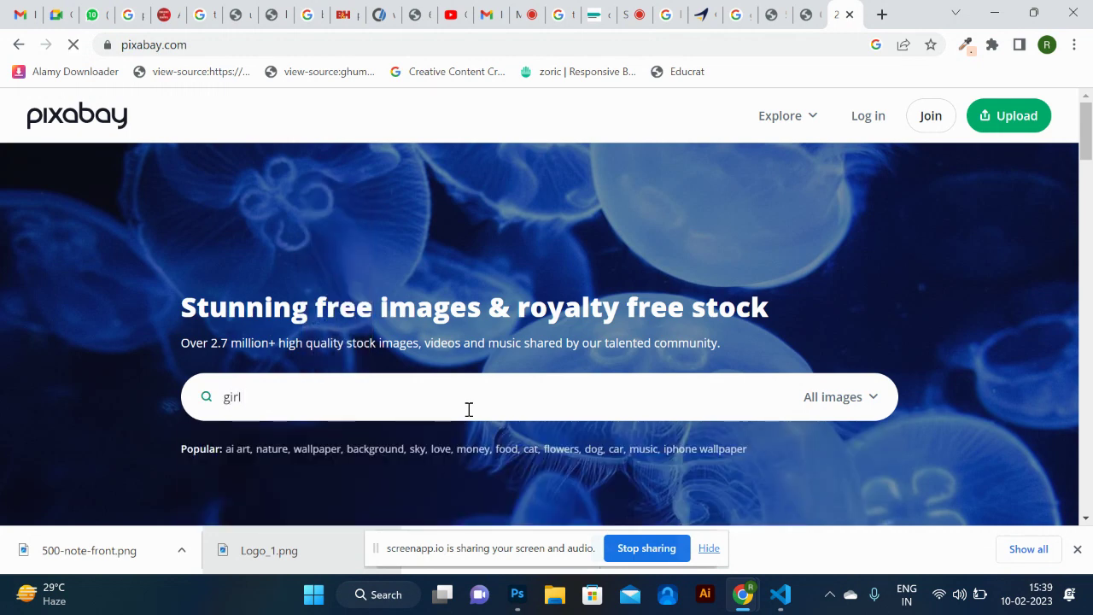
{"action": "scroll", "coordinate": [584, 373], "scroll_direction": "down", "scroll_amount": 4}
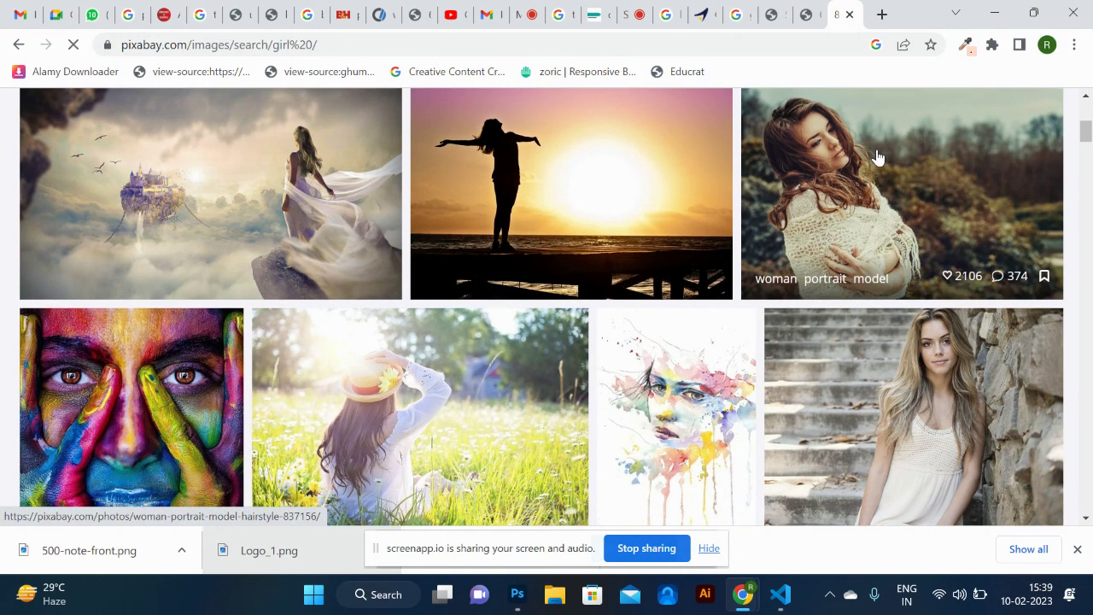
{"action": "left_click", "coordinate": [877, 158]}
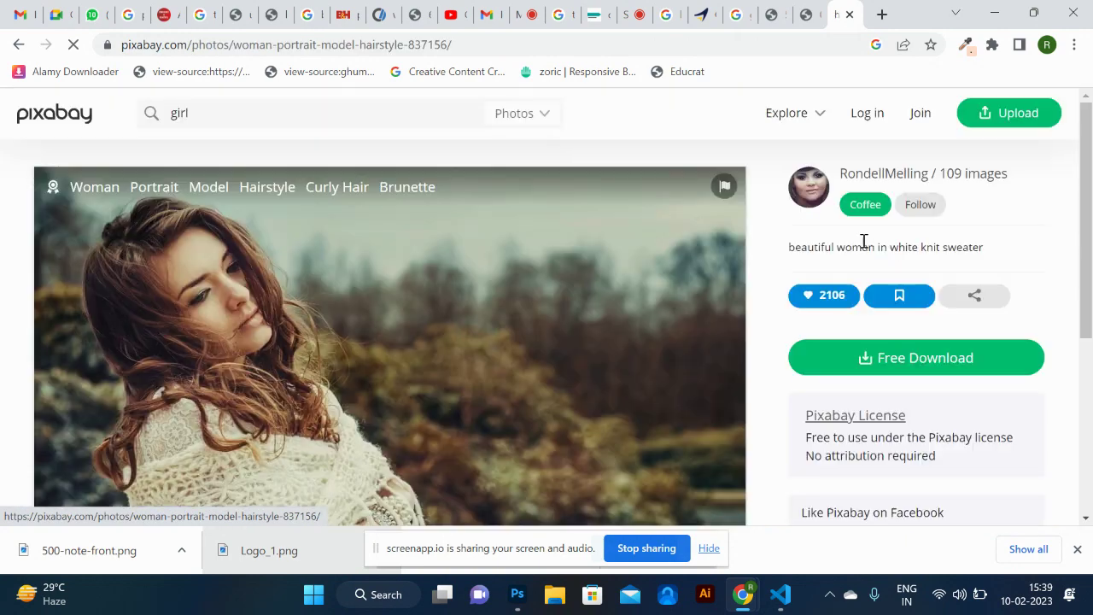
- Open the woman's photo on its own in a new browser tab and copy the image
{"action": "right_click", "coordinate": [425, 334]}
{"action": "left_click", "coordinate": [498, 353]}
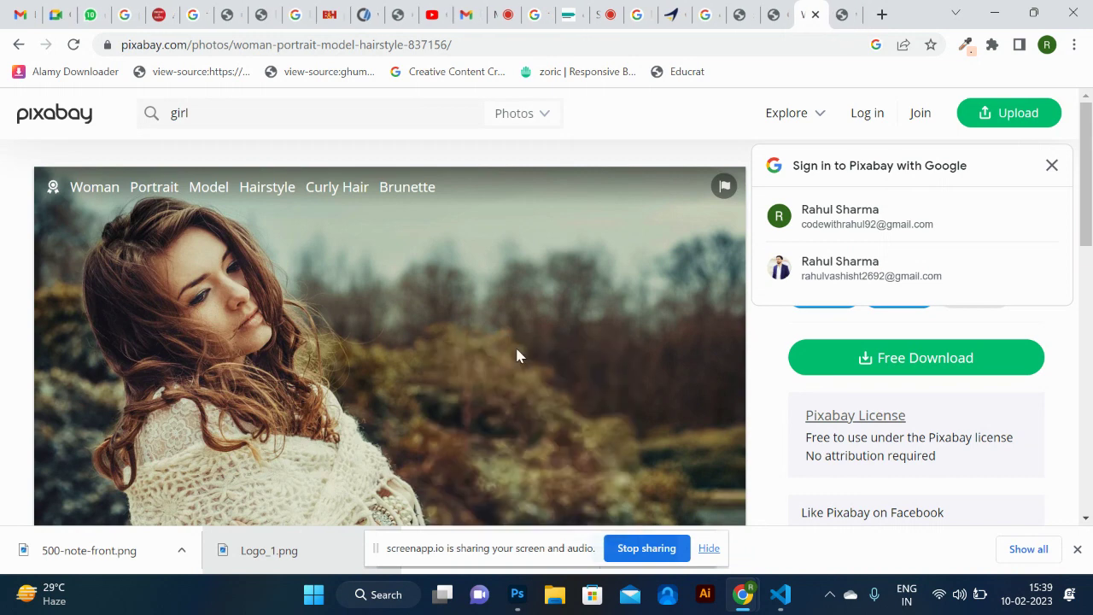
{"action": "left_click", "coordinate": [843, 15]}
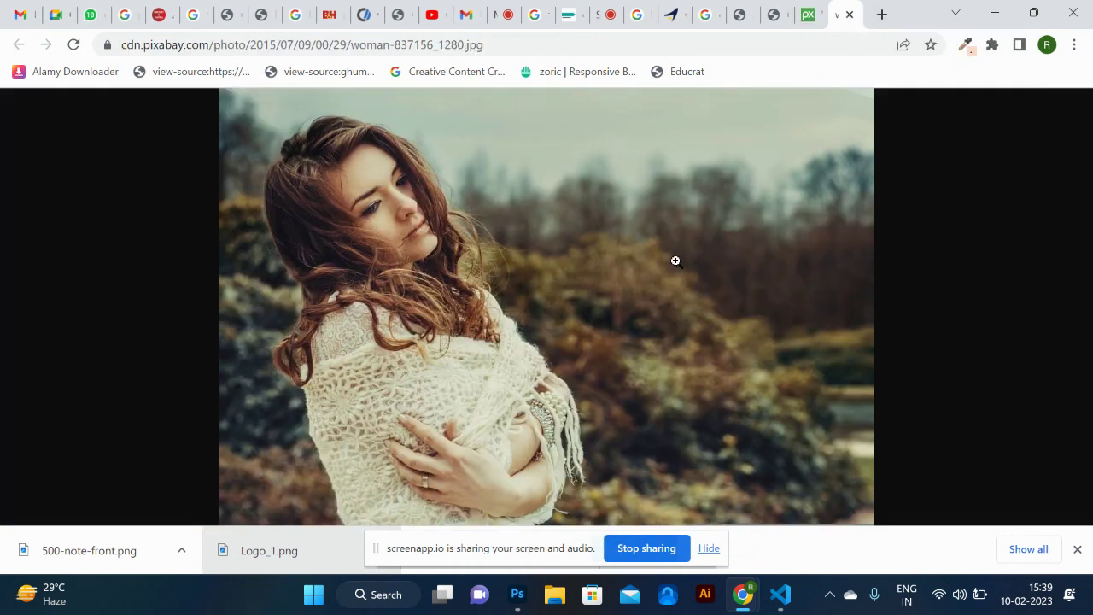
{"action": "right_click", "coordinate": [518, 258]}
{"action": "left_click", "coordinate": [585, 317]}
- Switch to Photoshop, create a new 416 x 416 px document and paste the copied photo into it
{"action": "key", "text": "alt+Tab"}
{"action": "key", "text": "ctrl+n"}
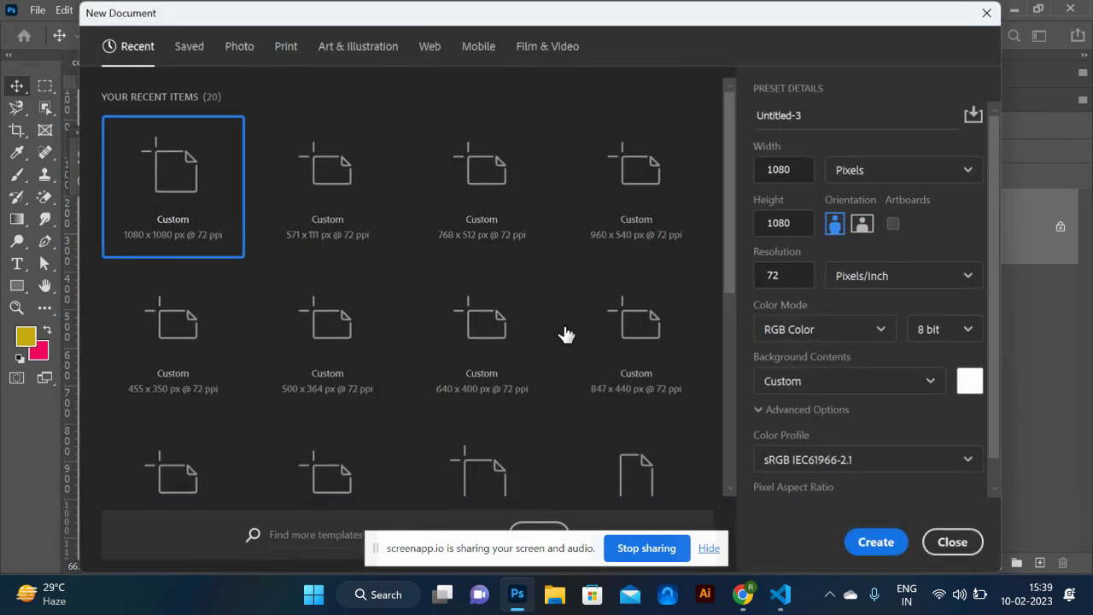
{"action": "key", "text": "Return"}
{"action": "key", "text": "ctrl+v"}
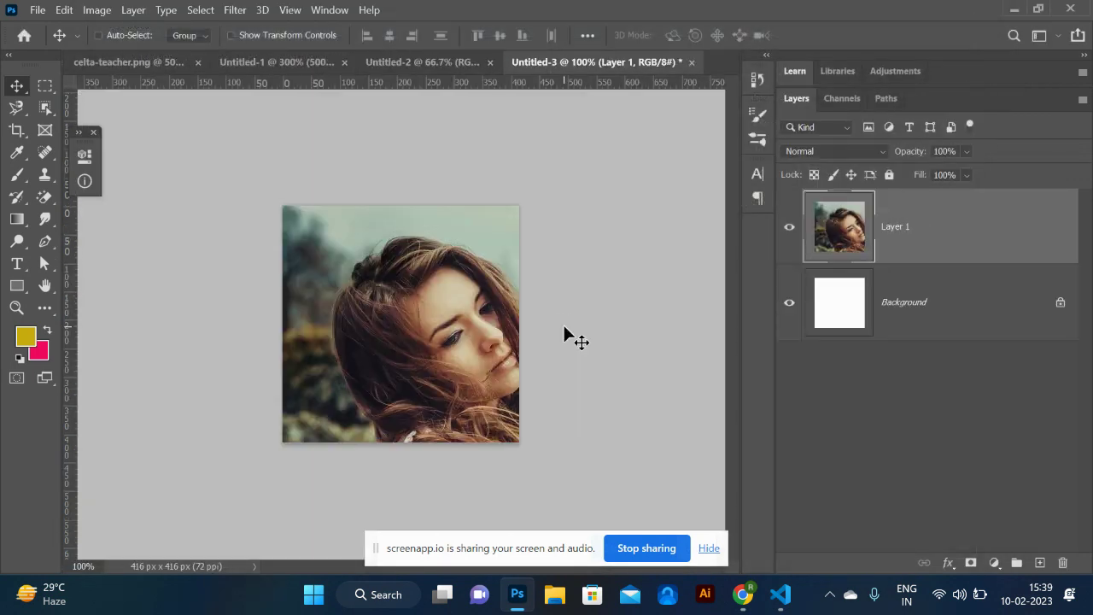
- Expand the canvas to the full extent of the pasted photo using Reveal All
{"action": "left_click", "coordinate": [99, 11]}
{"action": "mouse_move", "coordinate": [133, 10]}
{"action": "left_click", "coordinate": [127, 85]}
{"action": "left_click", "coordinate": [99, 10]}
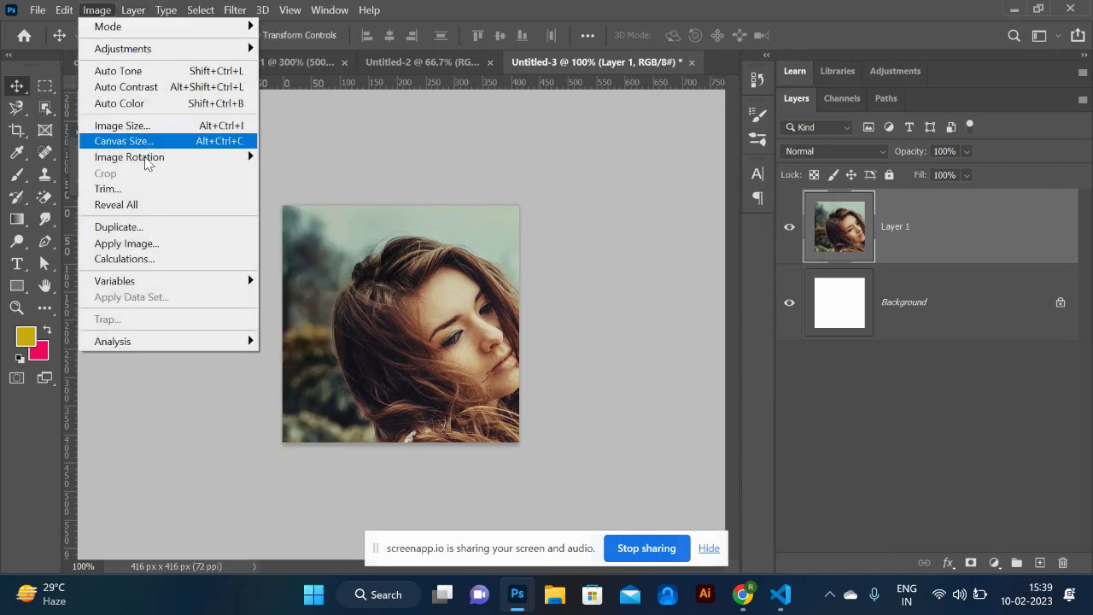
{"action": "left_click", "coordinate": [150, 207]}
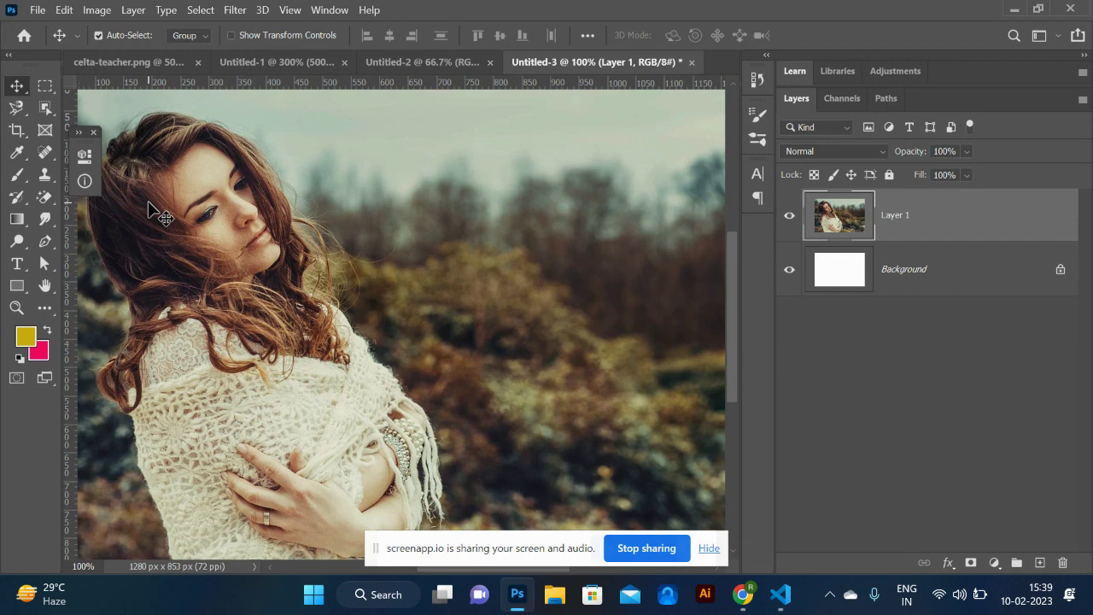
- Shift the photo layer slightly on the canvas, and undo the move
{"action": "key", "text": "ctrl+minus"}
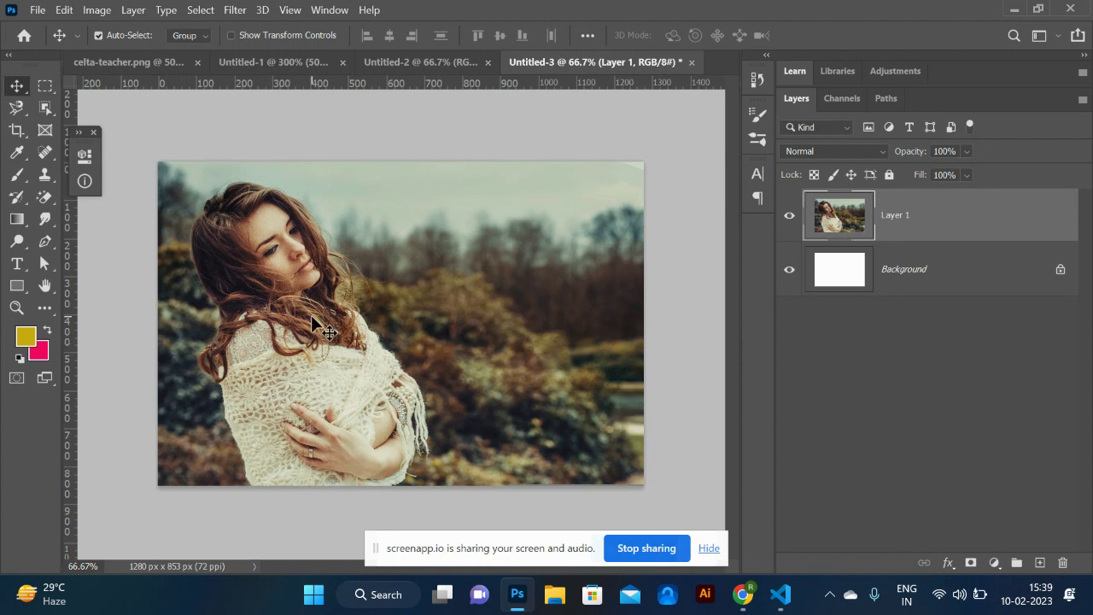
{"action": "mouse_move", "coordinate": [310, 321]}
{"action": "left_mouse_down"}
{"action": "mouse_move", "coordinate": [340, 275]}
{"action": "mouse_move", "coordinate": [322, 318]}
{"action": "left_mouse_up"}
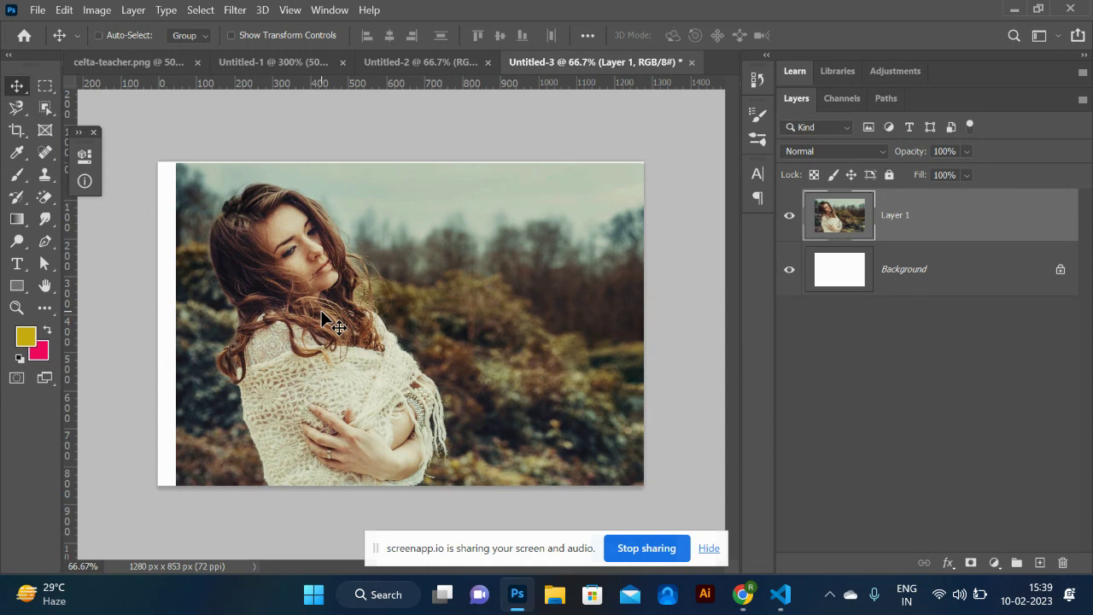
{"action": "key", "text": "ctrl+z"}
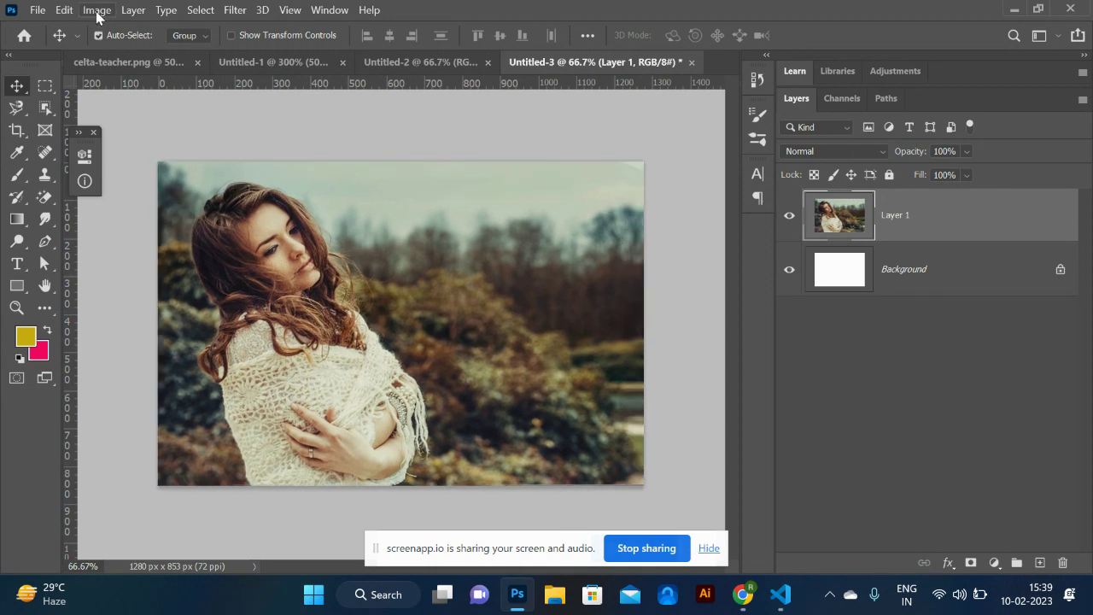
- Enable Preserve Details 2.0 Upscale and Use Modifier Keys Palette in the Technology Previews preferences
{"action": "key", "text": "ctrl+k"}
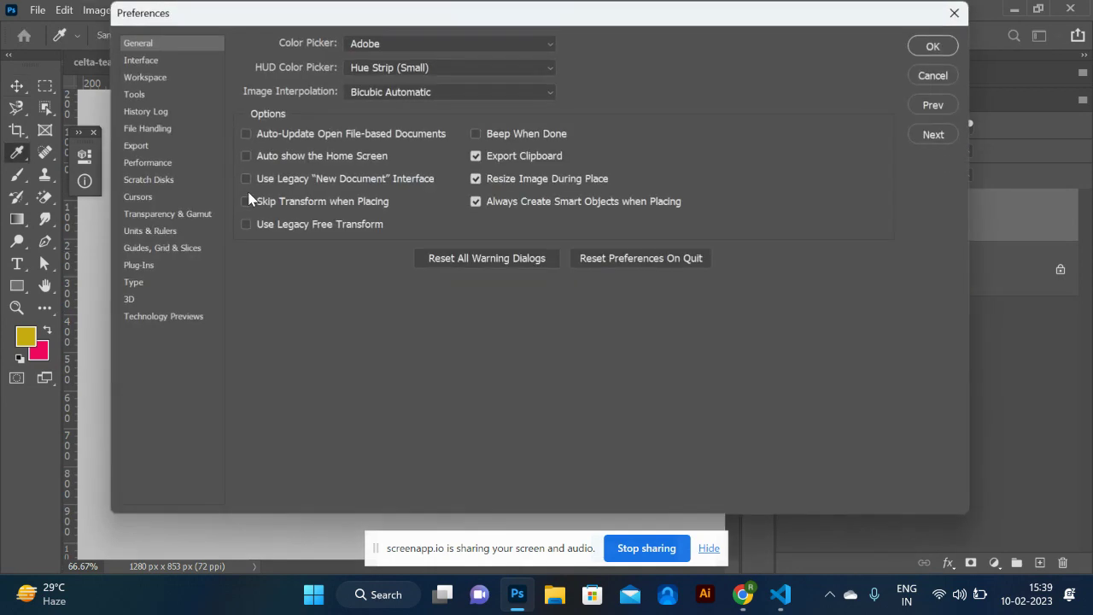
{"action": "left_click", "coordinate": [145, 324]}
{"action": "left_click", "coordinate": [247, 83]}
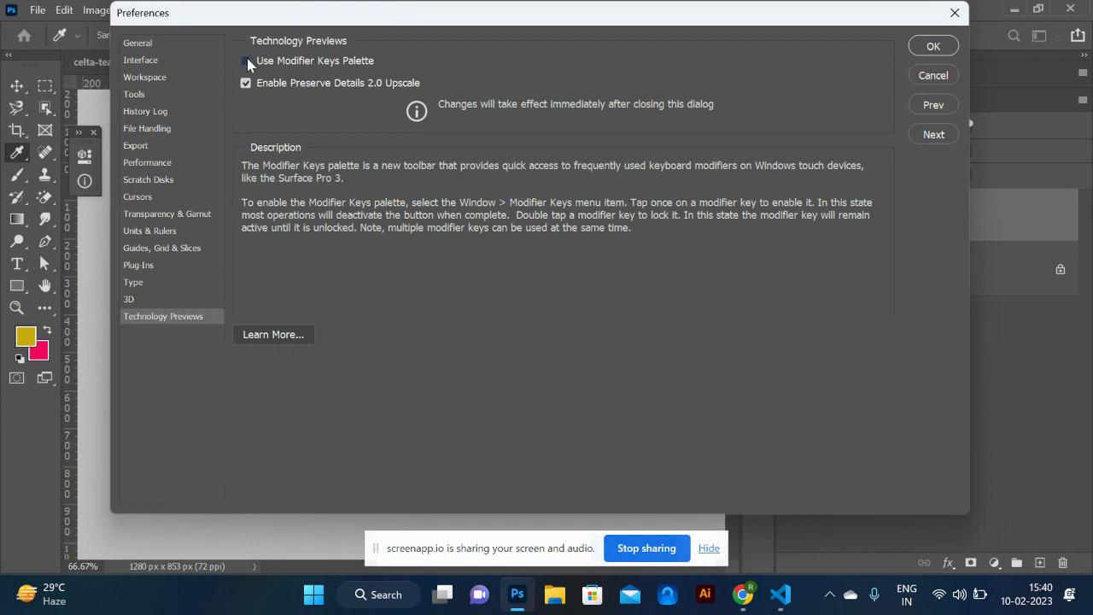
{"action": "left_click", "coordinate": [247, 60]}
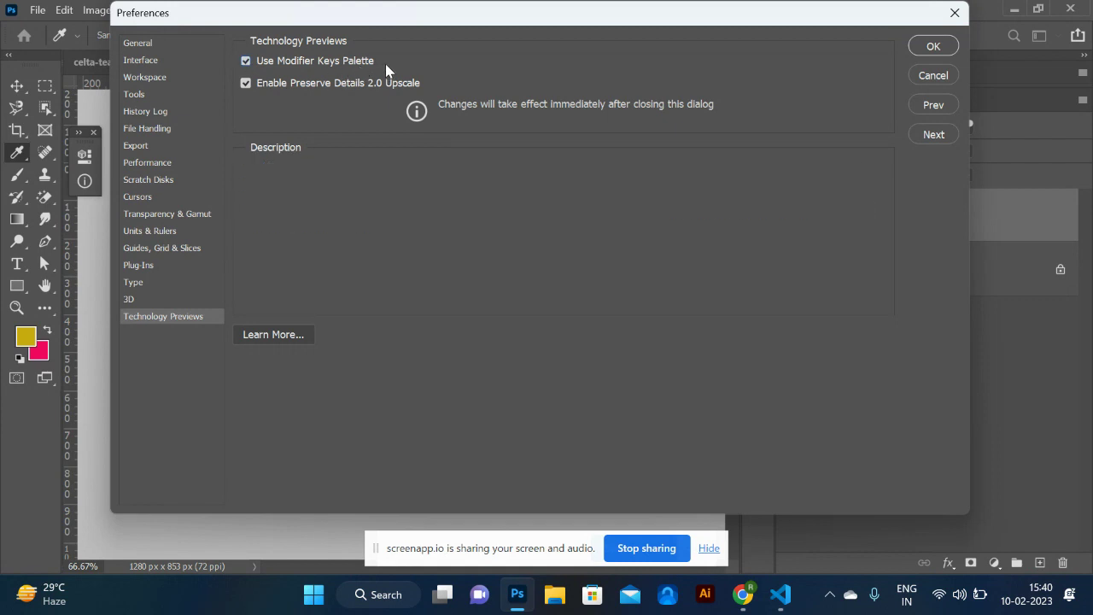
{"action": "left_click", "coordinate": [933, 46]}
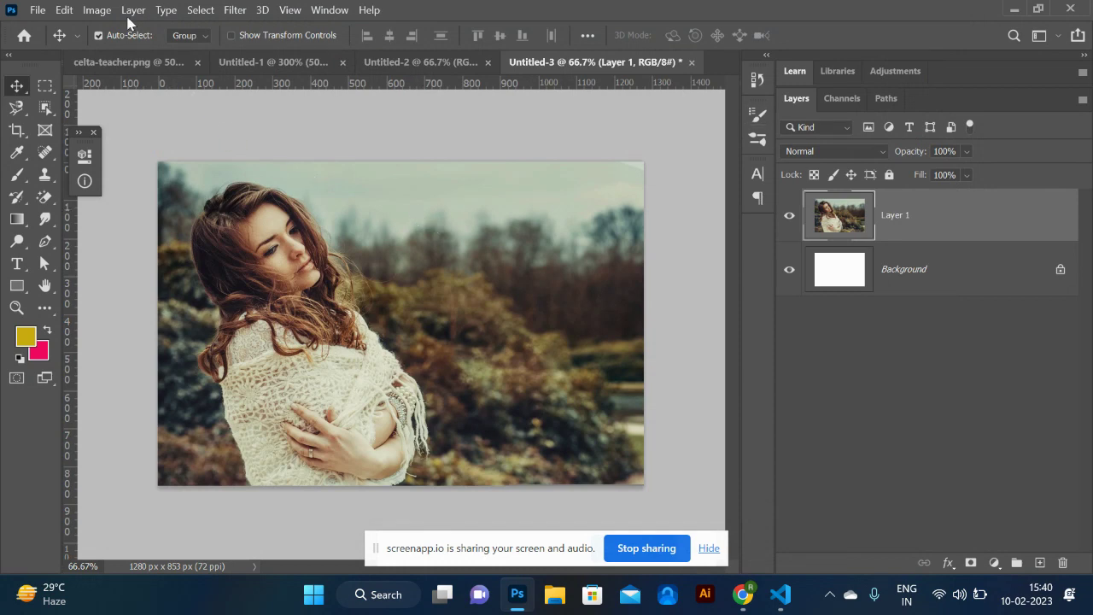
- Enlarge the image to 3000 px wide using Preserve Details 2.0 resampling, with a little noise reduction
{"action": "left_click", "coordinate": [97, 10]}
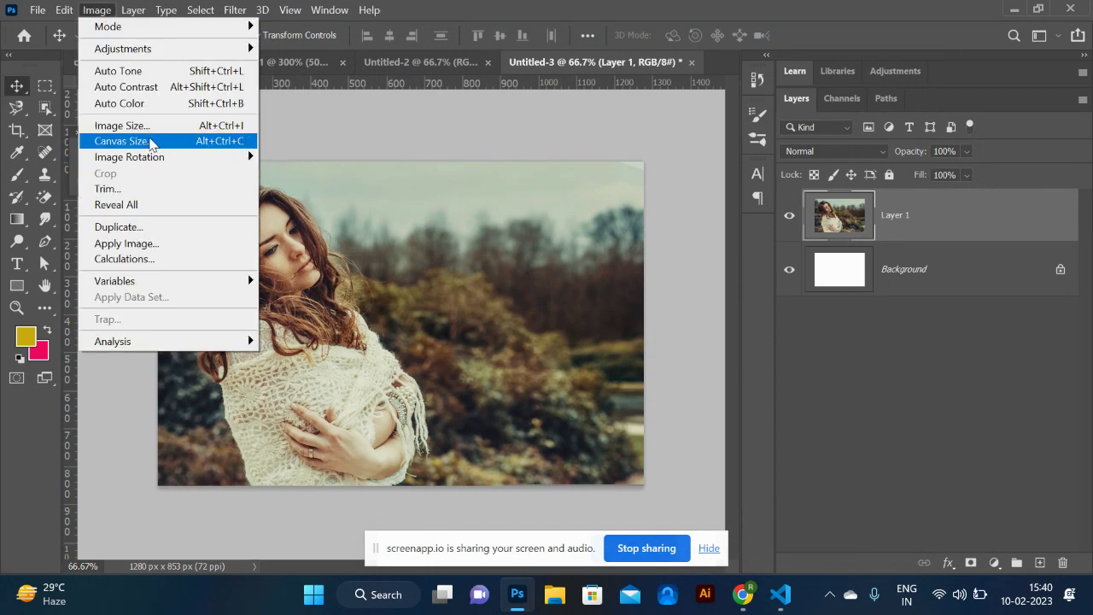
{"action": "left_click", "coordinate": [128, 126]}
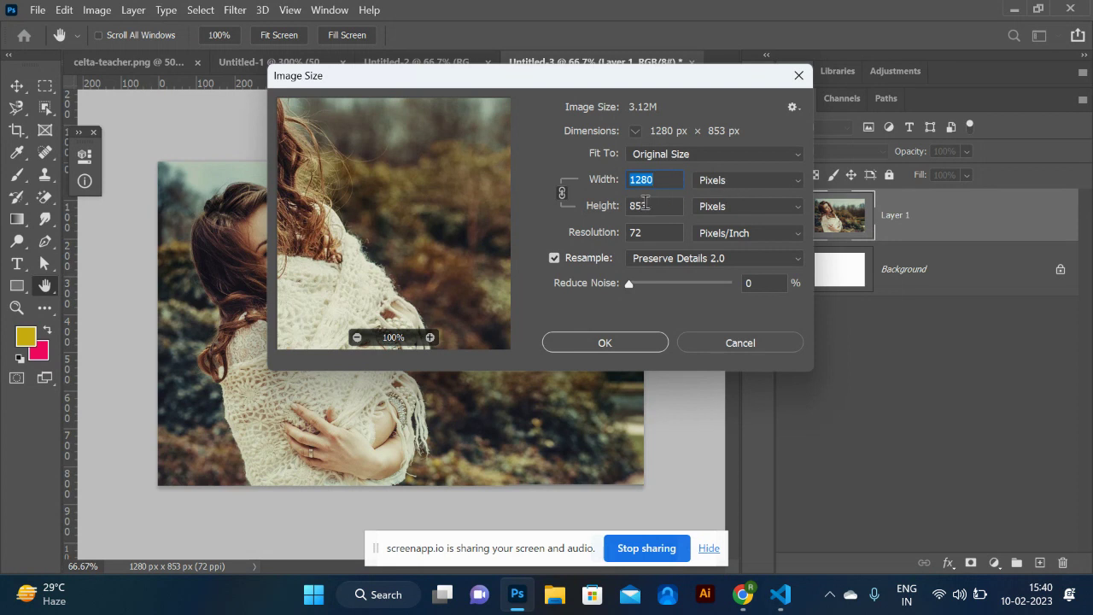
{"action": "double_click", "coordinate": [662, 183]}
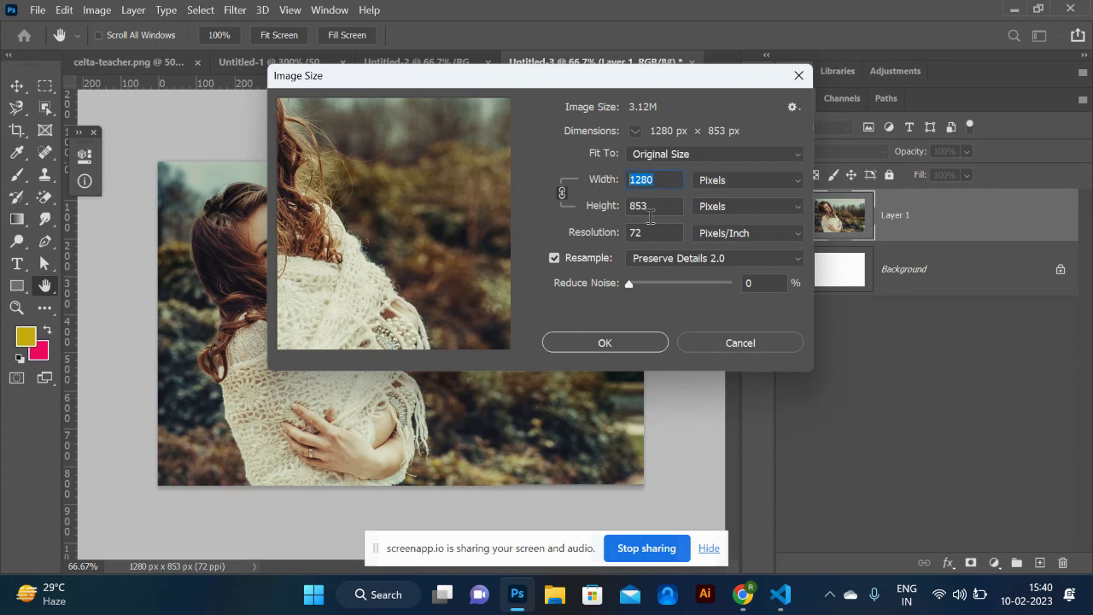
{"action": "type", "text": "3000"}
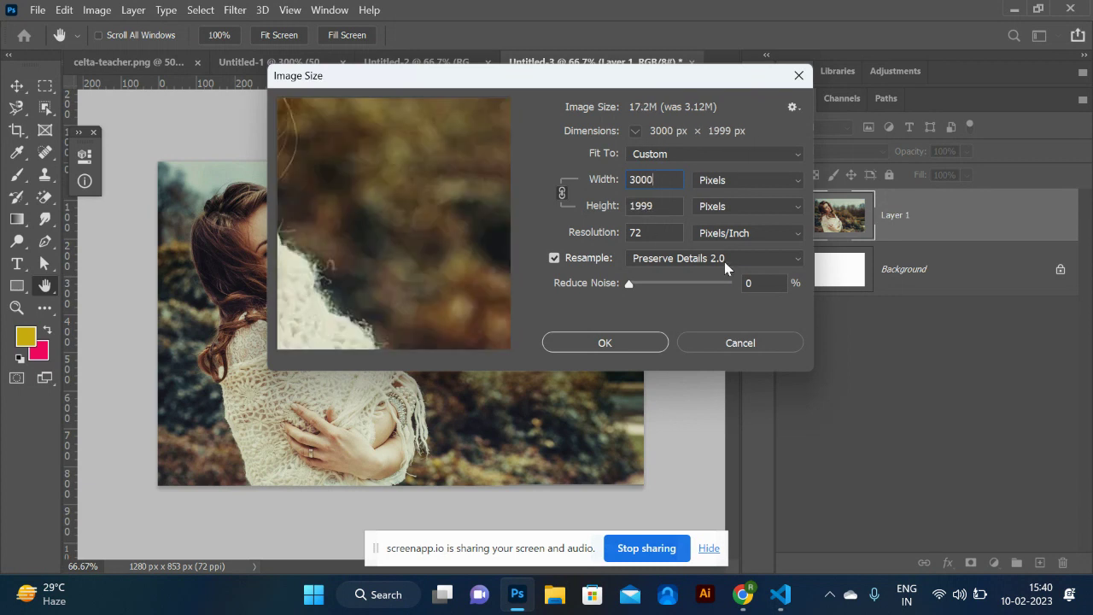
{"action": "left_click", "coordinate": [724, 260]}
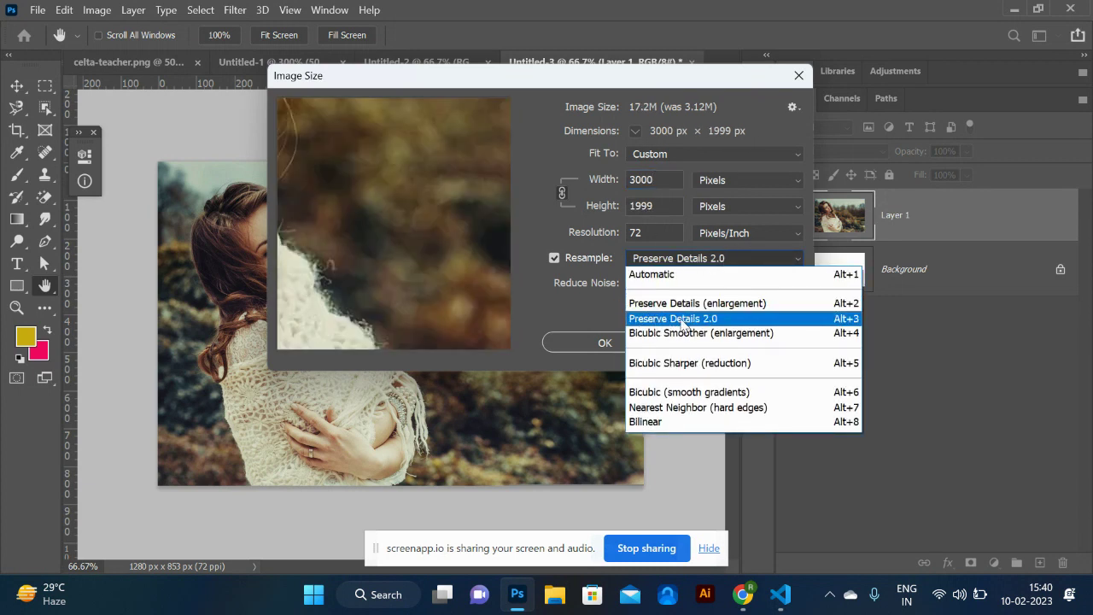
{"action": "left_click", "coordinate": [672, 319]}
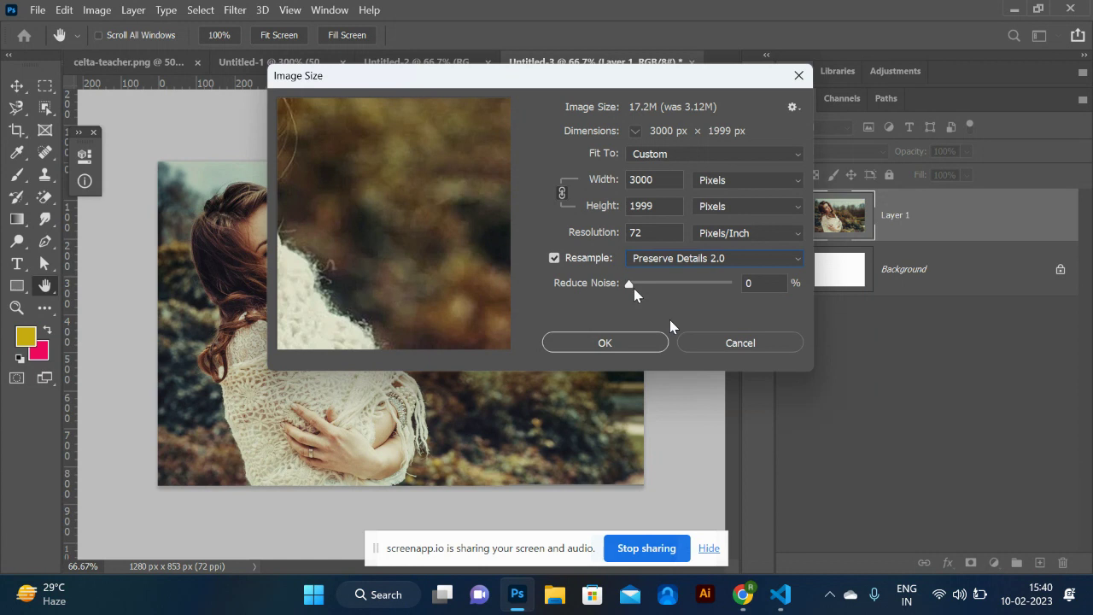
{"action": "mouse_move", "coordinate": [632, 288]}
{"action": "left_mouse_down"}
{"action": "mouse_move", "coordinate": [668, 287]}
{"action": "mouse_move", "coordinate": [642, 288]}
{"action": "left_mouse_up"}
{"action": "left_click", "coordinate": [640, 344]}
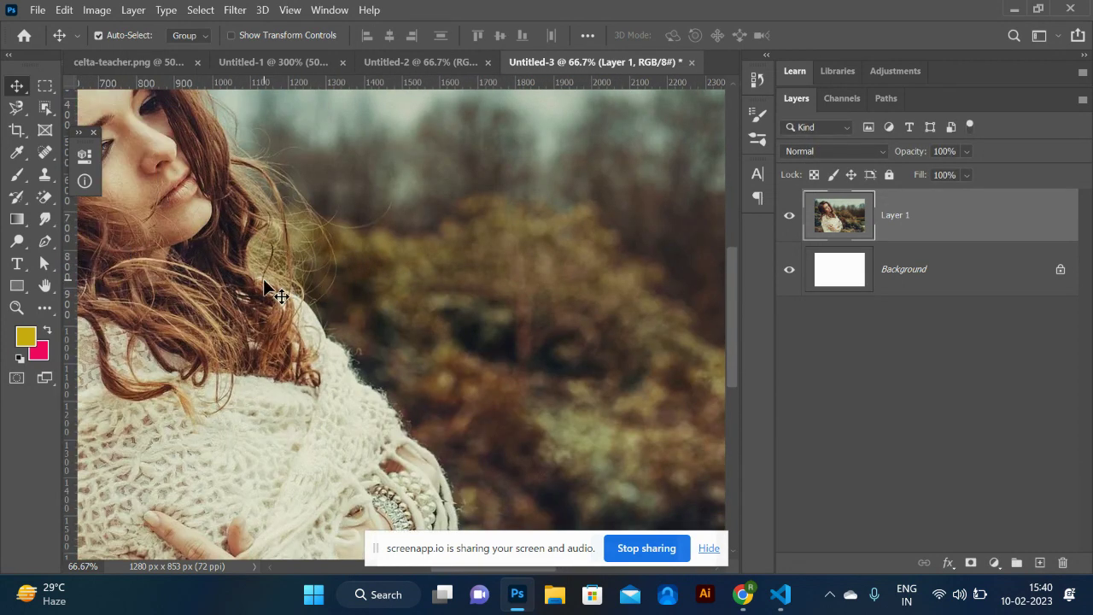
- Examine the enlarged photo's hair, face and shawl detail at magnifications up to 200%
{"action": "key", "text": "ctrl+minus"}
{"action": "key", "text": "ctrl+minus"}
{"action": "key", "text": "ctrl+minus"}
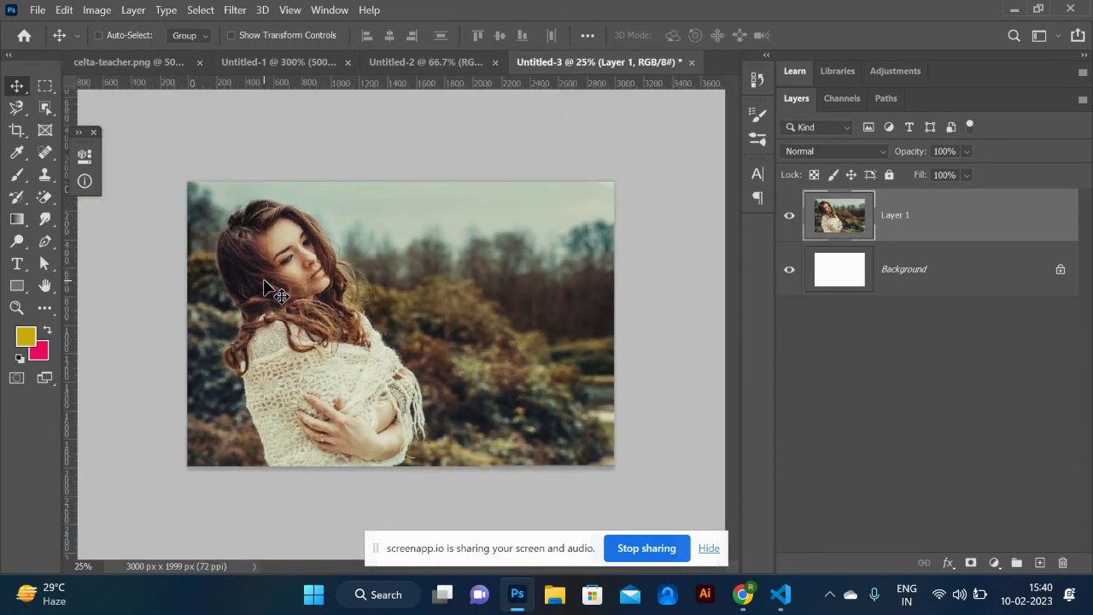
{"action": "key", "text": "ctrl+plus"}
{"action": "key", "text": "ctrl+plus"}
{"action": "key", "text": "ctrl+plus"}
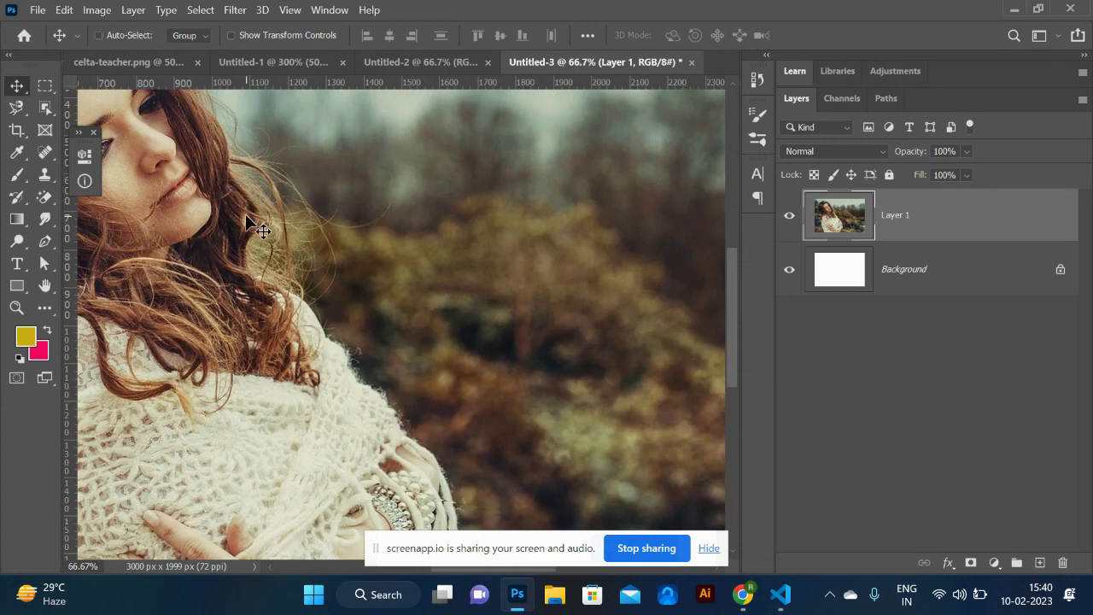
{"action": "scroll", "coordinate": [279, 237], "scroll_direction": "left", "scroll_amount": 5}
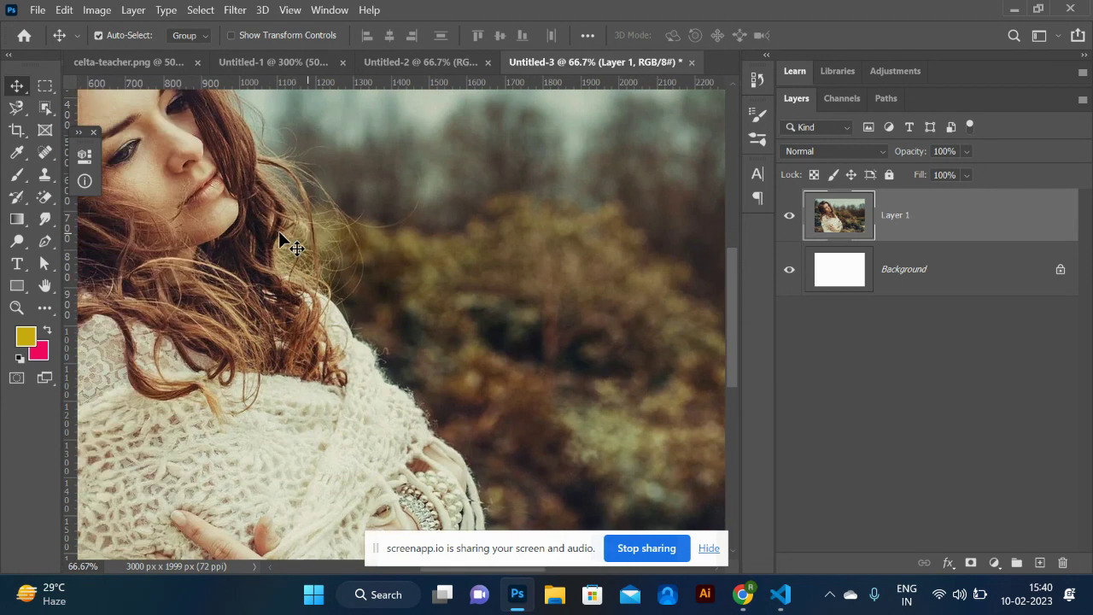
{"action": "key", "text": "ctrl+plus"}
{"action": "key", "text": "ctrl+plus"}
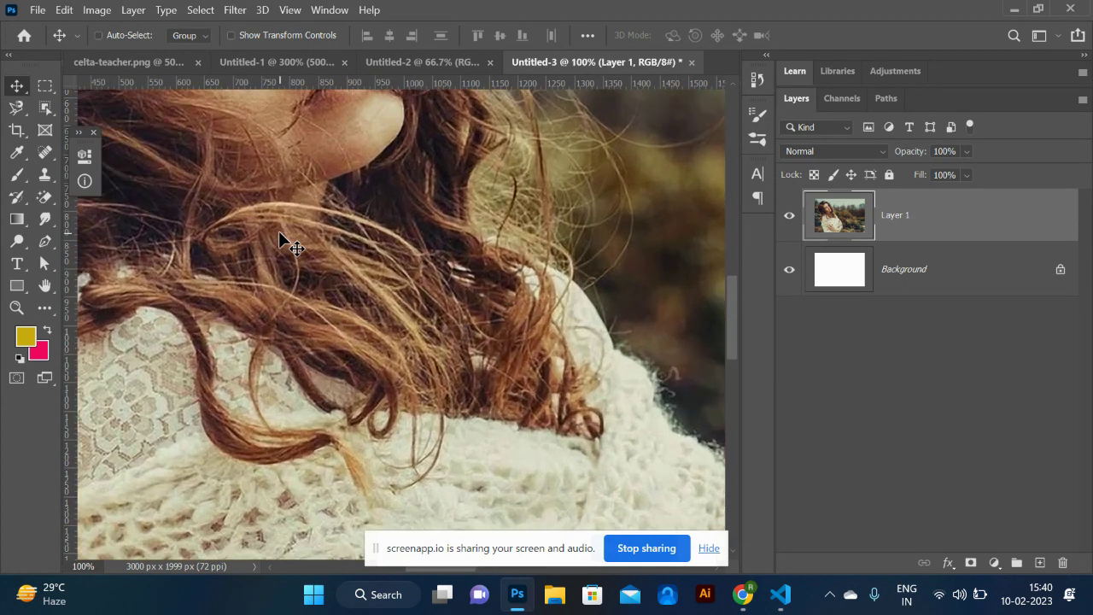
{"action": "scroll", "coordinate": [278, 231], "scroll_direction": "down", "scroll_amount": 2}
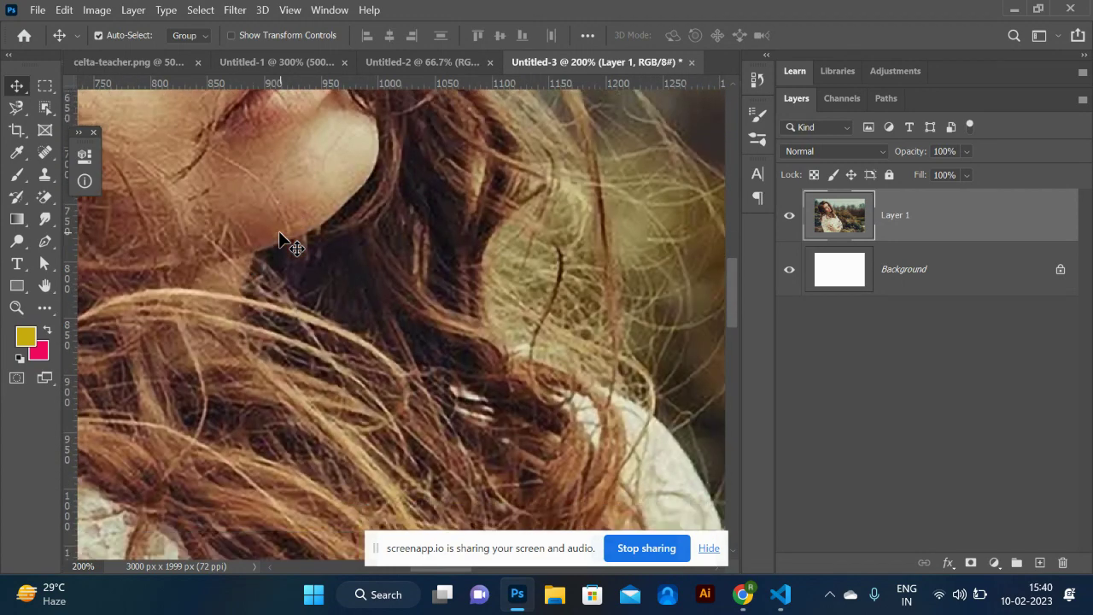
{"action": "key", "text": "ctrl+minus"}
{"action": "key", "text": "ctrl+minus"}
{"action": "key", "text": "ctrl+minus"}
{"action": "key", "text": "ctrl+minus"}
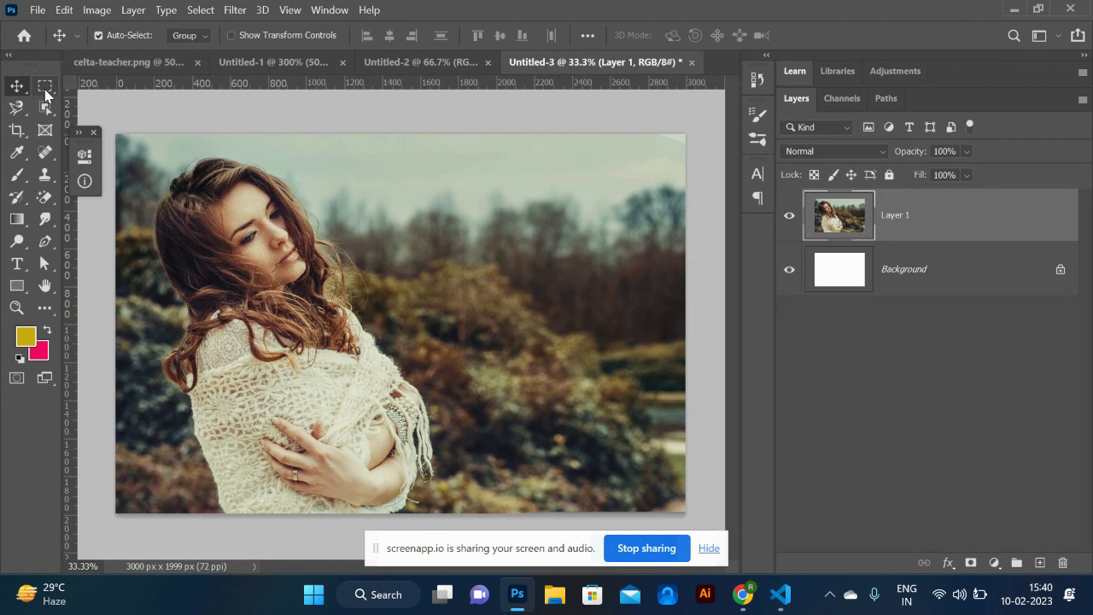
- Add a Solid Color fill layer in dark blue (#0a0c73) above the photo layer
{"action": "left_click", "coordinate": [45, 89]}
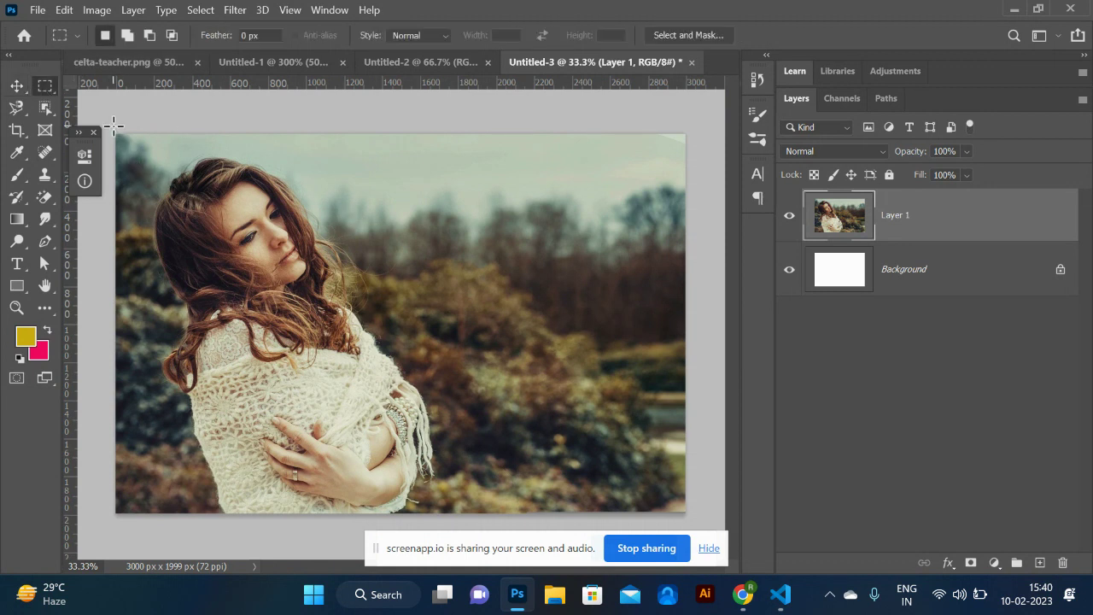
{"action": "left_click", "coordinate": [994, 562]}
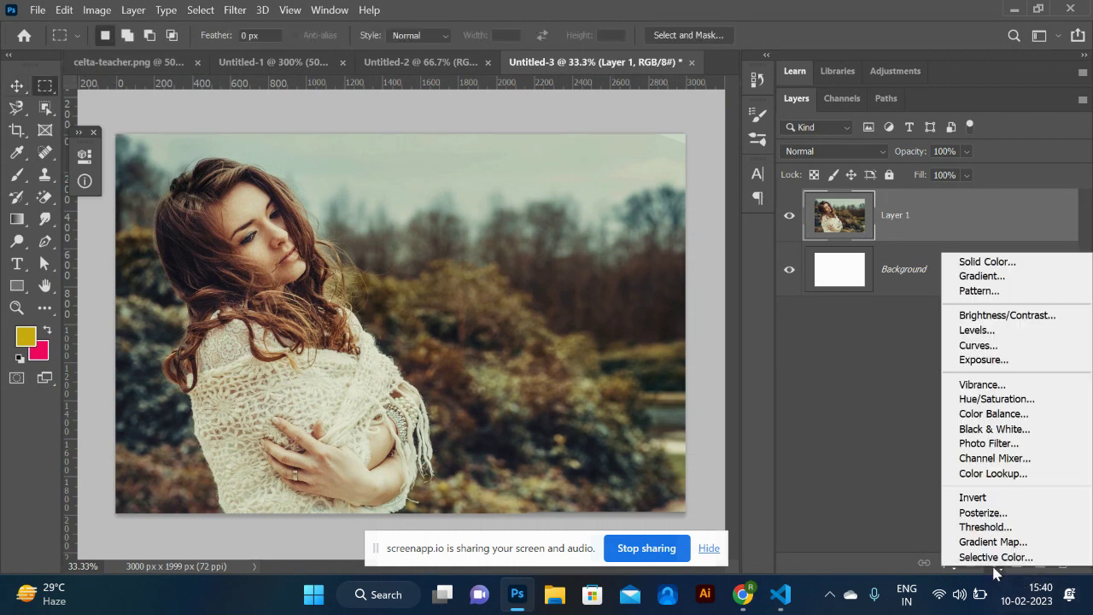
{"action": "left_click", "coordinate": [1005, 264]}
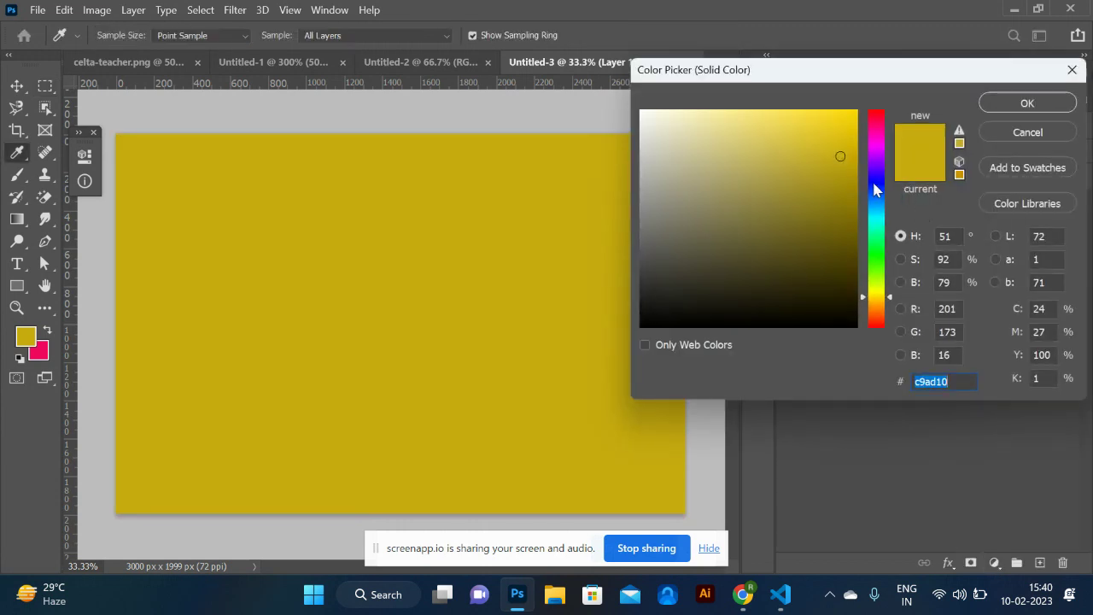
{"action": "left_click", "coordinate": [872, 183]}
{"action": "left_click_drag", "start_coordinate": [843, 211], "coordinate": [839, 229]}
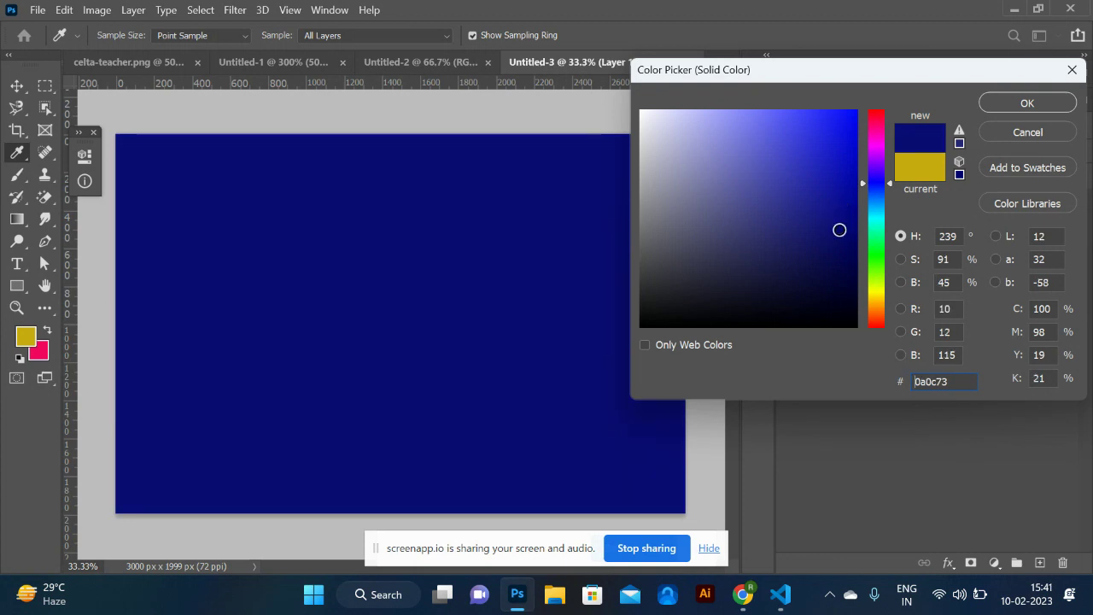
{"action": "left_click", "coordinate": [1009, 104]}
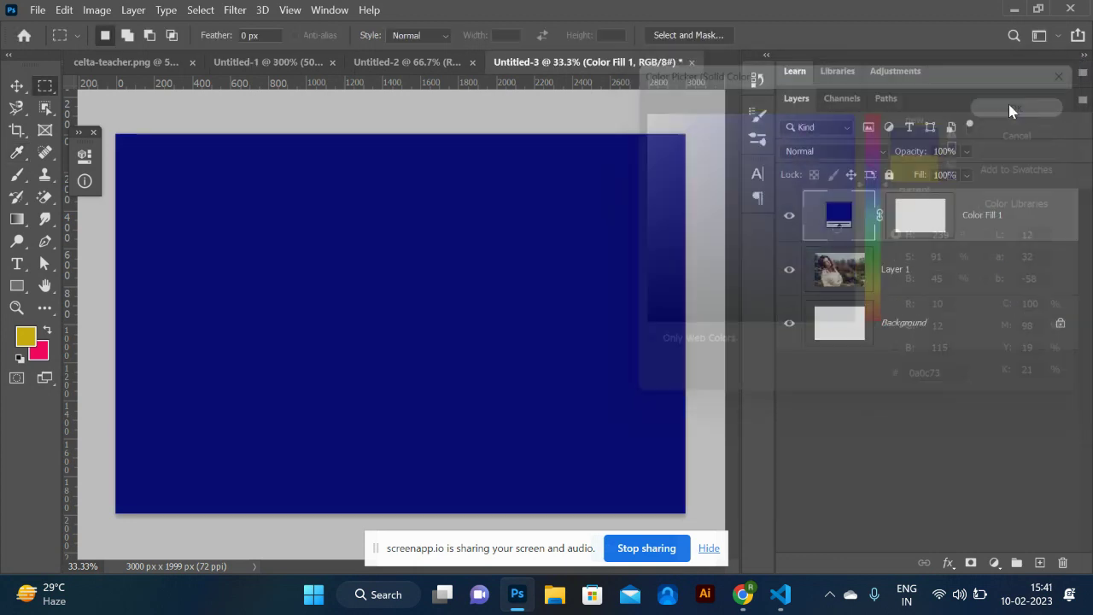
- Set the color fill layer's blend mode to Soft Light and compare the photo with and without the layer
{"action": "left_click", "coordinate": [840, 152]}
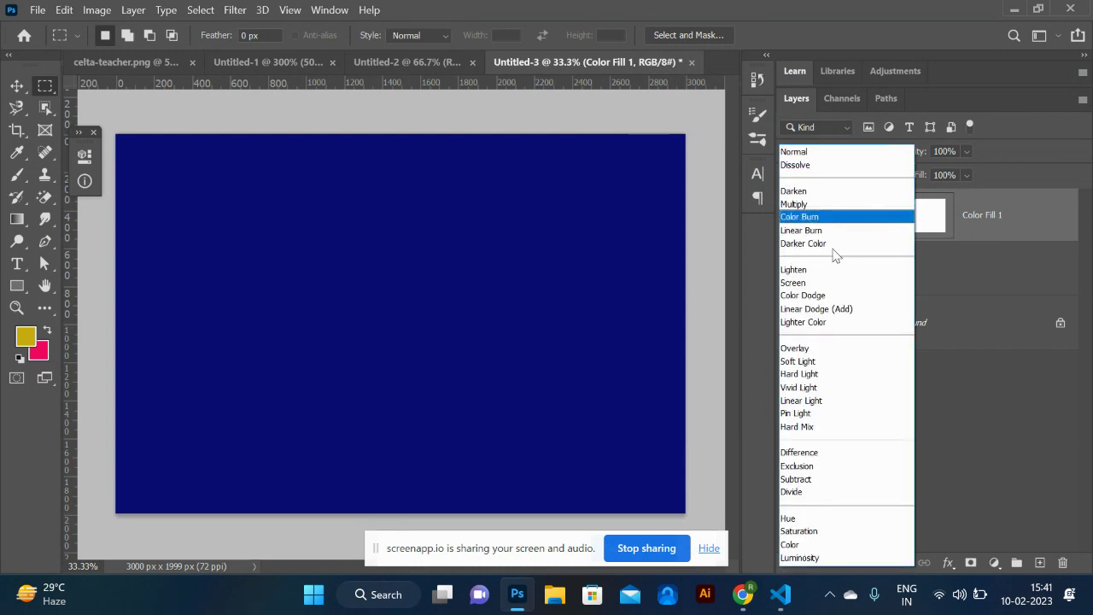
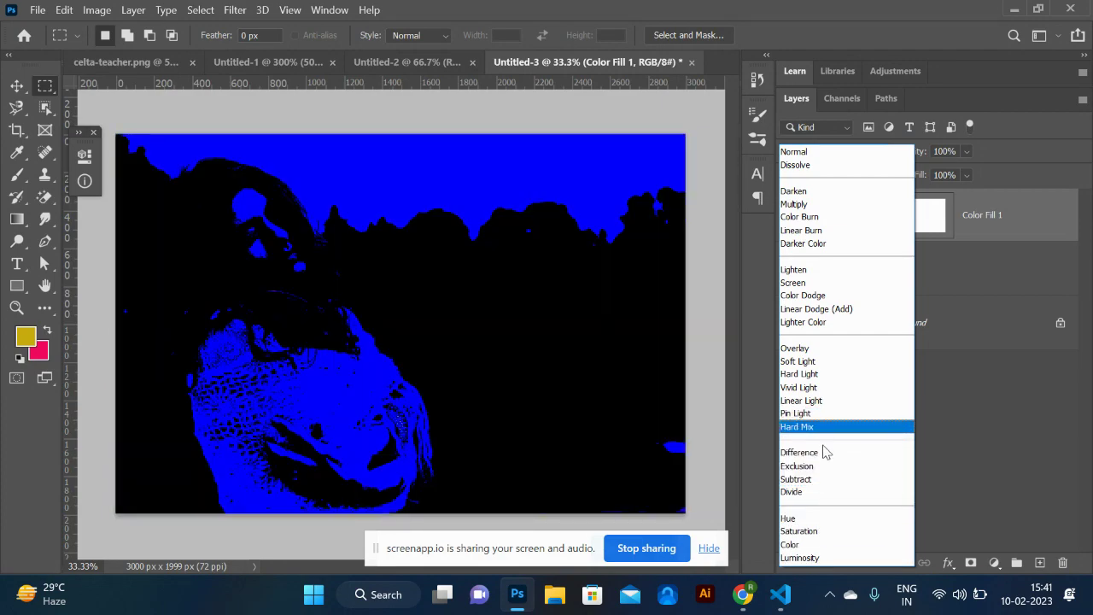
{"action": "left_click", "coordinate": [826, 367]}
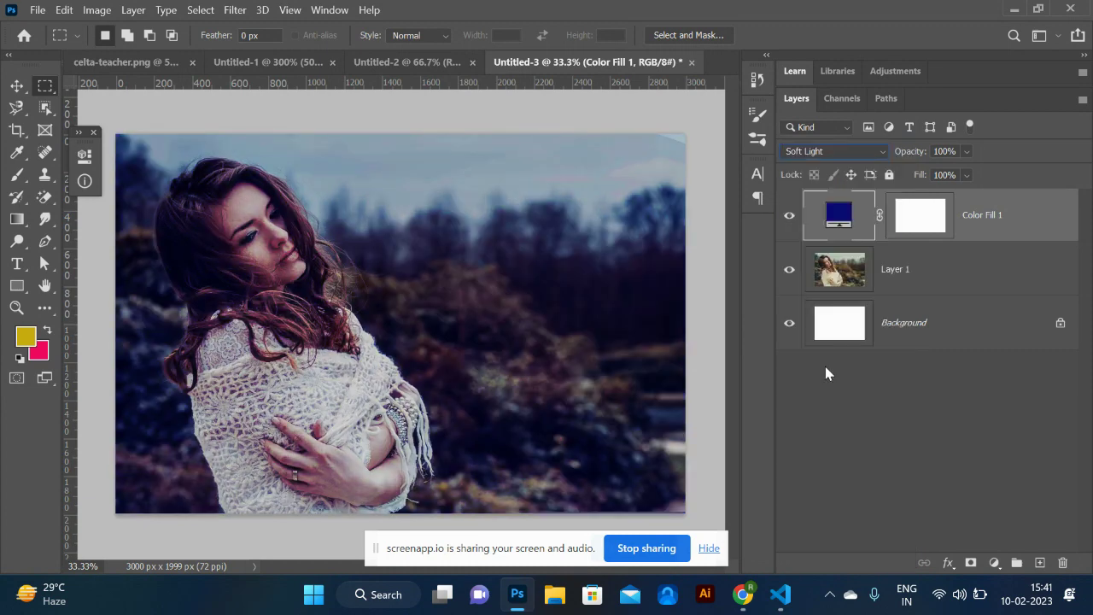
{"action": "left_click", "coordinate": [790, 217]}
{"action": "left_click", "coordinate": [790, 220]}
{"action": "left_click", "coordinate": [790, 220]}
{"action": "left_click", "coordinate": [790, 221]}
{"action": "left_click", "coordinate": [790, 221]}
- Try pink, blue and green tints on the color fill layer, and settle on very dark green (#141d0a)
{"action": "double_click", "coordinate": [839, 215]}
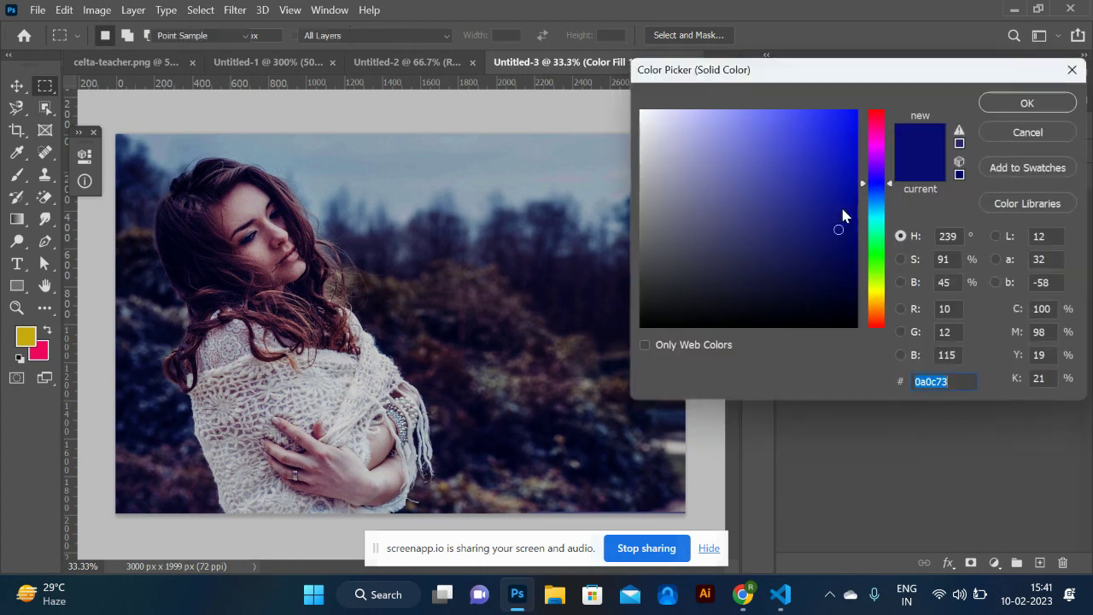
{"action": "left_click", "coordinate": [836, 143]}
{"action": "left_click", "coordinate": [878, 138]}
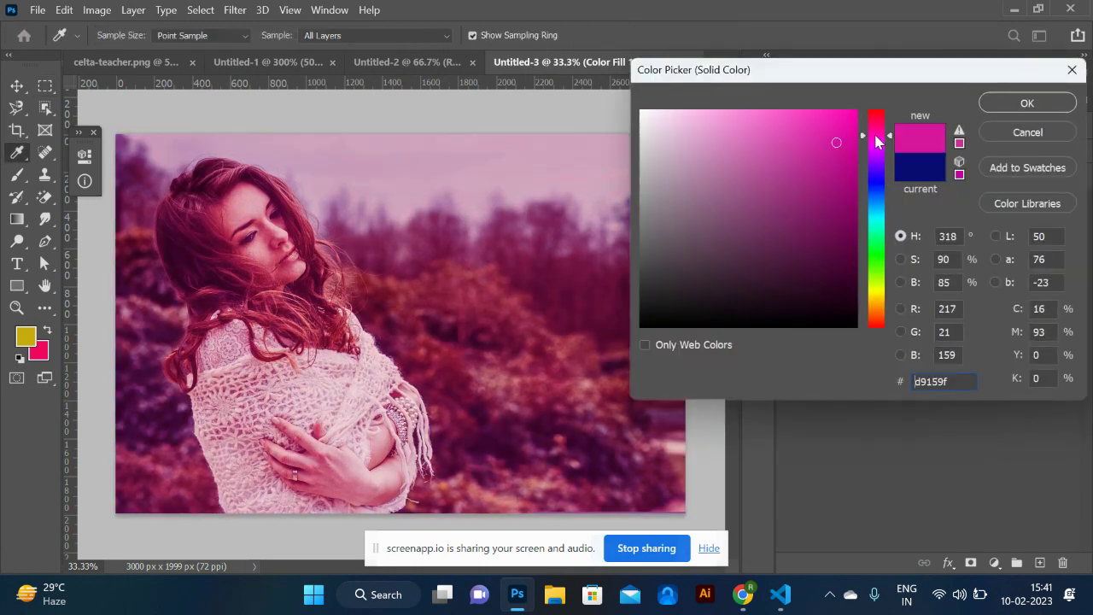
{"action": "left_click_drag", "start_coordinate": [878, 137], "coordinate": [877, 199]}
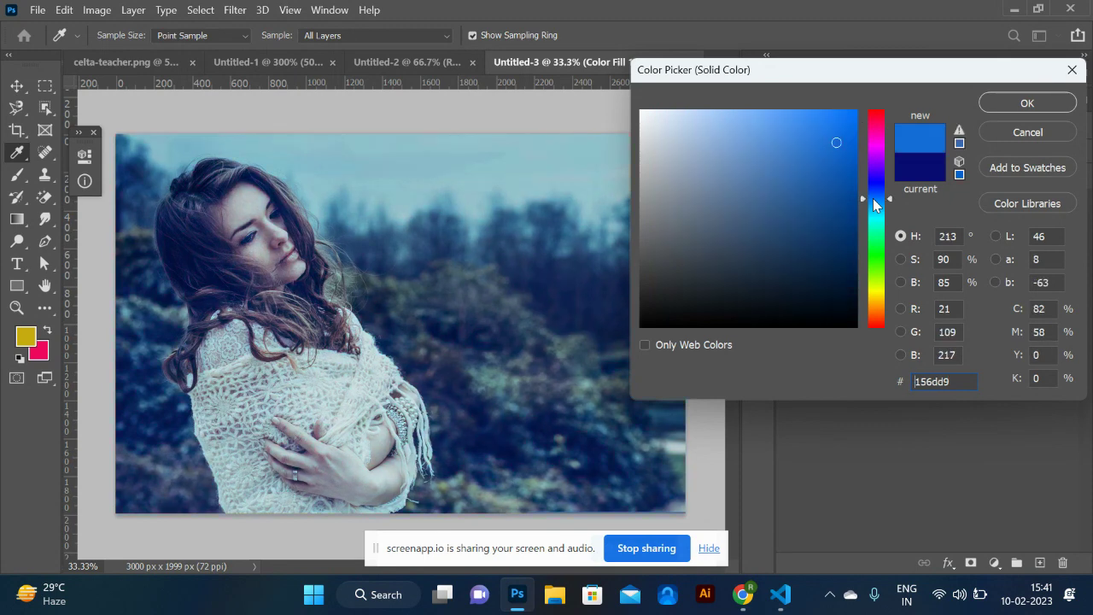
{"action": "left_click", "coordinate": [878, 275]}
{"action": "left_click", "coordinate": [833, 264]}
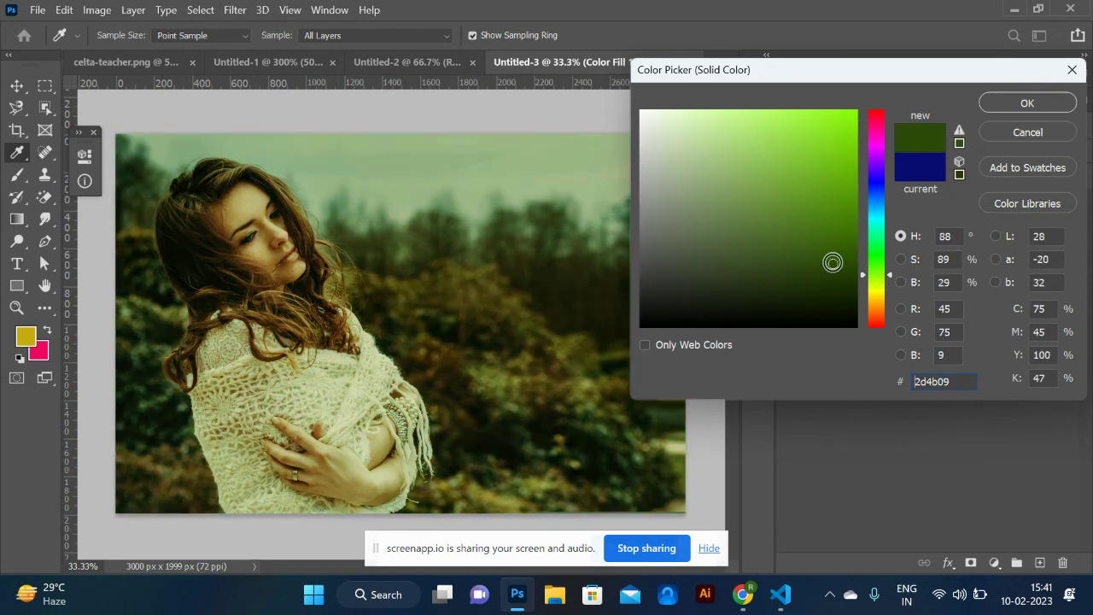
{"action": "left_click", "coordinate": [781, 302]}
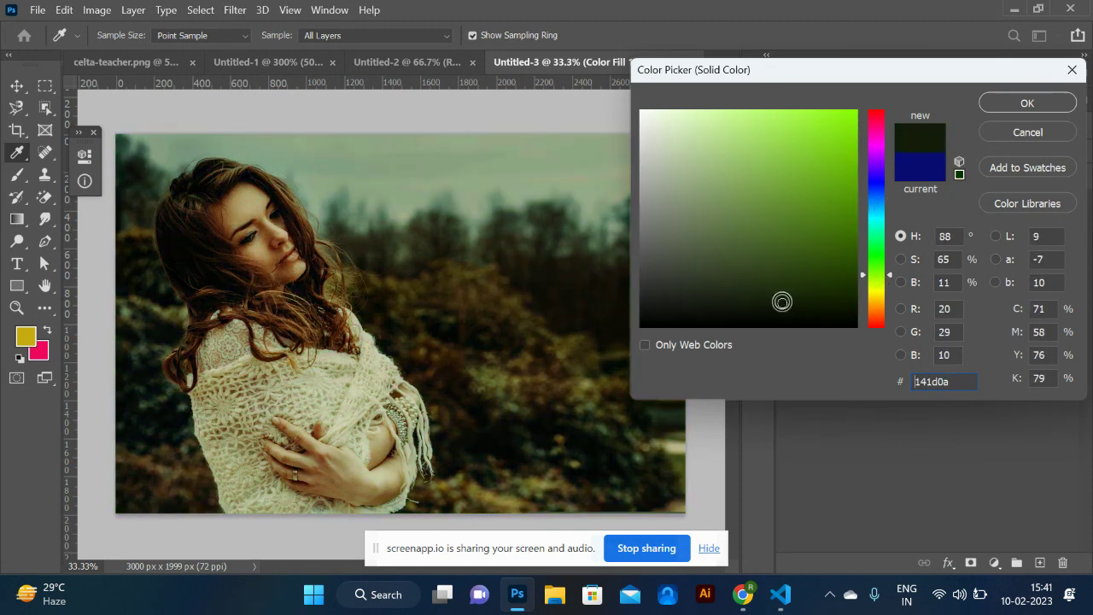
{"action": "left_click", "coordinate": [1024, 104]}
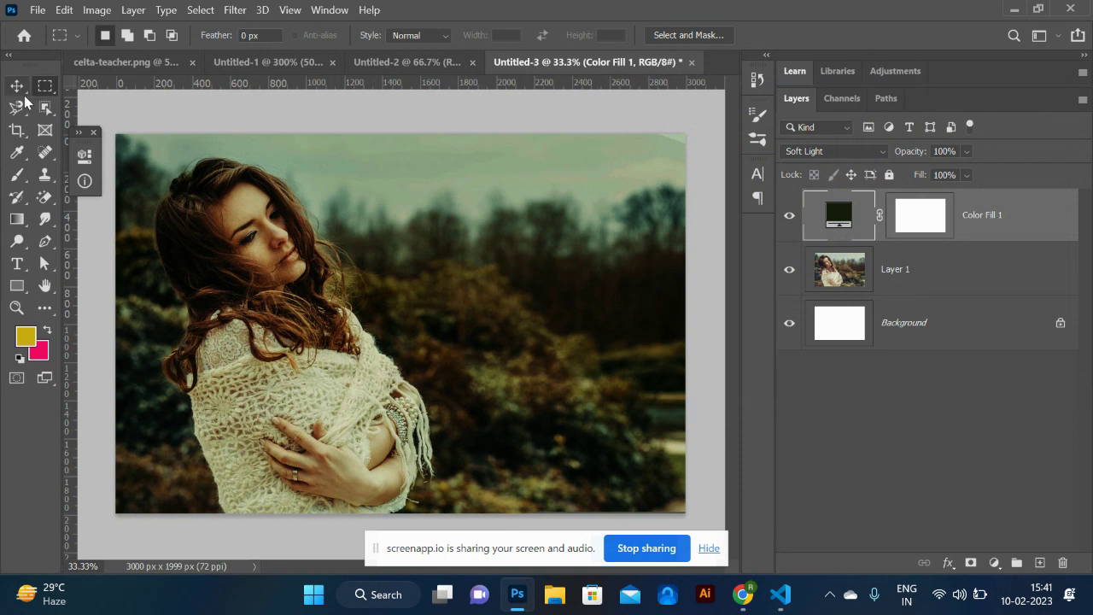
- Delete the color fill layer above the photo
{"action": "left_click", "coordinate": [19, 89]}
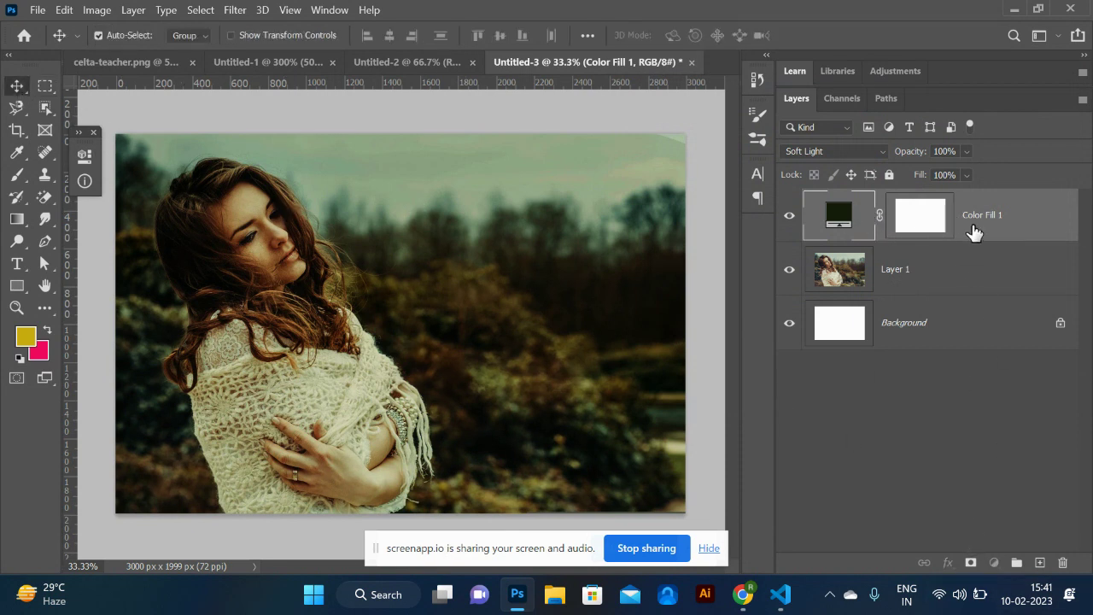
{"action": "key", "text": "Delete"}
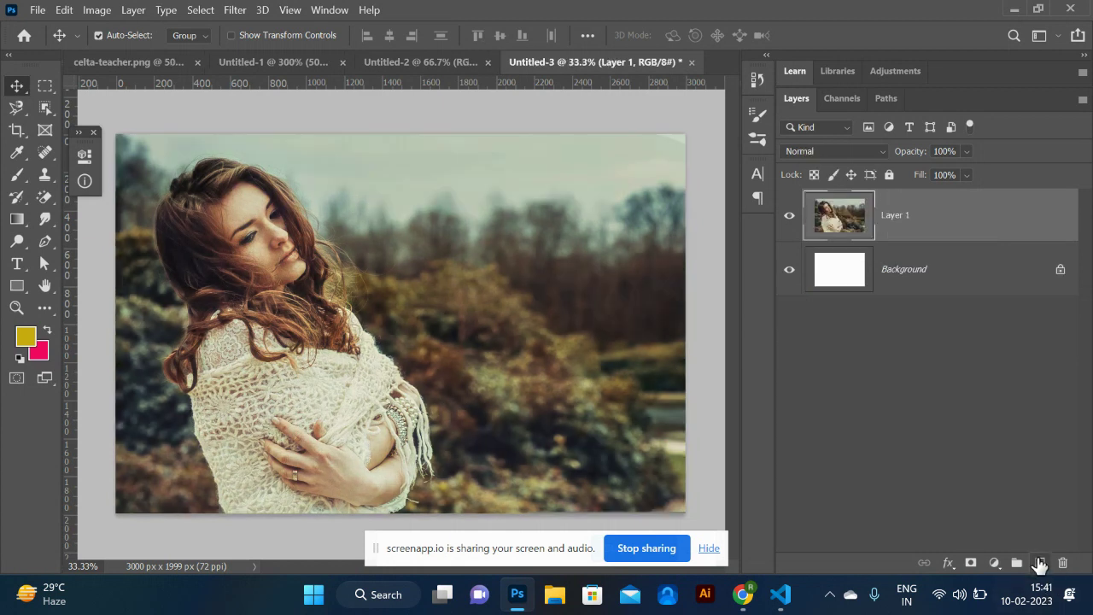
- Add a new layer filled with the mustard-yellow foreground color above the photo and blend it with Soft Light
{"action": "left_click", "coordinate": [1041, 563]}
{"action": "key", "text": "ctrl+BackSpace"}
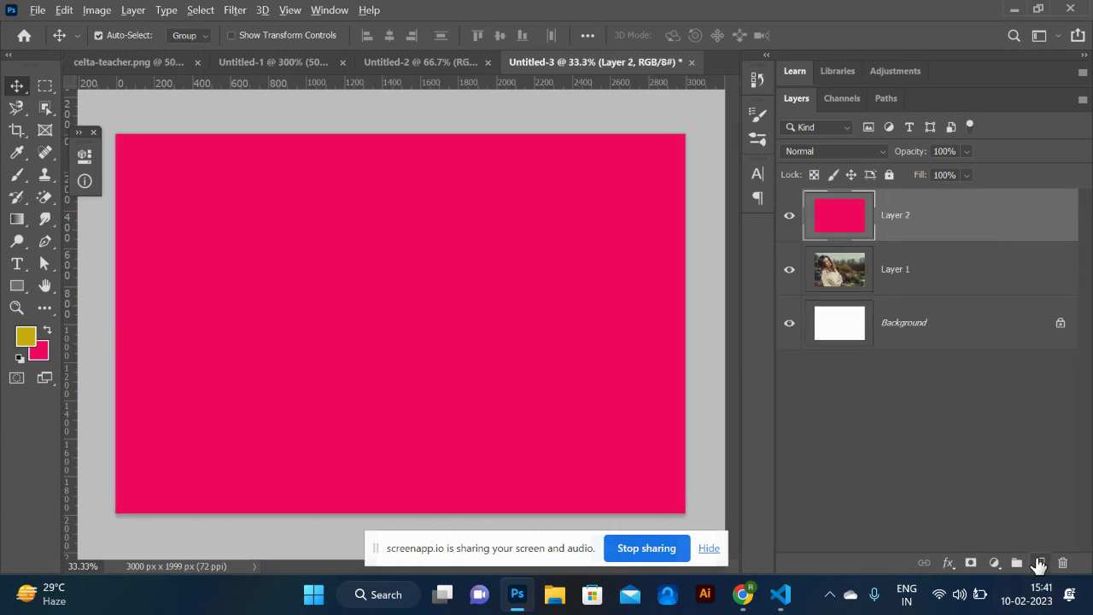
{"action": "key", "text": "alt+BackSpace"}
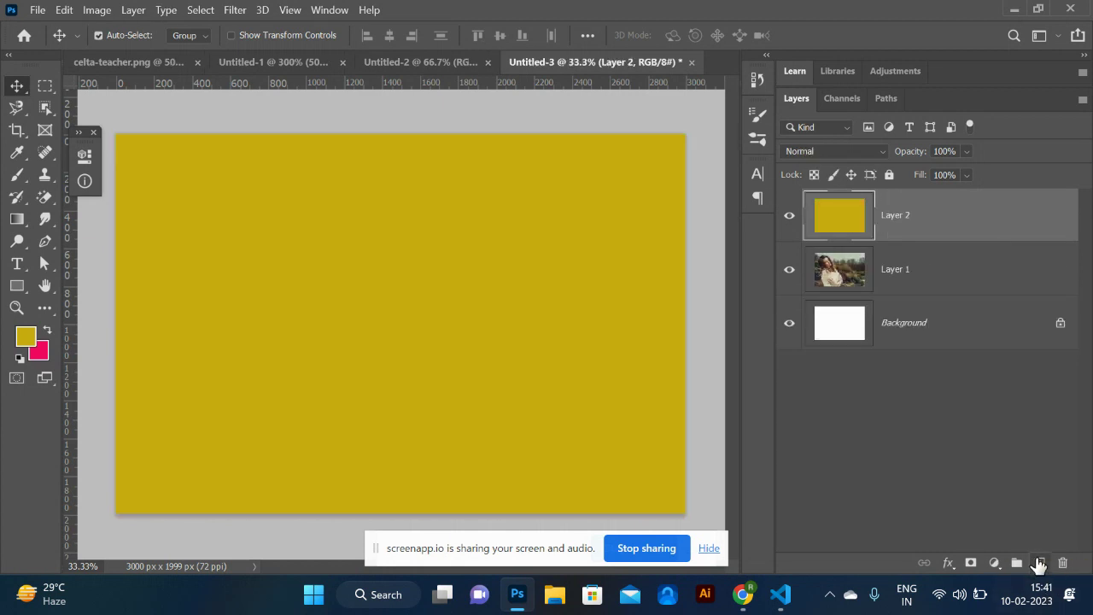
{"action": "left_click", "coordinate": [861, 157]}
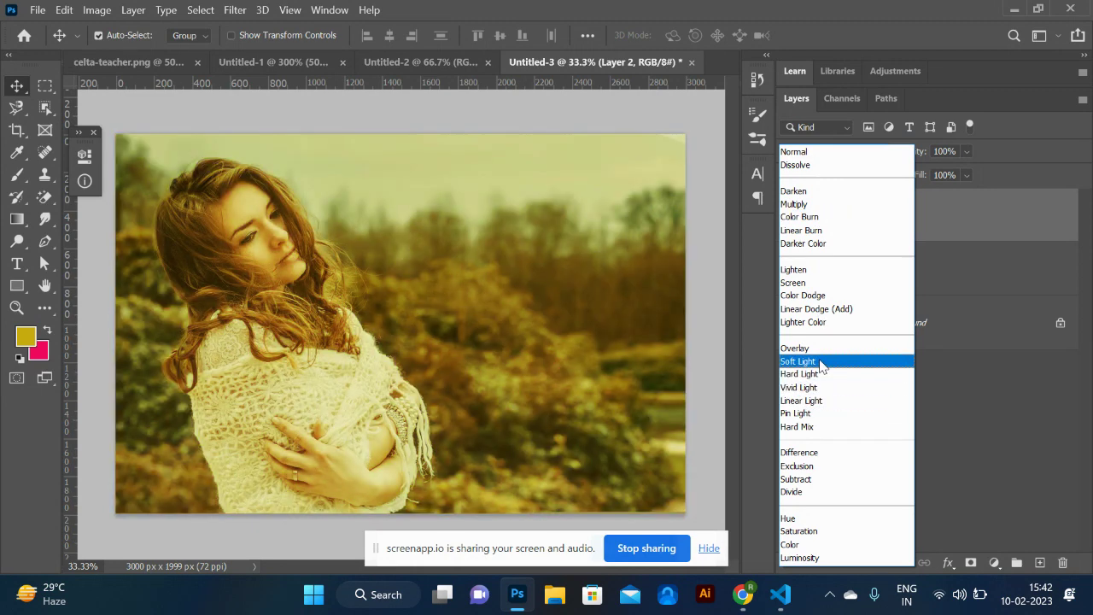
{"action": "left_click", "coordinate": [818, 360]}
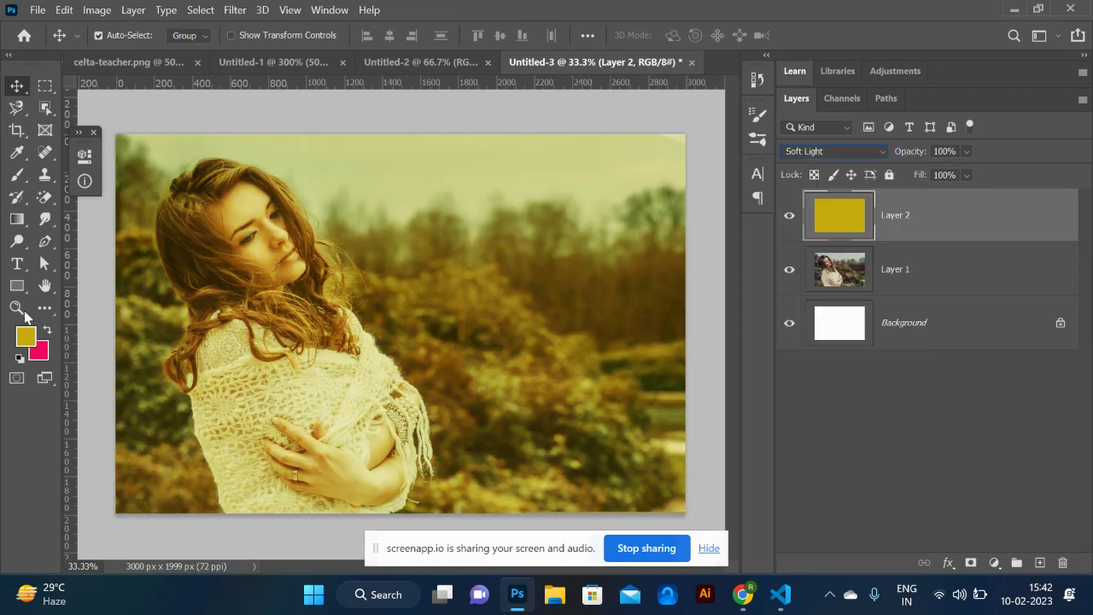
- Change the foreground color to bright blue, refill the Soft Light color layer with it, and hide that layer
{"action": "left_click", "coordinate": [24, 342]}
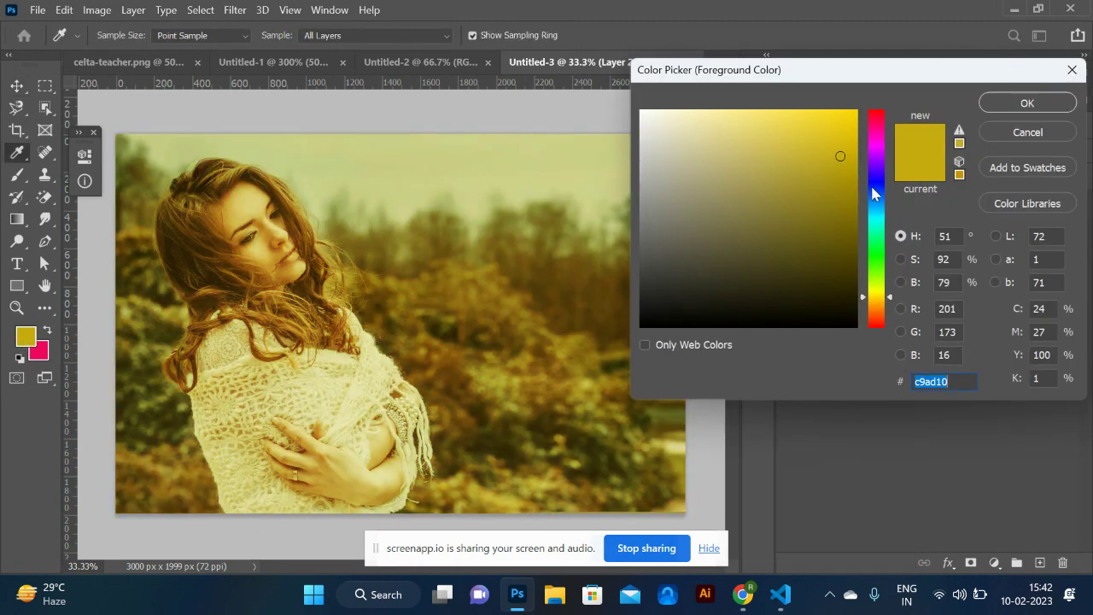
{"action": "left_click", "coordinate": [875, 189]}
{"action": "left_click", "coordinate": [845, 132]}
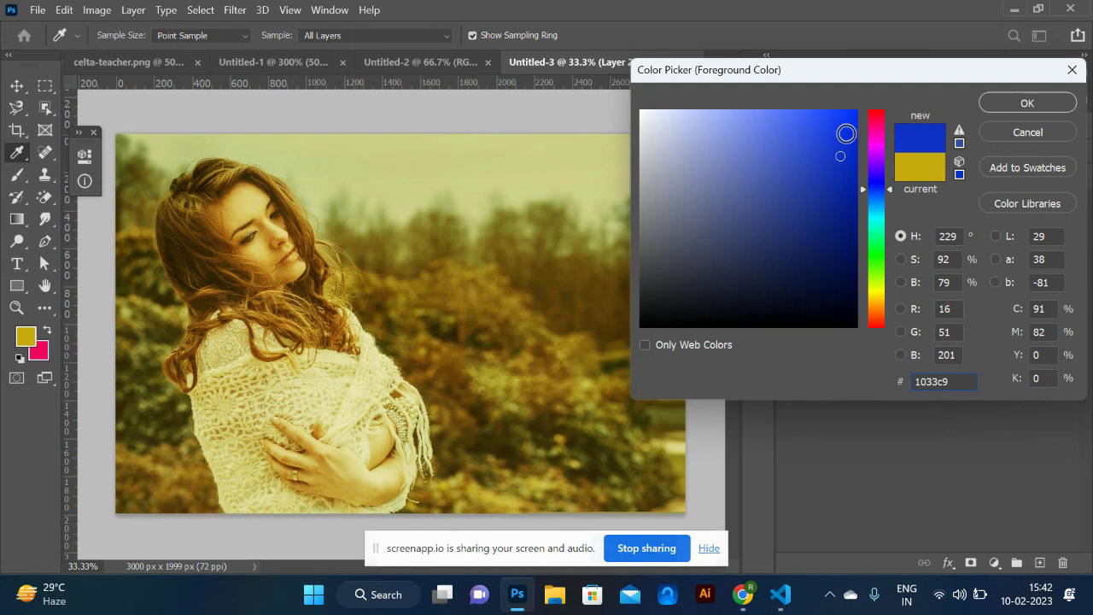
{"action": "left_click", "coordinate": [1004, 104]}
{"action": "key", "text": "alt+BackSpace"}
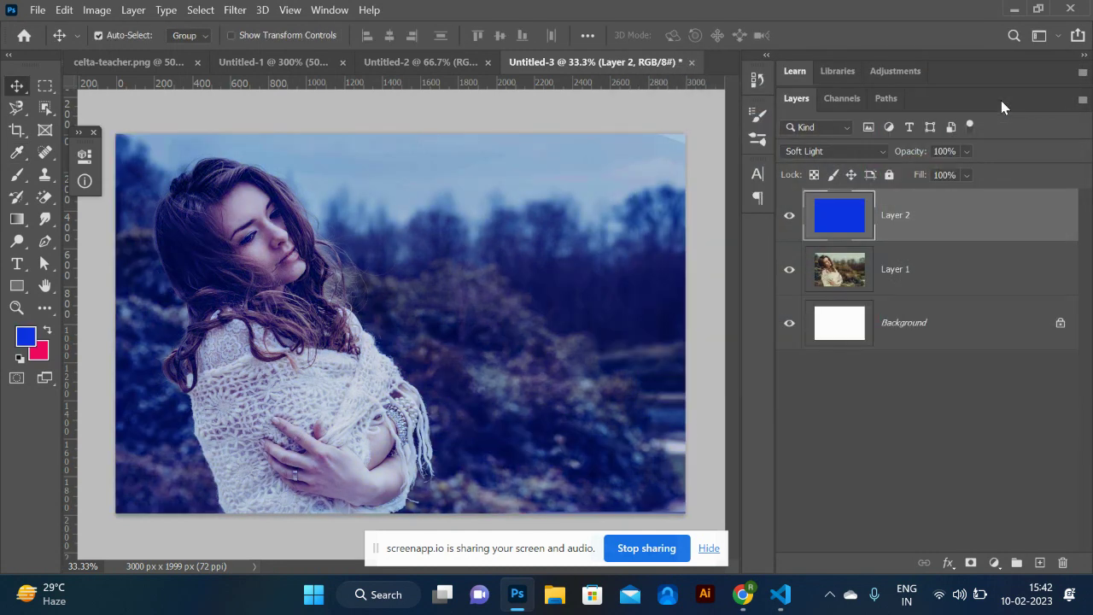
{"action": "left_click", "coordinate": [789, 217]}
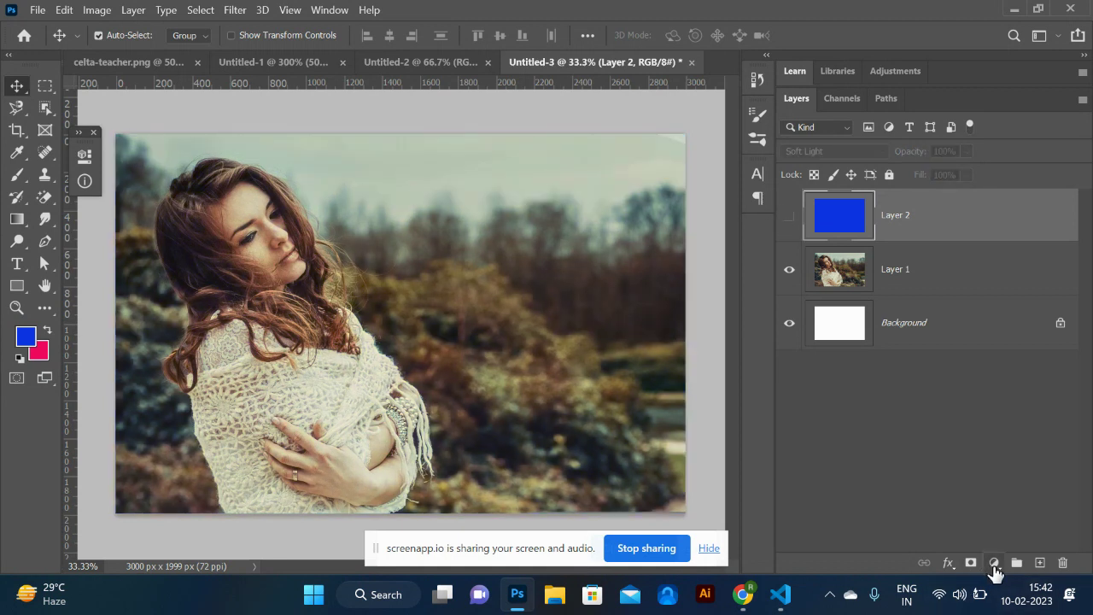
- Add a Gradient Map adjustment layer above the hidden blue layer and preview its Reverse option, leaving it off
{"action": "left_click", "coordinate": [995, 563]}
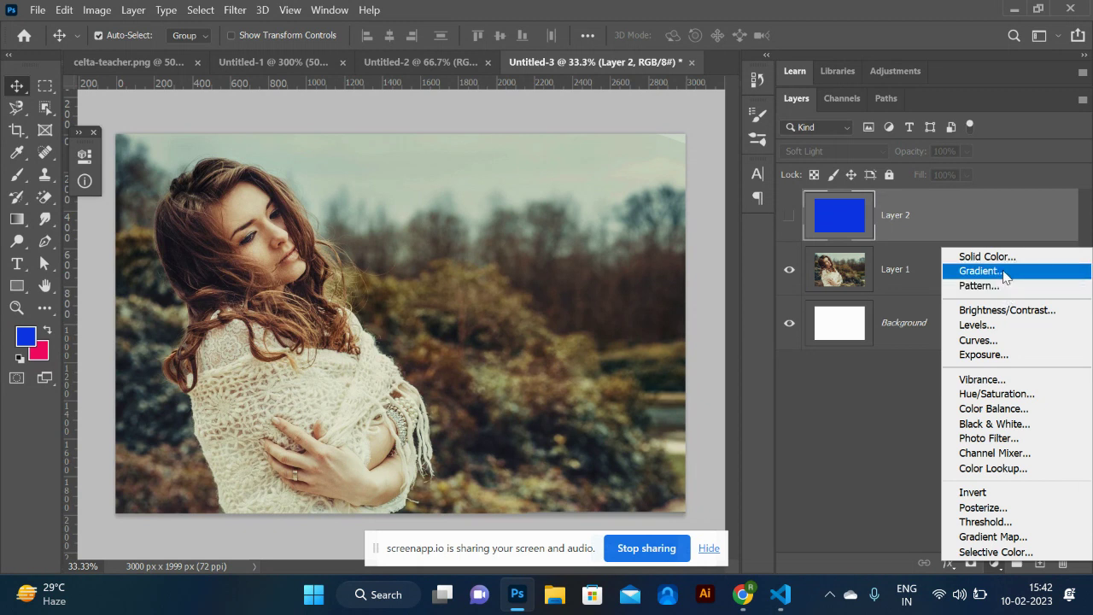
{"action": "left_click", "coordinate": [1012, 537]}
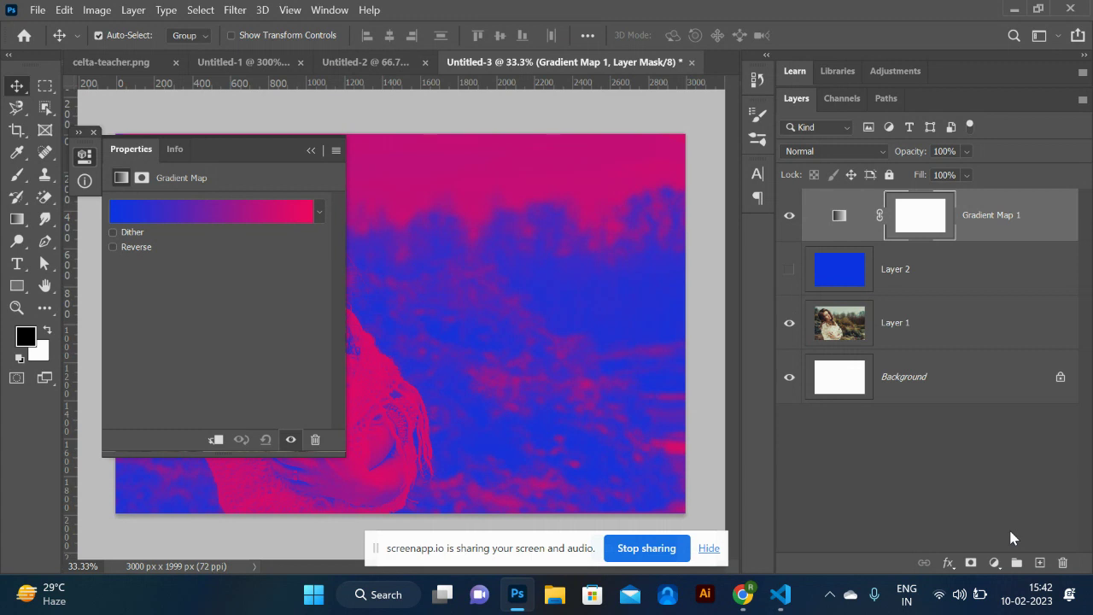
{"action": "left_click_drag", "start_coordinate": [243, 153], "coordinate": [730, 132]}
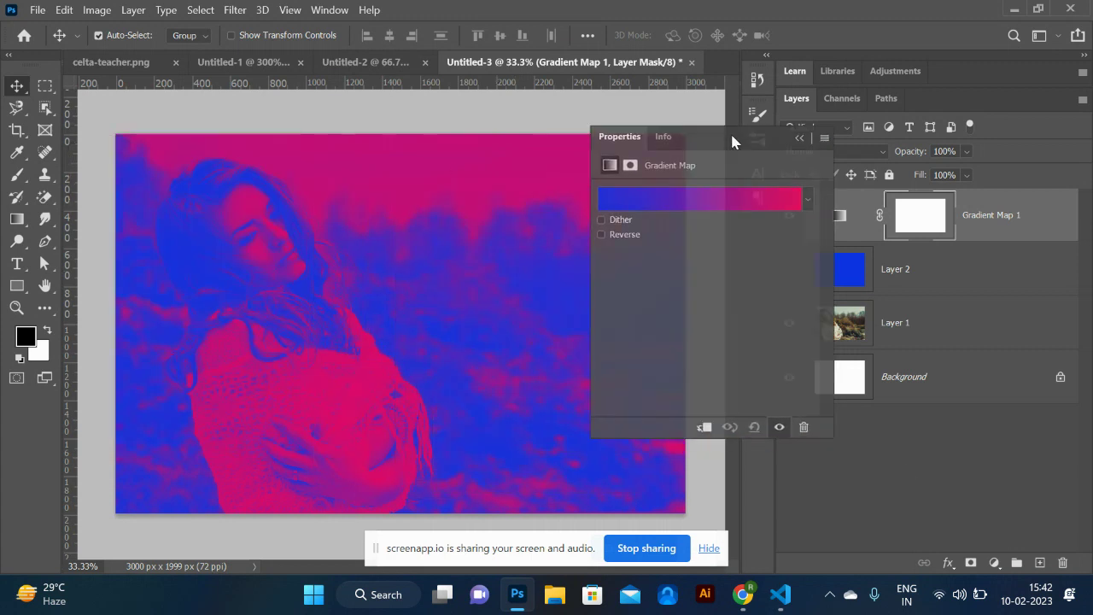
{"action": "left_click", "coordinate": [601, 235]}
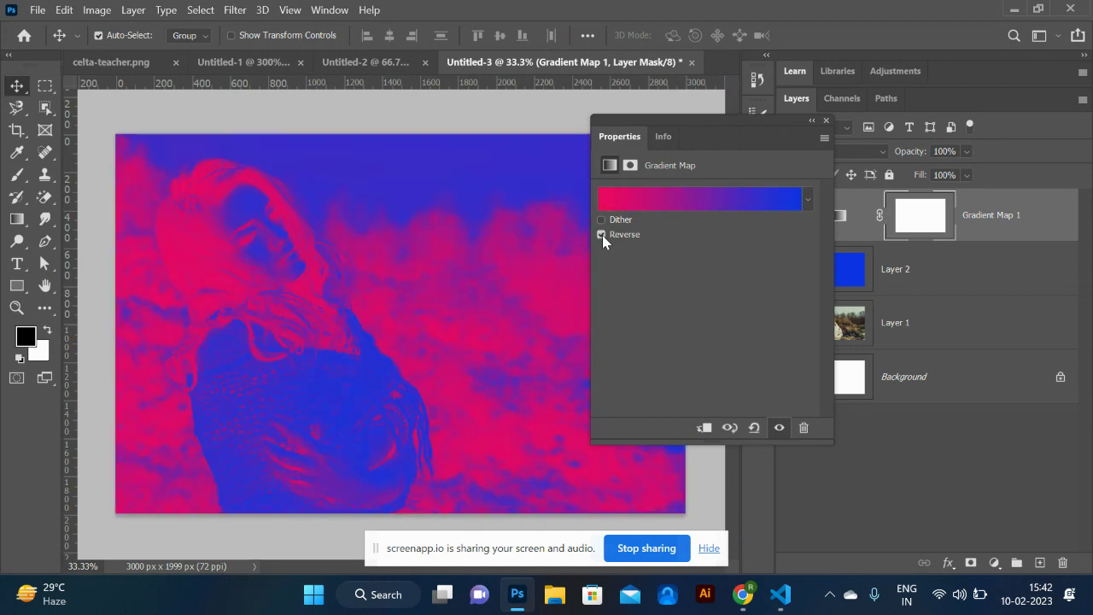
{"action": "left_click", "coordinate": [602, 234]}
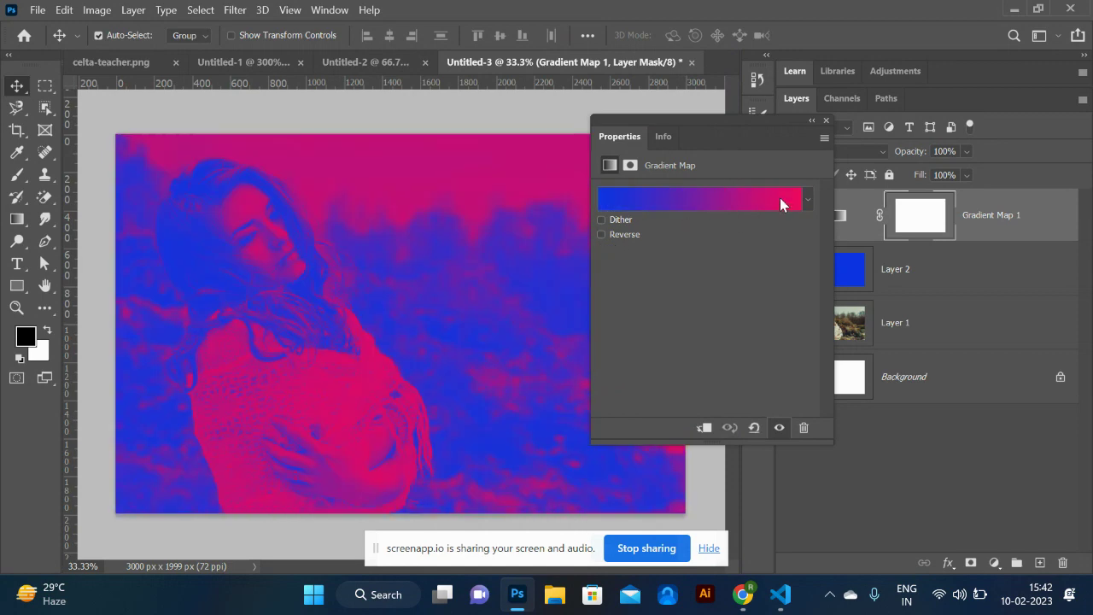
- Try the Basics gradient presets and Blue_02 on the gradient map, and settle on the Blue_31 preset
{"action": "left_click", "coordinate": [779, 197]}
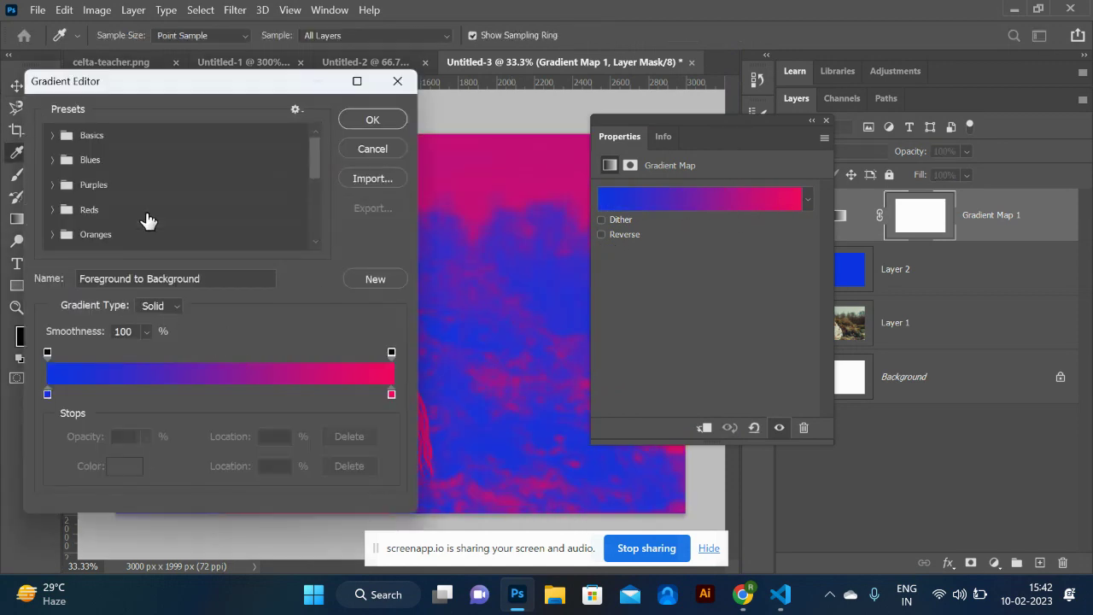
{"action": "left_click", "coordinate": [62, 135]}
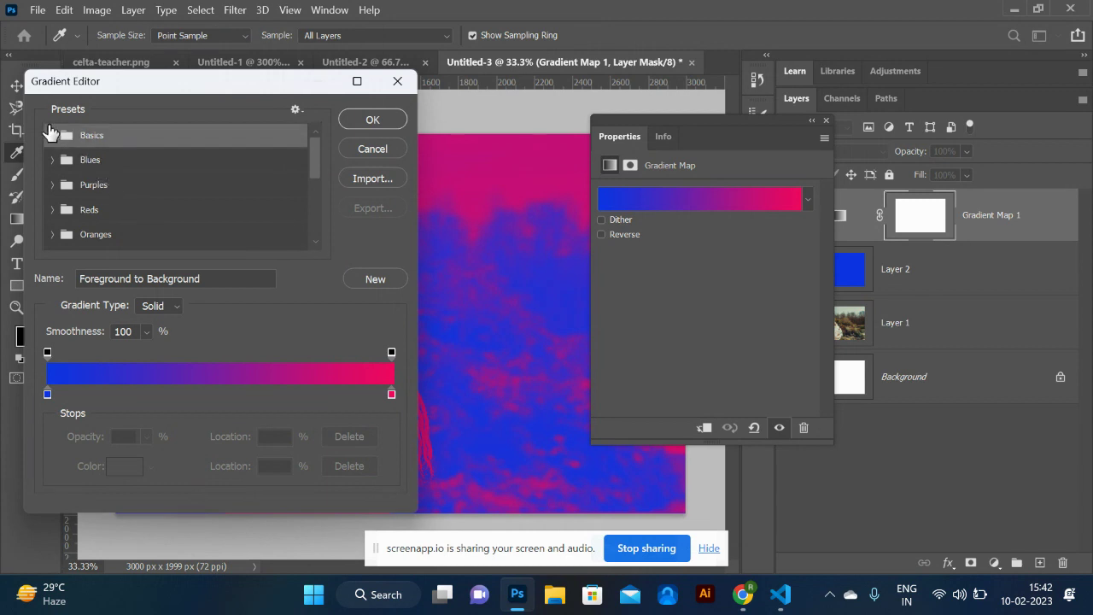
{"action": "left_click", "coordinate": [53, 135]}
{"action": "left_click", "coordinate": [99, 162]}
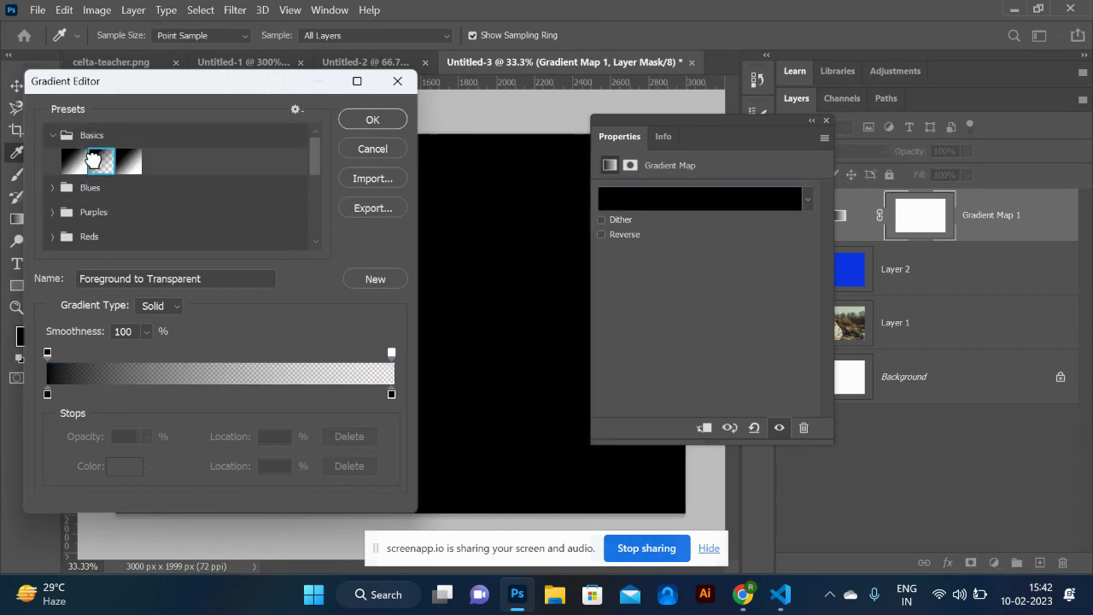
{"action": "left_click", "coordinate": [75, 163]}
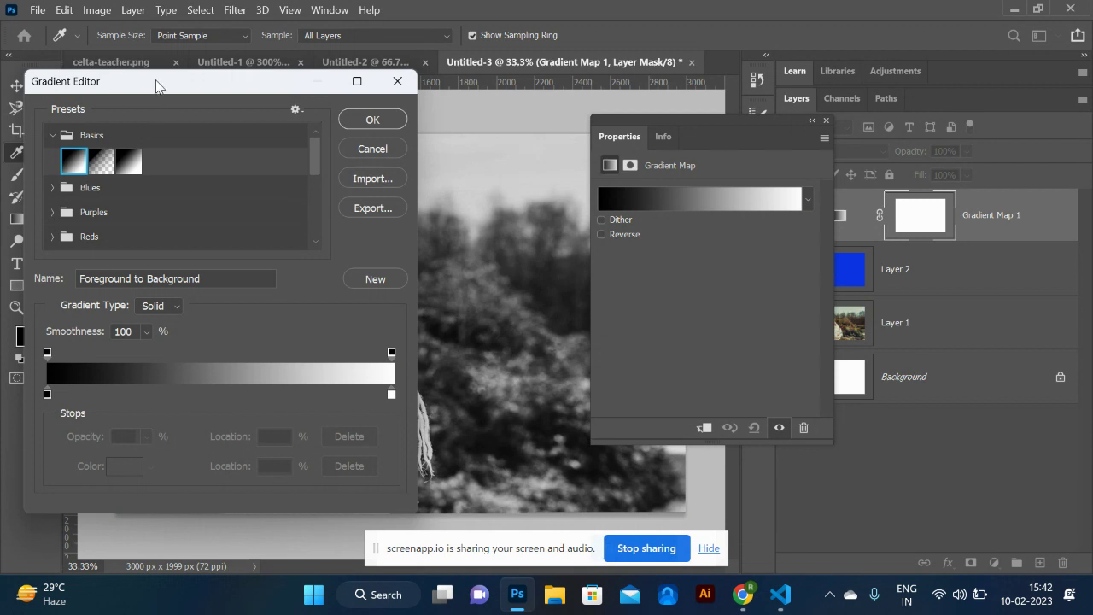
{"action": "left_click_drag", "start_coordinate": [154, 85], "coordinate": [614, 117]}
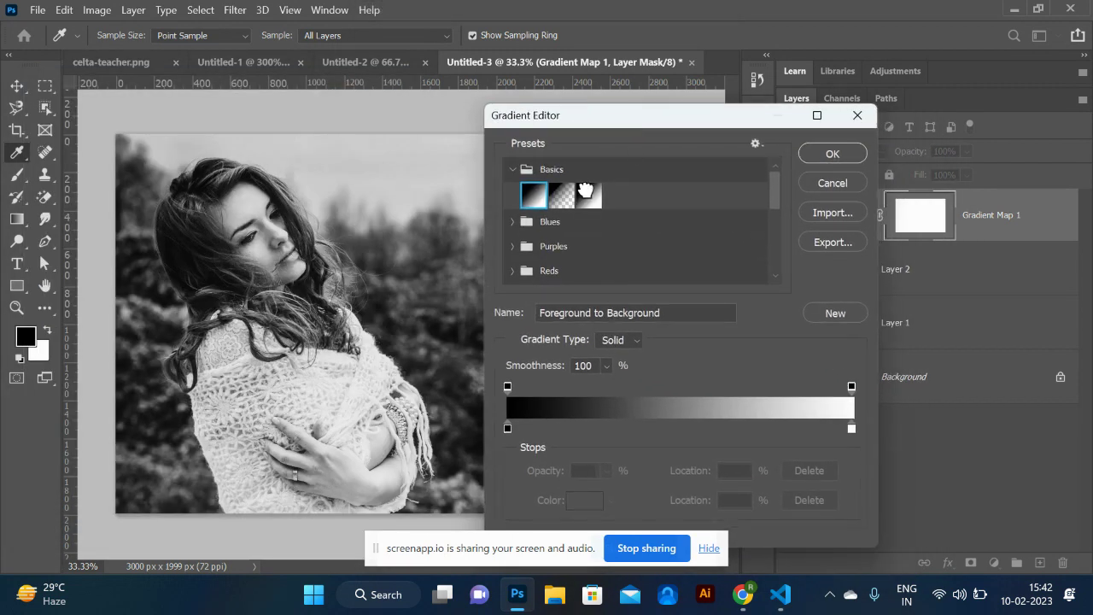
{"action": "left_click", "coordinate": [587, 196]}
{"action": "left_click", "coordinate": [513, 222]}
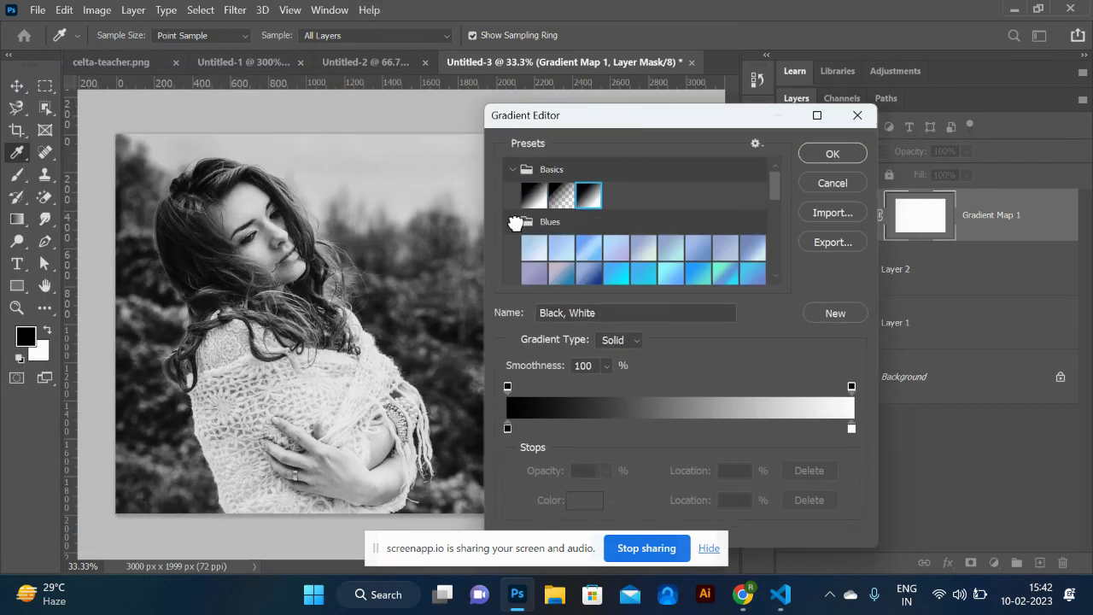
{"action": "left_click", "coordinate": [559, 249]}
{"action": "scroll", "coordinate": [594, 264], "scroll_direction": "down", "scroll_amount": 3}
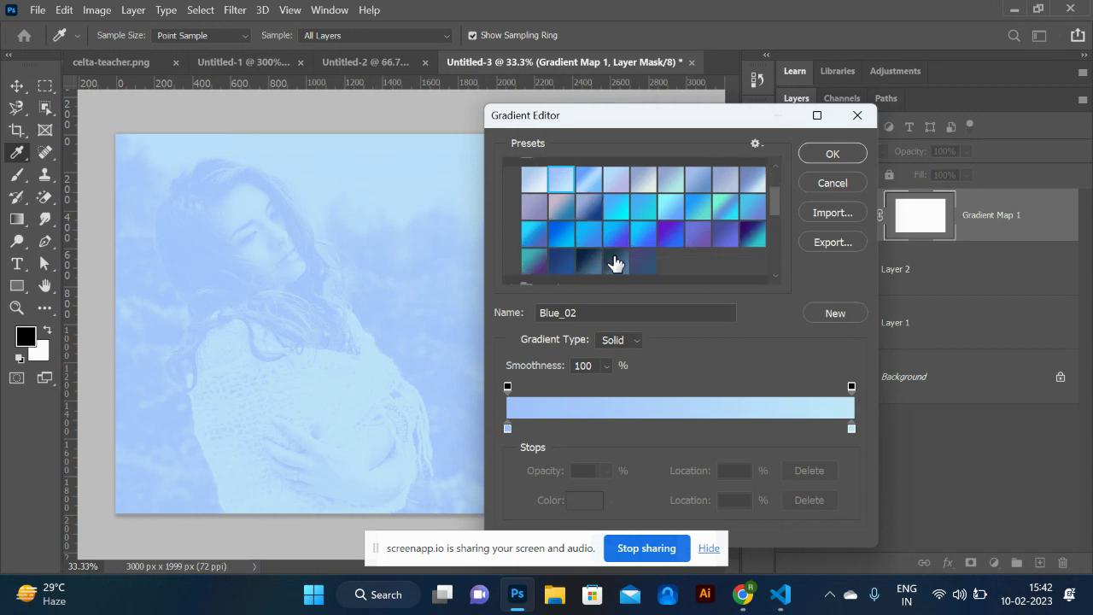
{"action": "left_click", "coordinate": [614, 261]}
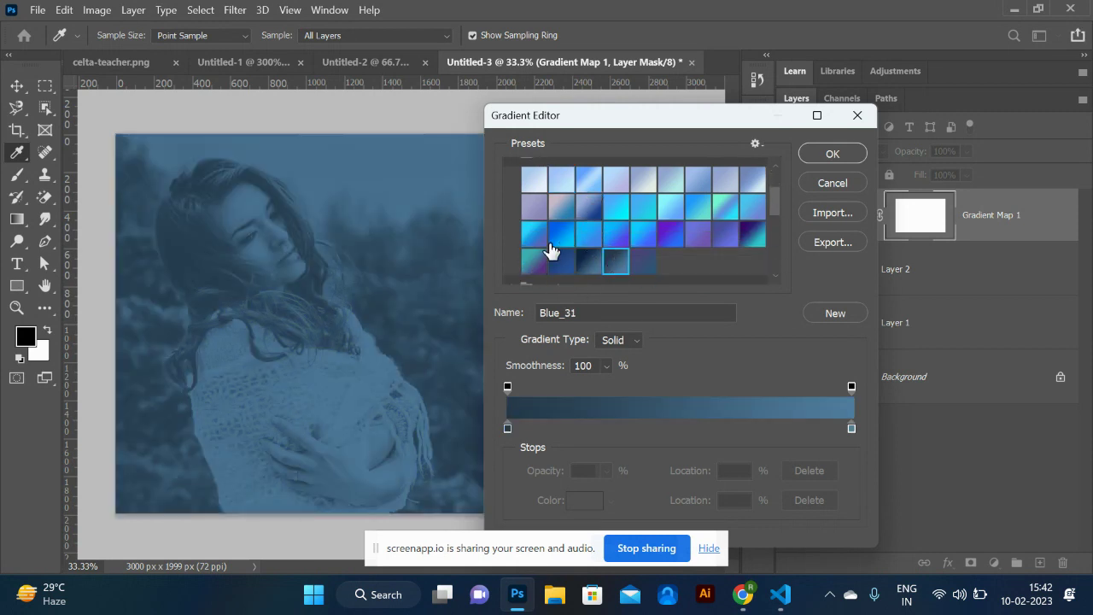
{"action": "left_click", "coordinate": [833, 154]}
- Set the gradient map layer's blend mode to Soft Light and clear its properties away from the layer list
{"action": "left_click", "coordinate": [877, 152]}
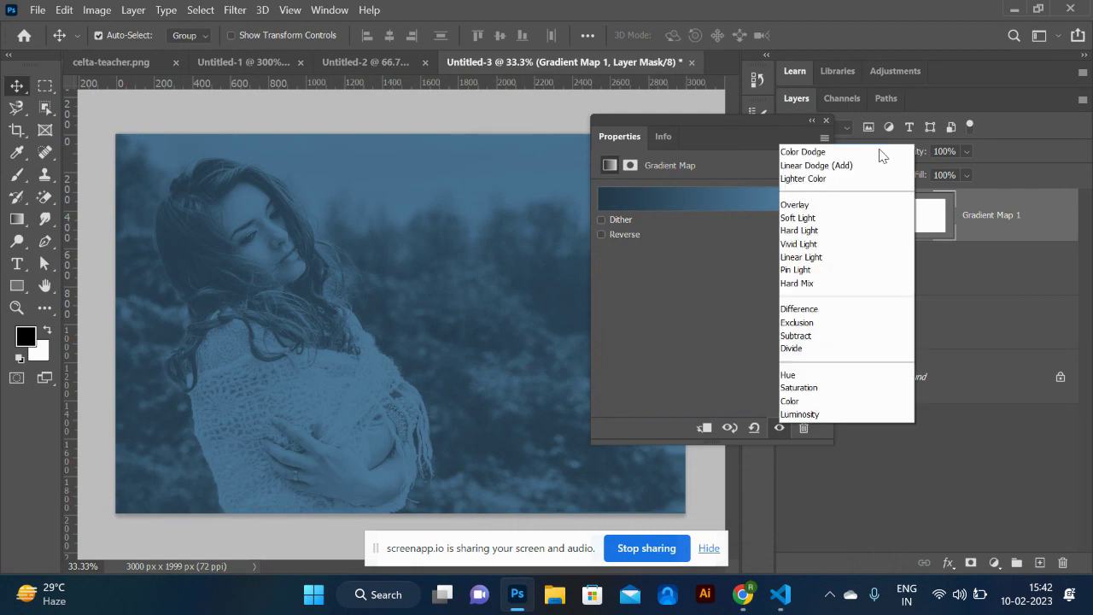
{"action": "left_click", "coordinate": [824, 366]}
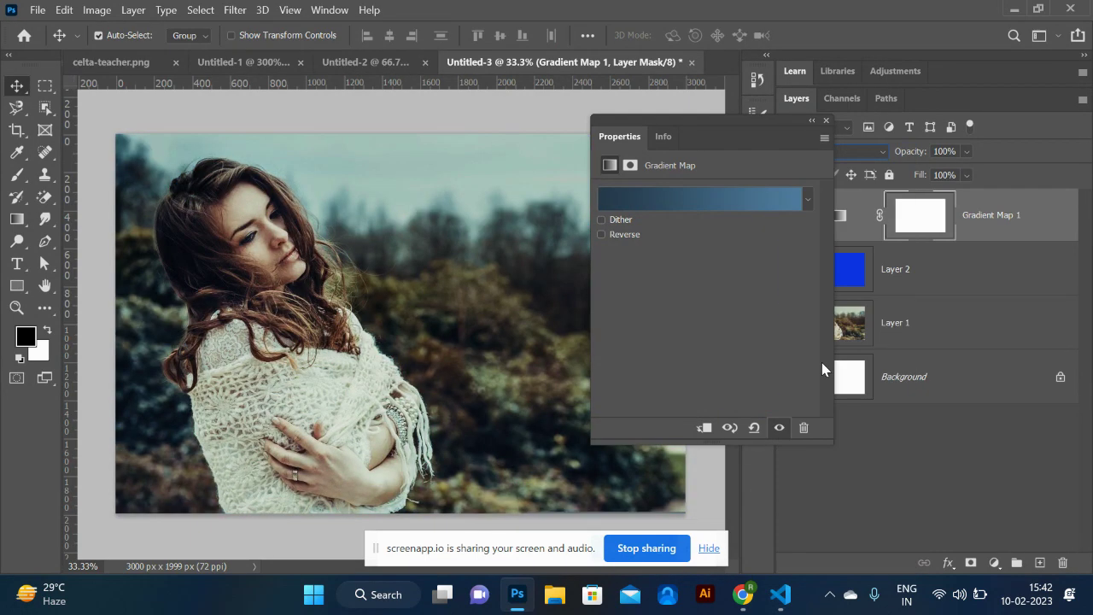
{"action": "left_click_drag", "start_coordinate": [737, 116], "coordinate": [743, 346]}
- Compare the photo with and without the gradient map layer, leave it shown, and collapse its properties
{"action": "left_click", "coordinate": [789, 217]}
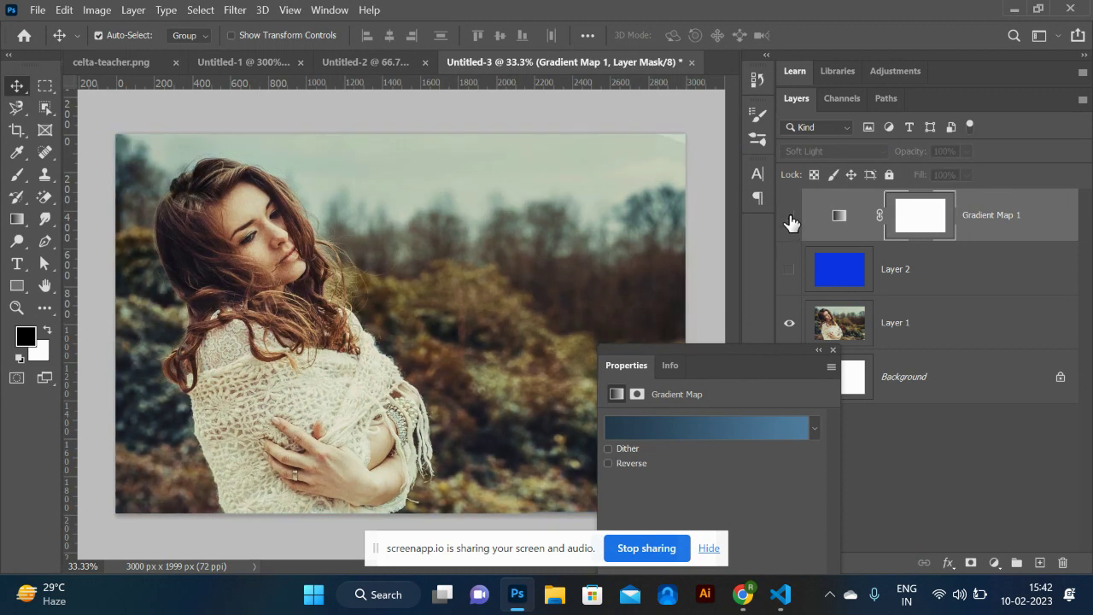
{"action": "left_click", "coordinate": [789, 217]}
{"action": "left_click", "coordinate": [789, 217]}
{"action": "left_click", "coordinate": [789, 217]}
{"action": "left_click", "coordinate": [789, 217]}
{"action": "left_click", "coordinate": [789, 217]}
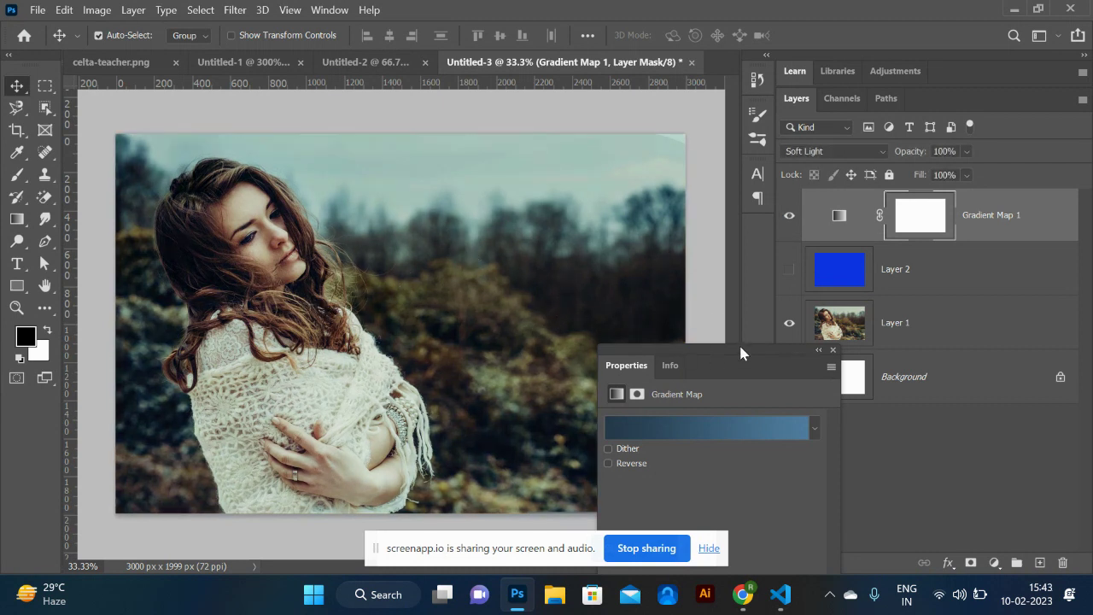
{"action": "left_click", "coordinate": [818, 350]}
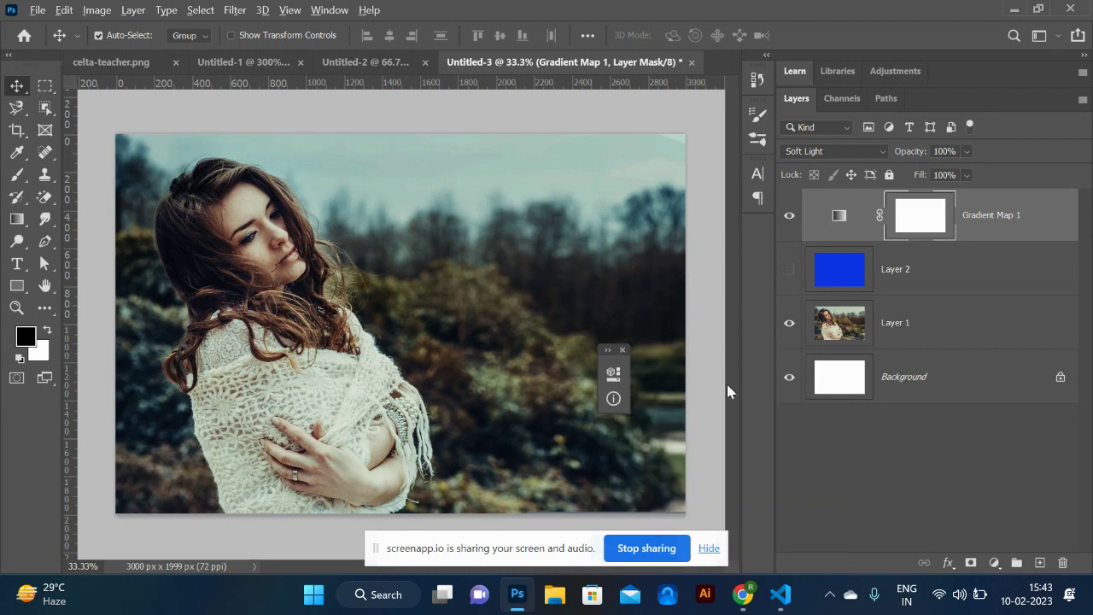
- Switch to Chrome and search Google for images of "color gradient in photoshop"
{"action": "key", "text": "alt+Tab"}
{"action": "left_click", "coordinate": [777, 42]}
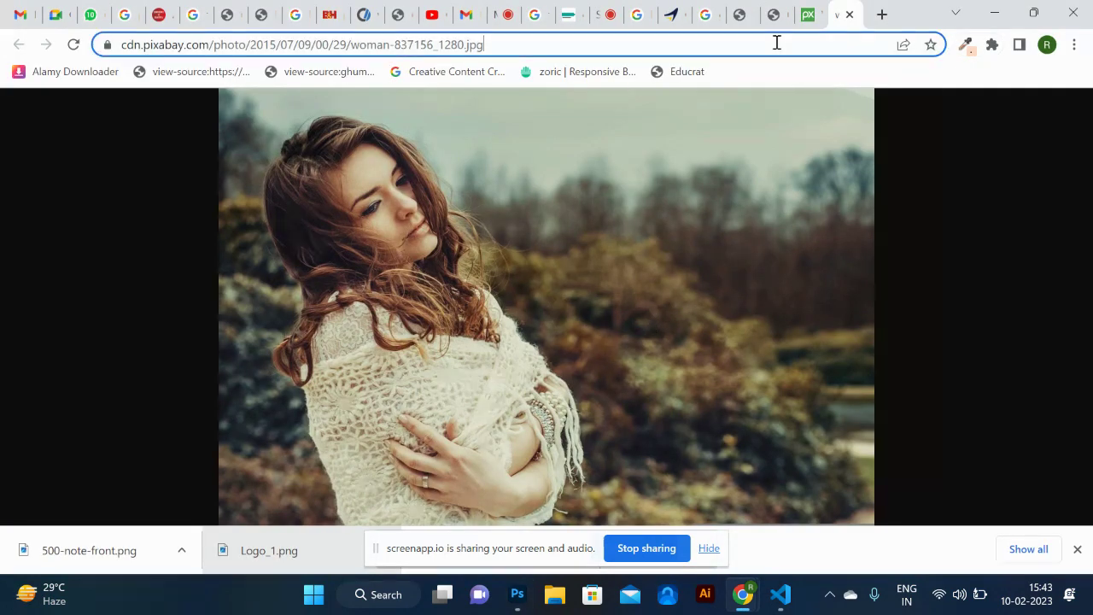
{"action": "key", "text": "BackSpace"}
{"action": "type", "text": "colo"}
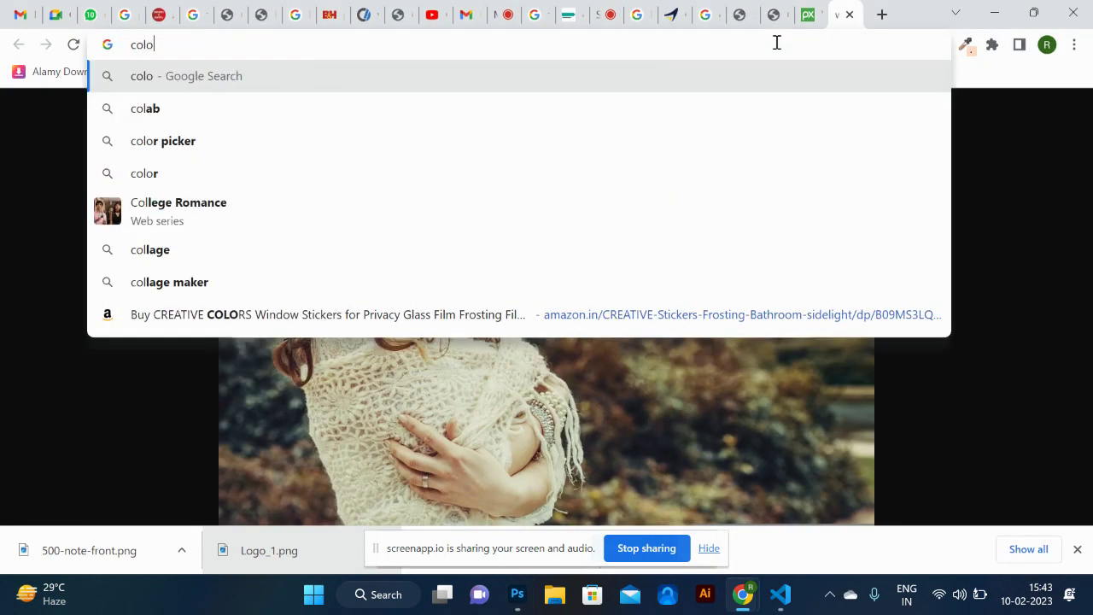
{"action": "type", "text": "r gradient"}
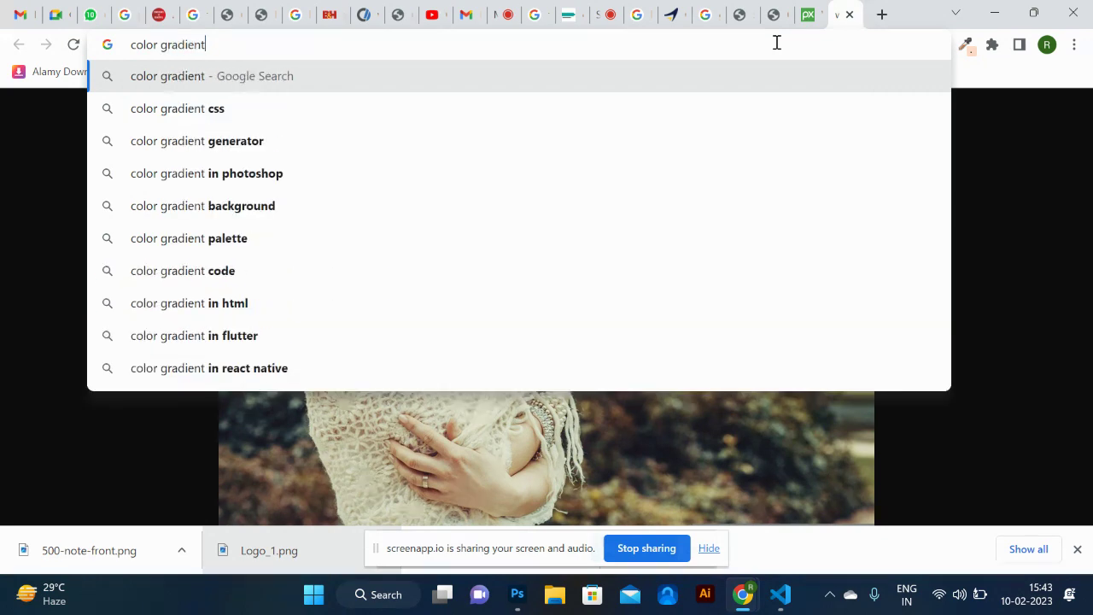
{"action": "key", "text": "Down"}
{"action": "key", "text": "Down"}
{"action": "key", "text": "Down"}
{"action": "key", "text": "Return"}
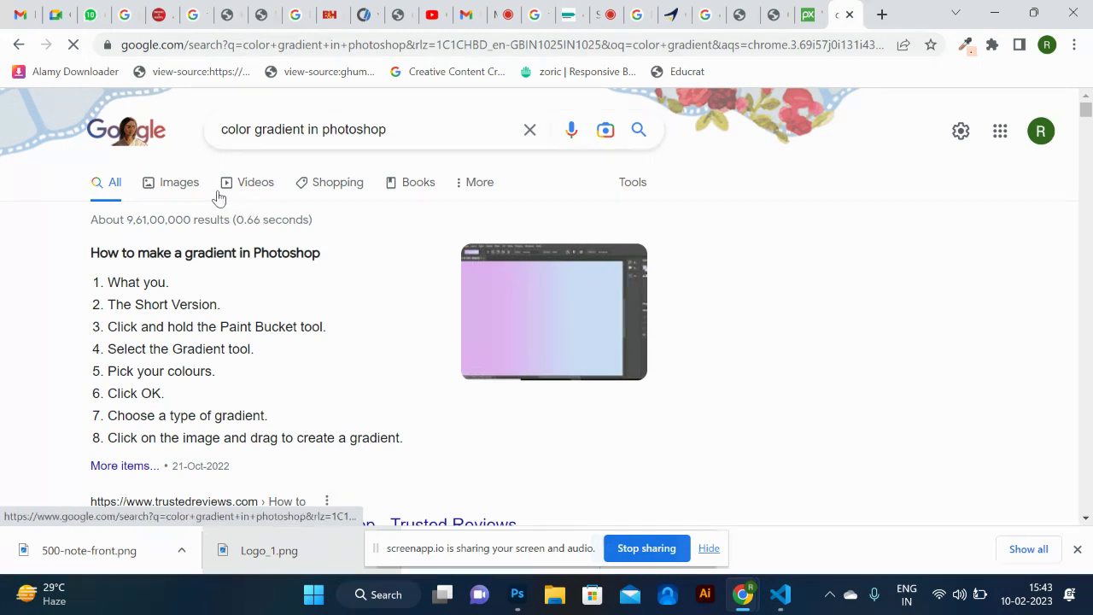
{"action": "left_click", "coordinate": [190, 191]}
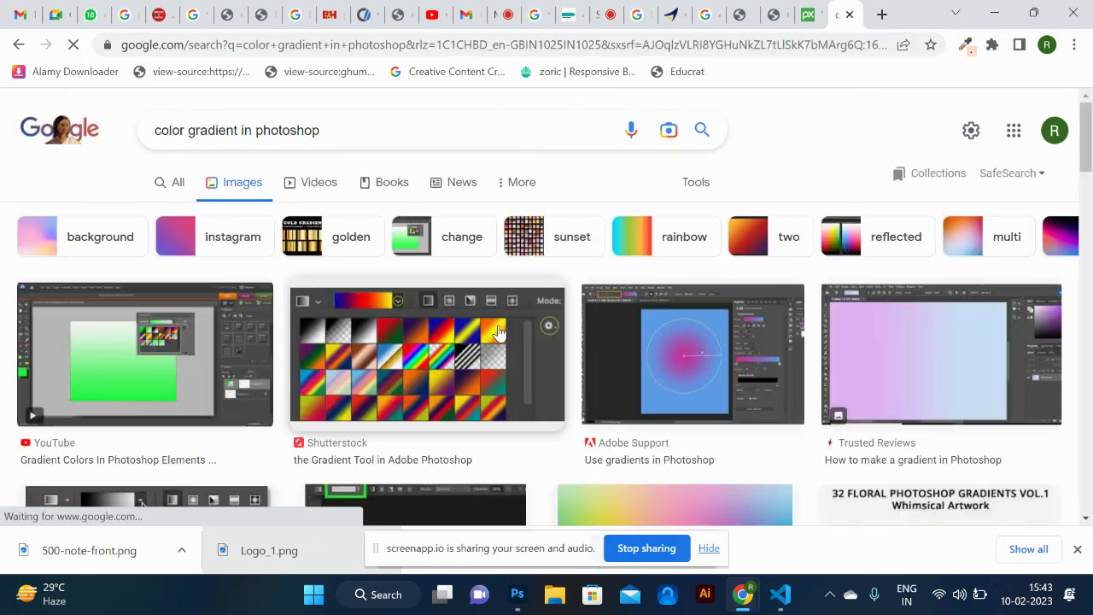
{"action": "scroll", "coordinate": [500, 332], "scroll_direction": "down", "scroll_amount": 3}
{"action": "scroll", "coordinate": [501, 332], "scroll_direction": "up", "scroll_amount": 3}
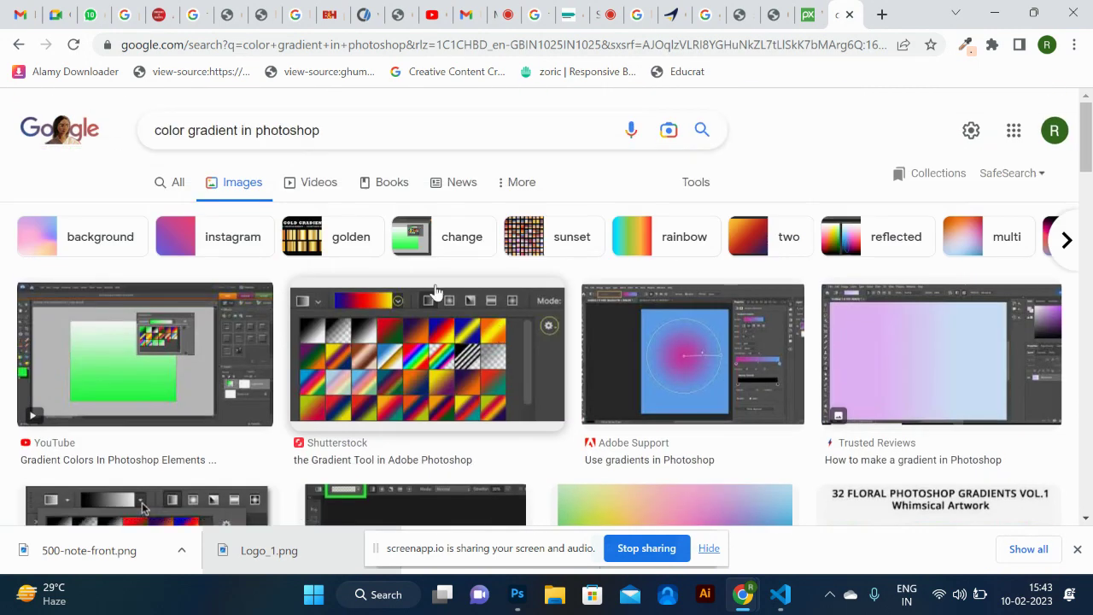
- Refine the image search to "color gradient in photoshop editing" and browse the results for gradient map examples
{"action": "left_click", "coordinate": [336, 137]}
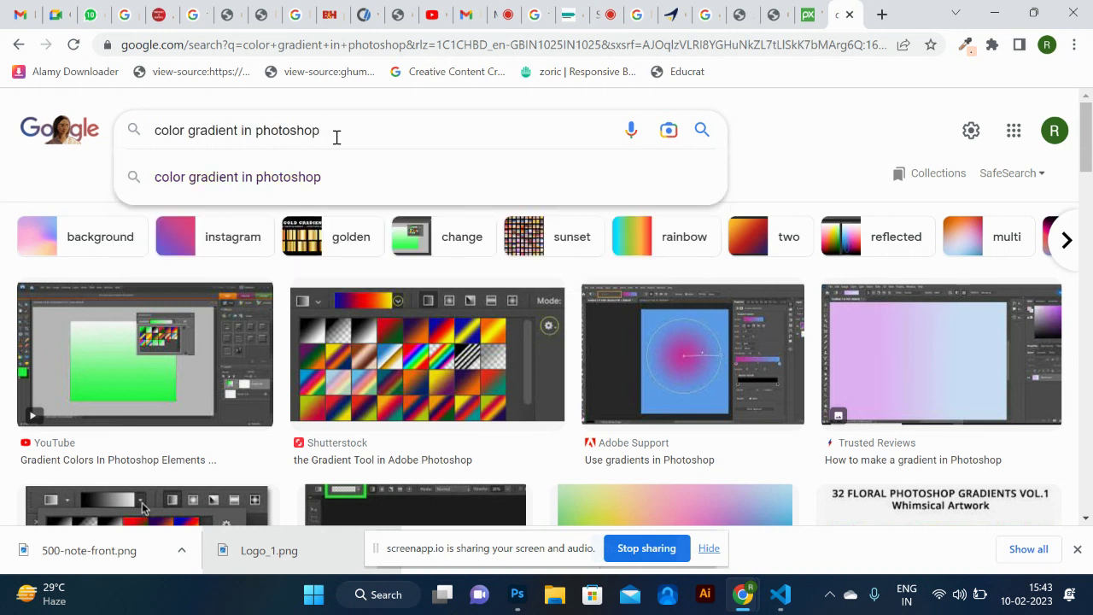
{"action": "type", "text": "editing"}
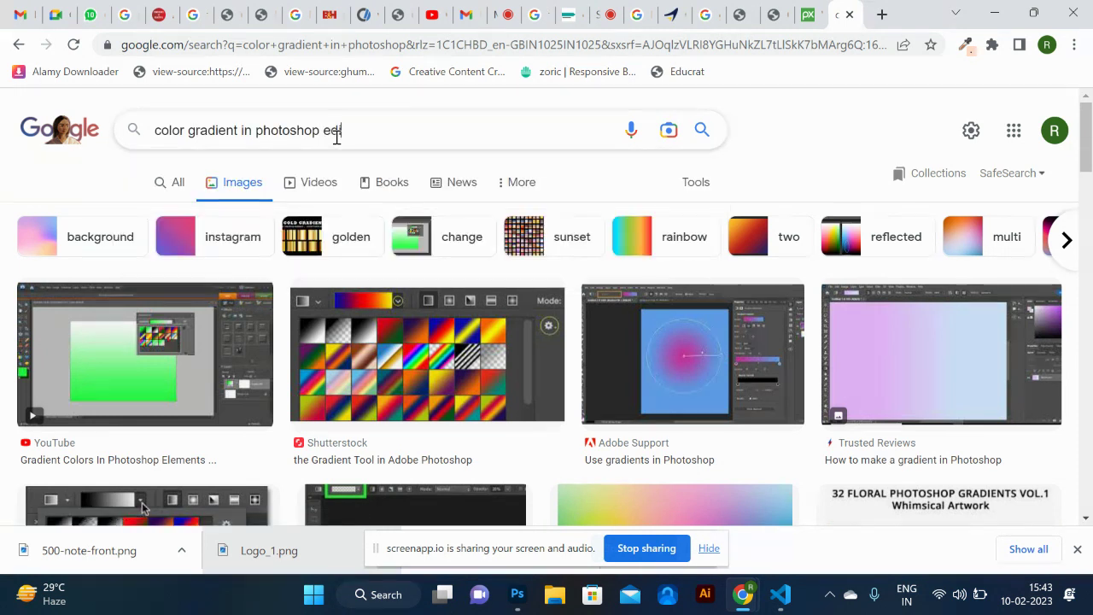
{"action": "key", "text": "Return"}
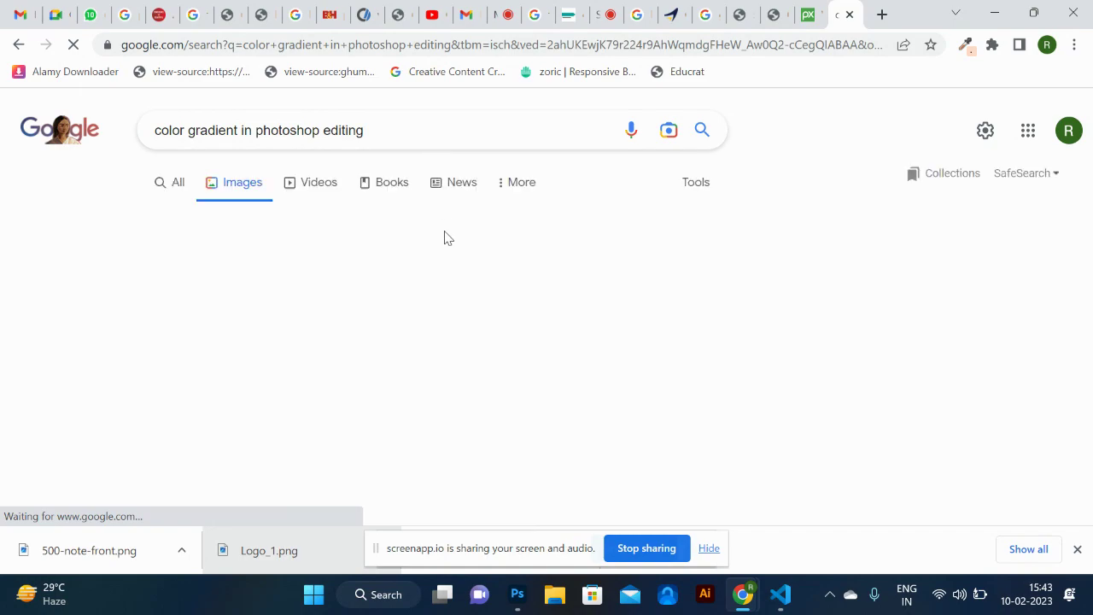
{"action": "scroll", "coordinate": [445, 237], "scroll_direction": "down", "scroll_amount": 5}
{"action": "scroll", "coordinate": [443, 242], "scroll_direction": "down", "scroll_amount": 8}
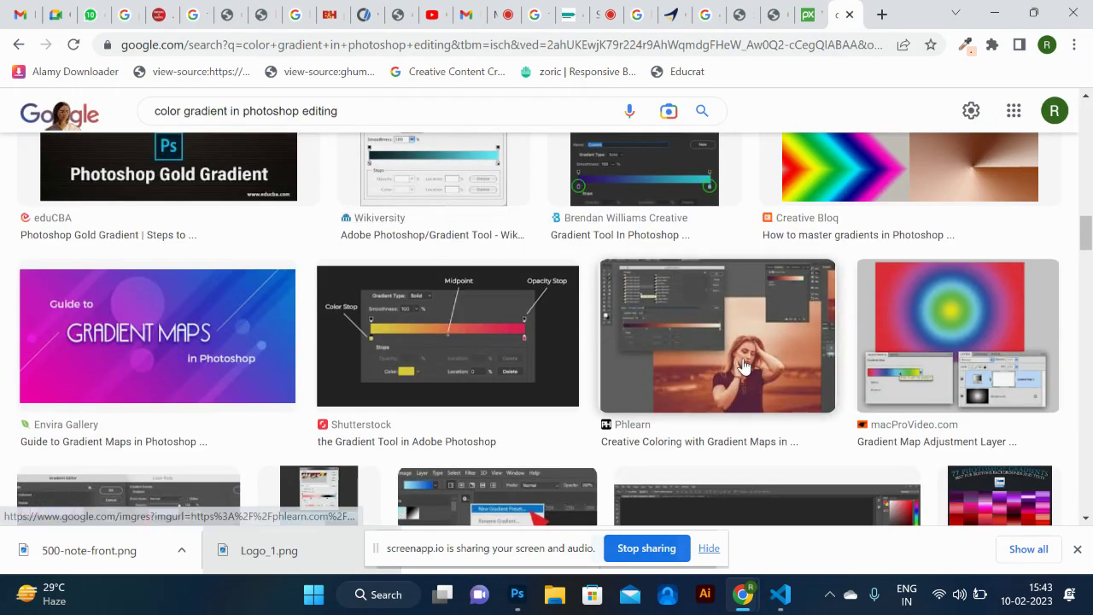
- Preview Phlearn's Creative Coloring with Gradient Maps image, browse its related images, and return to Photoshop
{"action": "left_click", "coordinate": [743, 365]}
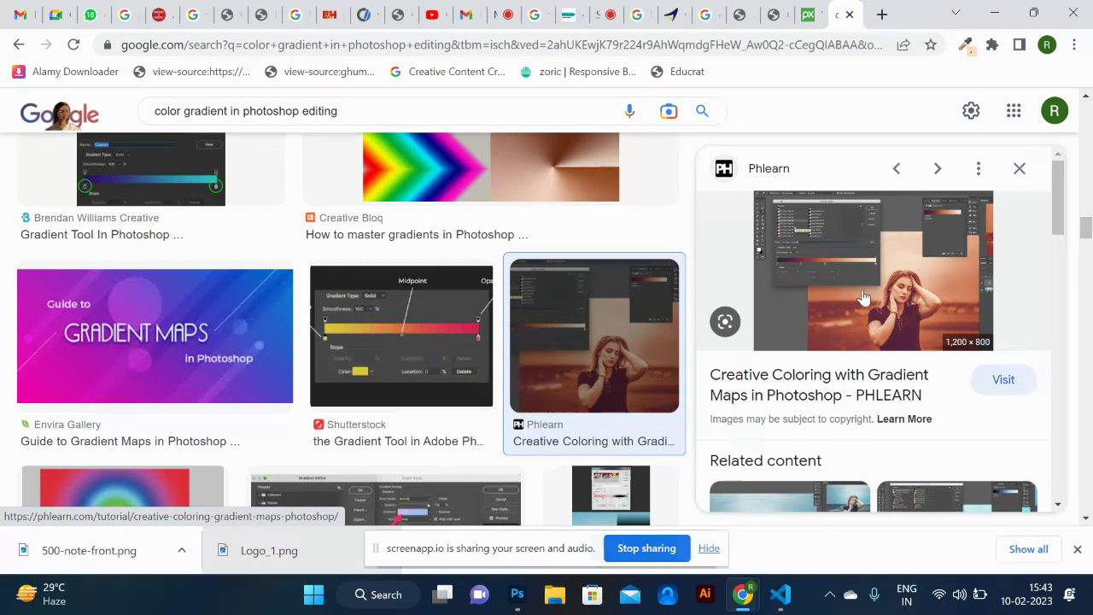
{"action": "scroll", "coordinate": [859, 290], "scroll_direction": "down", "scroll_amount": 6}
{"action": "scroll", "coordinate": [865, 379], "scroll_direction": "down", "scroll_amount": 5}
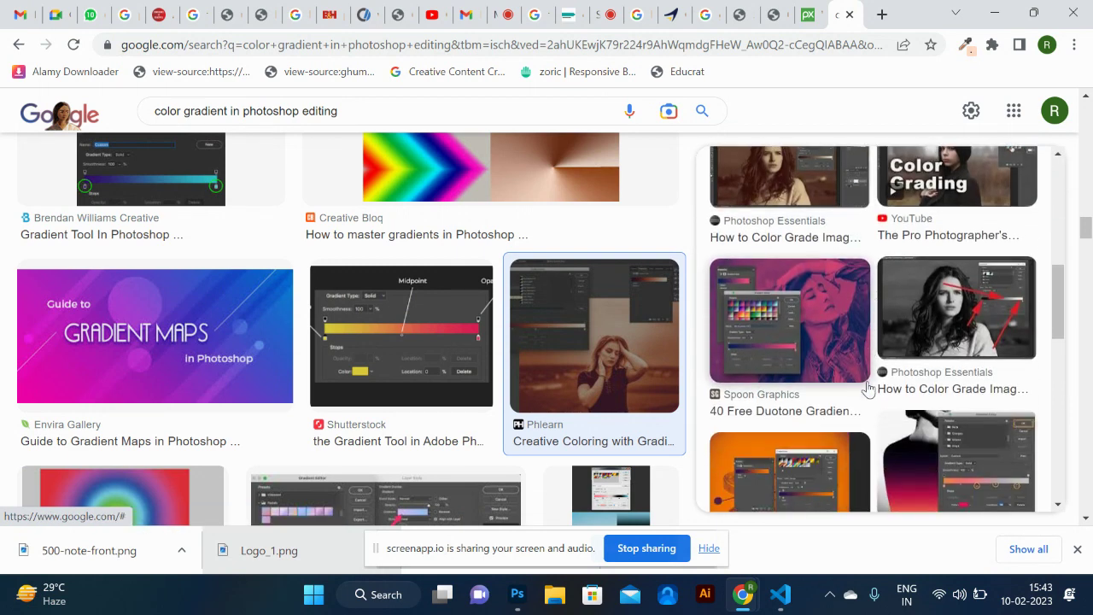
{"action": "key", "text": "alt+Tab"}
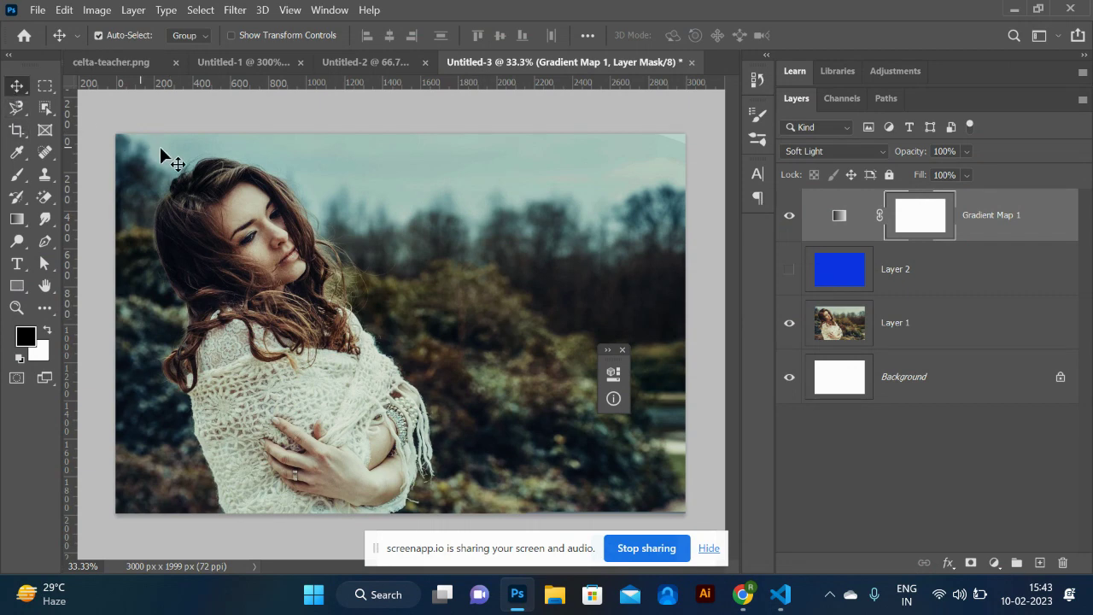
{"action": "left_click_drag", "start_coordinate": [160, 146], "coordinate": [268, 292]}
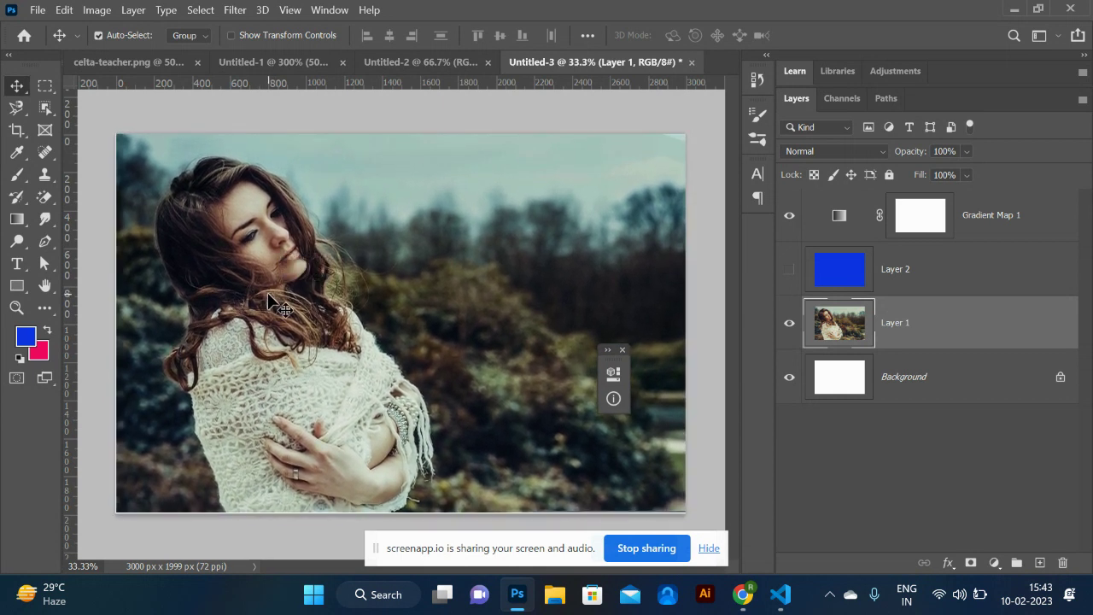
{"action": "left_click", "coordinate": [937, 285]}
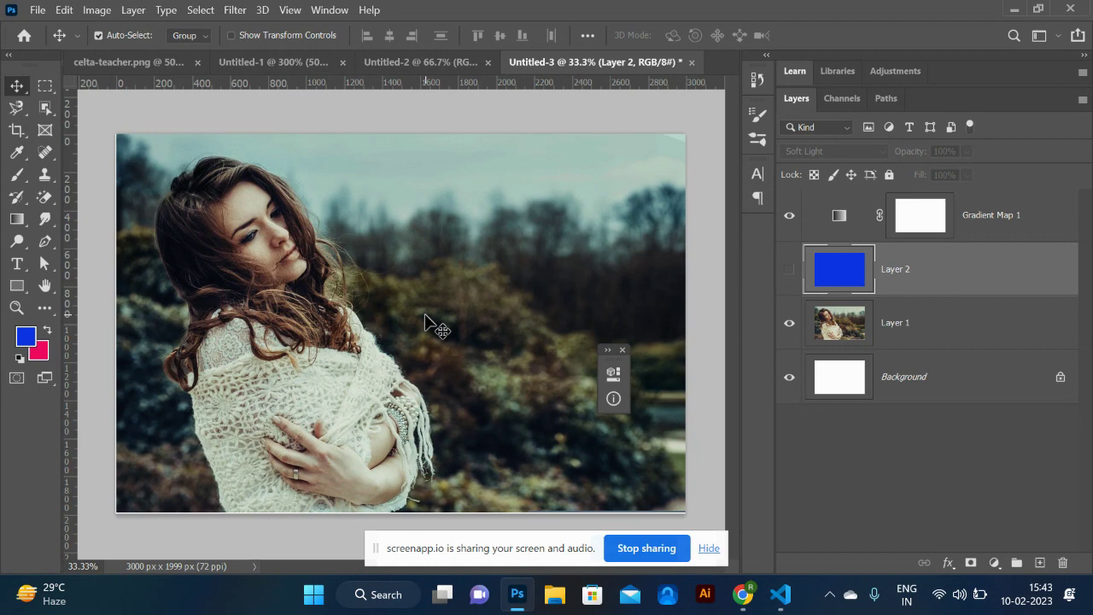
- Open a new Notepad document and write the first line "2gif image - graphic interchange format"
{"action": "key", "text": "super+r"}
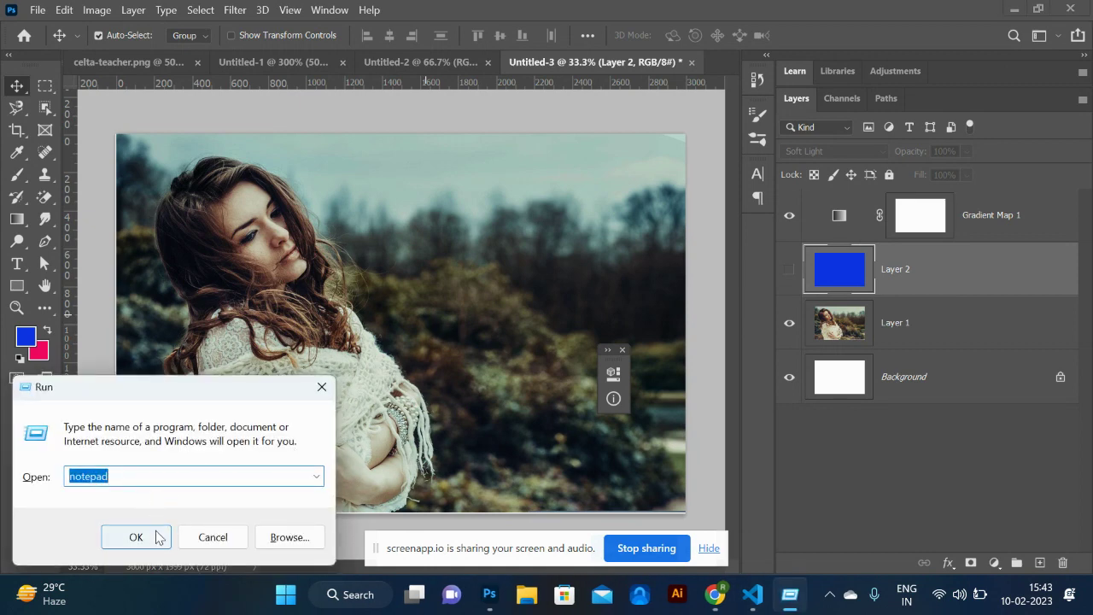
{"action": "left_click", "coordinate": [156, 532]}
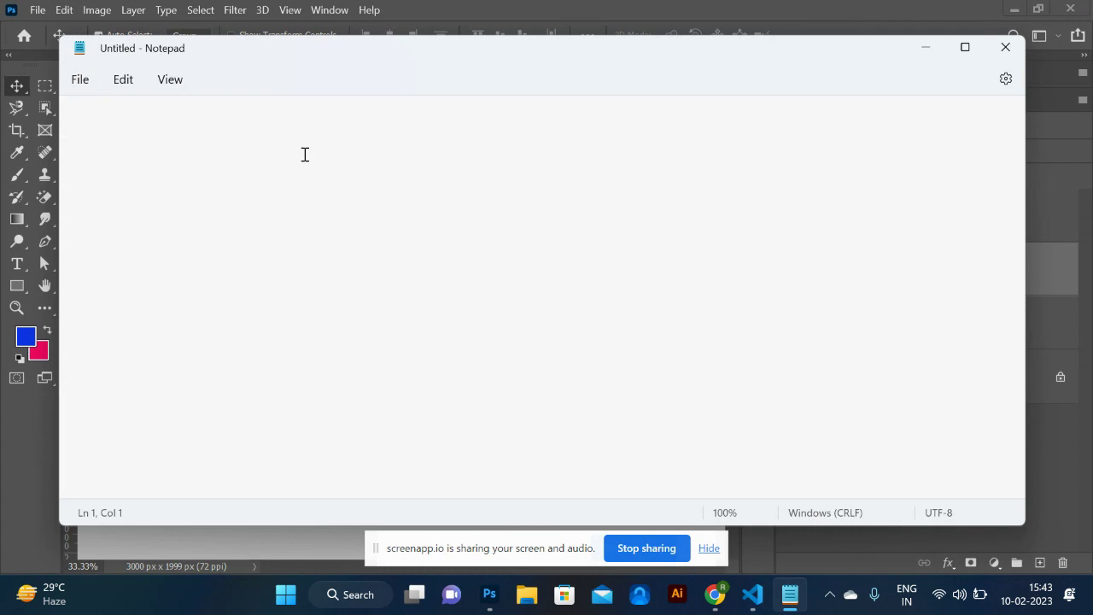
{"action": "type", "text": "2gi"}
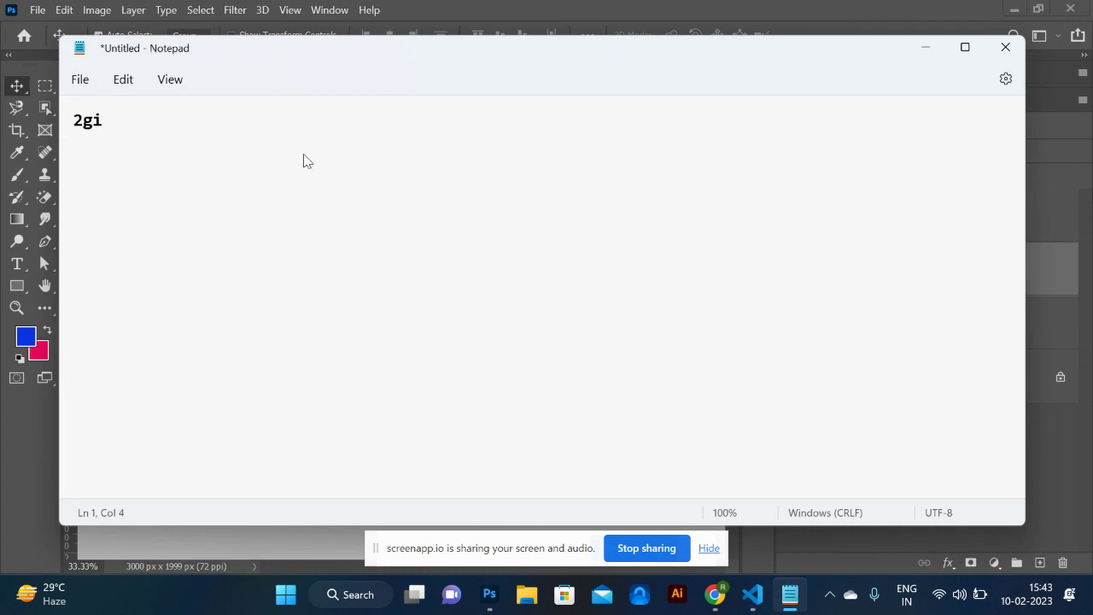
{"action": "type", "text": "f image"}
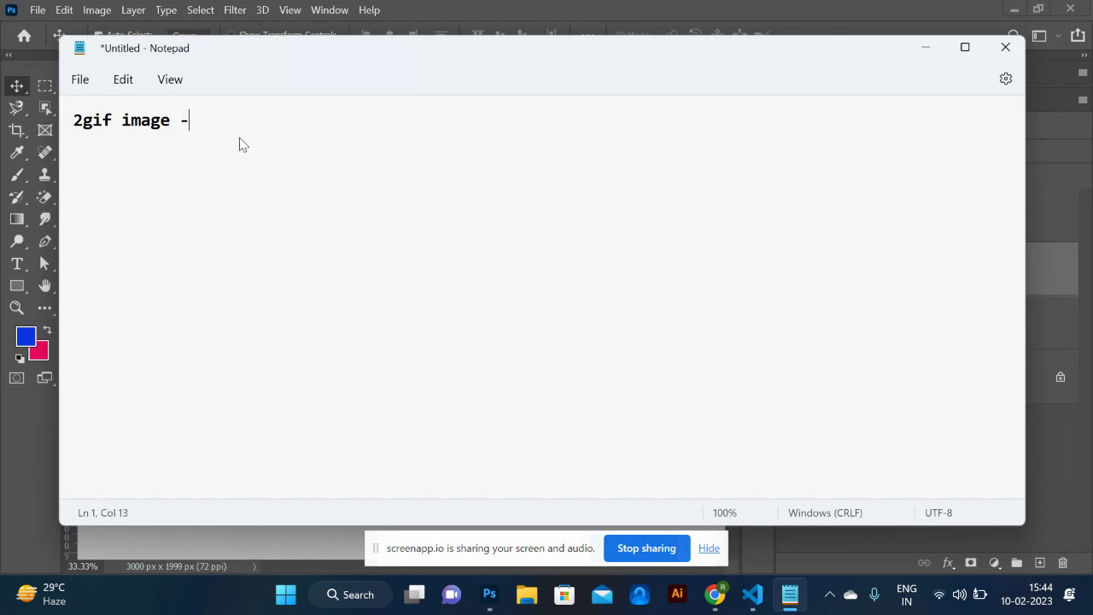
{"action": "type", "text": "- graphic"}
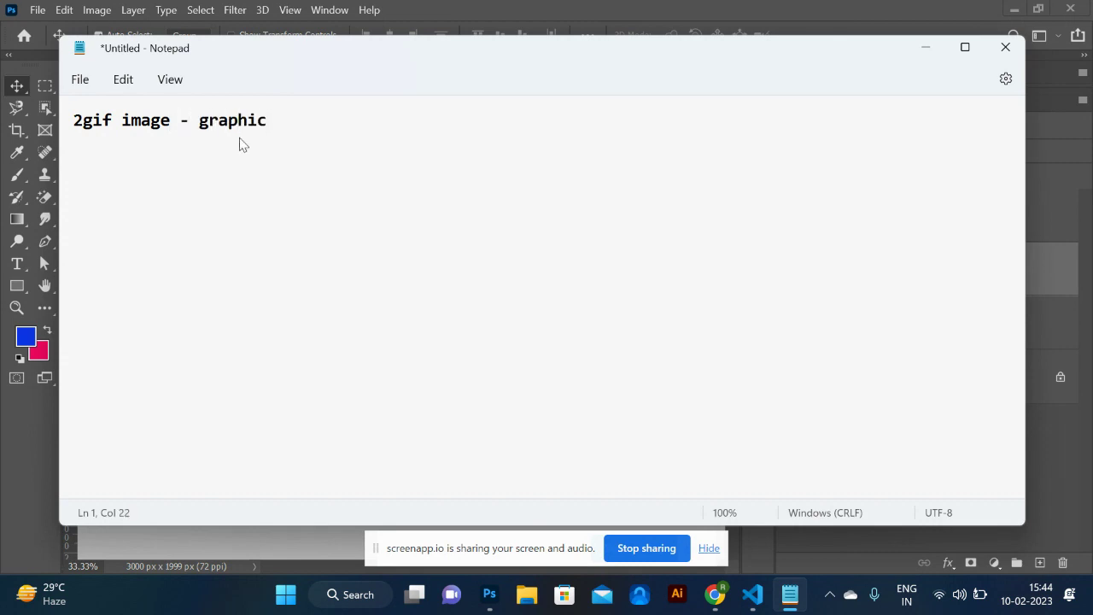
{"action": "type", "text": " d"}
{"action": "key", "text": "BackSpace"}
{"action": "type", "text": "i"}
{"action": "type", "text": "change foramt"}
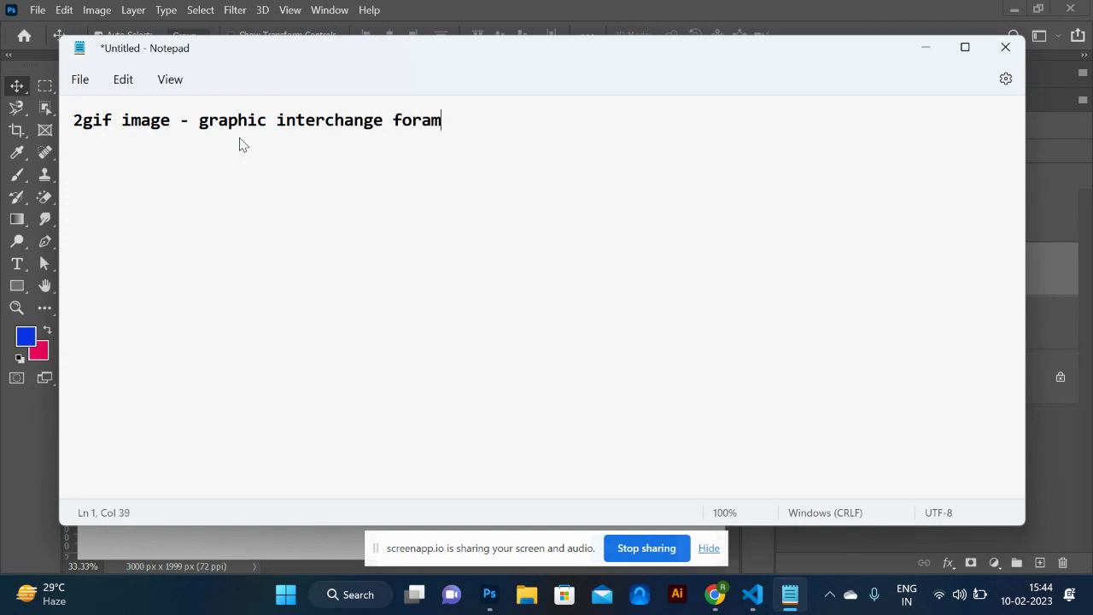
{"action": "key", "text": "BackSpace"}
{"action": "key", "text": "BackSpace"}
{"action": "key", "text": "BackSpace"}
{"action": "type", "text": "mat"}
- Leave a blank line and start a second list entry reading "2 mailer"
{"action": "key", "text": "Return"}
{"action": "key", "text": "Return"}
{"action": "type", "text": "2 mailer"}
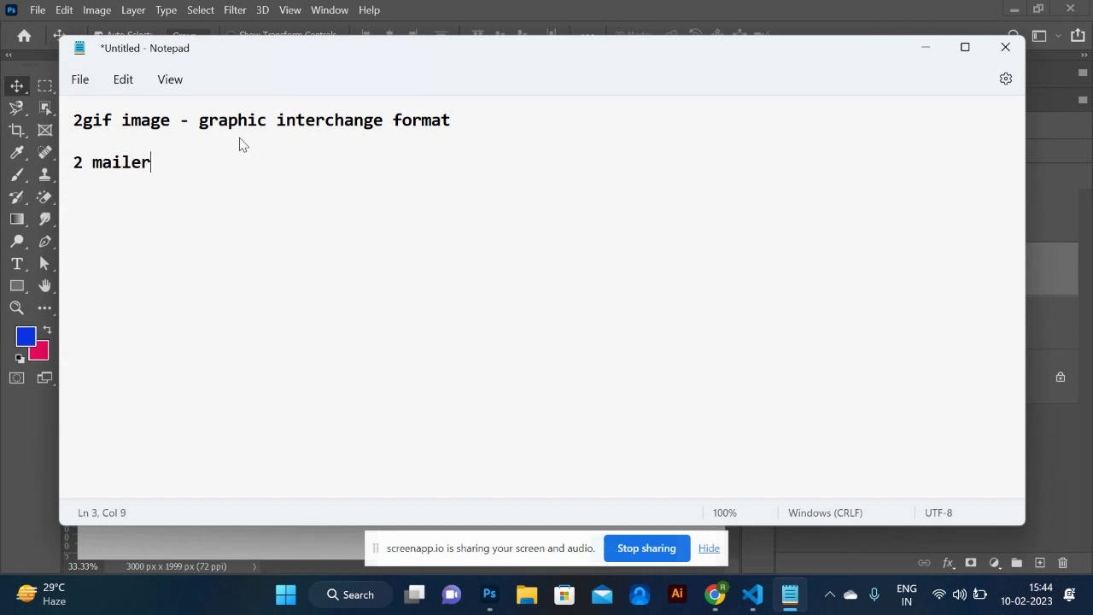
- Switch to Chrome and search Google for images of "education mailer"
{"action": "key", "text": "alt+Tab"}
{"action": "key", "text": "alt+Tab"}
{"action": "key", "text": "Tab"}
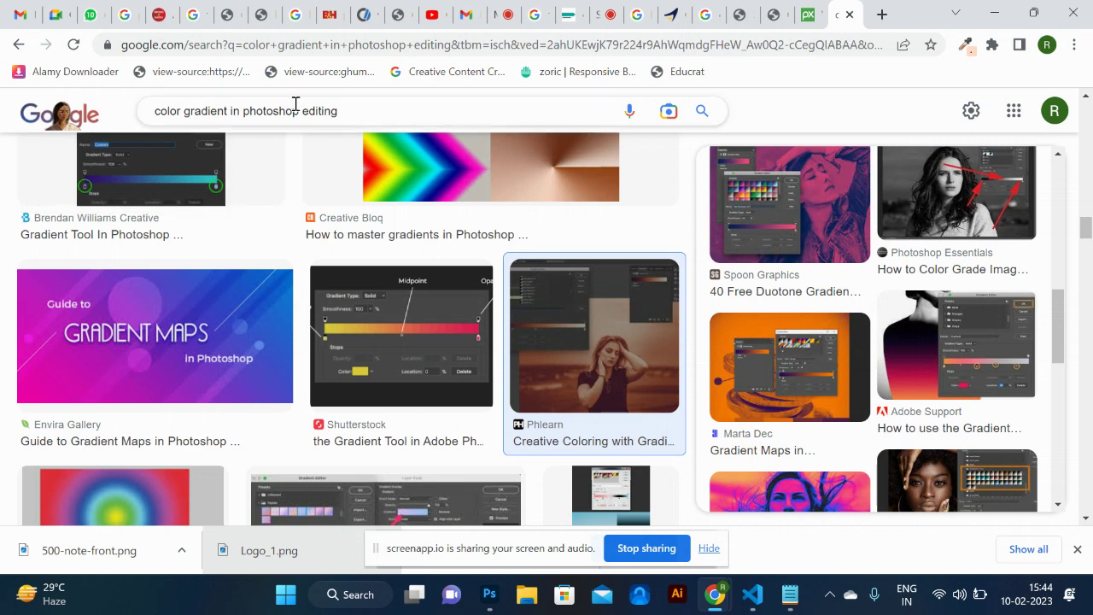
{"action": "left_click", "coordinate": [360, 44]}
{"action": "type", "text": "edu"}
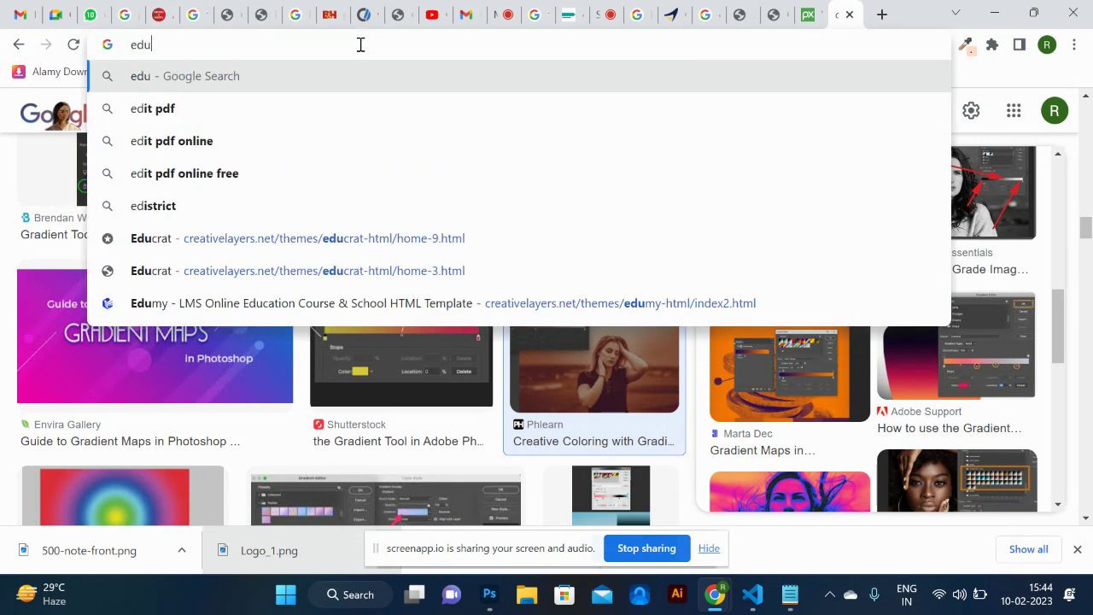
{"action": "type", "text": "cation mailer"}
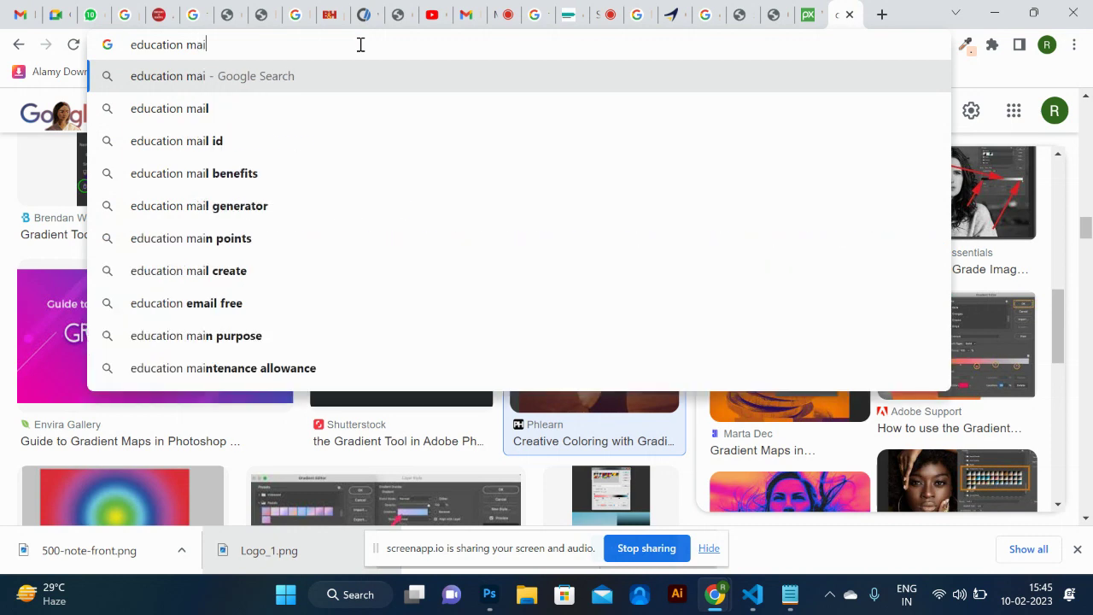
{"action": "key", "text": "Return"}
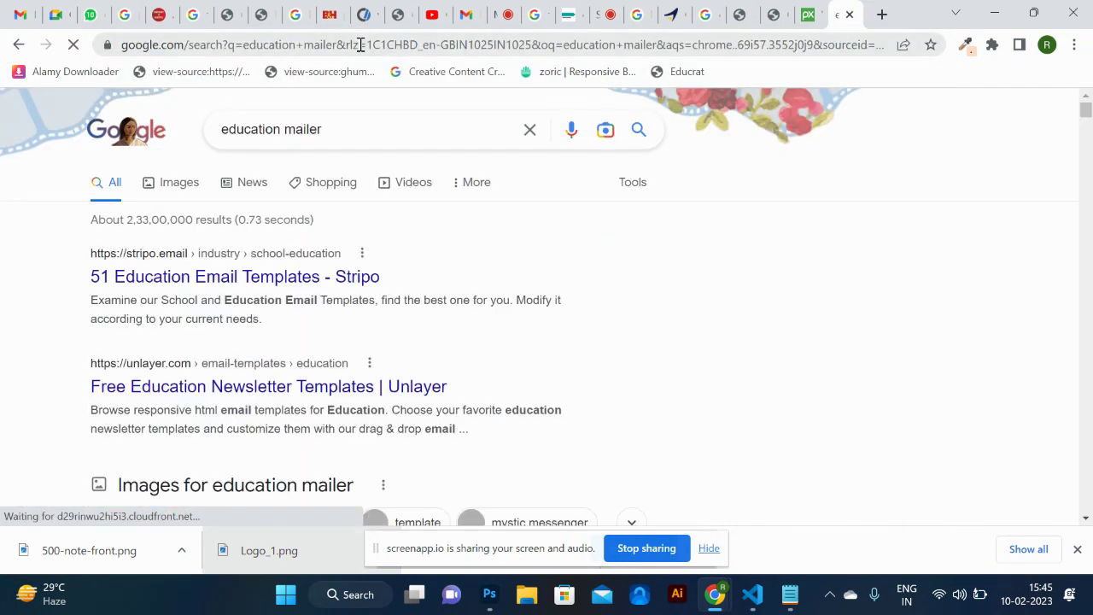
{"action": "left_click", "coordinate": [179, 182]}
- Browse the education mailer images and preview the Unlayer, FormGet and Pinterest email template examples
{"action": "scroll", "coordinate": [313, 281], "scroll_direction": "down", "scroll_amount": 1}
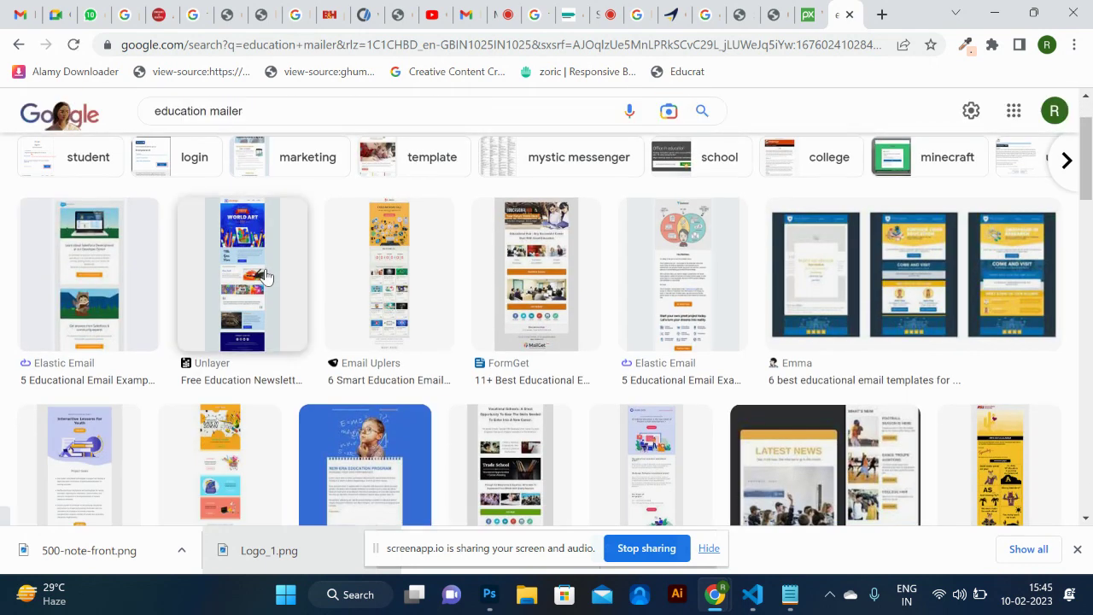
{"action": "left_click", "coordinate": [265, 275]}
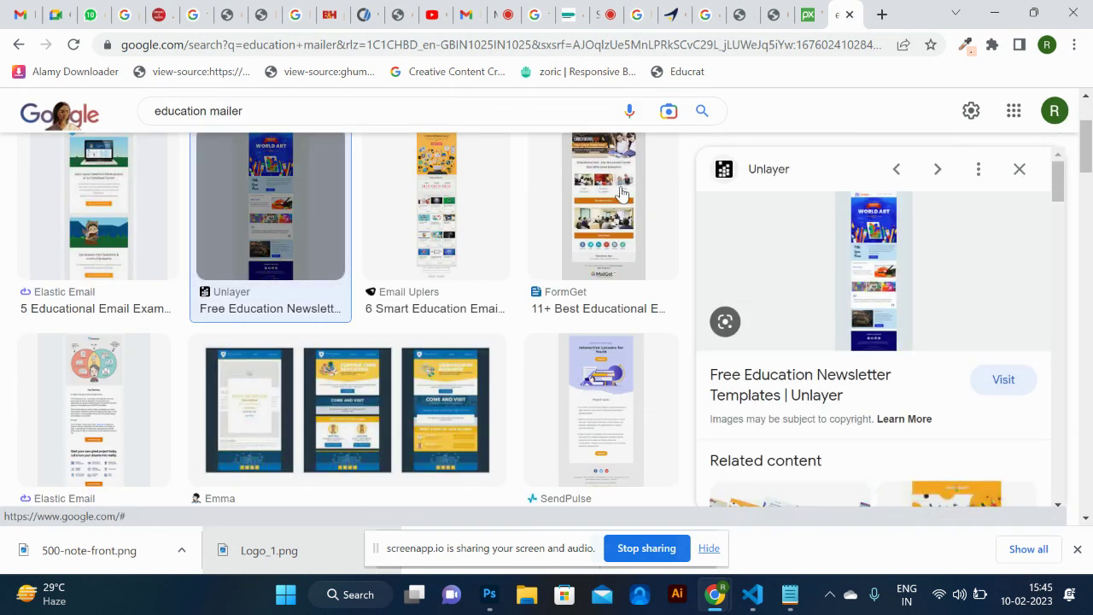
{"action": "left_click", "coordinate": [607, 218]}
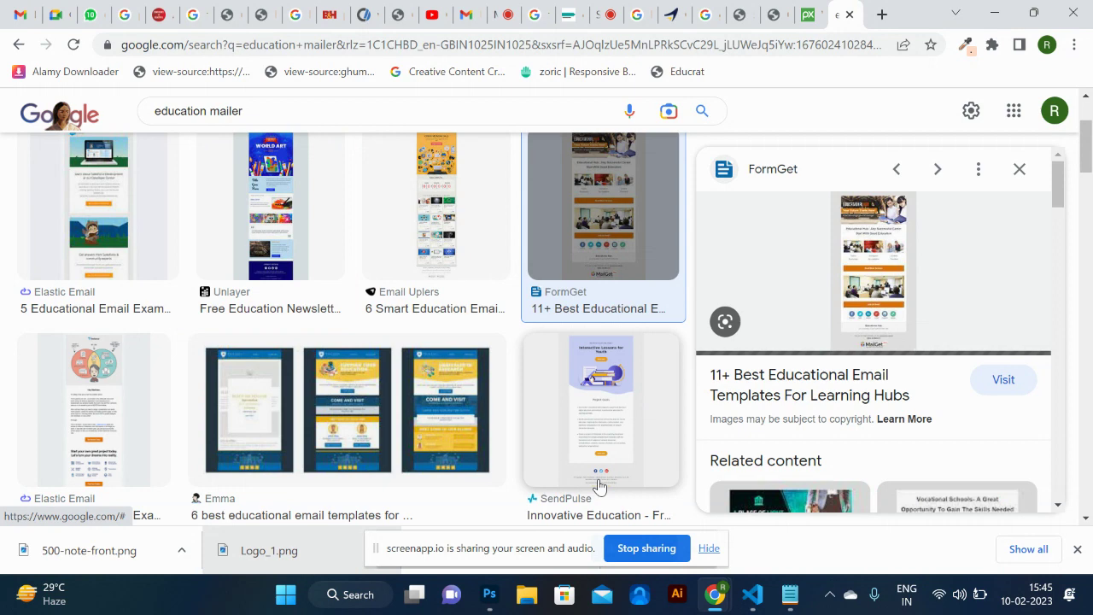
{"action": "scroll", "coordinate": [598, 485], "scroll_direction": "down", "scroll_amount": 5}
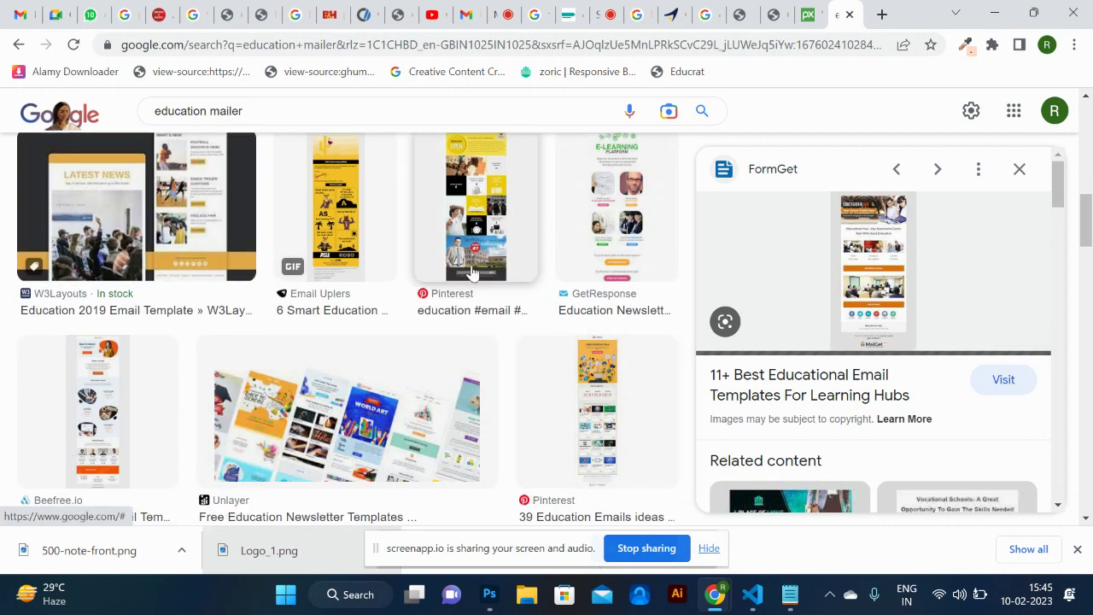
{"action": "left_click", "coordinate": [474, 271]}
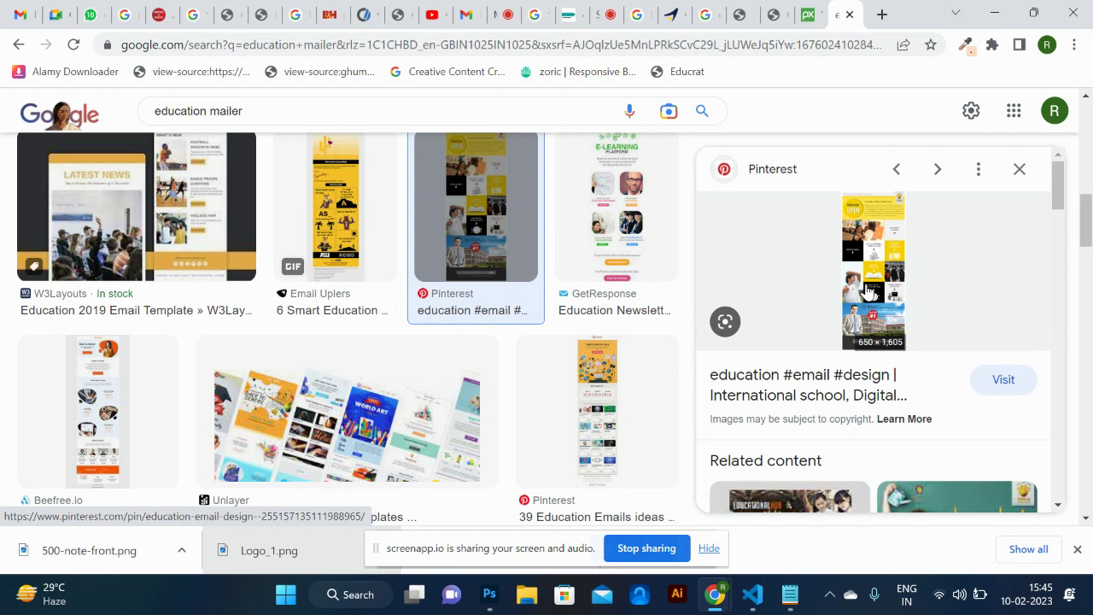
{"action": "left_click", "coordinate": [384, 432]}
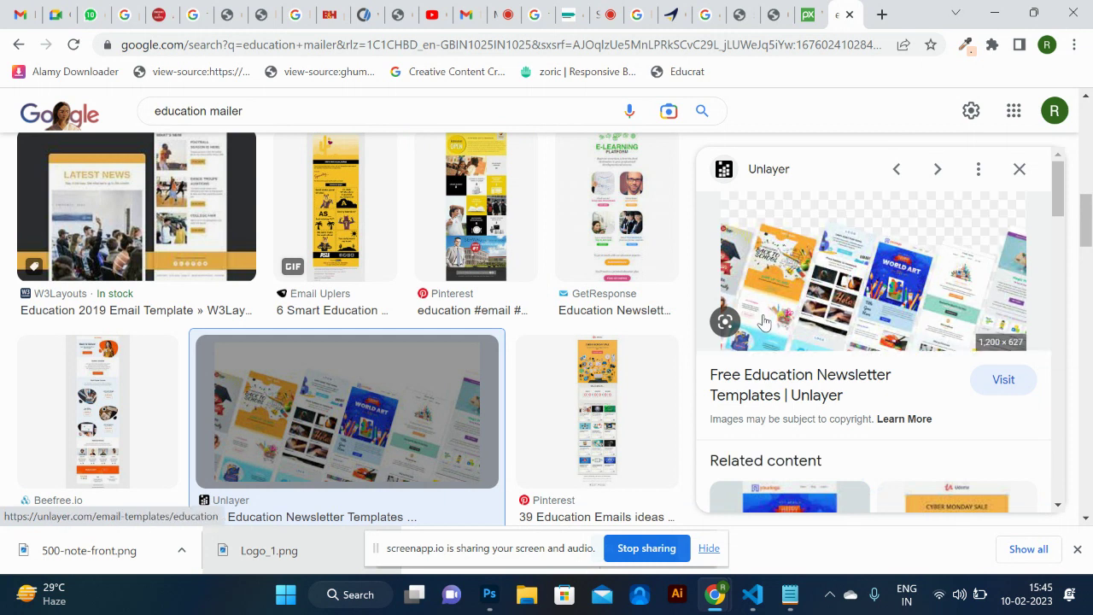
- Return to the Notepad list and extend the mailer entry with the size "1280px height auto"
{"action": "key", "text": "alt+Tab"}
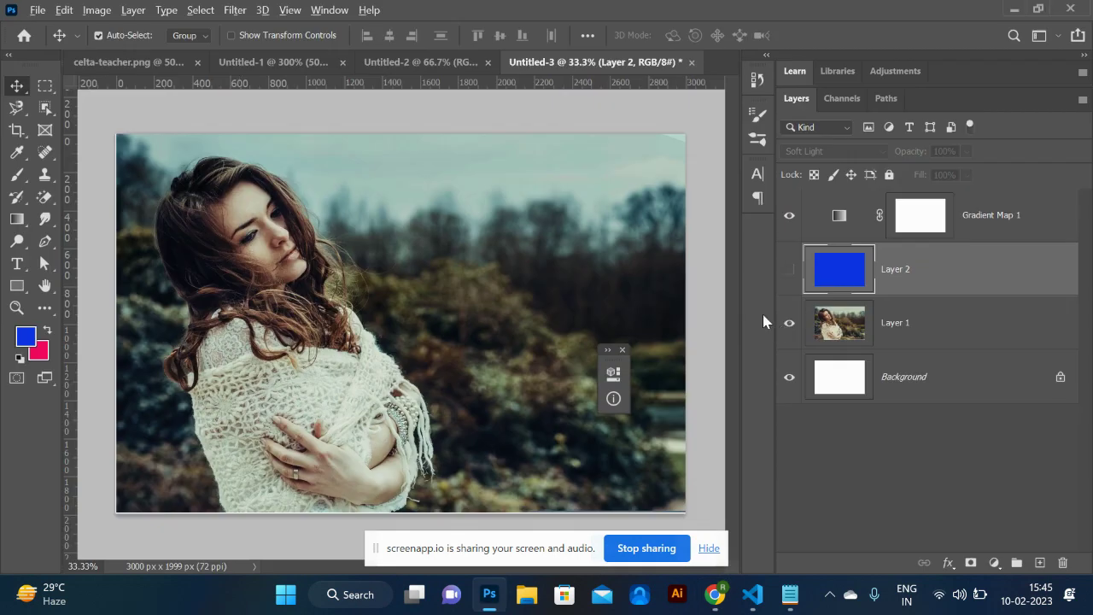
{"action": "key", "text": "alt+Tab"}
{"action": "key", "text": "alt+Tab"}
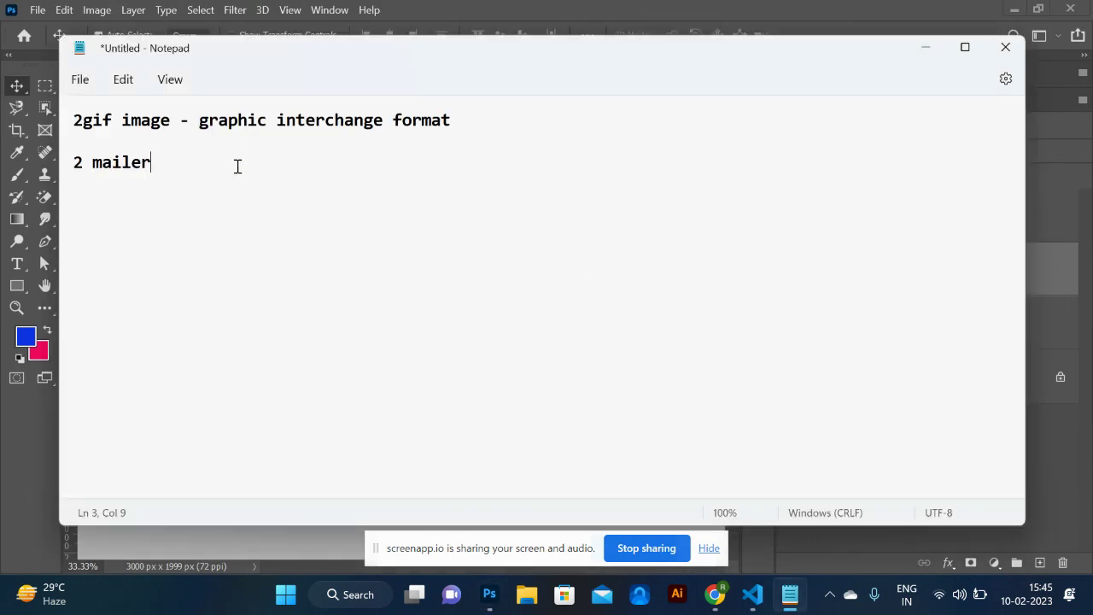
{"action": "type", "text": "1280px"}
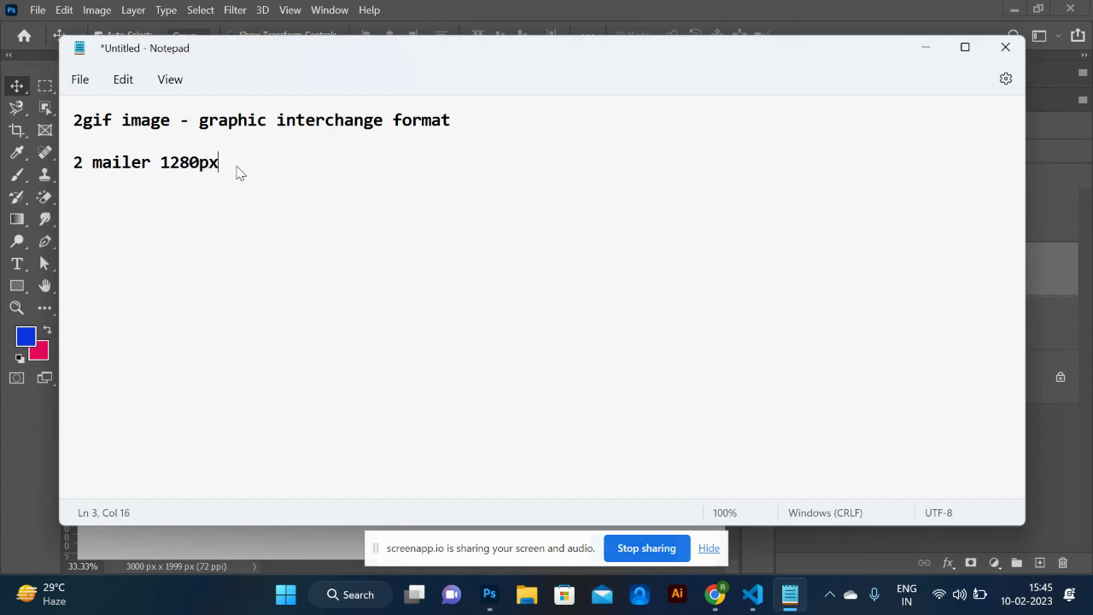
{"action": "type", "text": " height auto"}
{"action": "key", "text": "alt+Tab"}
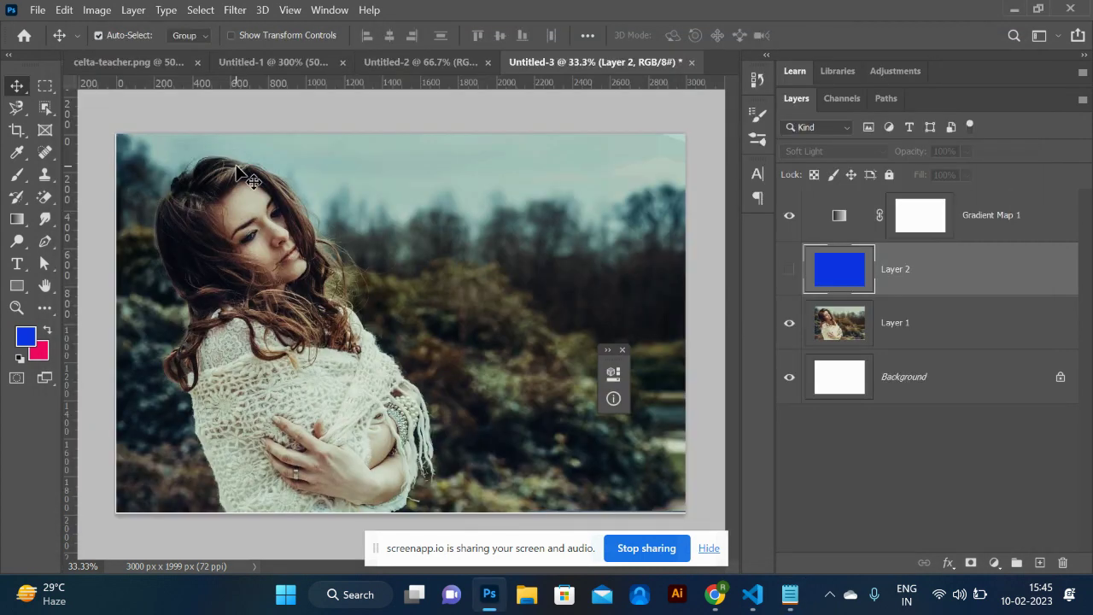
{"action": "key", "text": "alt+Tab"}
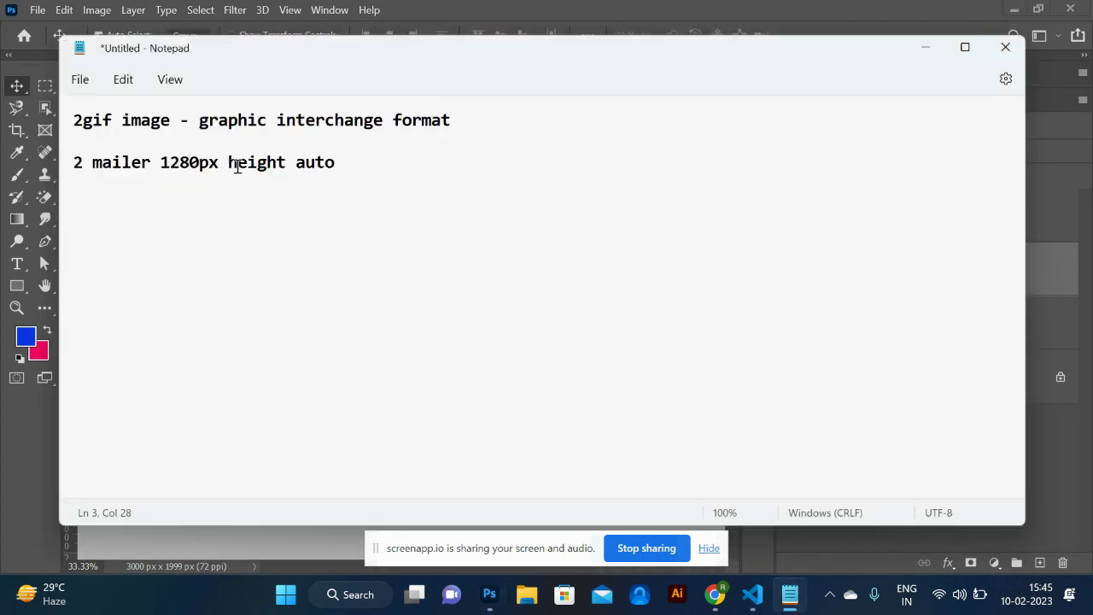
- Add the entry "4 social media post" below the mailer line
{"action": "key", "text": "Return"}
{"action": "type", "text": "4 soi"}
{"action": "type", "text": "ial"}
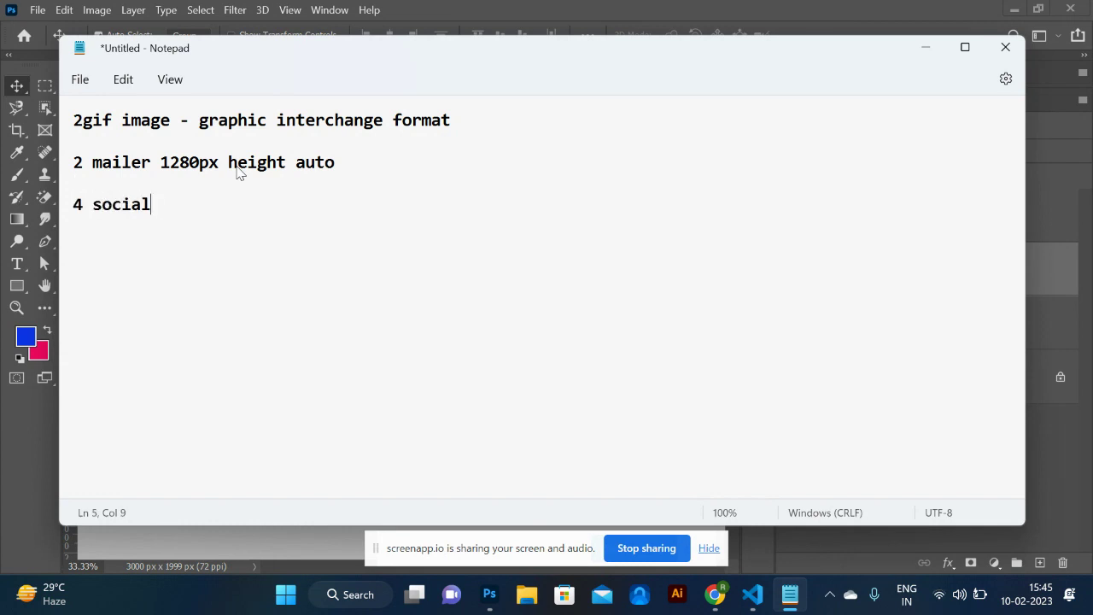
{"action": "type", "text": " media post"}
- Add the entry "2 image editing (before after)" below the social media line, separated by a blank line
{"action": "key", "text": "Return"}
{"action": "key", "text": "Return"}
{"action": "key", "text": "alt+Tab"}
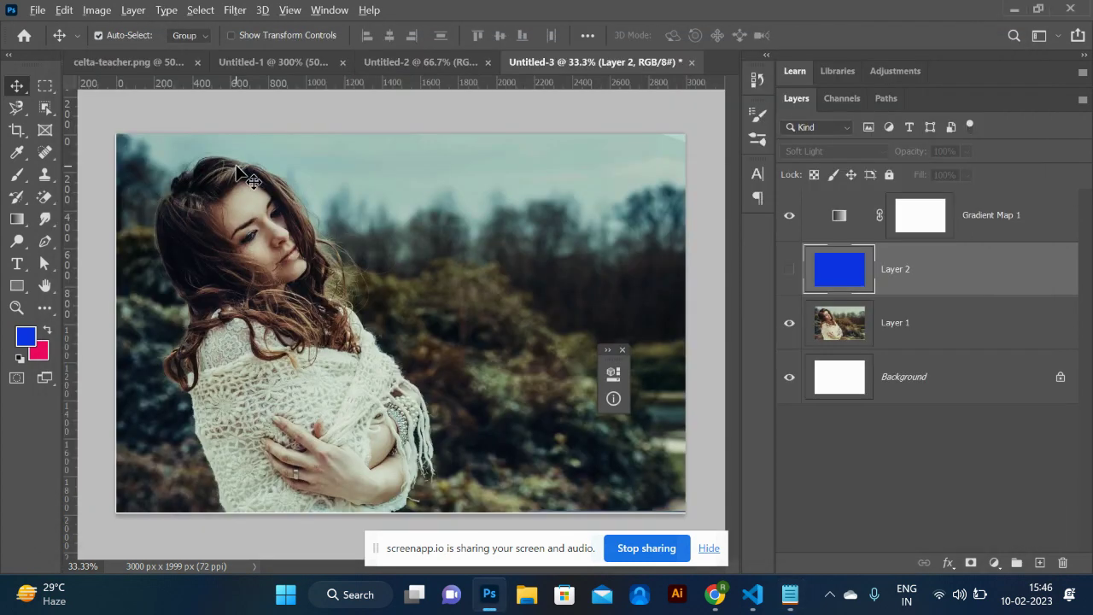
{"action": "key", "text": "alt+Tab"}
{"action": "type", "text": "2 "}
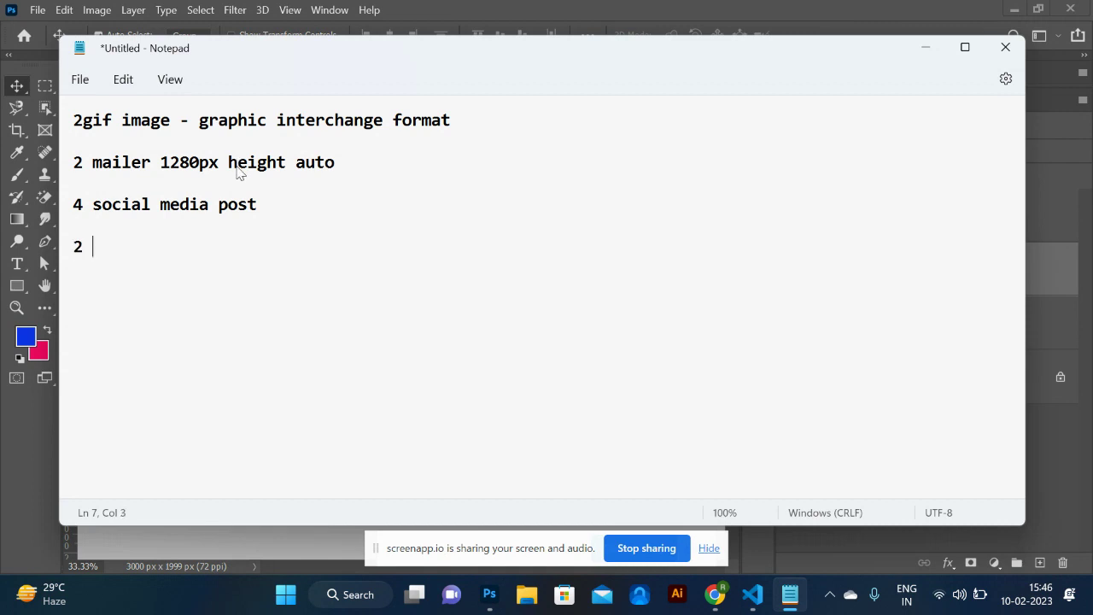
{"action": "type", "text": "image edi"}
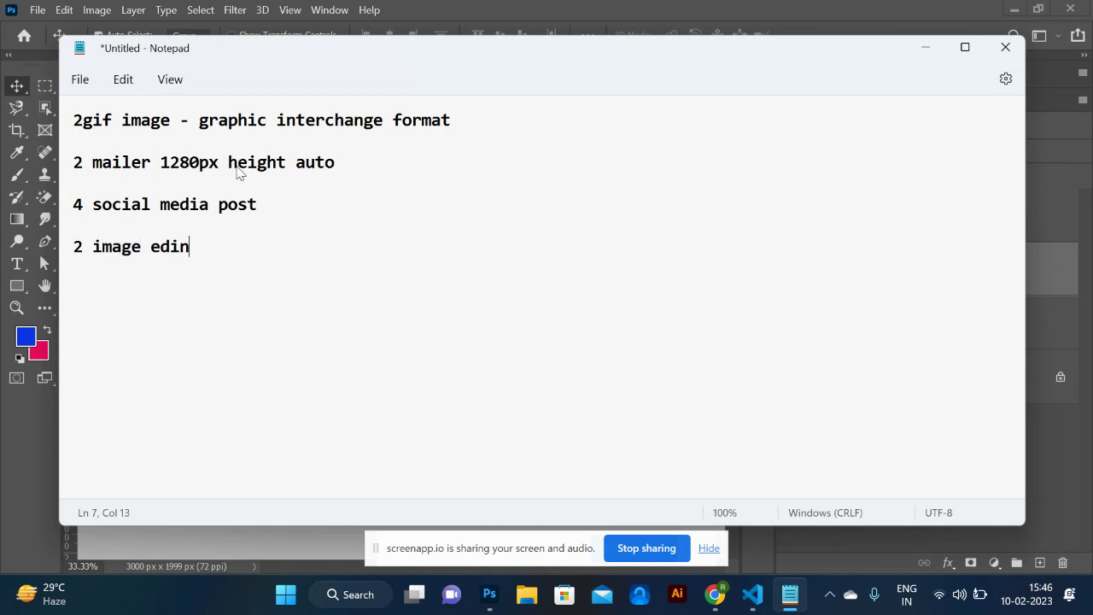
{"action": "type", "text": "ting (before a"}
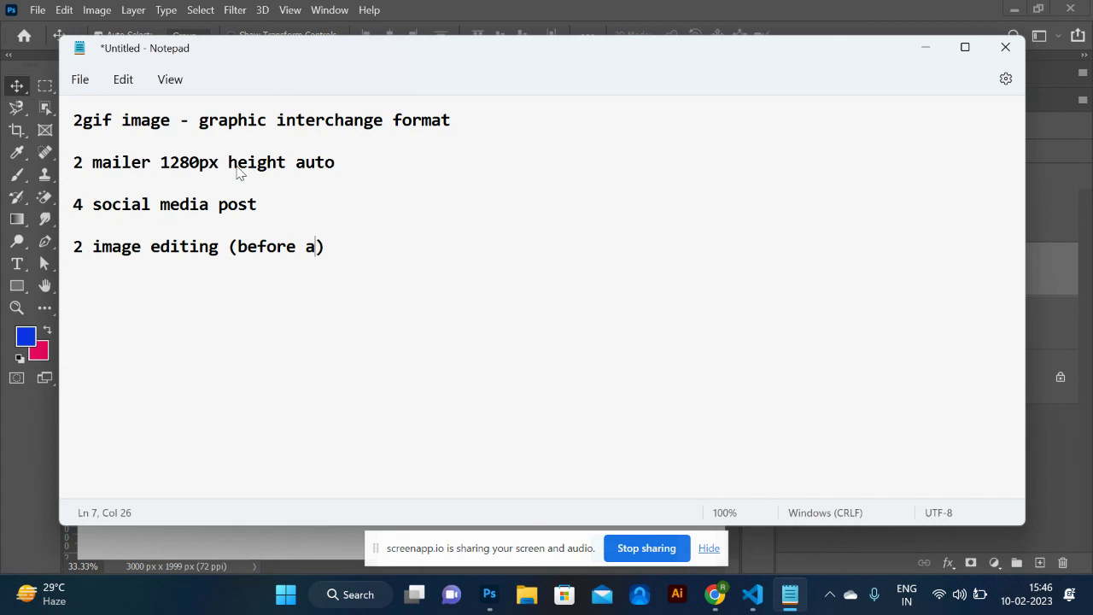
{"action": "type", "text": "fter)"}
- Add the entry "1 double exposure" below the image editing line
{"action": "key", "text": "Return"}
{"action": "type", "text": "1 double "}
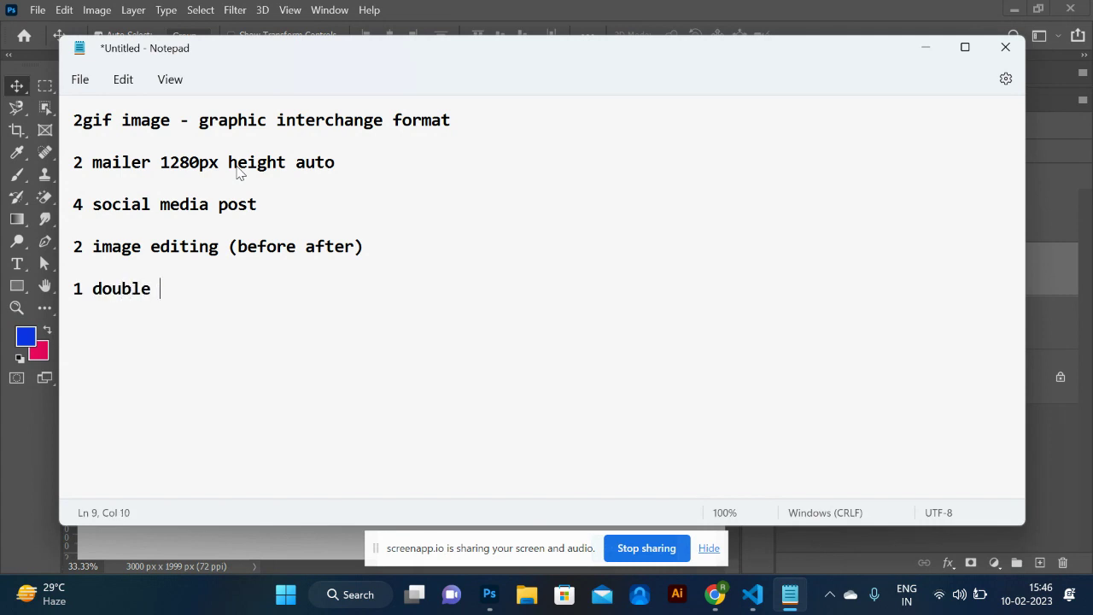
{"action": "type", "text": "exposure"}
- Leave a blank line and add the entry "2 image manuplation" at the end of the list
{"action": "key", "text": "Return"}
{"action": "key", "text": "Return"}
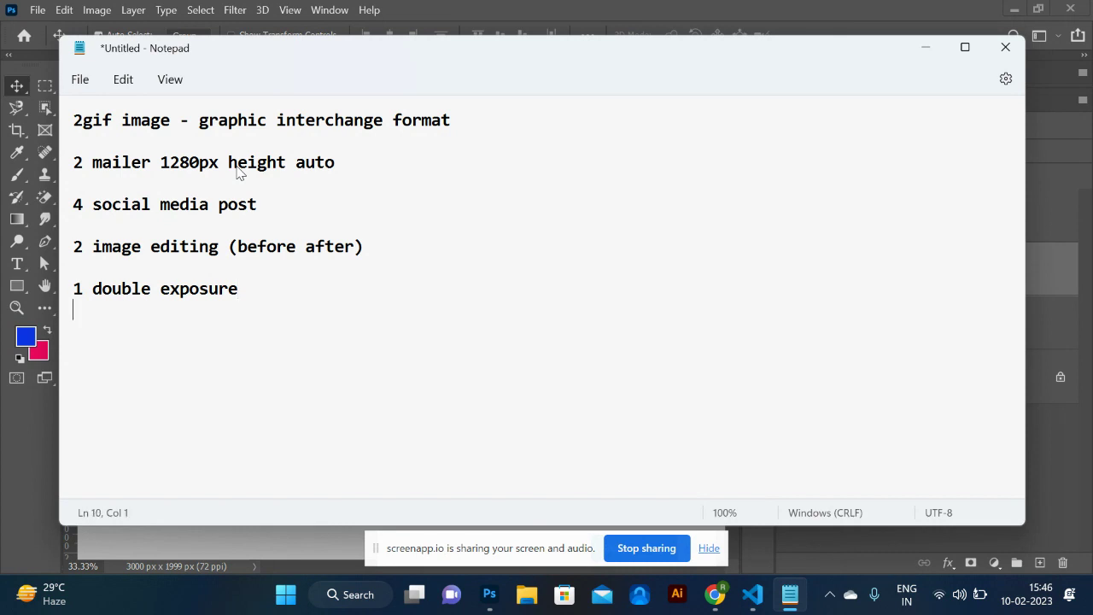
{"action": "type", "text": "2 image man"}
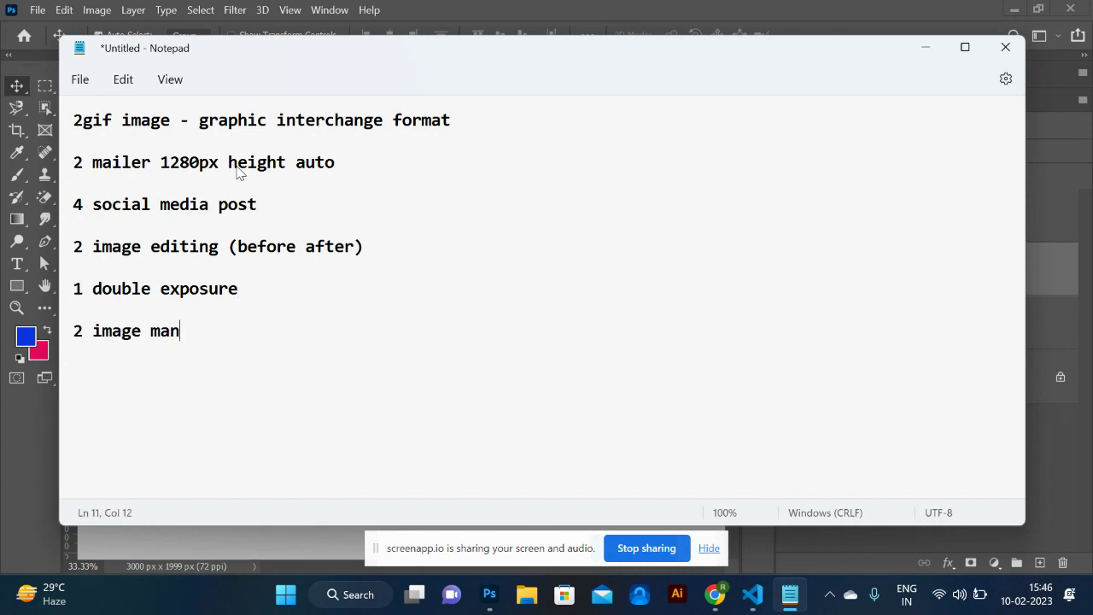
{"action": "type", "text": "uplation"}
- Switch to the Google Images results in Chrome and search for "face"
{"action": "key", "text": "alt+Tab"}
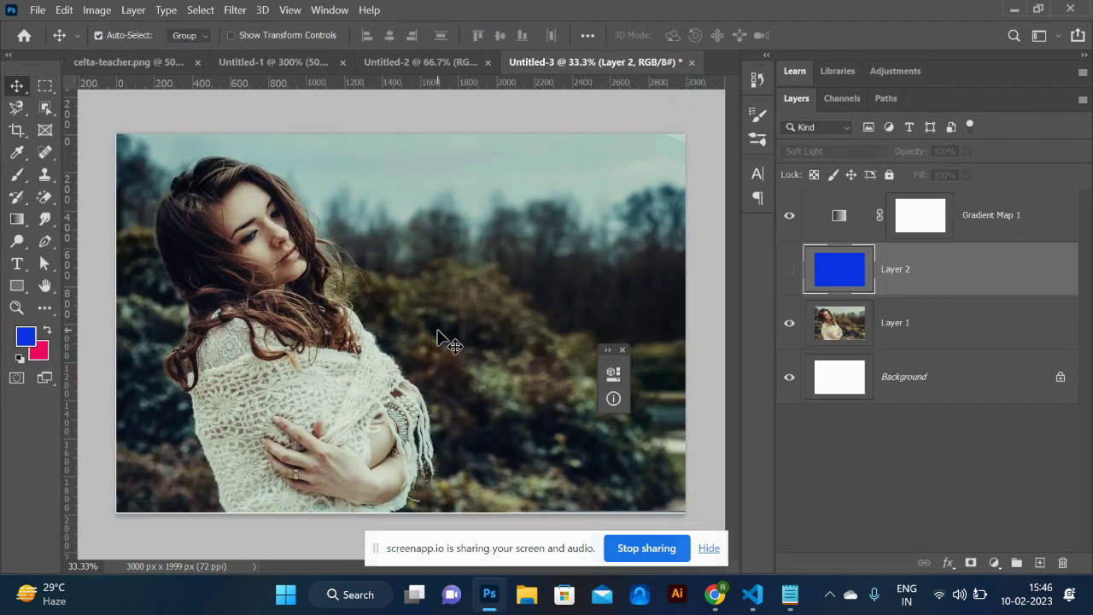
{"action": "key", "text": "alt+Tab"}
{"action": "key", "text": "Tab"}
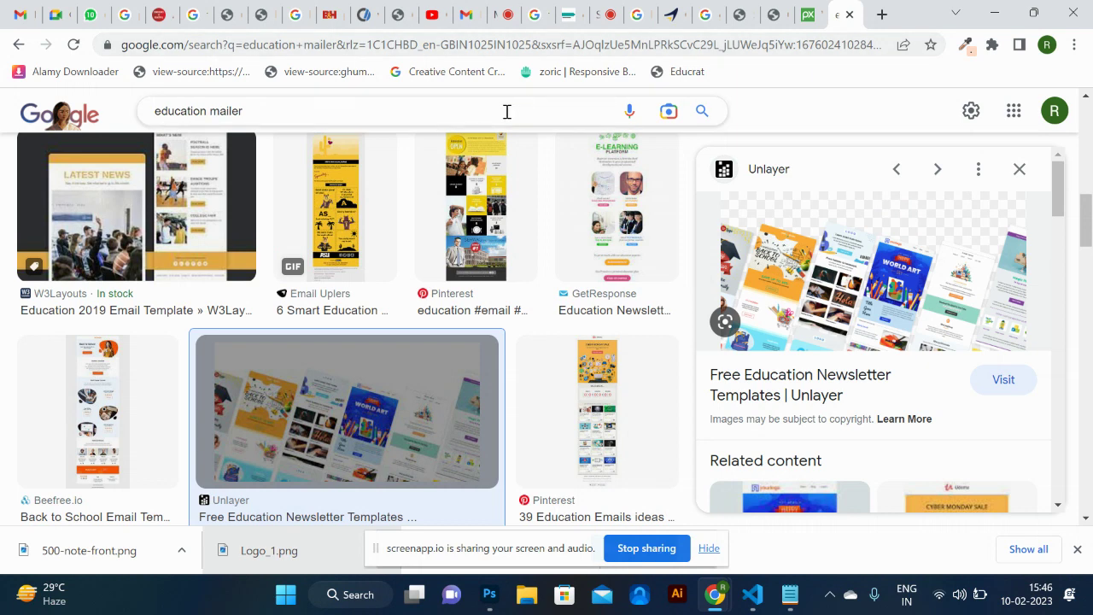
{"action": "double_click", "coordinate": [506, 111]}
{"action": "key", "text": "ctrl+a"}
{"action": "type", "text": "fav"}
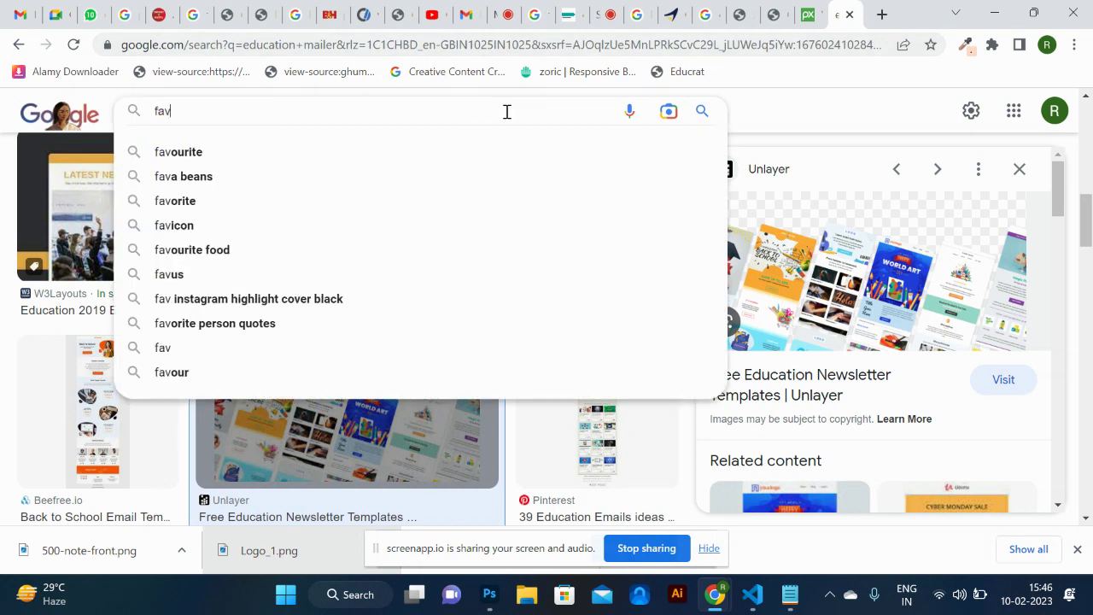
{"action": "key", "text": "BackSpace"}
{"action": "type", "text": "ce"}
{"action": "key", "text": "Return"}
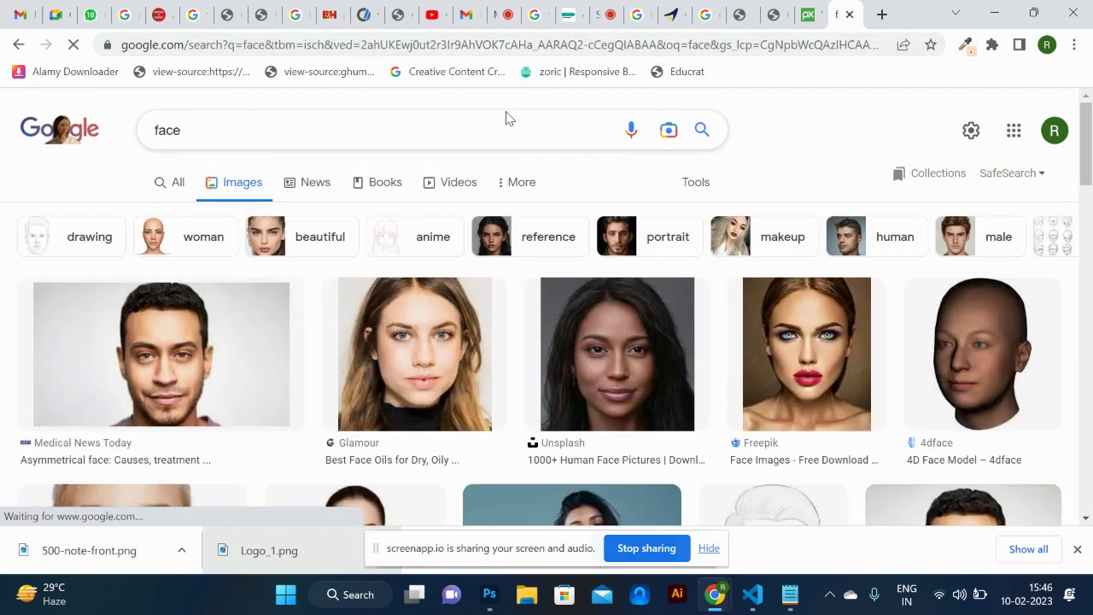
- Examine the face image results for a suitable portrait, previewing the Adobe Support photo of the bearded man
{"action": "scroll", "coordinate": [459, 344], "scroll_direction": "down", "scroll_amount": 3}
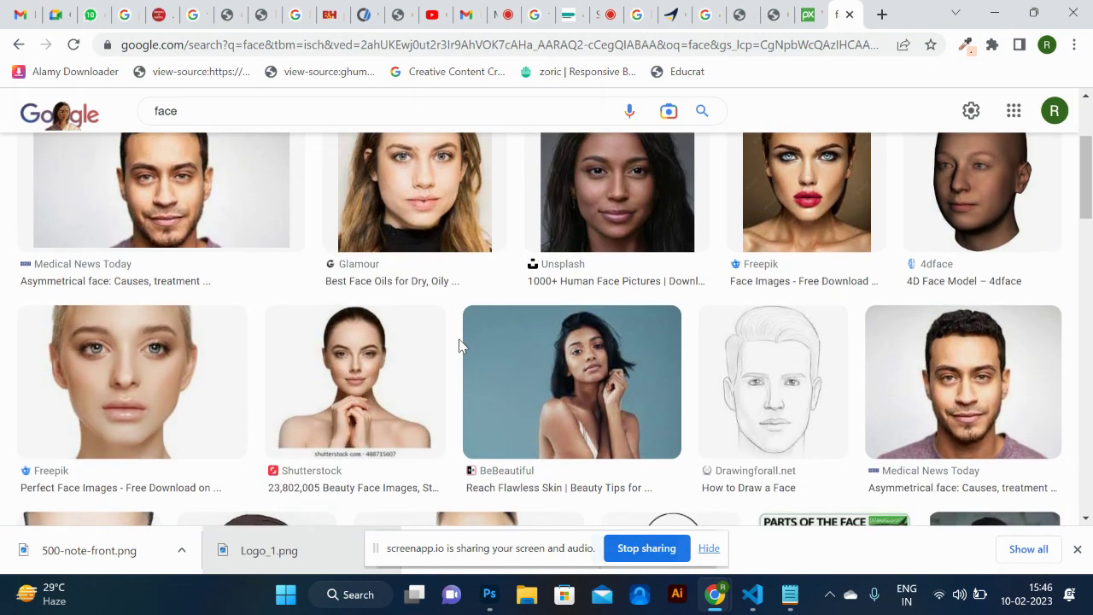
{"action": "scroll", "coordinate": [331, 322], "scroll_direction": "down", "scroll_amount": 4}
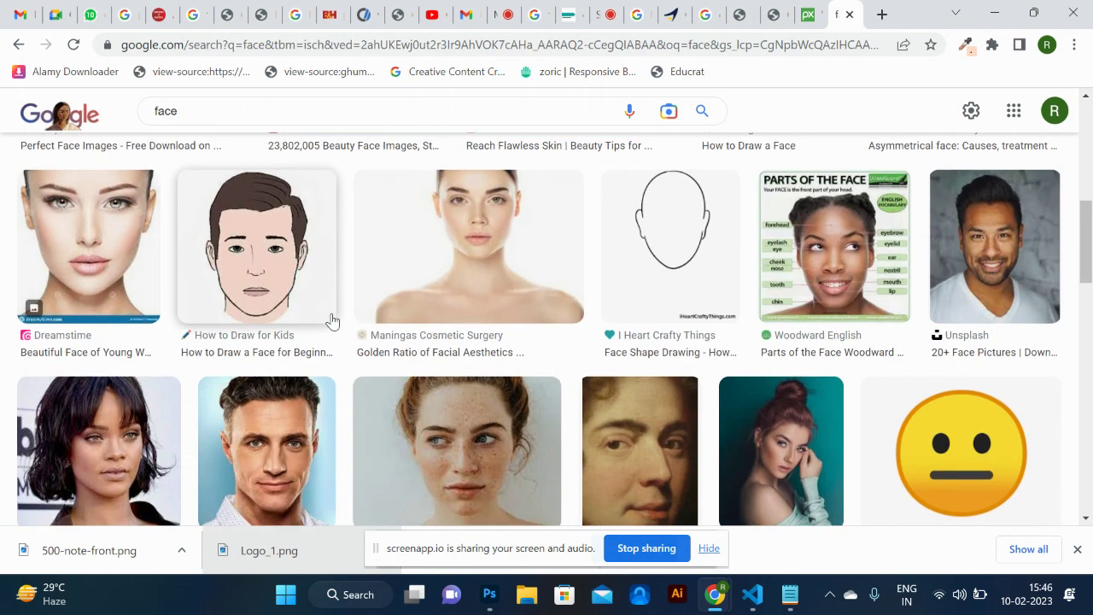
{"action": "scroll", "coordinate": [332, 321], "scroll_direction": "down", "scroll_amount": 3}
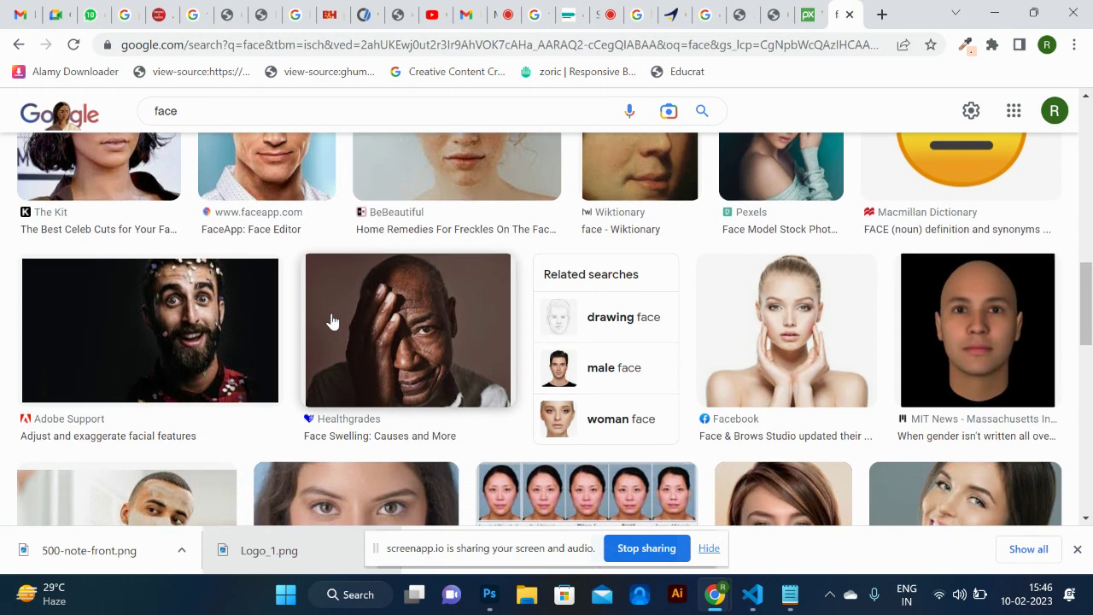
{"action": "scroll", "coordinate": [331, 321], "scroll_direction": "down", "scroll_amount": 1}
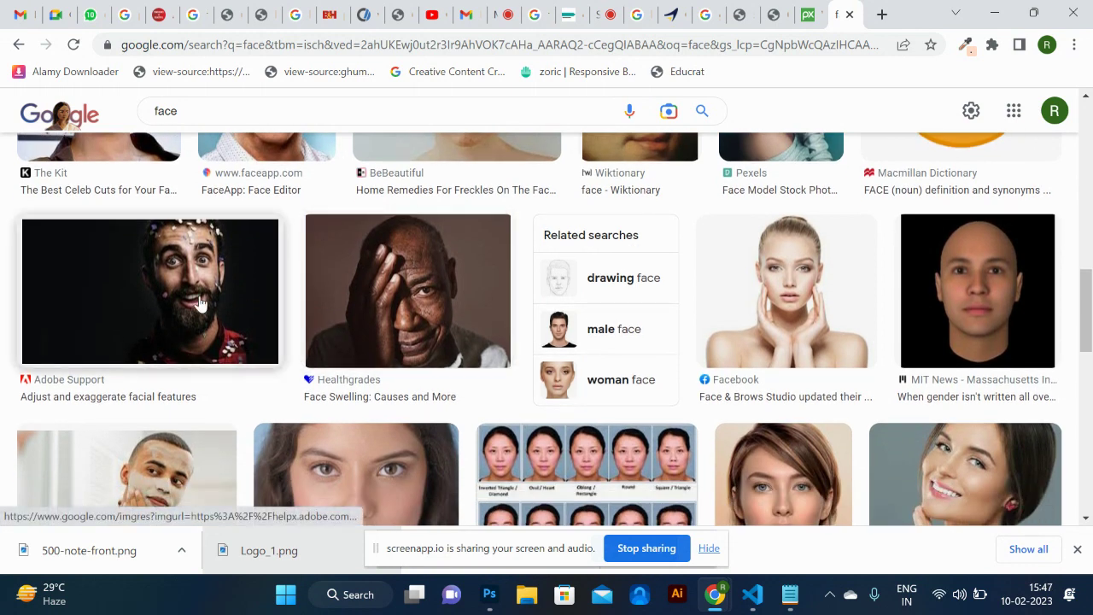
{"action": "left_click", "coordinate": [201, 305]}
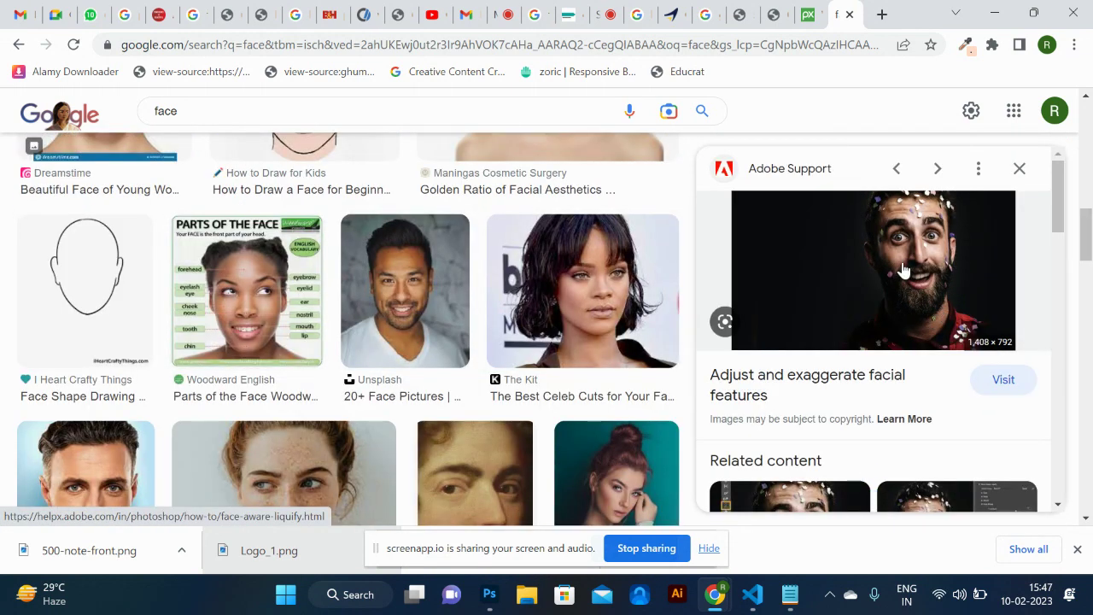
{"action": "scroll", "coordinate": [587, 373], "scroll_direction": "down", "scroll_amount": 4}
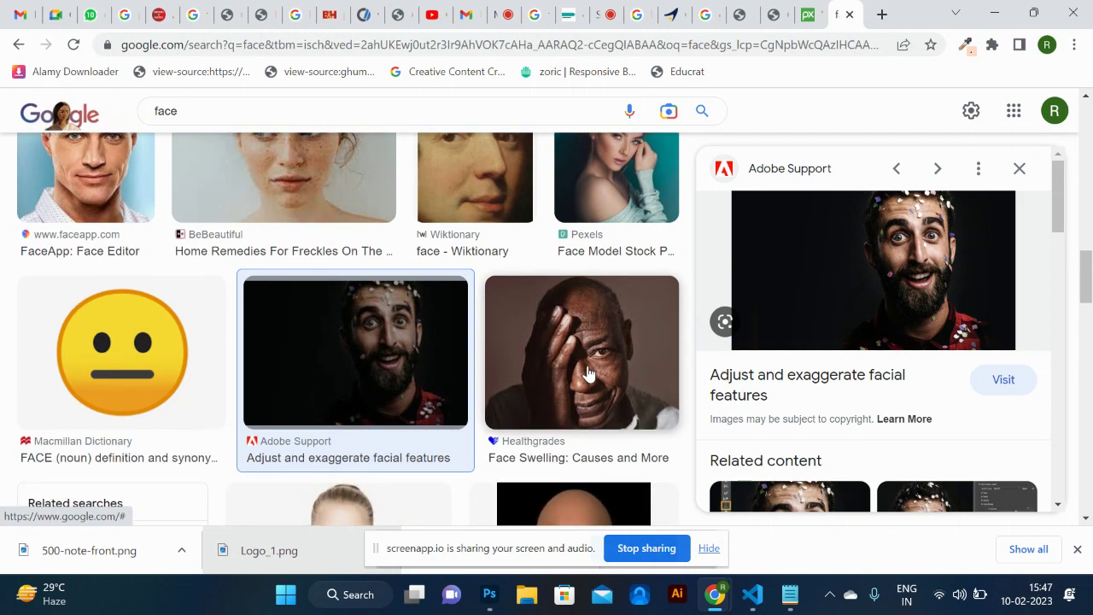
{"action": "scroll", "coordinate": [588, 373], "scroll_direction": "up", "scroll_amount": 1}
{"action": "scroll", "coordinate": [587, 373], "scroll_direction": "down", "scroll_amount": 5}
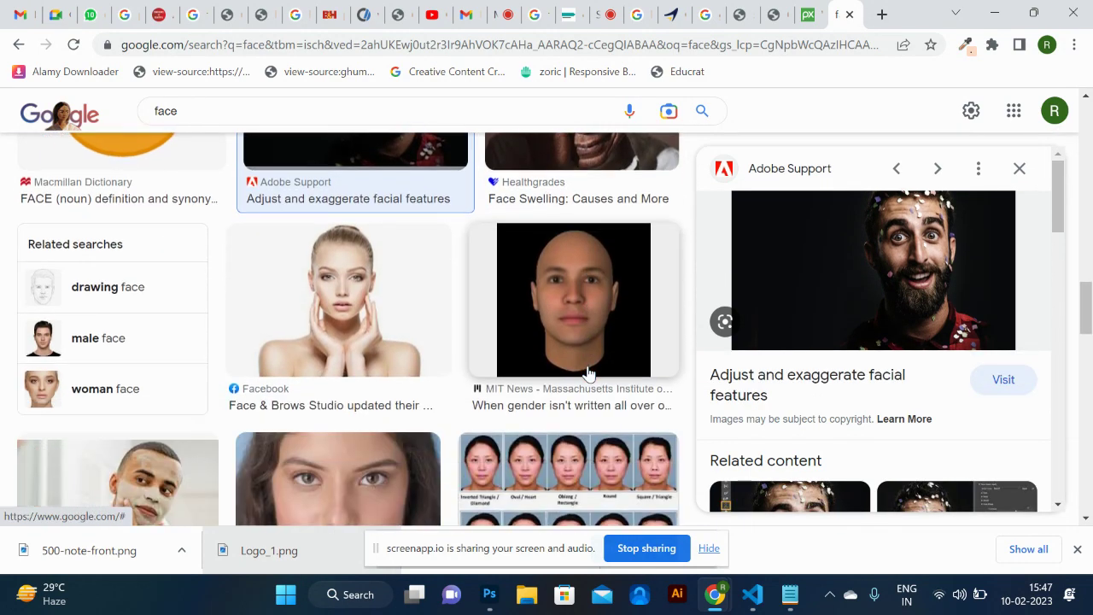
{"action": "scroll", "coordinate": [587, 373], "scroll_direction": "up", "scroll_amount": 10}
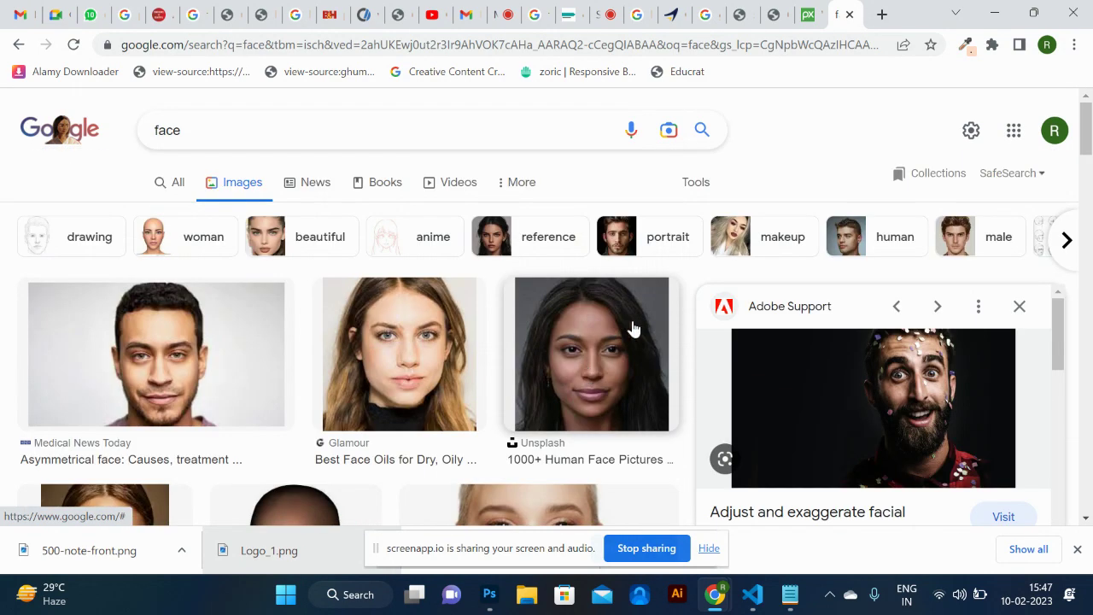
- Open the Medical News Today portrait of the man in its own tab and copy the image
{"action": "left_click", "coordinate": [185, 391]}
{"action": "right_click", "coordinate": [868, 296]}
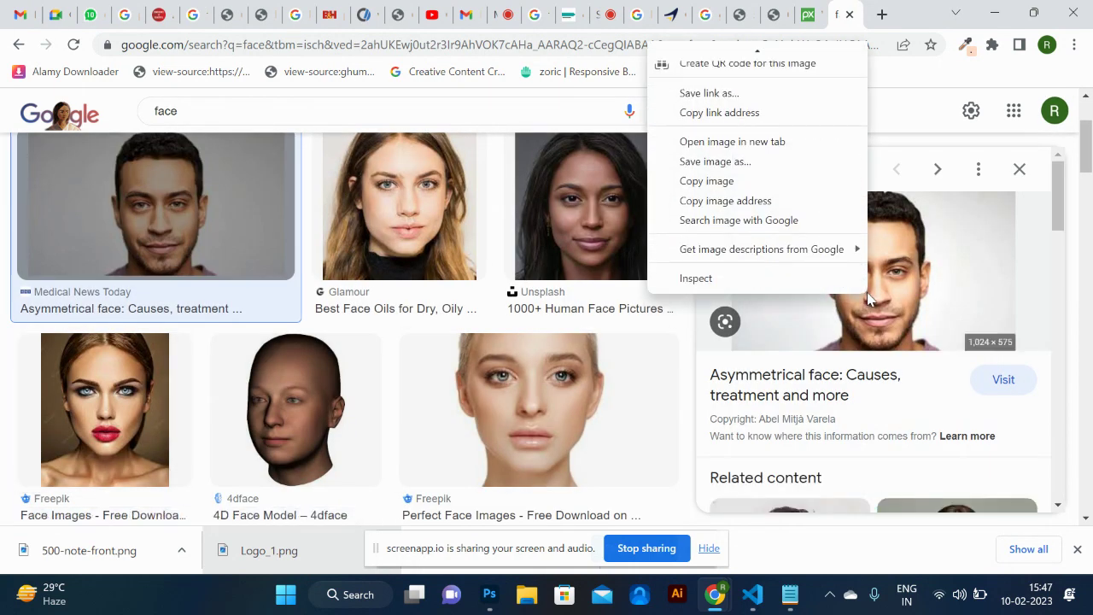
{"action": "left_click", "coordinate": [753, 144]}
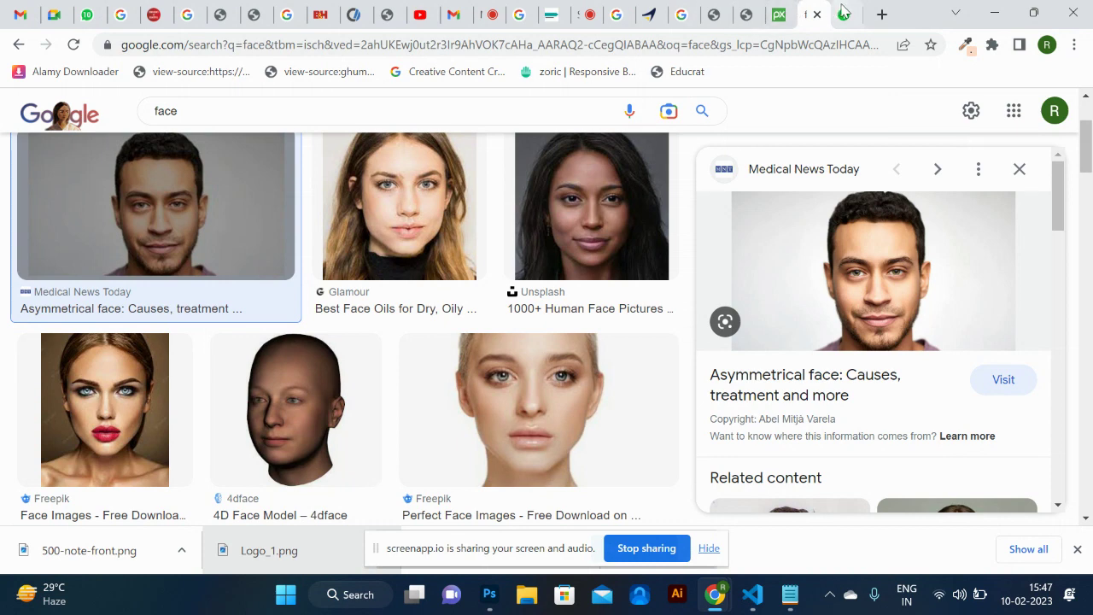
{"action": "left_click", "coordinate": [844, 10]}
{"action": "right_click", "coordinate": [701, 163]}
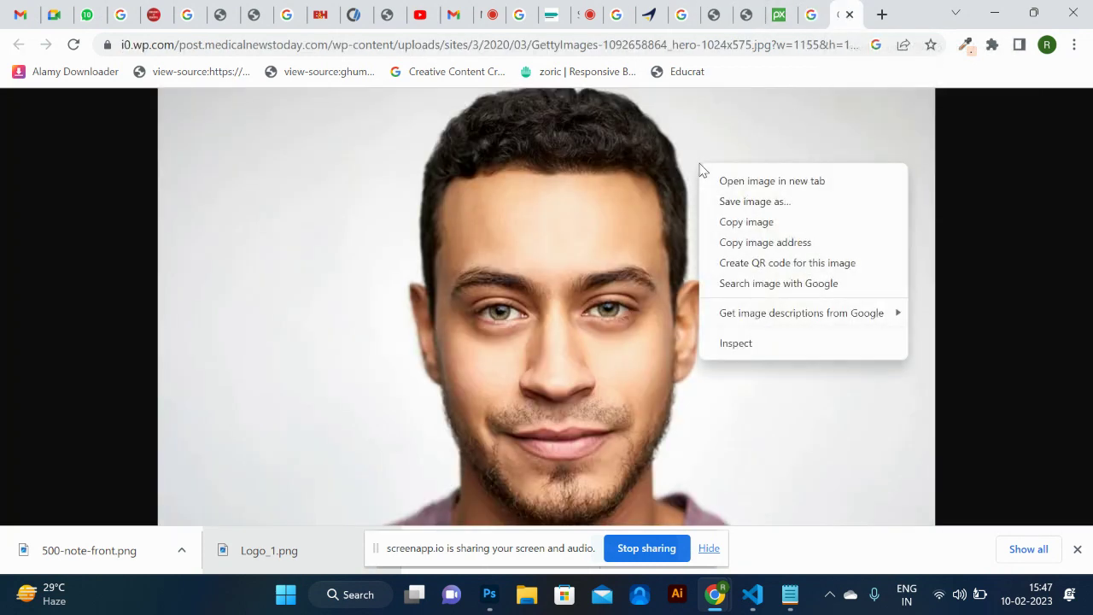
{"action": "left_click", "coordinate": [781, 227]}
- Switch to Photoshop and paste the copied portrait into a new 1024 x 575 px document
{"action": "left_click", "coordinate": [489, 594]}
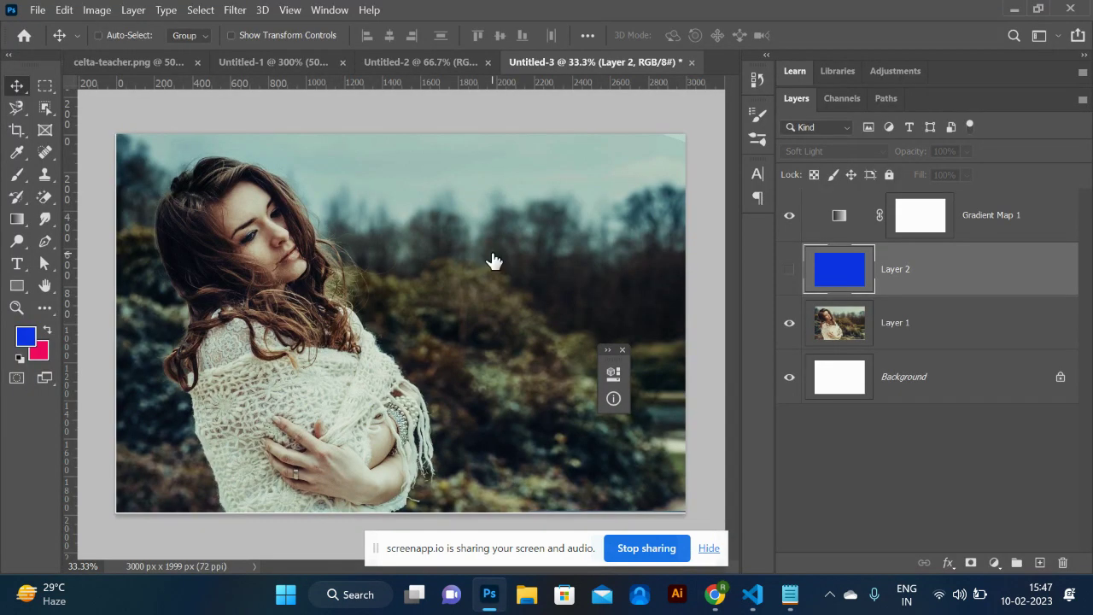
{"action": "key", "text": "ctrl+n"}
{"action": "key", "text": "Return"}
{"action": "key", "text": "ctrl+v"}
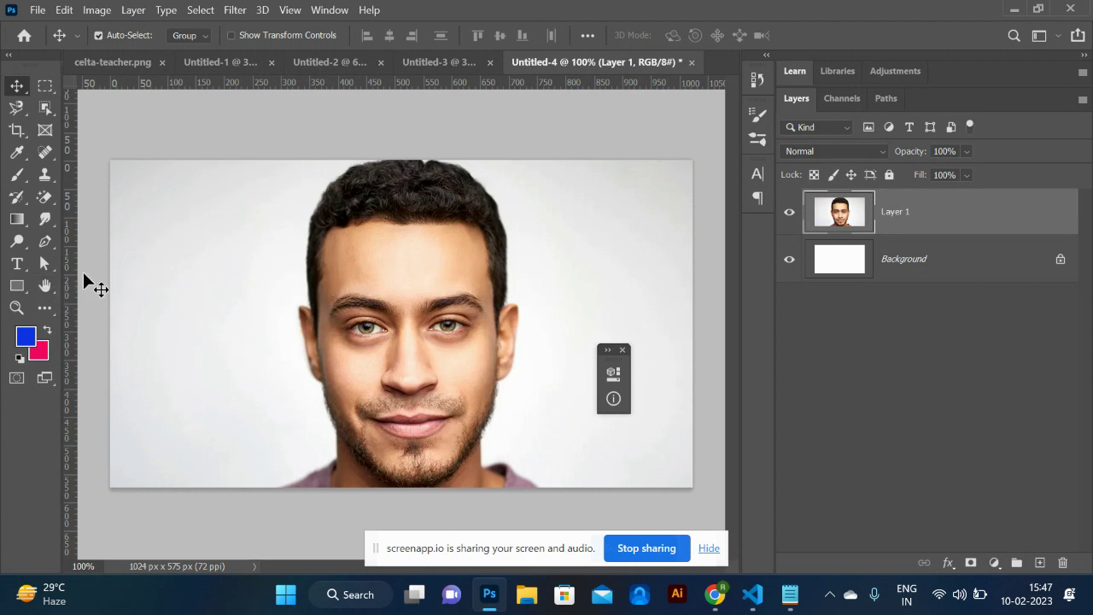
- Select the whole light backdrop around the man with the Magic Wand, including both upper corners
{"action": "key", "text": "w"}
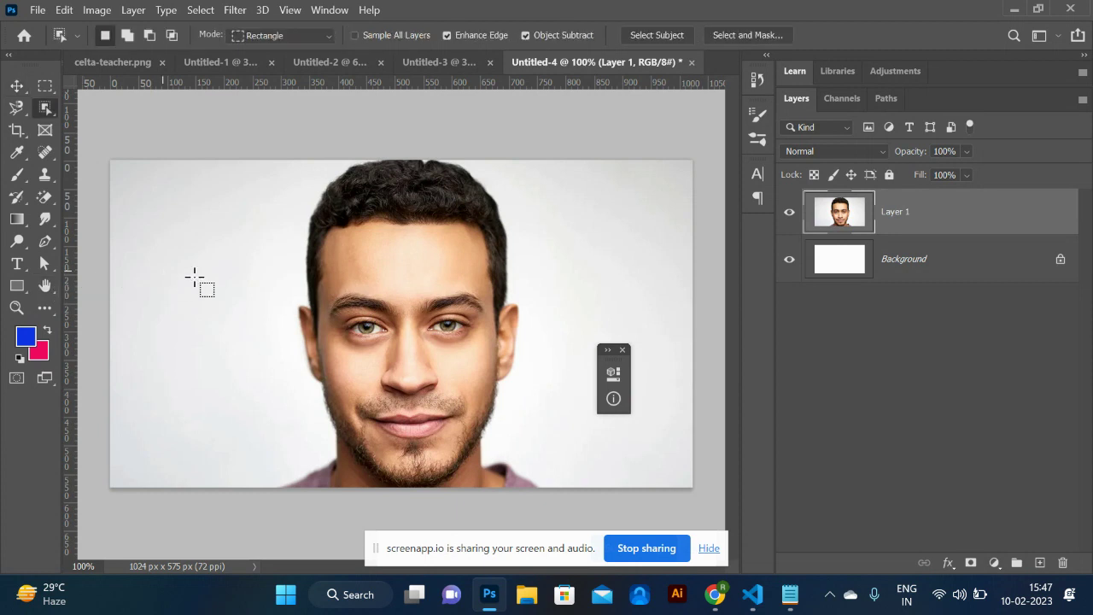
{"action": "right_click", "coordinate": [45, 108]}
{"action": "left_click", "coordinate": [111, 139]}
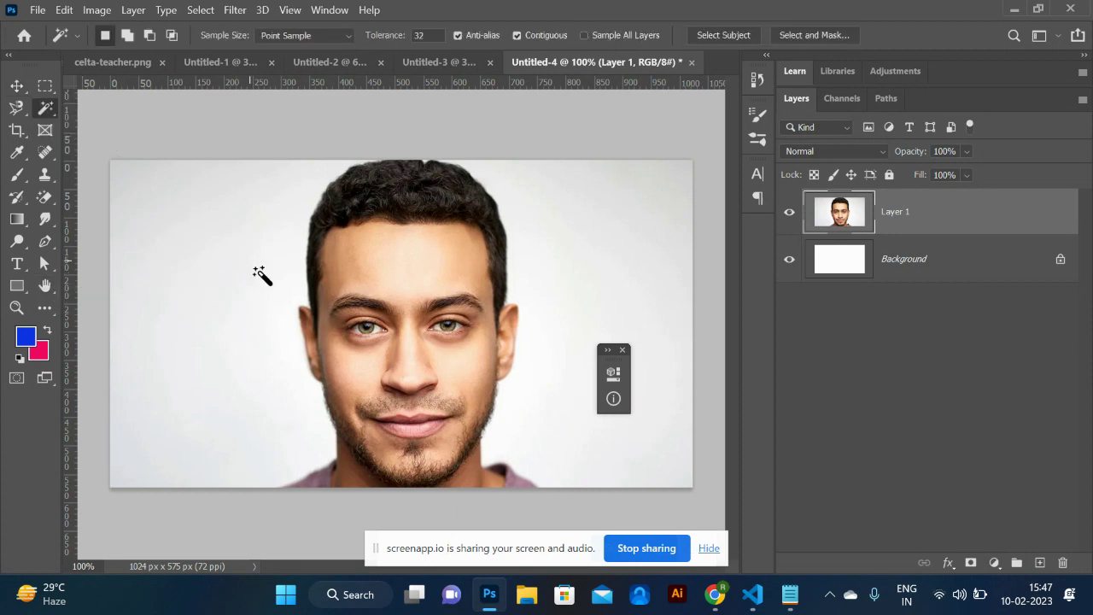
{"action": "left_click", "coordinate": [261, 281]}
{"action": "left_click", "coordinate": [566, 298], "text": "shift"}
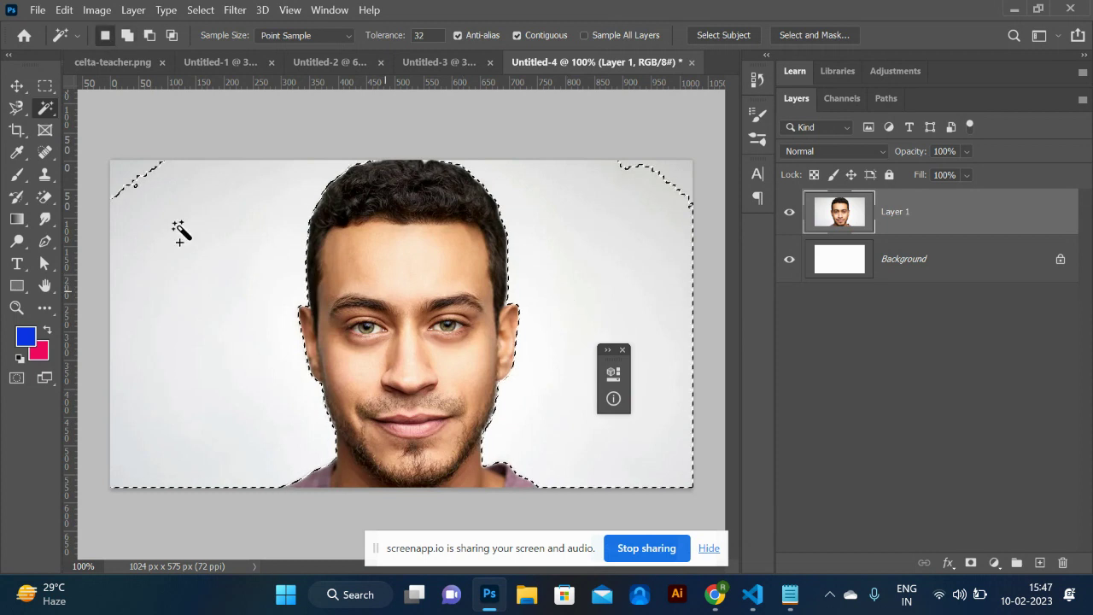
{"action": "left_click", "coordinate": [132, 187]}
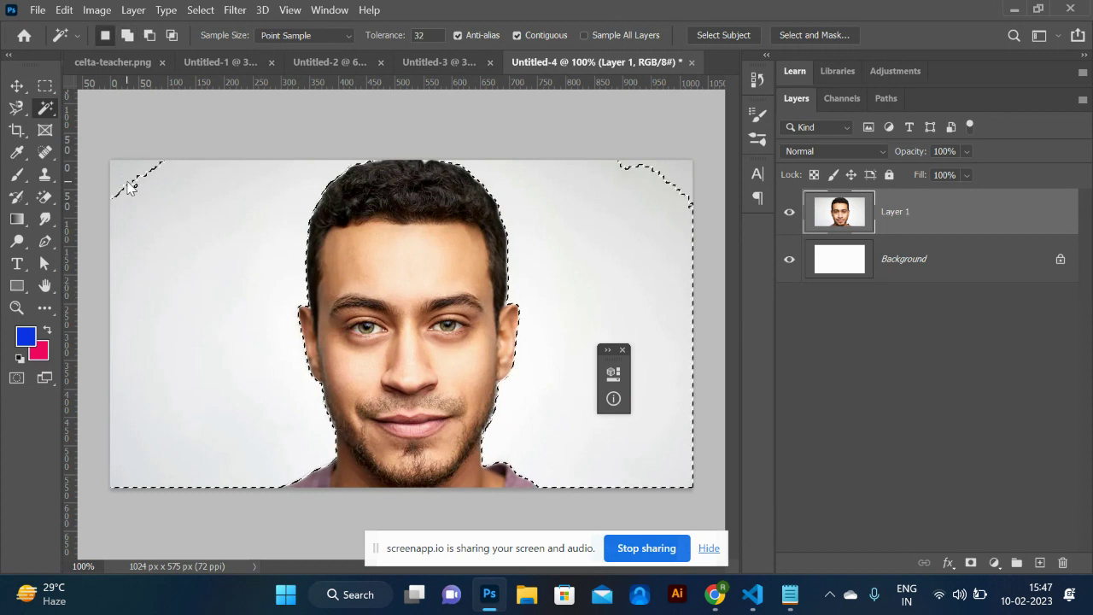
{"action": "left_click", "coordinate": [690, 178], "text": "shift"}
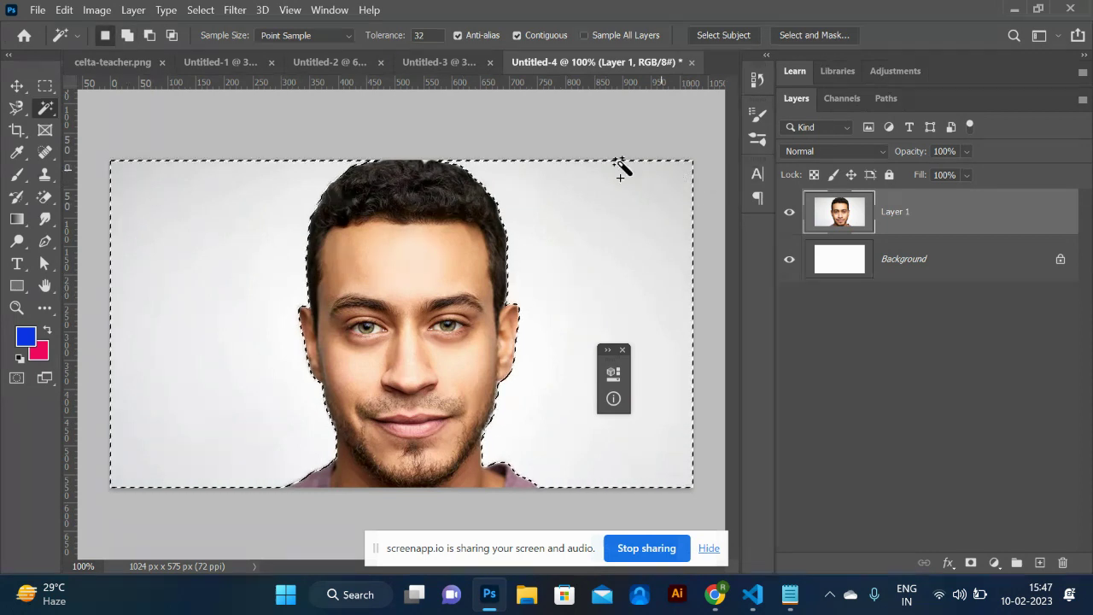
{"action": "left_click", "coordinate": [407, 34]}
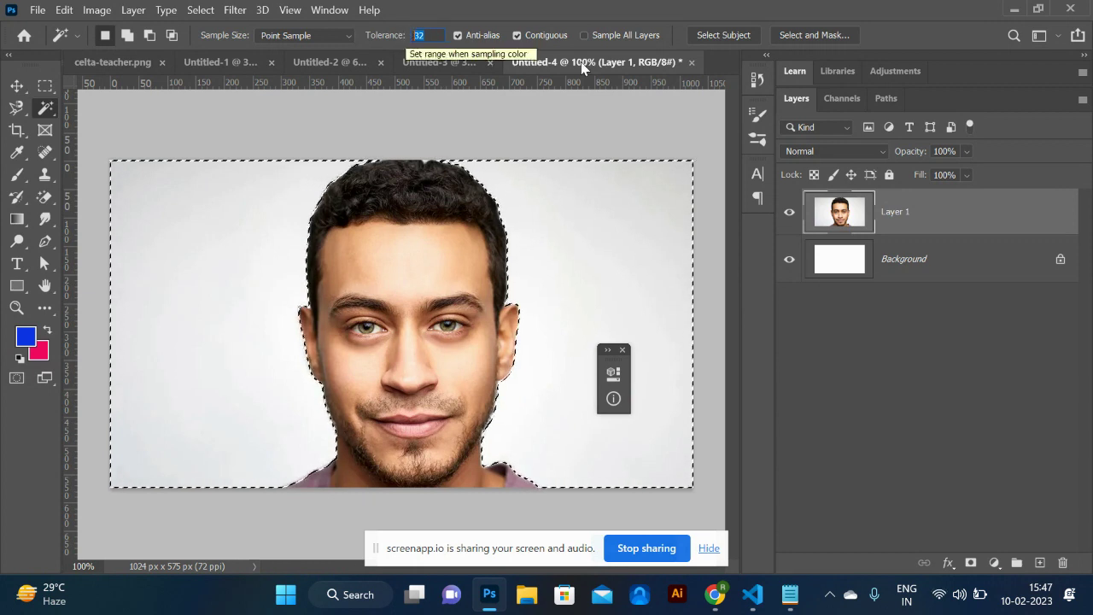
{"action": "key", "text": "BackSpace"}
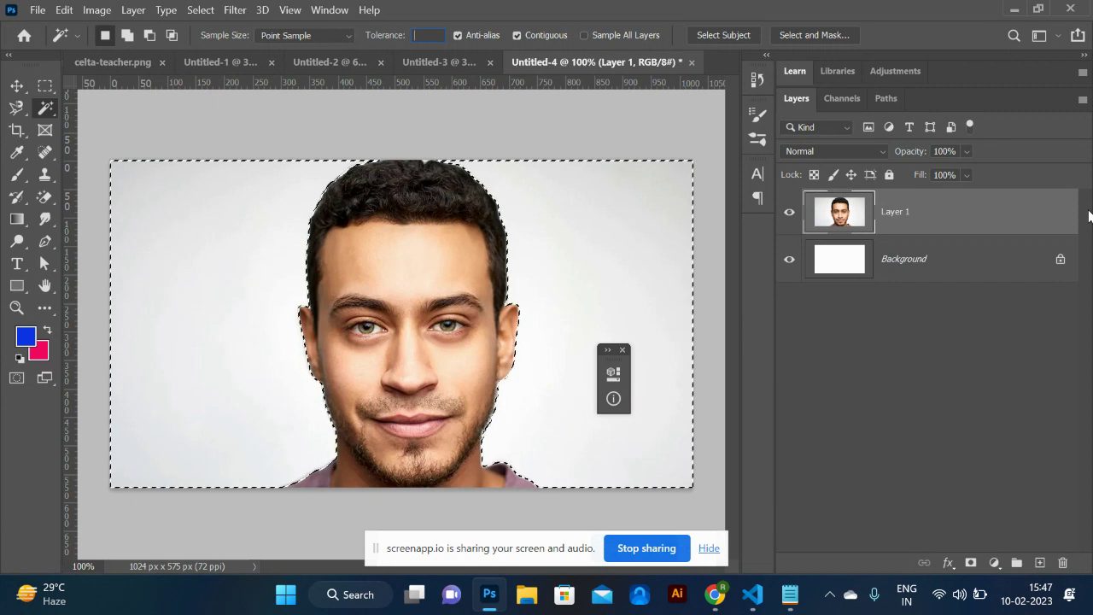
{"action": "left_click", "coordinate": [971, 217]}
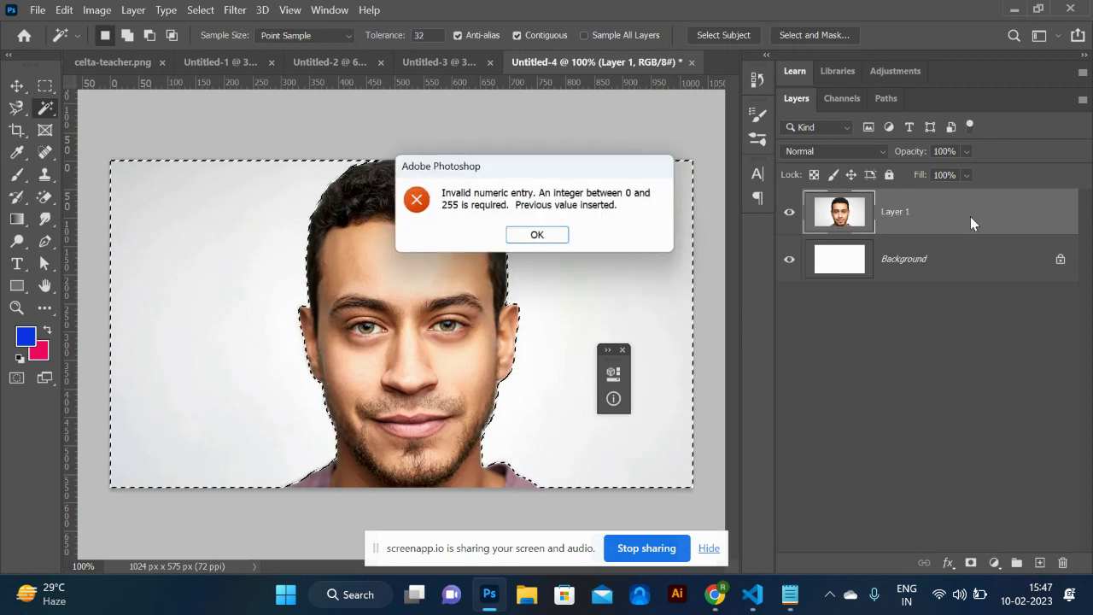
{"action": "left_click", "coordinate": [566, 240]}
{"action": "left_click_drag", "start_coordinate": [842, 214], "coordinate": [852, 231]}
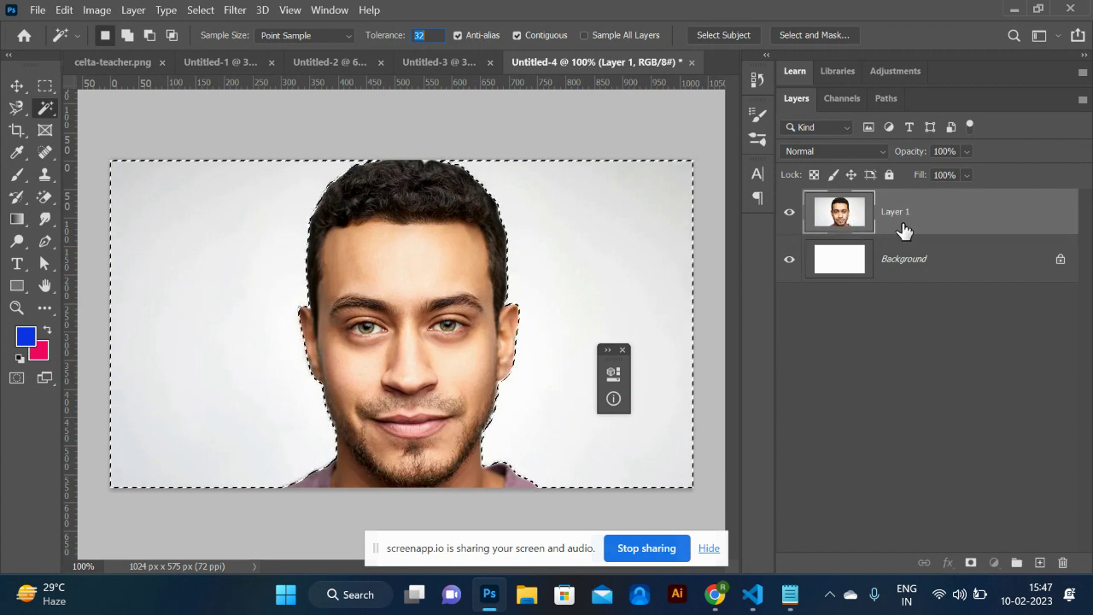
{"action": "left_click", "coordinate": [17, 89]}
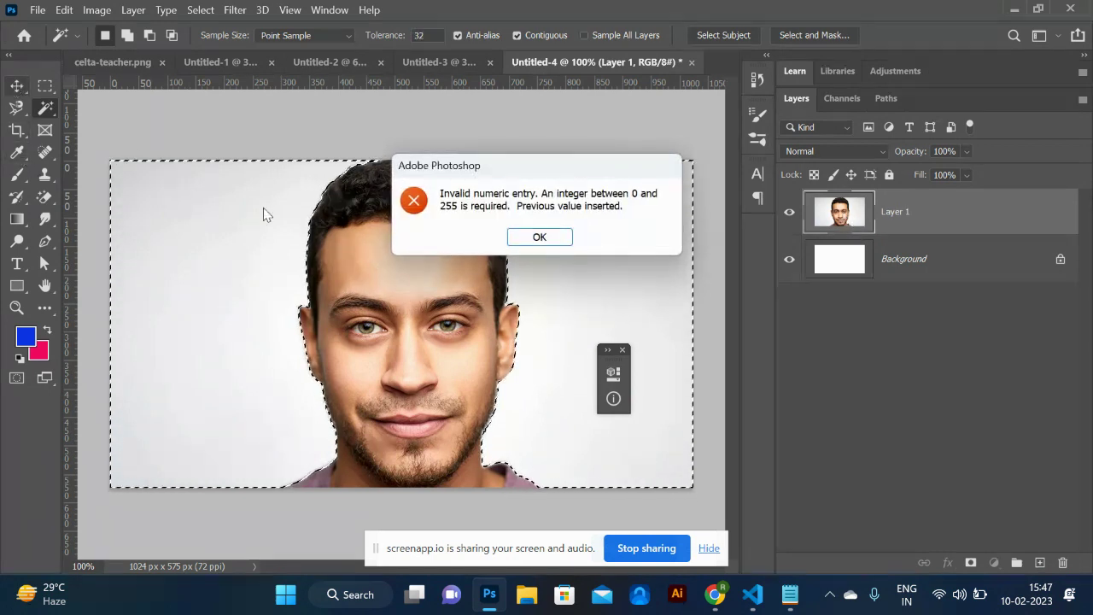
{"action": "left_click", "coordinate": [536, 239]}
{"action": "left_click", "coordinate": [298, 136]}
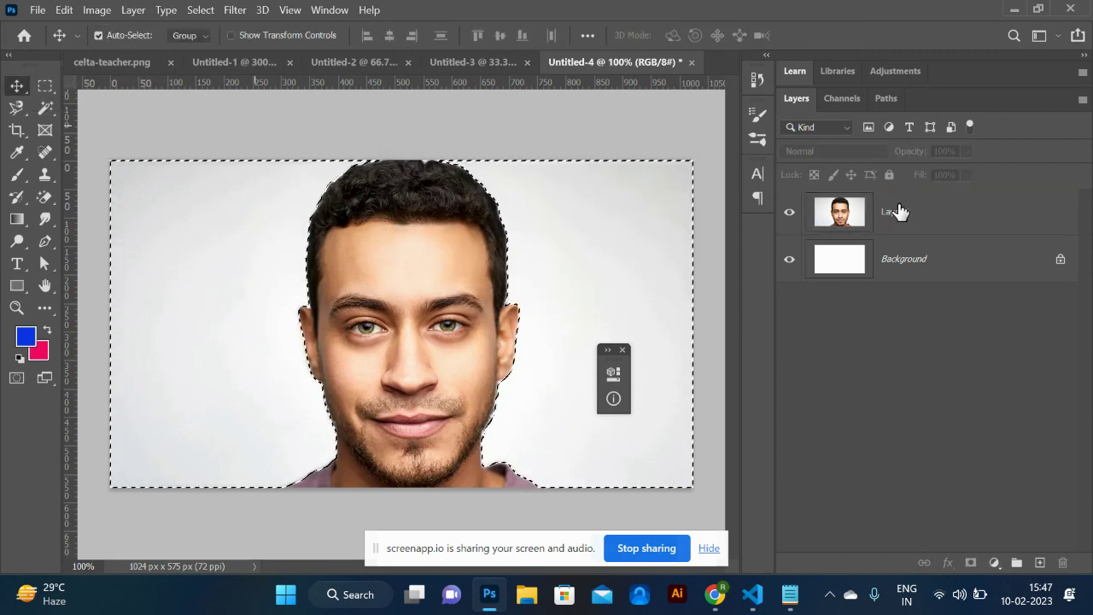
- Delete the selected backdrop from Layer 1, clear the selection and hide the Background layer
{"action": "left_click", "coordinate": [897, 212]}
{"action": "key", "text": "Delete"}
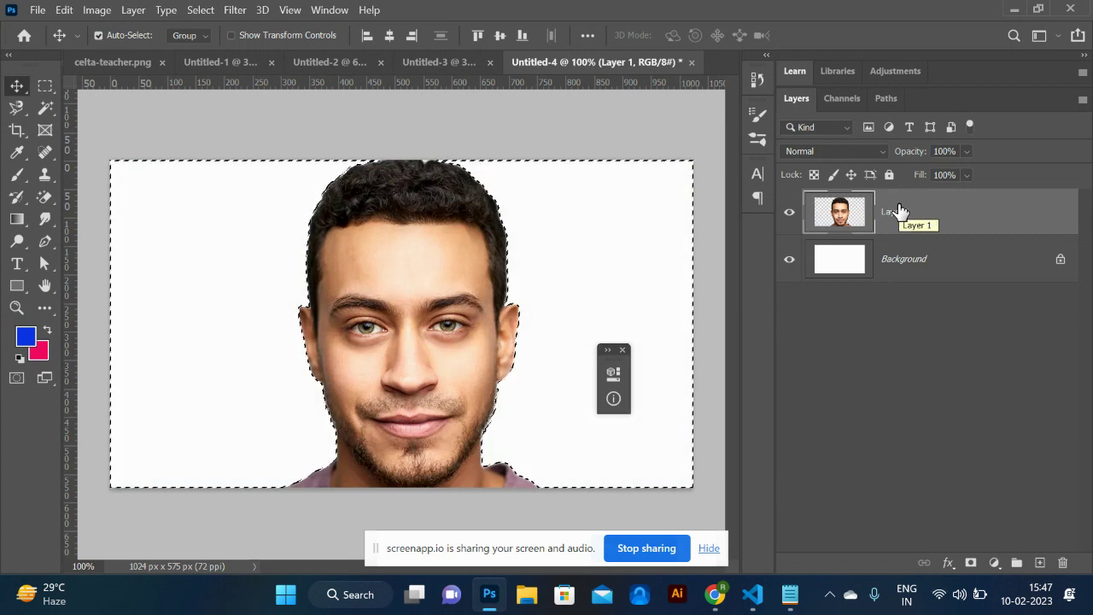
{"action": "key", "text": "ctrl+d"}
{"action": "left_click", "coordinate": [785, 260]}
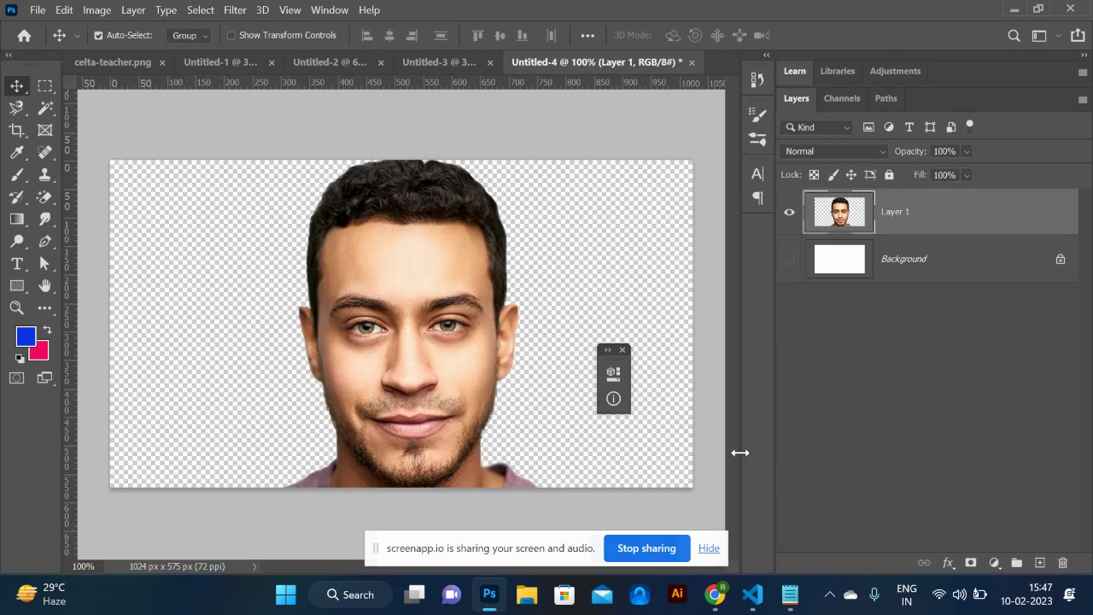
- Cut the head above the eyebrows onto its own layer and move that piece up and to the left of the face
{"action": "left_click", "coordinate": [46, 86]}
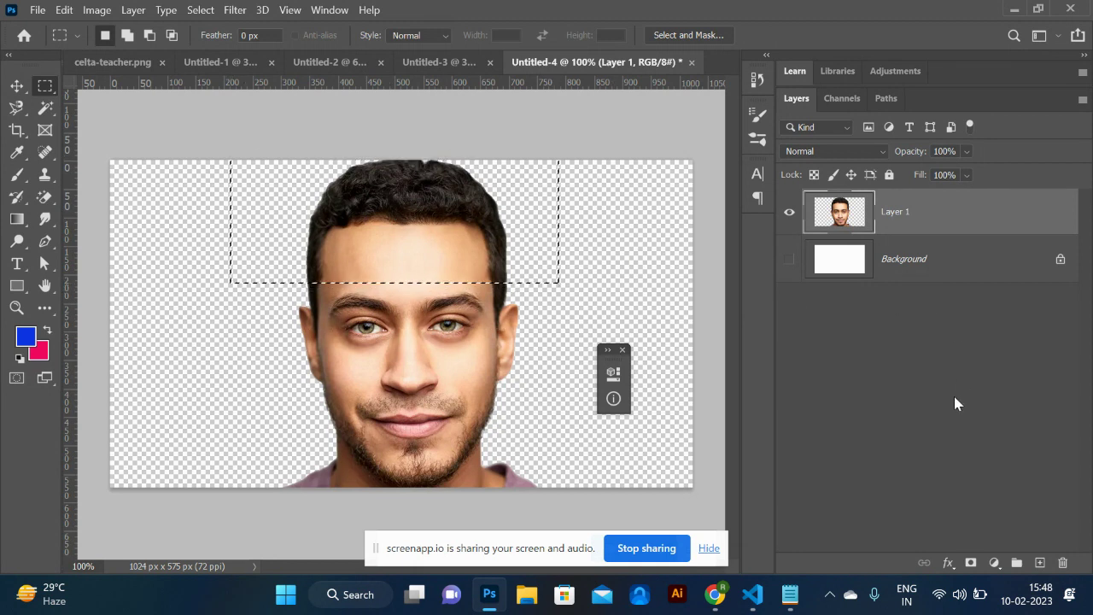
{"action": "key", "text": "ctrl+j"}
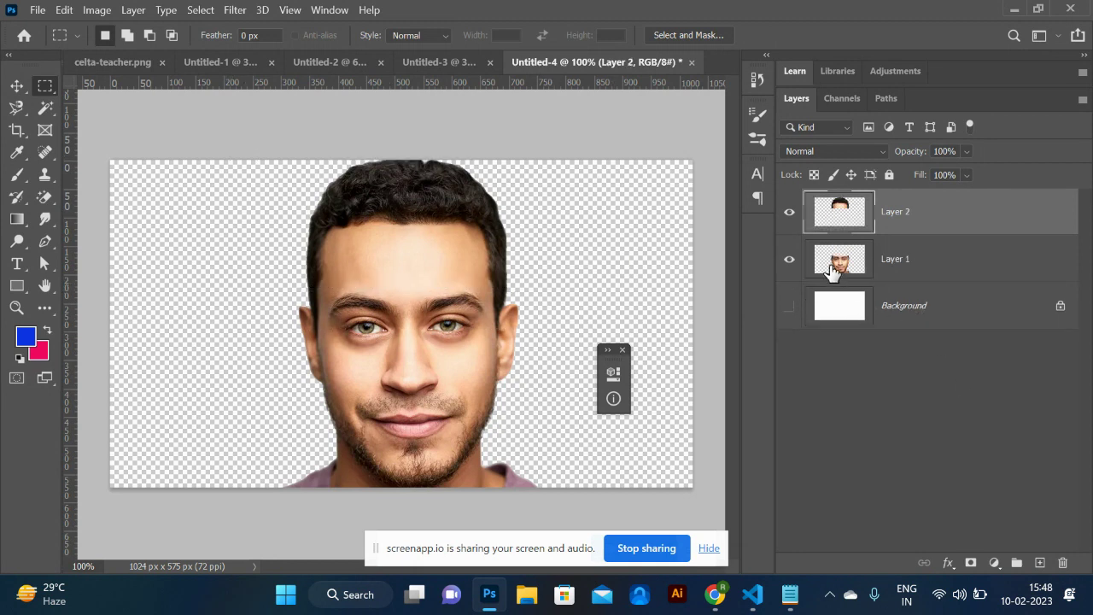
{"action": "left_click", "coordinate": [16, 85]}
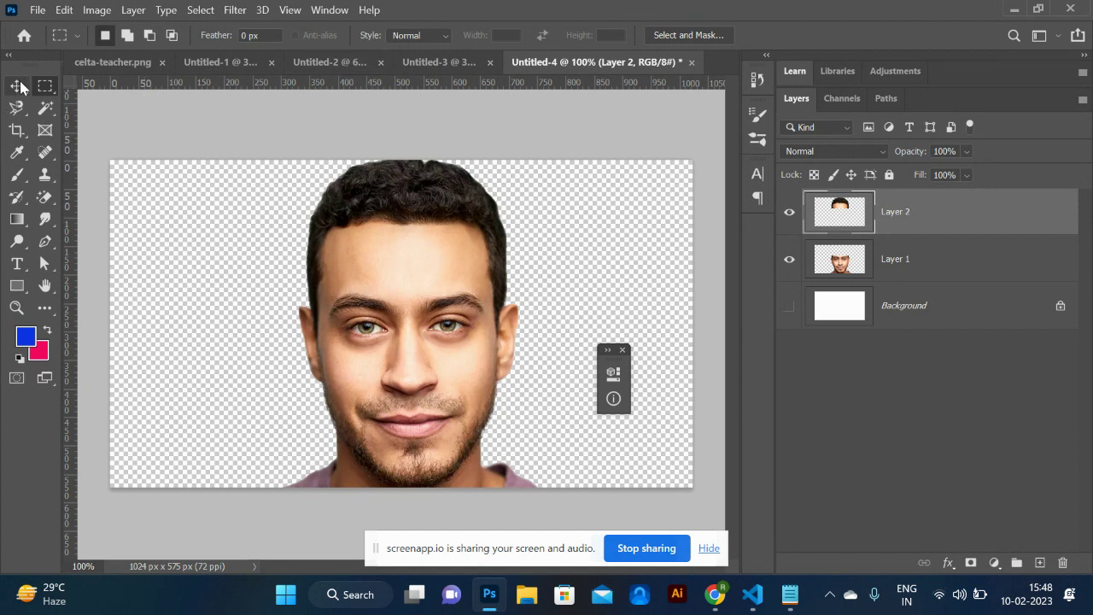
{"action": "left_click", "coordinate": [412, 241]}
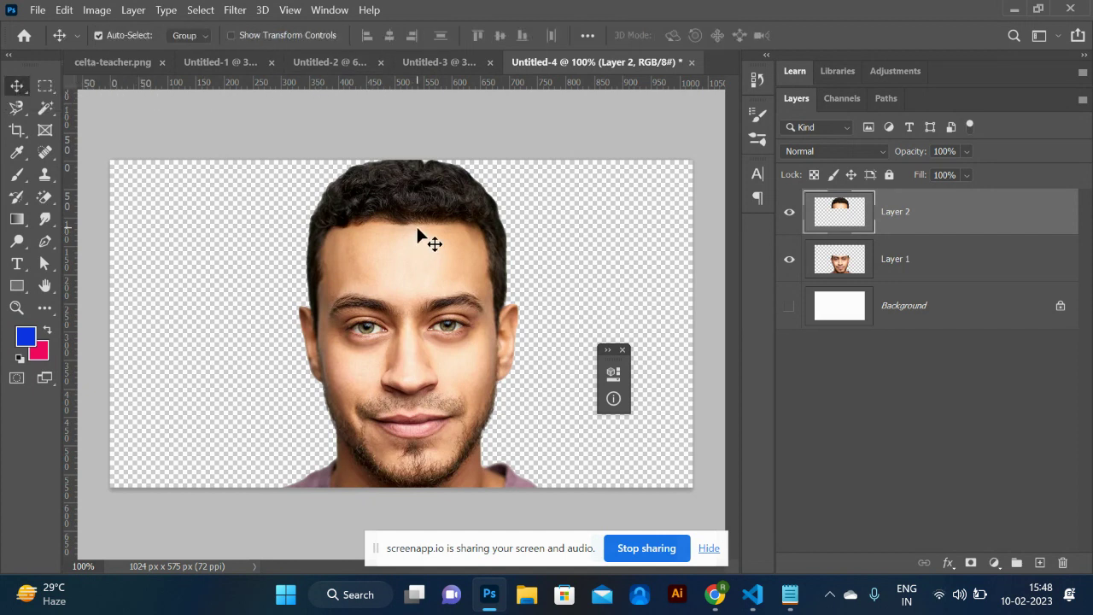
{"action": "left_click_drag", "start_coordinate": [414, 237], "coordinate": [306, 221]}
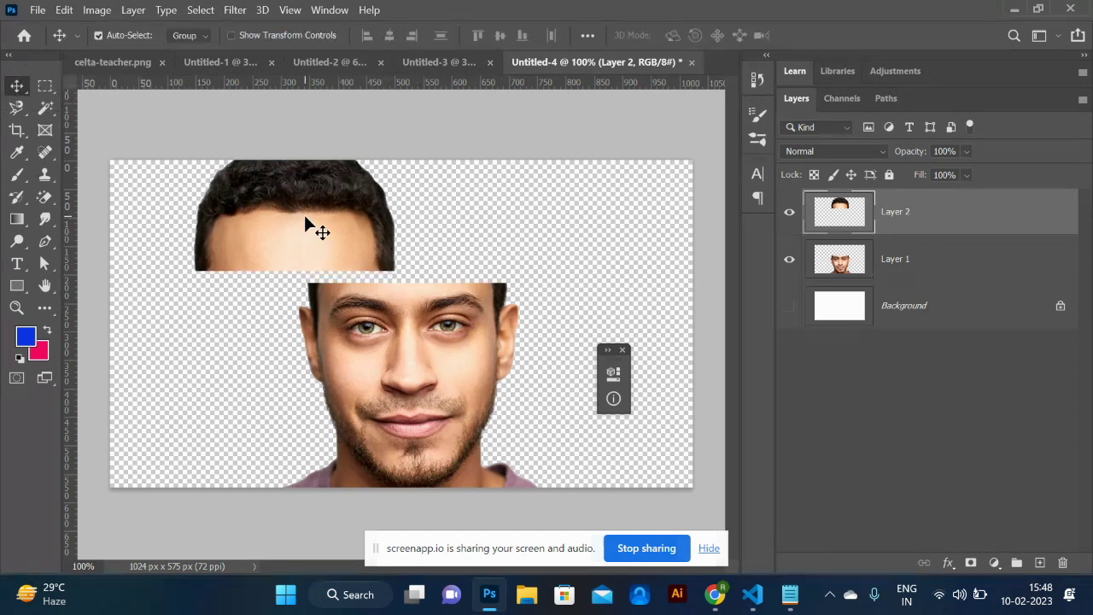
- Cut the band from the eyebrows to below the nose onto its own layer and move it up and to the right
{"action": "left_click", "coordinate": [48, 89]}
{"action": "left_click_drag", "start_coordinate": [265, 266], "coordinate": [540, 389]}
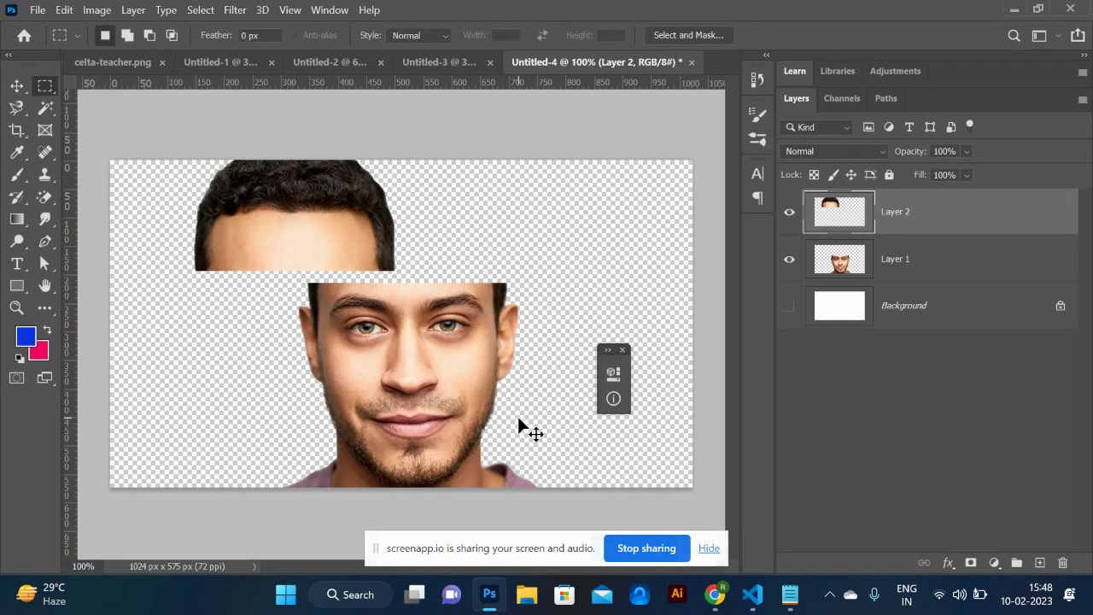
{"action": "left_click_drag", "start_coordinate": [283, 283], "coordinate": [550, 413]}
{"action": "left_click_drag", "start_coordinate": [468, 362], "coordinate": [460, 354]}
{"action": "left_click", "coordinate": [923, 265]}
{"action": "key", "text": "ctrl+j"}
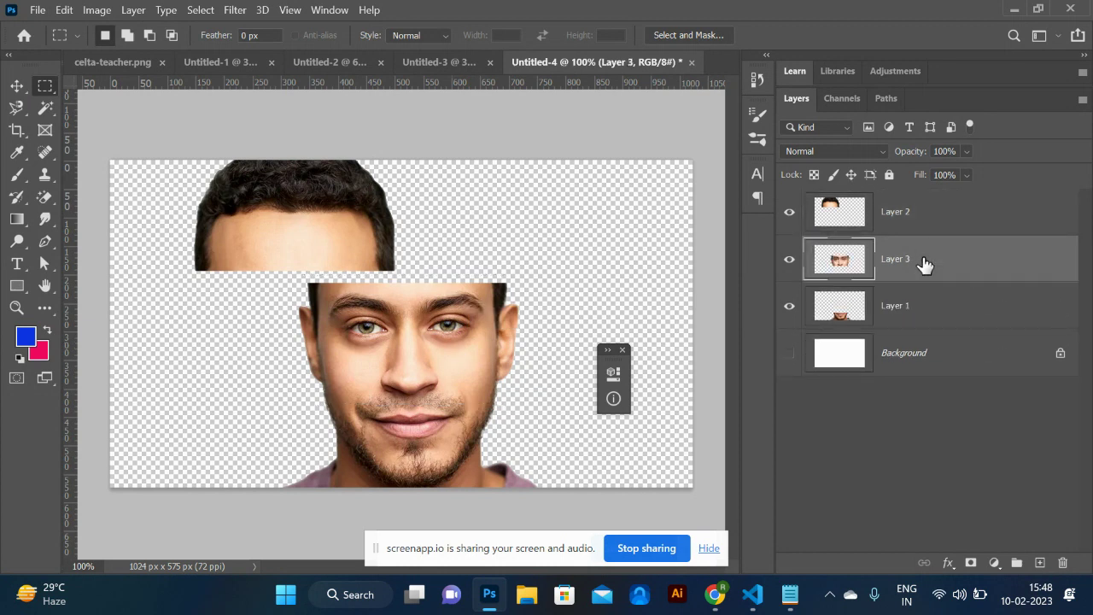
{"action": "left_click", "coordinate": [17, 87]}
{"action": "left_click_drag", "start_coordinate": [406, 321], "coordinate": [559, 268]}
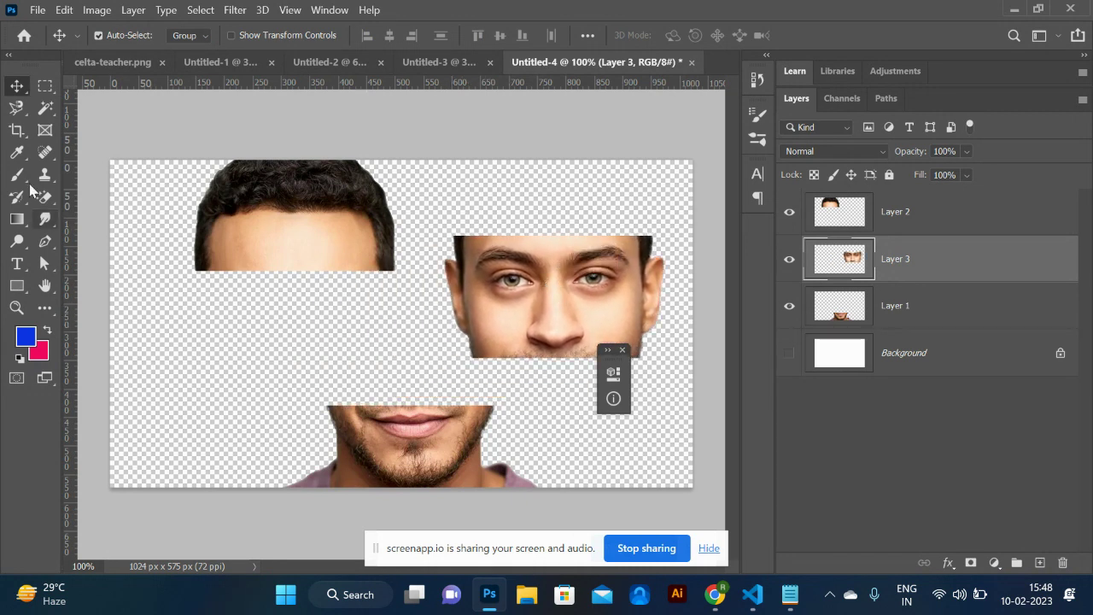
- Cap the cut edge above the mouth on Layer 1 with a flat ellipse filled in a sampled brown skin tone, and deselect
{"action": "right_click", "coordinate": [45, 88]}
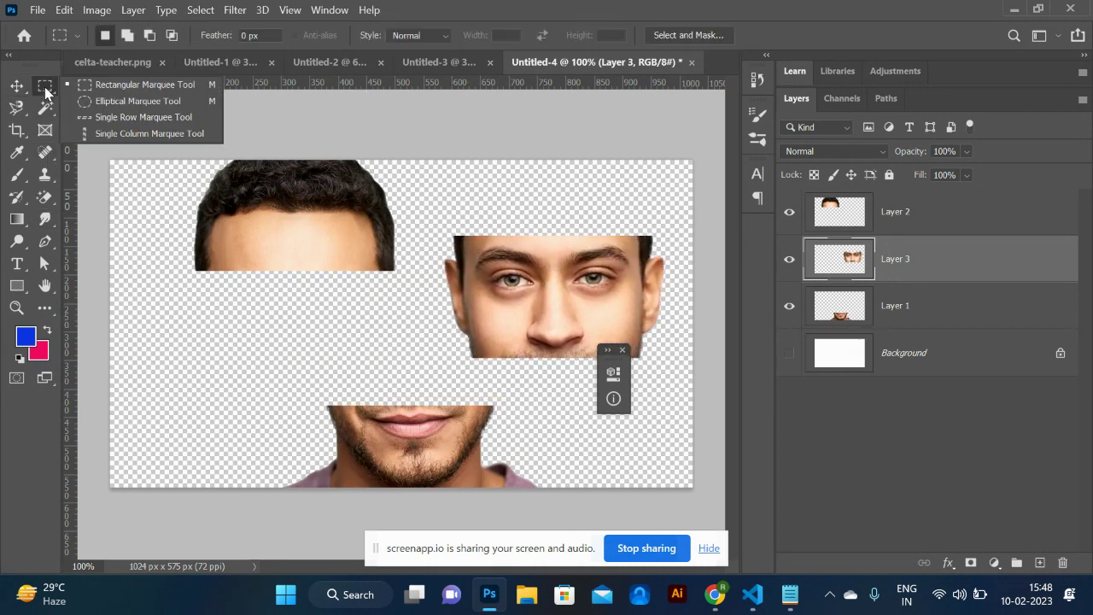
{"action": "left_click", "coordinate": [120, 101]}
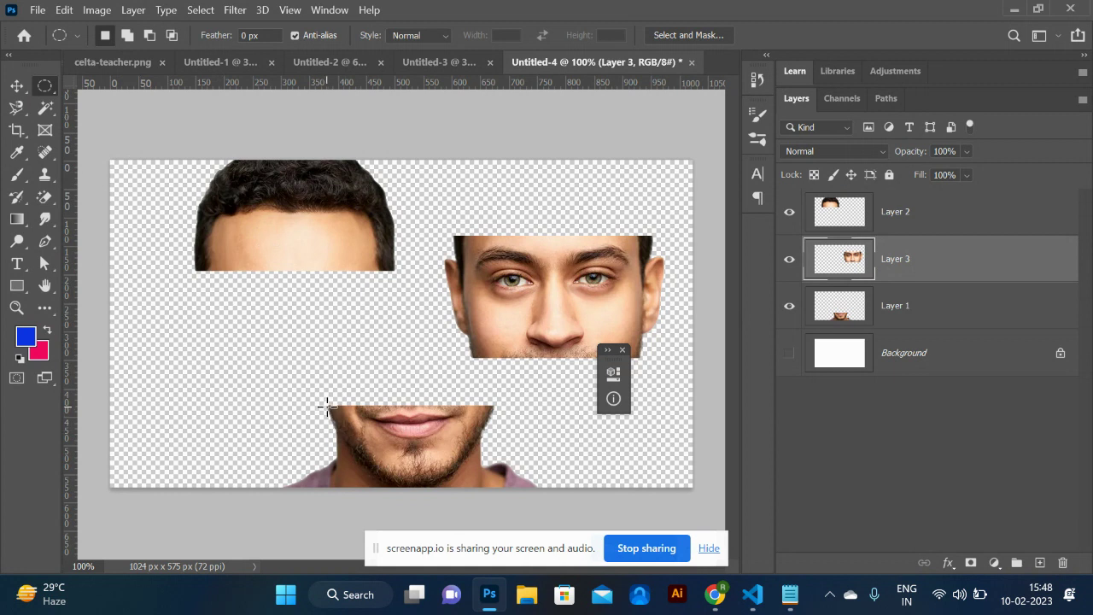
{"action": "left_click_drag", "start_coordinate": [327, 407], "coordinate": [497, 424]}
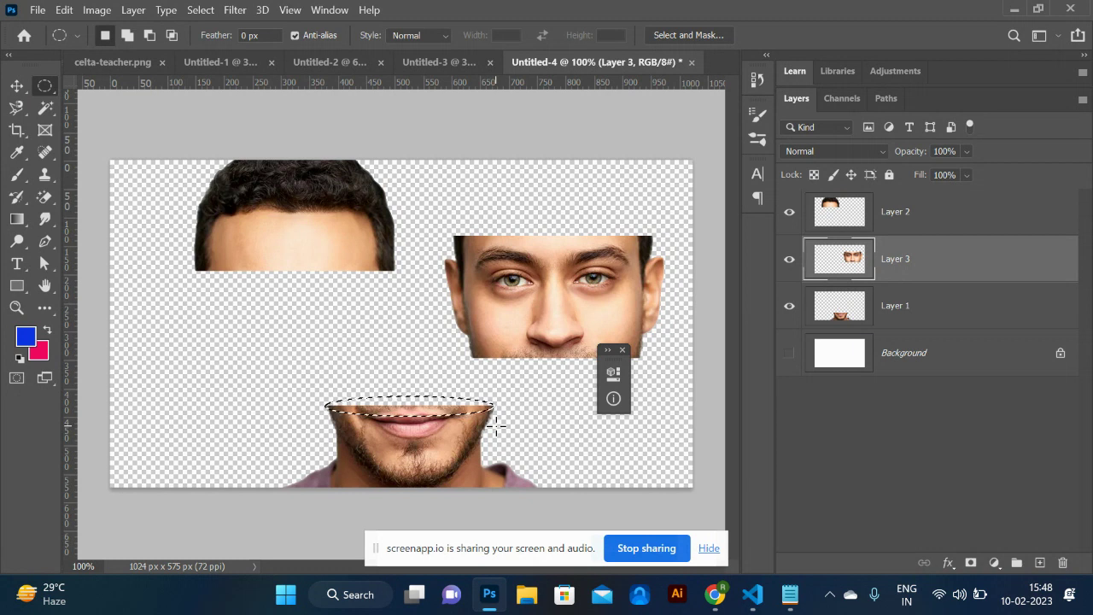
{"action": "left_click", "coordinate": [927, 323]}
{"action": "key", "text": "i"}
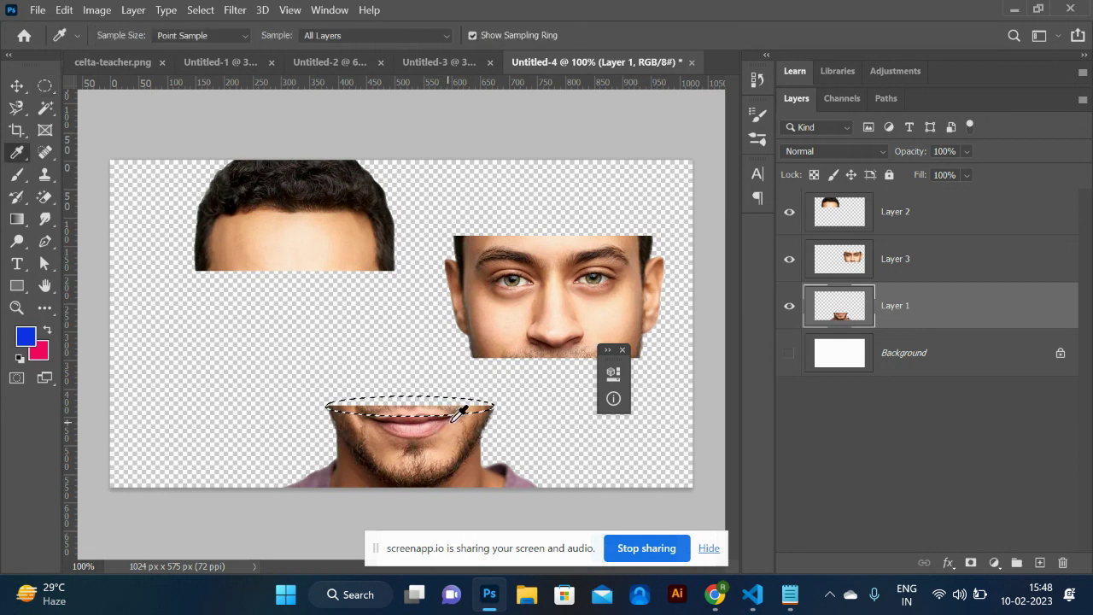
{"action": "left_click", "coordinate": [479, 399]}
{"action": "key", "text": "alt+BackSpace"}
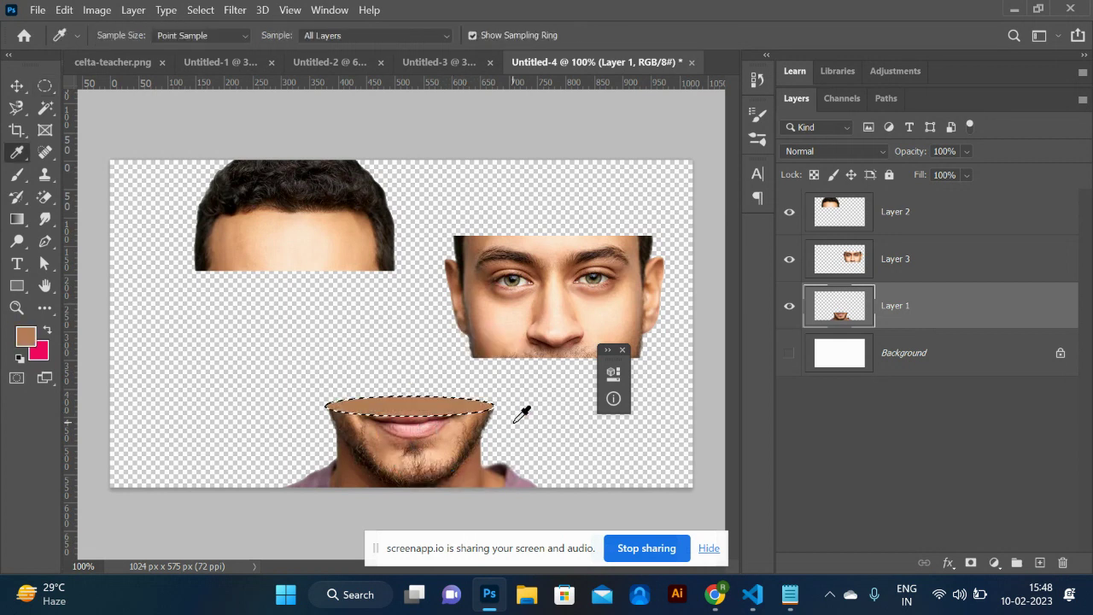
{"action": "key", "text": "ctrl+d"}
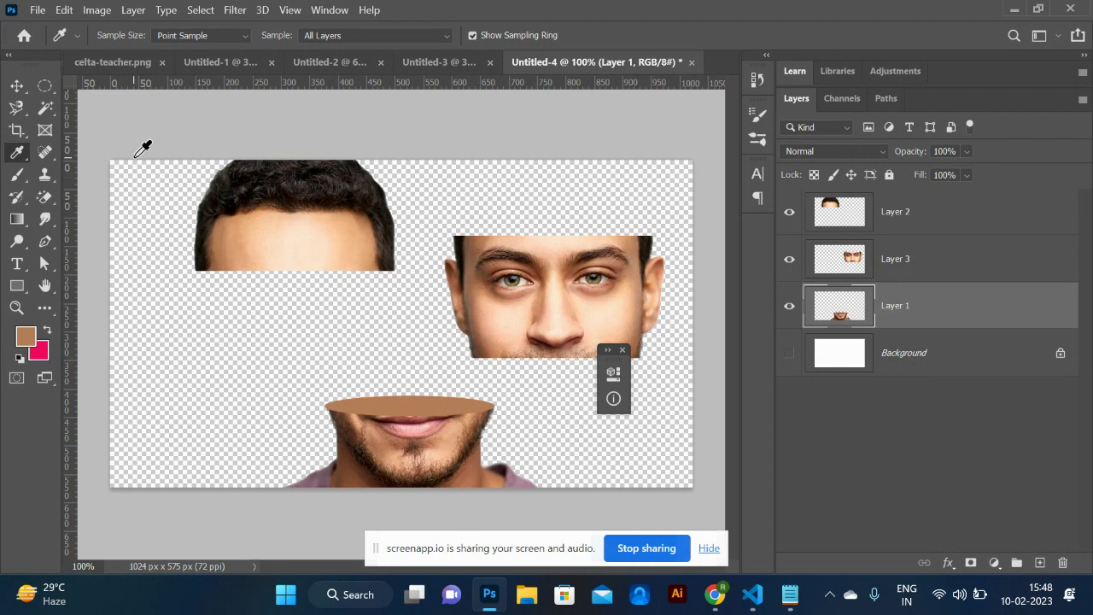
- Fill a flat ellipse along the lower cut edge of the eye piece with the pink background color on Layer 1, and deselect
{"action": "left_click", "coordinate": [44, 86]}
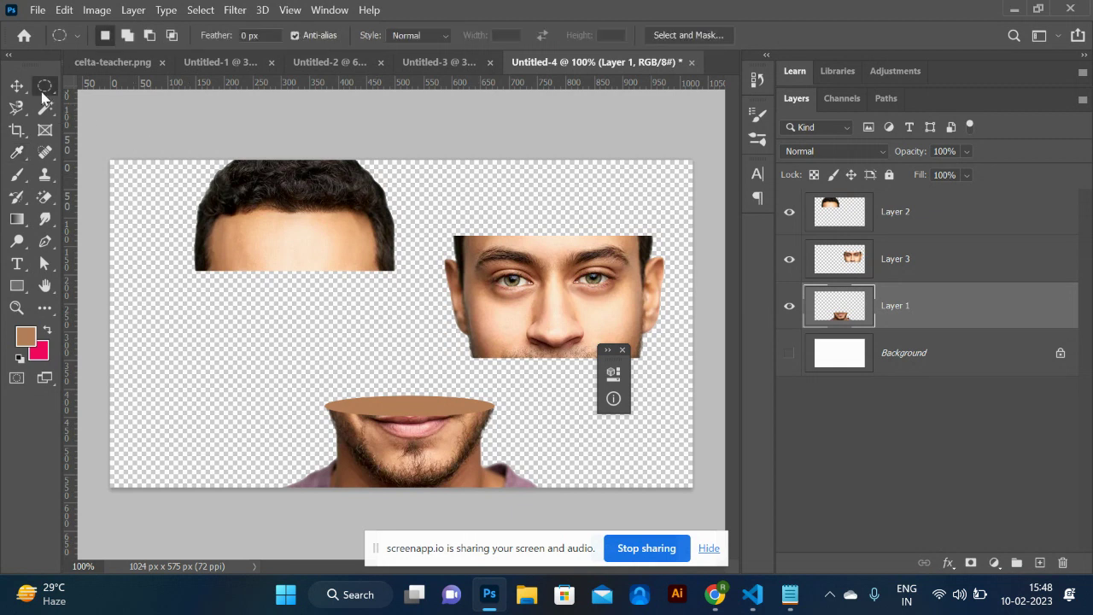
{"action": "left_click", "coordinate": [475, 356]}
{"action": "left_click_drag", "start_coordinate": [475, 359], "coordinate": [642, 339]}
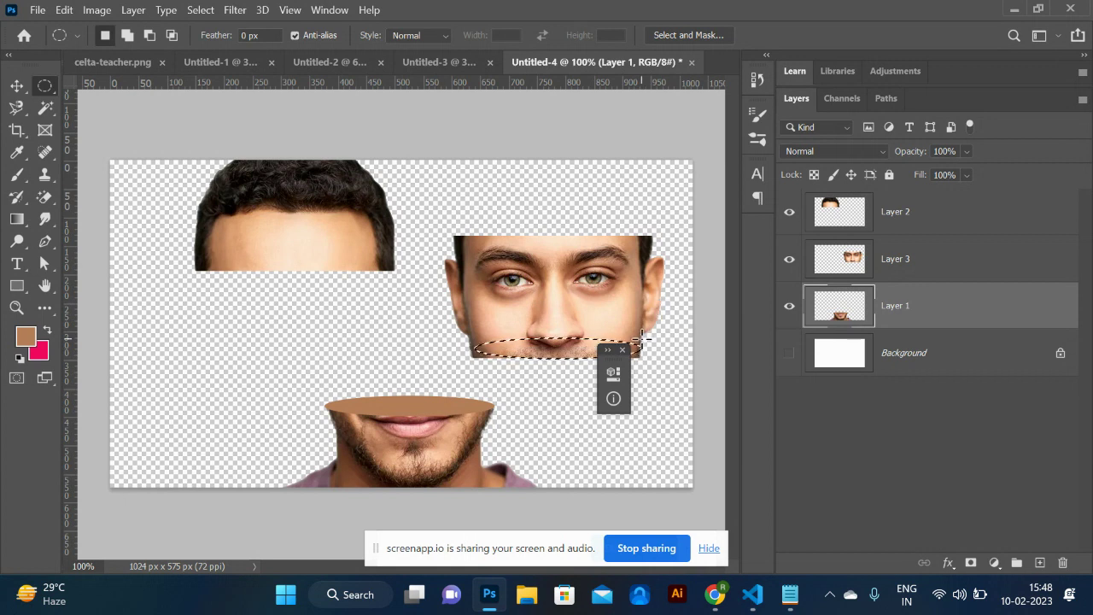
{"action": "key", "text": "Down"}
{"action": "key", "text": "Down"}
{"action": "key", "text": "Down"}
{"action": "key", "text": "Down"}
{"action": "key", "text": "Down"}
{"action": "key", "text": "Down"}
{"action": "key", "text": "Down"}
{"action": "key", "text": "Down"}
{"action": "key", "text": "Down"}
{"action": "key", "text": "Down"}
{"action": "key", "text": "Down"}
{"action": "key", "text": "Down"}
{"action": "key", "text": "Down"}
{"action": "key", "text": "Down"}
{"action": "key", "text": "Down"}
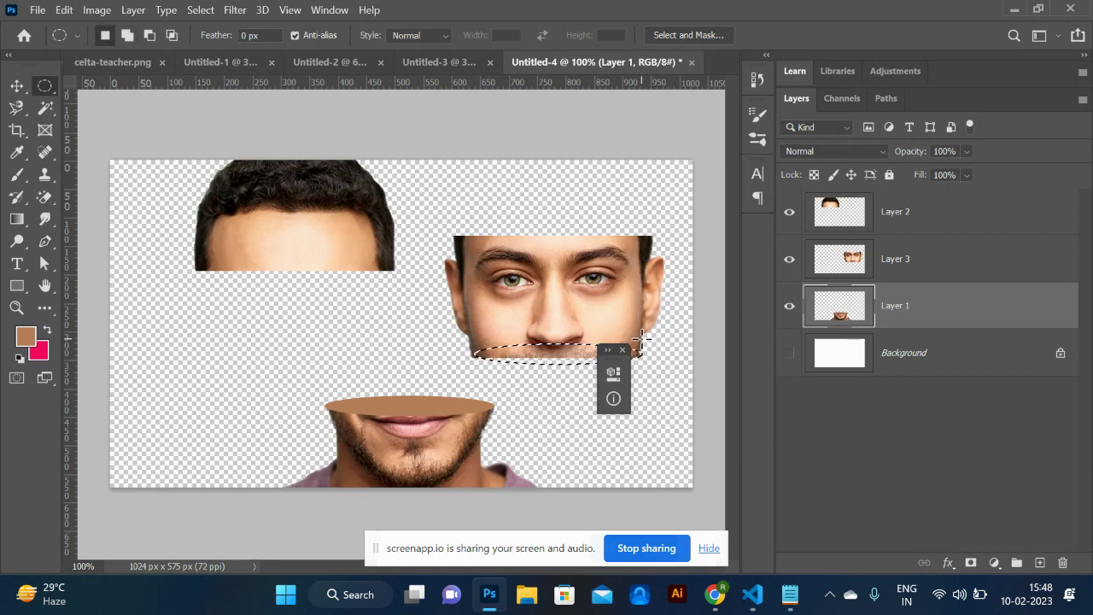
{"action": "key", "text": "Up"}
{"action": "key", "text": "Up"}
{"action": "key", "text": "Up"}
{"action": "key", "text": "Up"}
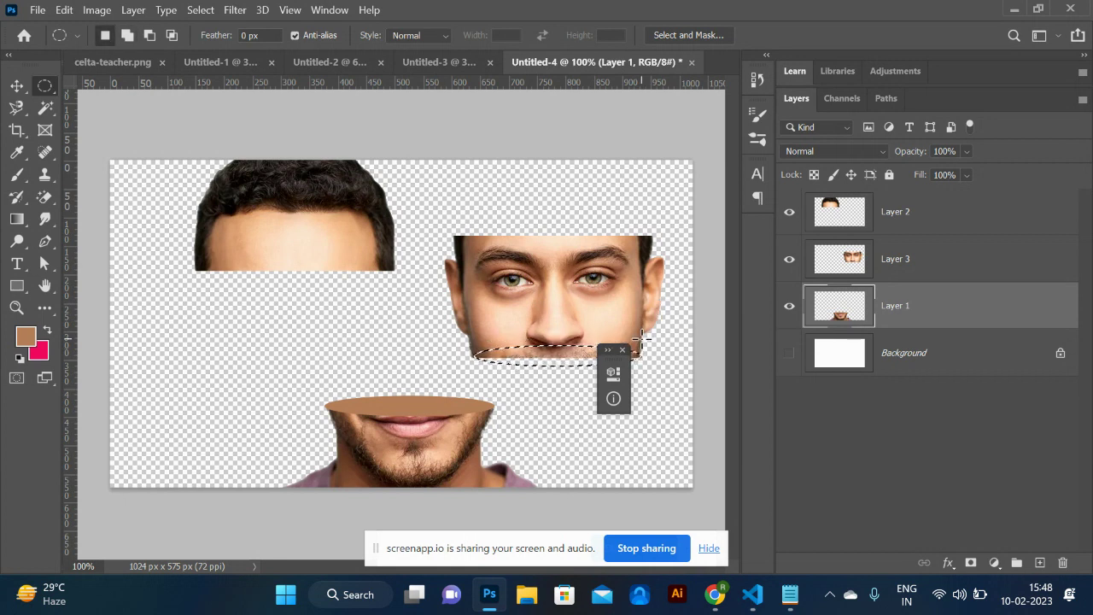
{"action": "key", "text": "ctrl+BackSpace"}
{"action": "key", "text": "ctrl+d"}
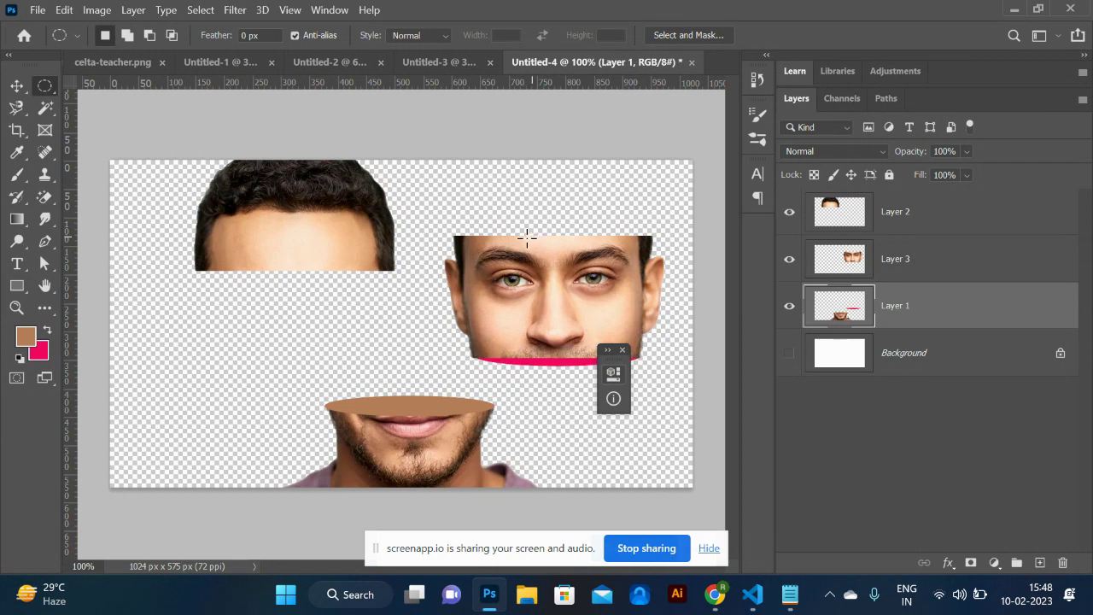
- Fill a flat ellipse along the upper cut edge of the eye piece with the brown foreground color on Layer 1, and deselect
{"action": "left_click_drag", "start_coordinate": [453, 231], "coordinate": [654, 247]}
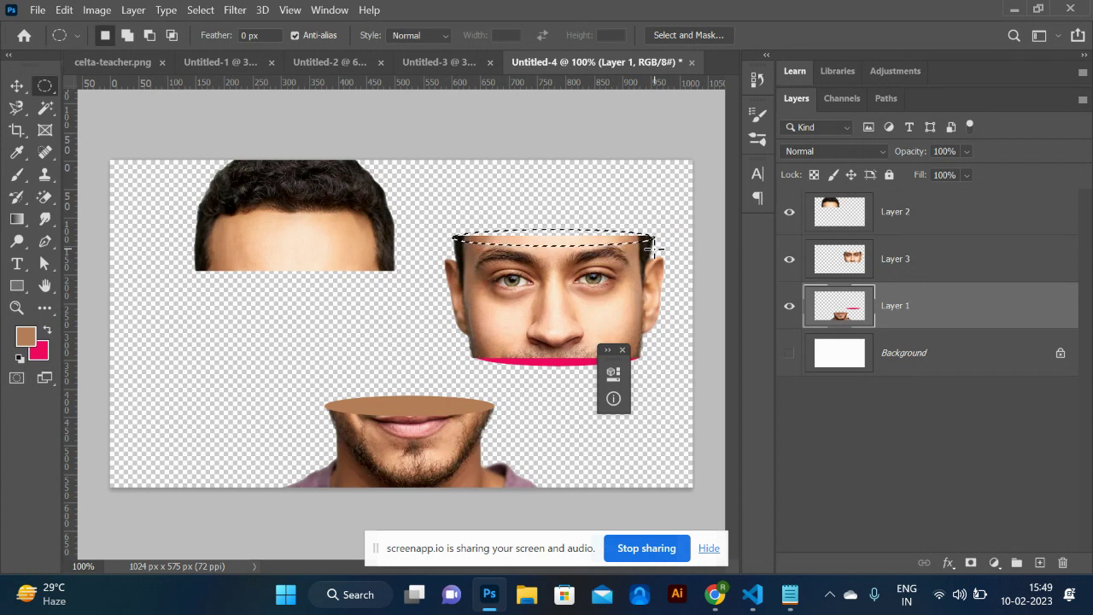
{"action": "key", "text": "alt+BackSpace"}
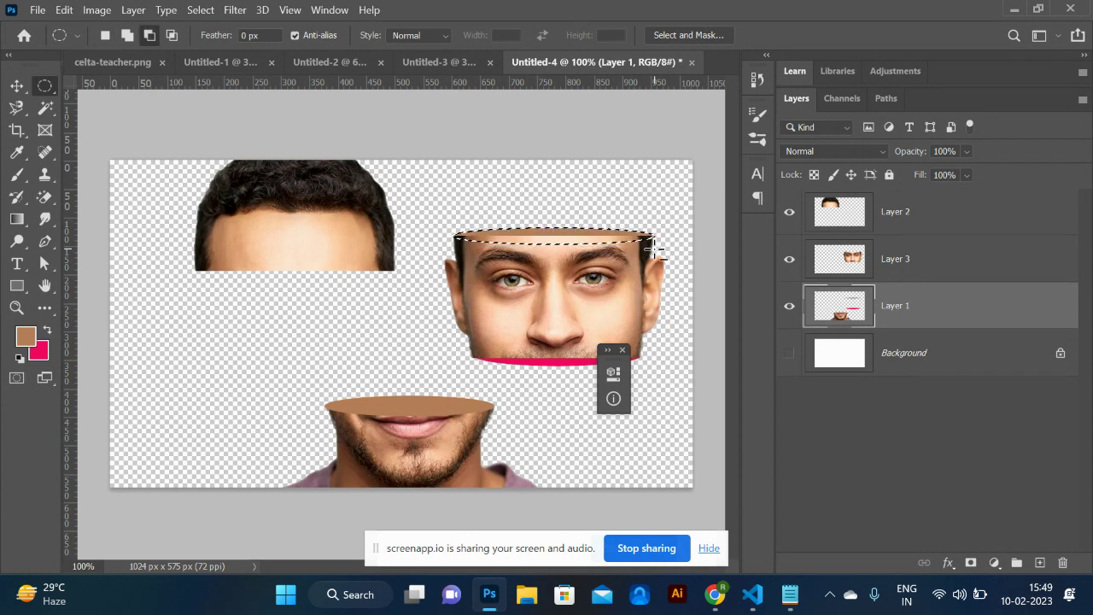
{"action": "key", "text": "ctrl+d"}
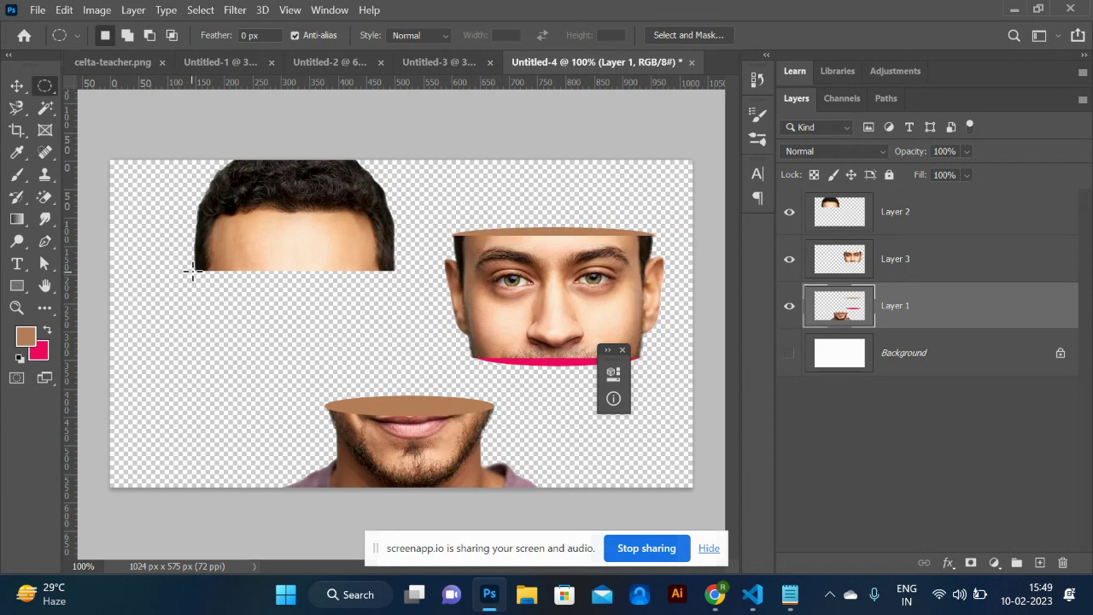
- Fill a flat ellipse along the lower cut edge of the hair piece with the brown foreground color on a new layer, and deselect
{"action": "left_click_drag", "start_coordinate": [194, 269], "coordinate": [398, 276]}
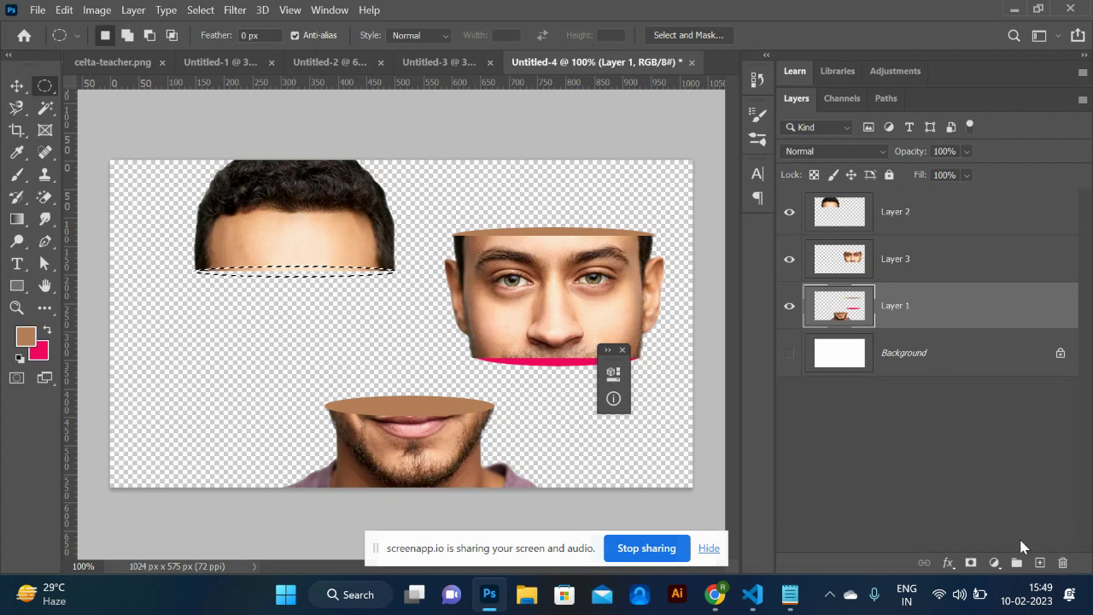
{"action": "left_click", "coordinate": [1039, 563]}
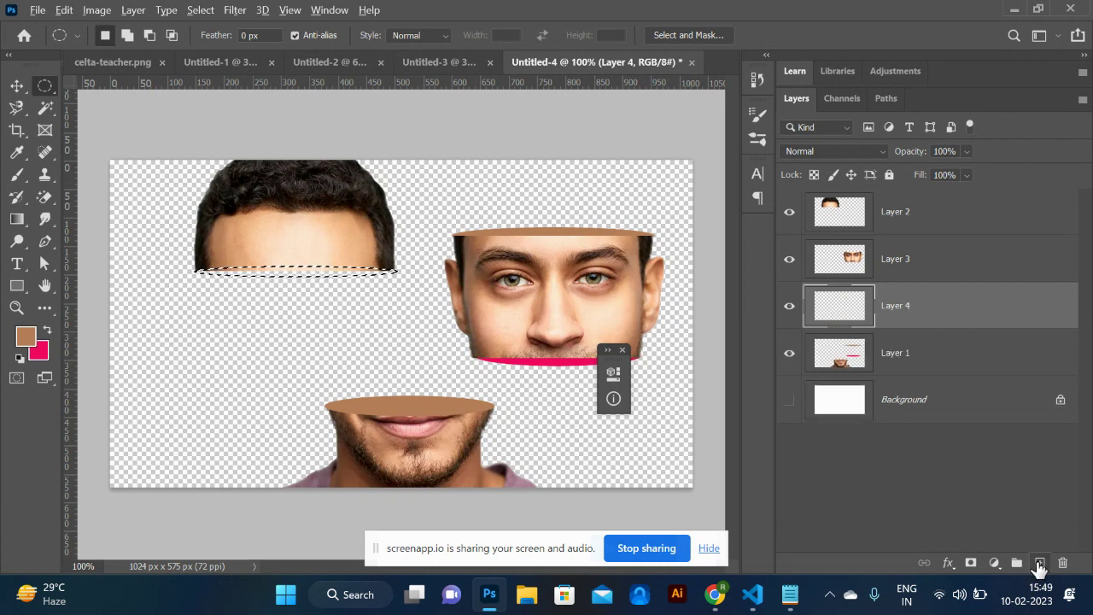
{"action": "key", "text": "alt+BackSpace"}
{"action": "key", "text": "ctrl+d"}
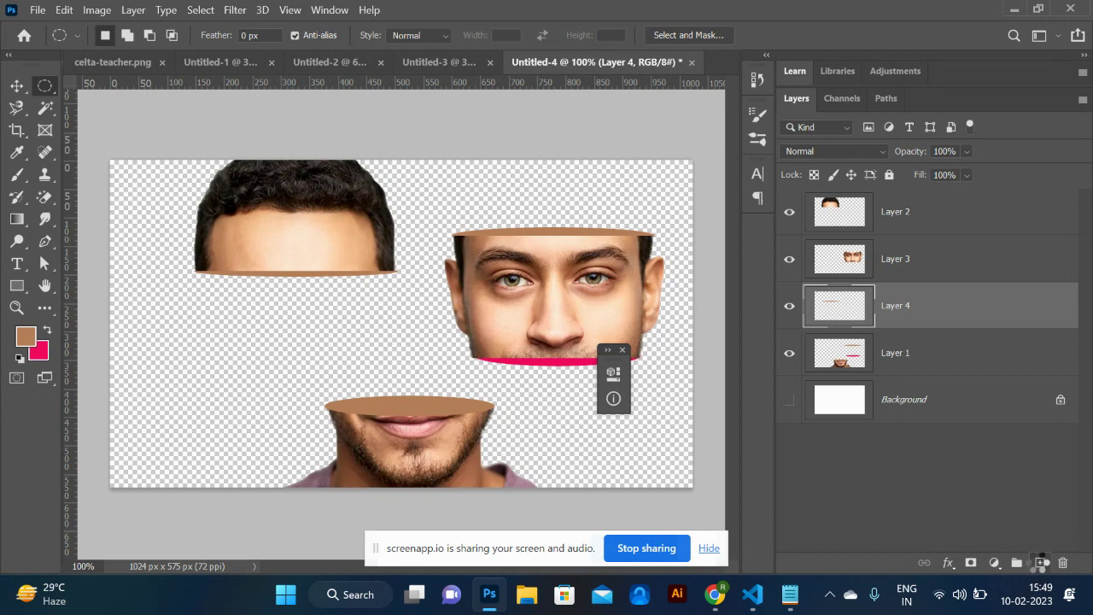
{"action": "key", "text": "ctrl+p"}
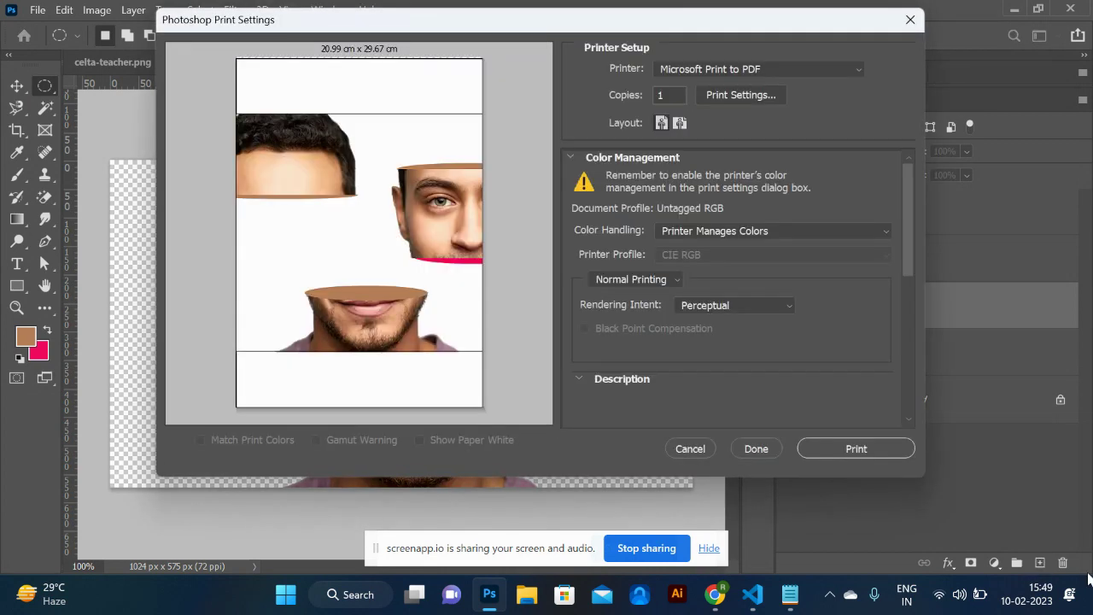
{"action": "left_click", "coordinate": [688, 450]}
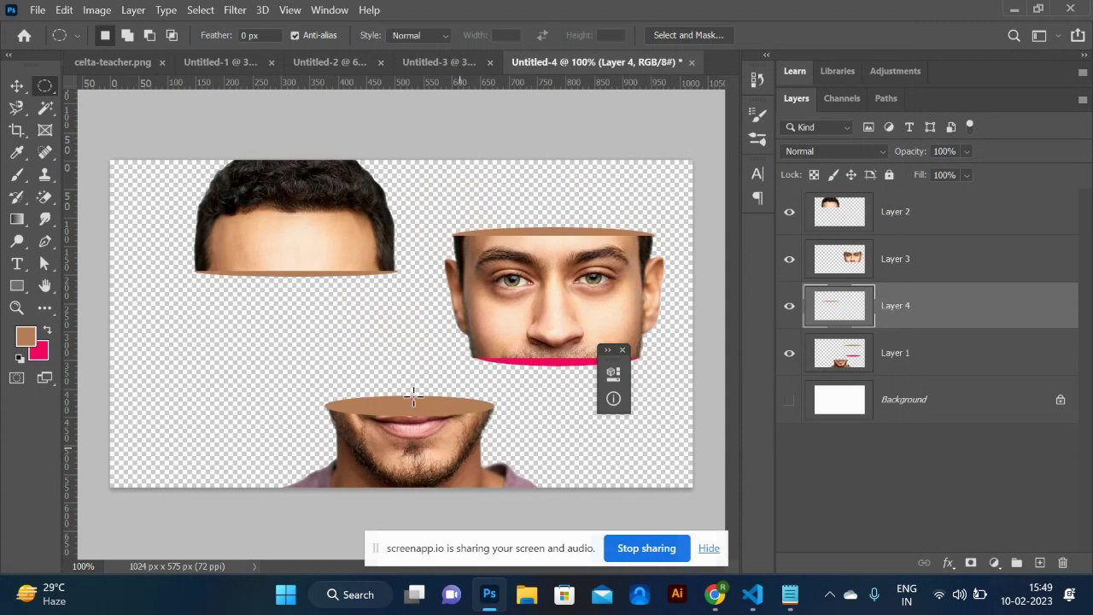
- Switch to Chrome and search Google for "face slice effect photoshop"
{"action": "key", "text": "alt+Tab"}
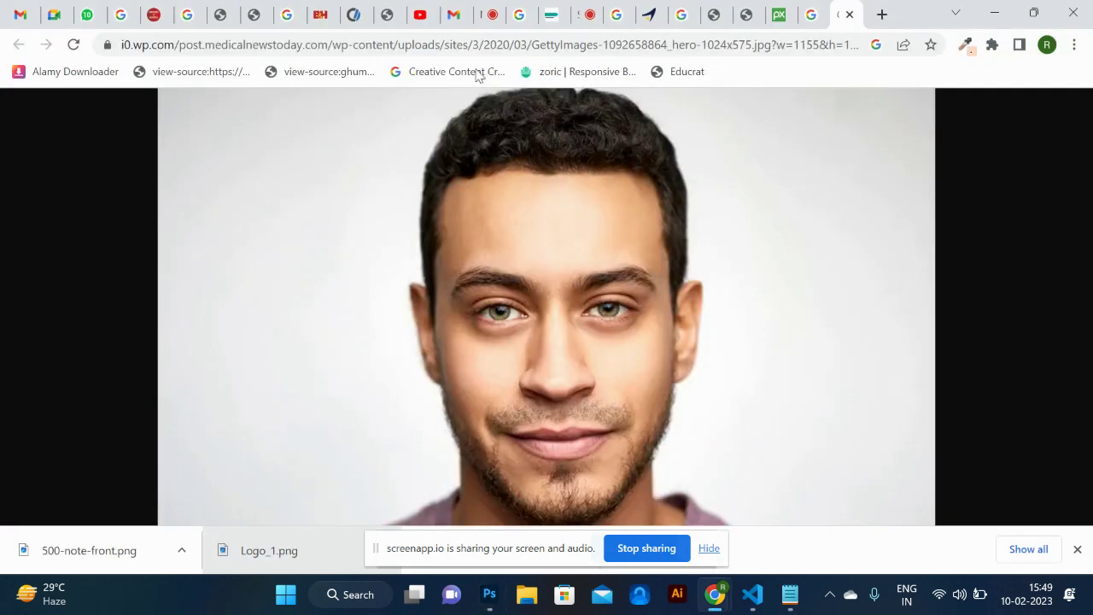
{"action": "left_click", "coordinate": [472, 42]}
{"action": "type", "text": "fac"}
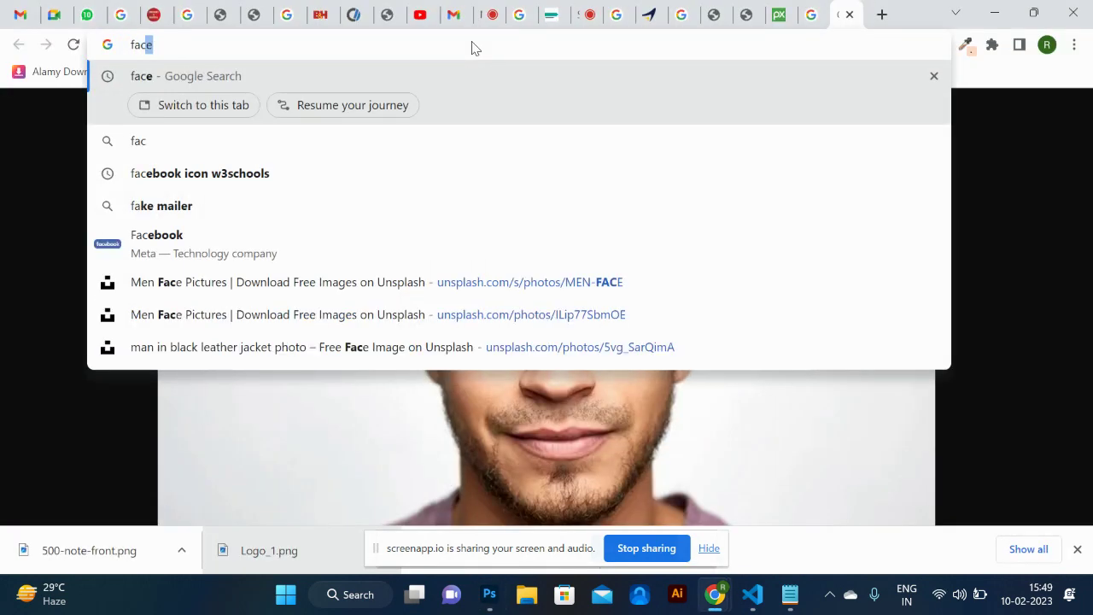
{"action": "type", "text": "e cli"}
{"action": "key", "text": "BackSpace"}
{"action": "key", "text": "BackSpace"}
{"action": "key", "text": "BackSpace"}
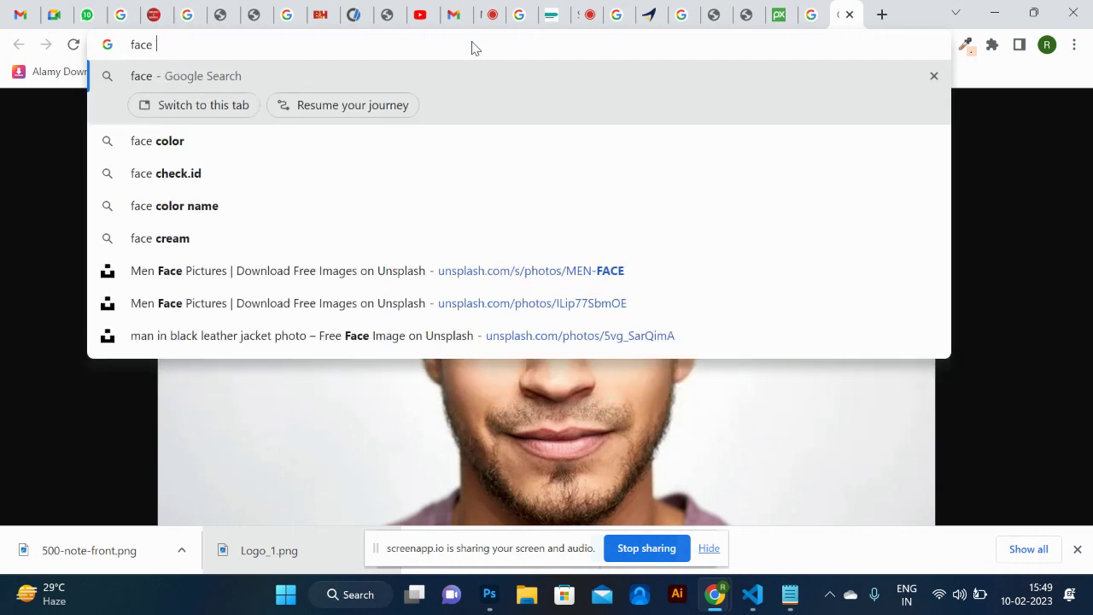
{"action": "type", "text": "slice"}
{"action": "key", "text": "Return"}
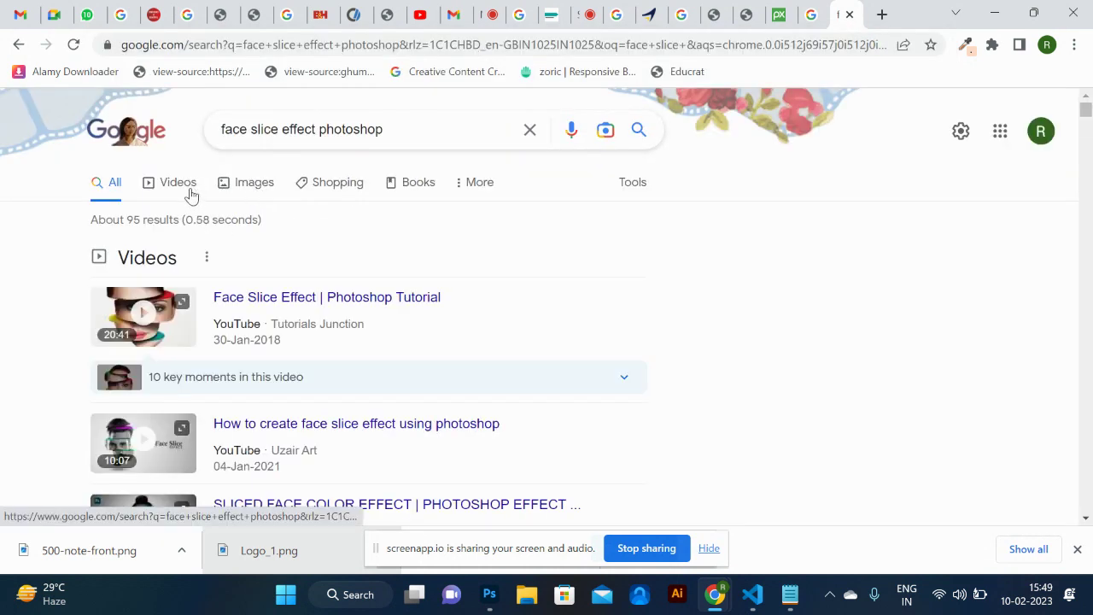
- Browse the image results for face slice examples, previewing the Behance wooden slice effect and the plant face portrait
{"action": "left_click", "coordinate": [251, 197]}
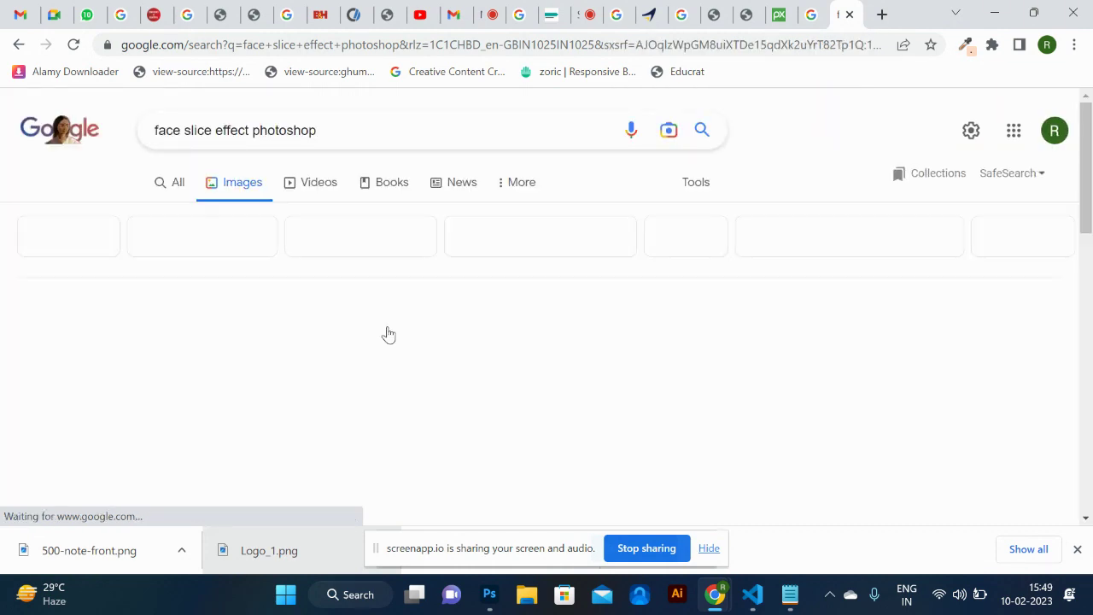
{"action": "scroll", "coordinate": [386, 333], "scroll_direction": "down", "scroll_amount": 3}
{"action": "scroll", "coordinate": [386, 334], "scroll_direction": "down", "scroll_amount": 2}
{"action": "scroll", "coordinate": [389, 307], "scroll_direction": "up", "scroll_amount": 1}
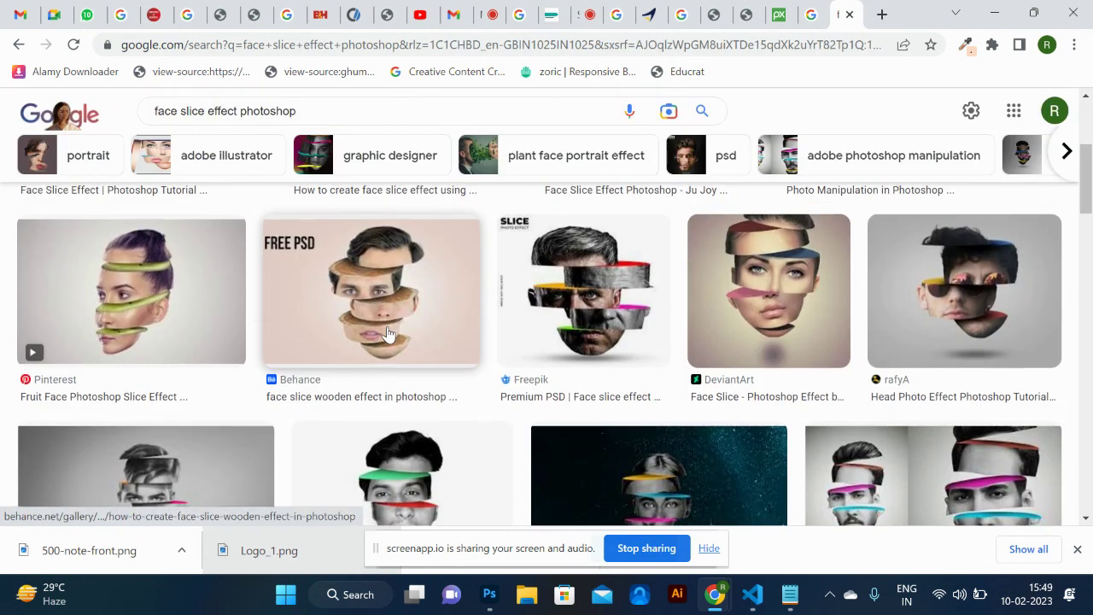
{"action": "left_click", "coordinate": [388, 304]}
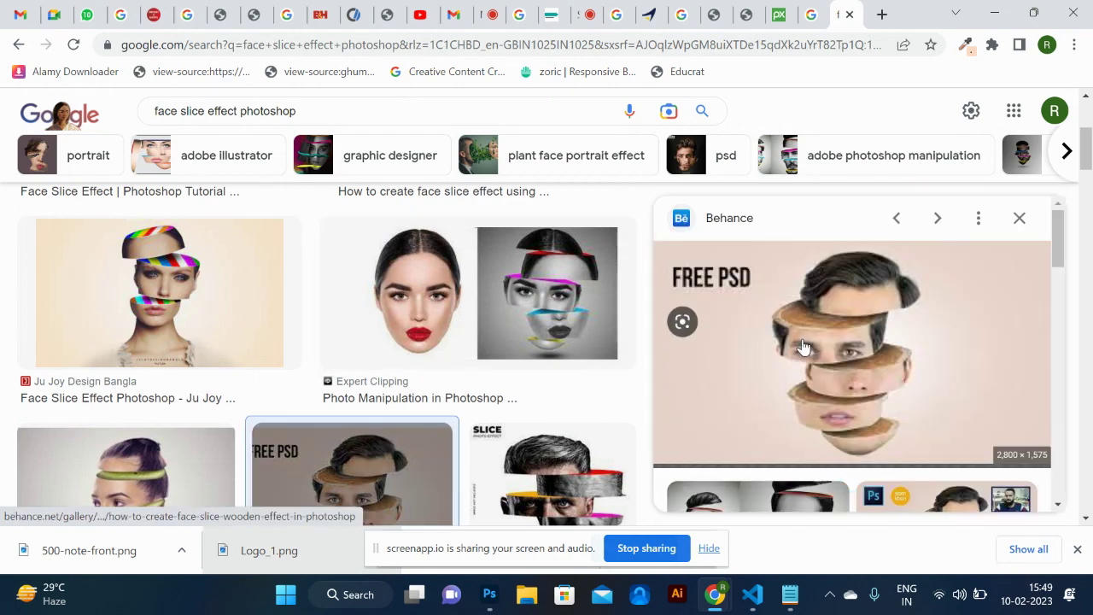
{"action": "scroll", "coordinate": [854, 359], "scroll_direction": "down", "scroll_amount": 5}
{"action": "scroll", "coordinate": [536, 372], "scroll_direction": "down", "scroll_amount": 8}
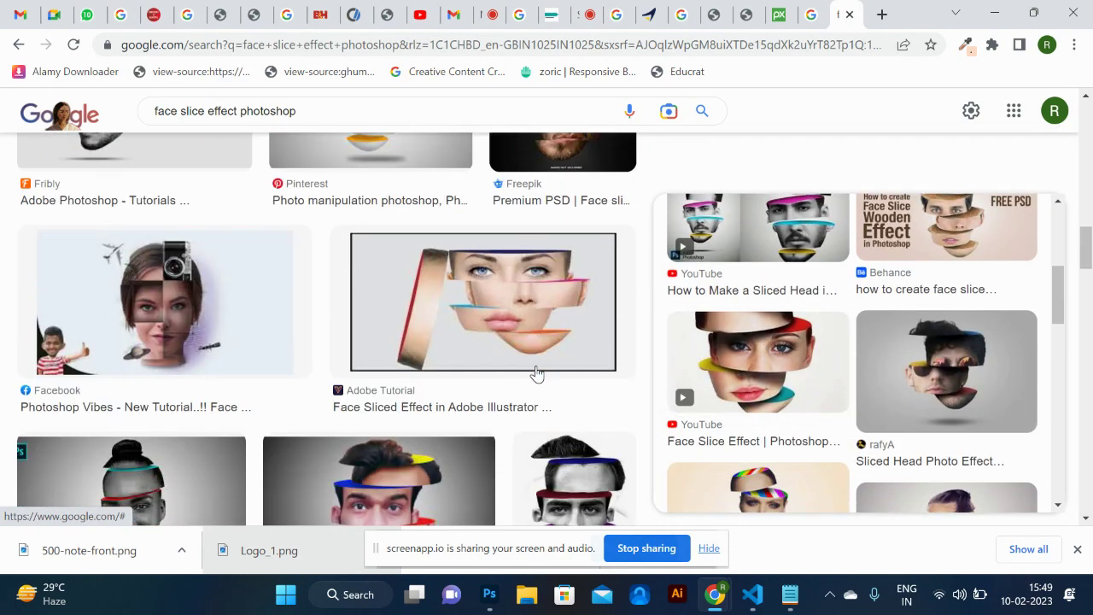
{"action": "scroll", "coordinate": [536, 372], "scroll_direction": "up", "scroll_amount": 1}
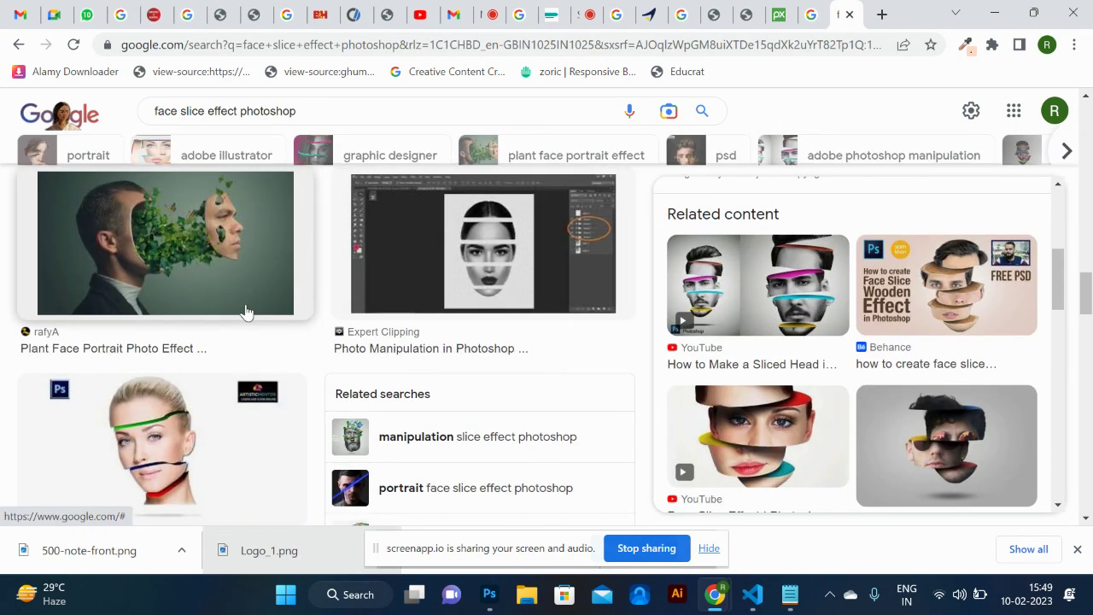
{"action": "left_click", "coordinate": [245, 310]}
{"action": "scroll", "coordinate": [805, 401], "scroll_direction": "down", "scroll_amount": 5}
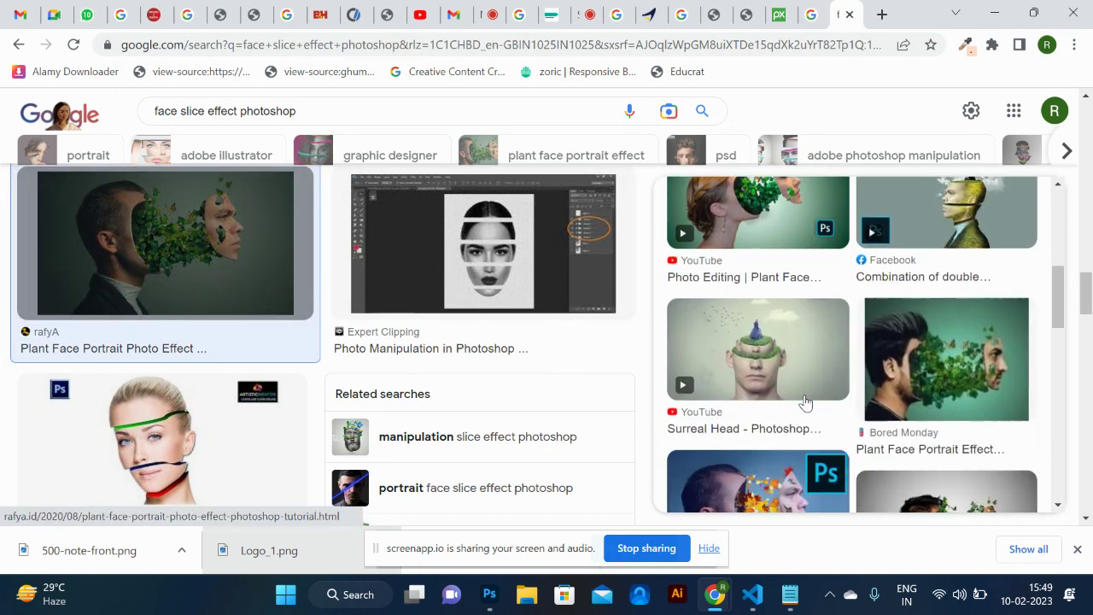
- Switch to Notepad and add the lines "1 color gradient" and "2 website design" below the image manipulation entry
{"action": "key", "text": "alt+Tab"}
{"action": "key", "text": "alt+Tab"}
{"action": "key", "text": "alt+Tab"}
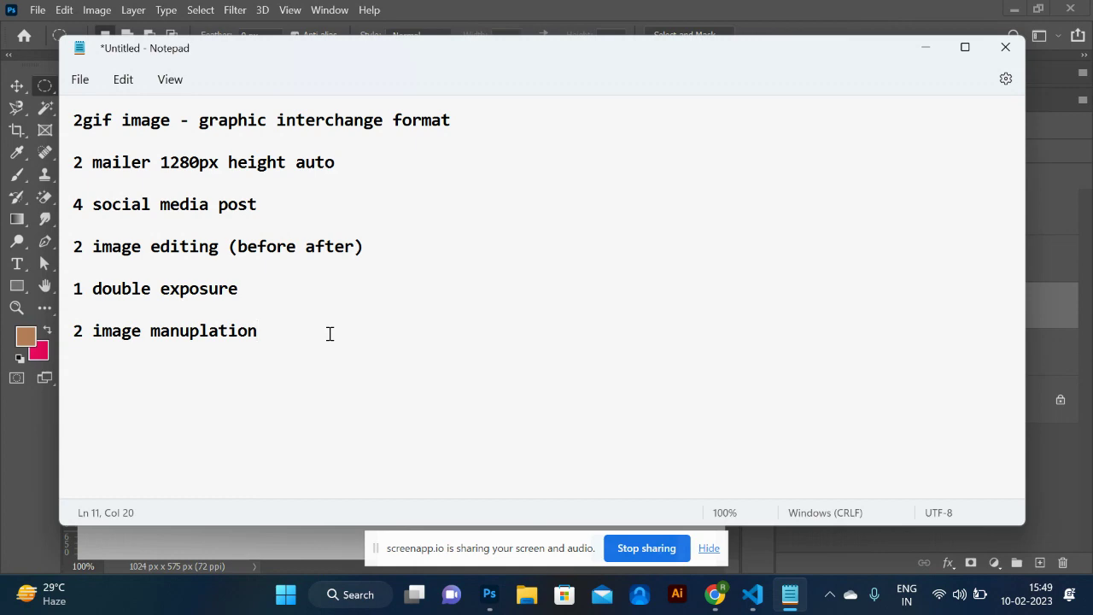
{"action": "key", "text": "Return"}
{"action": "key", "text": "Return"}
{"action": "key", "text": "alt+Tab"}
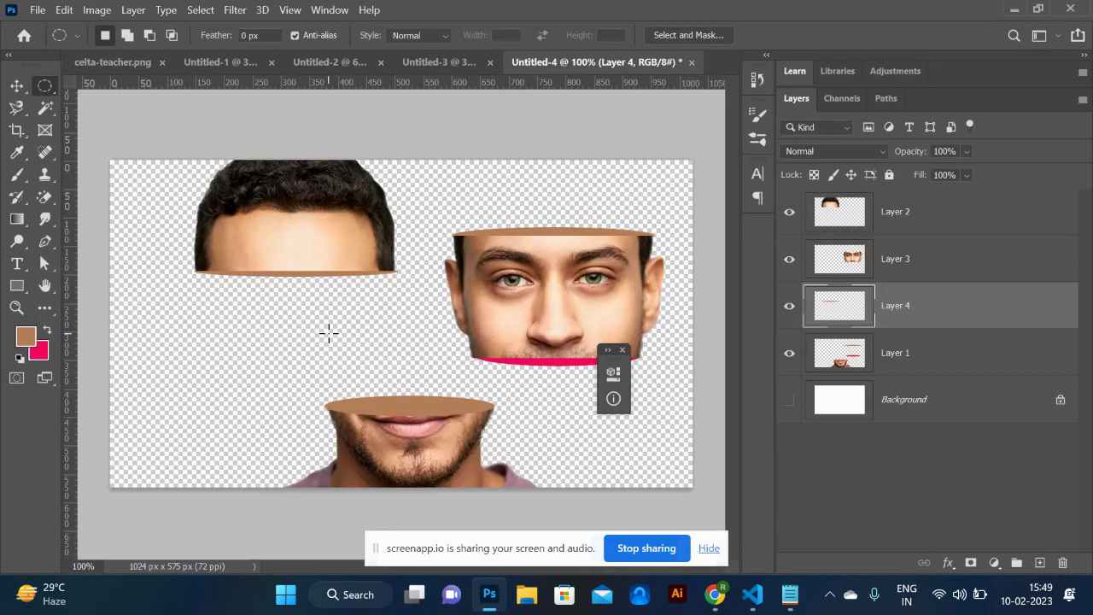
{"action": "key", "text": "alt+Tab"}
{"action": "key", "text": "alt+Tab"}
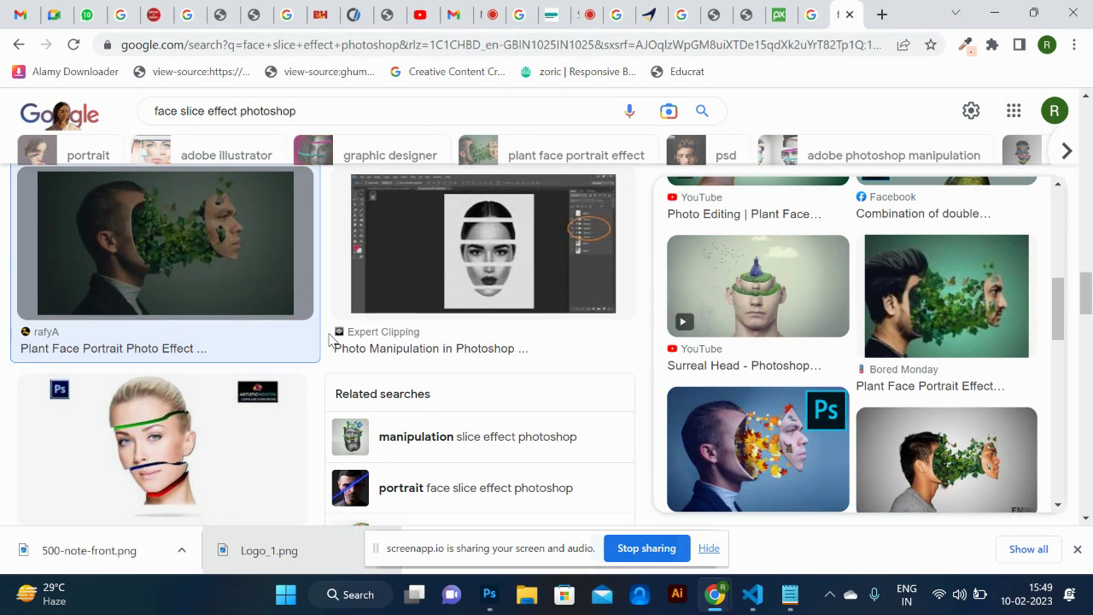
{"action": "key", "text": "alt+Tab"}
{"action": "key", "text": "alt+Tab"}
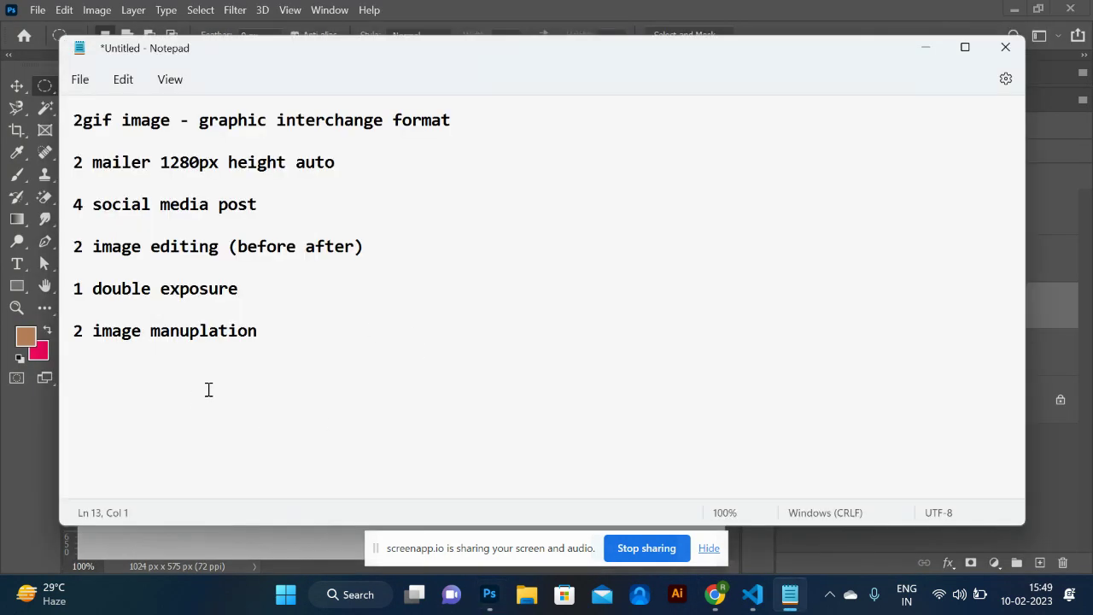
{"action": "type", "text": "1 color gradient"}
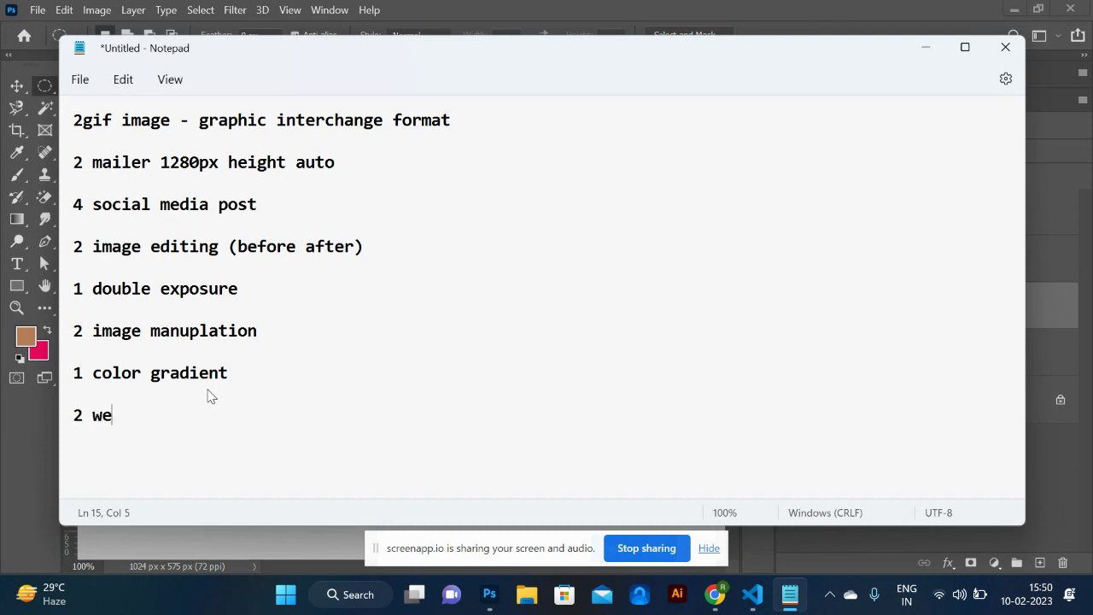
{"action": "type", "text": "ite design"}
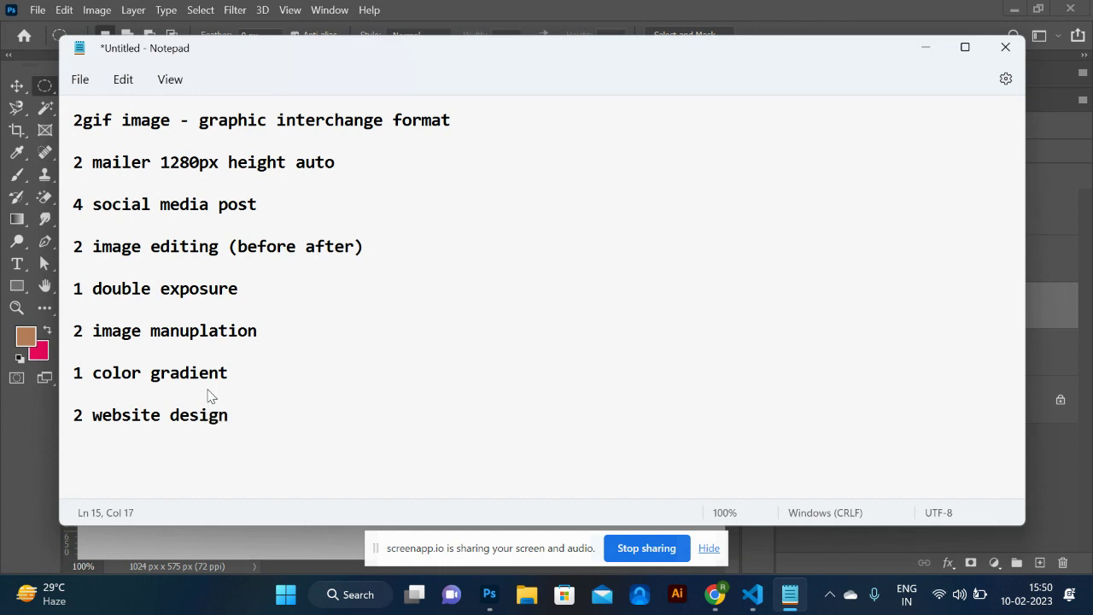